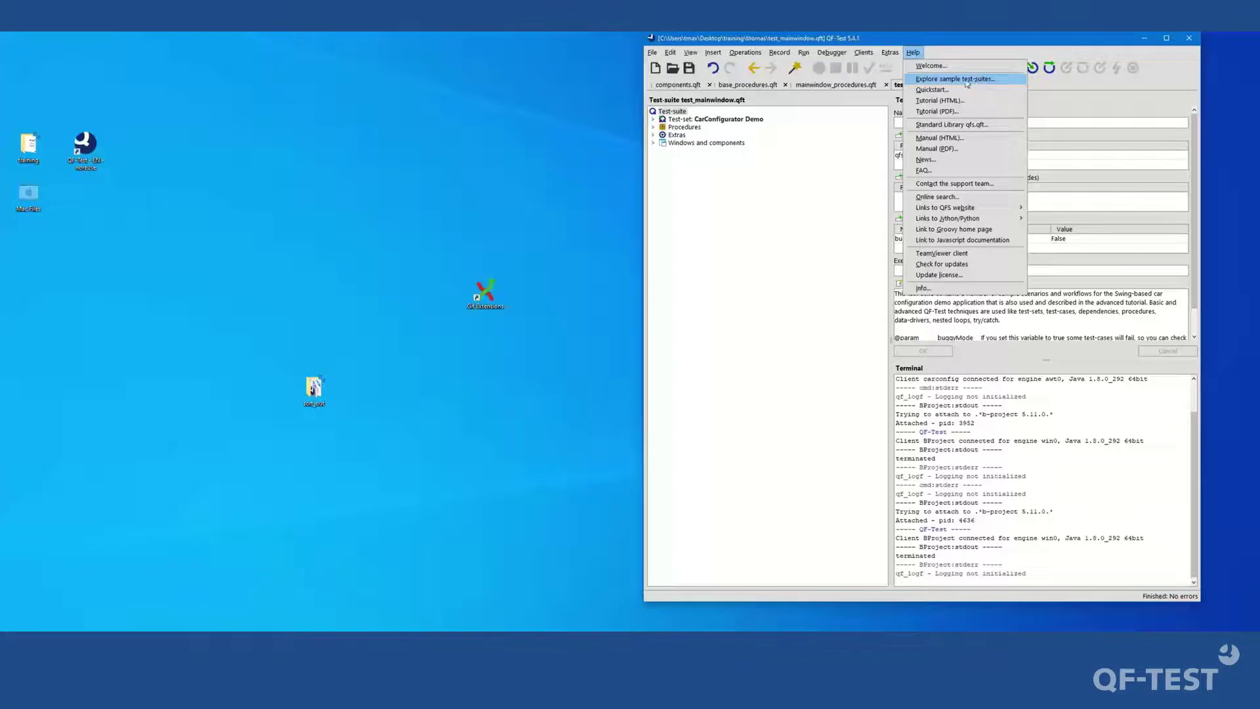
Open the Swing CarConfig Suite from the sample test-suites.
{"action": "left_click", "coordinate": [967, 81]}
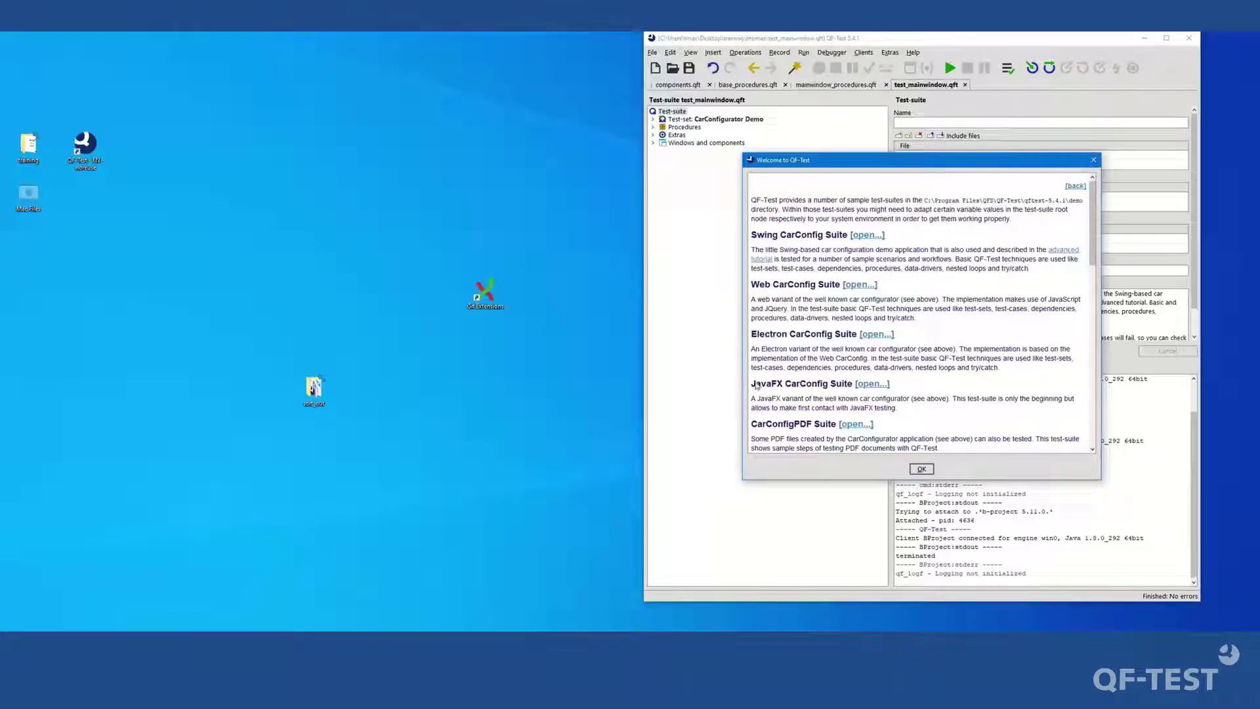
{"action": "scroll", "coordinate": [839, 322], "scroll_direction": "down", "scroll_amount": 5}
{"action": "scroll", "coordinate": [837, 316], "scroll_direction": "up", "scroll_amount": 5}
{"action": "left_click_drag", "start_coordinate": [780, 238], "coordinate": [830, 239]}
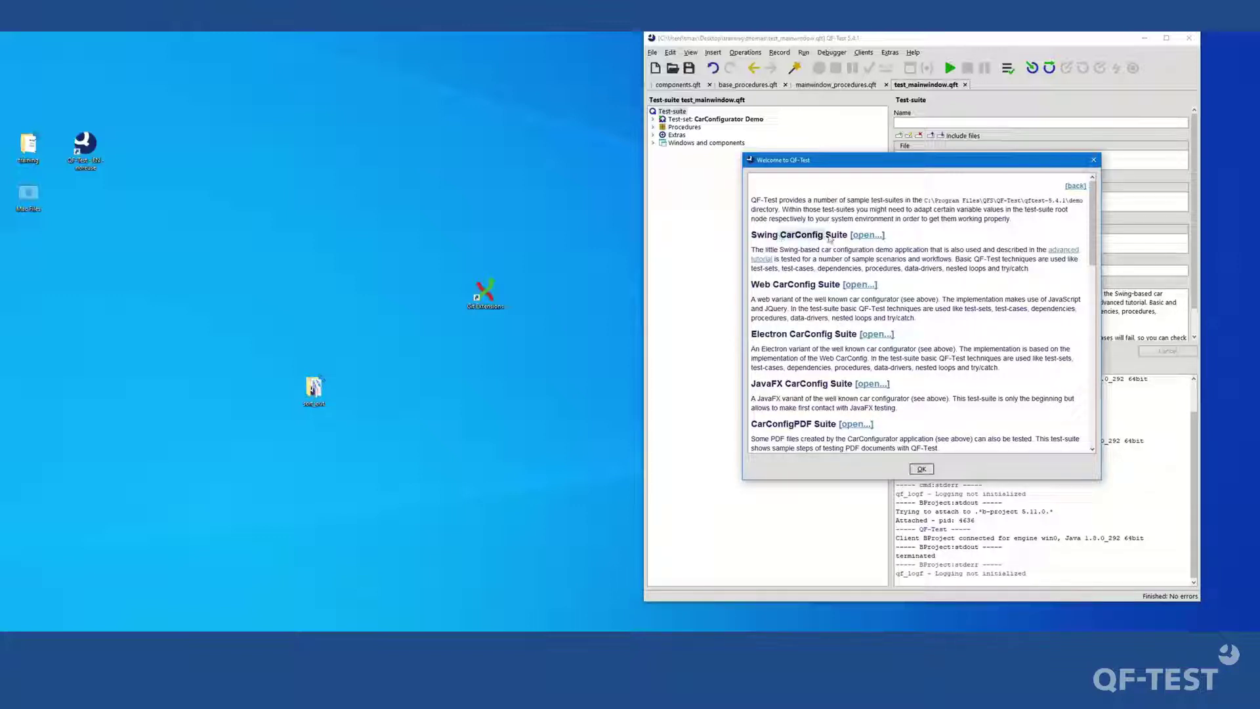
{"action": "left_click", "coordinate": [856, 236]}
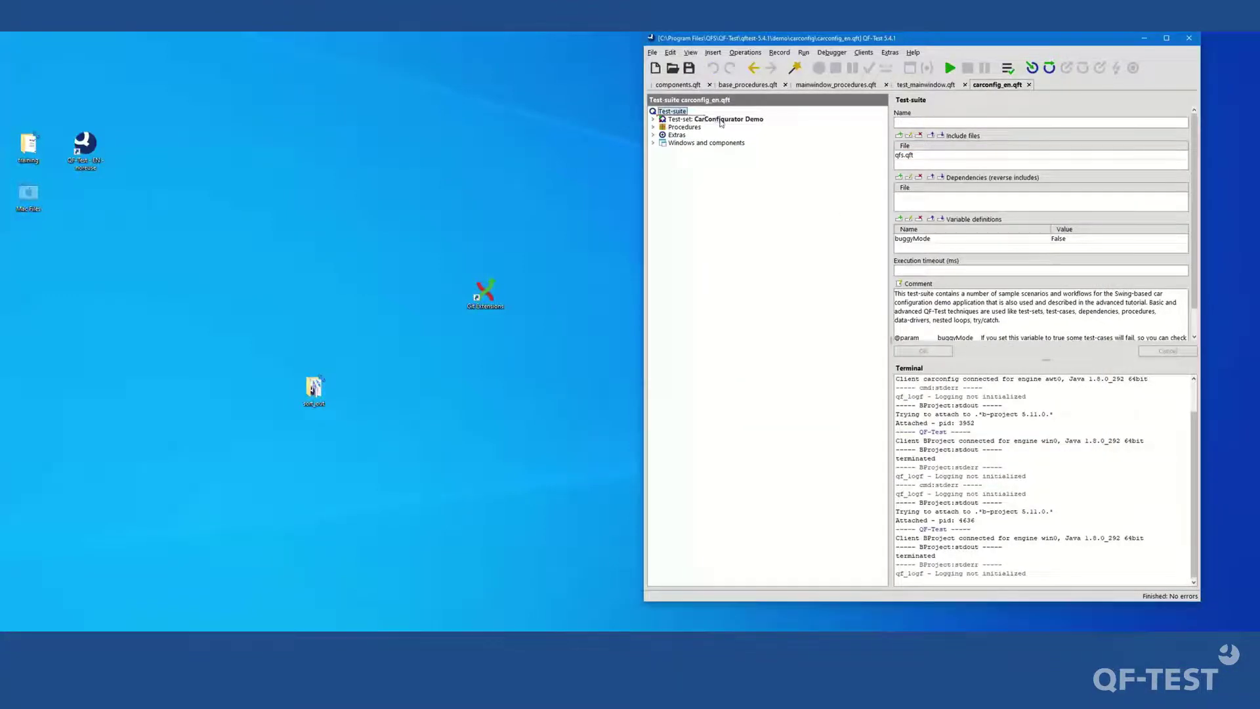
Expand the CarConfigurator Demo test-set through Model prices down to the contents of Prices without accessories.
{"action": "double_click", "coordinate": [721, 121]}
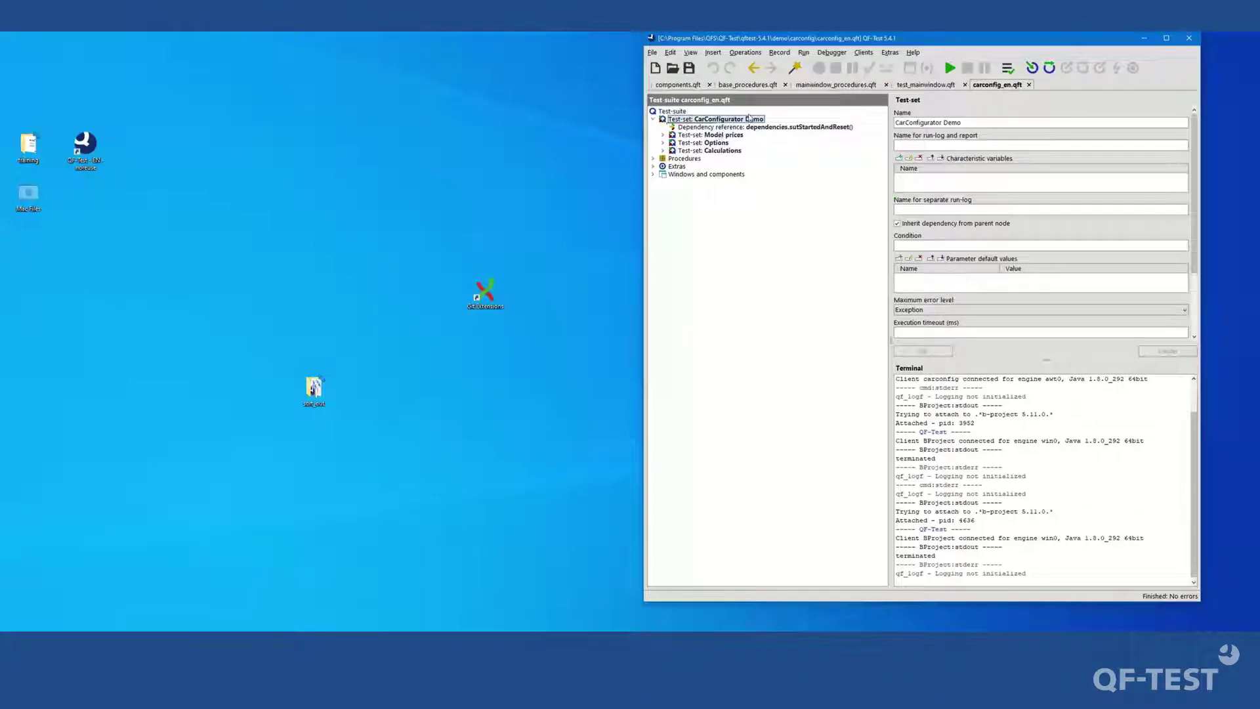
{"action": "double_click", "coordinate": [722, 134]}
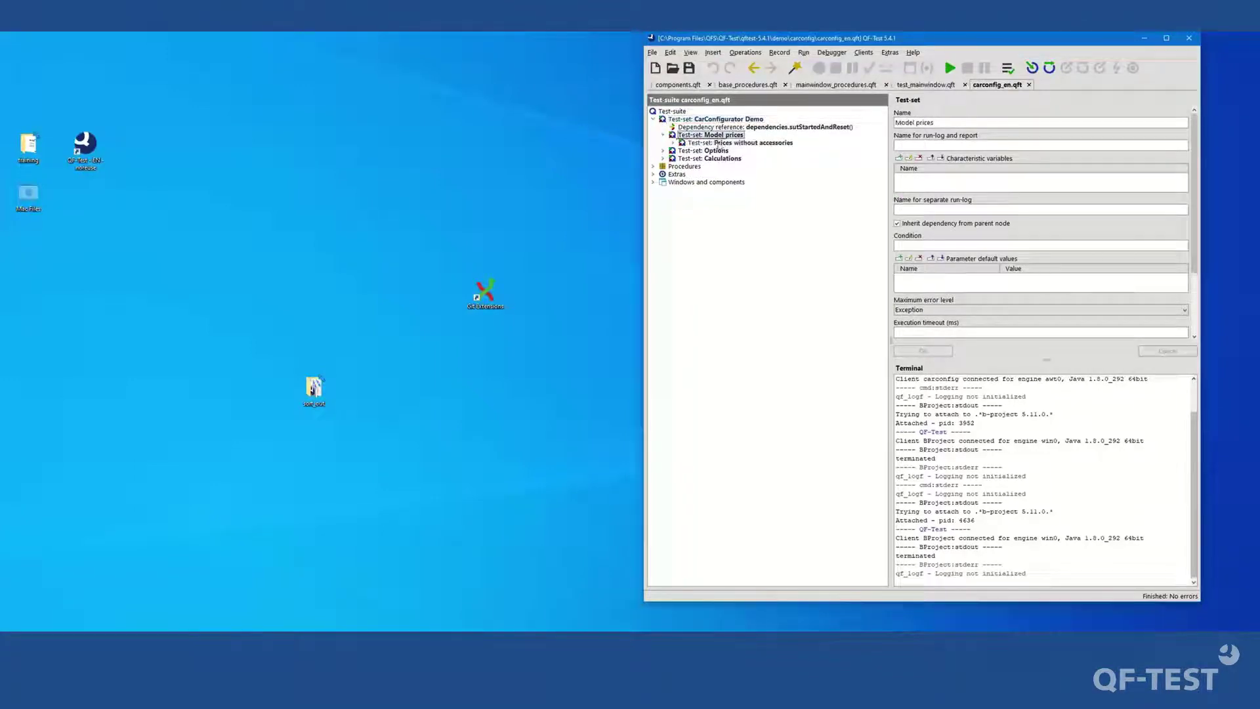
{"action": "double_click", "coordinate": [720, 143]}
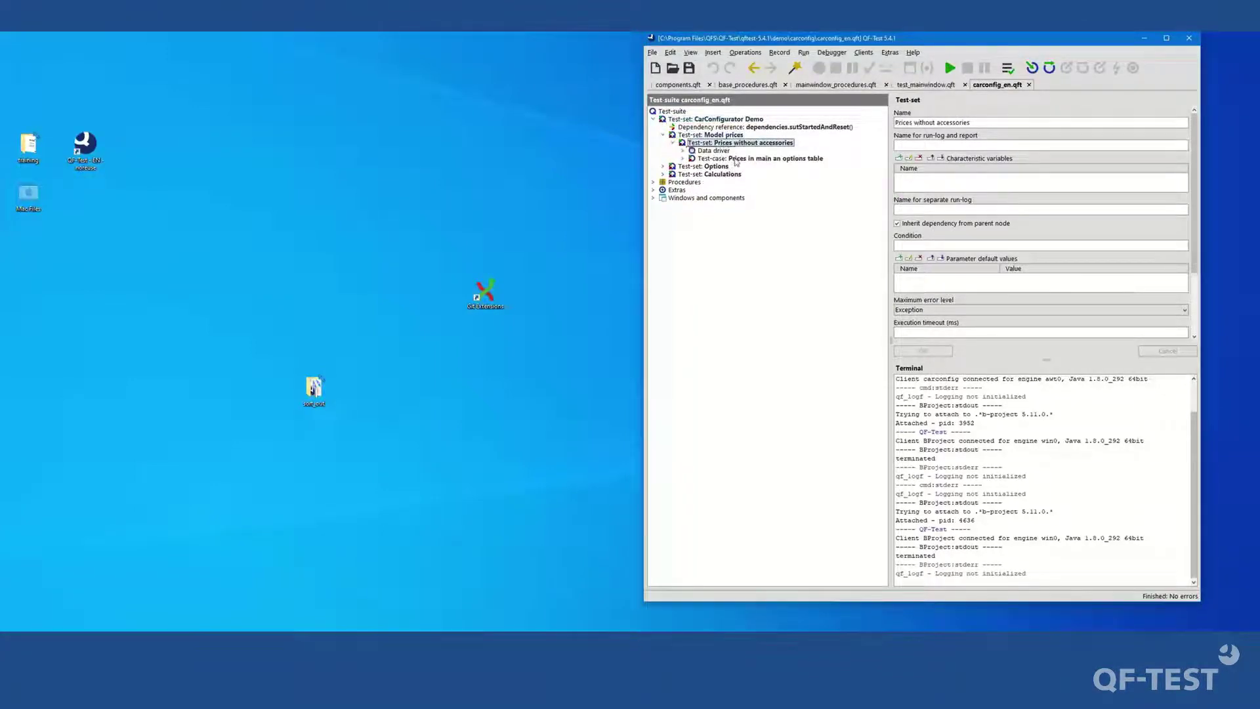
Expand the mainwindow, startStop and dependencies packages under Procedures, as well as the Windows and components node, in carconfig_en.qft.
{"action": "double_click", "coordinate": [688, 183]}
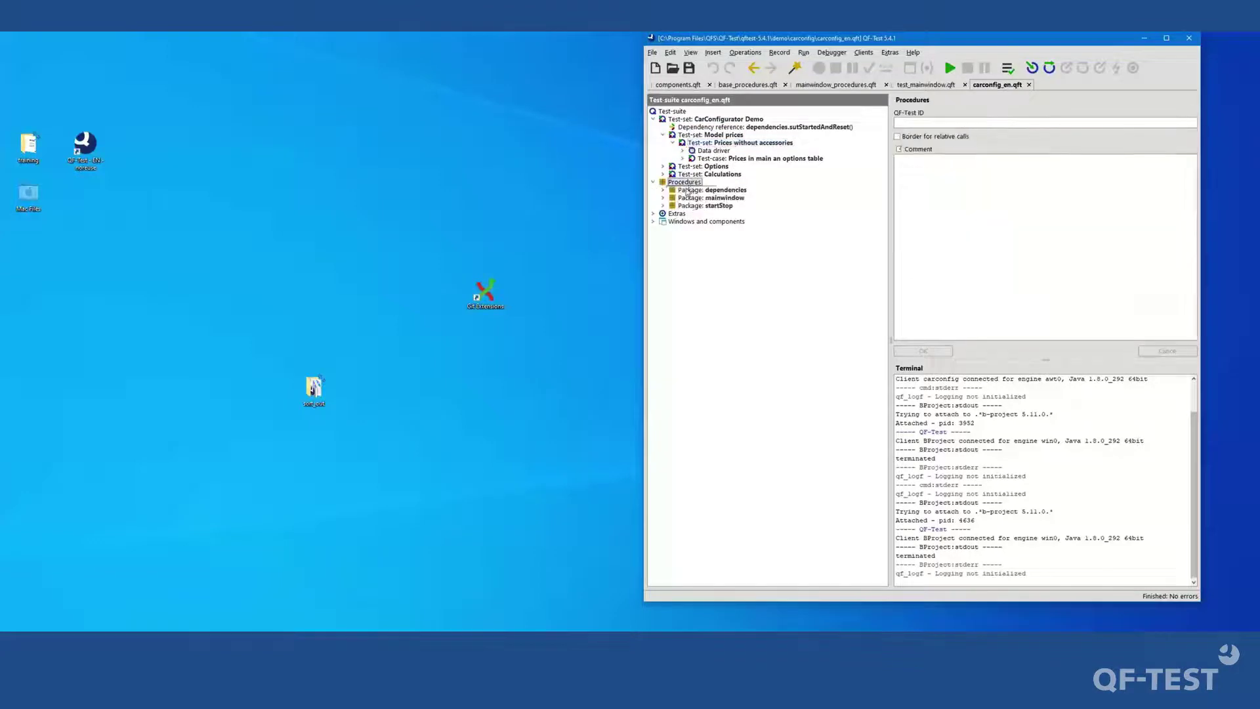
{"action": "double_click", "coordinate": [724, 198]}
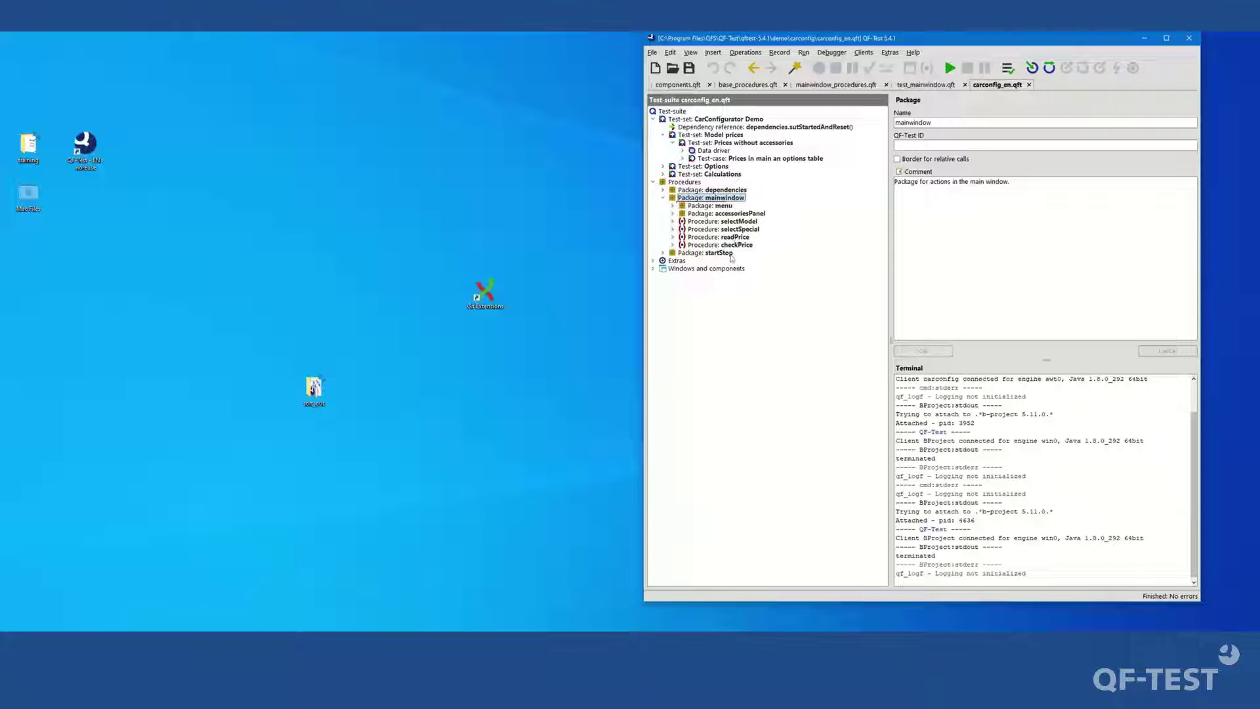
{"action": "double_click", "coordinate": [729, 254]}
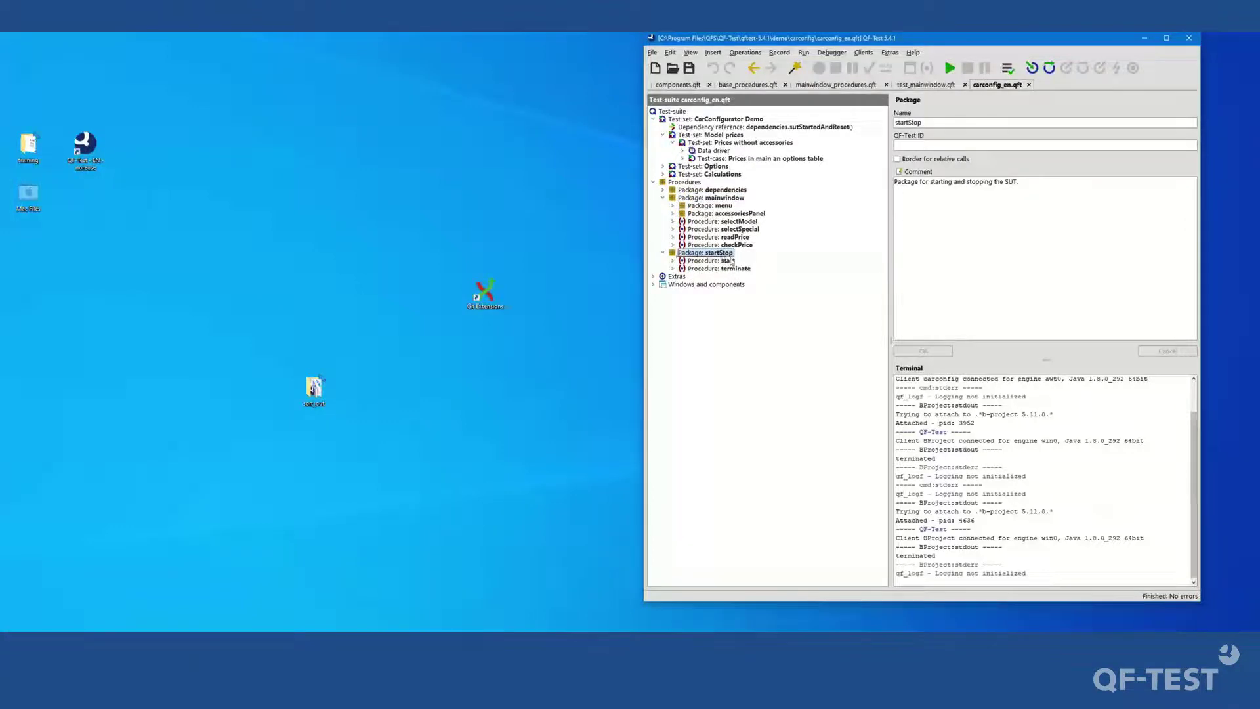
{"action": "double_click", "coordinate": [736, 191]}
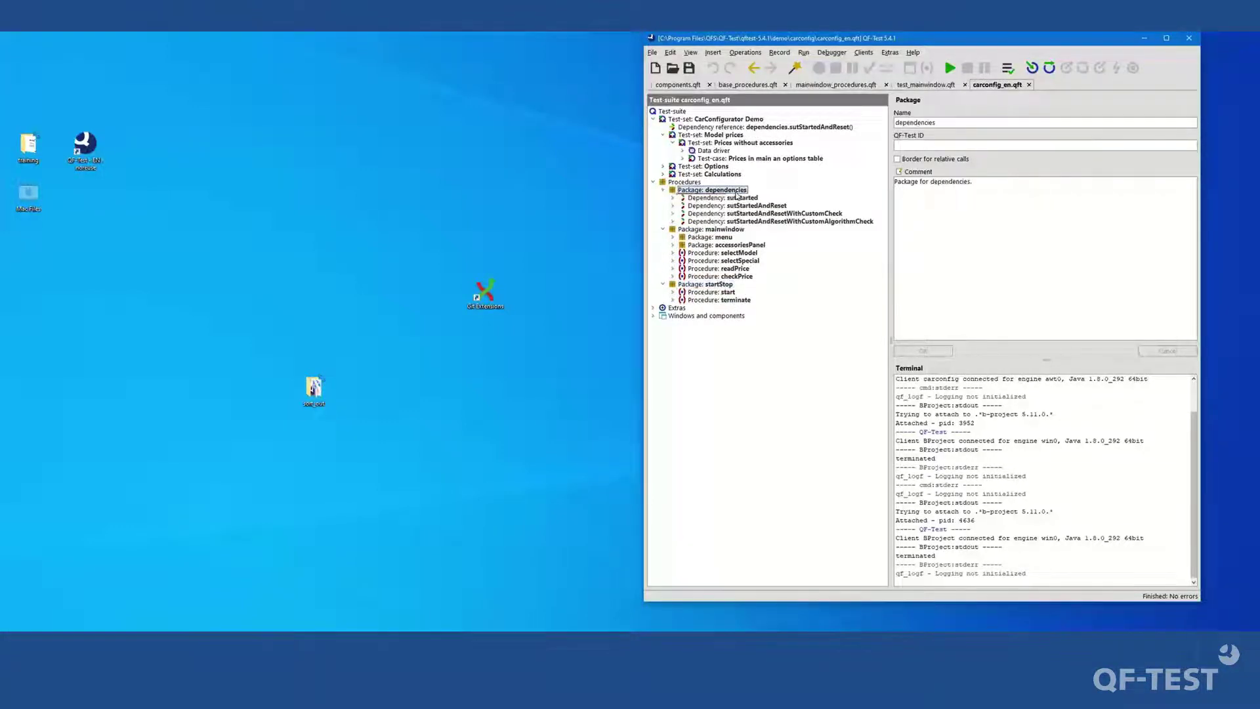
{"action": "double_click", "coordinate": [676, 316]}
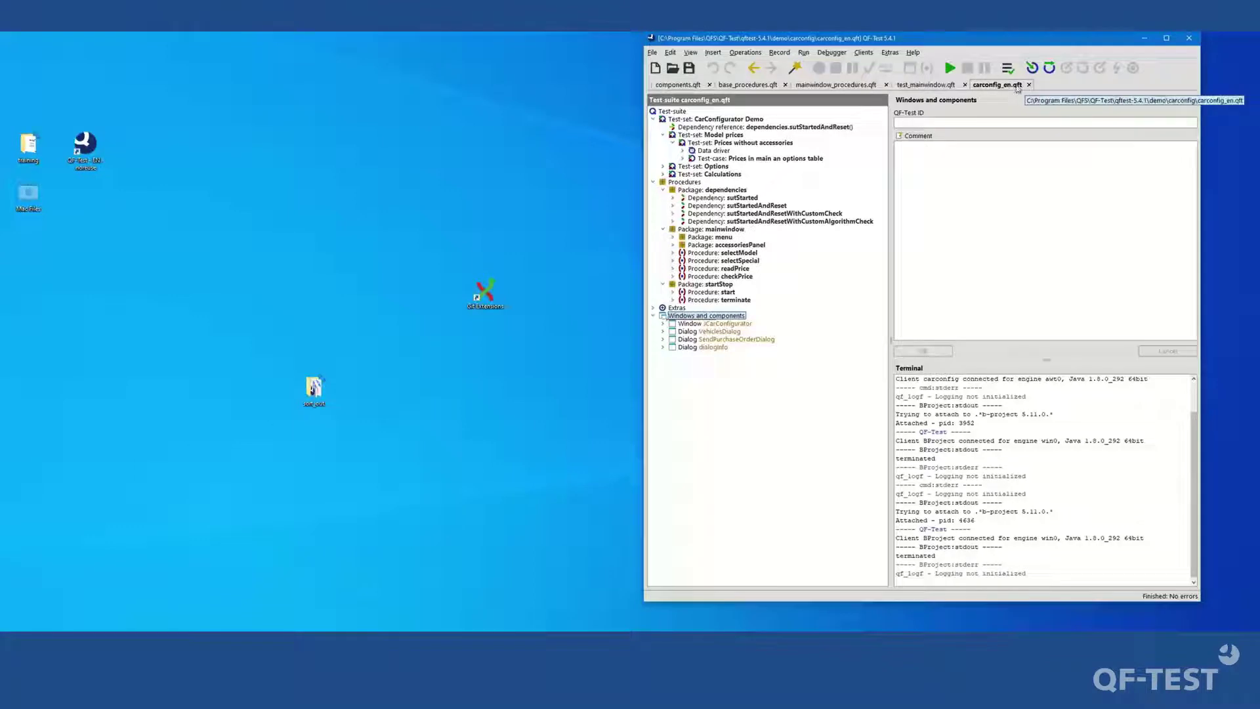
Examine base_procedures.qft, looking at its dependencies package, the startStop procedures and the Windows and components node.
{"action": "left_click", "coordinate": [752, 87]}
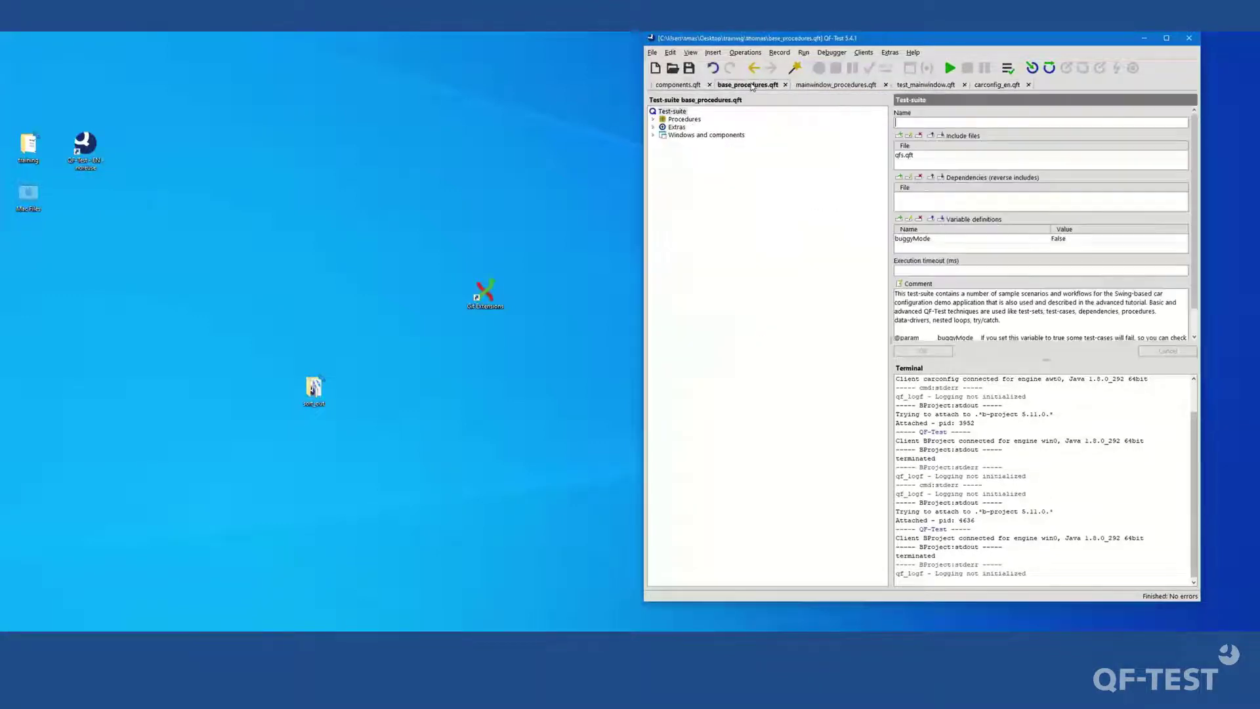
{"action": "double_click", "coordinate": [687, 119]}
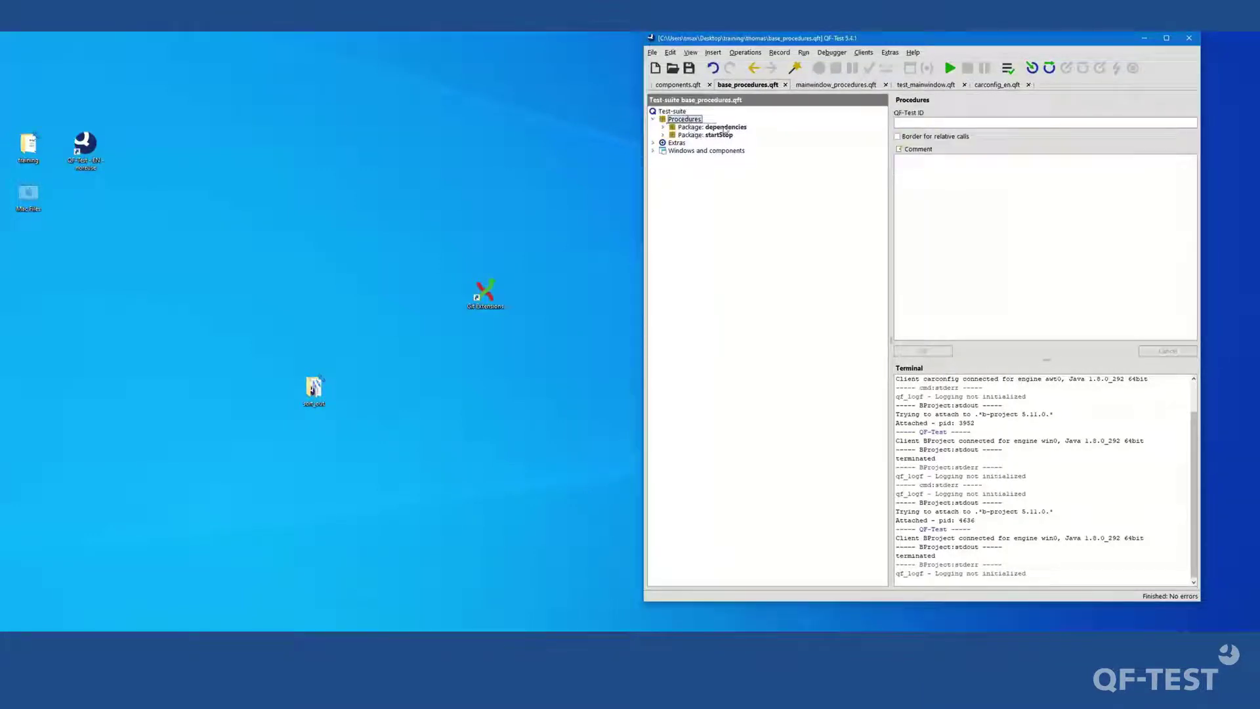
{"action": "left_click", "coordinate": [724, 128]}
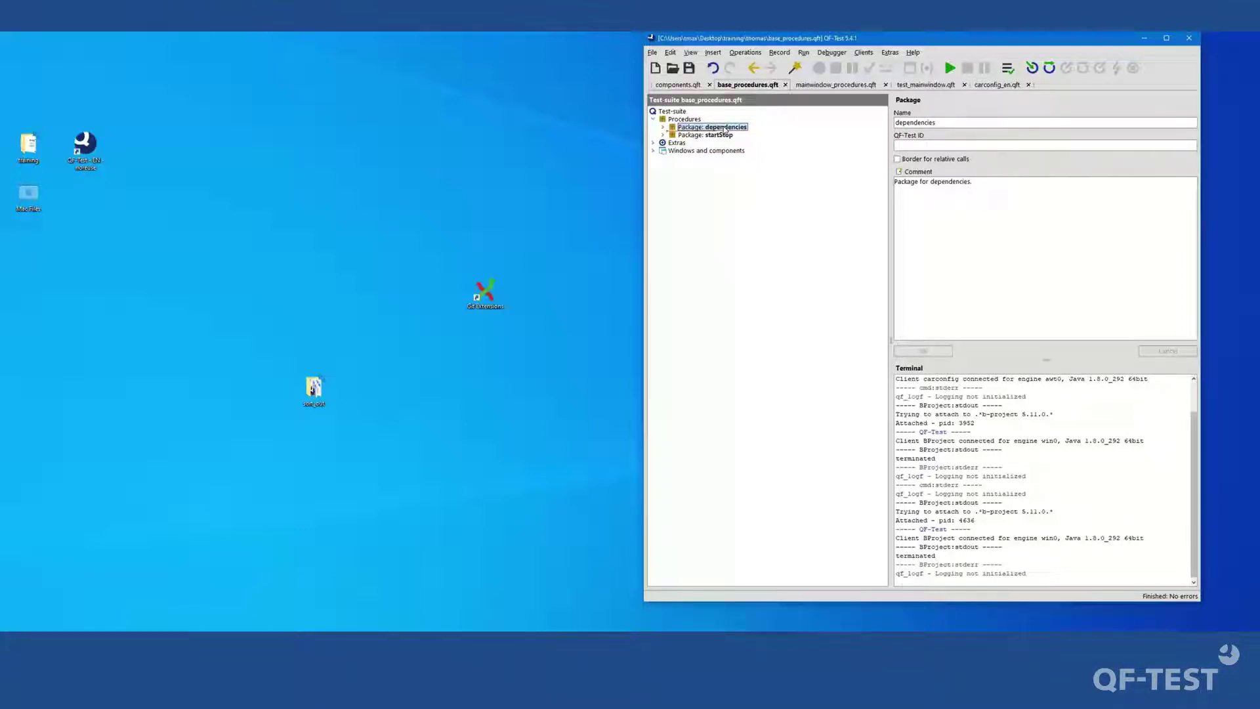
{"action": "double_click", "coordinate": [719, 135]}
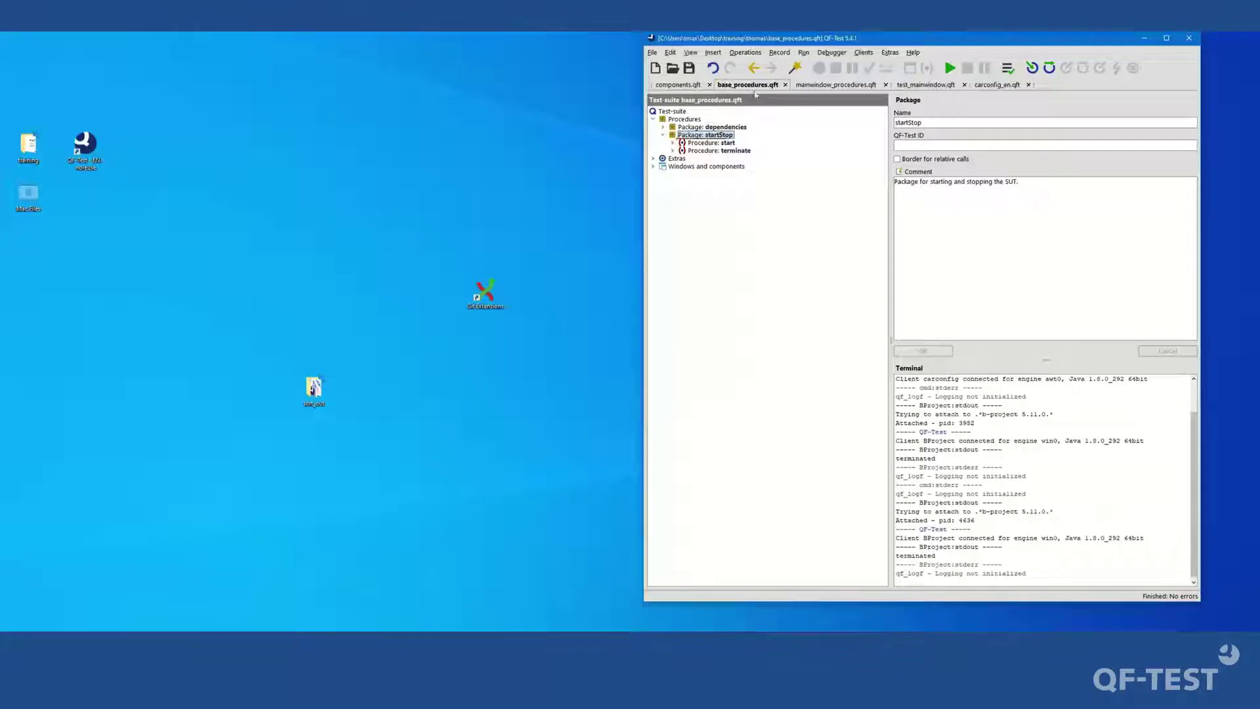
{"action": "left_click", "coordinate": [694, 168]}
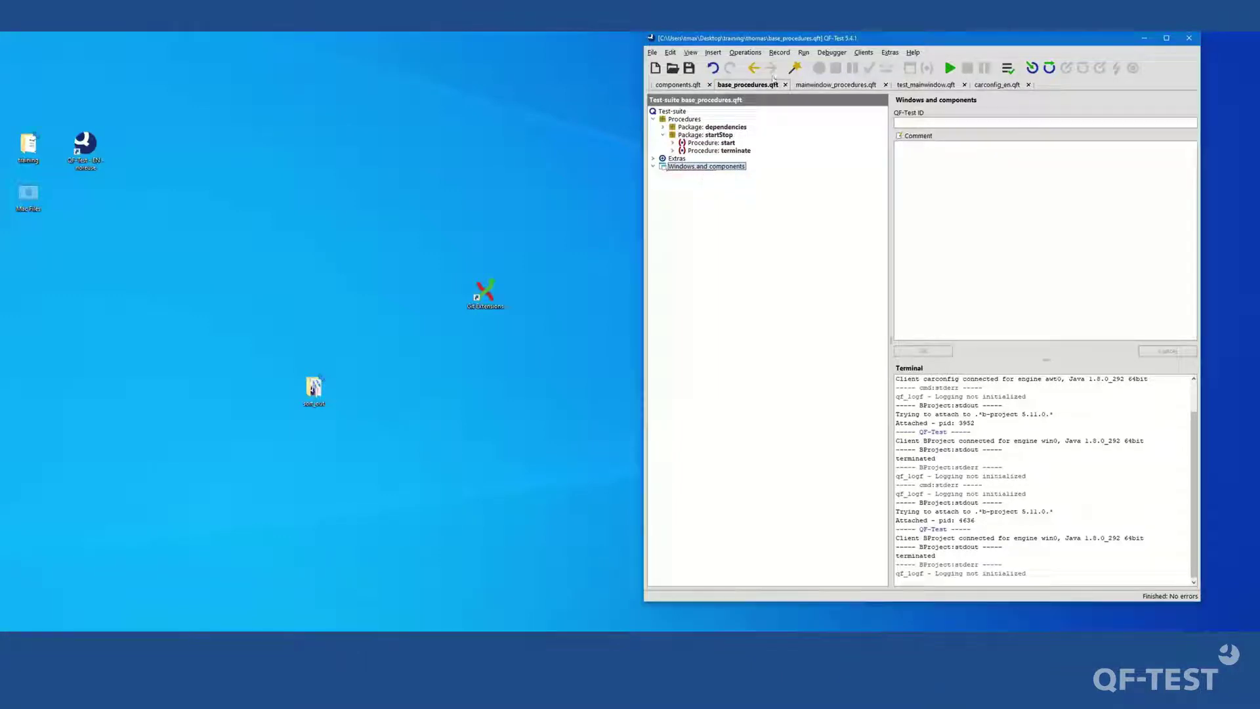
Expand Windows and components in components.qft and compare the suite with base_procedures.qft.
{"action": "left_click", "coordinate": [679, 86]}
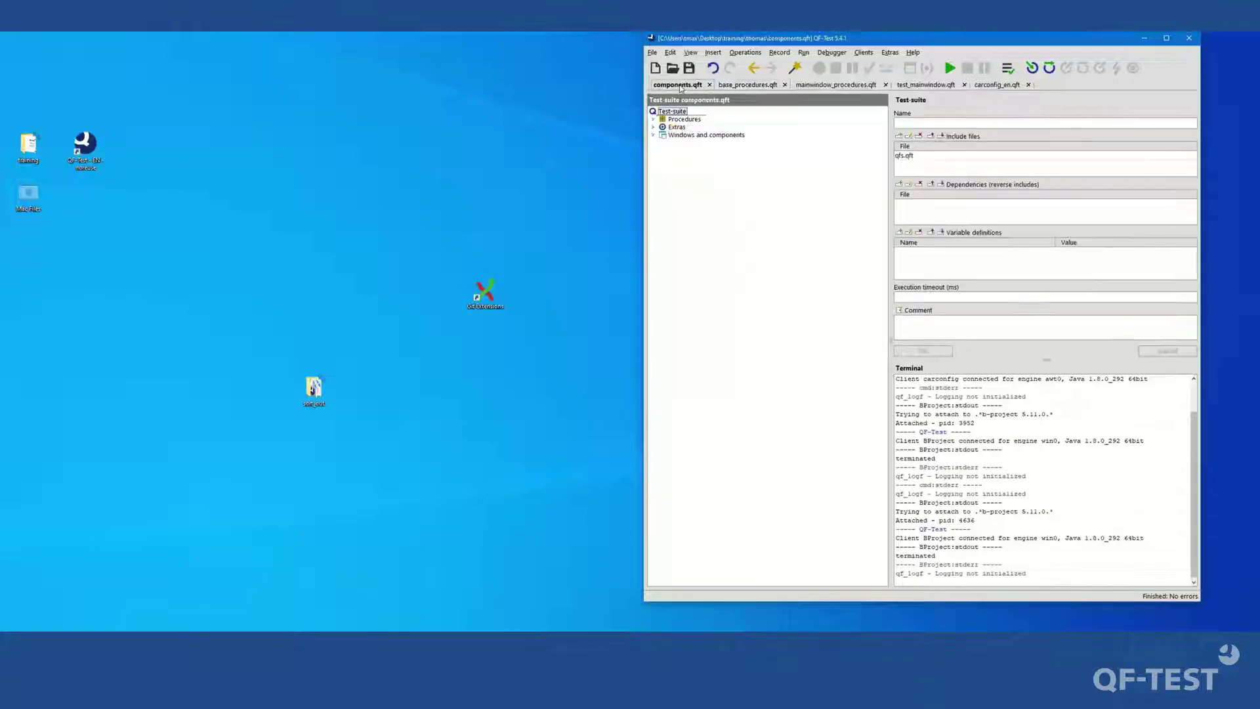
{"action": "left_click", "coordinate": [680, 128]}
{"action": "double_click", "coordinate": [694, 136]}
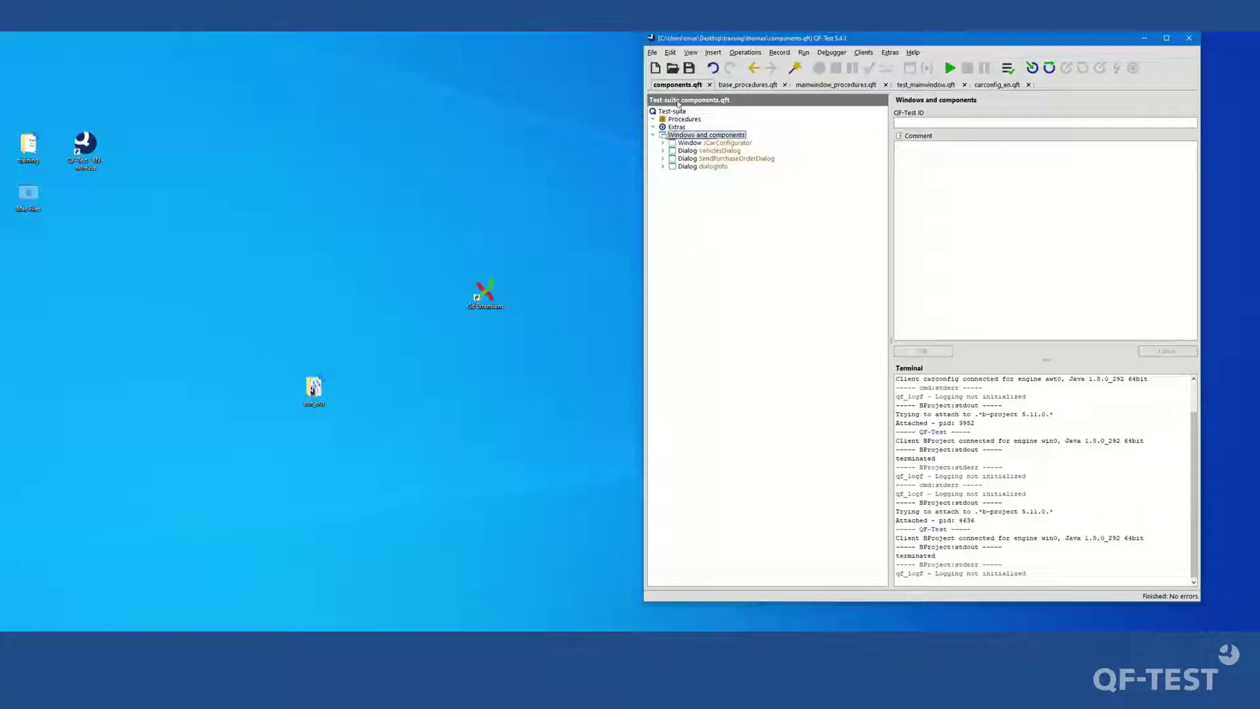
{"action": "left_click", "coordinate": [755, 85]}
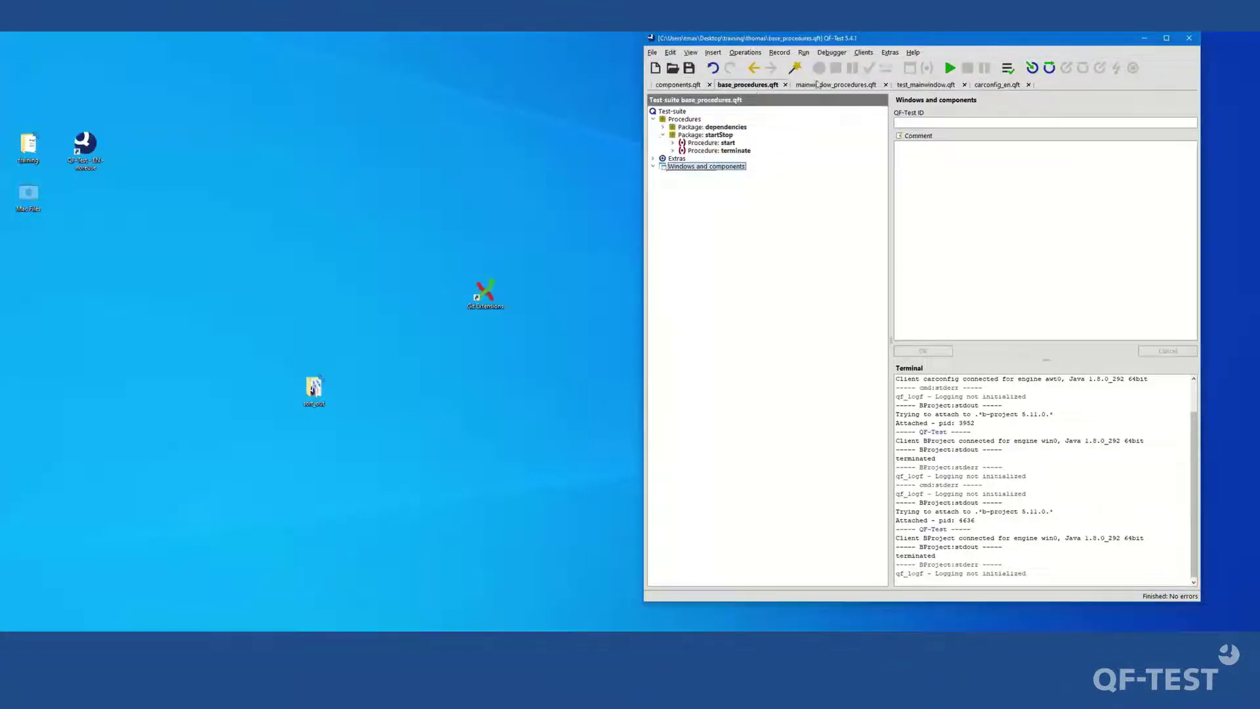
{"action": "left_click", "coordinate": [683, 85]}
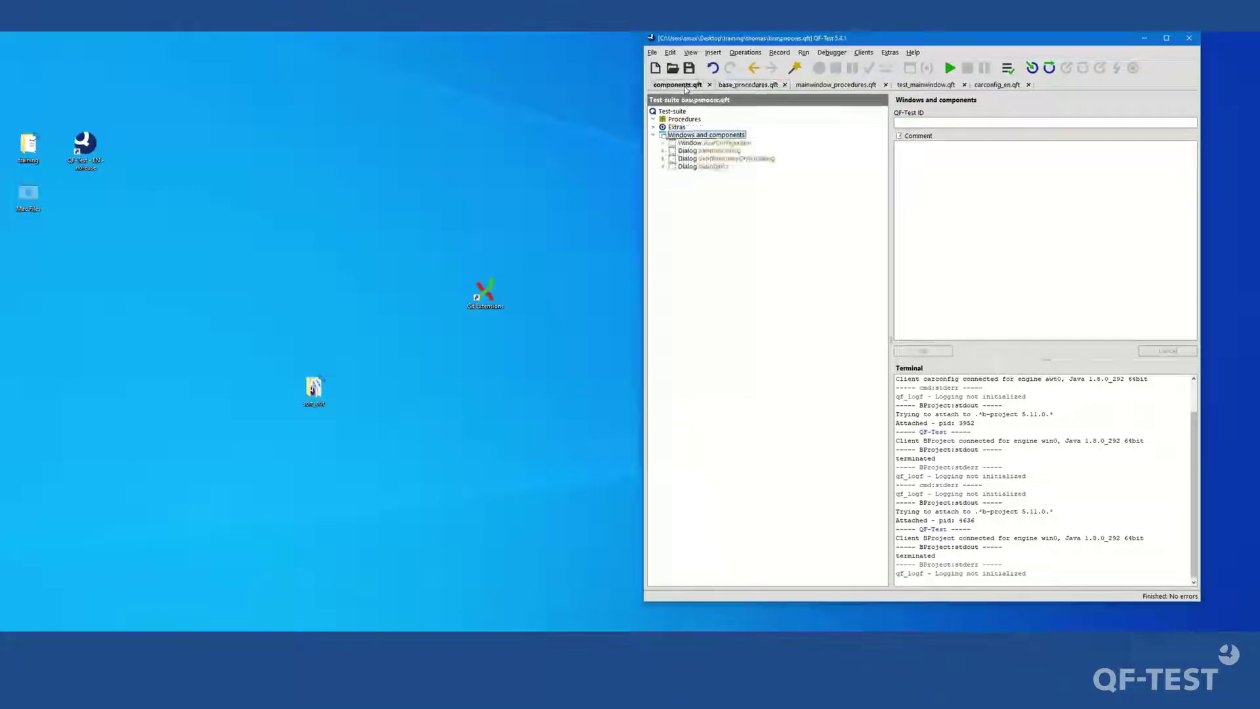
Expand the mainwindow package in mainwindow_procedures.qft and compare the suite's Windows and components node with the one in components.qft.
{"action": "left_click", "coordinate": [811, 86]}
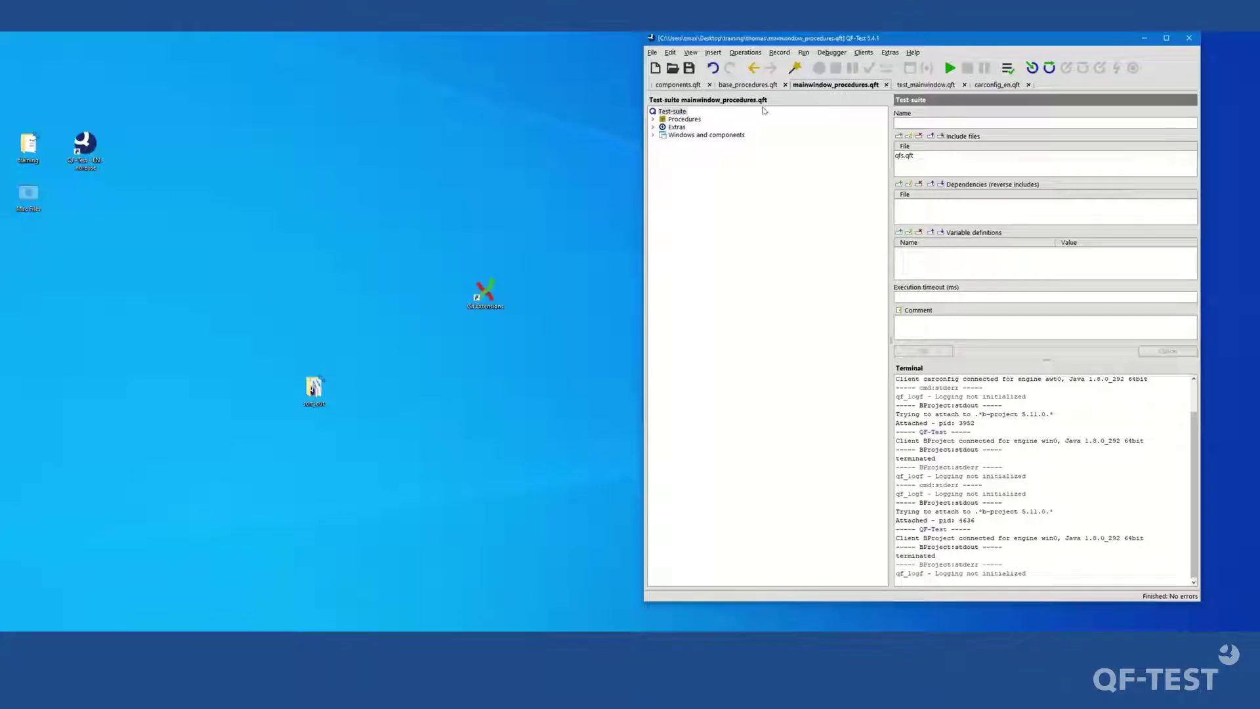
{"action": "double_click", "coordinate": [686, 119]}
{"action": "double_click", "coordinate": [709, 127]}
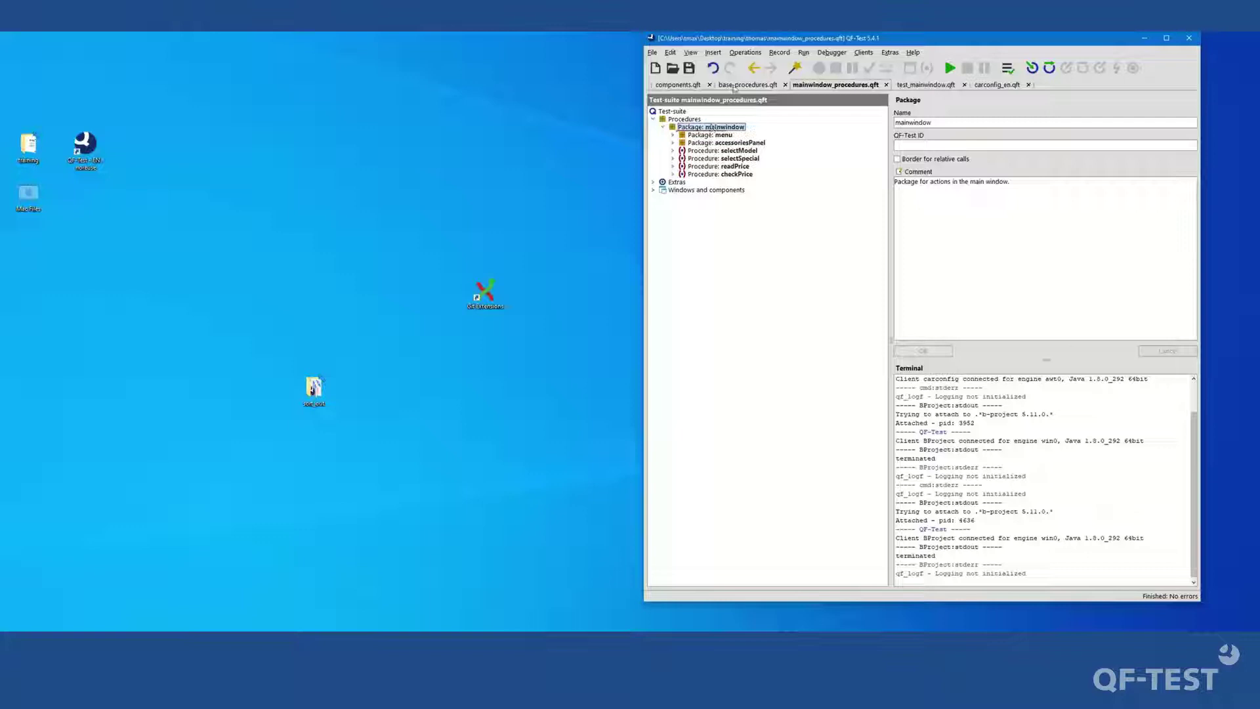
{"action": "left_click", "coordinate": [701, 190]}
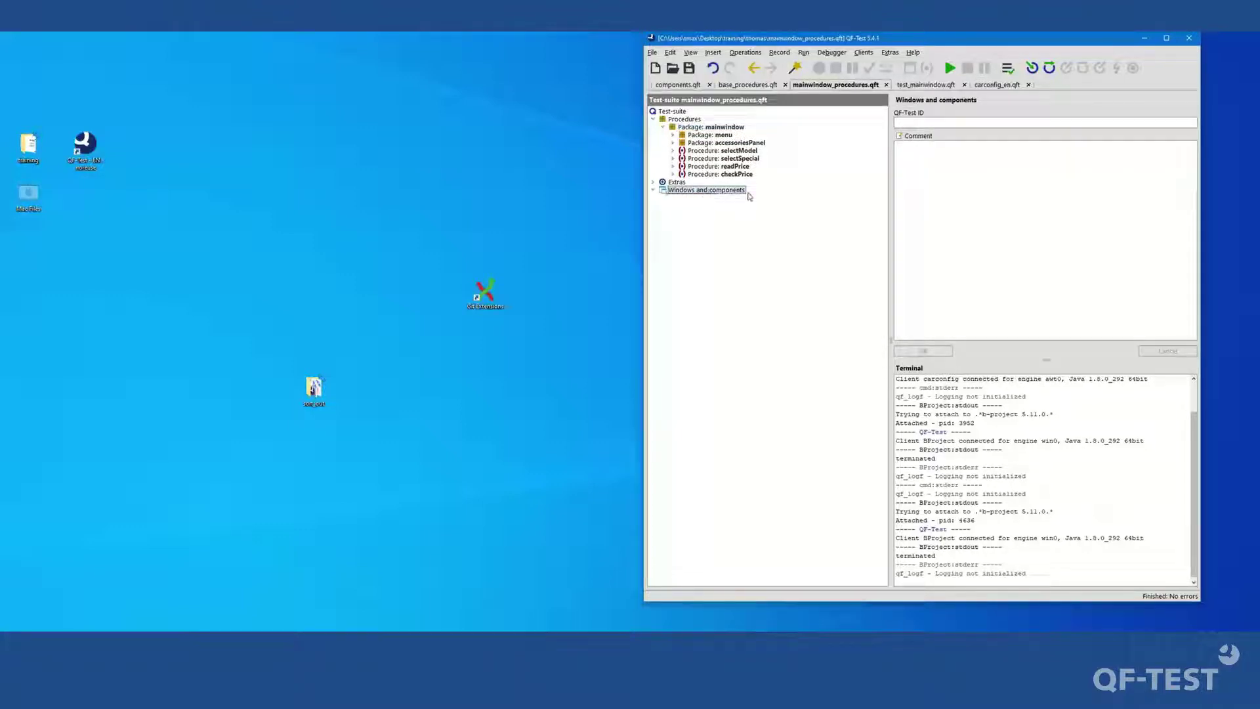
{"action": "left_click", "coordinate": [679, 85]}
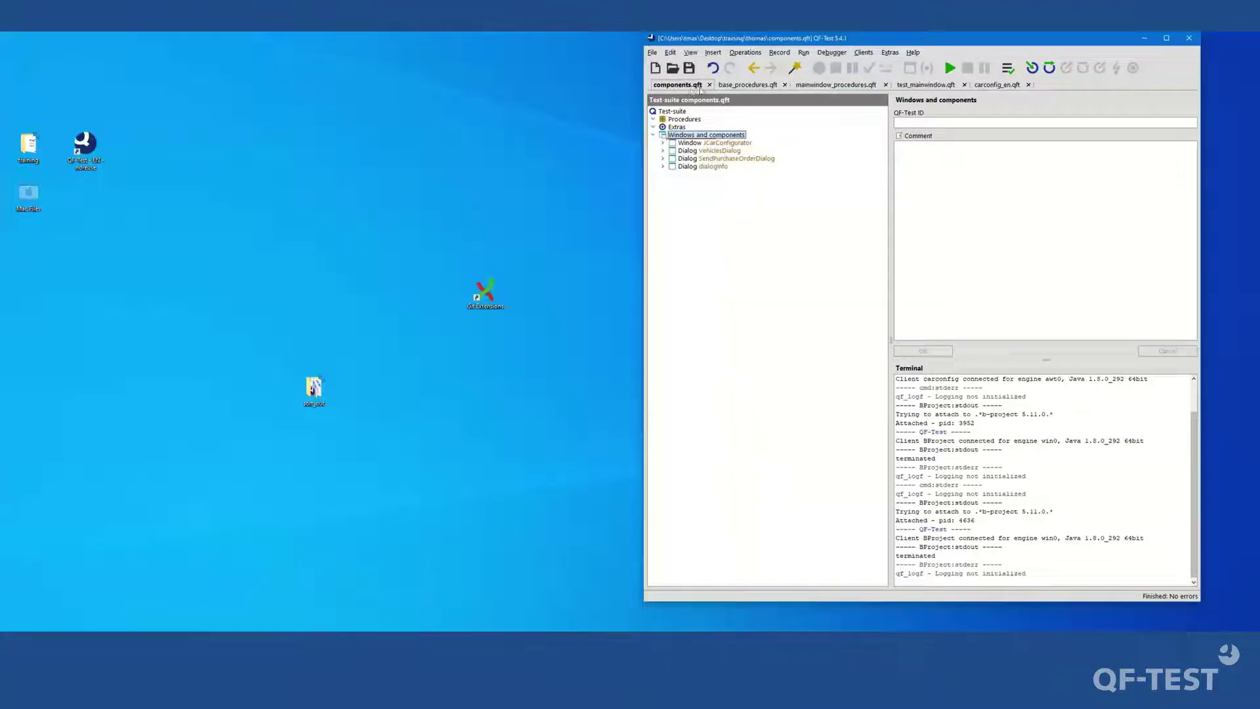
{"action": "left_click", "coordinate": [831, 85]}
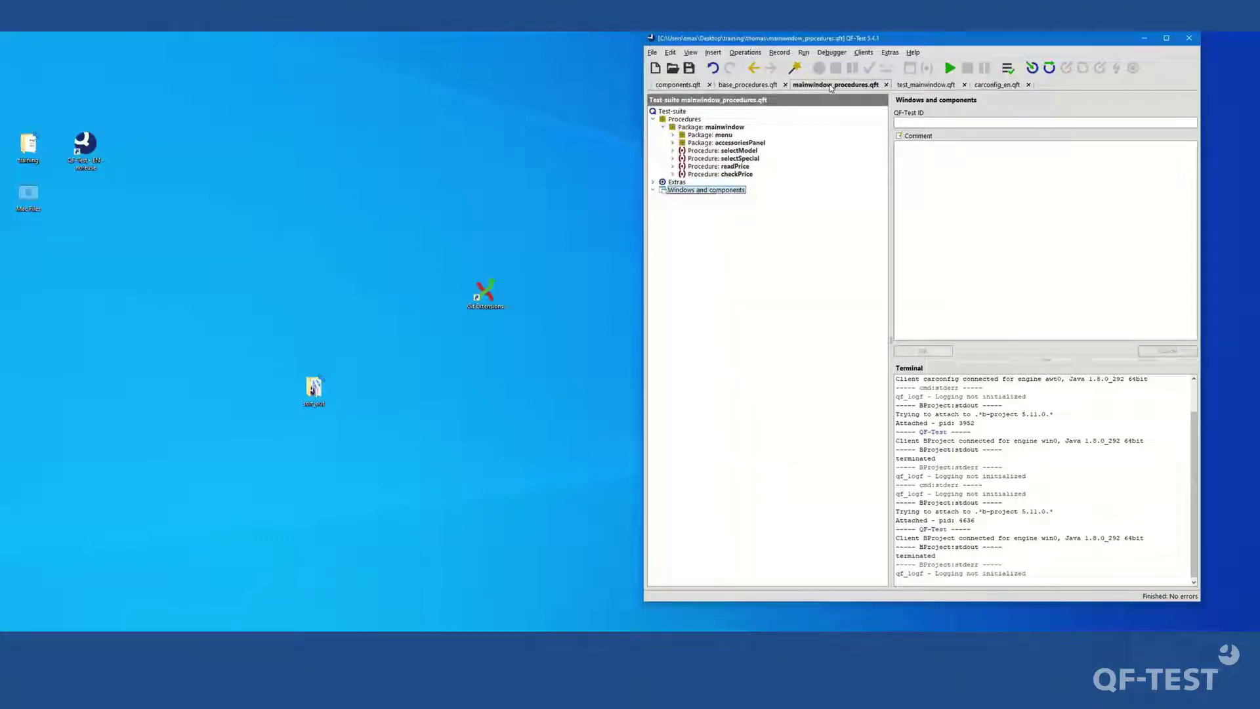
Expand the CarConfigurator Demo test-set in test_mainwindow.qft, including its Model prices, Options and Calculations test-sets.
{"action": "left_click", "coordinate": [920, 90]}
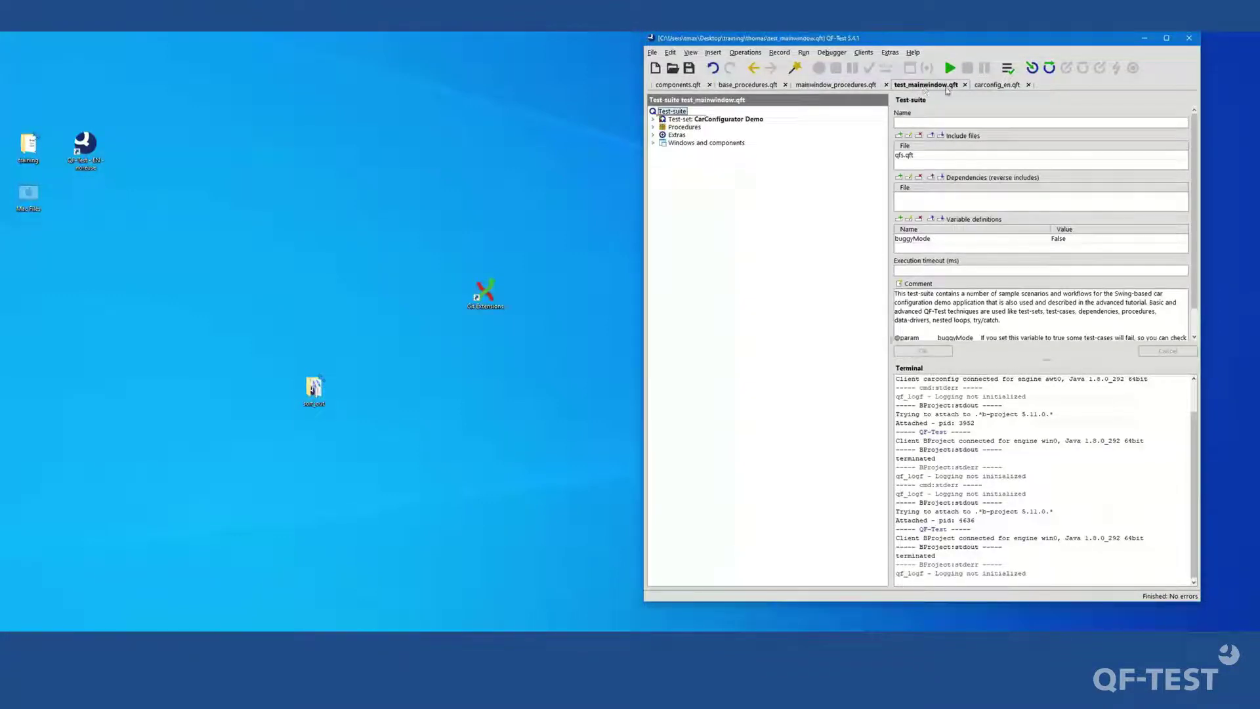
{"action": "left_click", "coordinate": [733, 121]}
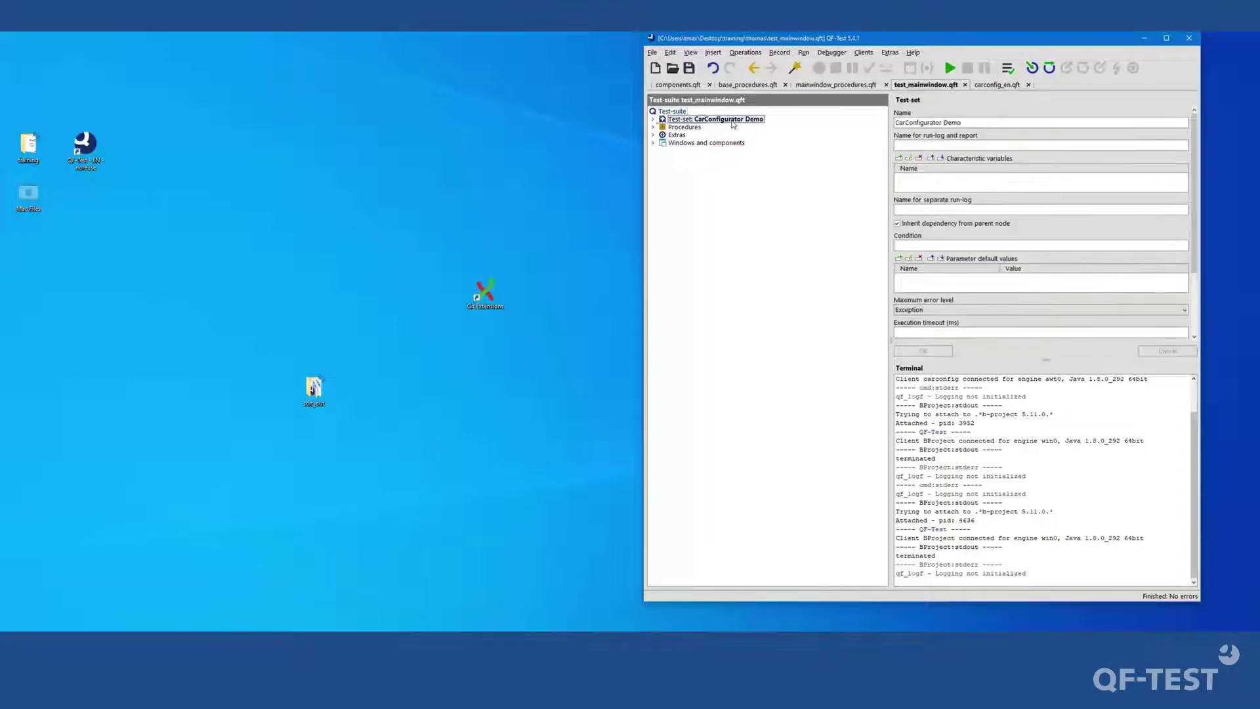
{"action": "double_click", "coordinate": [735, 120]}
{"action": "key", "text": "Down"}
{"action": "key", "text": "Down"}
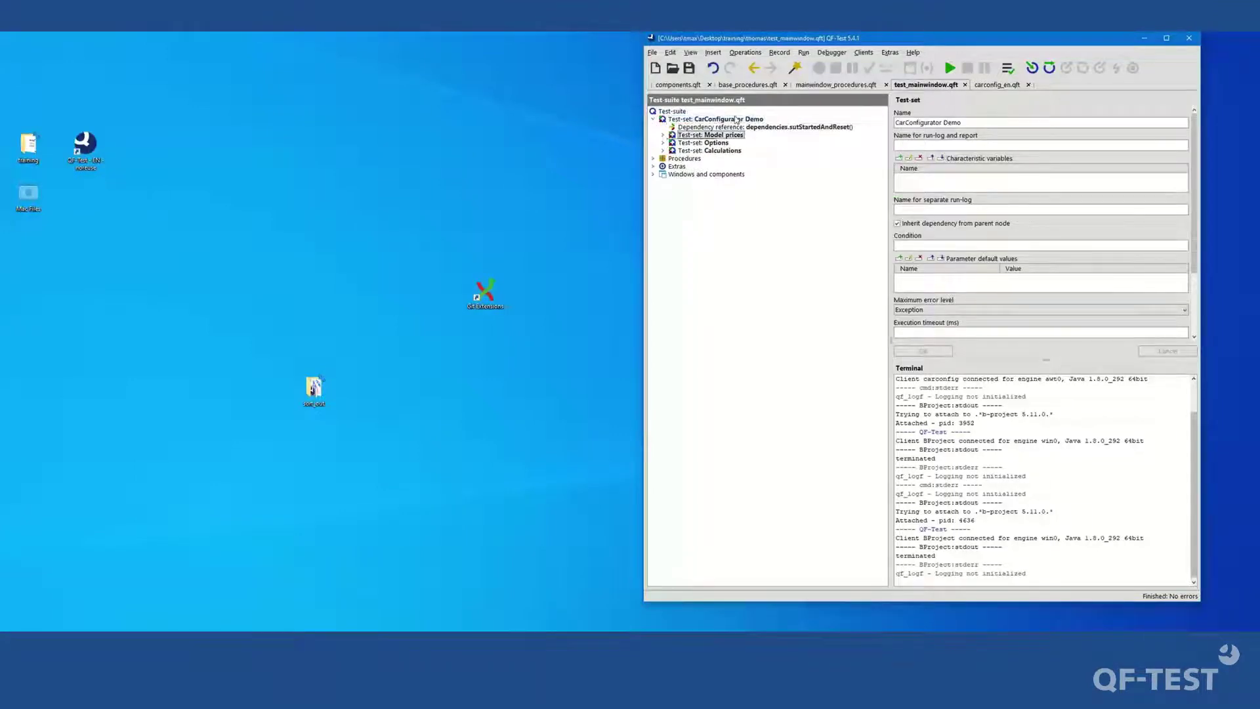
{"action": "key", "text": "Right"}
{"action": "key", "text": "Down"}
{"action": "key", "text": "Down"}
{"action": "key", "text": "Right"}
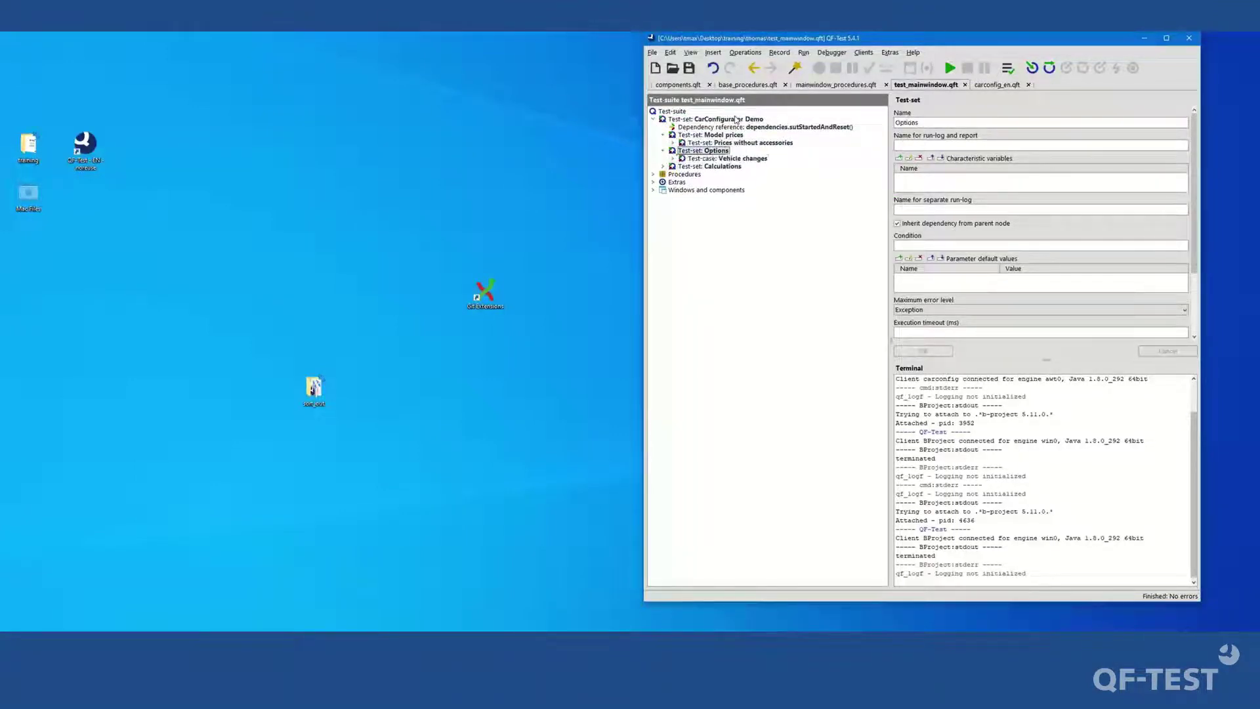
{"action": "key", "text": "Down"}
{"action": "key", "text": "Down"}
{"action": "key", "text": "Right"}
{"action": "key", "text": "Down"}
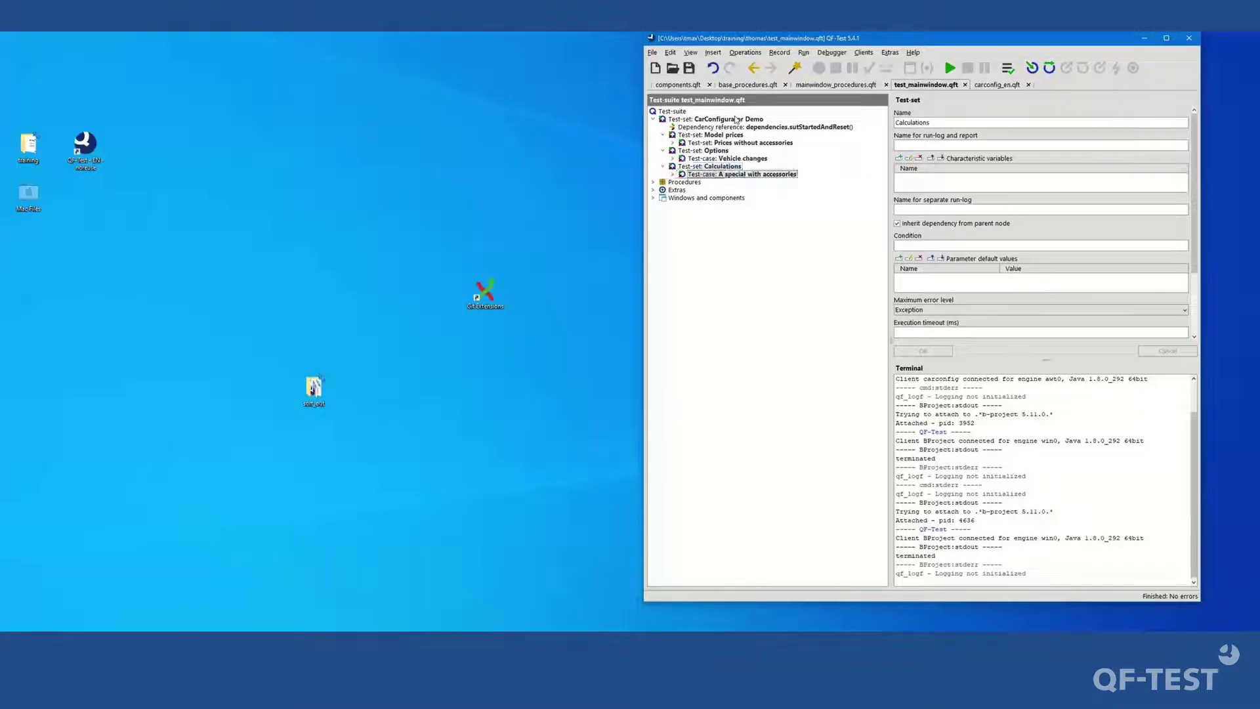
Check the Procedures and Windows and components nodes of test_mainwindow.qft against components.qft, and view the dependencies.sutStartedAndReset reference.
{"action": "key", "text": "Down"}
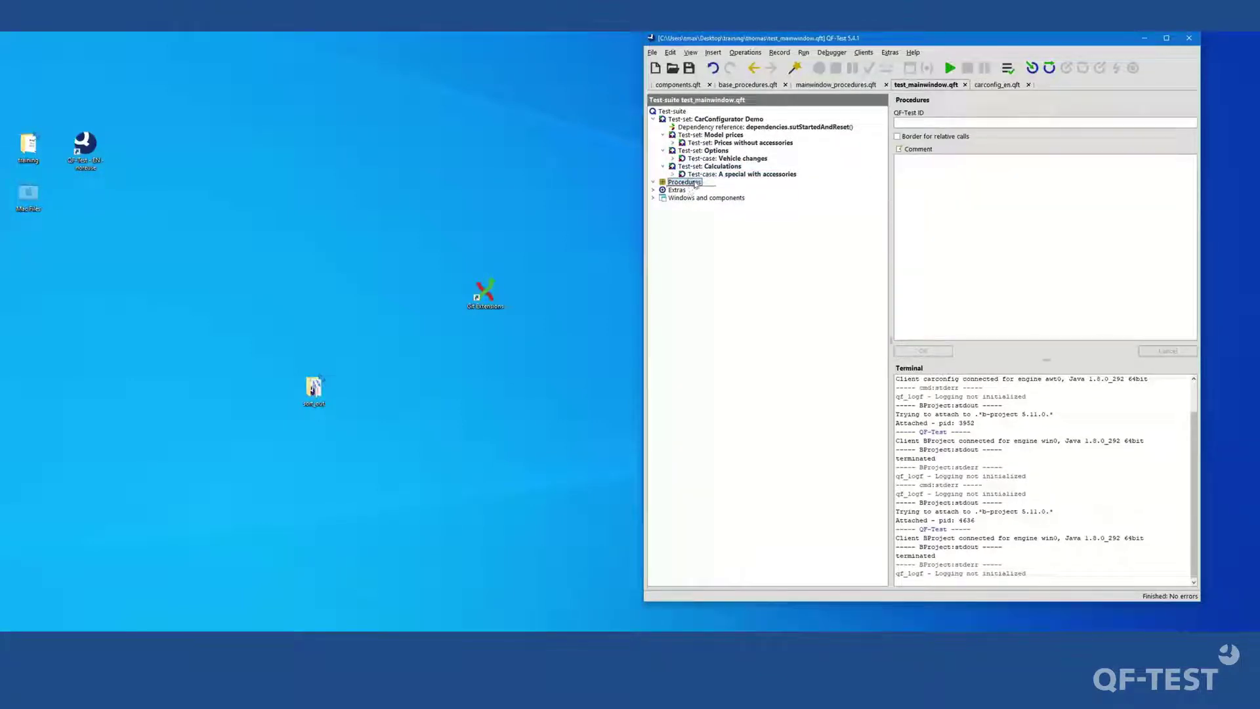
{"action": "left_click", "coordinate": [696, 198]}
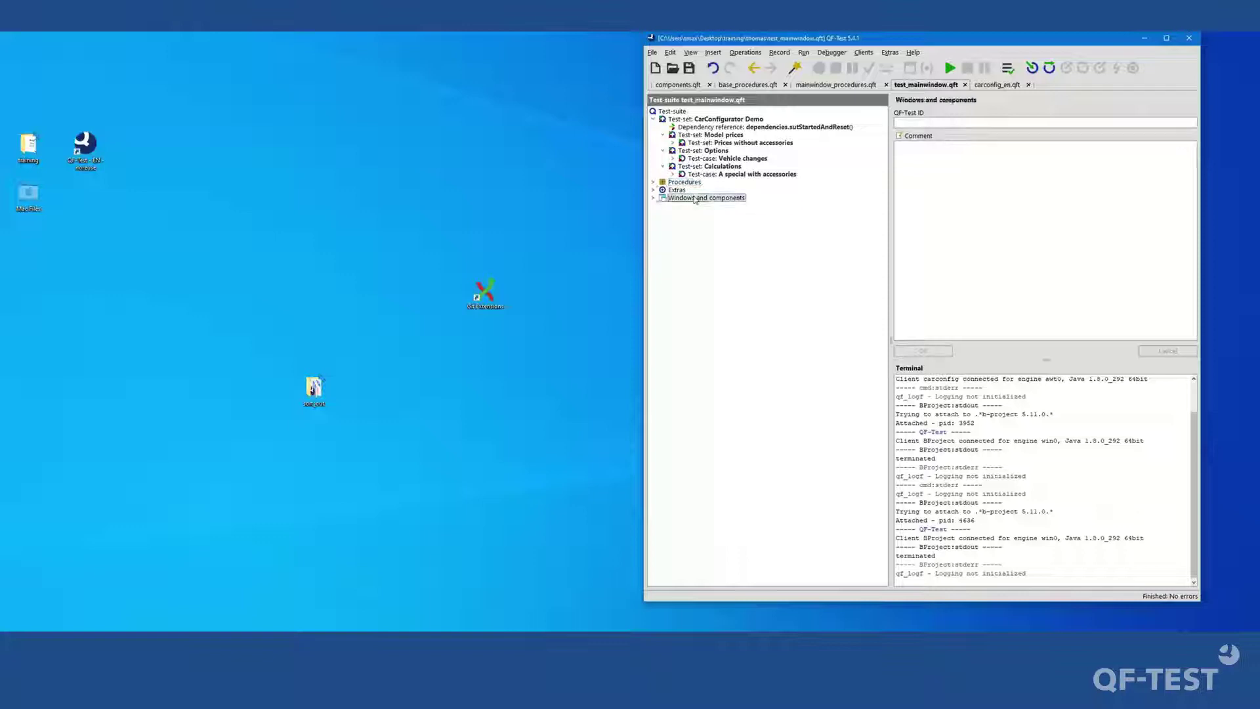
{"action": "left_click", "coordinate": [678, 85]}
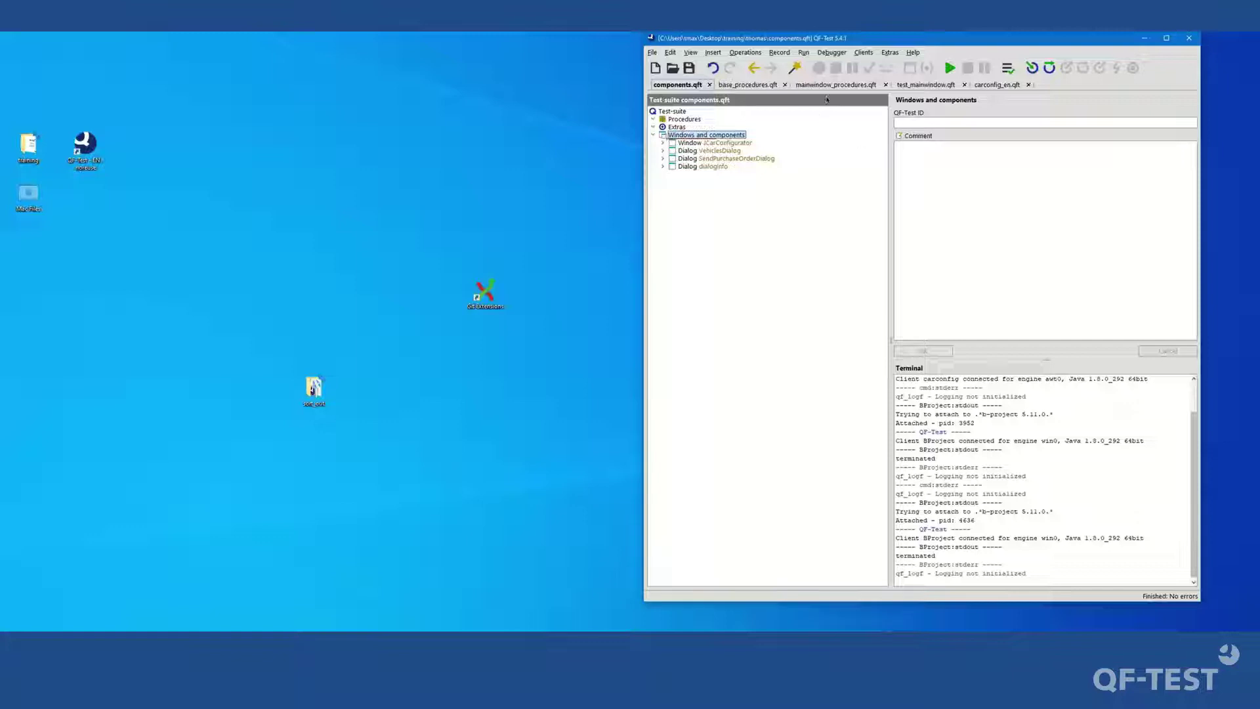
{"action": "left_click", "coordinate": [927, 85]}
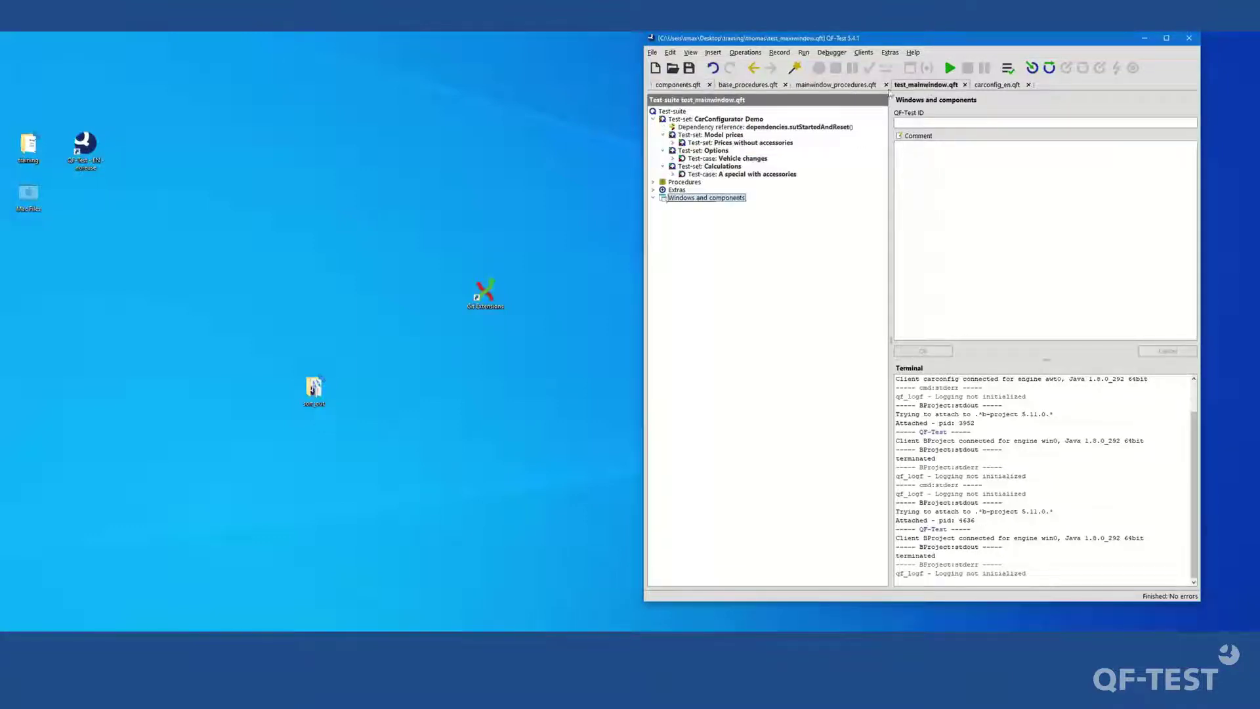
{"action": "left_click", "coordinate": [787, 127]}
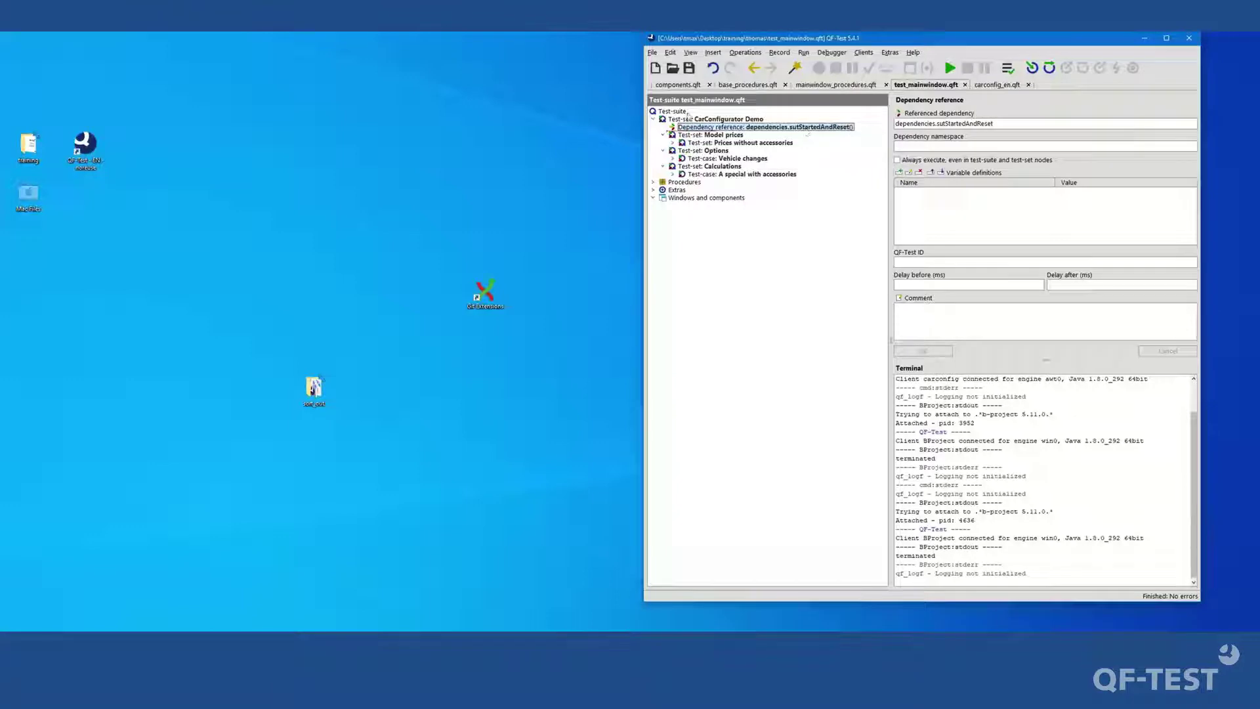
Run the CarConfigurator Demo test-set of test_mainwindow.qft and dismiss the unknown dependency error.
{"action": "left_click", "coordinate": [707, 119]}
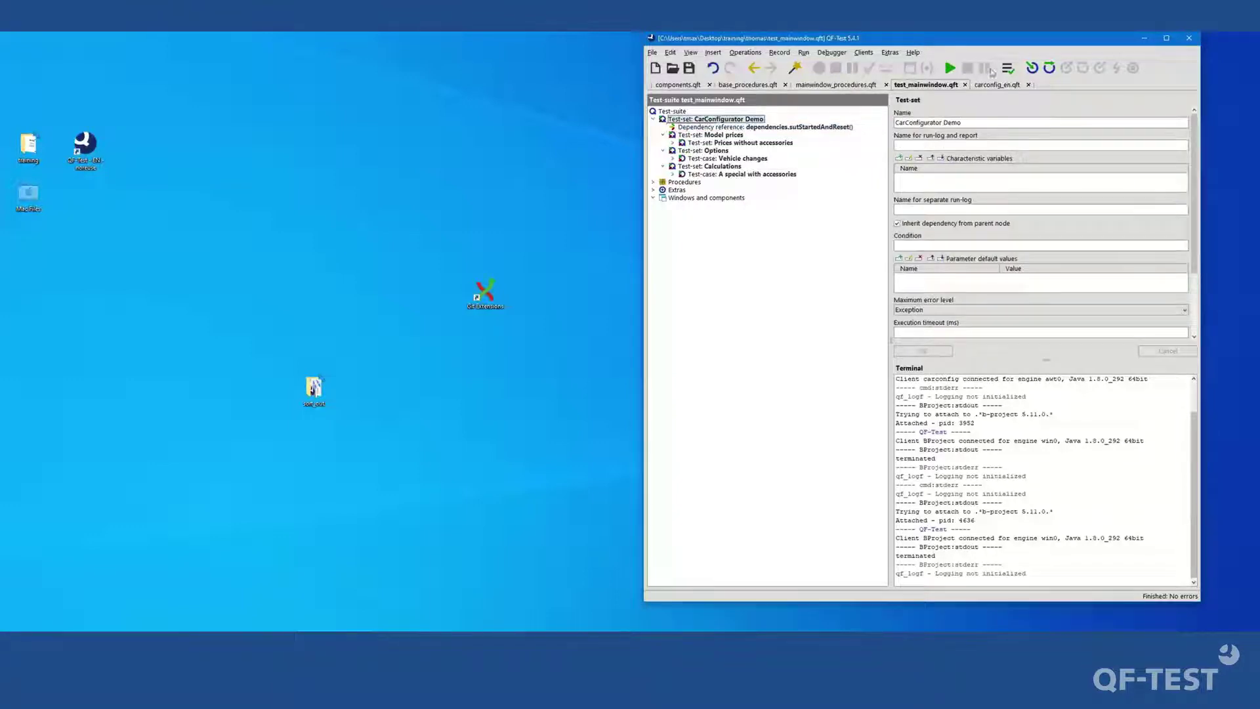
{"action": "left_click", "coordinate": [952, 69]}
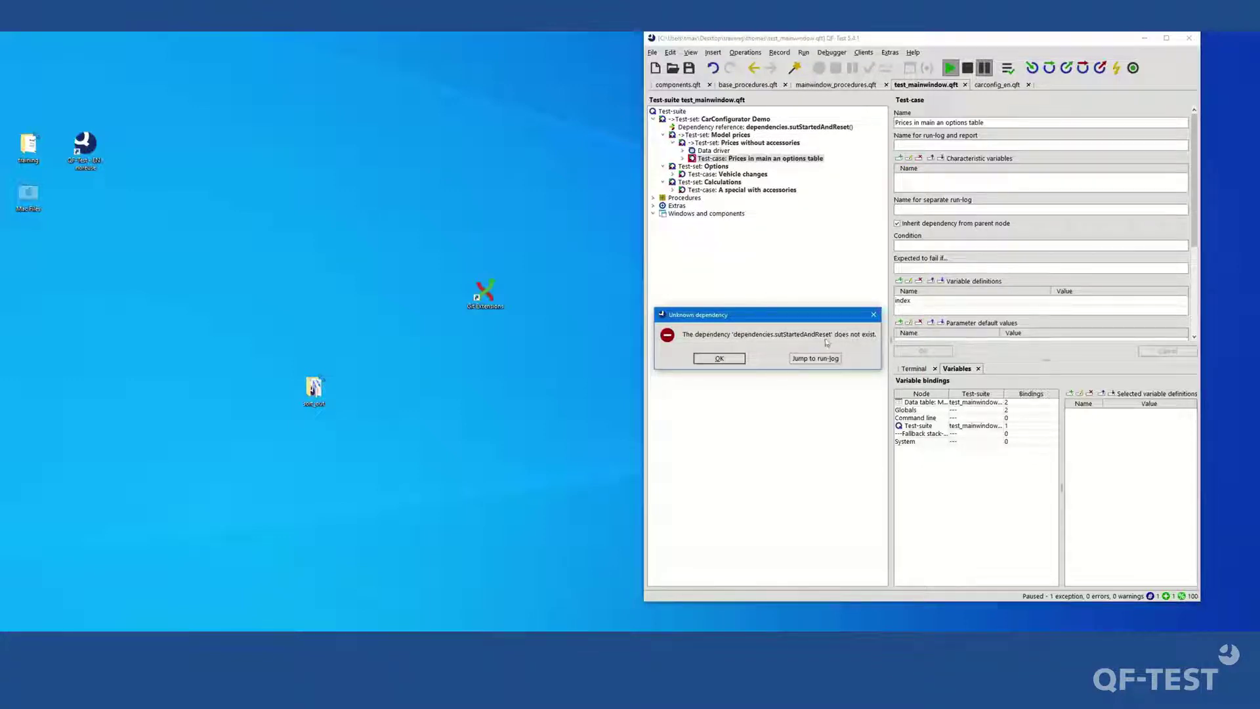
{"action": "left_click", "coordinate": [721, 361]}
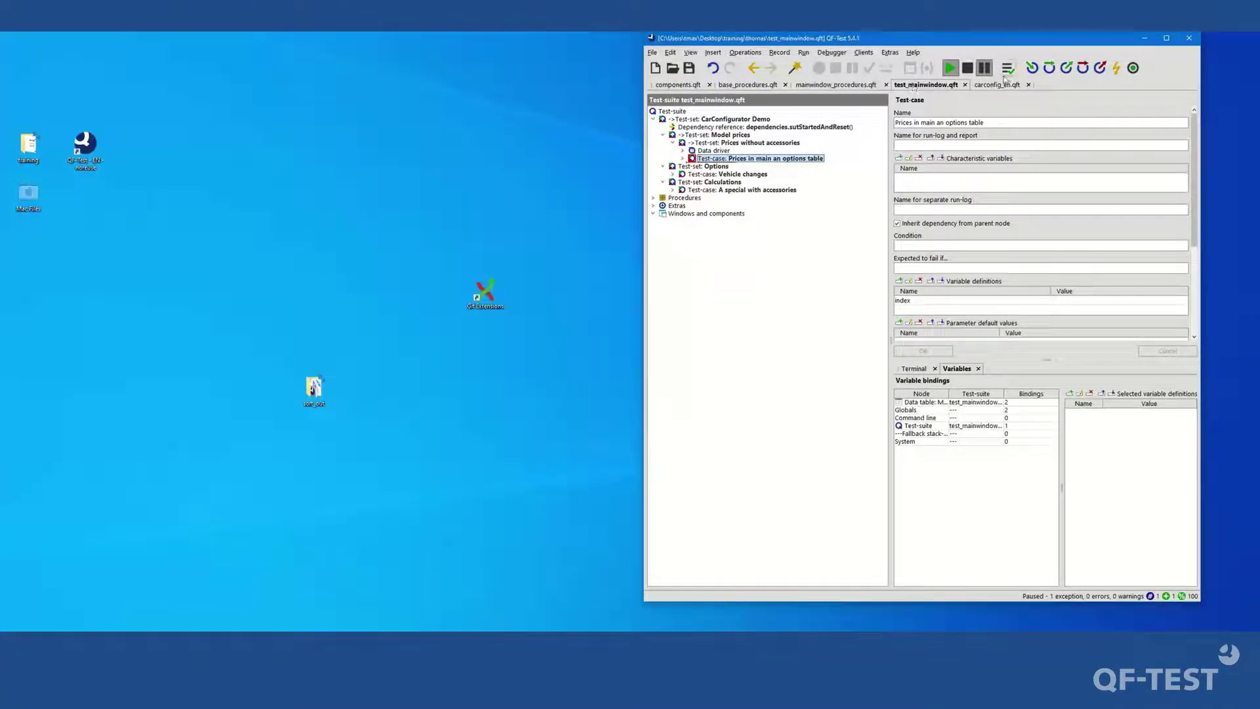
End the paused run and close the carconfig_en.qft suite.
{"action": "left_click", "coordinate": [982, 67]}
{"action": "left_click", "coordinate": [992, 84]}
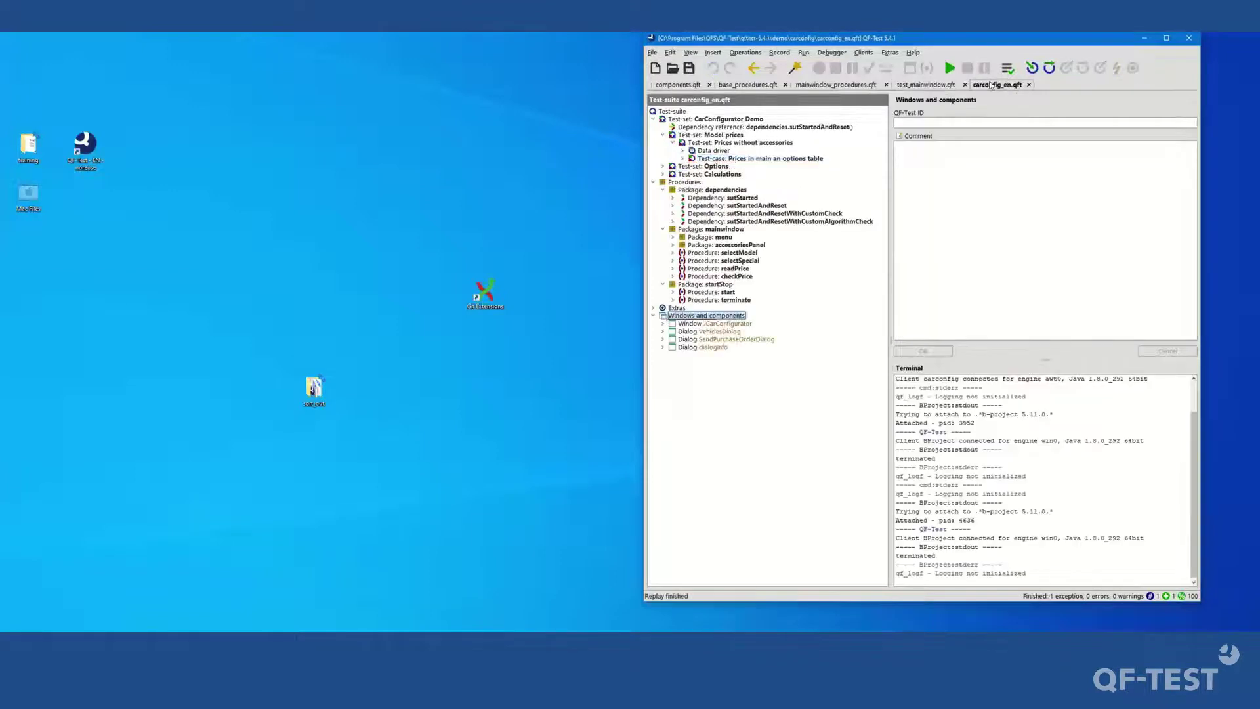
{"action": "left_click", "coordinate": [1029, 85]}
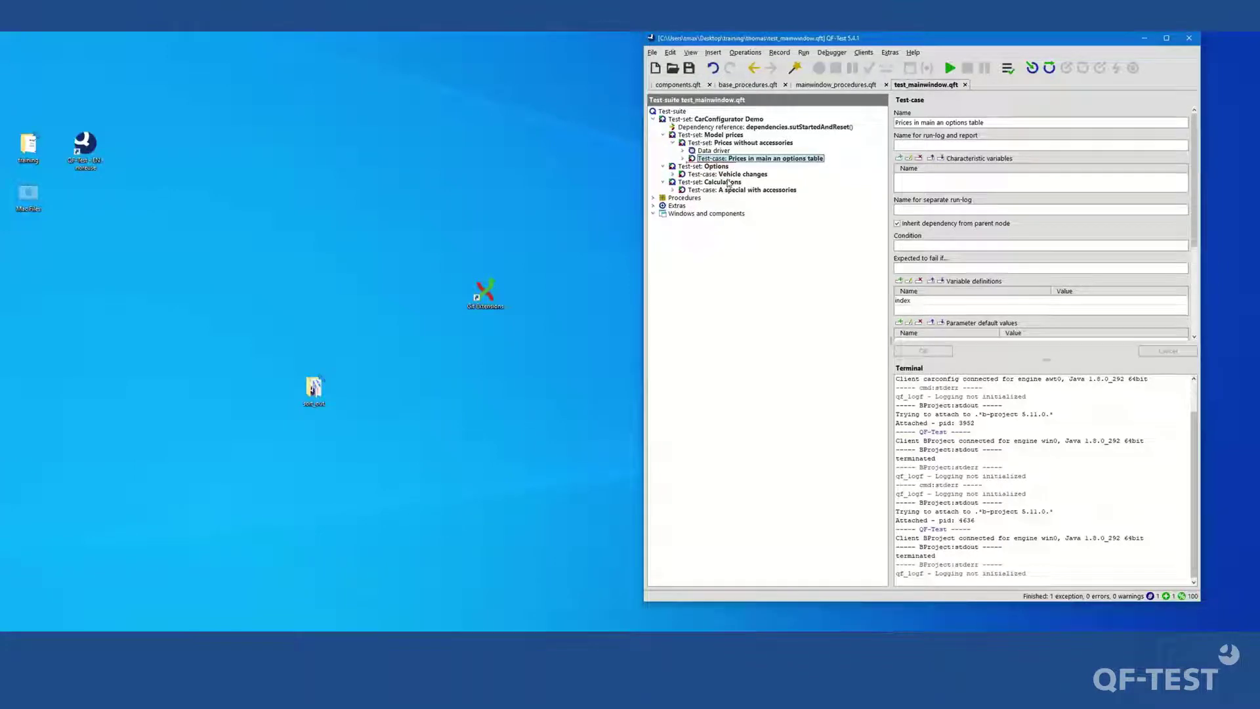
Compare the dependencies.sutStartedAndReset reference in test_mainwindow.qft with the sutStartedAndReset dependency in base_procedures.qft.
{"action": "left_click", "coordinate": [774, 128]}
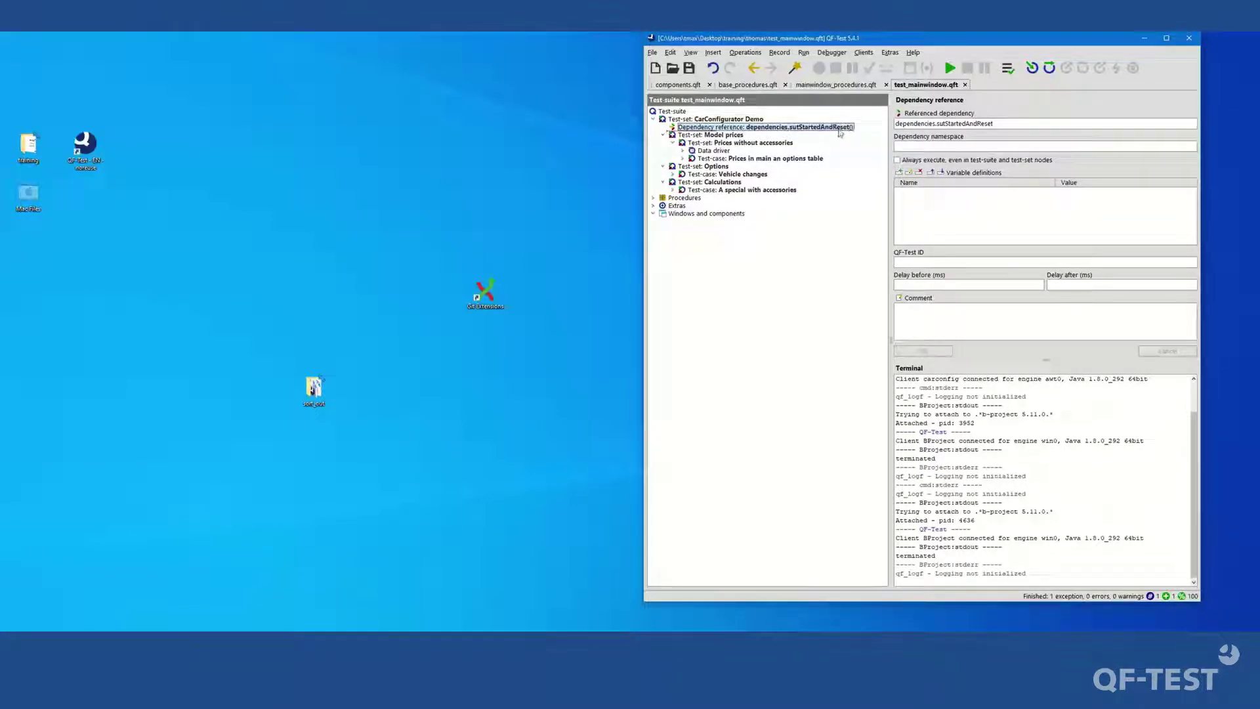
{"action": "left_click", "coordinate": [747, 85]}
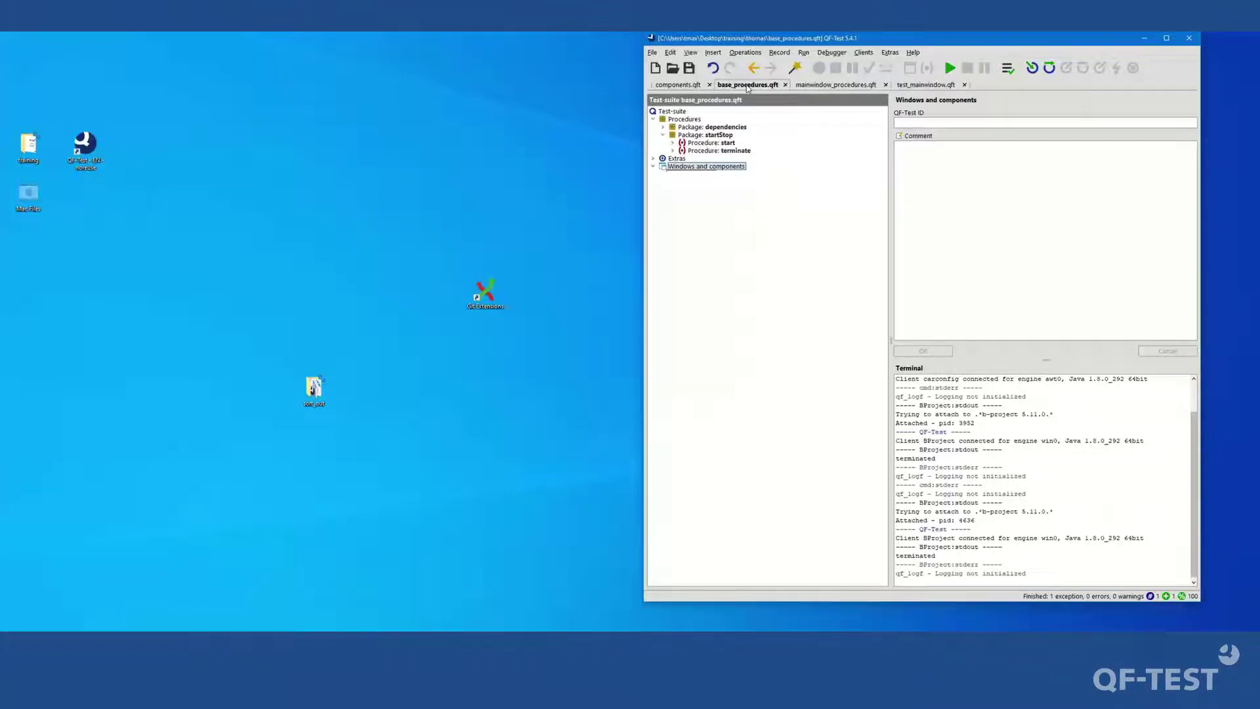
{"action": "double_click", "coordinate": [707, 127]}
{"action": "left_click", "coordinate": [756, 143]}
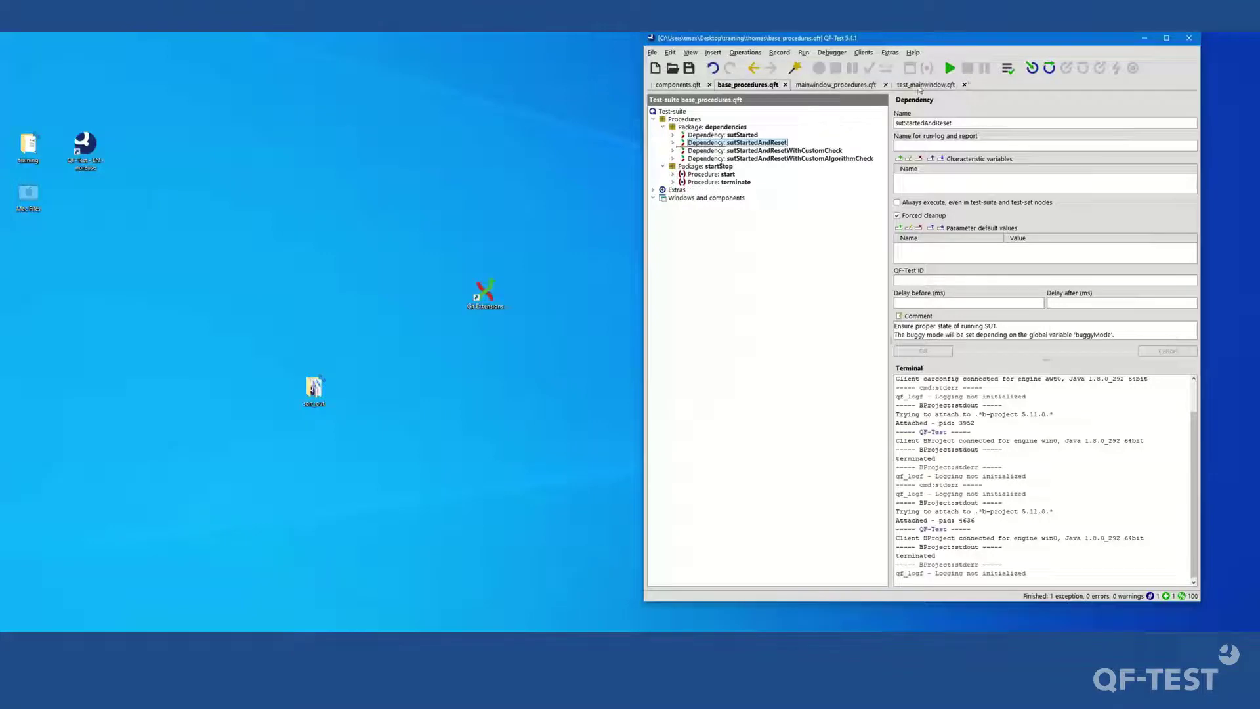
{"action": "left_click", "coordinate": [923, 86]}
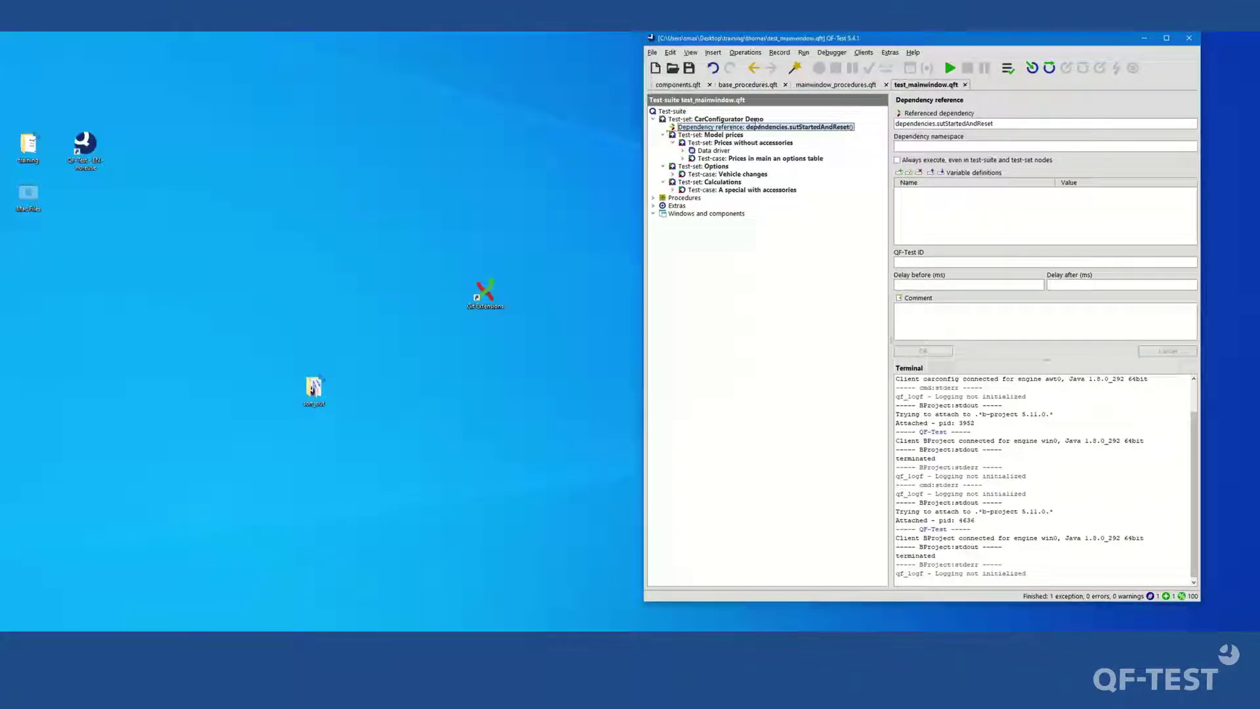
Add base_procedures.qft to the include files of test_mainwindow.qft, declining the update of component and procedure references.
{"action": "left_click", "coordinate": [674, 111]}
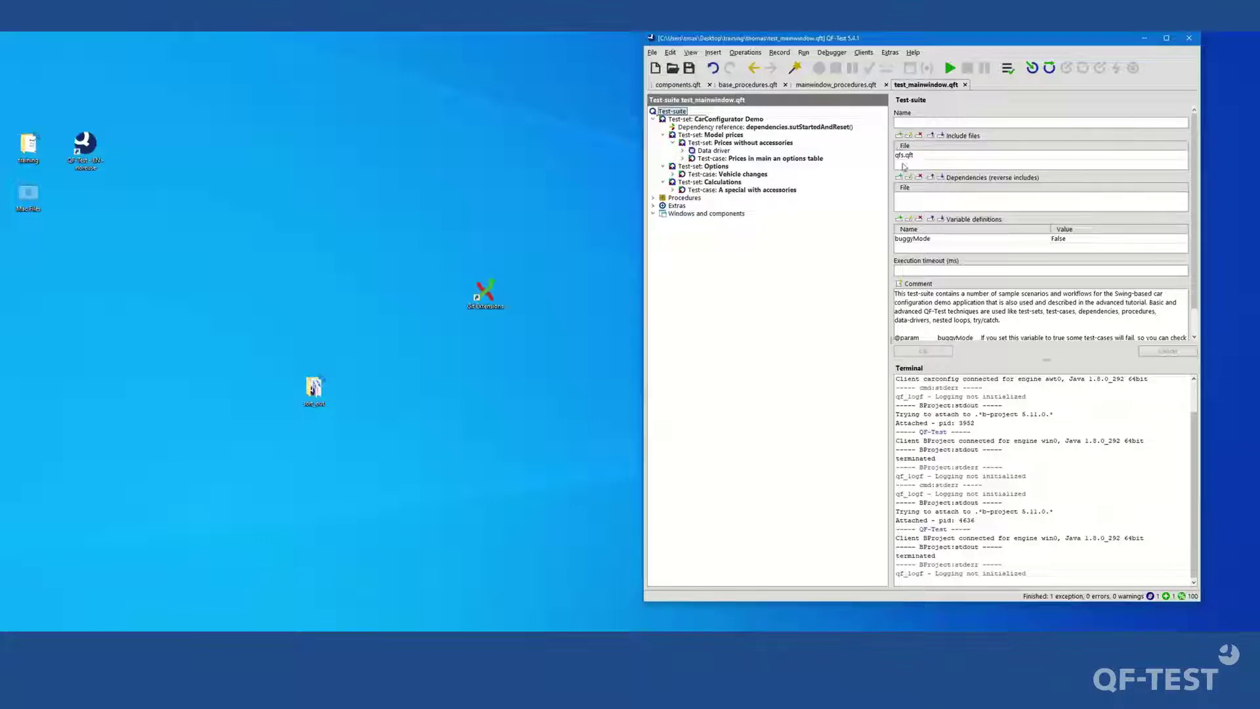
{"action": "left_click", "coordinate": [903, 167]}
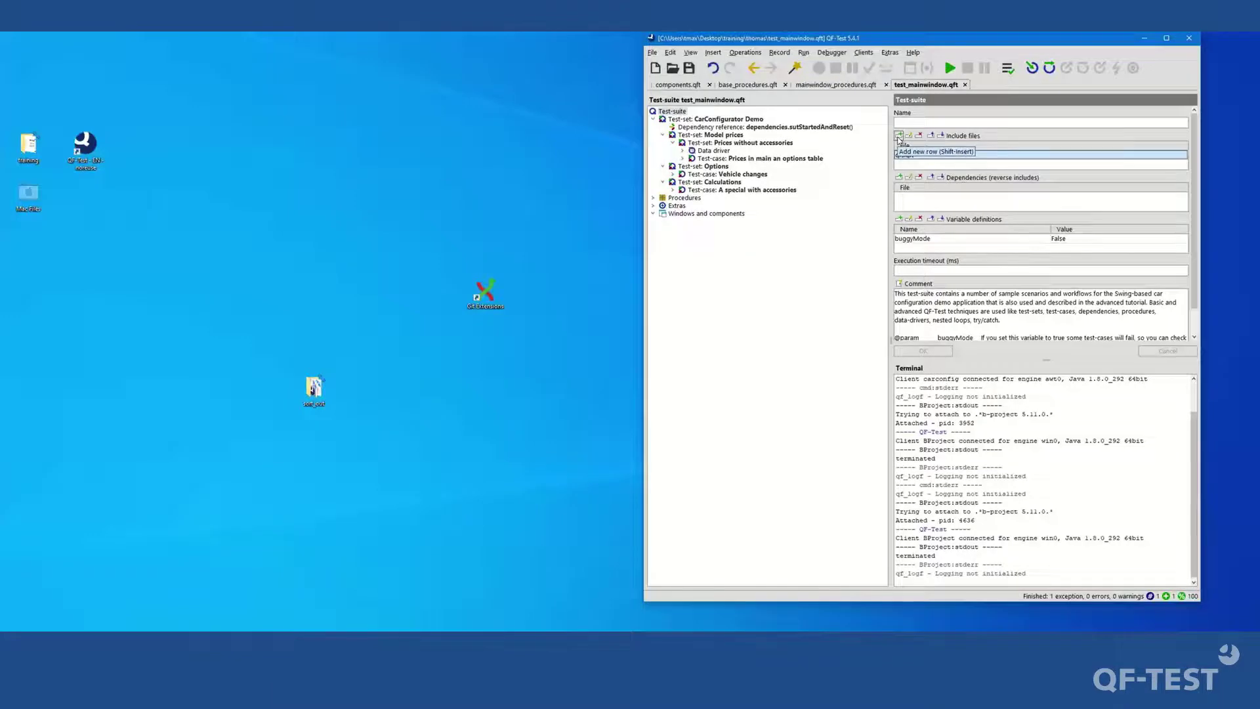
{"action": "left_click", "coordinate": [899, 136]}
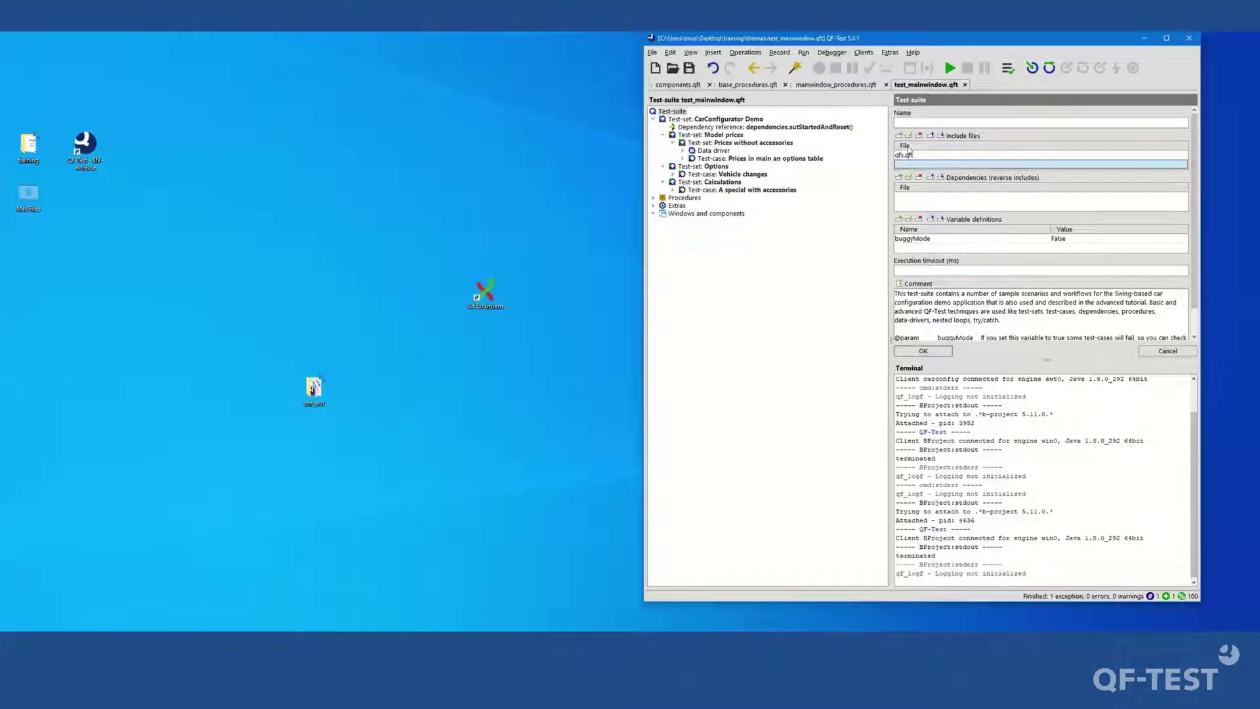
{"action": "double_click", "coordinate": [909, 164]}
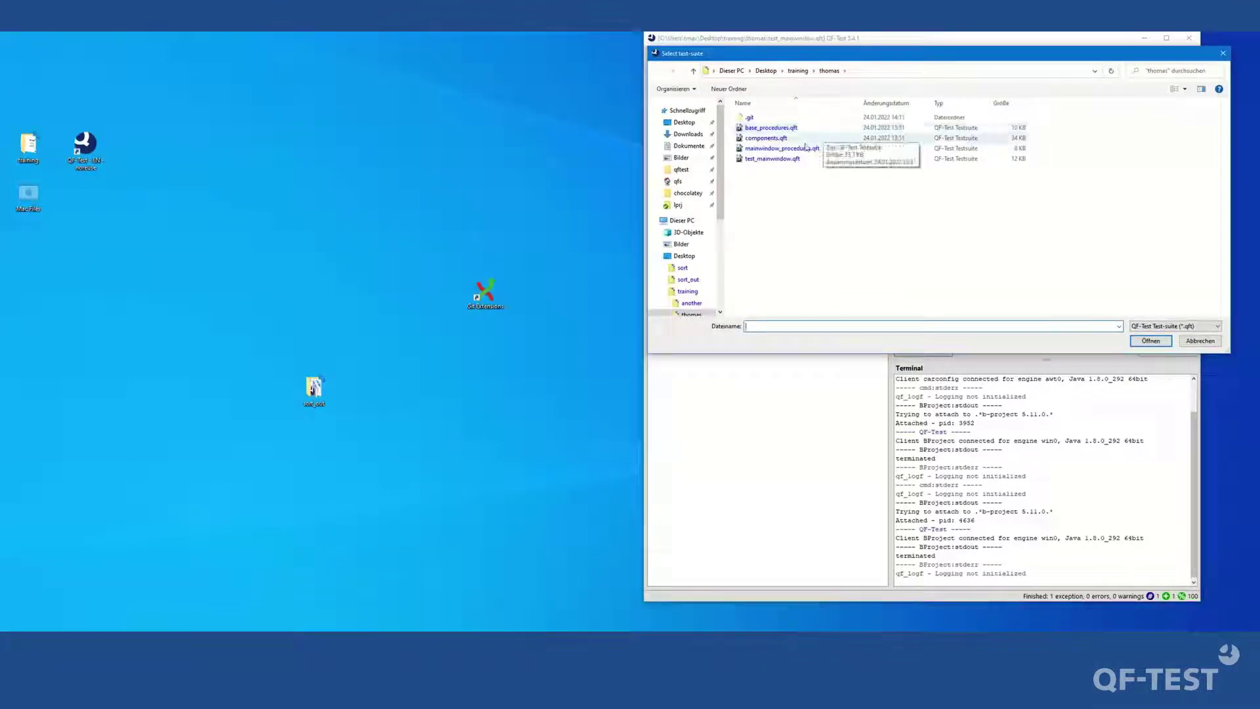
{"action": "left_click", "coordinate": [763, 131]}
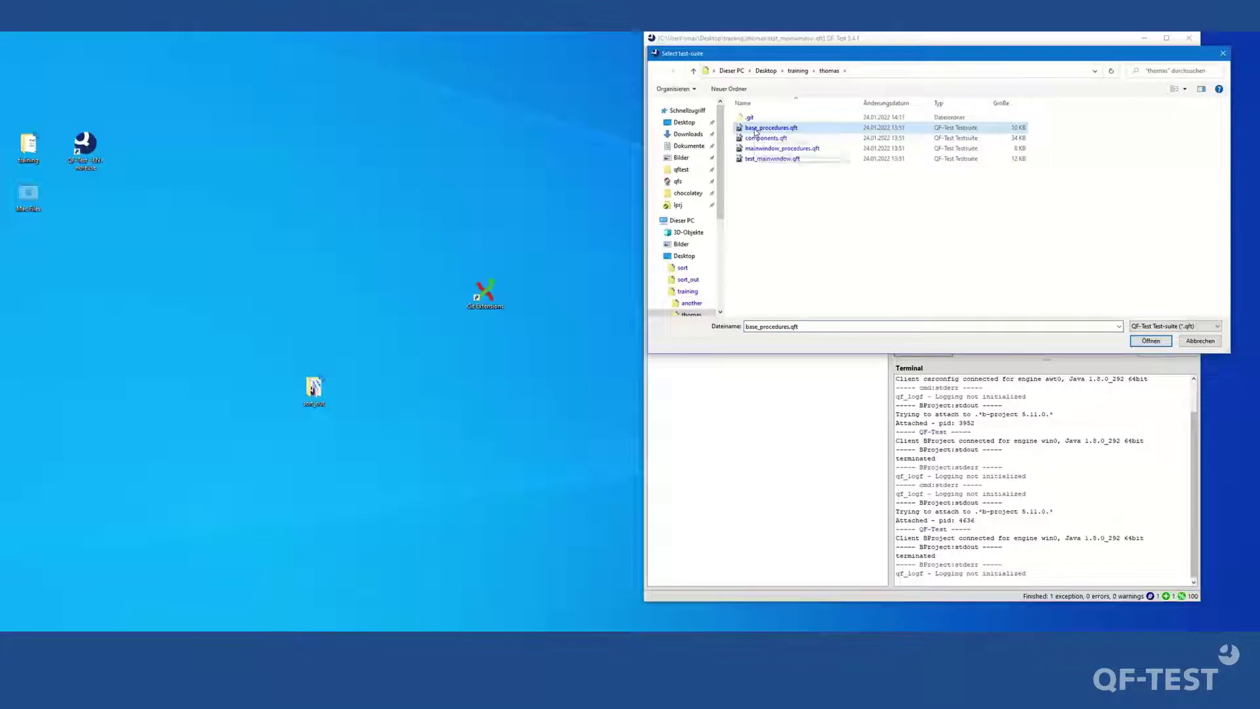
{"action": "left_click", "coordinate": [1143, 342]}
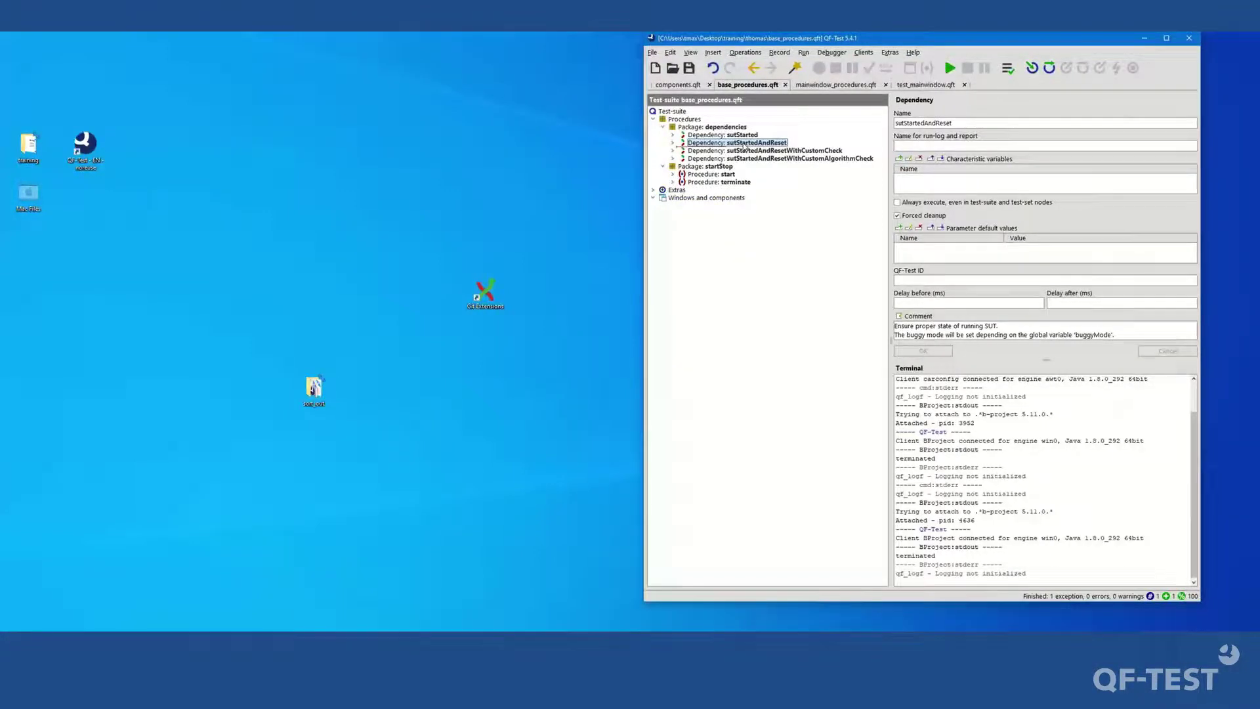
{"action": "left_click_drag", "start_coordinate": [747, 146], "coordinate": [790, 130]}
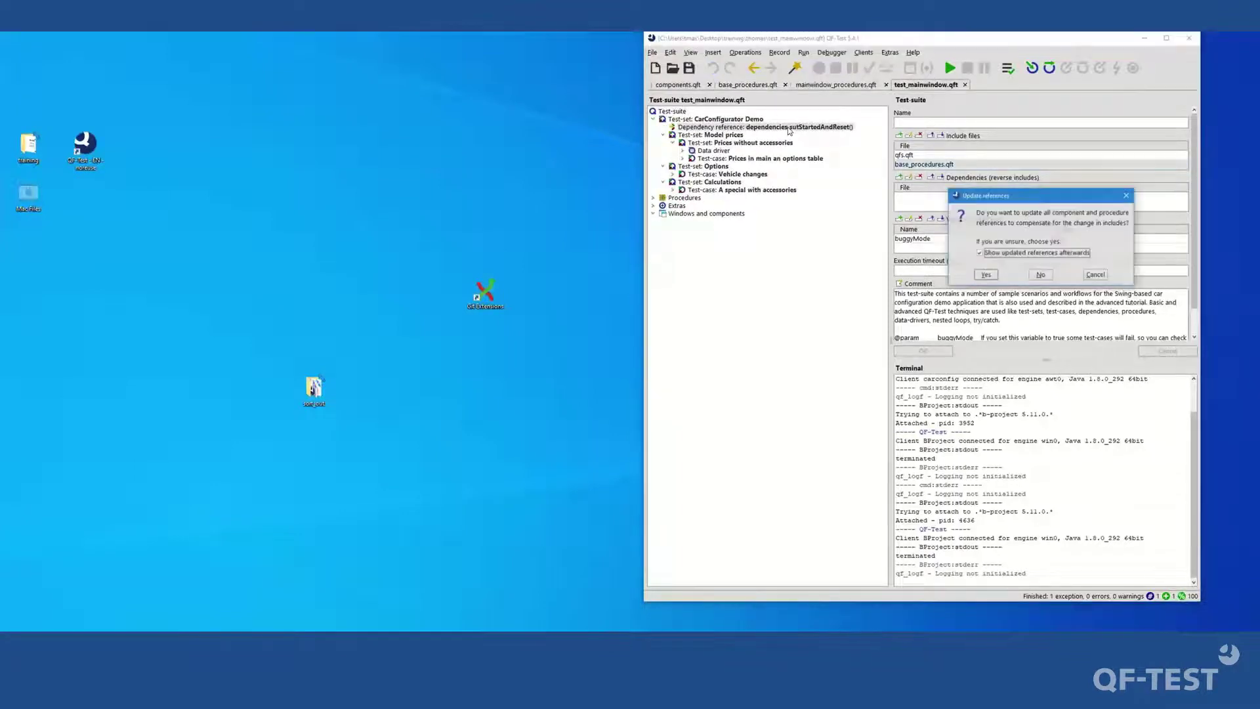
{"action": "left_click", "coordinate": [1041, 274]}
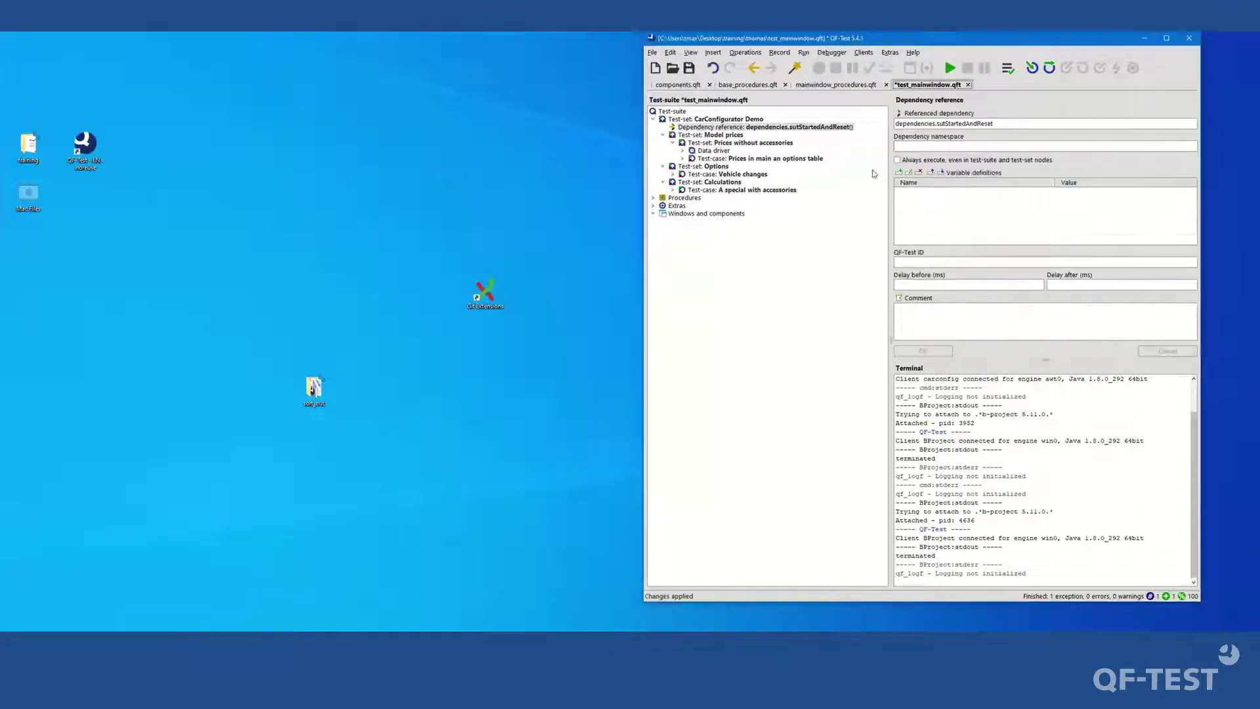
Locate the dependency behind the sutStartedAndReset reference twice, returning to test_mainwindow.qft each time.
{"action": "left_click", "coordinate": [775, 129]}
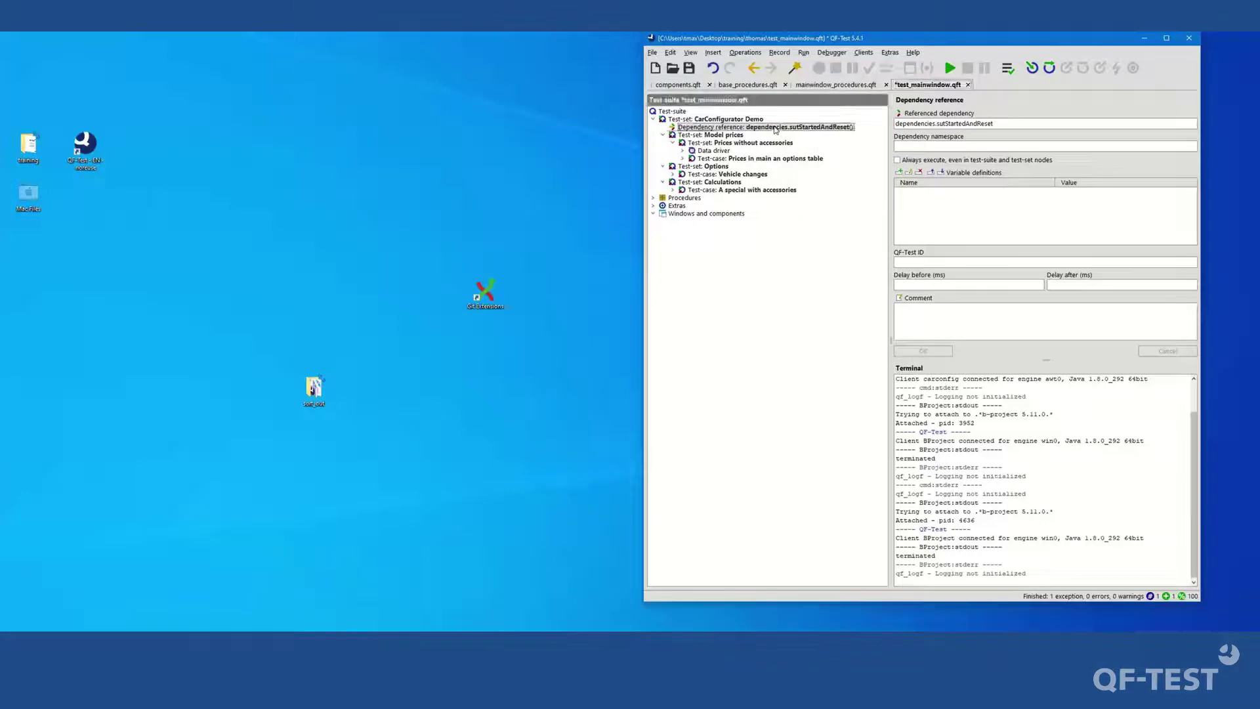
{"action": "right_click", "coordinate": [775, 129]}
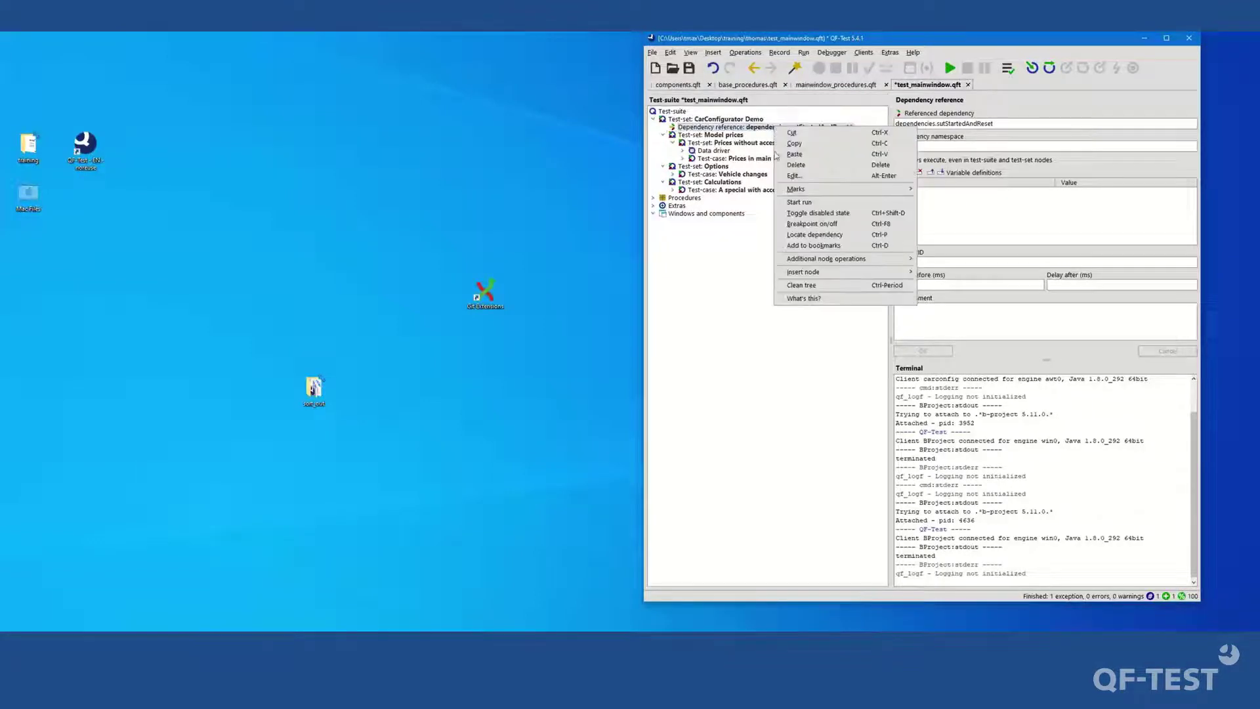
{"action": "left_click", "coordinate": [821, 235]}
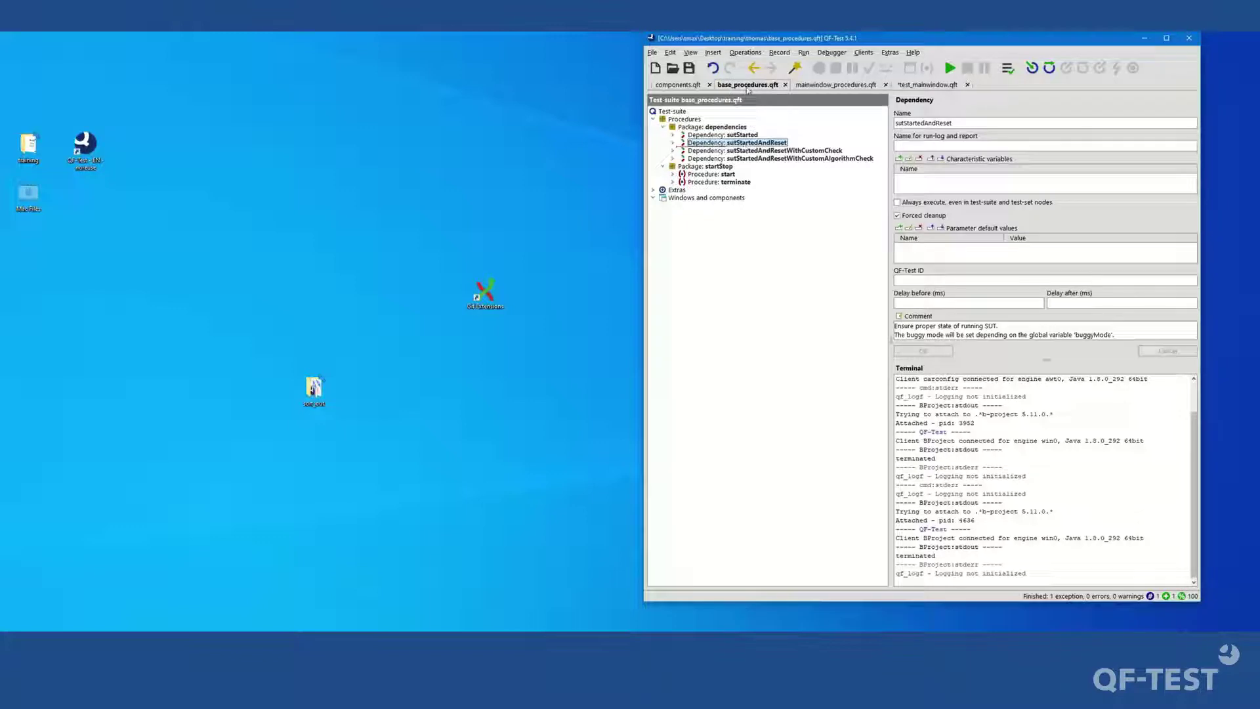
{"action": "left_click", "coordinate": [928, 89]}
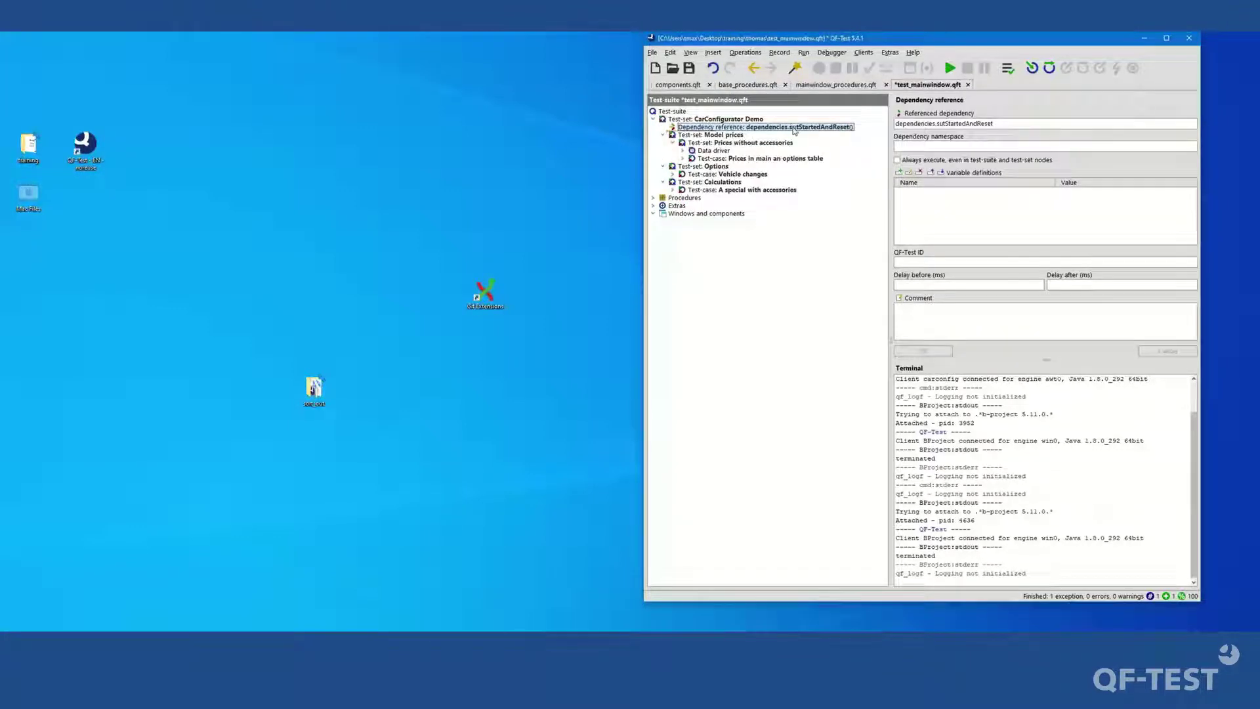
{"action": "key", "text": "ctrl+p"}
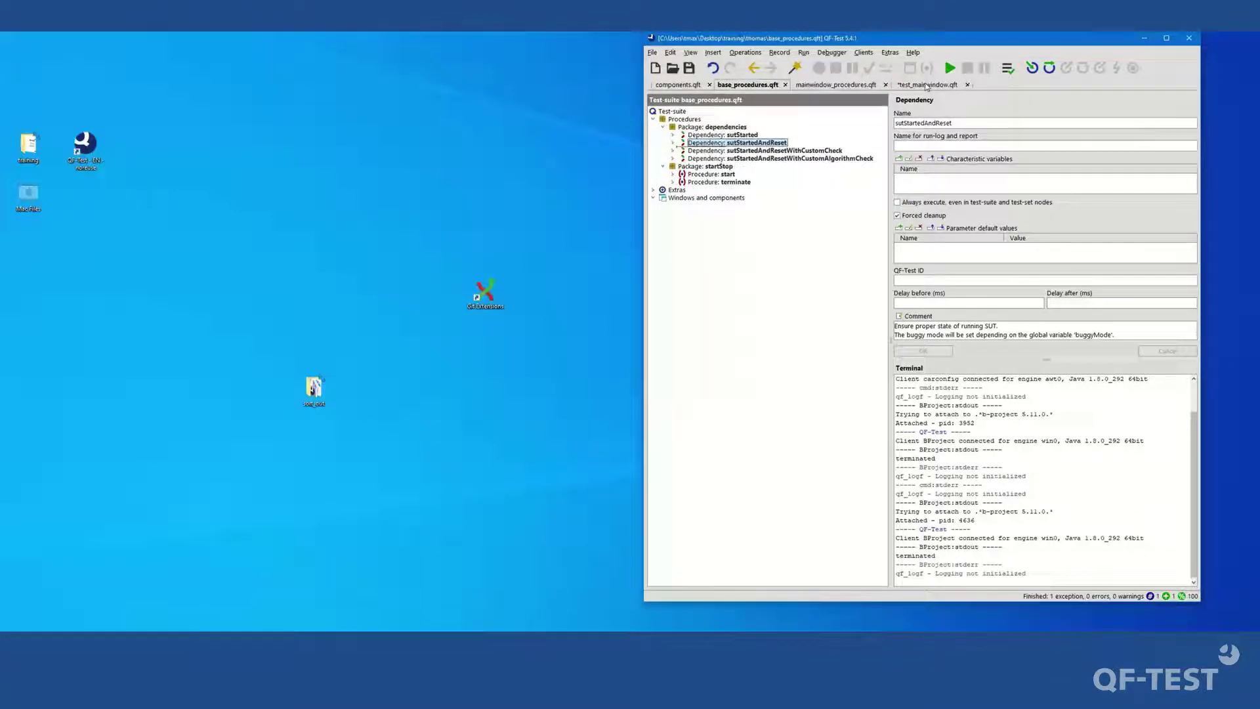
{"action": "left_click", "coordinate": [927, 88]}
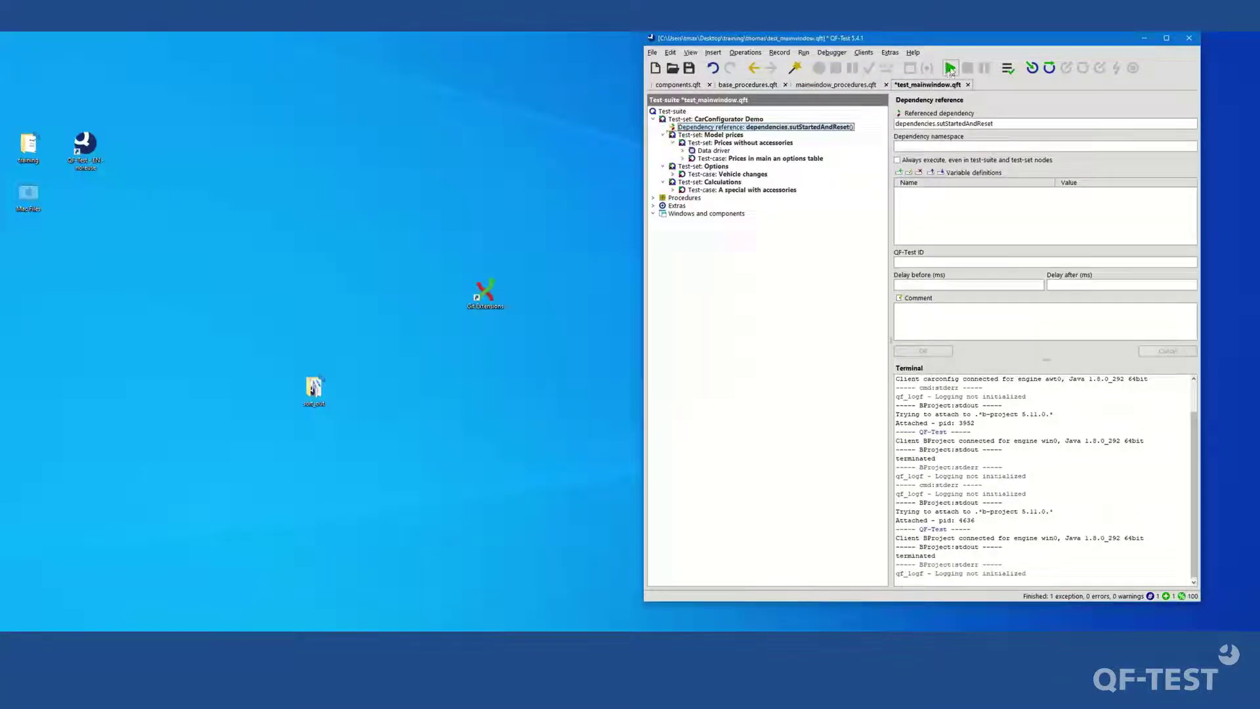
Run the sutStartedAndReset dependency reference up to its component error, and stop the run and close the JCarConfigurator window.
{"action": "left_click", "coordinate": [950, 68]}
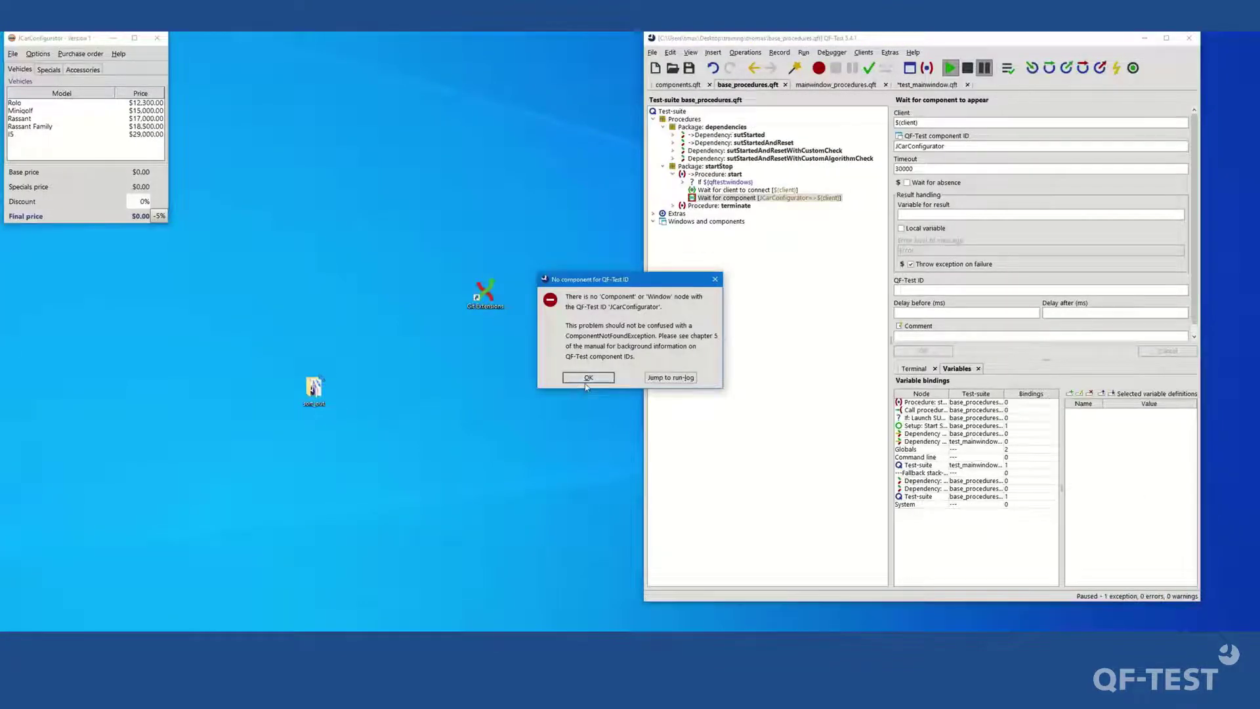
{"action": "left_click", "coordinate": [586, 379]}
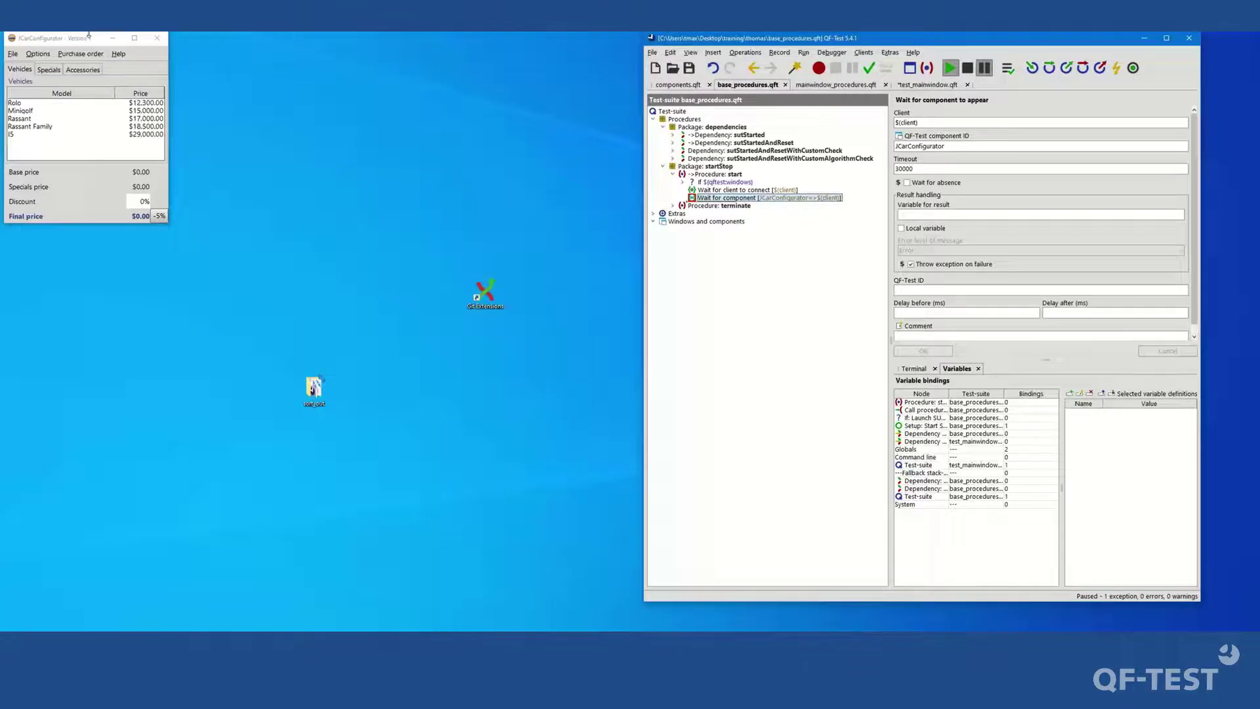
{"action": "left_click_drag", "start_coordinate": [89, 36], "coordinate": [354, 94]}
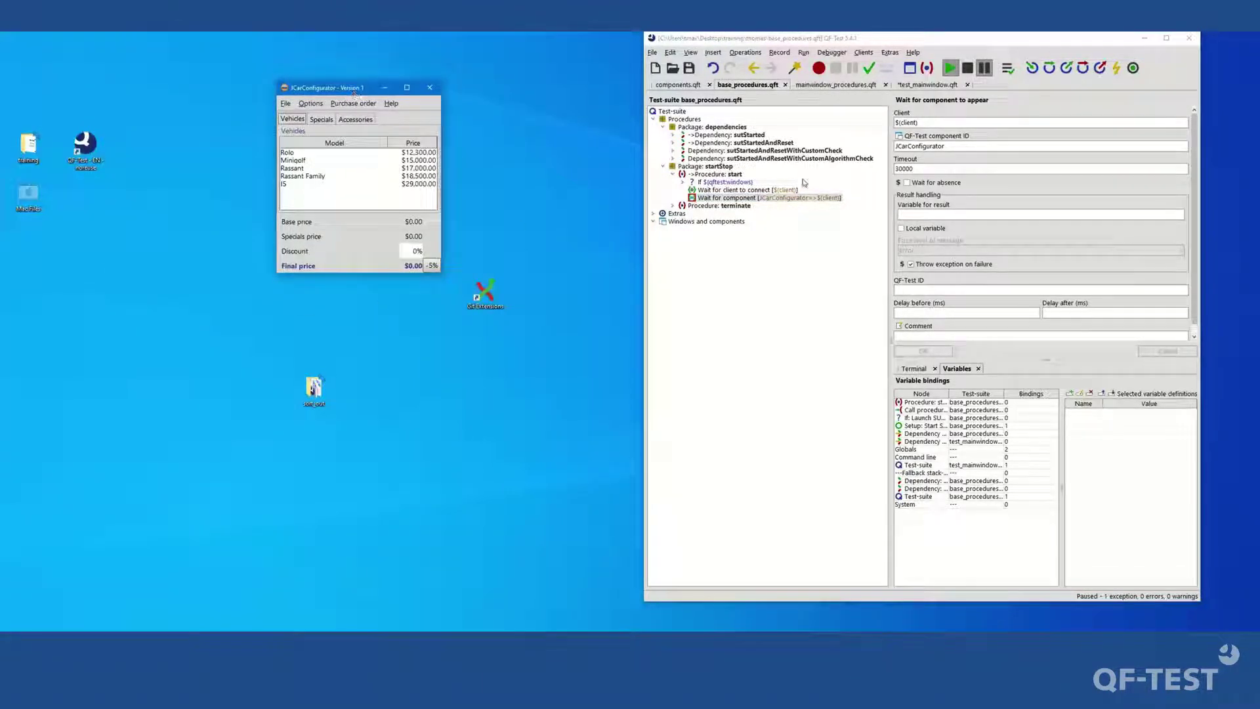
{"action": "left_click", "coordinate": [966, 72]}
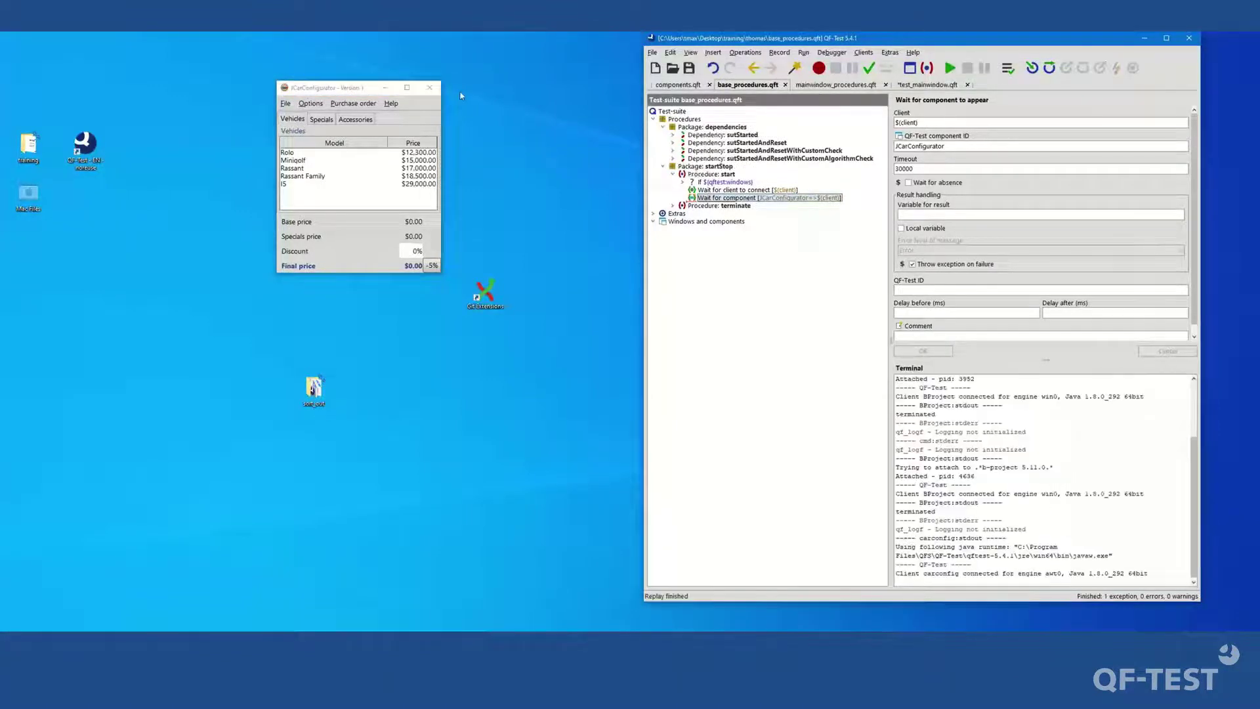
{"action": "left_click", "coordinate": [429, 87]}
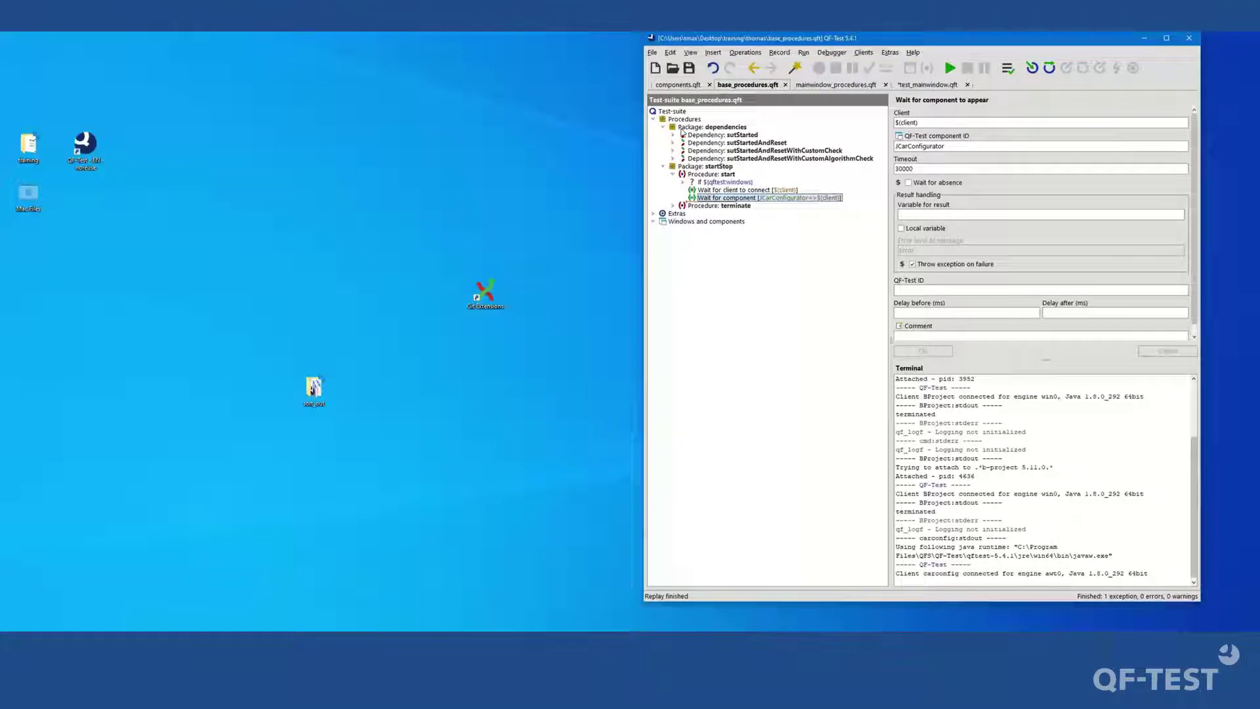
Review the include files of test_mainwindow.qft and its sutStartedAndReset dependency reference.
{"action": "left_click", "coordinate": [913, 85]}
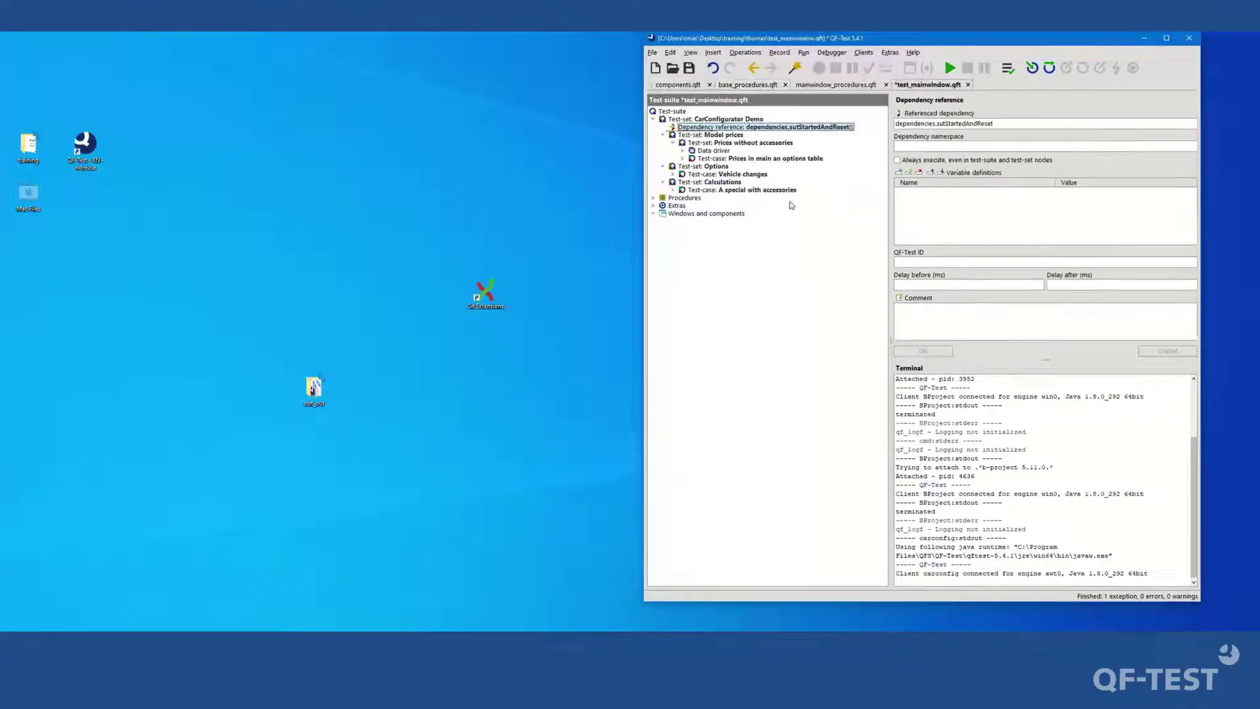
{"action": "left_click", "coordinate": [674, 111]}
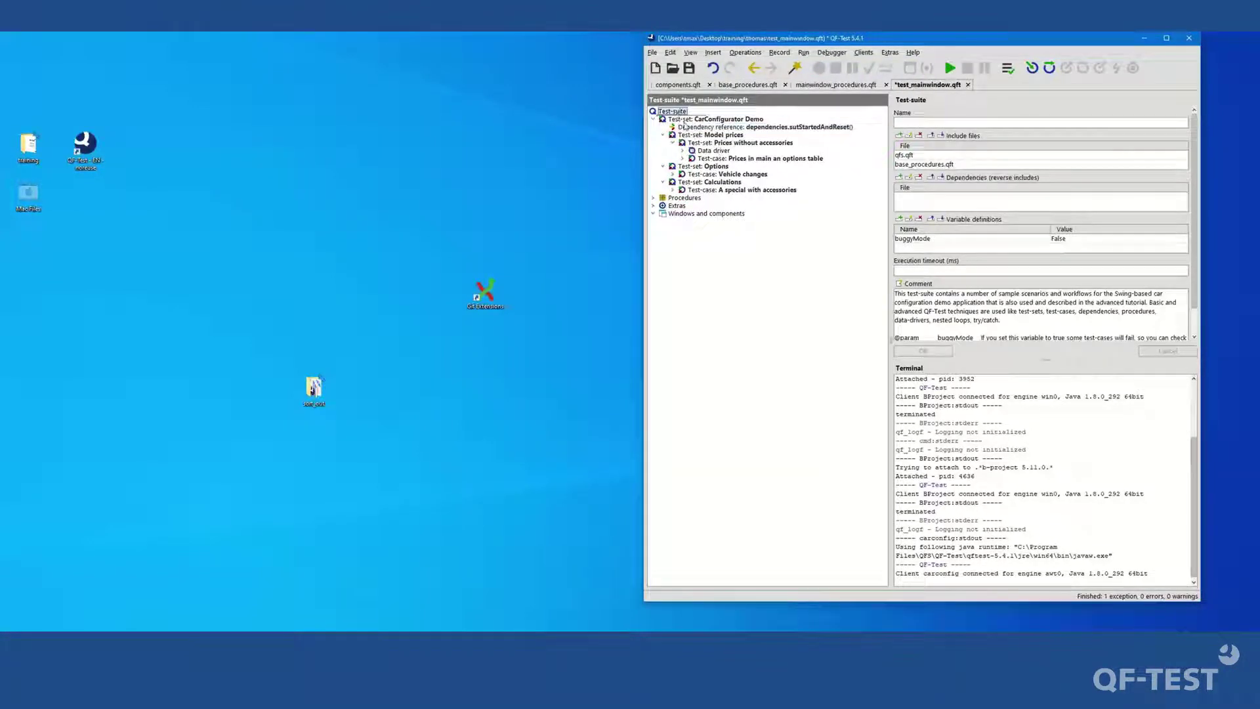
{"action": "left_click", "coordinate": [786, 128]}
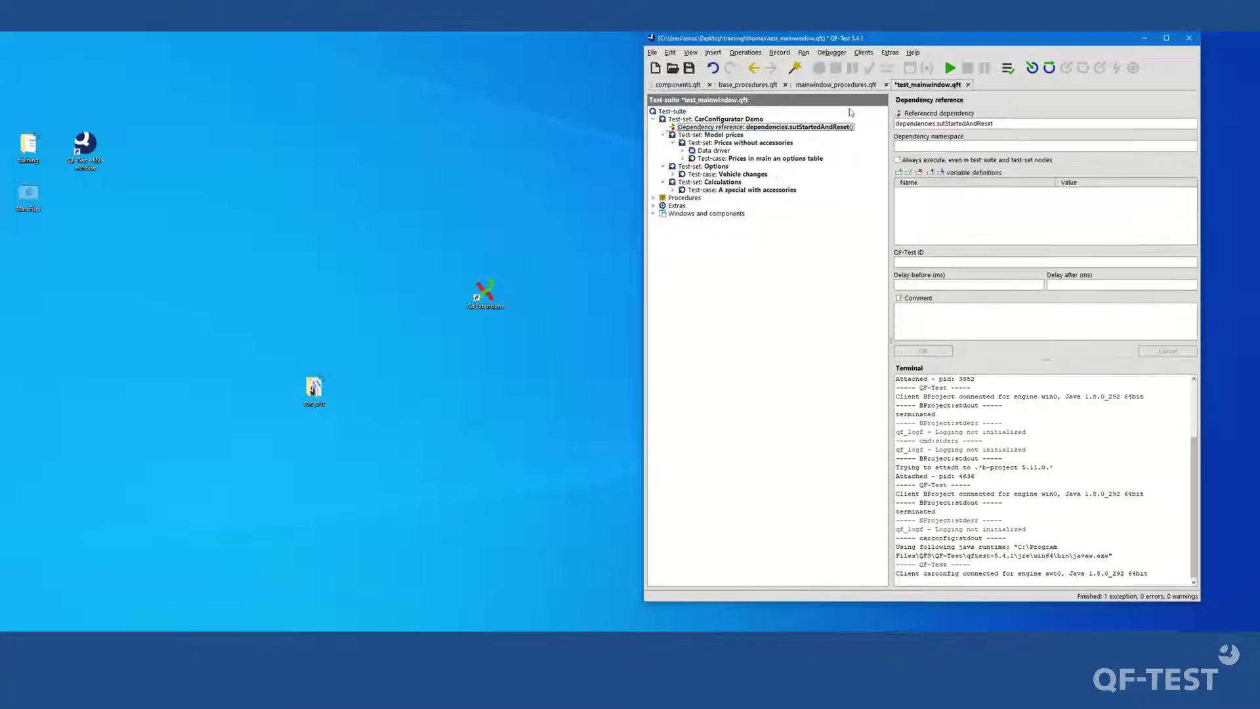
Rerun the sutStartedAndReset dependency reference, dismiss the component error and return to the waiting node in base_procedures.qft.
{"action": "left_click", "coordinate": [951, 68]}
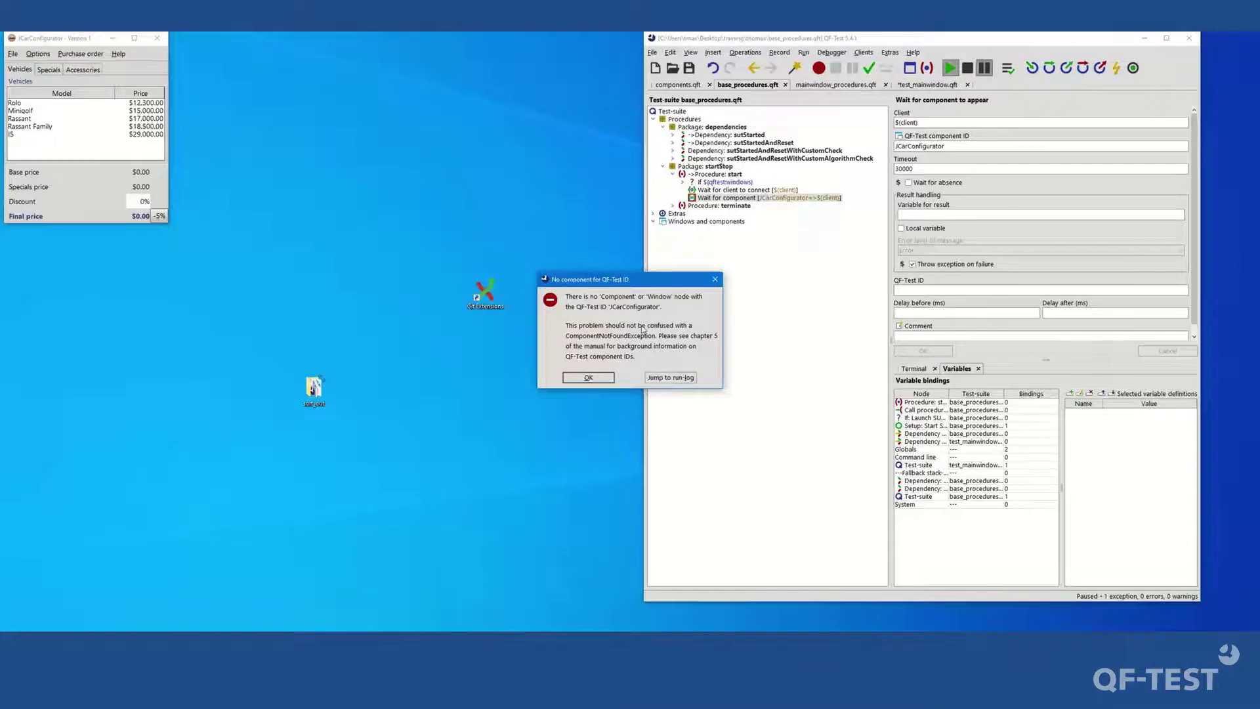
{"action": "left_click", "coordinate": [589, 378]}
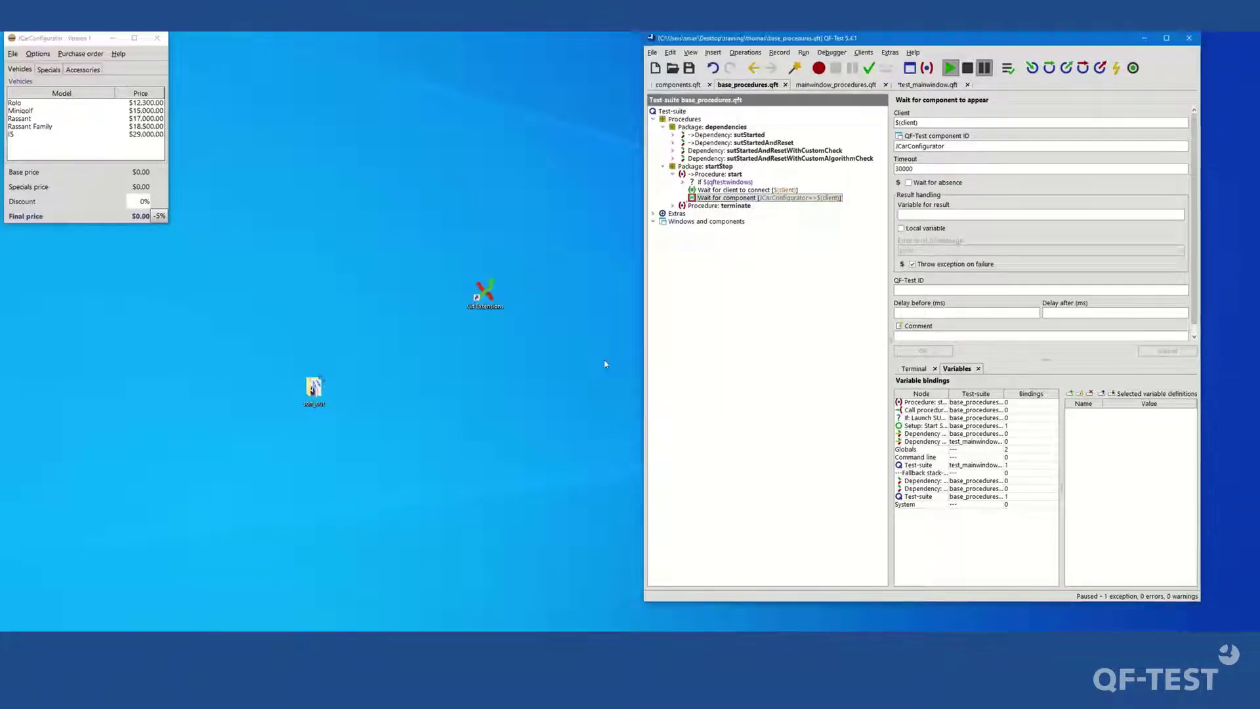
{"action": "left_click", "coordinate": [918, 85]}
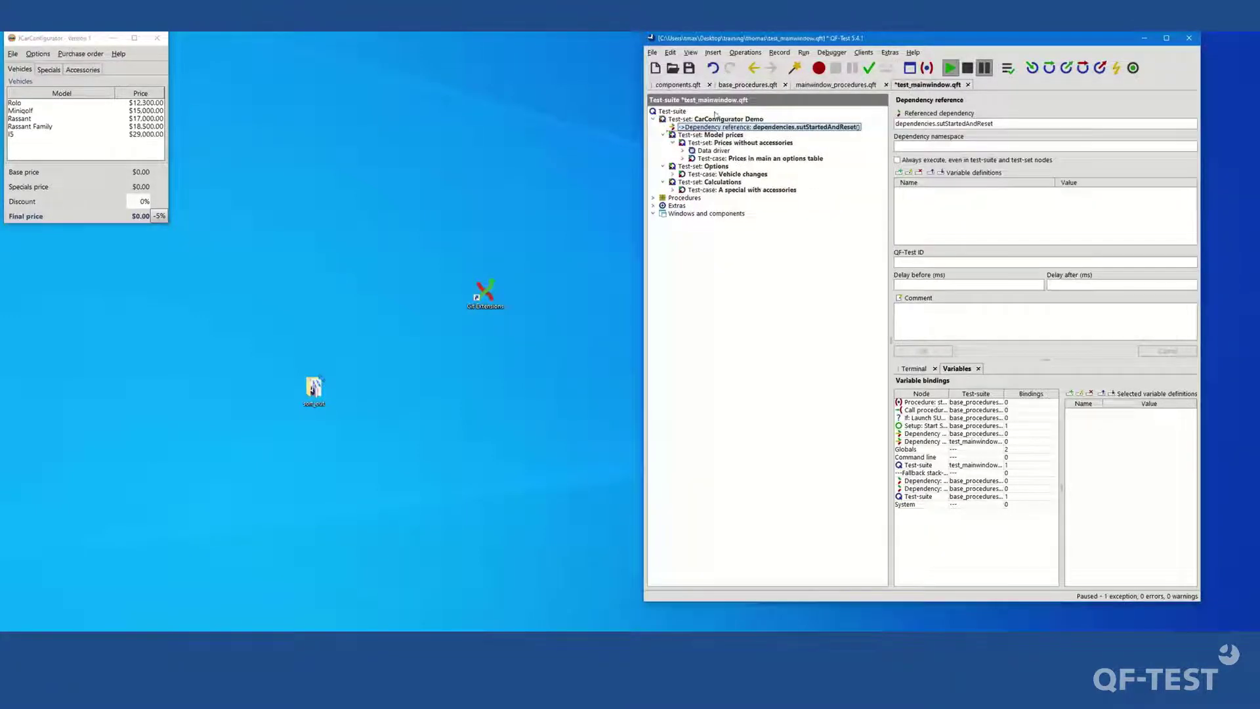
{"action": "left_click", "coordinate": [749, 86]}
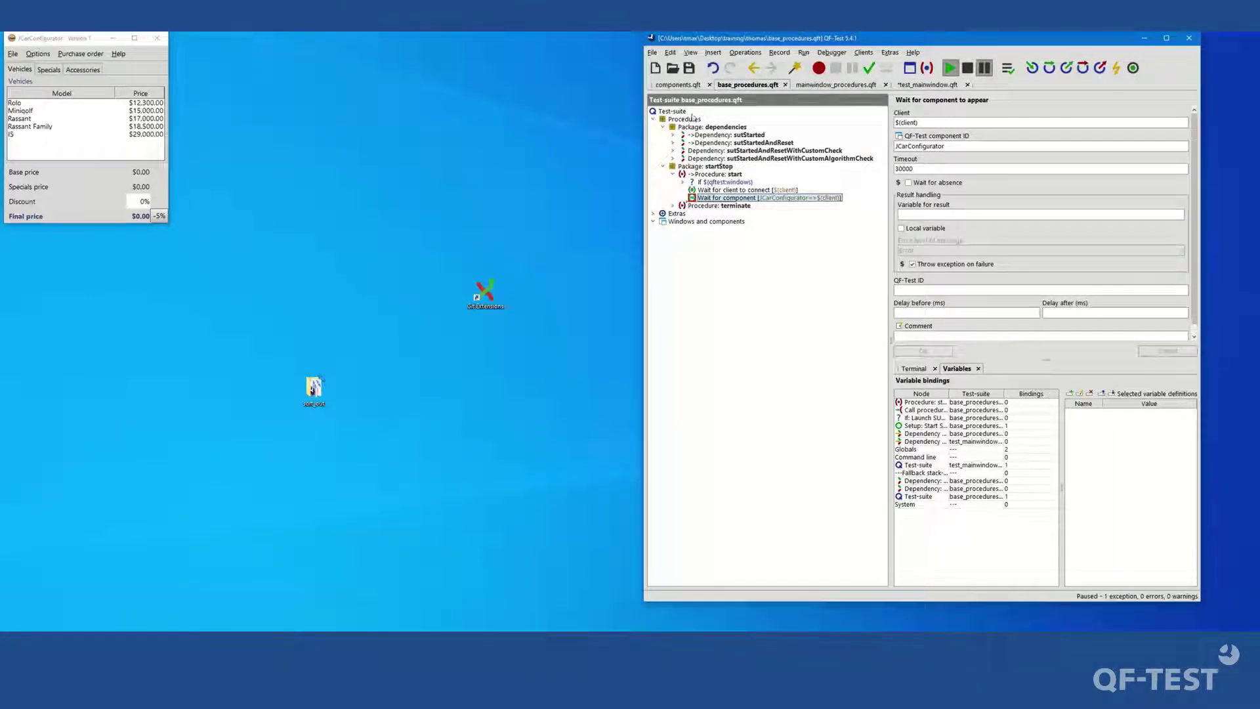
Trace the sutStarted dependency to the startStop.start procedure, try to locate the JCarConfigurator component of its wait node, and dismiss the error.
{"action": "double_click", "coordinate": [751, 134]}
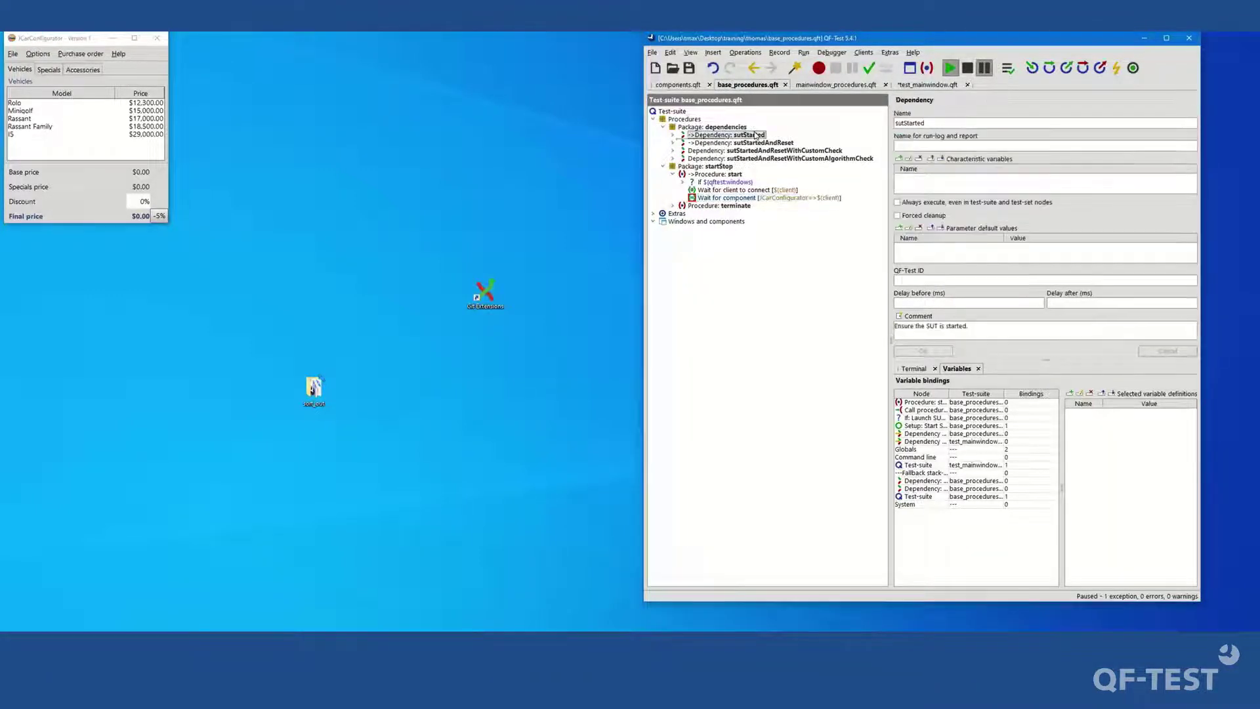
{"action": "double_click", "coordinate": [749, 143]}
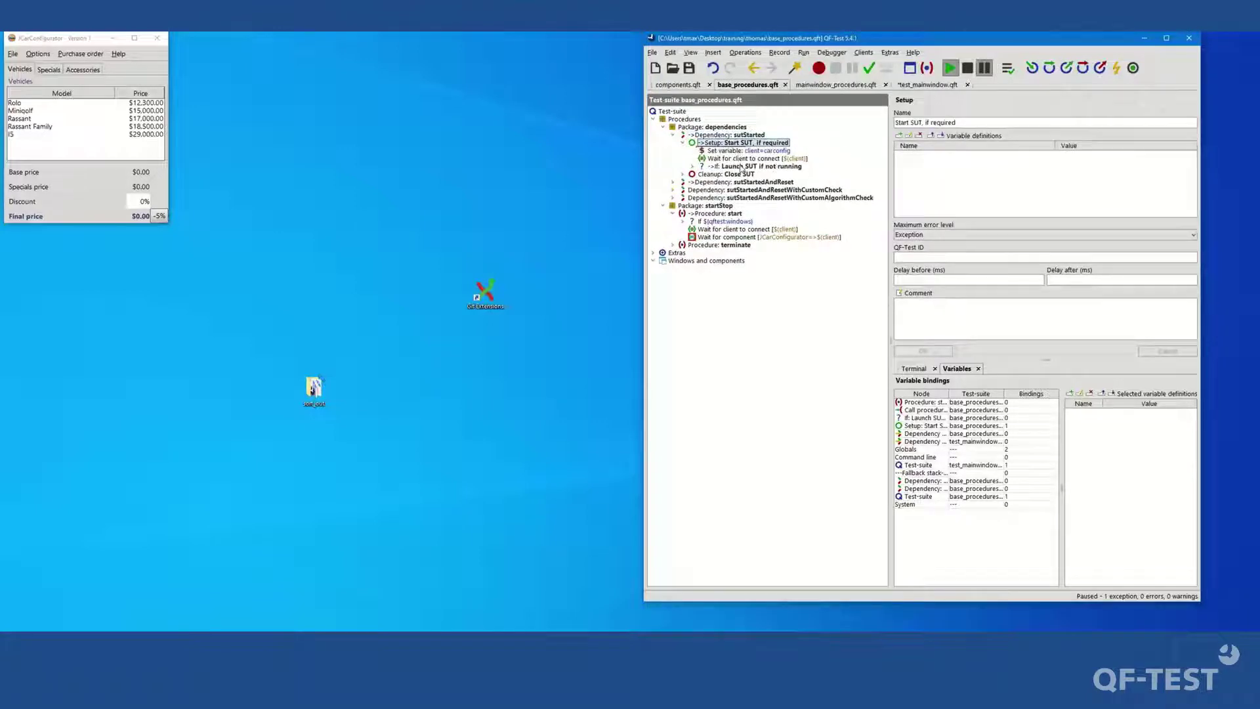
{"action": "double_click", "coordinate": [742, 166]}
{"action": "left_click", "coordinate": [758, 174]}
{"action": "key", "text": "ctrl+p"}
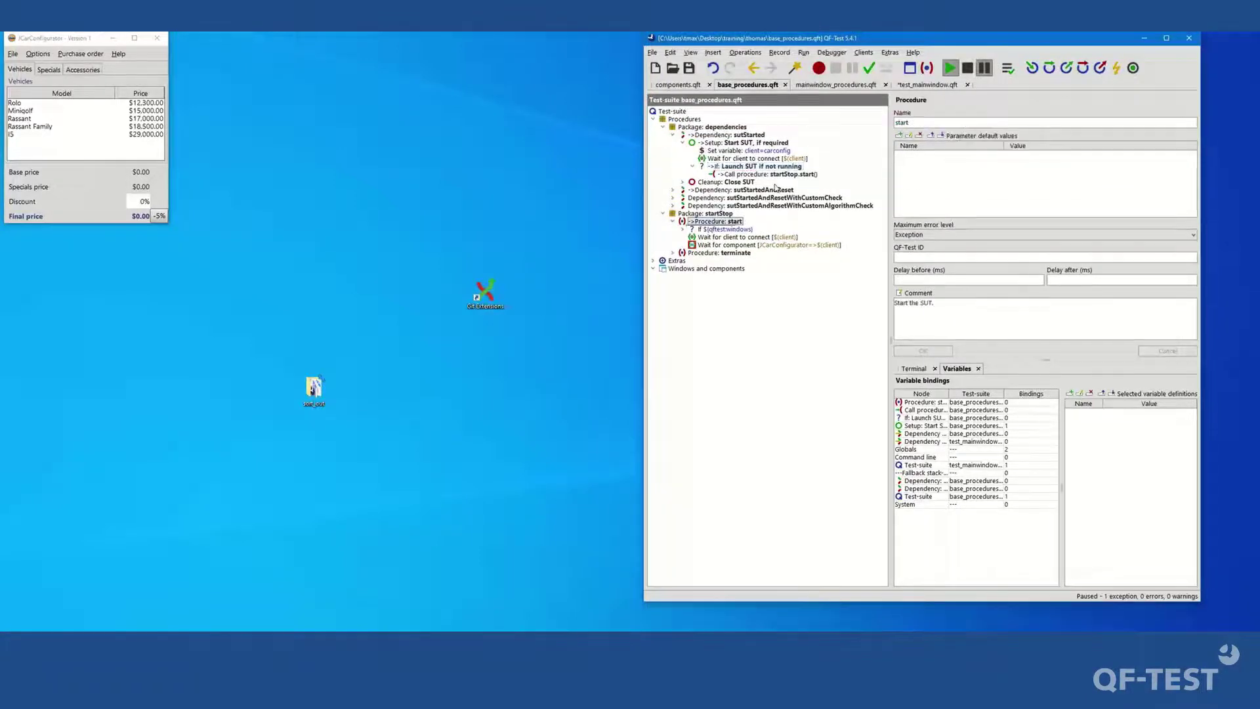
{"action": "left_click", "coordinate": [755, 245]}
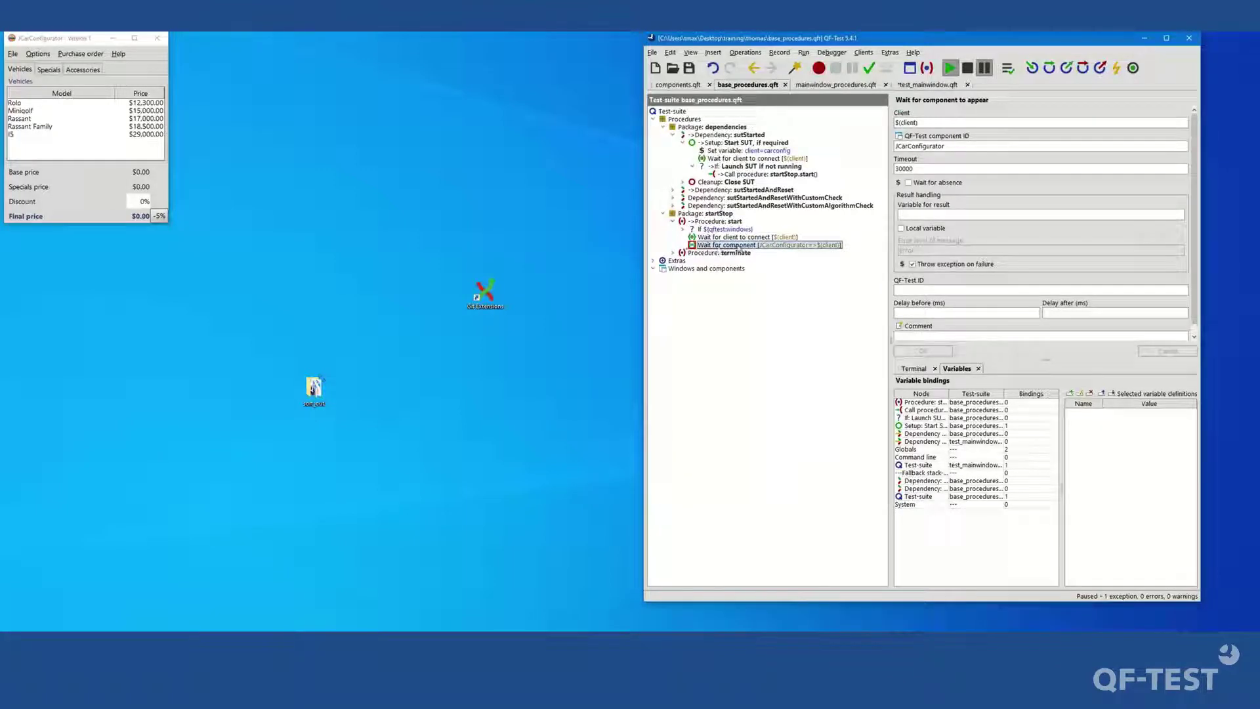
{"action": "key", "text": "F7"}
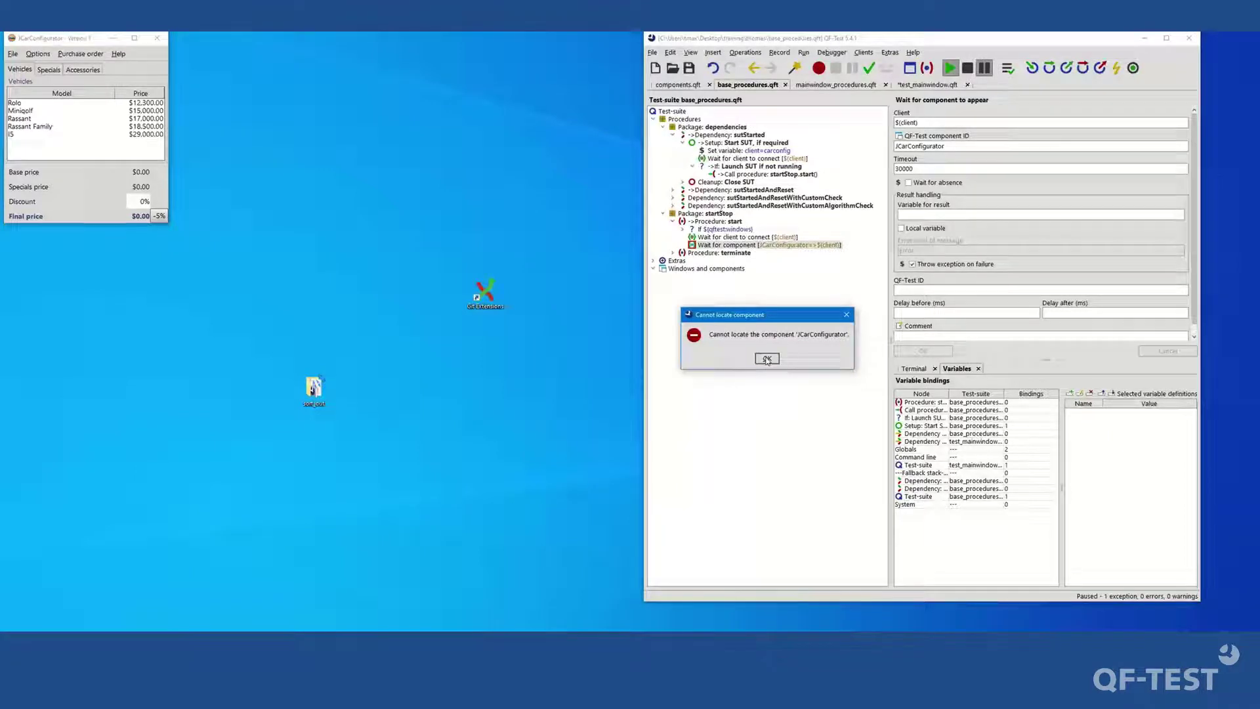
{"action": "left_click", "coordinate": [768, 360]}
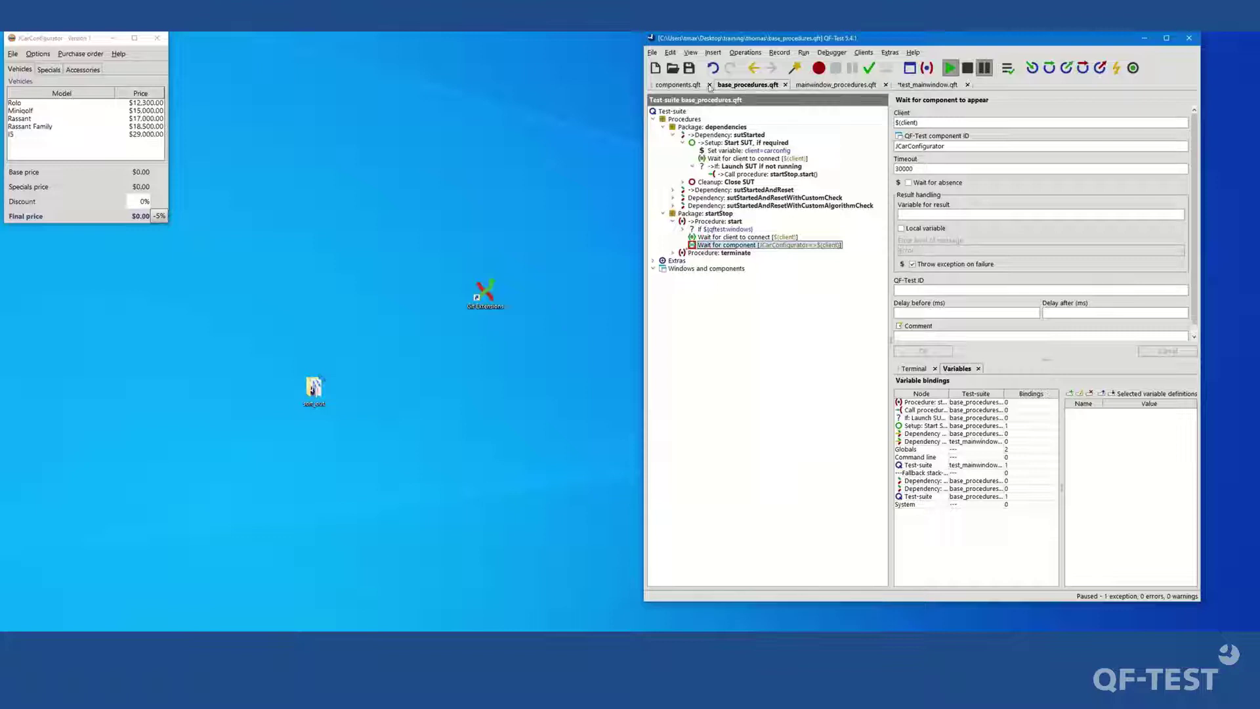
Add components.qft to the include files of the base_procedures.qft suite, declining the update of component and procedure references.
{"action": "left_click", "coordinate": [676, 112]}
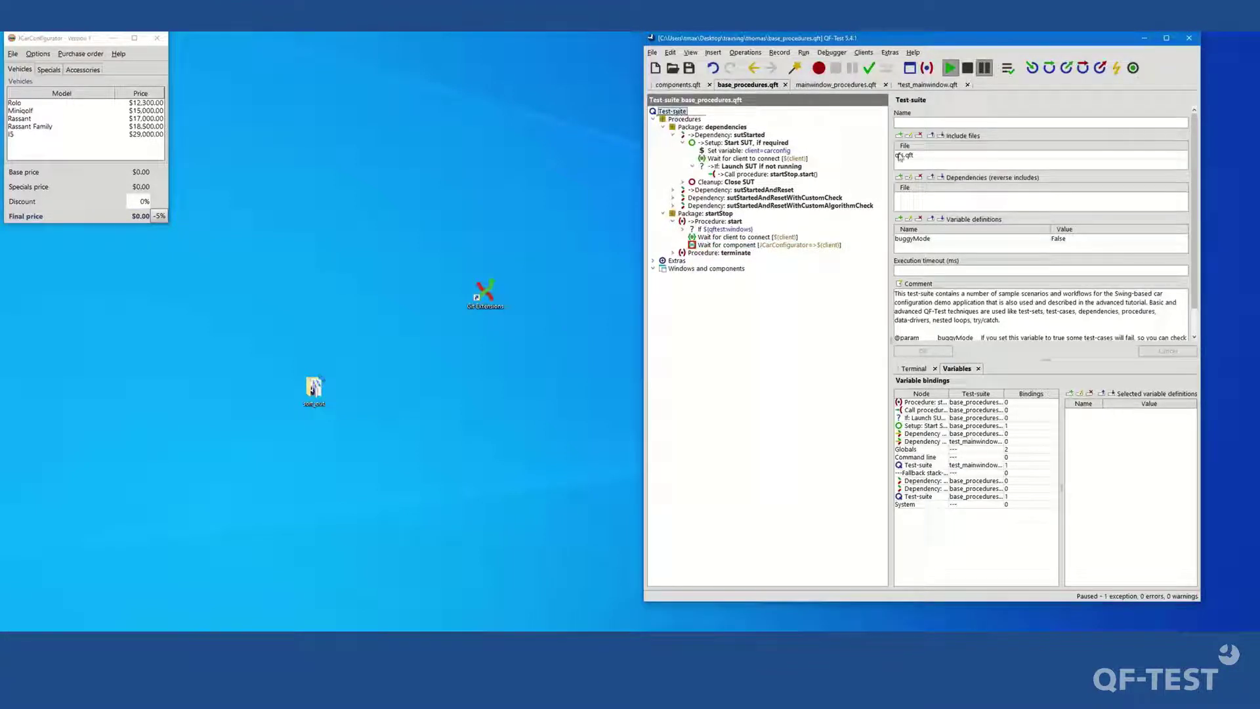
{"action": "left_click", "coordinate": [907, 164]}
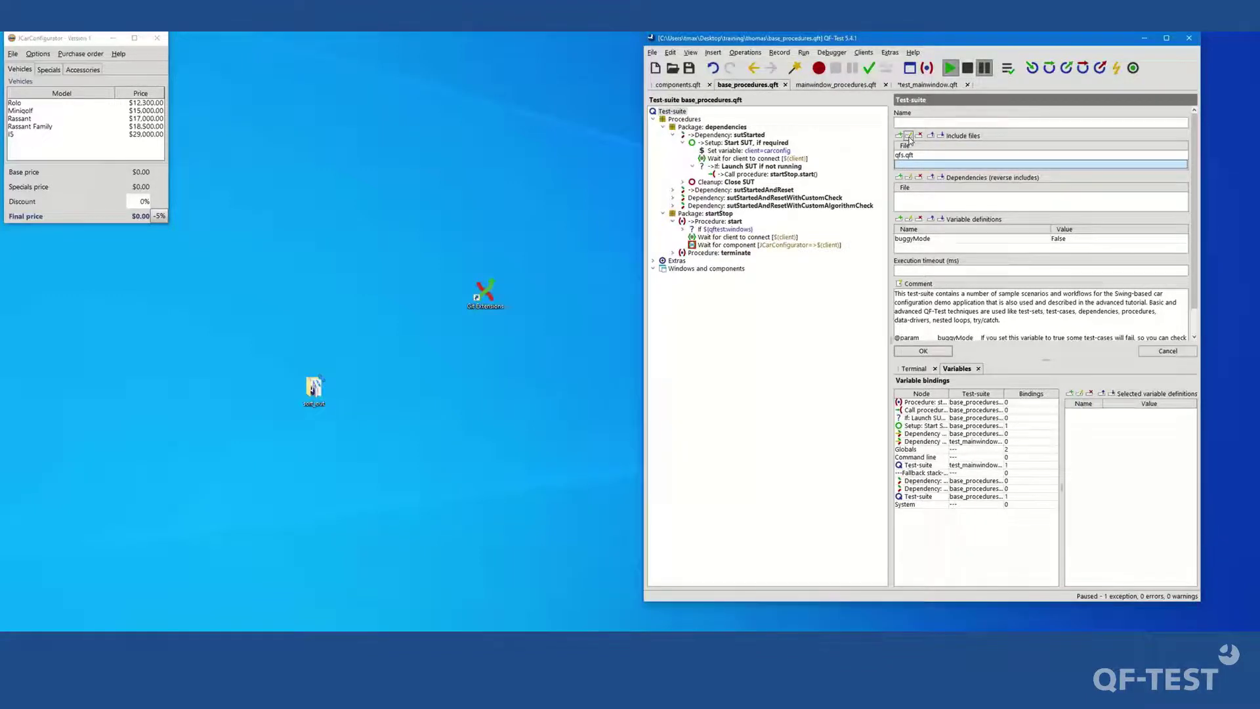
{"action": "left_click", "coordinate": [909, 136]}
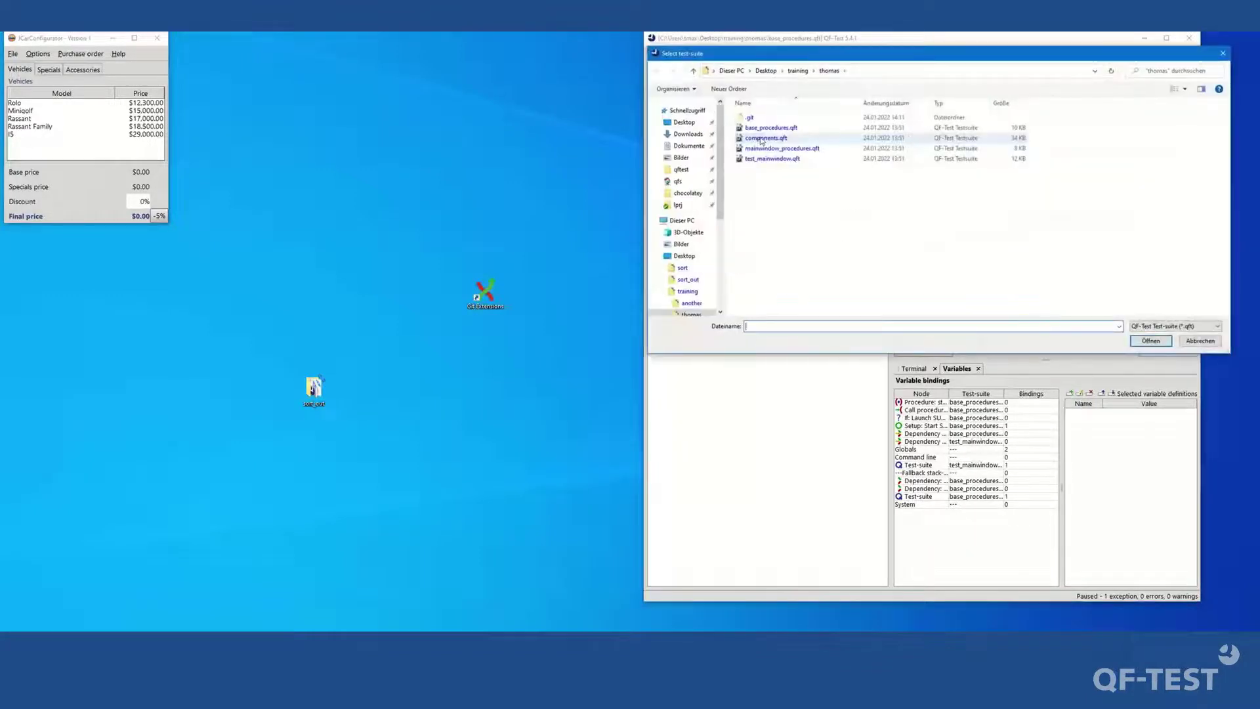
{"action": "left_click", "coordinate": [761, 138]}
{"action": "left_click", "coordinate": [1150, 341]}
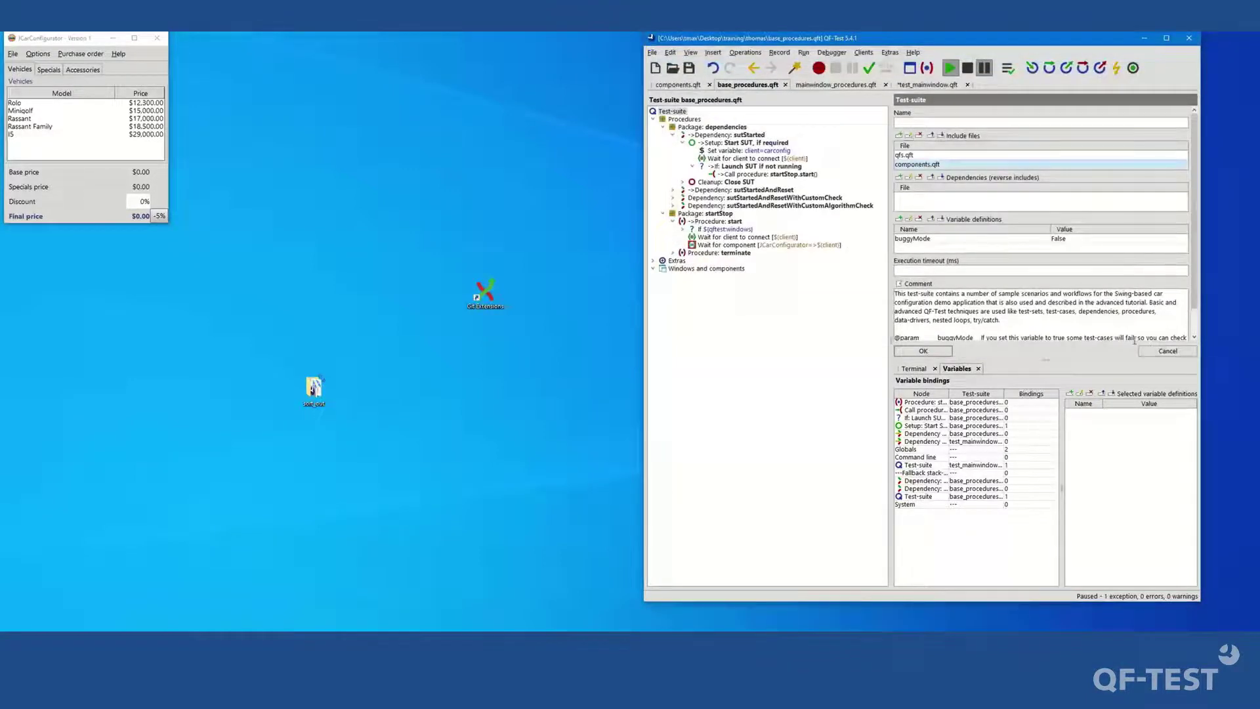
{"action": "left_click", "coordinate": [935, 354]}
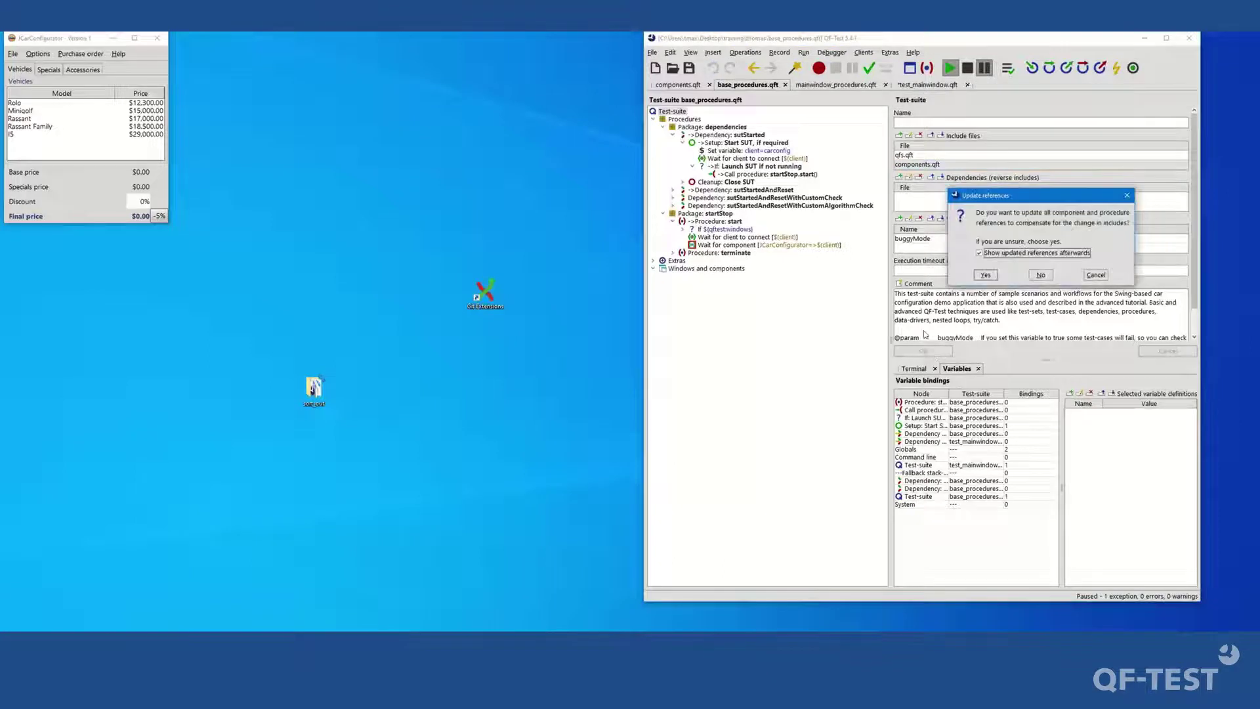
{"action": "left_click", "coordinate": [1040, 276]}
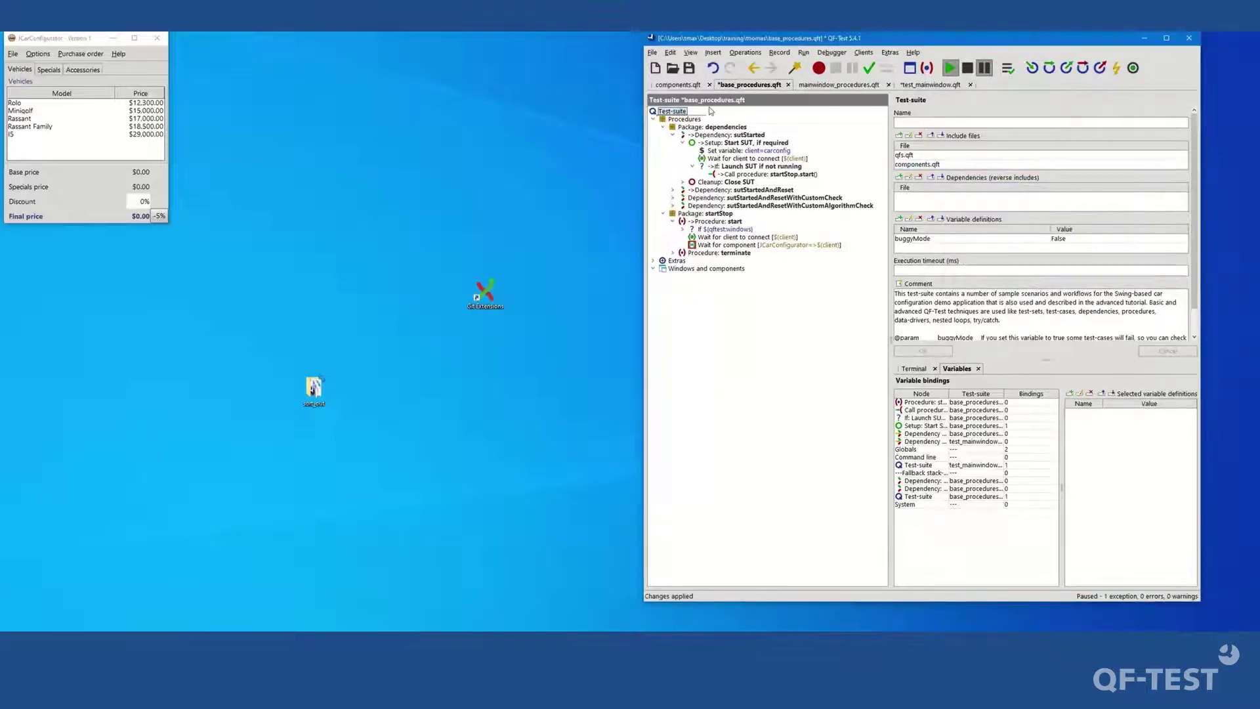
Review the windows in components.qft, the sutStarted dependency in base_procedures.qft and the include files of test_mainwindow.qft.
{"action": "left_click", "coordinate": [676, 87]}
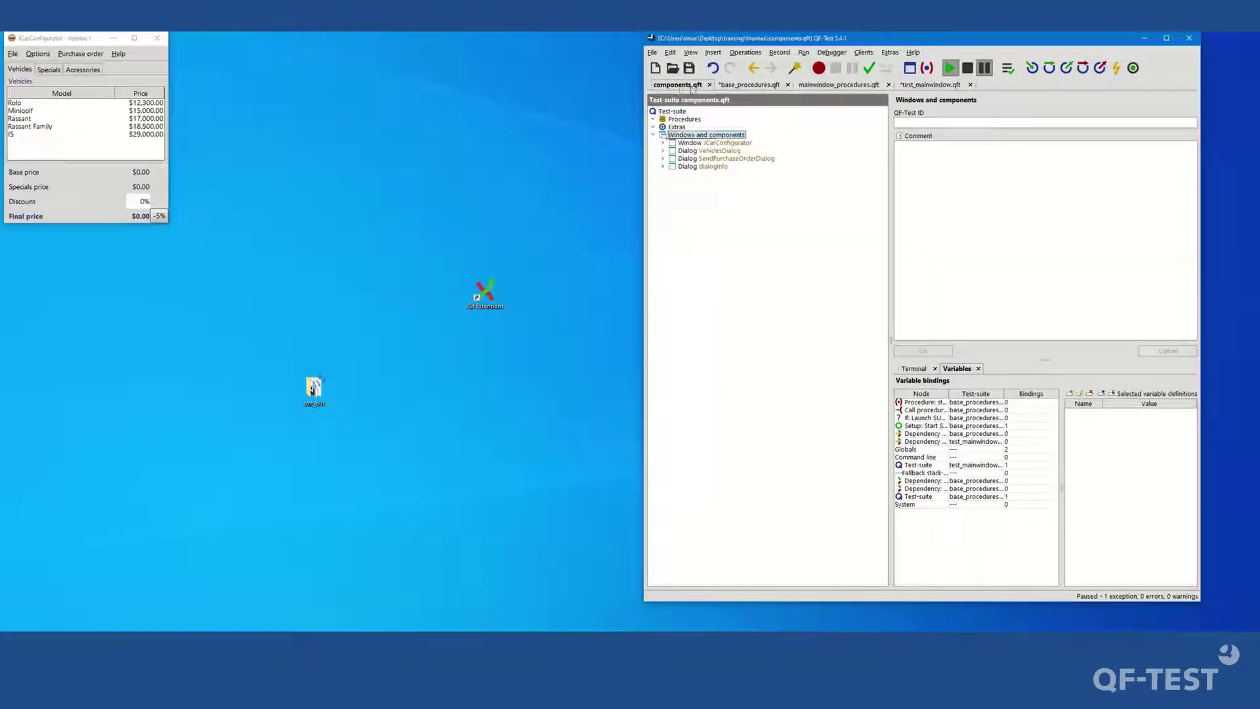
{"action": "left_click", "coordinate": [747, 86]}
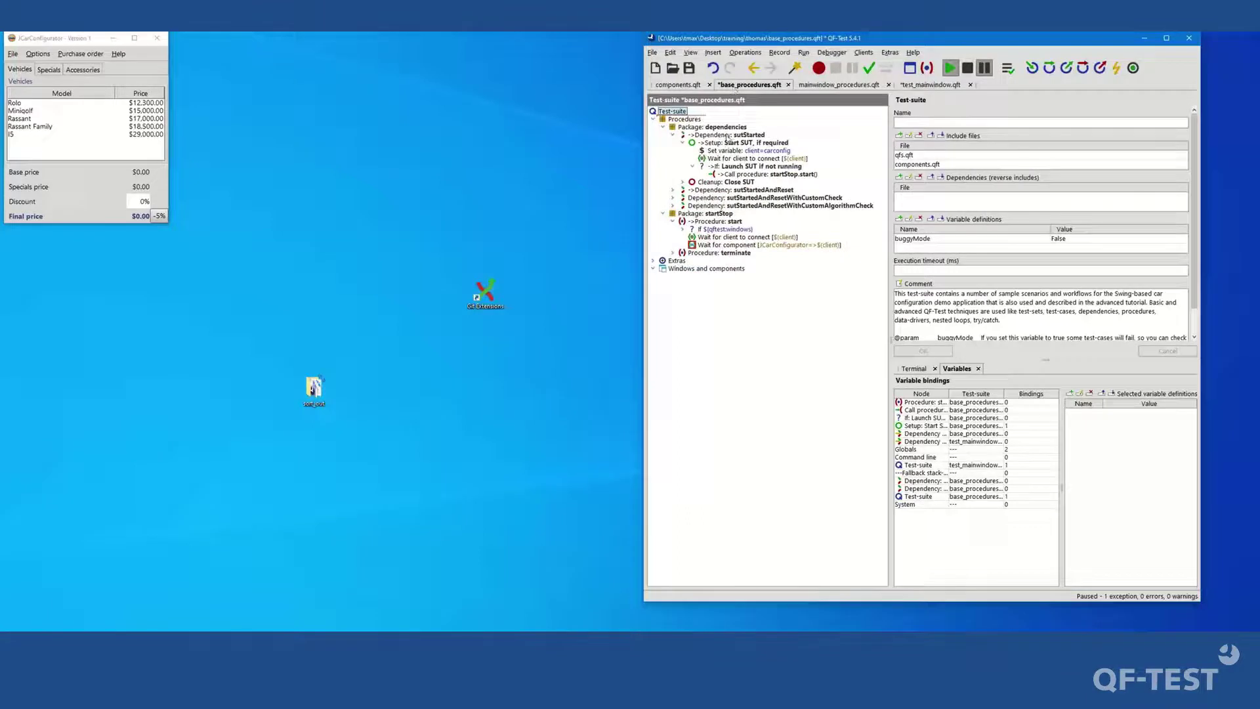
{"action": "left_click", "coordinate": [730, 135]}
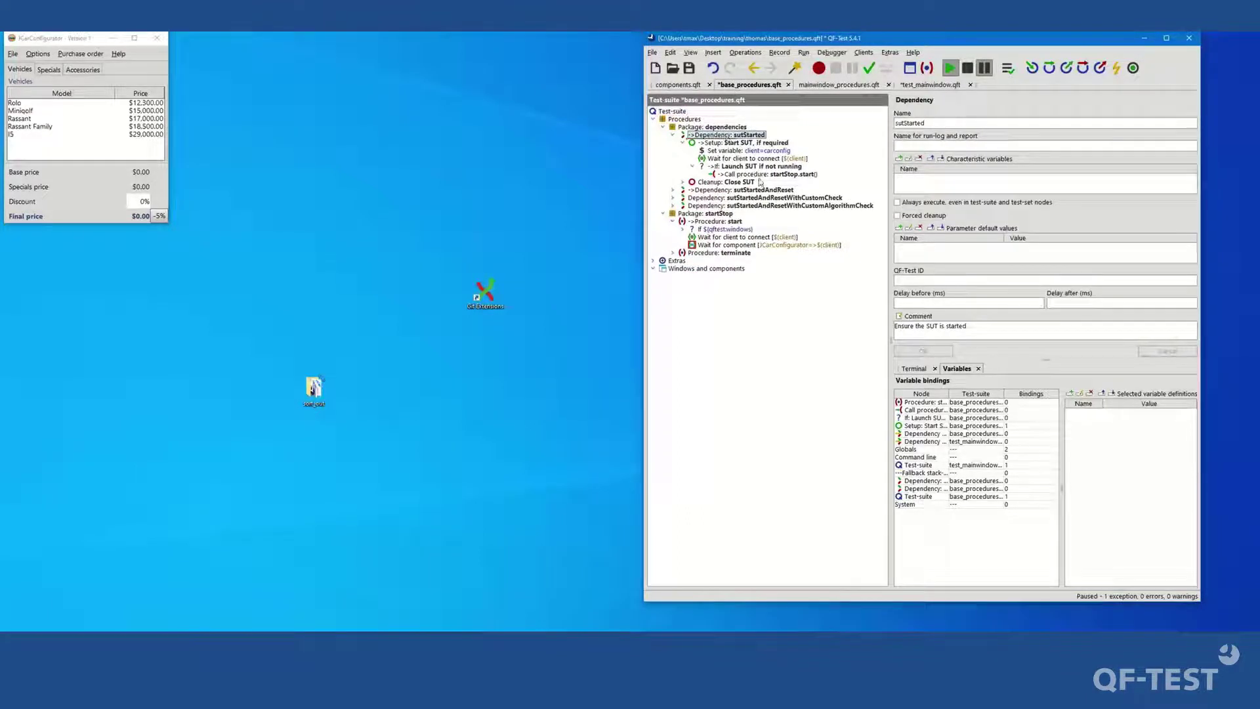
{"action": "left_click", "coordinate": [908, 90]}
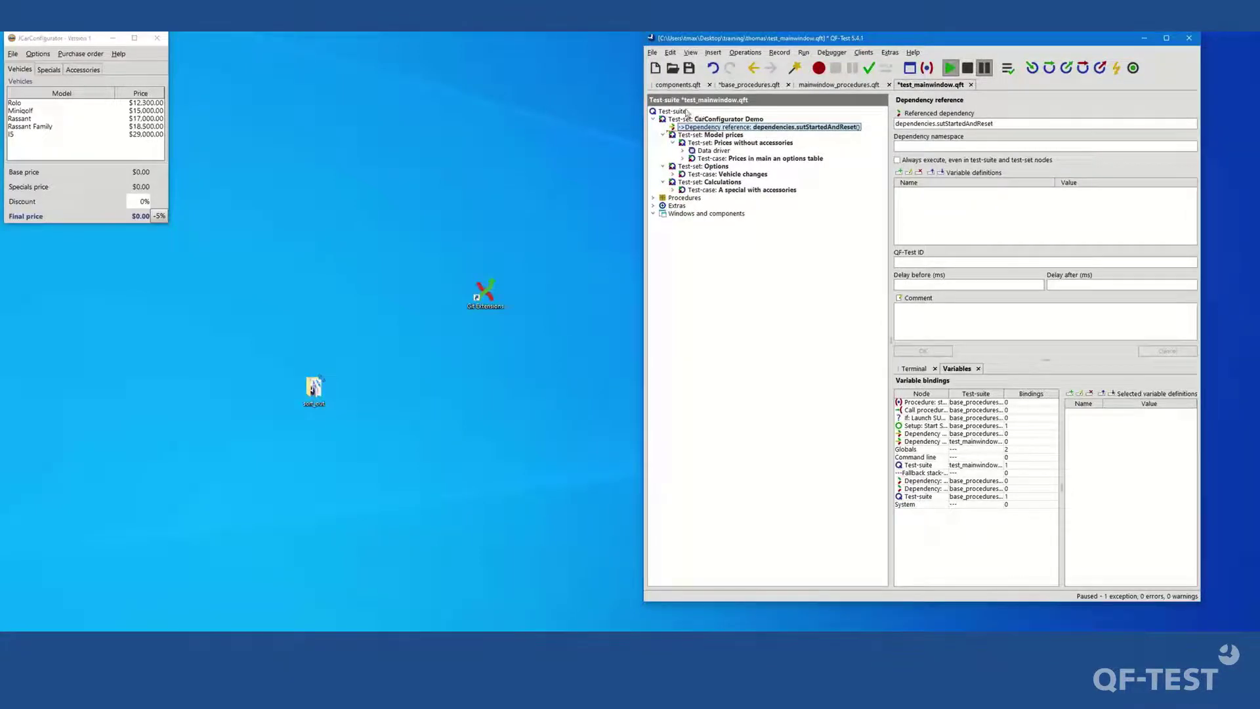
{"action": "left_click", "coordinate": [682, 112]}
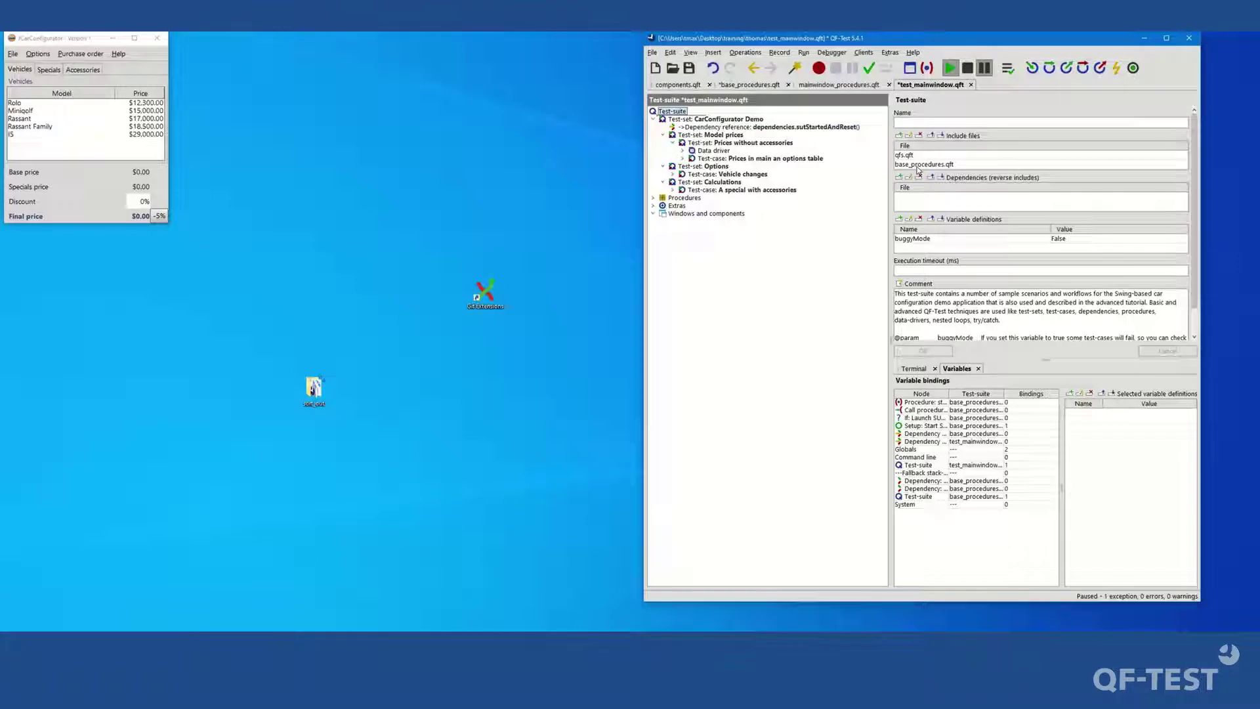
Compare the procedures of the menu package in mainwindow_procedures.qft with the Help entries of the JCarConfigurator window.
{"action": "left_click", "coordinate": [834, 87]}
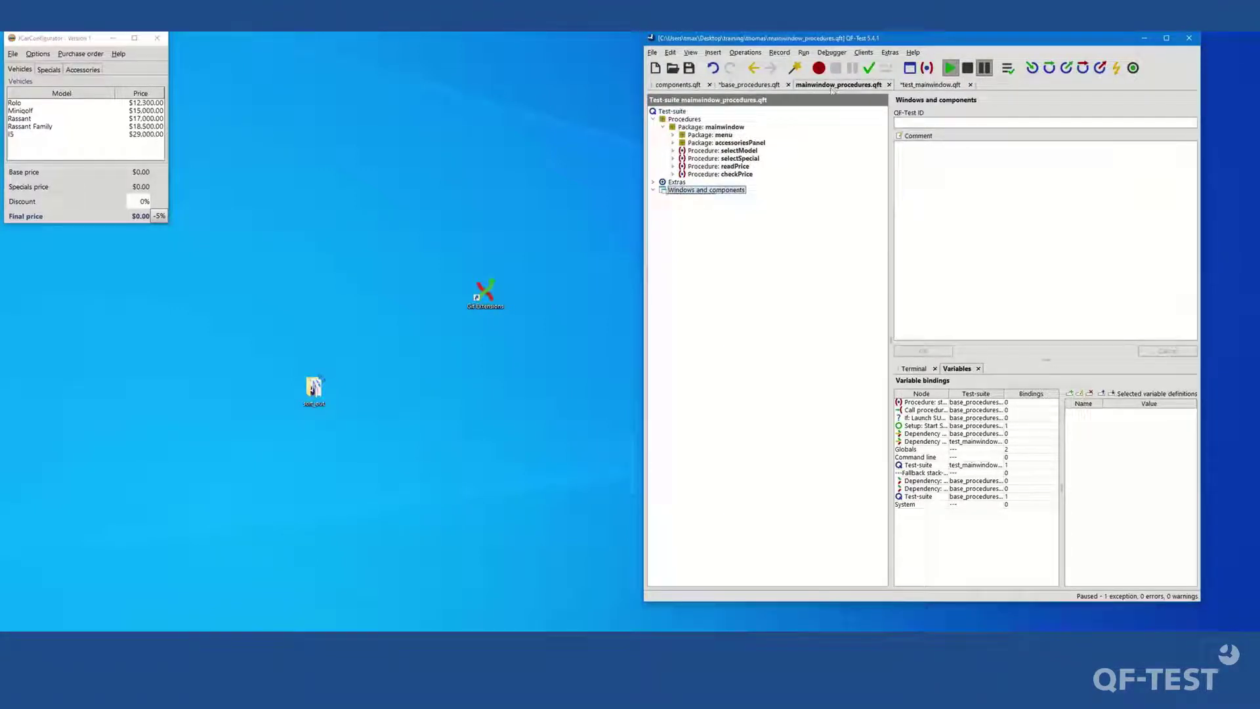
{"action": "double_click", "coordinate": [721, 136]}
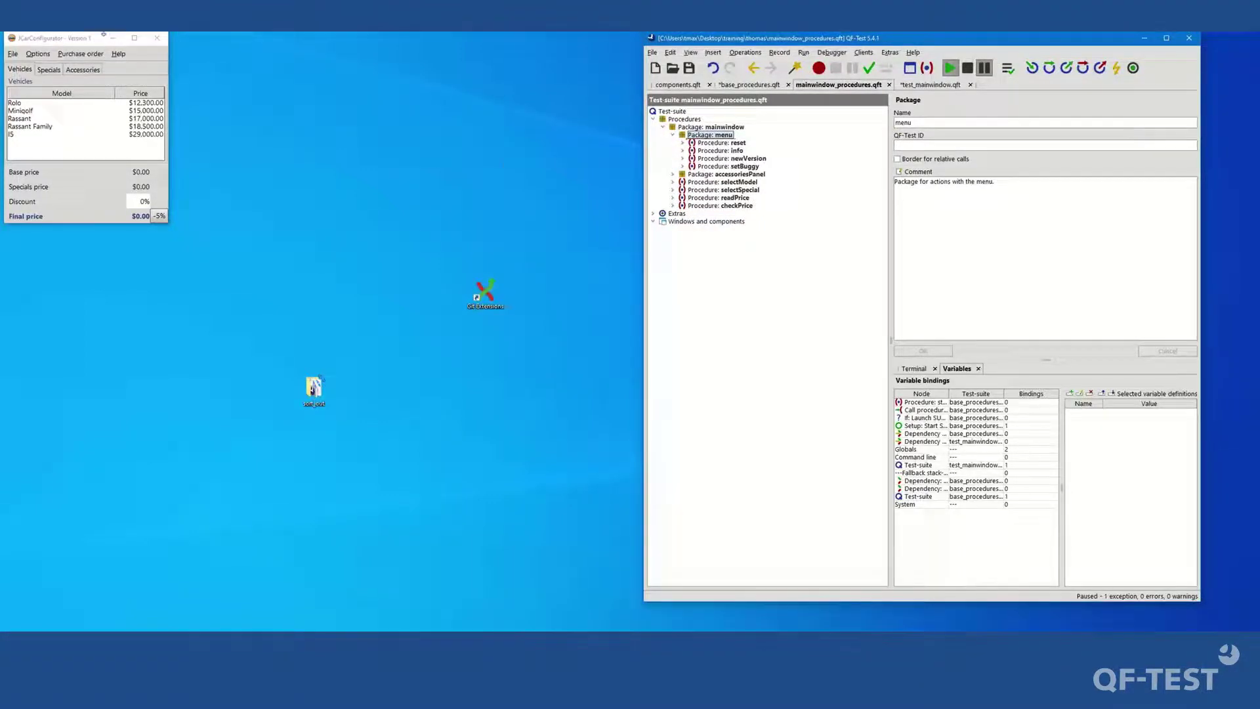
{"action": "left_click", "coordinate": [125, 68]}
{"action": "left_click", "coordinate": [118, 54]}
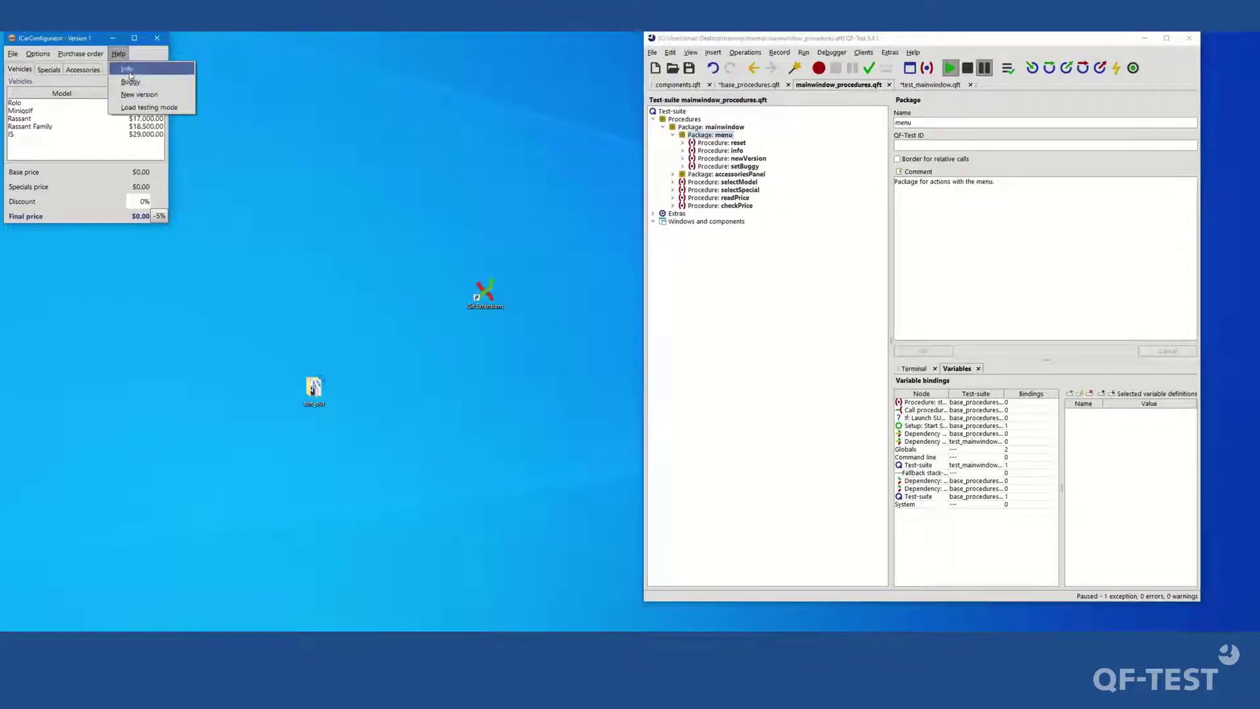
{"action": "left_click", "coordinate": [802, 163]}
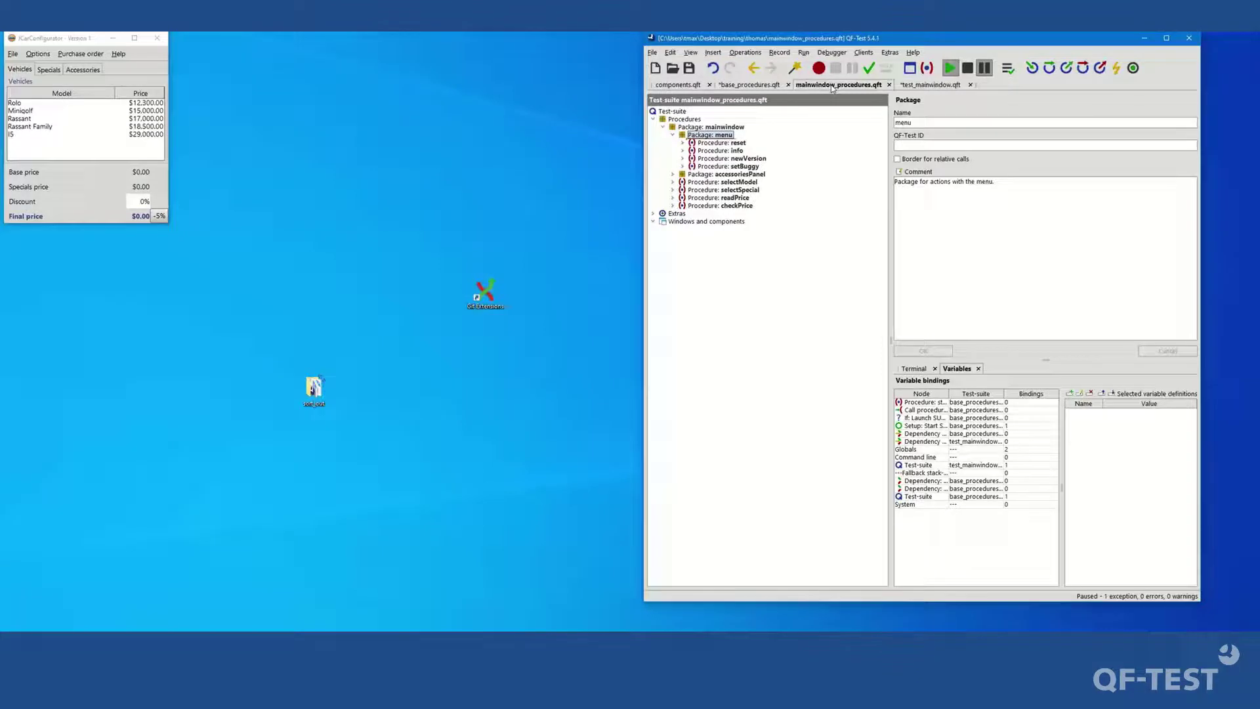
Replace the base_procedures.qft include of test_mainwindow.qft with mainwindow_procedures.qft, declining the update of component and procedure references.
{"action": "left_click", "coordinate": [925, 86]}
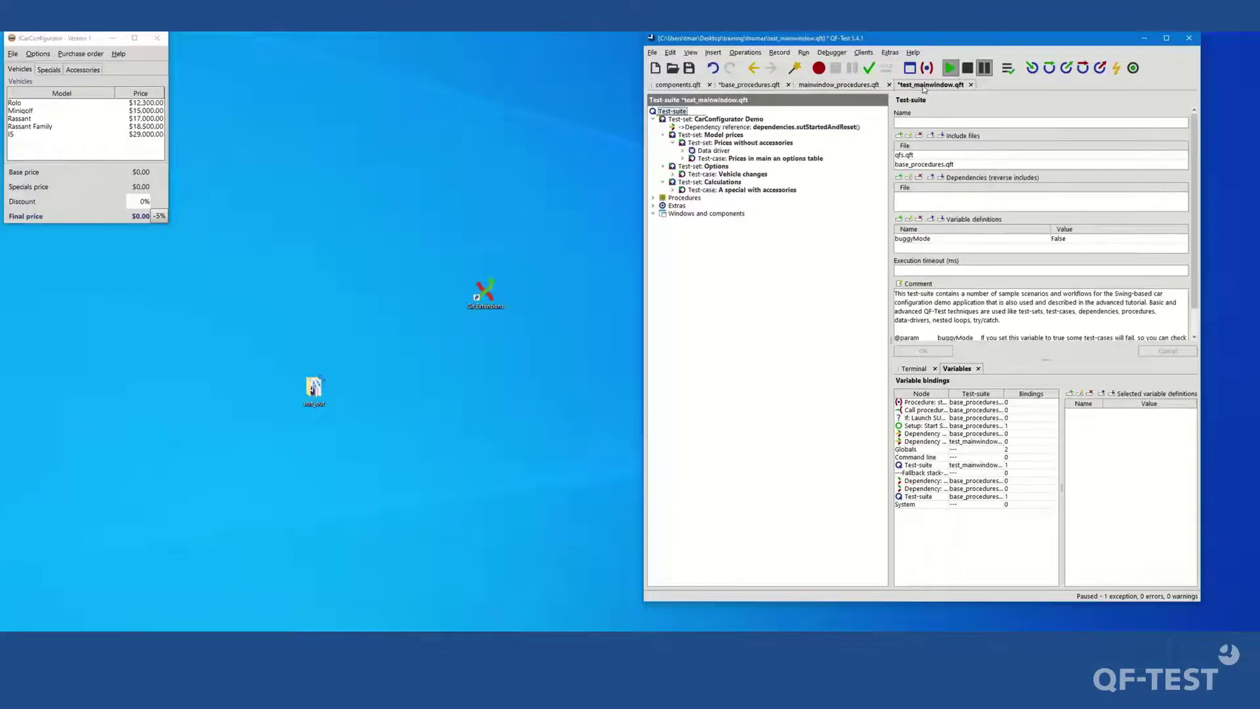
{"action": "left_click", "coordinate": [910, 165]}
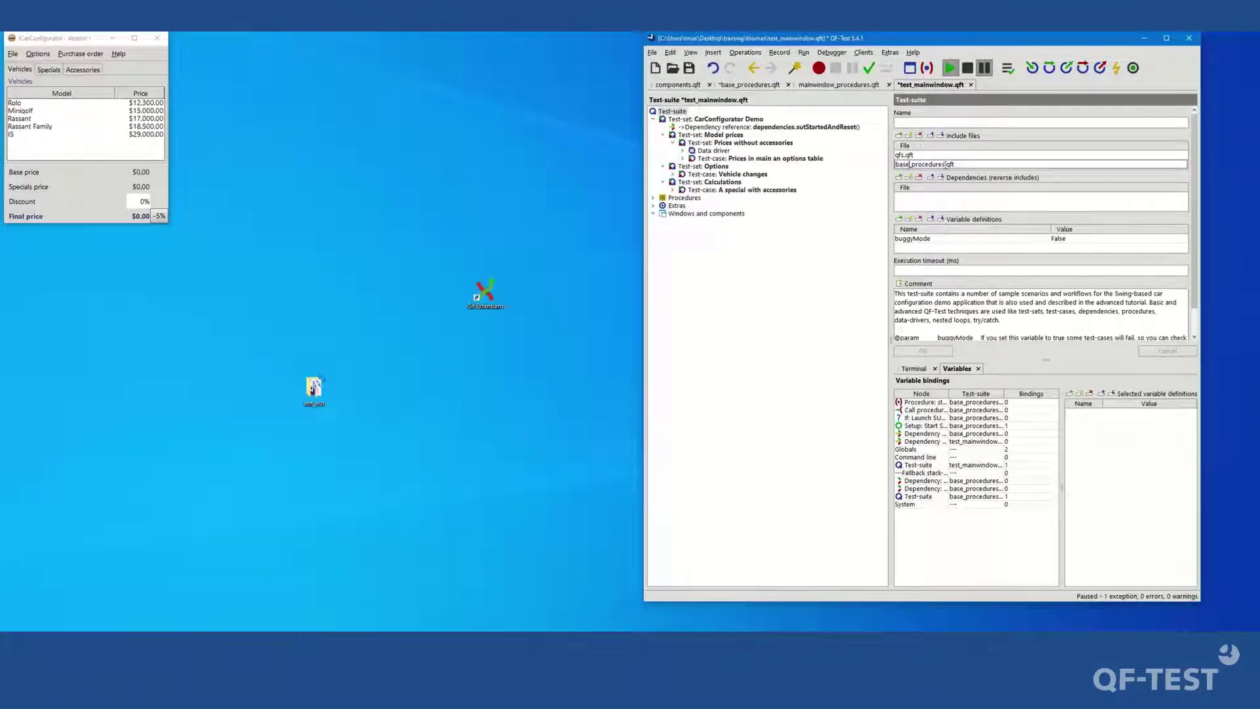
{"action": "key", "text": "BackSpace"}
{"action": "key", "text": "BackSpace"}
{"action": "key", "text": "BackSpace"}
{"action": "key", "text": "BackSpace"}
{"action": "type", "text": "main"}
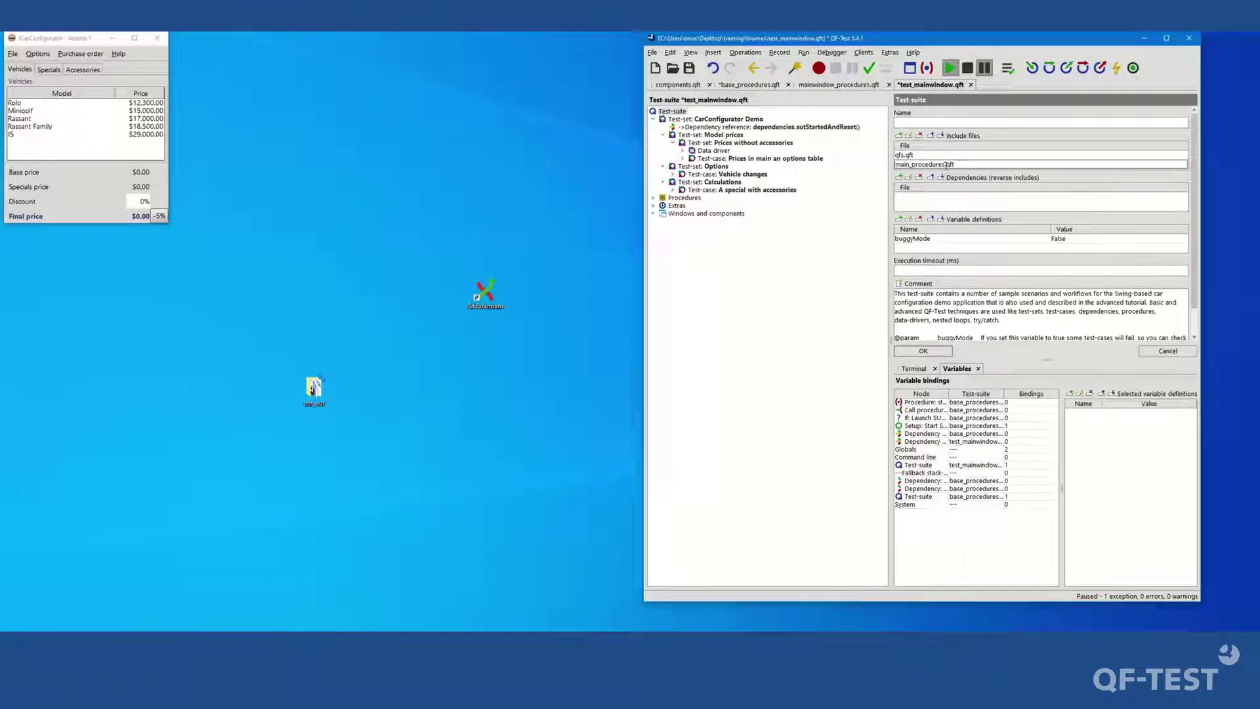
{"action": "type", "text": "window"}
{"action": "key", "text": "Return"}
{"action": "left_click", "coordinate": [937, 348]}
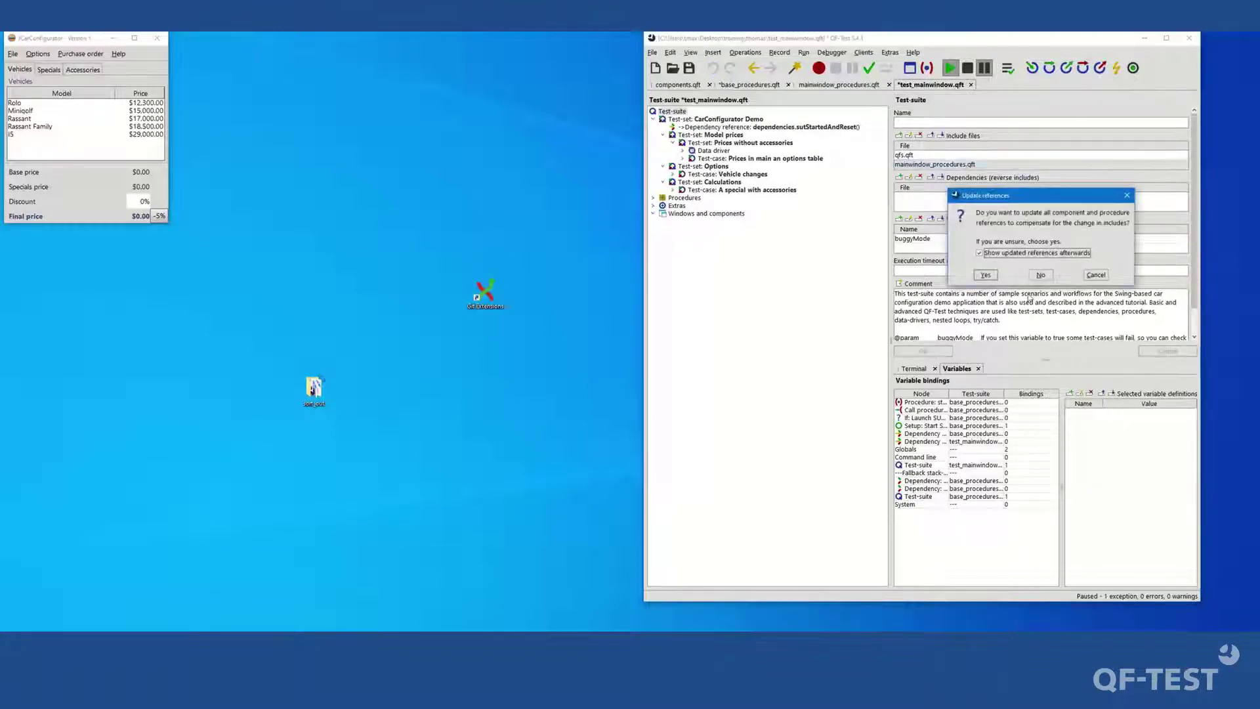
{"action": "left_click", "coordinate": [1040, 274]}
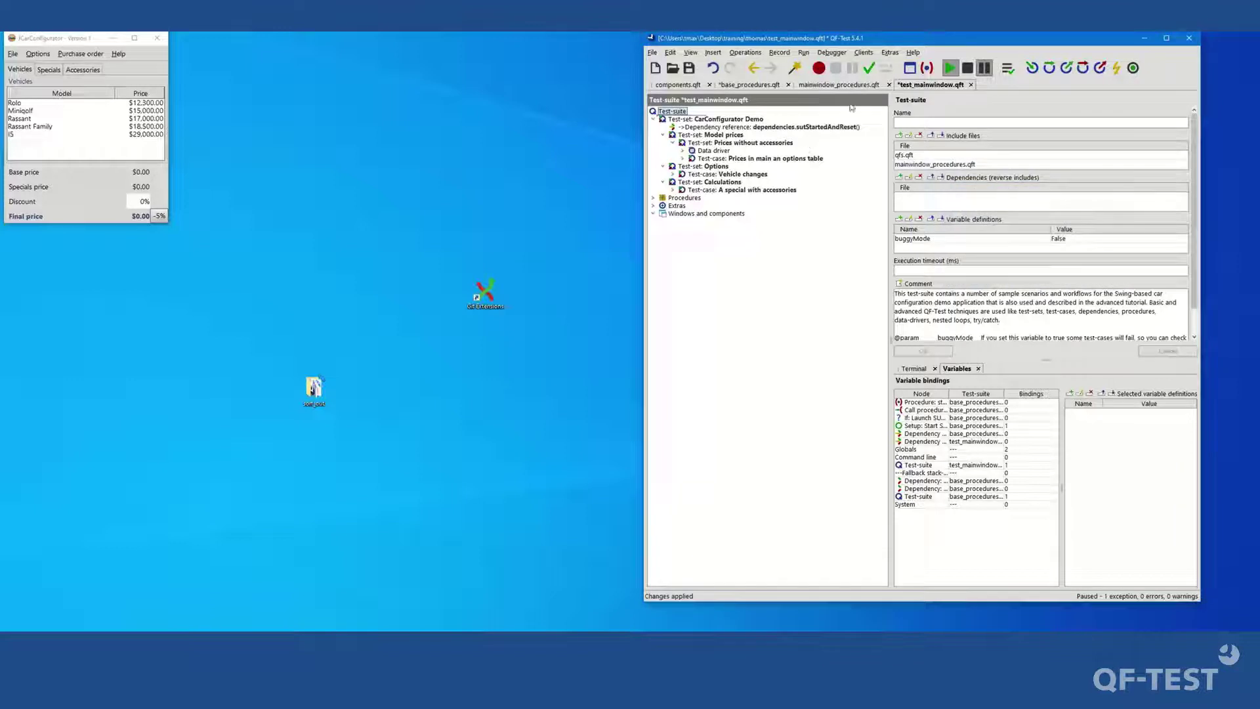
Check the include files of base_procedures.qft, and add base_procedures.qft to the include files of mainwindow_procedures.qft without updating references.
{"action": "left_click", "coordinate": [832, 86]}
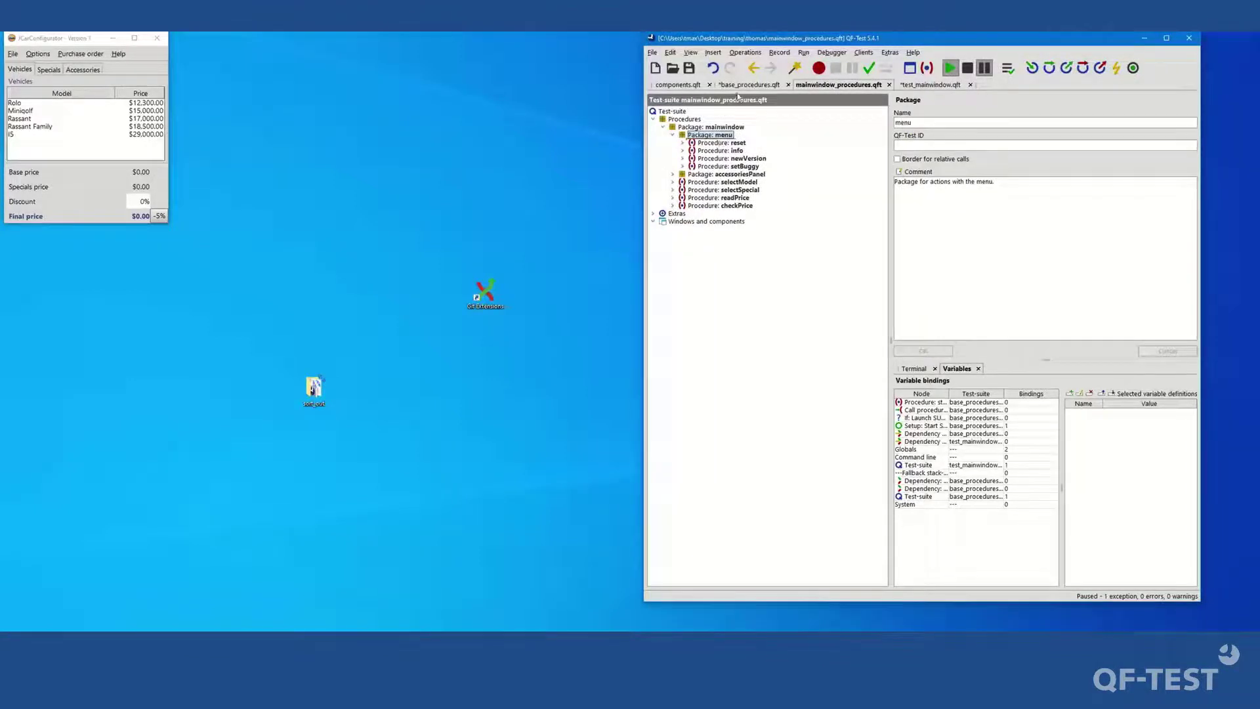
{"action": "left_click", "coordinate": [772, 86]}
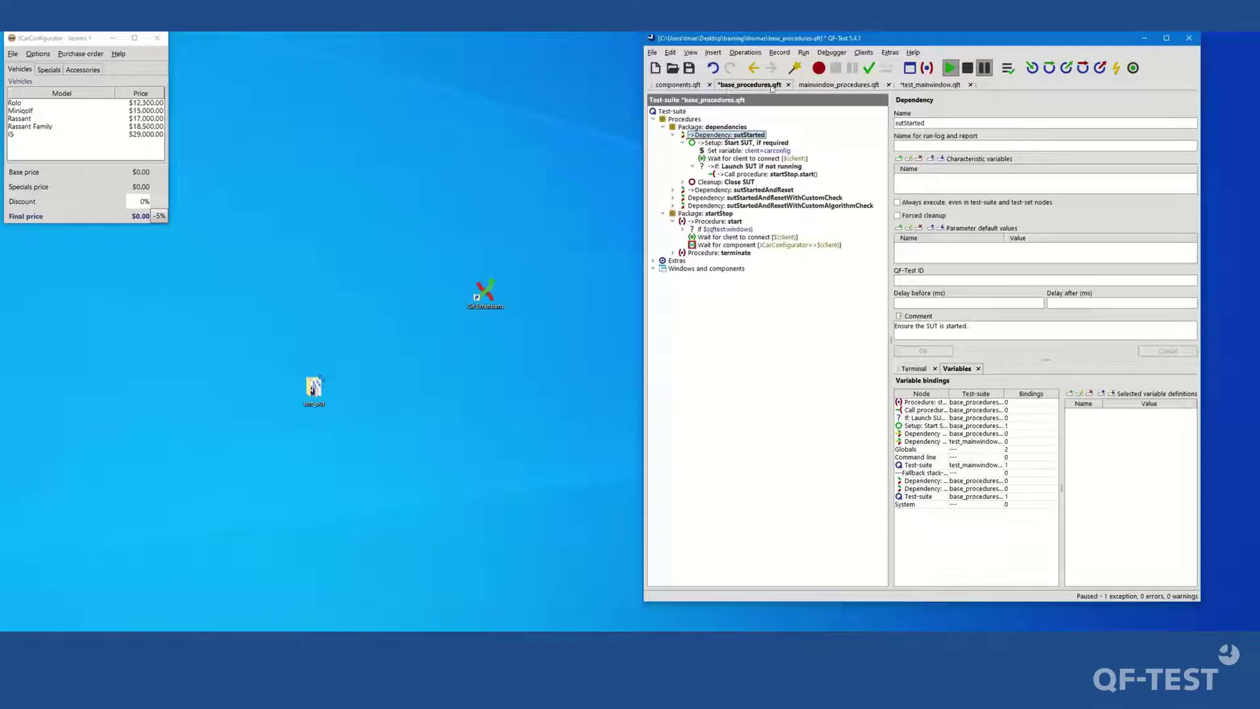
{"action": "left_click", "coordinate": [682, 112]}
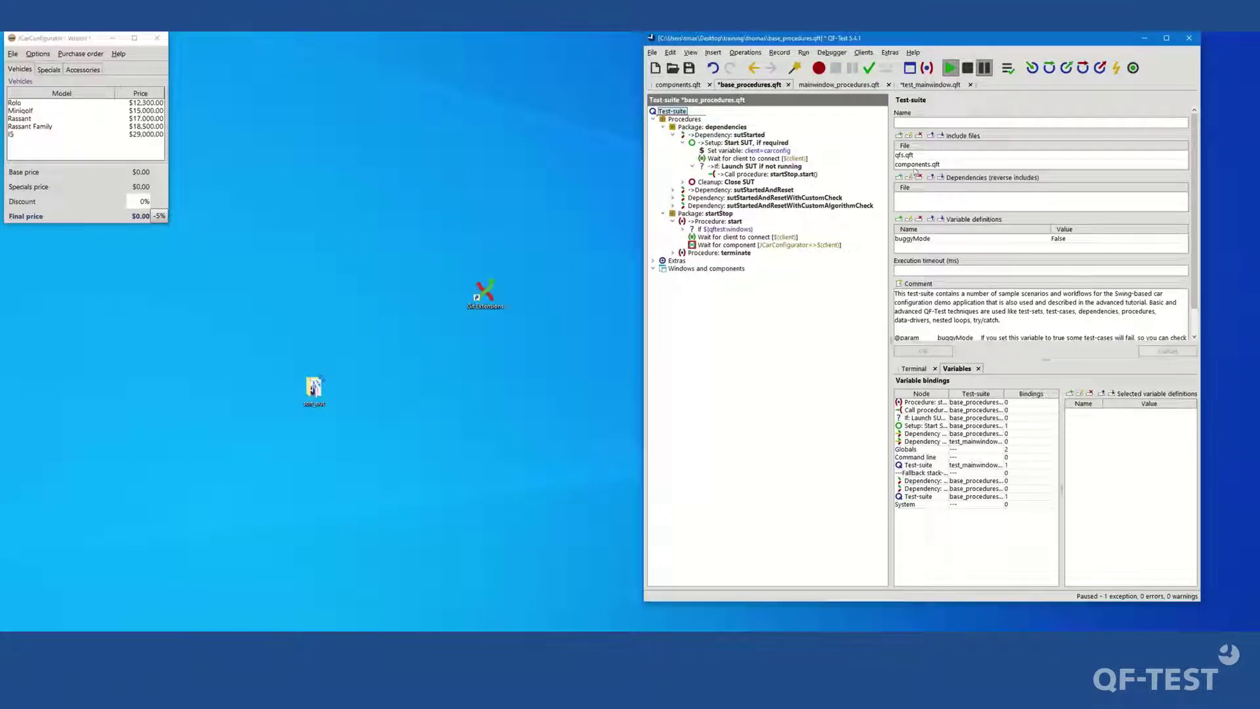
{"action": "left_click", "coordinate": [836, 86]}
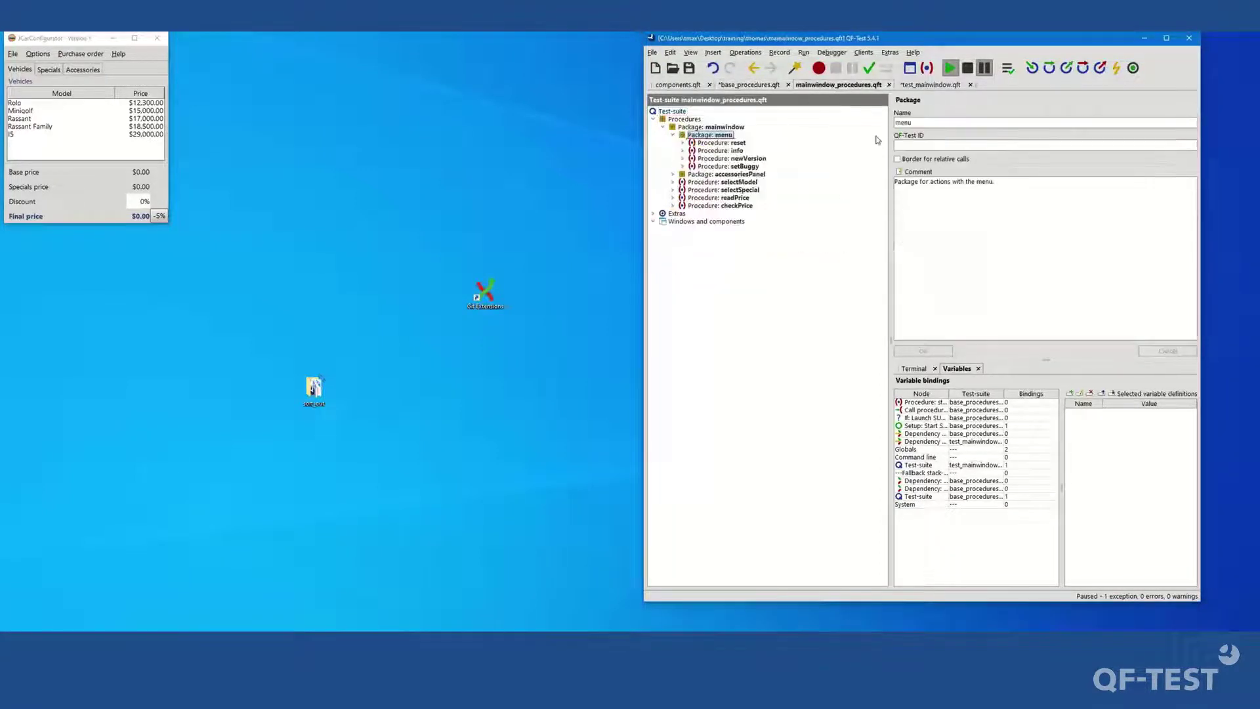
{"action": "left_click", "coordinate": [680, 111]}
{"action": "left_click", "coordinate": [901, 158]}
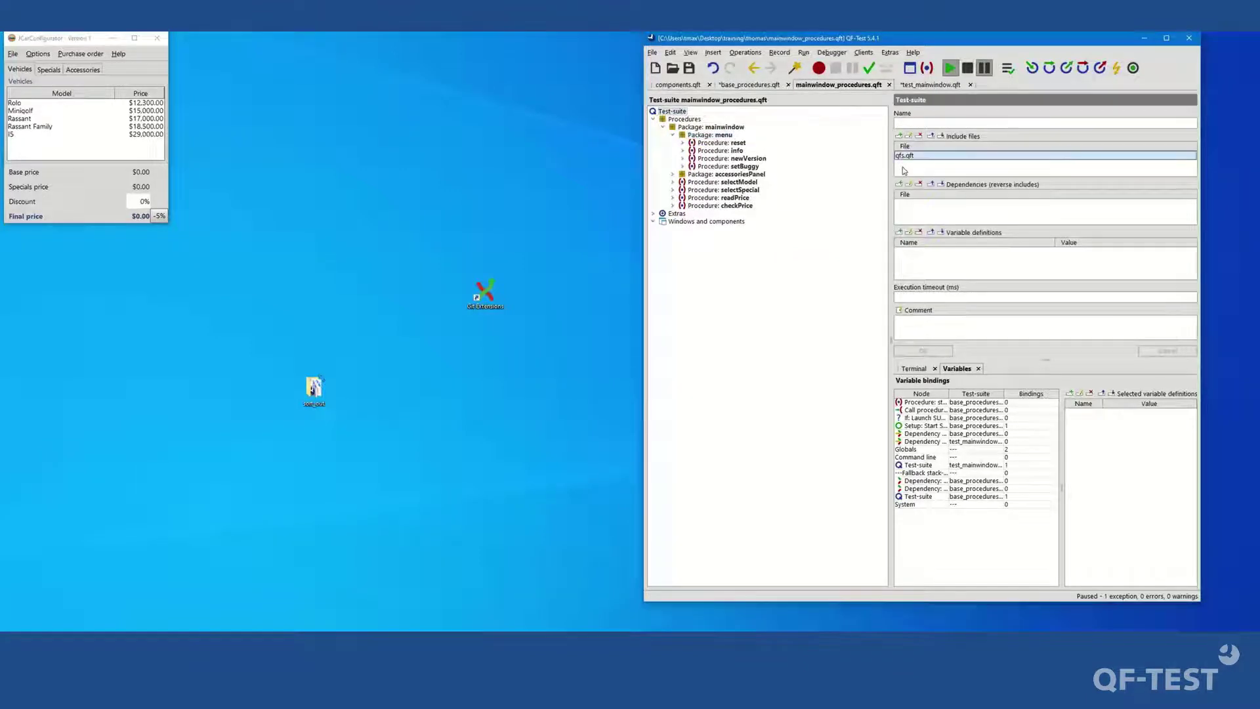
{"action": "left_click", "coordinate": [900, 135]}
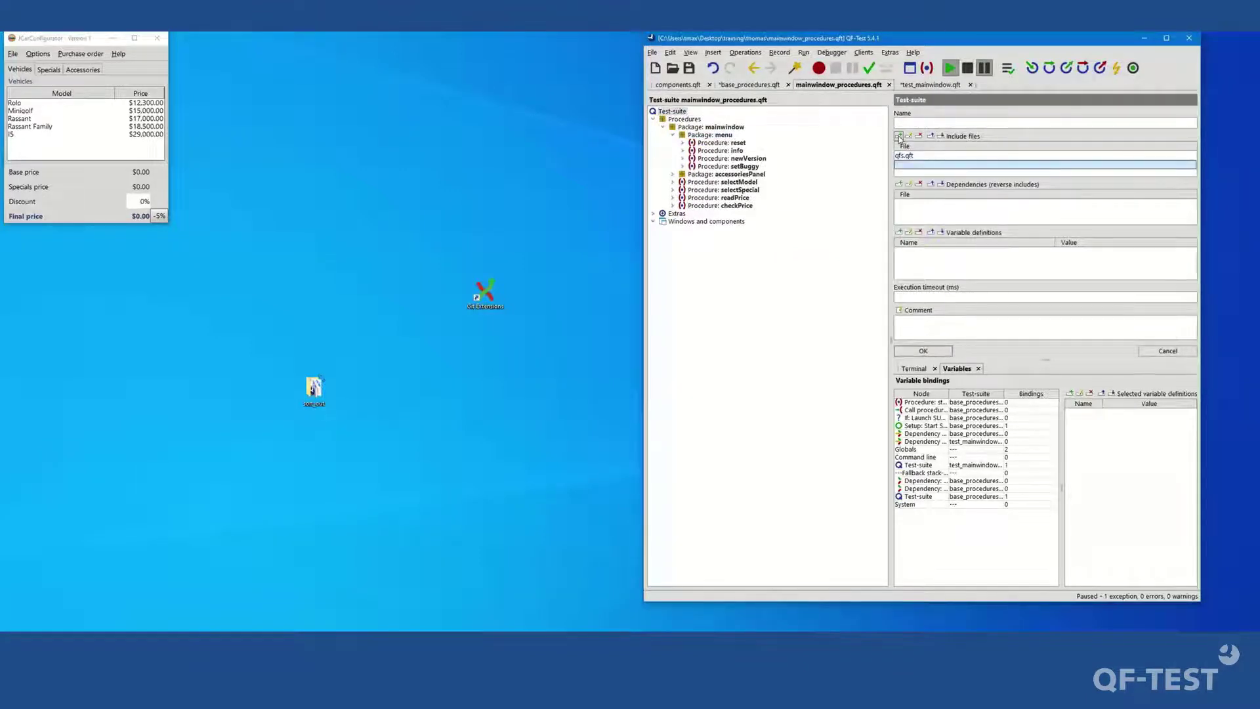
{"action": "type", "text": "base_"}
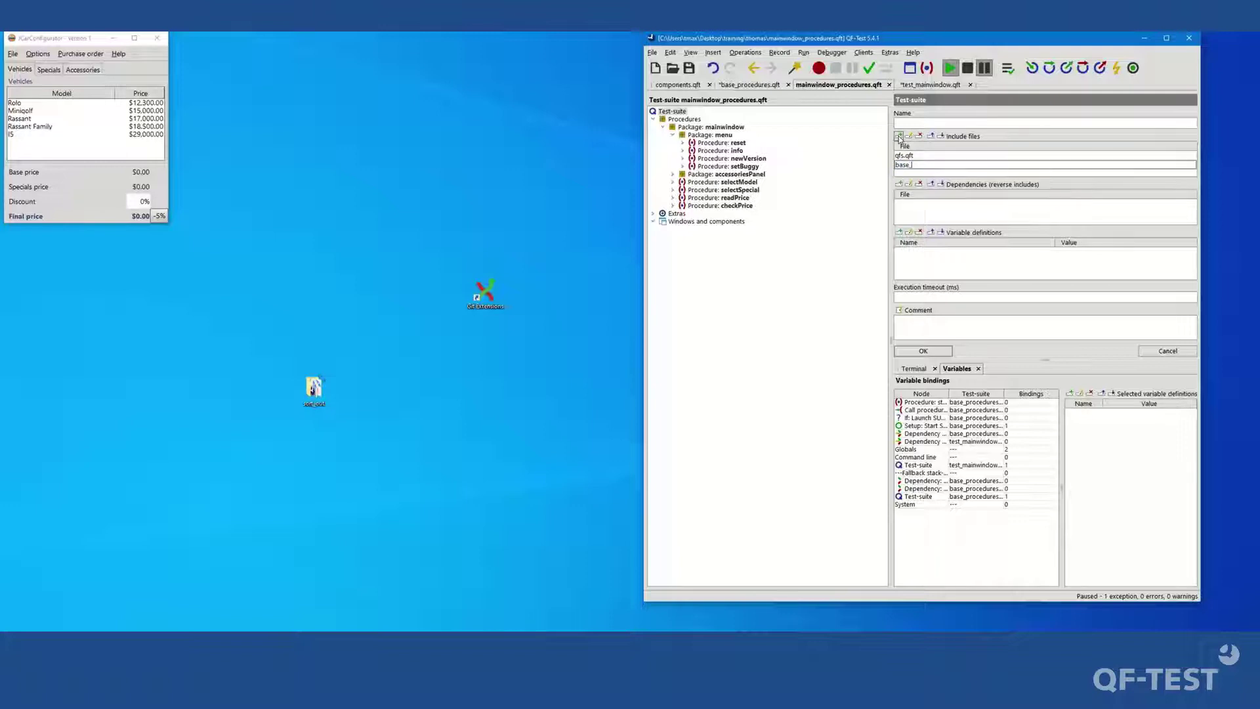
{"action": "type", "text": "pro"}
{"action": "key", "text": "BackSpace"}
{"action": "key", "text": "BackSpace"}
{"action": "key", "text": "Return"}
{"action": "left_click", "coordinate": [933, 354]}
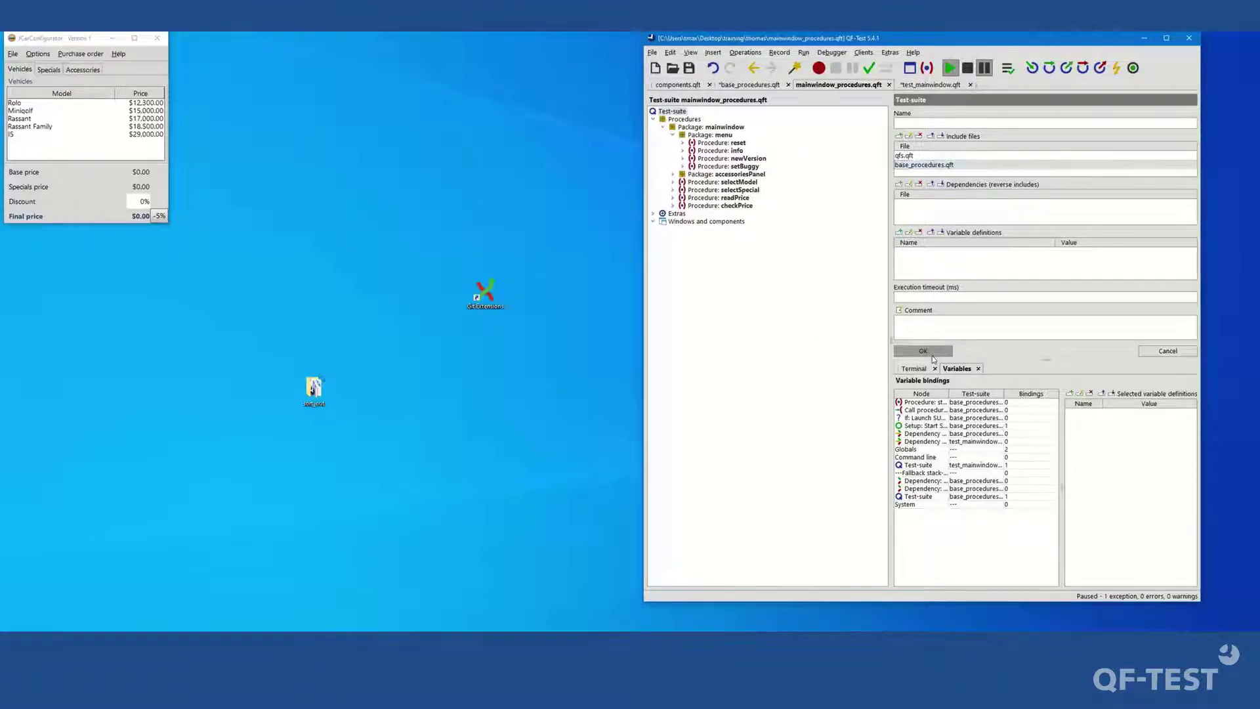
{"action": "left_click", "coordinate": [1045, 261]}
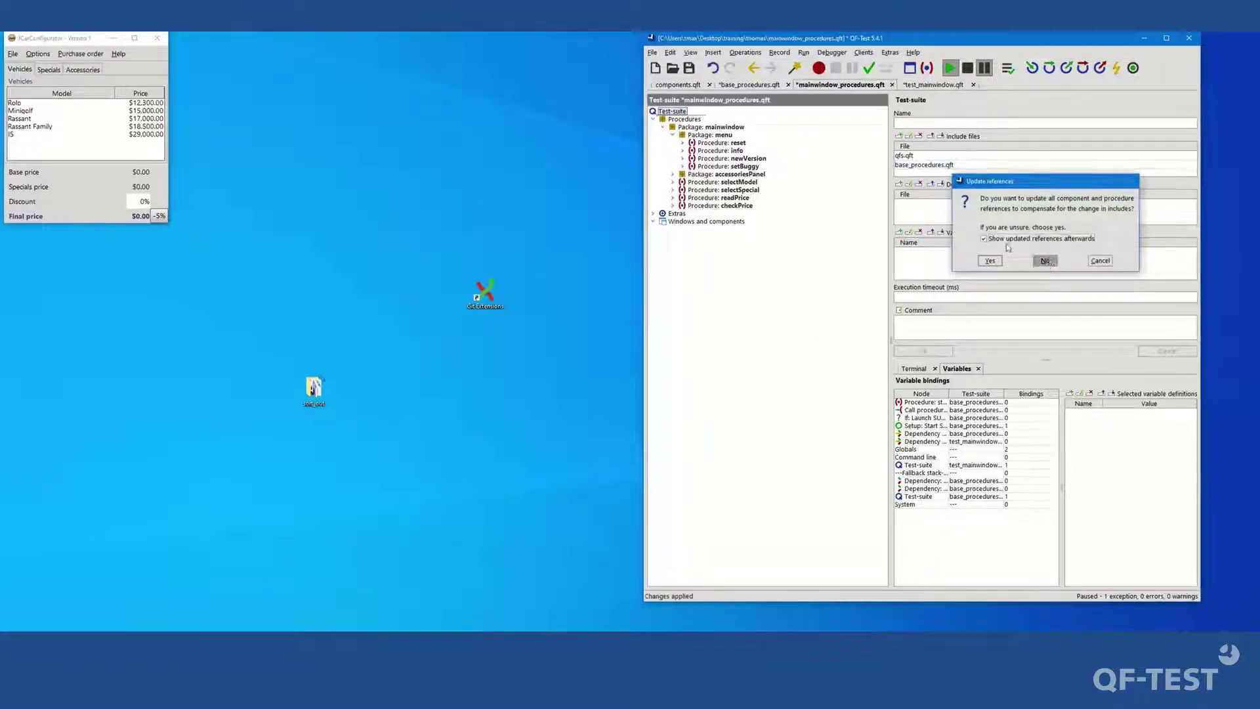
Review the include chain from test_mainwindow.qft through mainwindow_procedures.qft and base_procedures.qft to the windows in components.qft.
{"action": "left_click", "coordinate": [938, 87]}
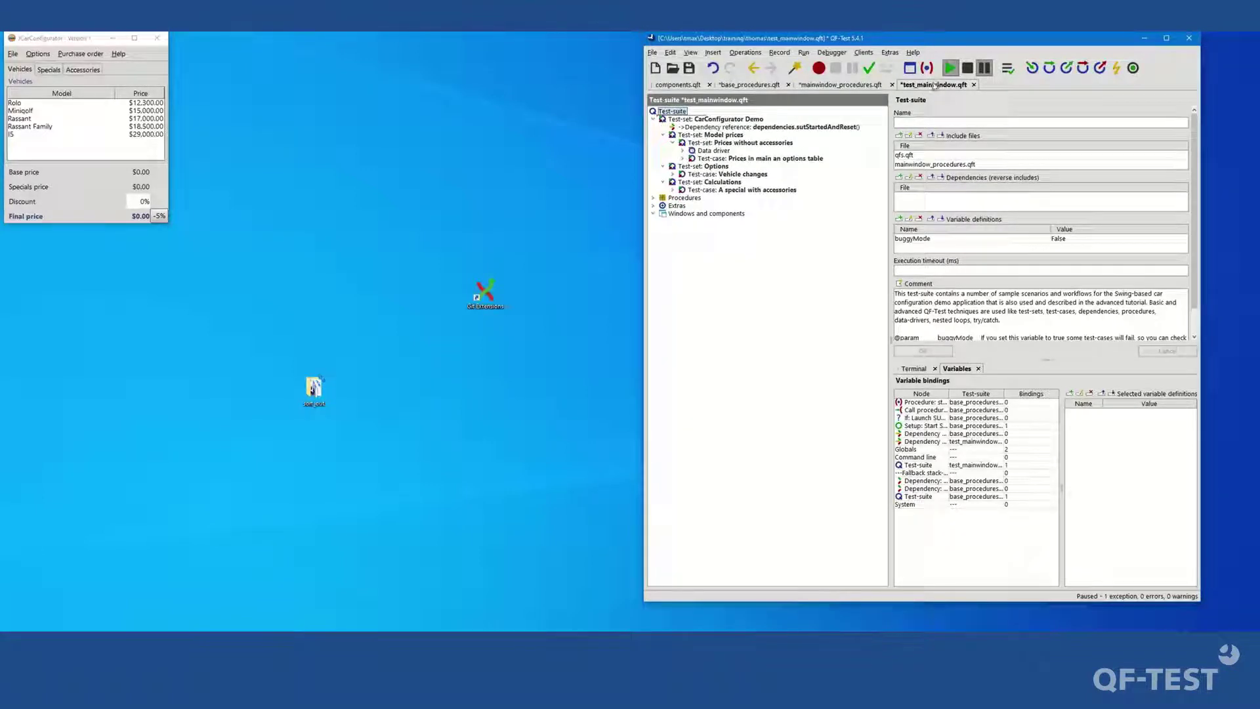
{"action": "left_click", "coordinate": [860, 87]}
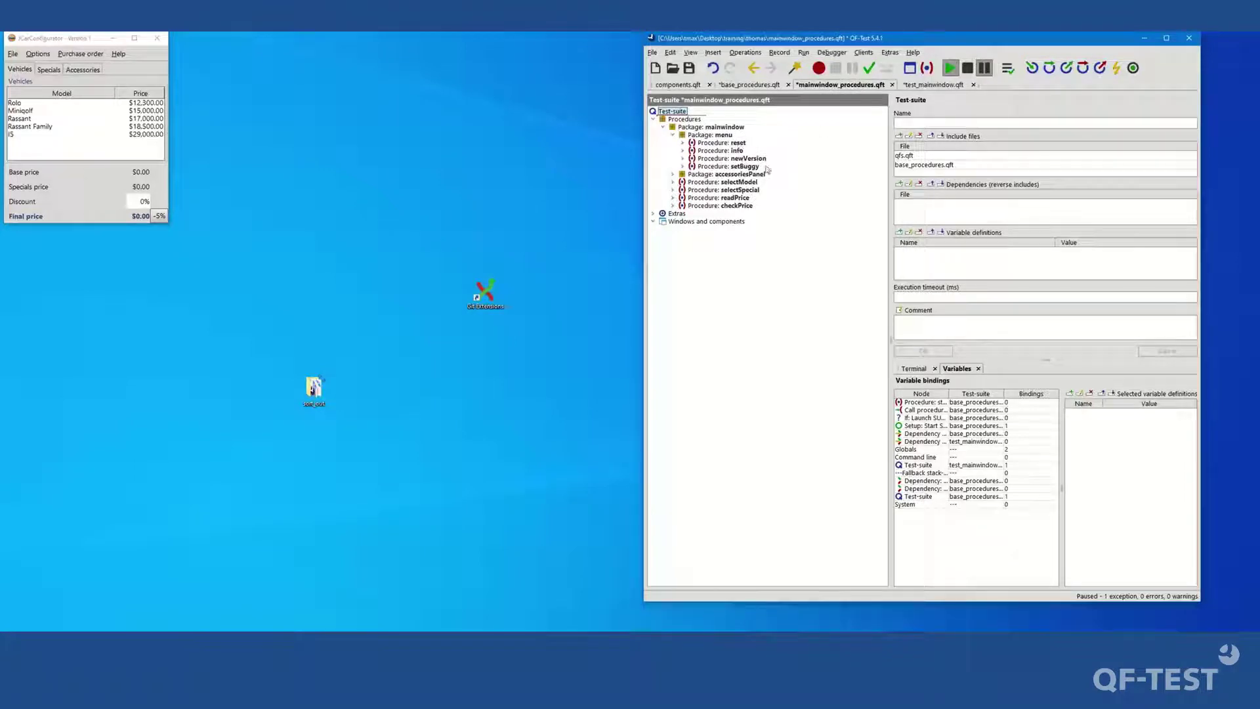
{"action": "left_click", "coordinate": [750, 85]}
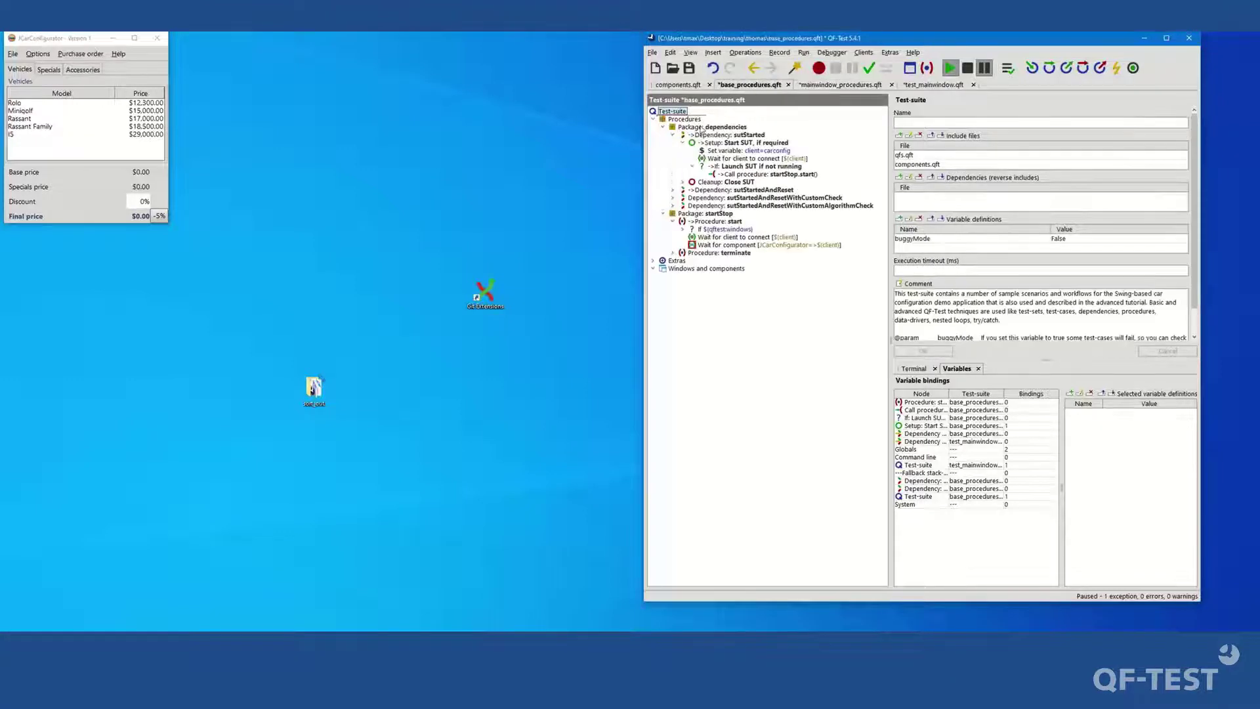
{"action": "left_click", "coordinate": [730, 136]}
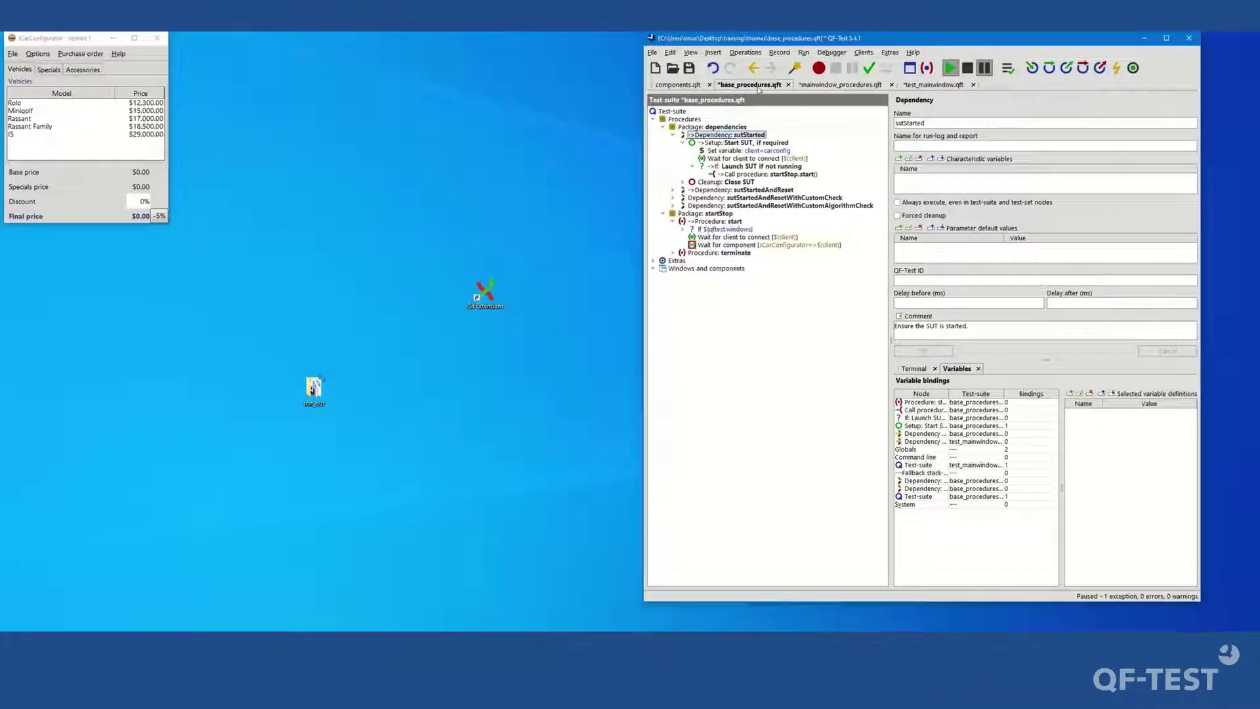
{"action": "left_click", "coordinate": [671, 85]}
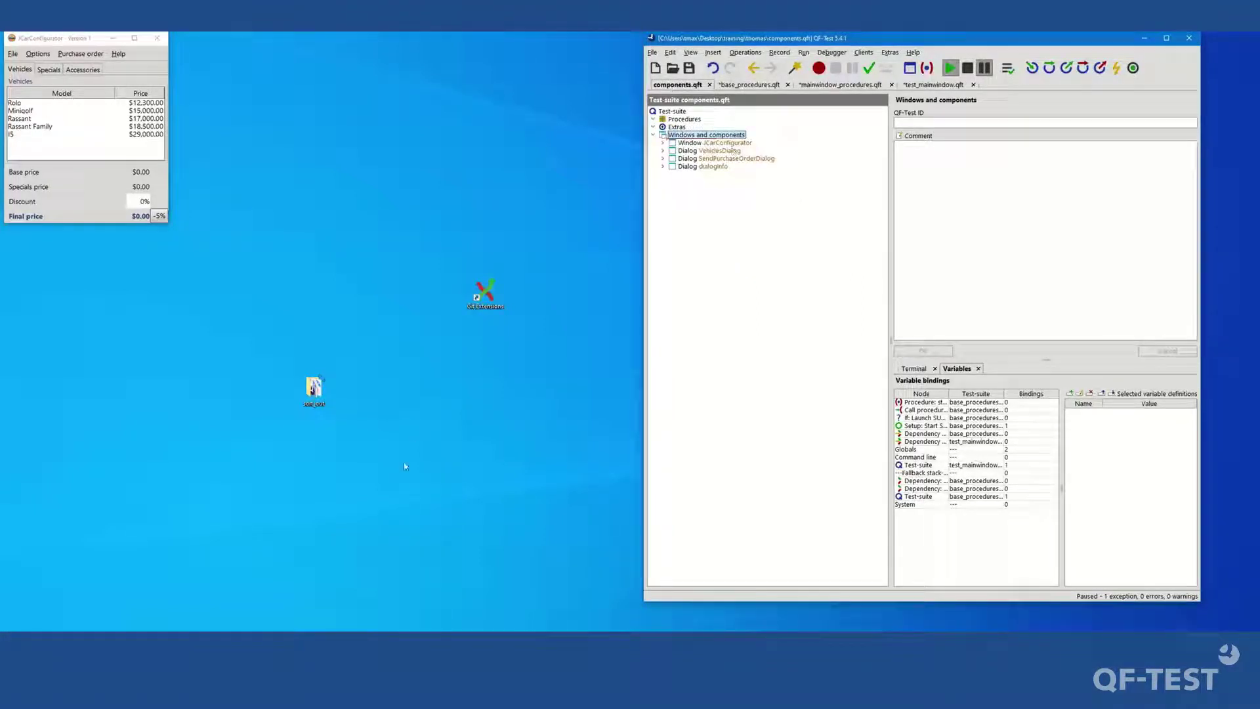
Switch to the DosAndDonts presentation in PowerPoint and present the slide "Linking of test suites" full screen.
{"action": "mouse_move", "coordinate": [400, 629]}
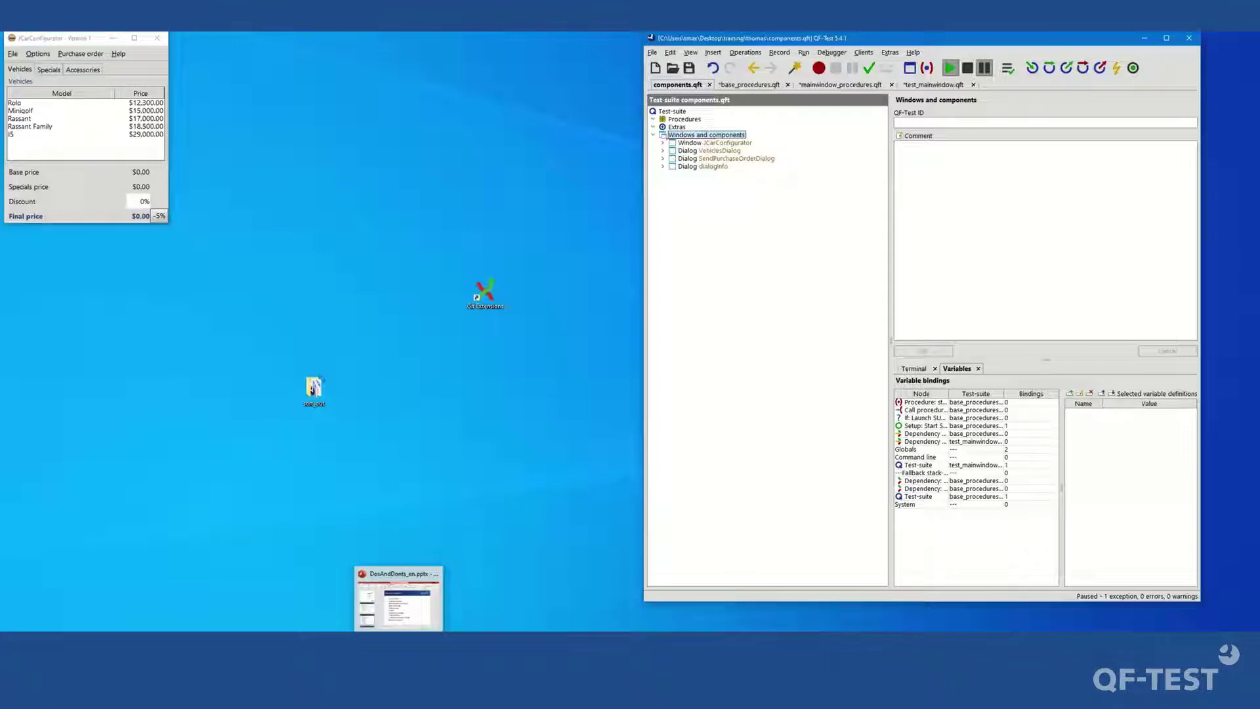
{"action": "left_click", "coordinate": [399, 599]}
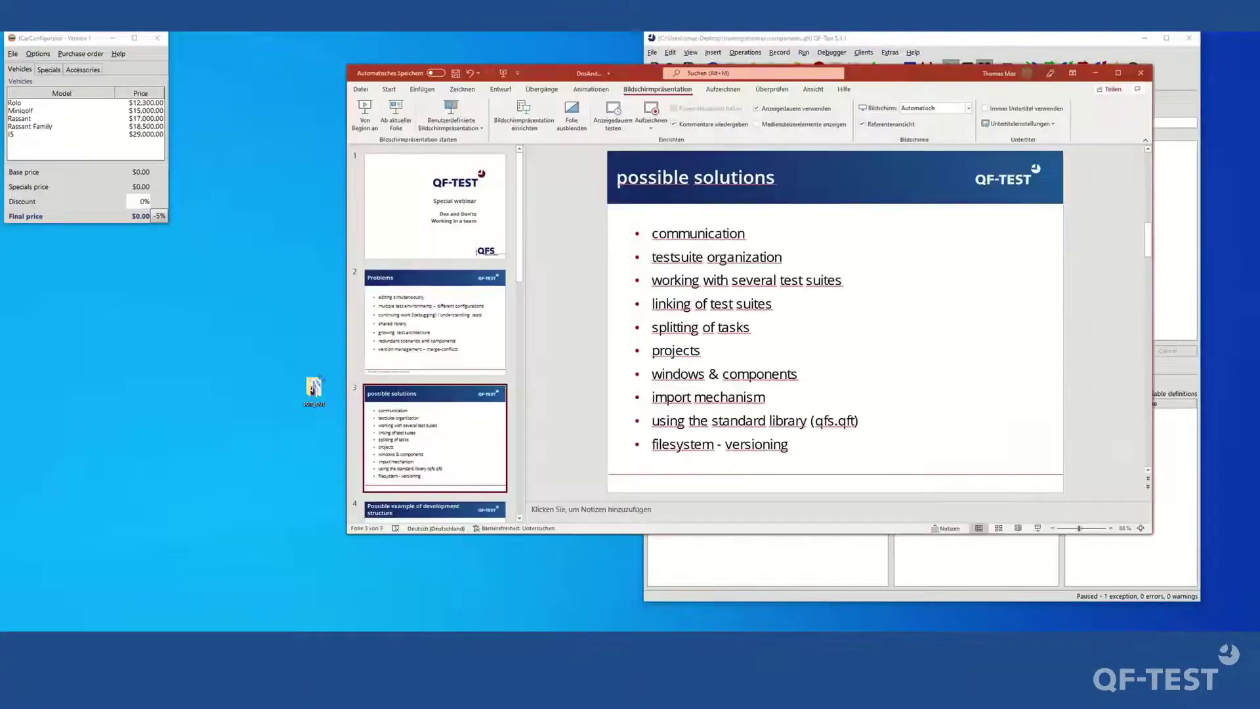
{"action": "scroll", "coordinate": [452, 224], "scroll_direction": "down", "scroll_amount": 10}
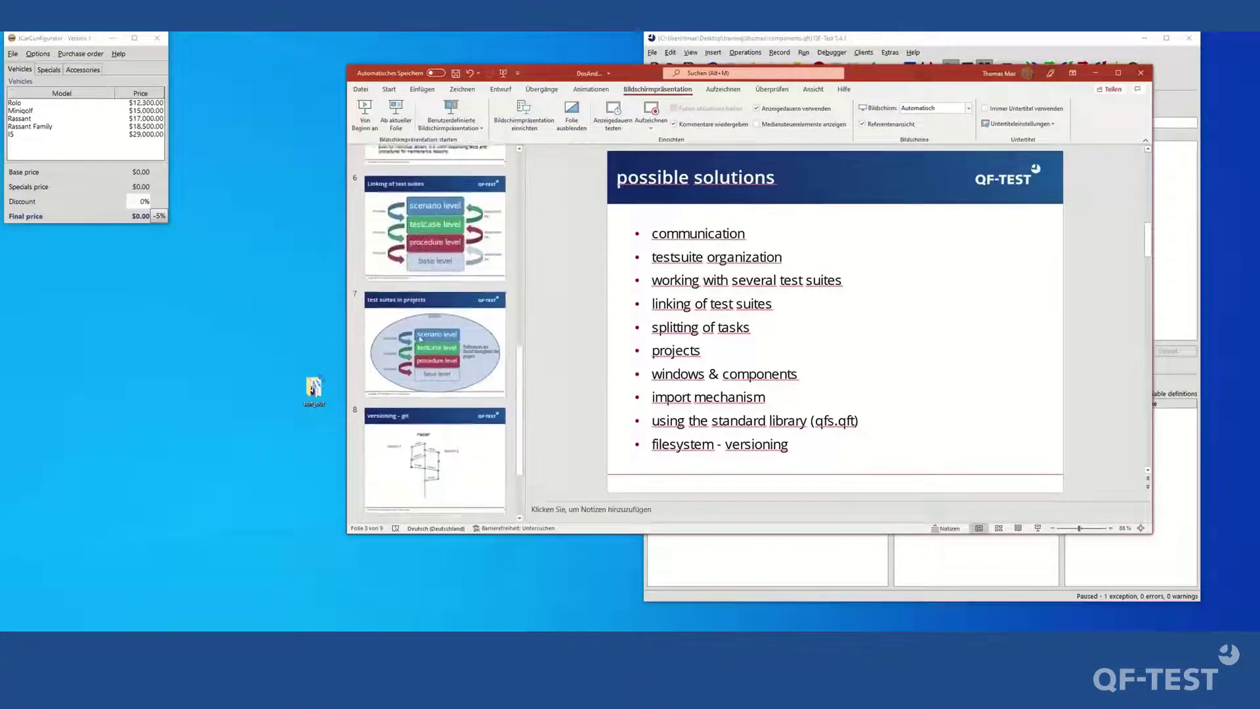
{"action": "left_click", "coordinate": [452, 223]}
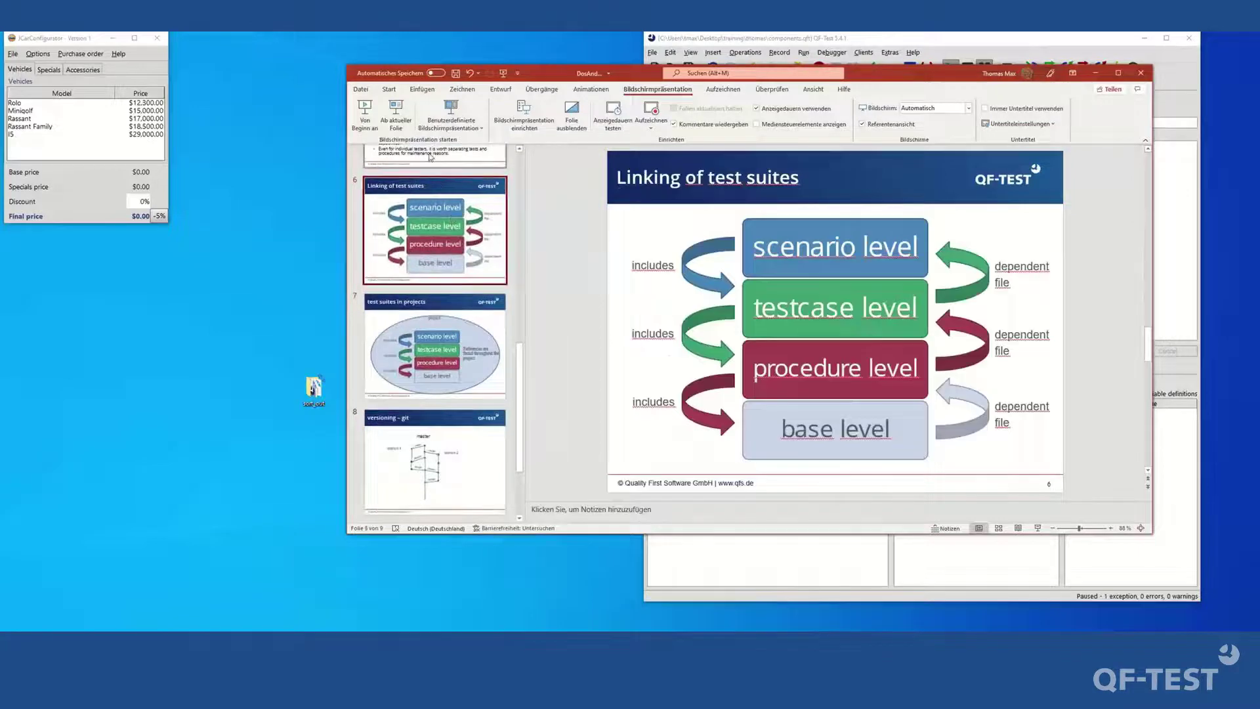
{"action": "left_click", "coordinate": [395, 113]}
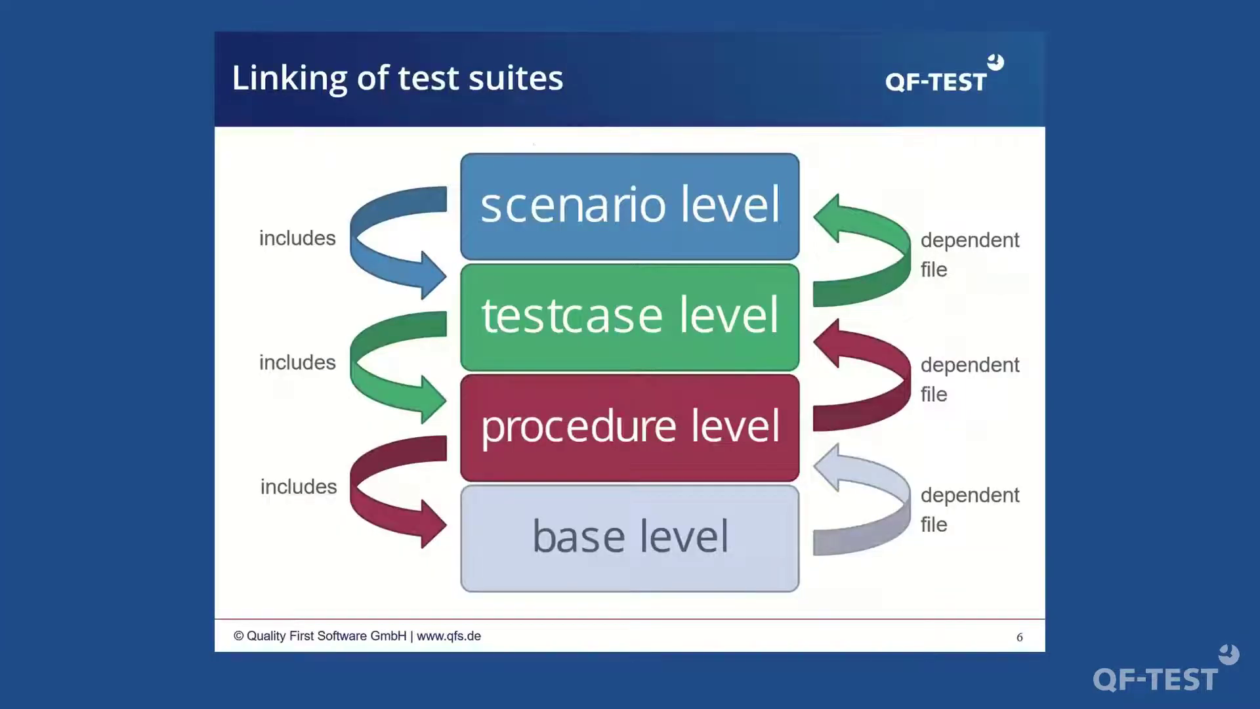
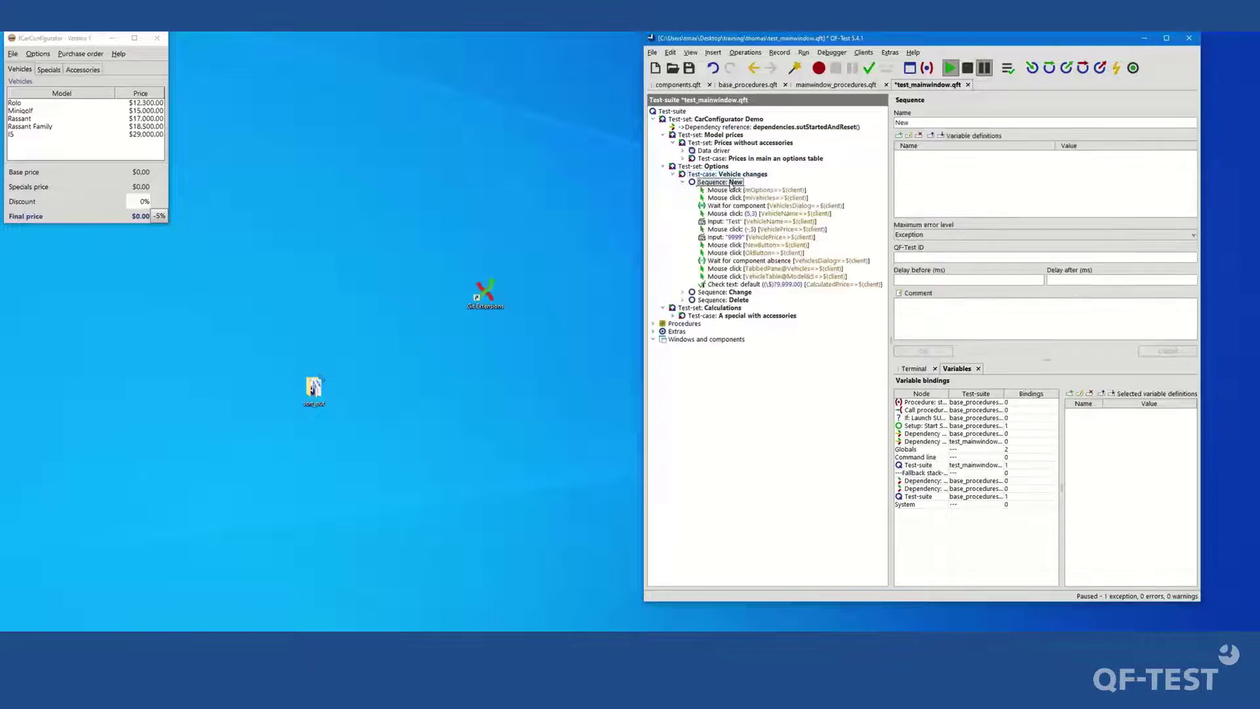
Expand the loops of test case "A special with accessories" and continue execution at the mainwindow.menu.reset call inside the all vehicles loop.
{"action": "double_click", "coordinate": [732, 183]}
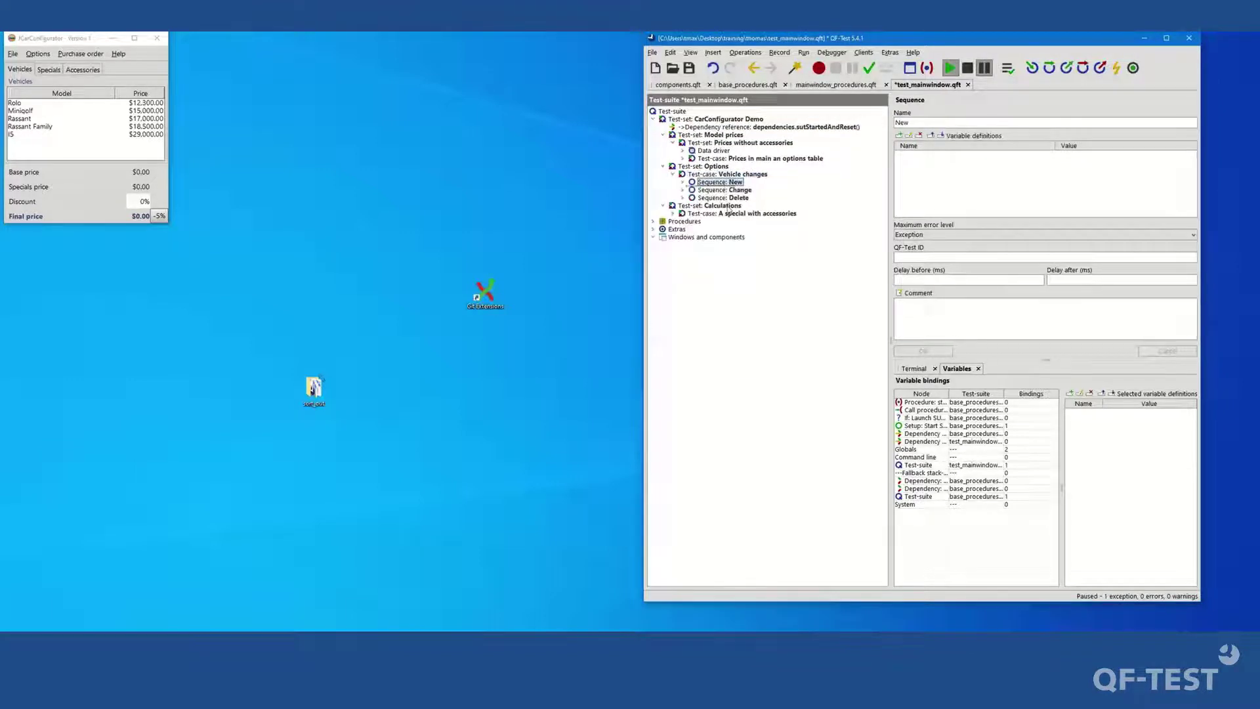
{"action": "left_click", "coordinate": [730, 214]}
{"action": "double_click", "coordinate": [731, 214]}
{"action": "double_click", "coordinate": [731, 222]}
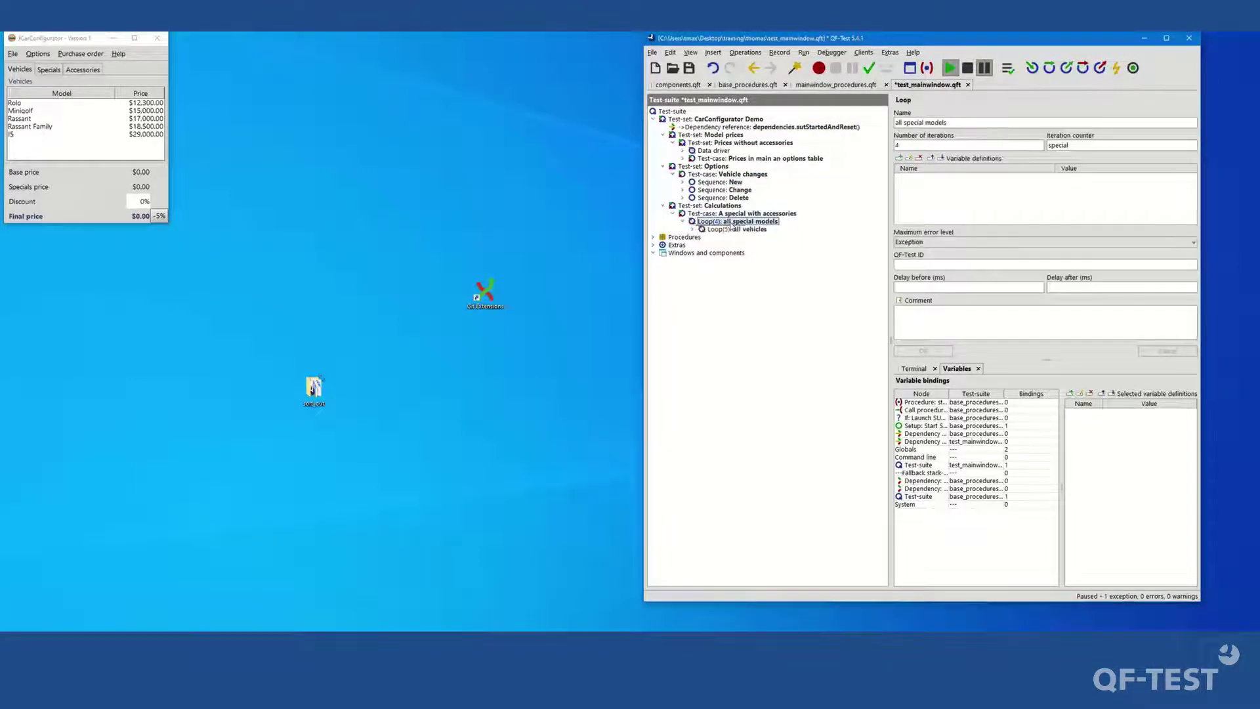
{"action": "left_click", "coordinate": [734, 230]}
{"action": "double_click", "coordinate": [734, 230]}
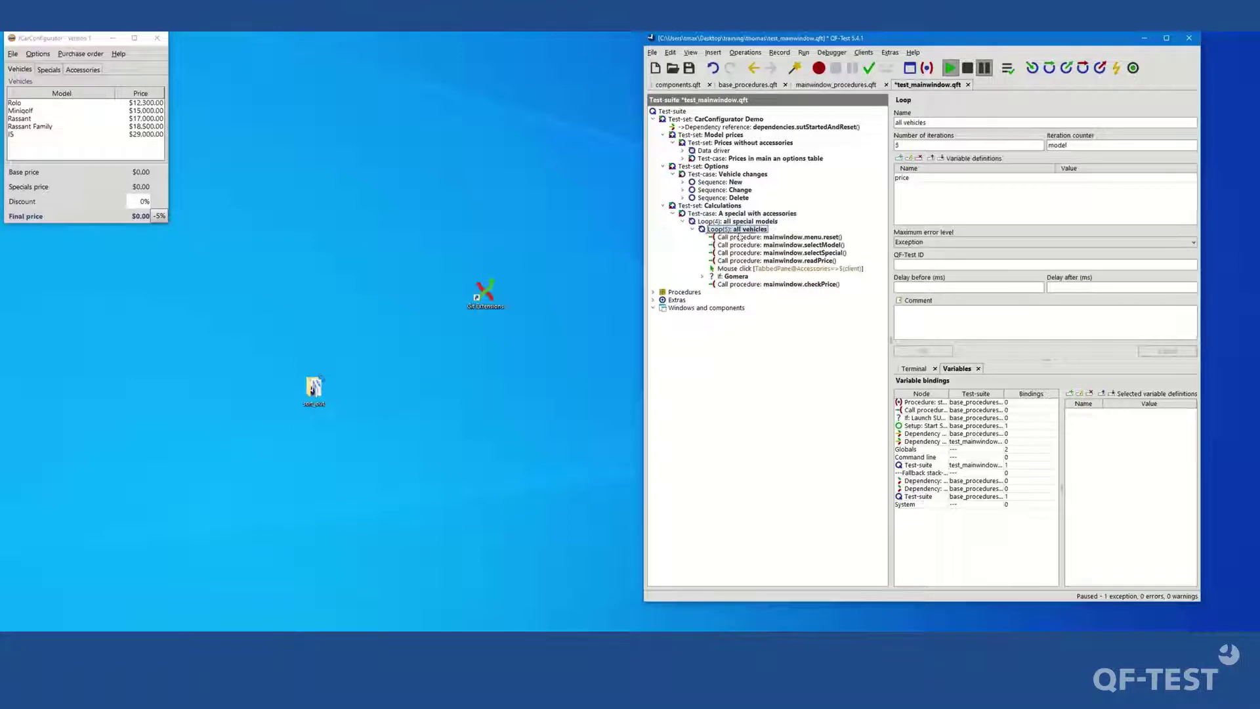
{"action": "left_click", "coordinate": [820, 238]}
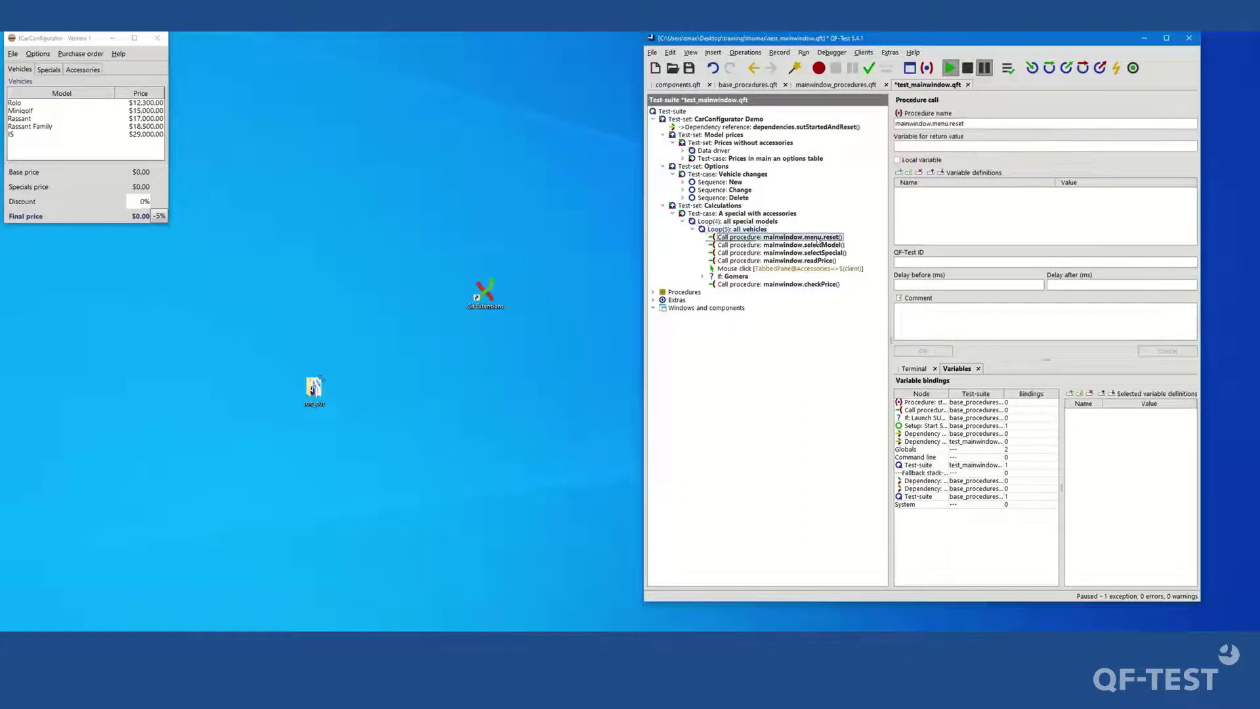
{"action": "key", "text": "ctrl+comma"}
{"action": "left_click", "coordinate": [952, 69]}
{"action": "left_click", "coordinate": [953, 69]}
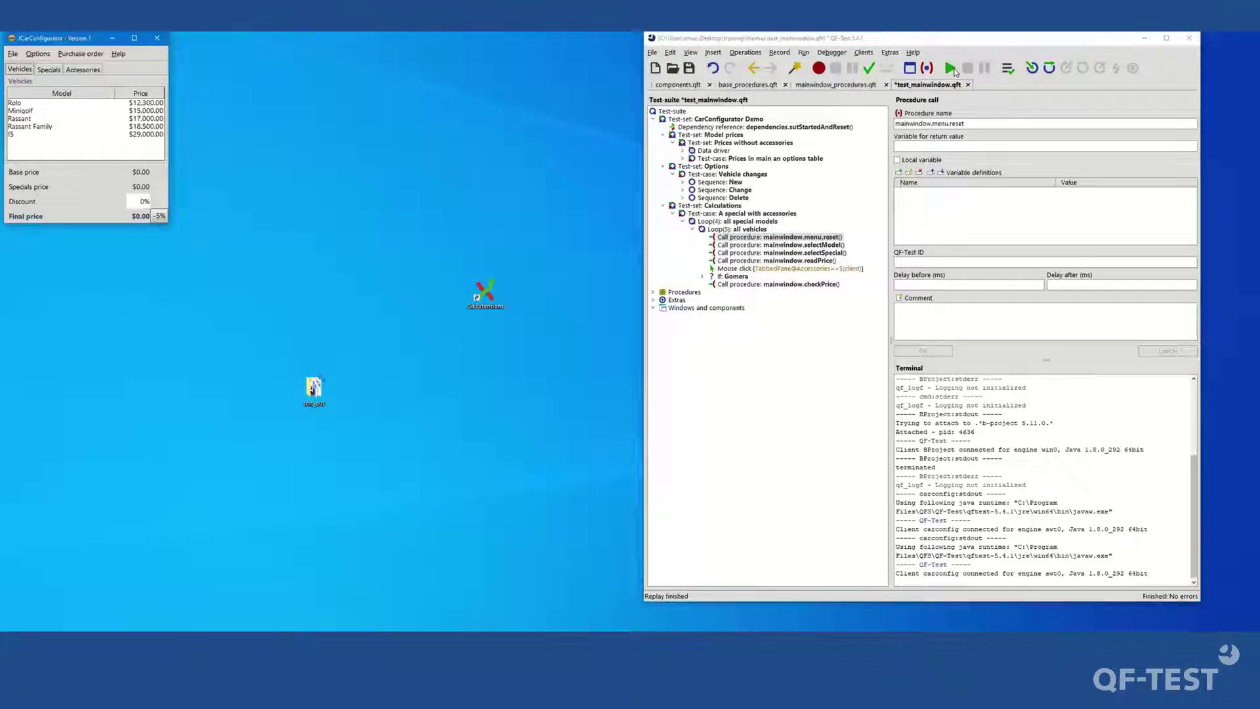
Run the test case "A special with accessories" and save test_mainwindow.qft.
{"action": "left_click", "coordinate": [798, 245]}
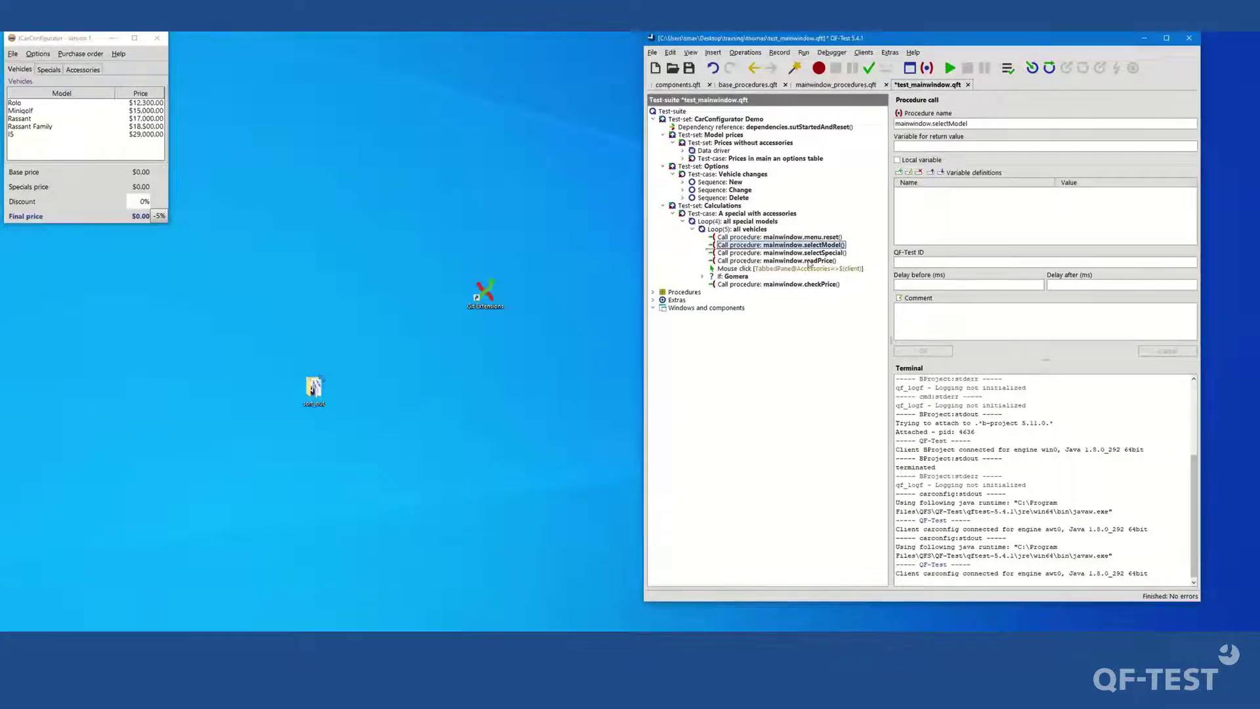
{"action": "left_click", "coordinate": [724, 213]}
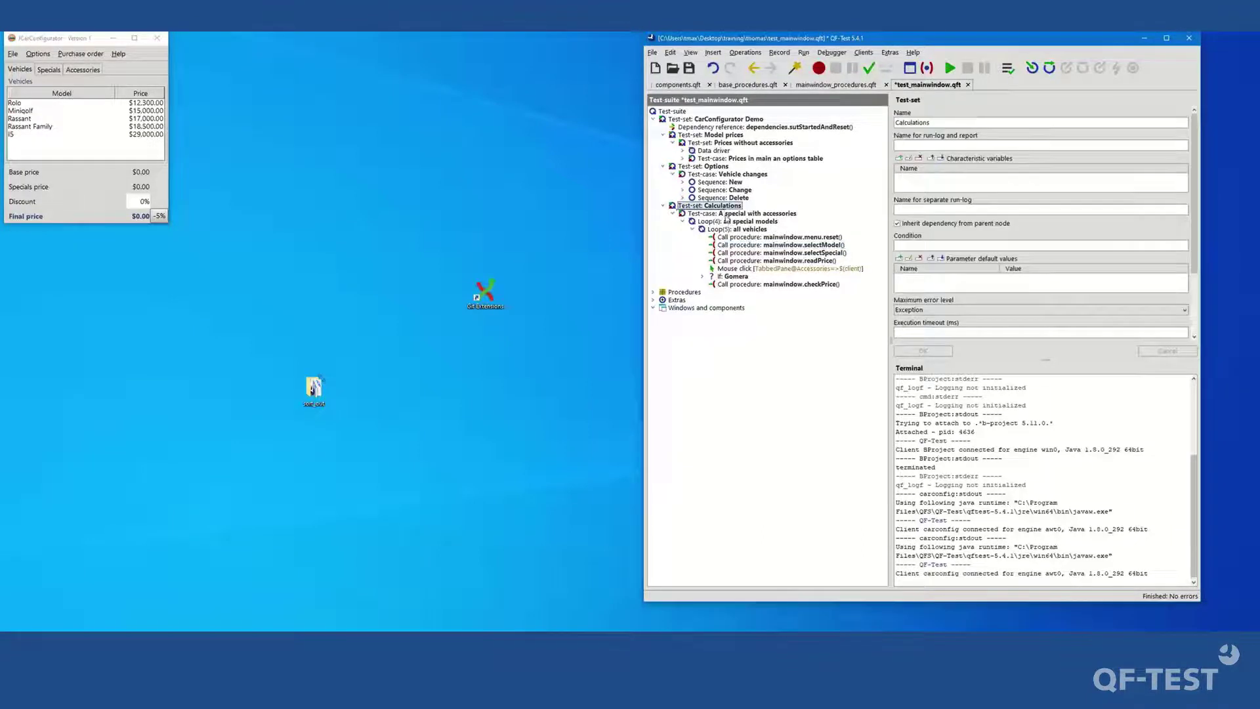
{"action": "left_click", "coordinate": [950, 68]}
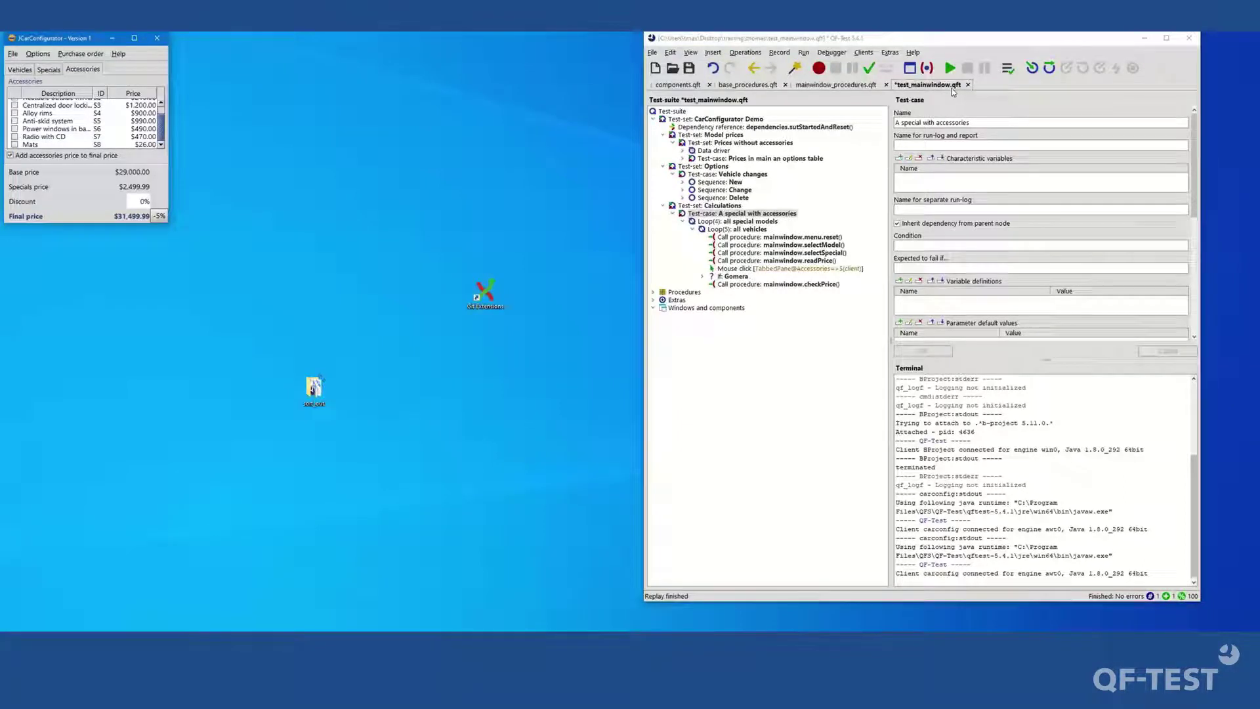
{"action": "left_click", "coordinate": [690, 67]}
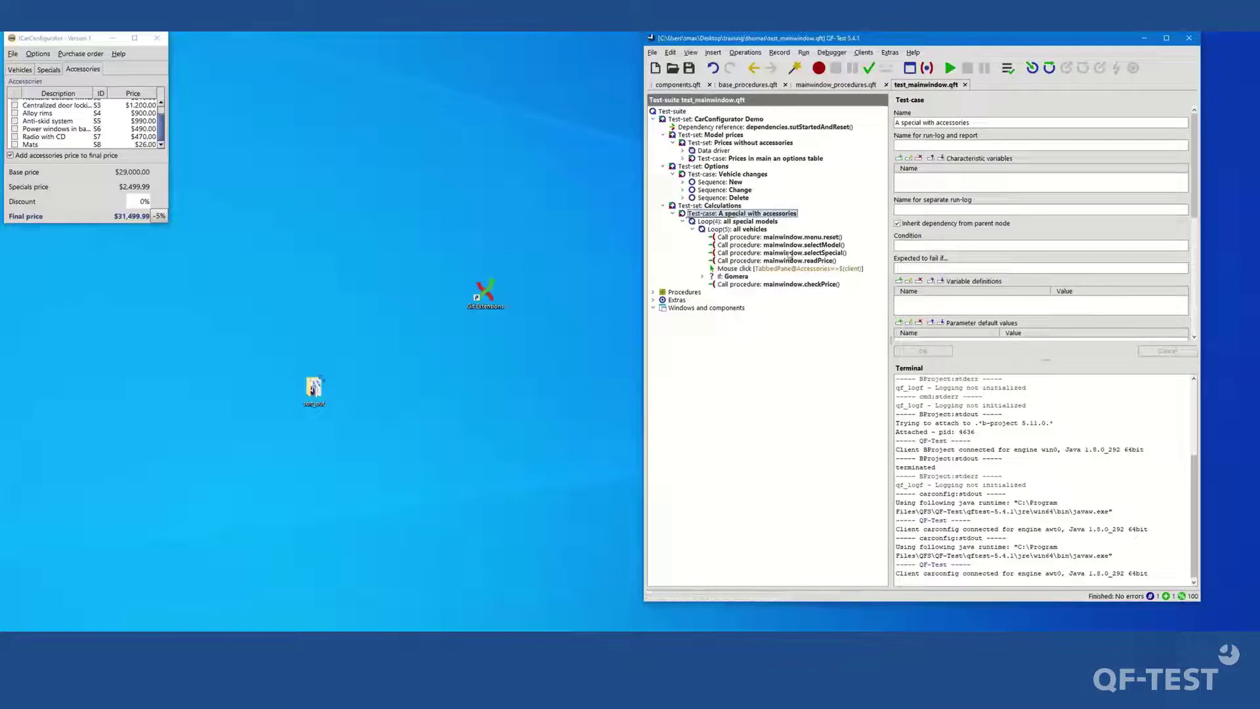
Trace the mainwindow.menu.reset call to its procedure, and review the include files of test_mainwindow.qft and the dependencies in base_procedures.qft.
{"action": "left_click", "coordinate": [797, 237]}
{"action": "key", "text": "ctrl+p"}
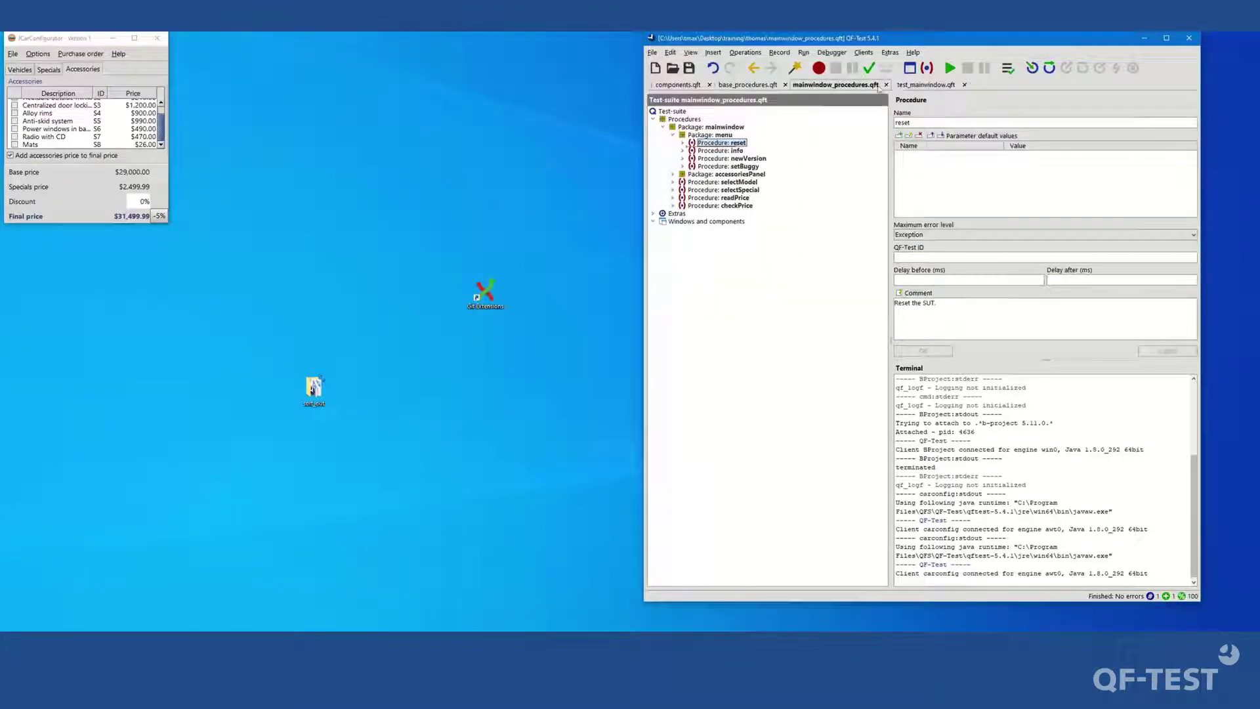
{"action": "left_click", "coordinate": [909, 87]}
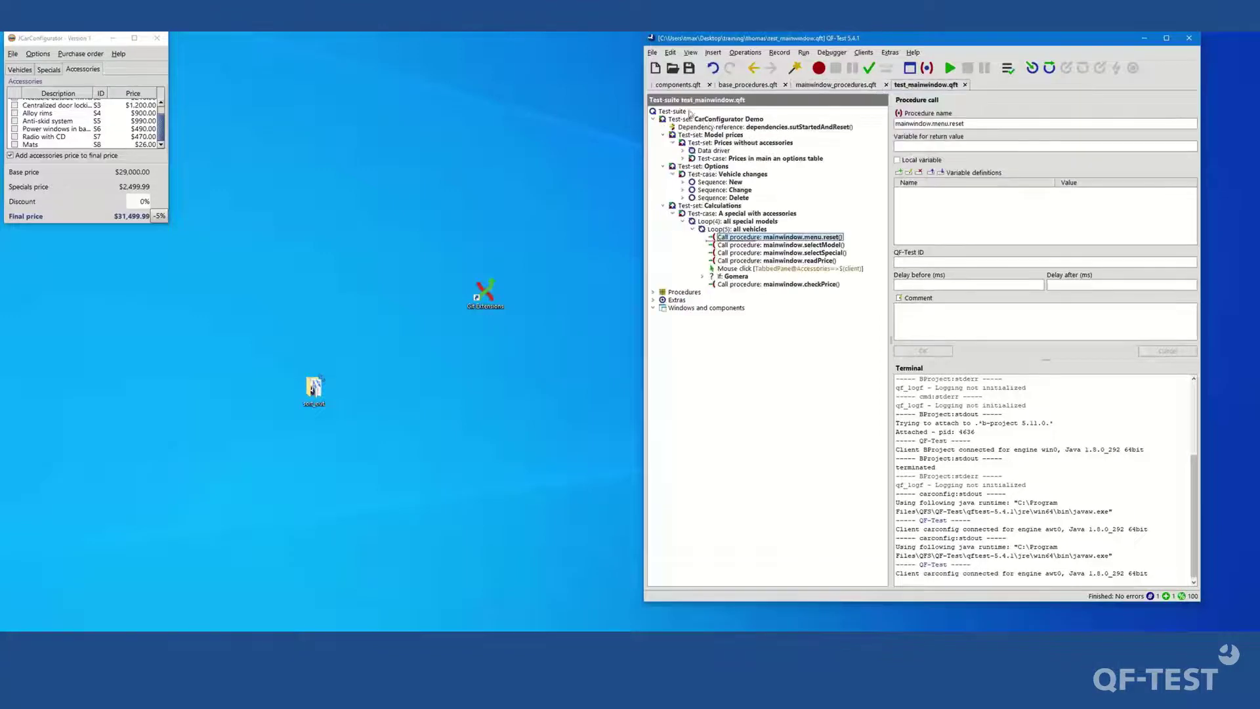
{"action": "left_click", "coordinate": [683, 112]}
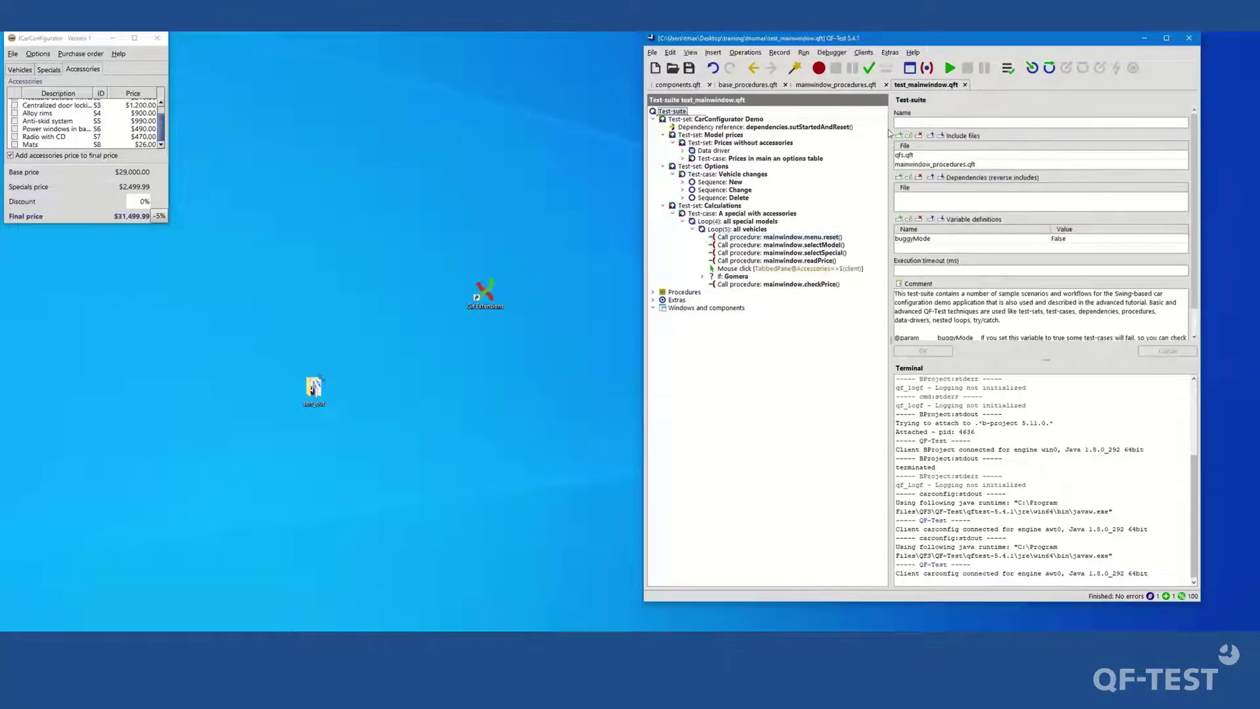
{"action": "left_click", "coordinate": [834, 85]}
{"action": "left_click", "coordinate": [762, 94]}
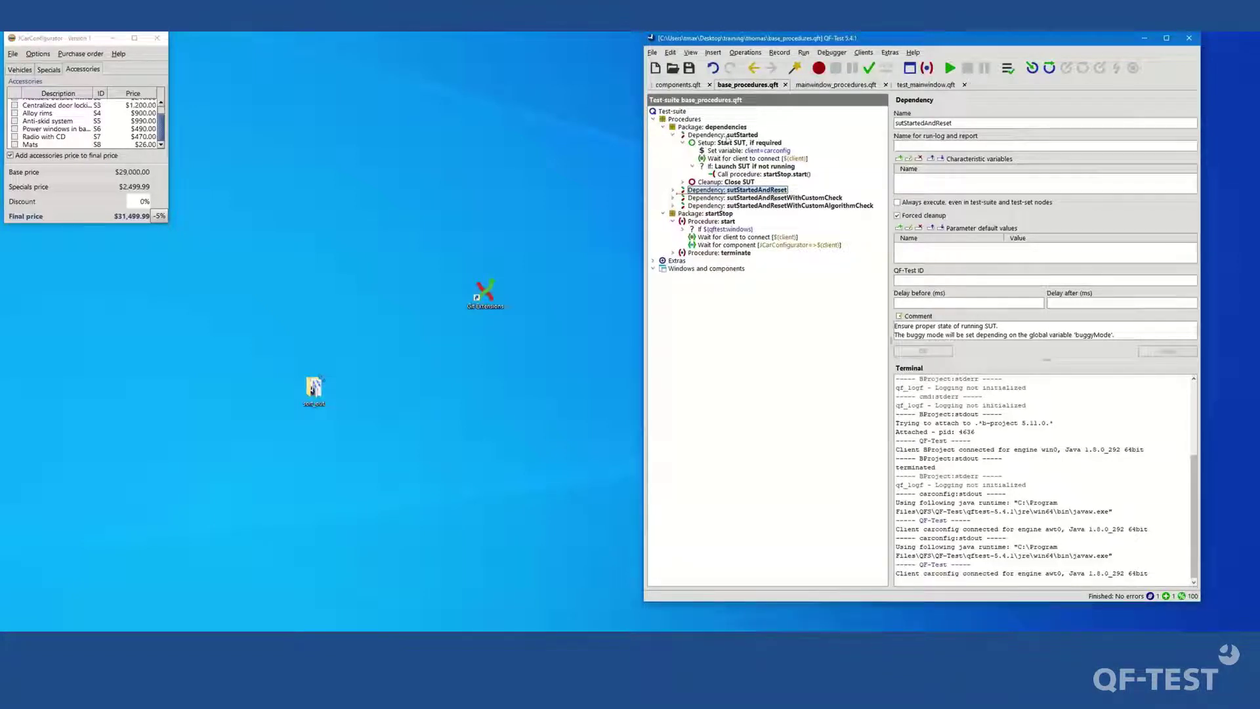
{"action": "double_click", "coordinate": [727, 136]}
{"action": "left_click", "coordinate": [920, 84]}
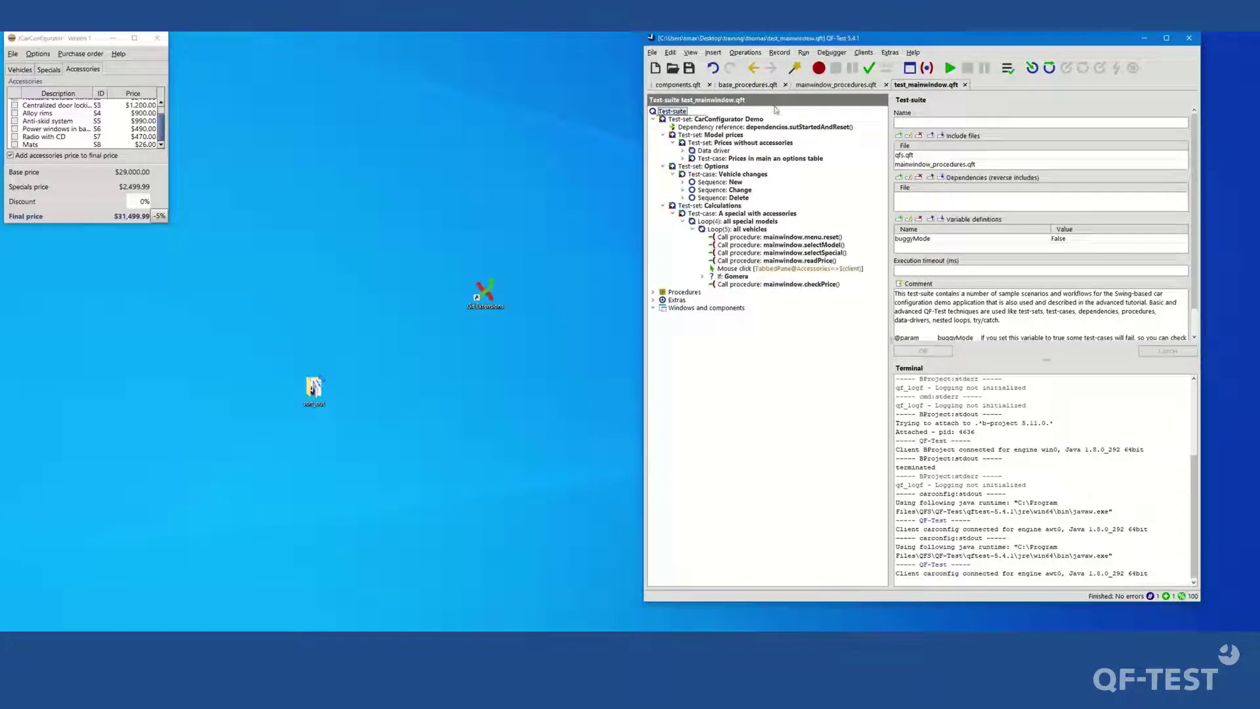
Rename the dependency sutStartedAndReset in base_procedures.qft to sutStartedAndResetForCarconfigurator, updating all references and showing the updated ones.
{"action": "left_click", "coordinate": [755, 88]}
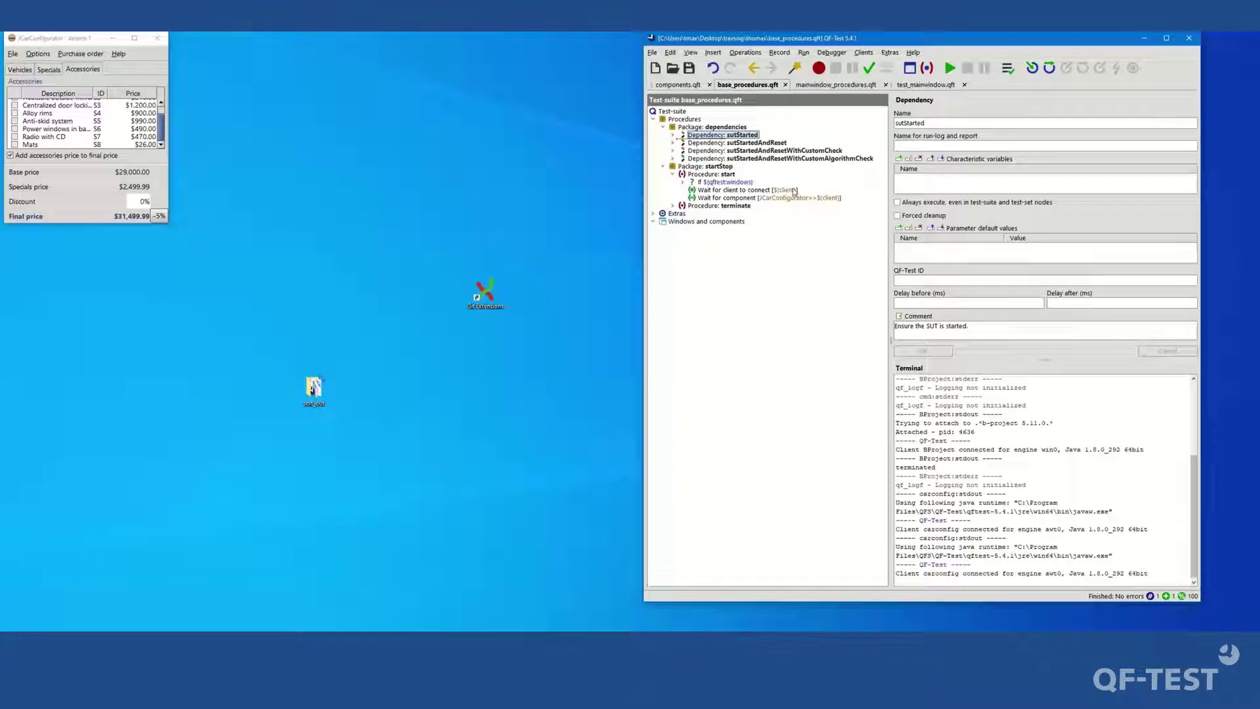
{"action": "key", "text": "Down"}
{"action": "left_click", "coordinate": [986, 125]}
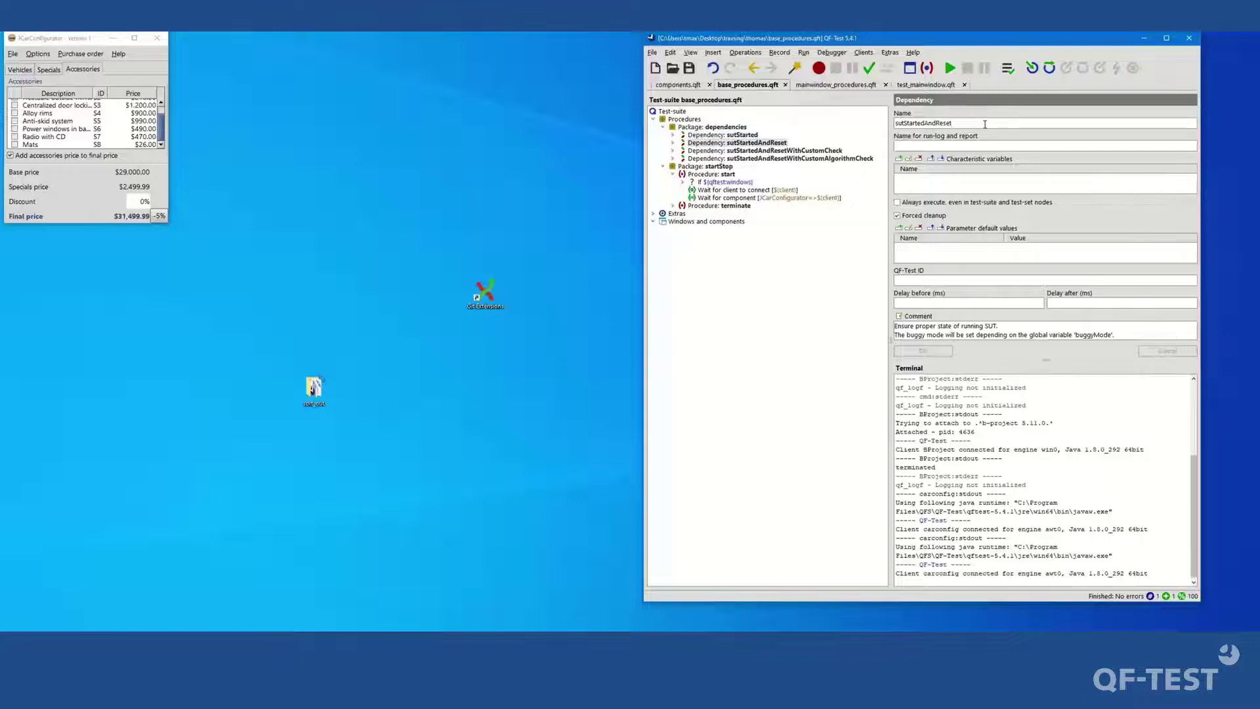
{"action": "type", "text": "ForCarconfigra"}
{"action": "key", "text": "BackSpace"}
{"action": "type", "text": "gurator"}
{"action": "left_click", "coordinate": [924, 352]}
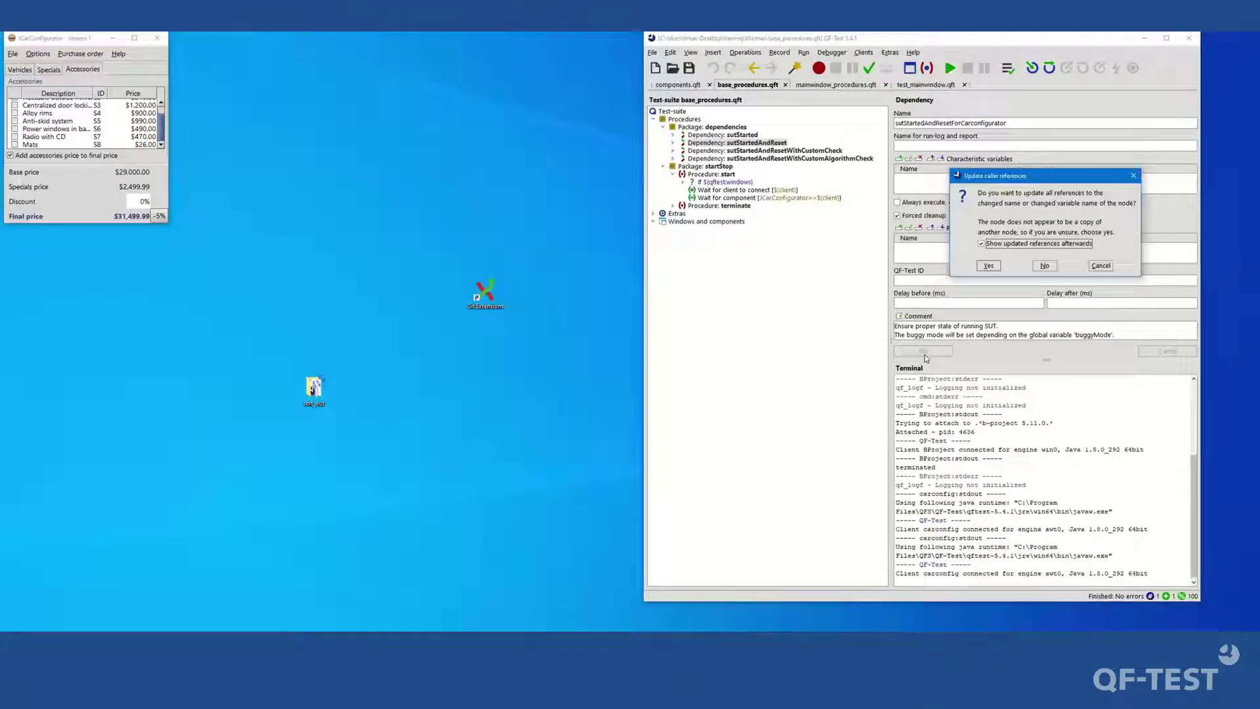
{"action": "left_click", "coordinate": [988, 266]}
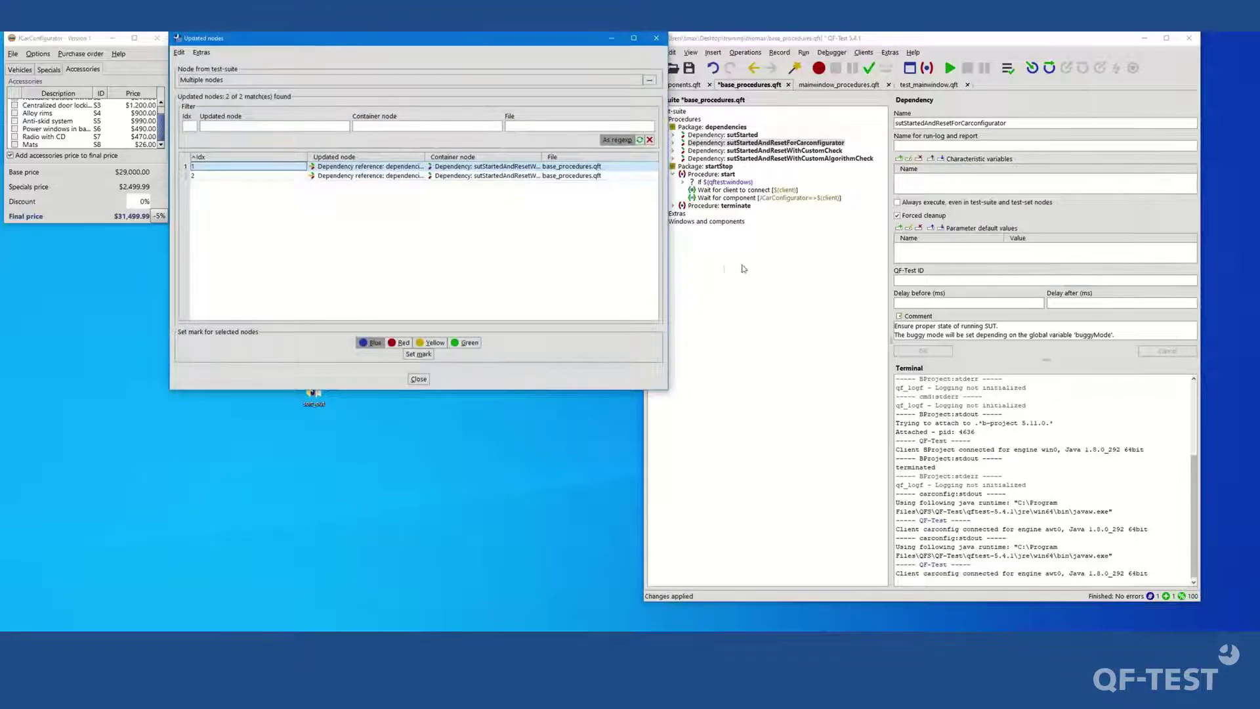
Inspect both updated dependency references in base_procedures.qft and compare them with the dependency reference of the CarConfigurator Demo test-set in test_mainwindow.qft.
{"action": "left_click", "coordinate": [502, 169]}
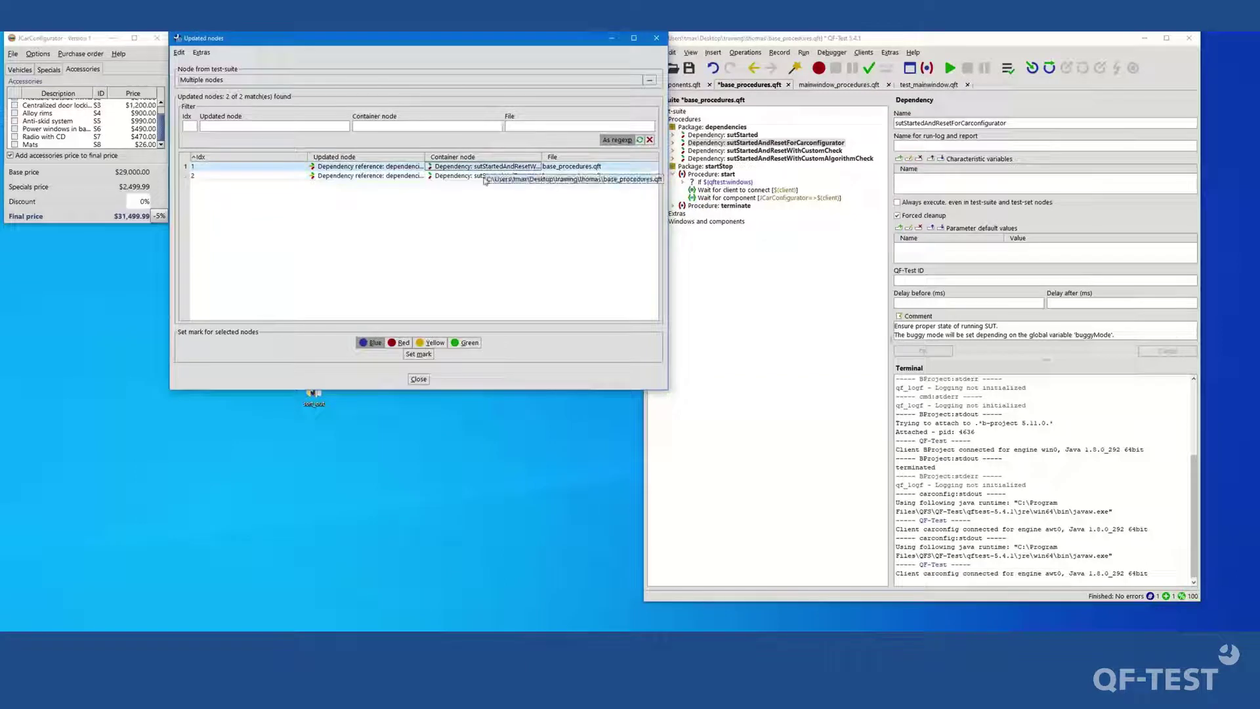
{"action": "left_click", "coordinate": [502, 177]}
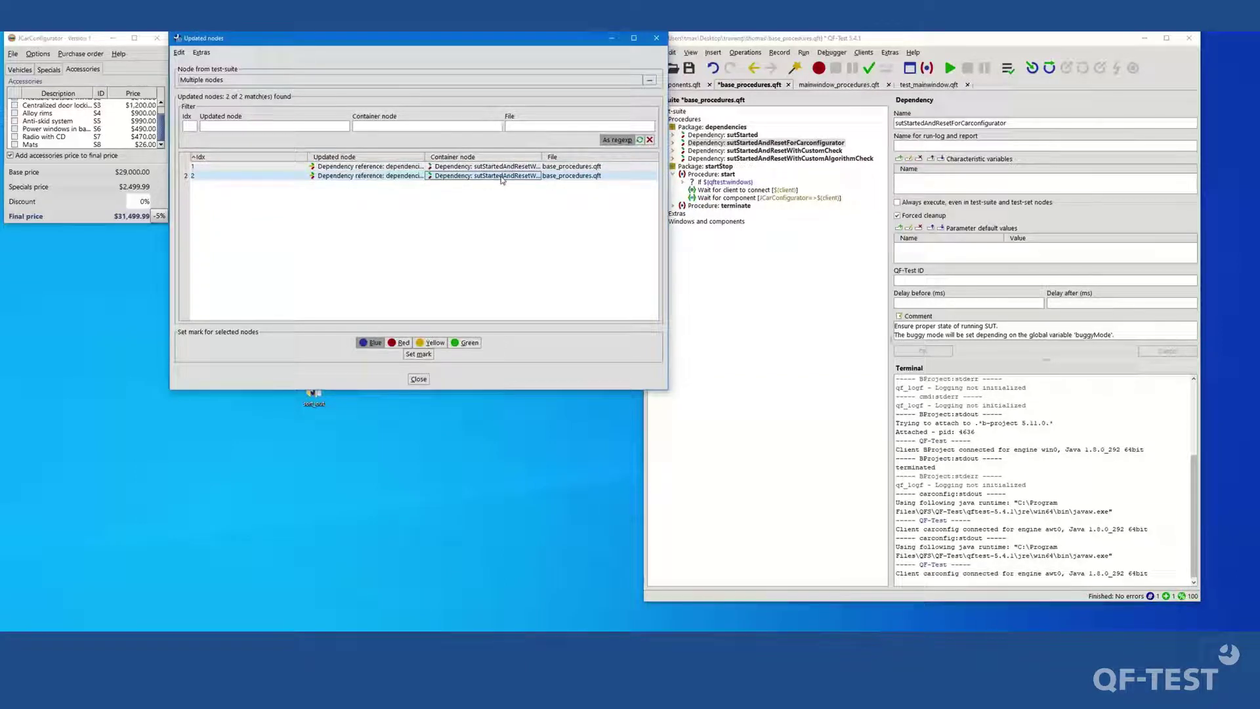
{"action": "left_click", "coordinate": [501, 168]}
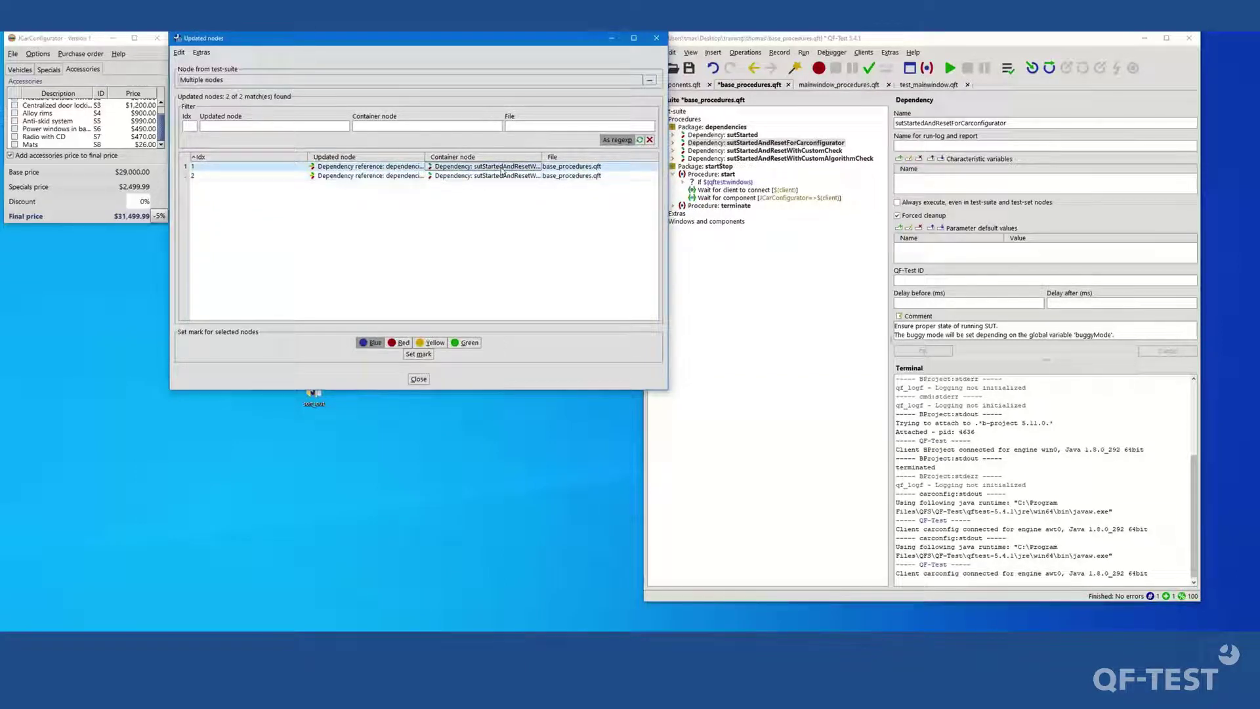
{"action": "double_click", "coordinate": [502, 171]}
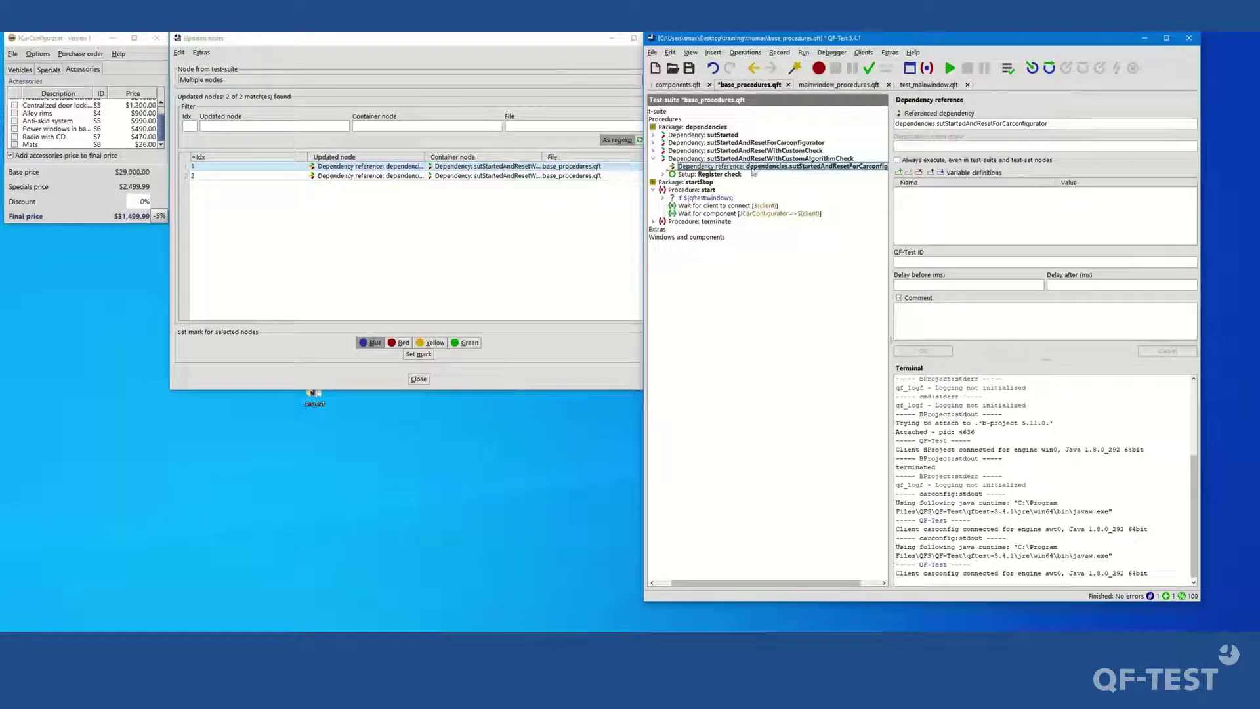
{"action": "double_click", "coordinate": [520, 176]}
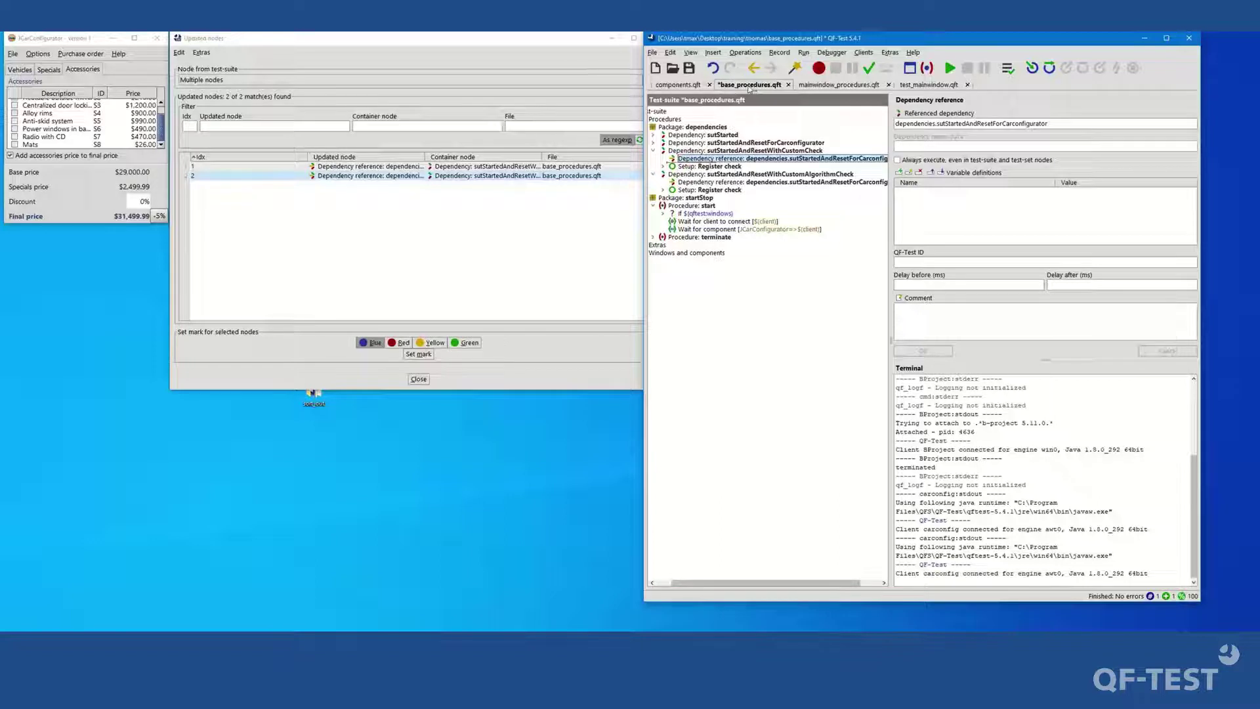
{"action": "left_click", "coordinate": [916, 86]}
{"action": "left_click", "coordinate": [800, 128]}
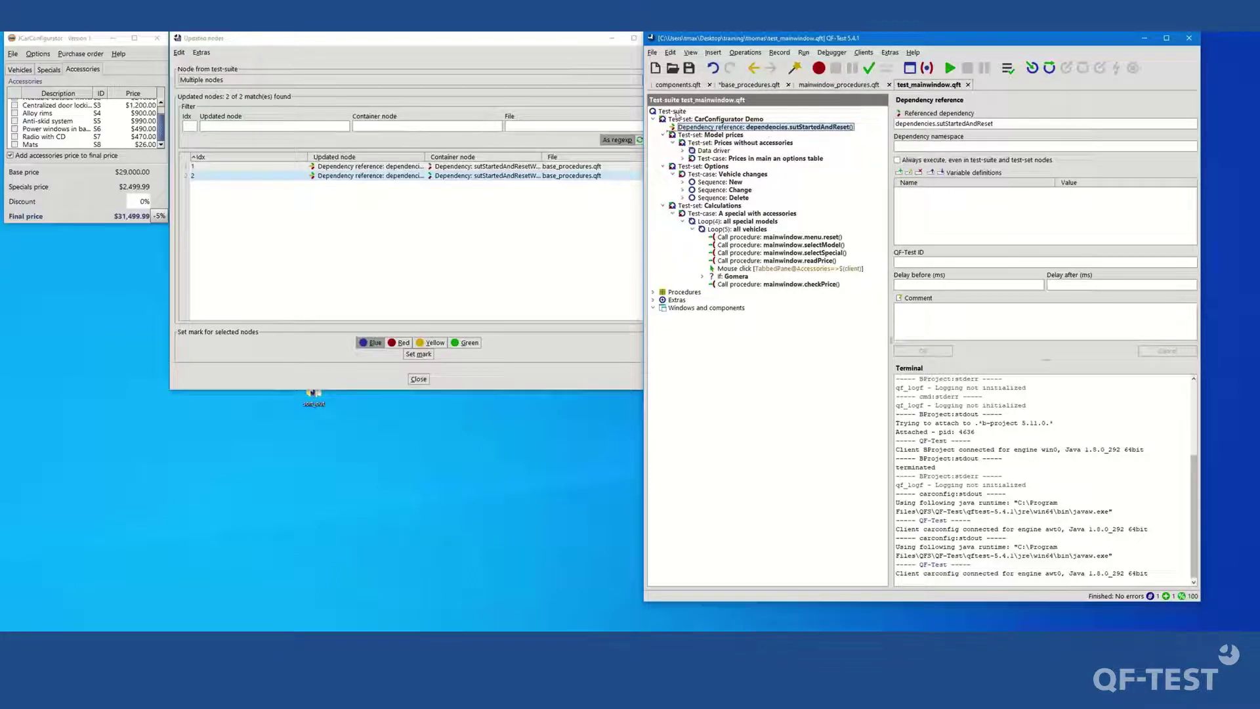
Review the include files of test_mainwindow.qft, save base_procedures.qft and show the properties of its Test-suite node.
{"action": "left_click", "coordinate": [675, 111]}
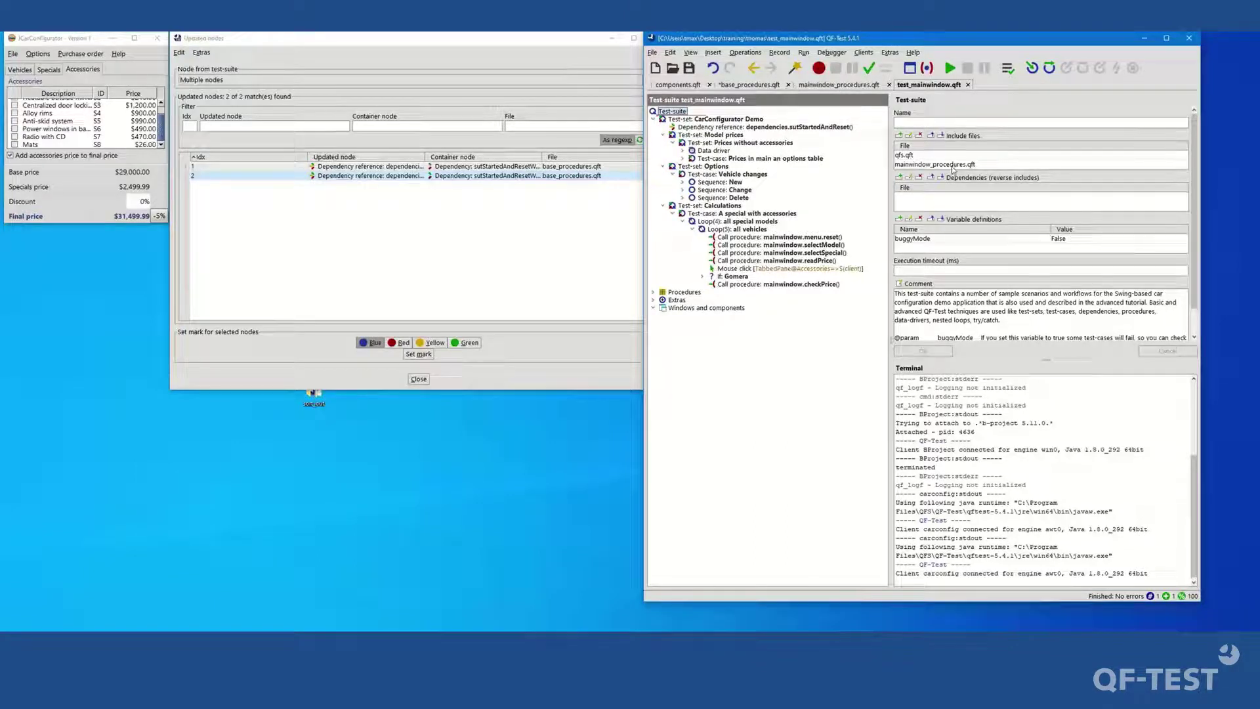
{"action": "left_click", "coordinate": [749, 84]}
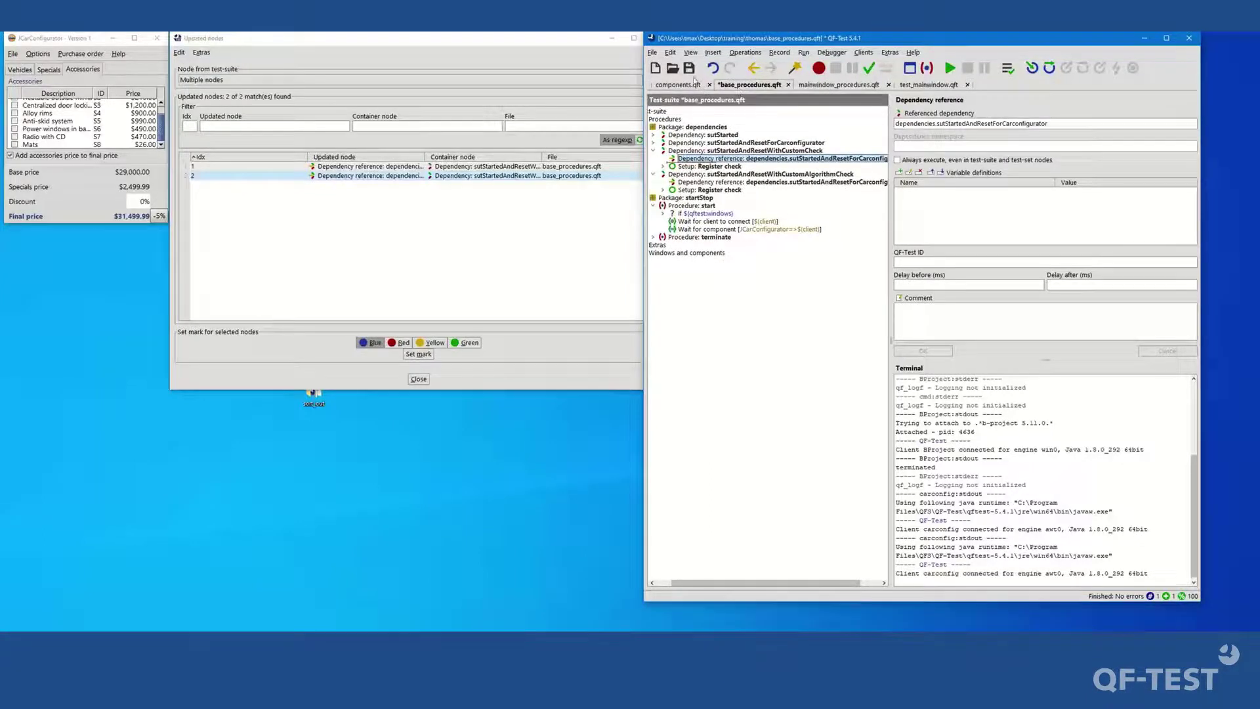
{"action": "left_click", "coordinate": [690, 68]}
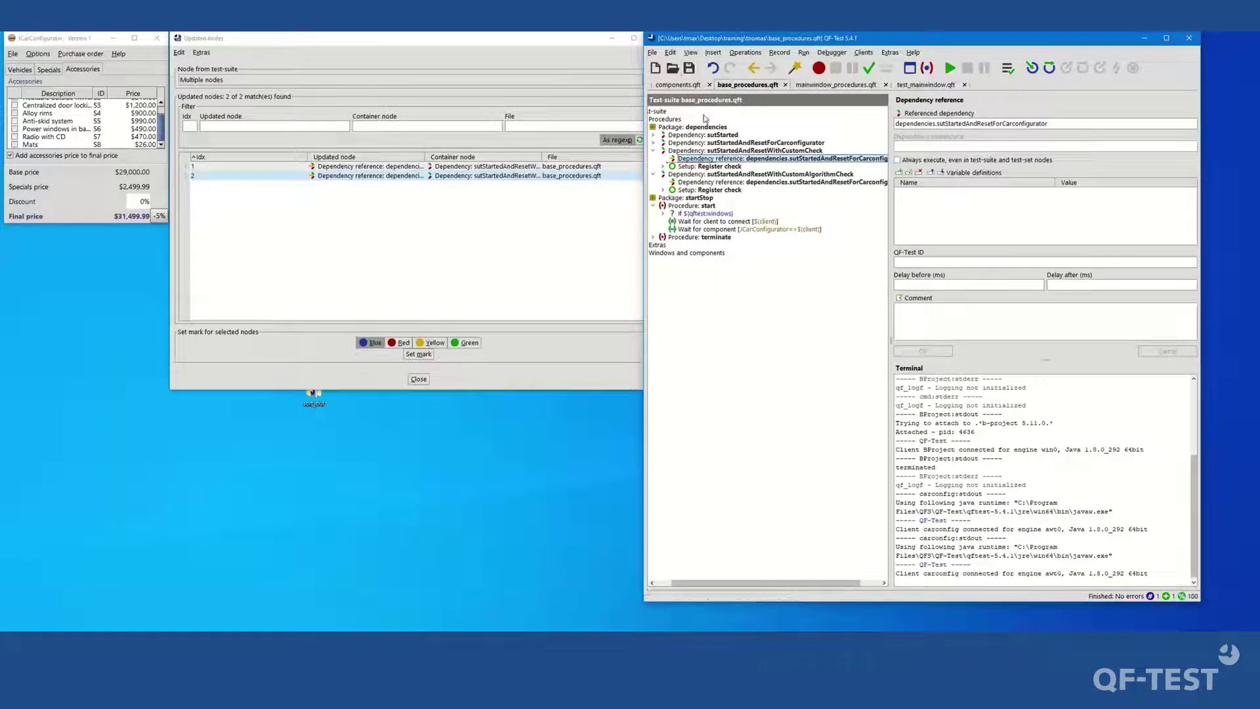
{"action": "left_click", "coordinate": [663, 112]}
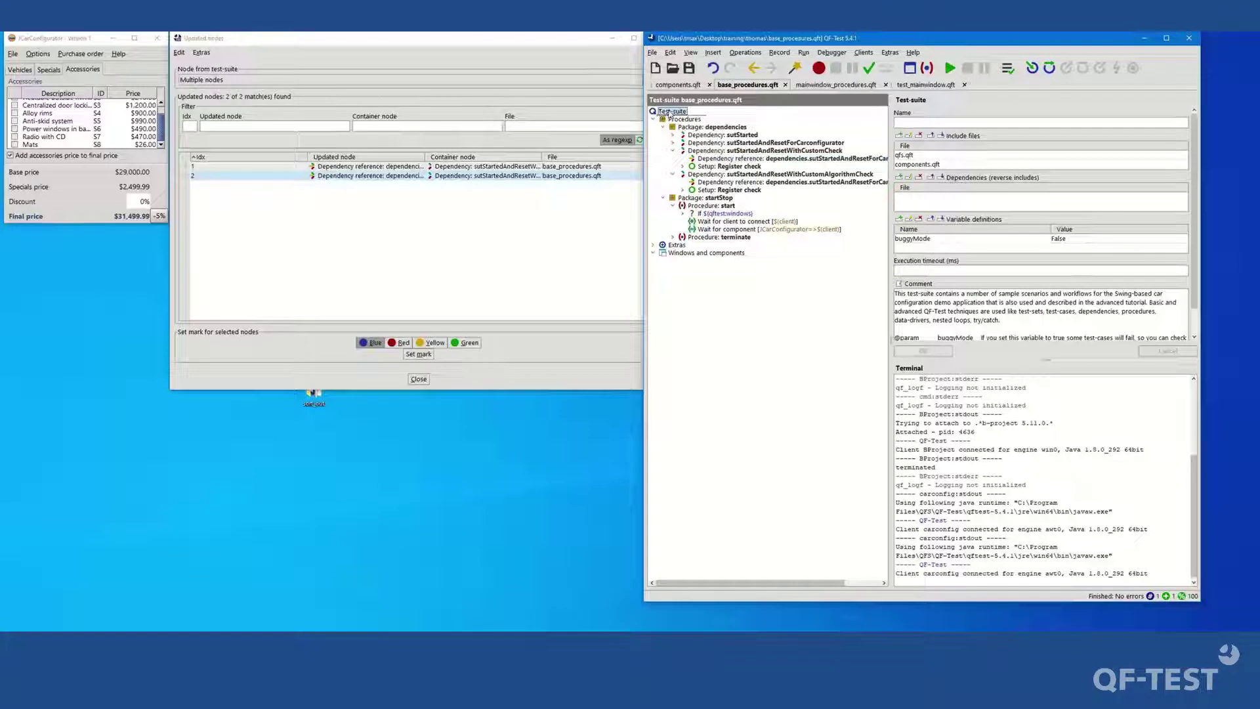
{"action": "left_click", "coordinate": [963, 199]}
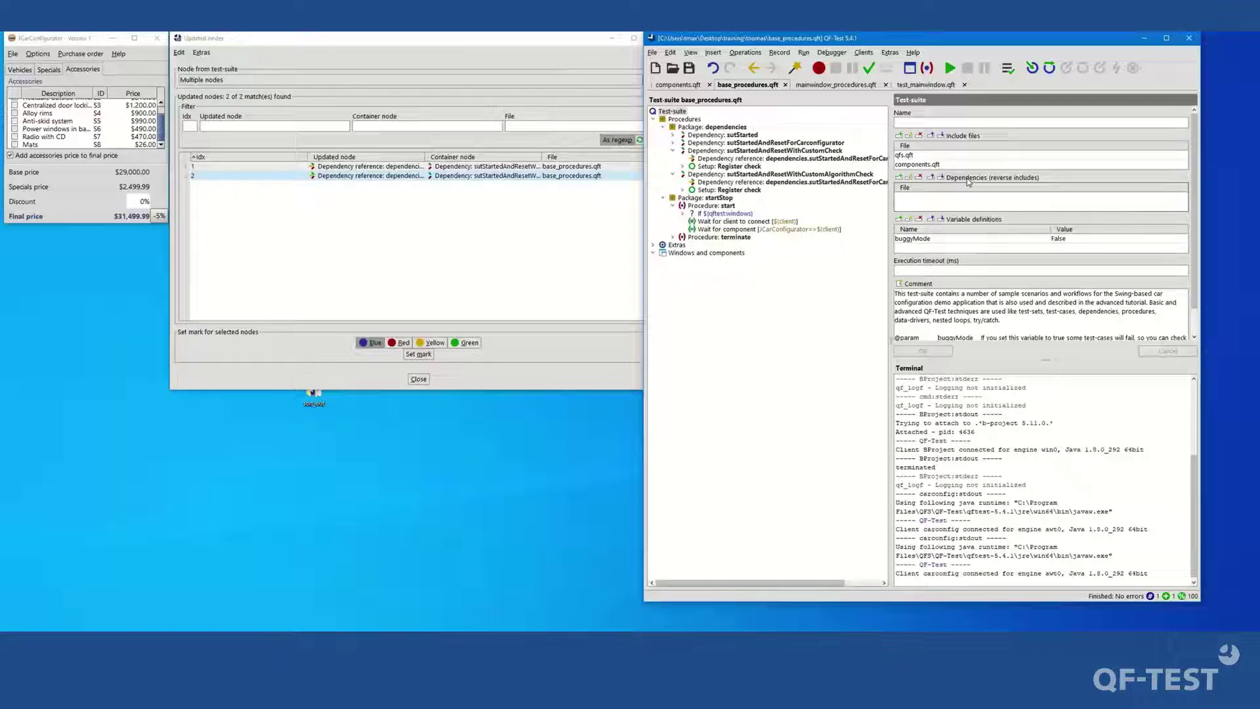
{"action": "left_click", "coordinate": [899, 178]}
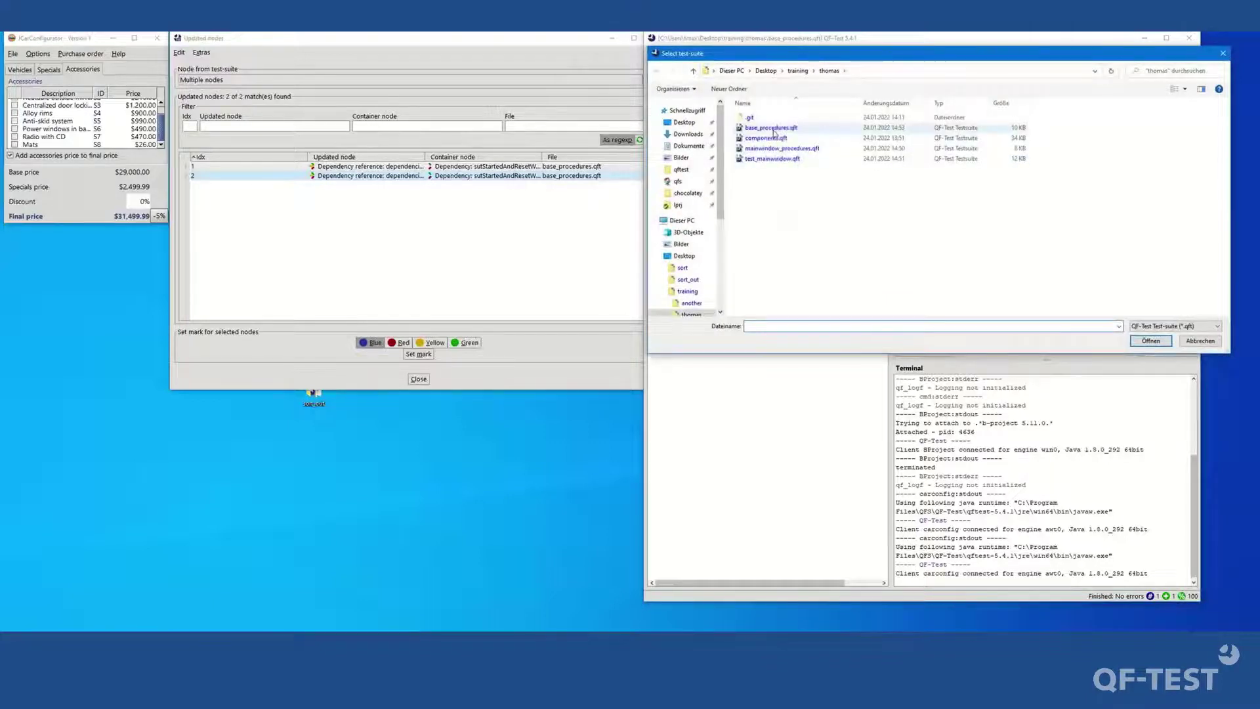
{"action": "left_click", "coordinate": [779, 149]}
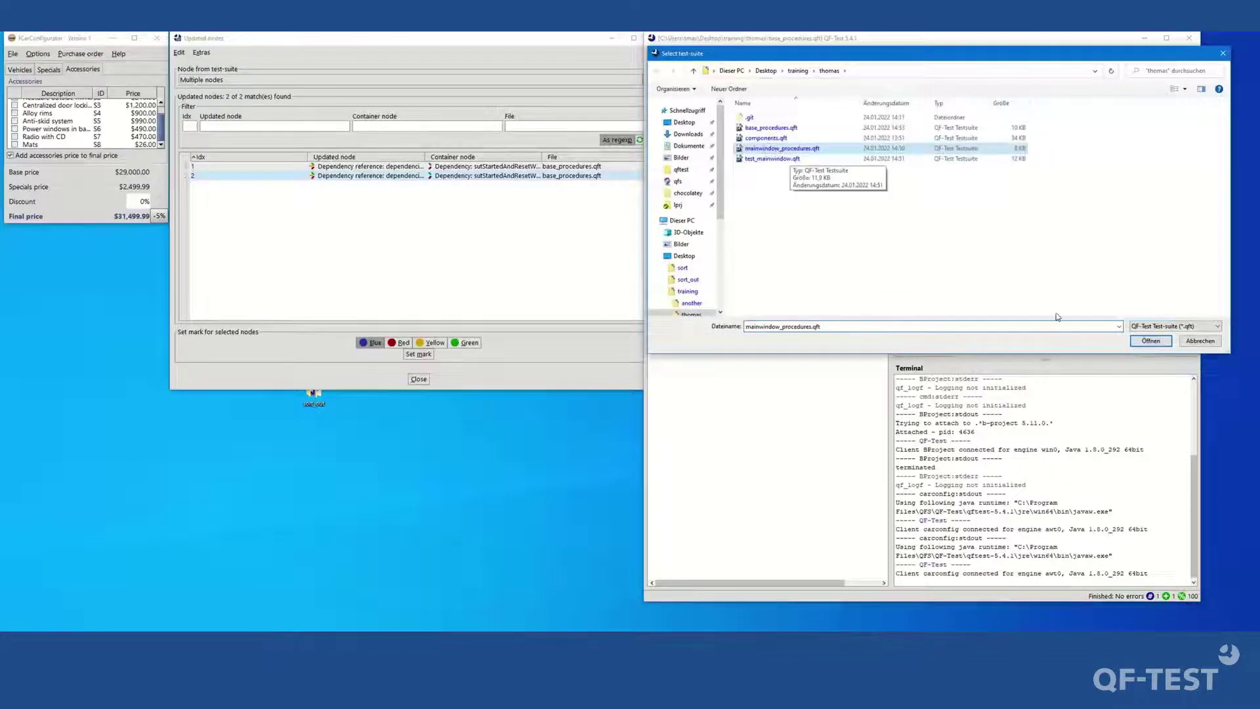
{"action": "left_click", "coordinate": [791, 159]}
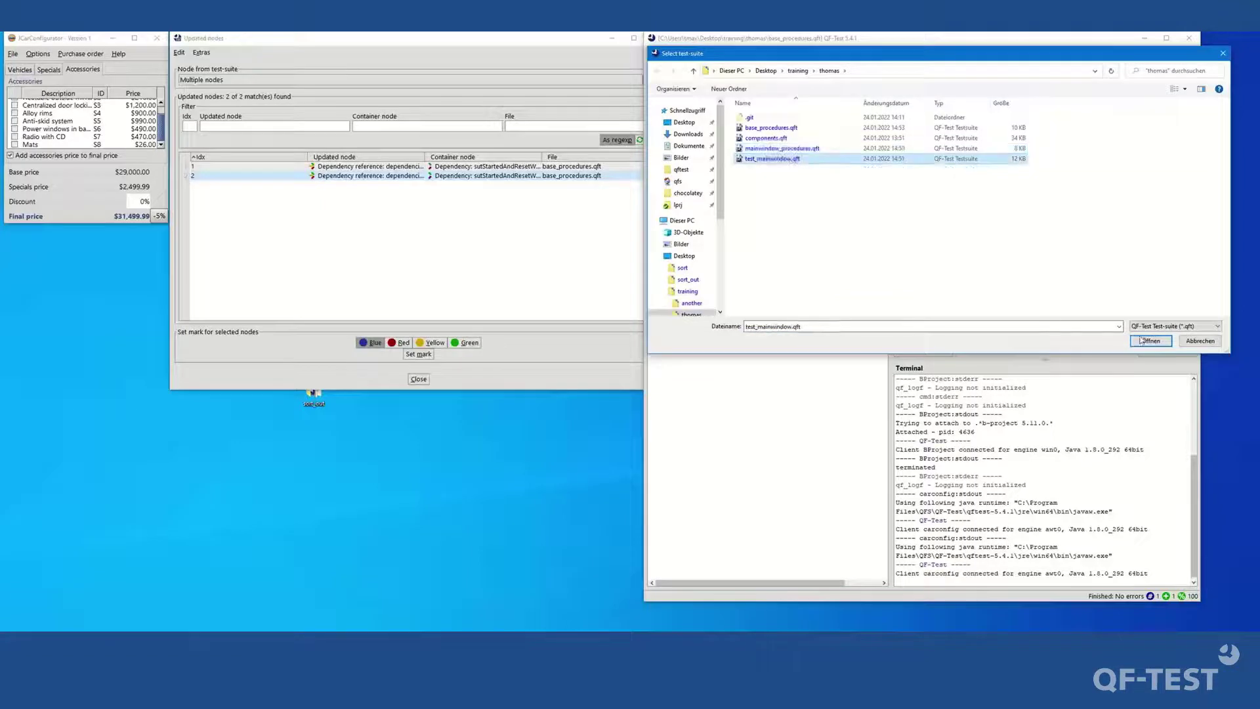
{"action": "left_click", "coordinate": [1143, 341]}
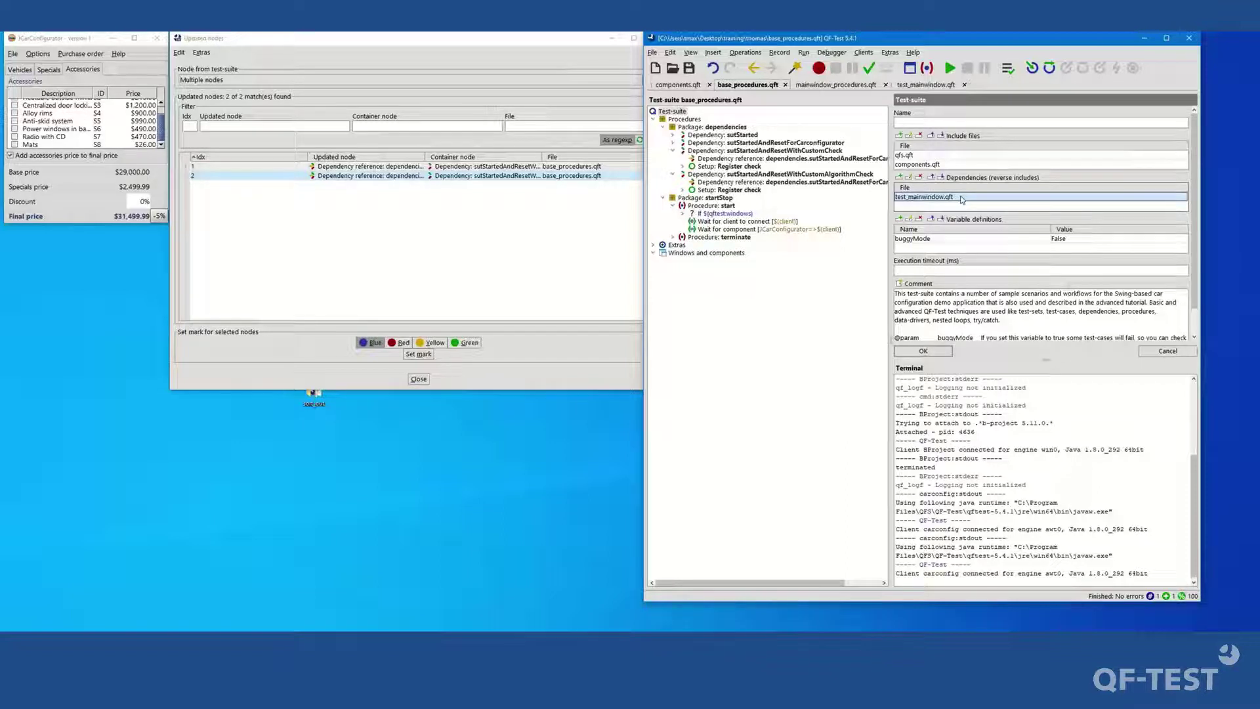
{"action": "left_click", "coordinate": [713, 69]}
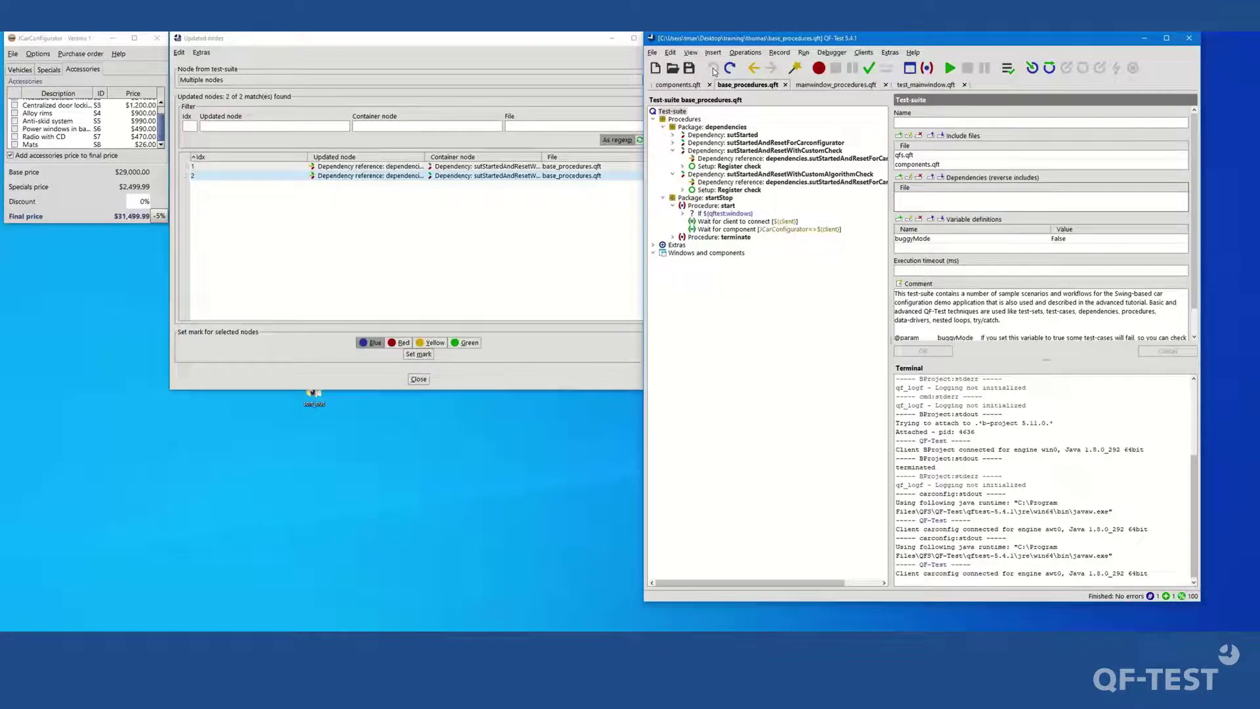
Close the updated nodes list, add test_mainwindow.qft to the dependencies (reverse includes) of base_procedures.qft, and save the suite.
{"action": "left_click", "coordinate": [415, 379]}
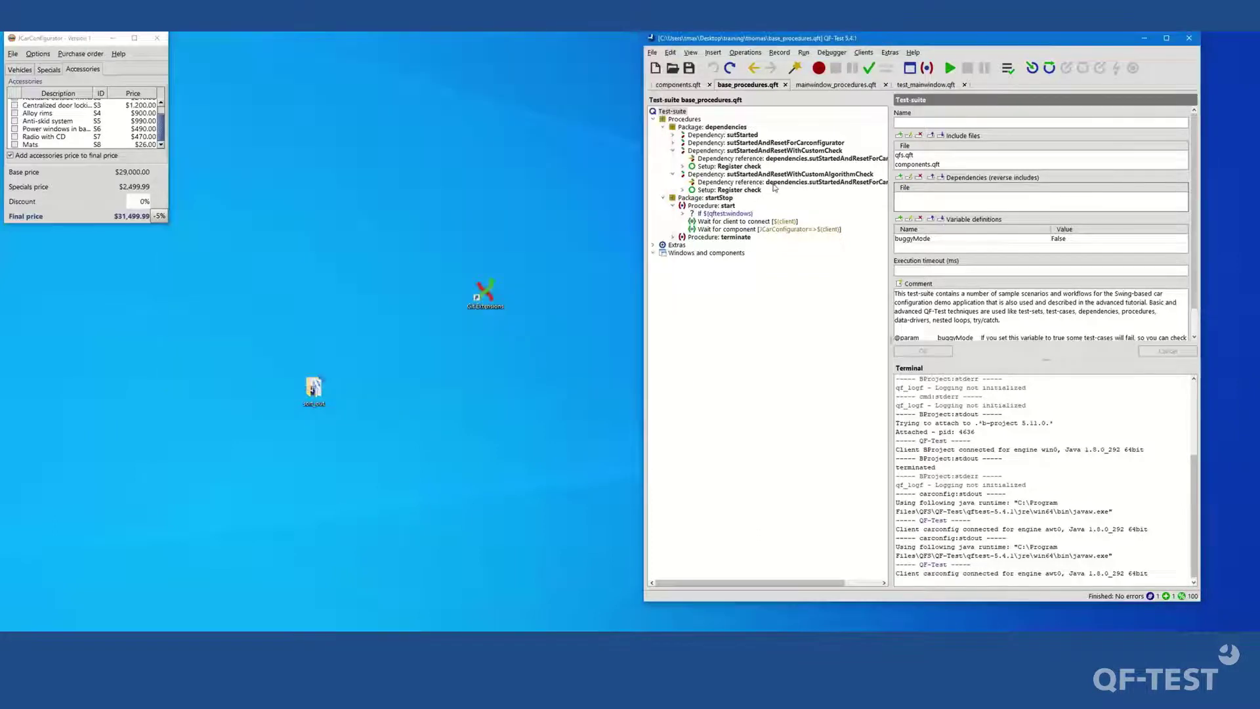
{"action": "left_click", "coordinate": [659, 112]}
{"action": "double_click", "coordinate": [912, 197]}
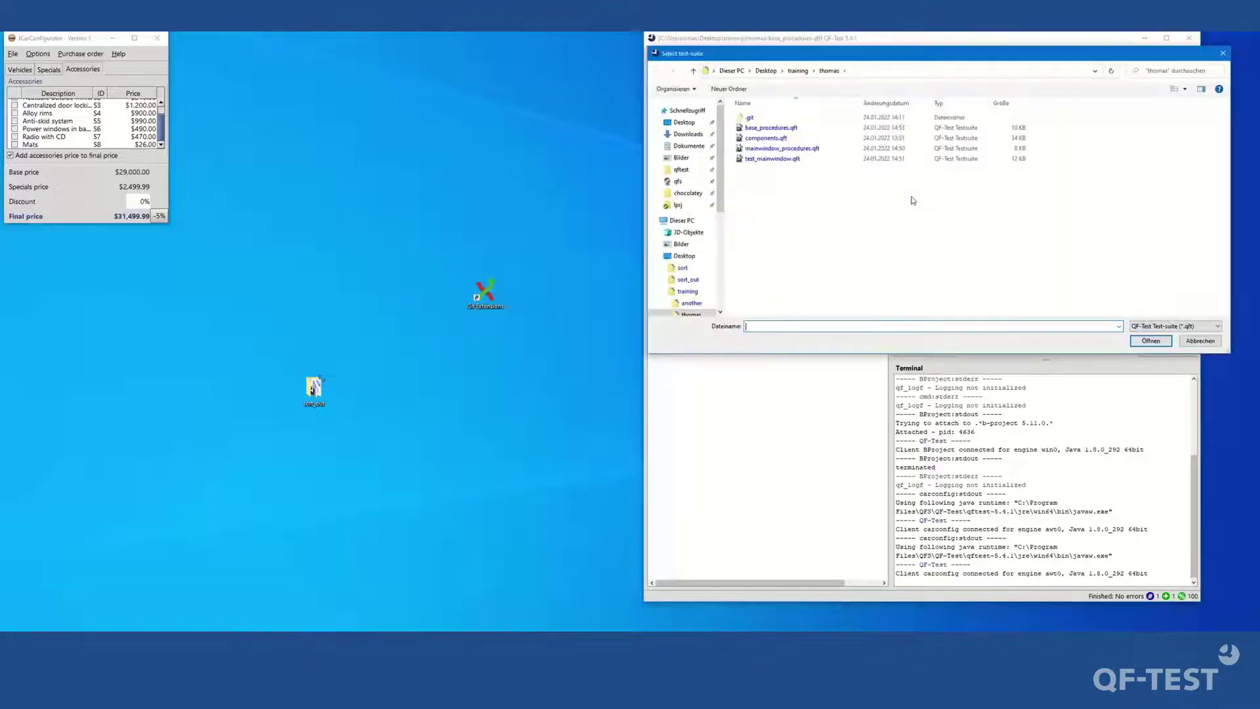
{"action": "left_click", "coordinate": [756, 159]}
{"action": "left_click", "coordinate": [1151, 341]}
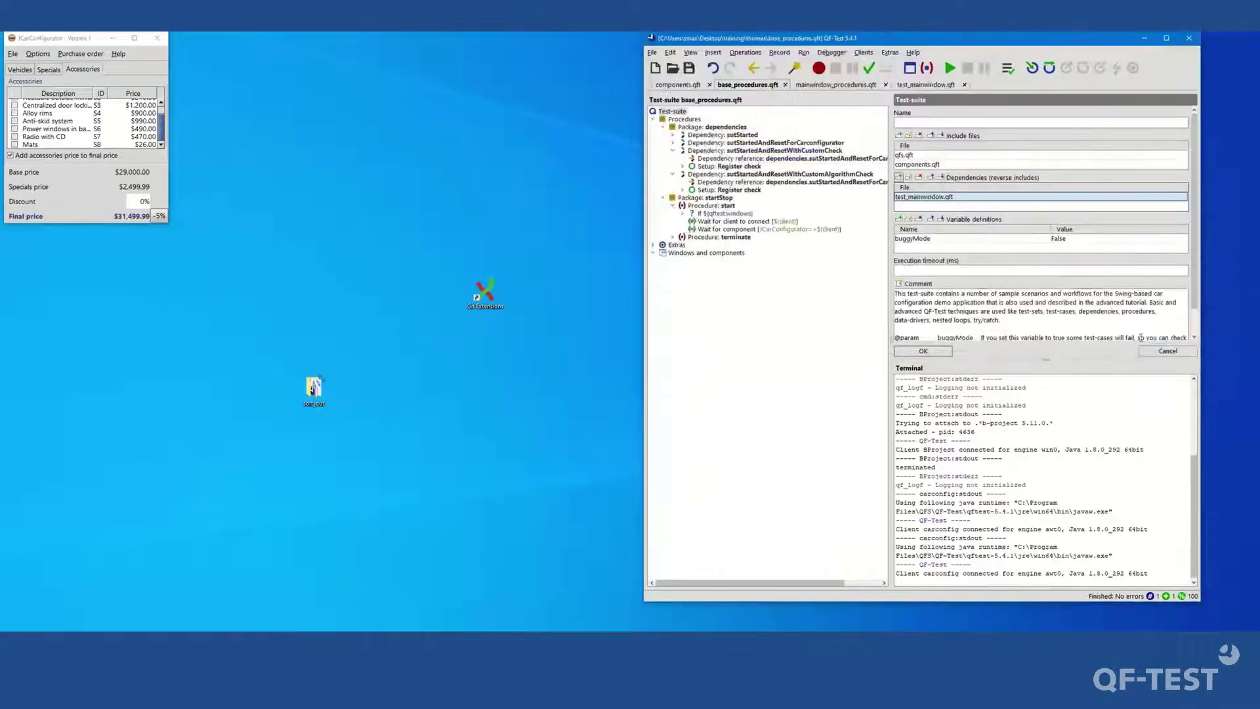
{"action": "left_click", "coordinate": [923, 350]}
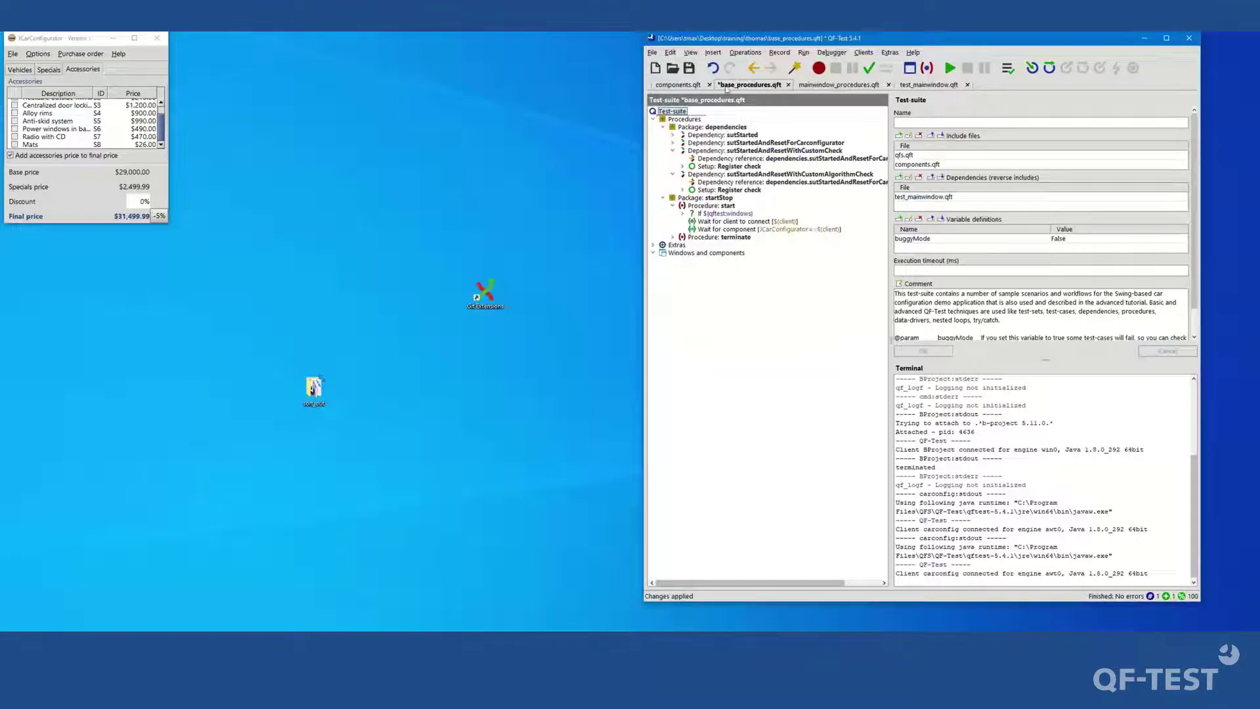
{"action": "left_click", "coordinate": [690, 68]}
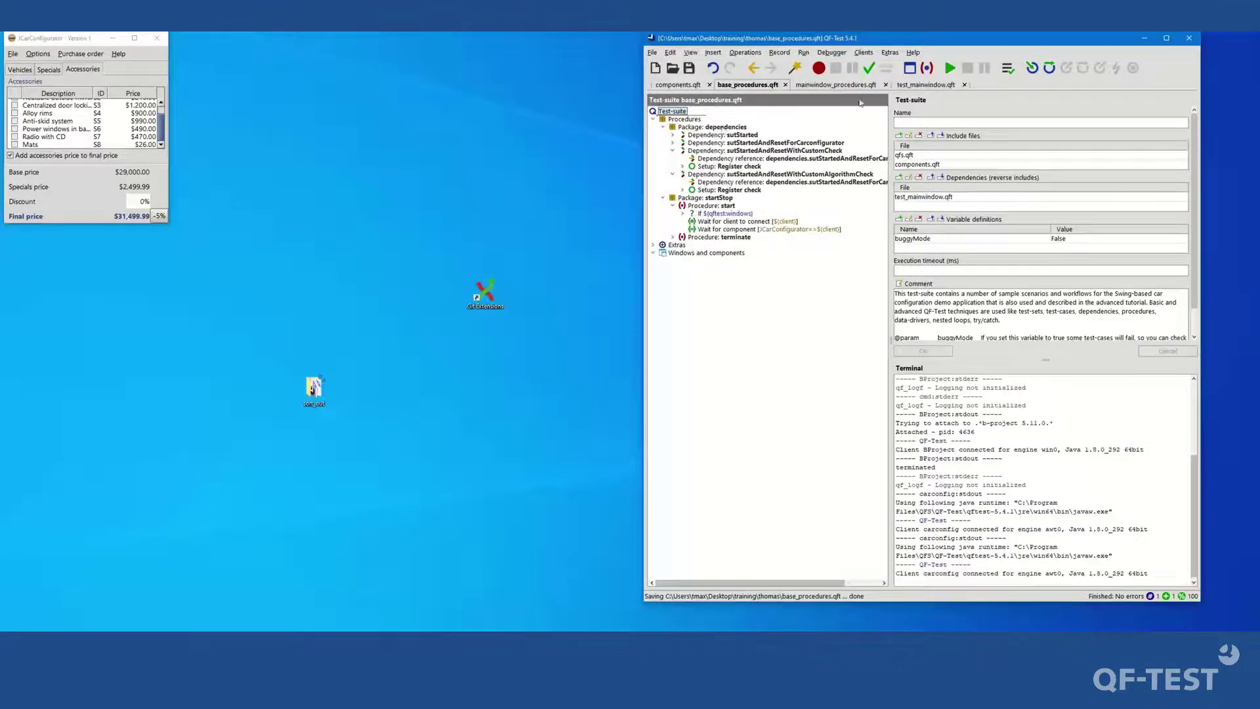
Set the dependency reference inside sutStartedAndResetWithCustomCheck in base_procedures.qft to dependencies.sutStartedAndReset, matching the reference in test_mainwindow.qft.
{"action": "left_click", "coordinate": [929, 85]}
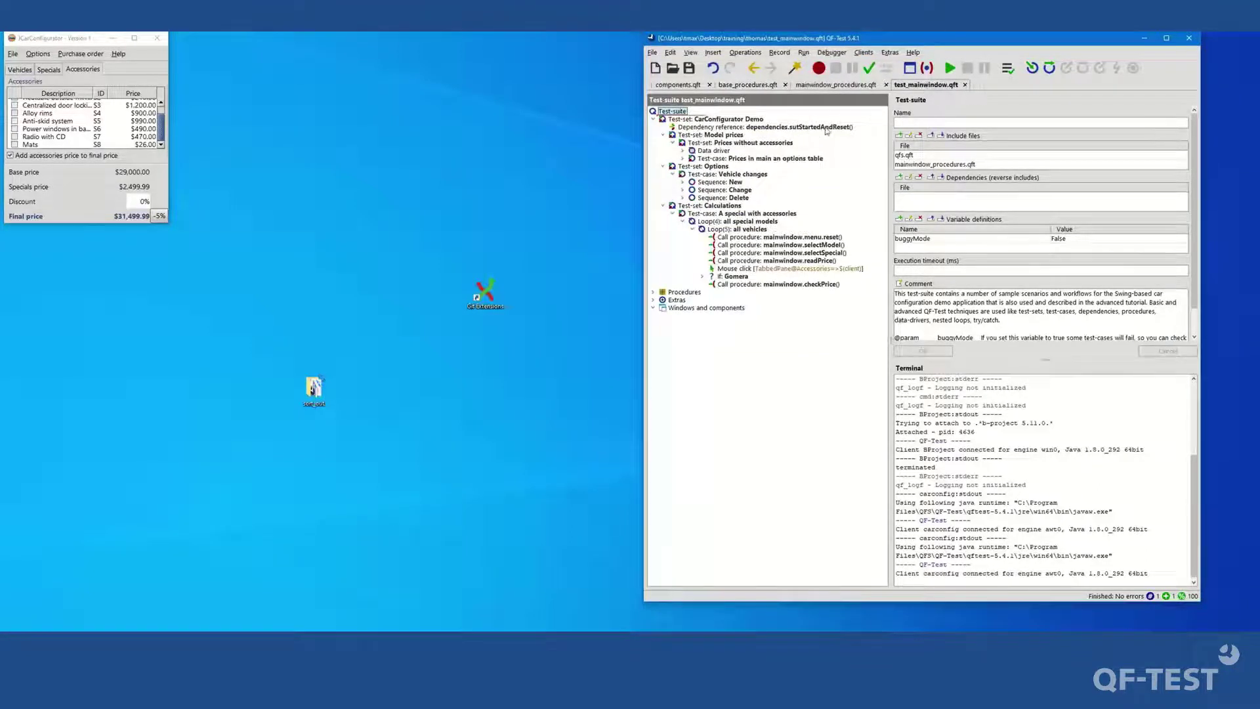
{"action": "left_click", "coordinate": [764, 85]}
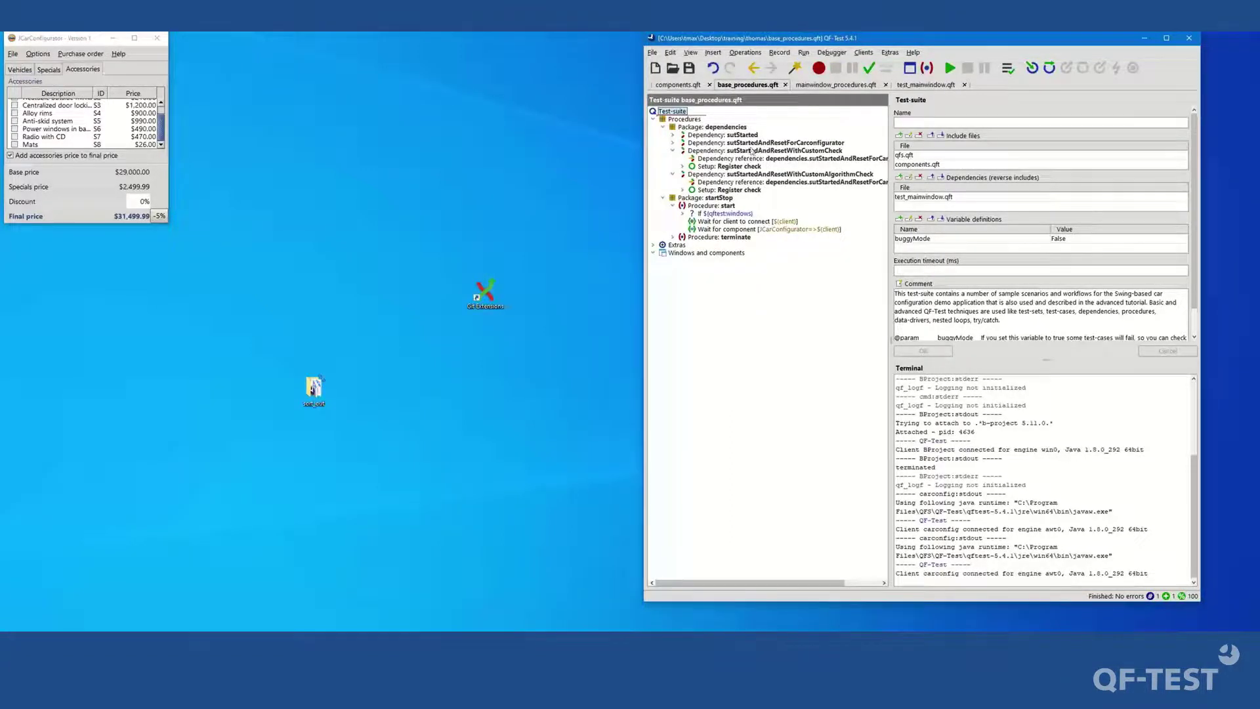
{"action": "left_click", "coordinate": [765, 144]}
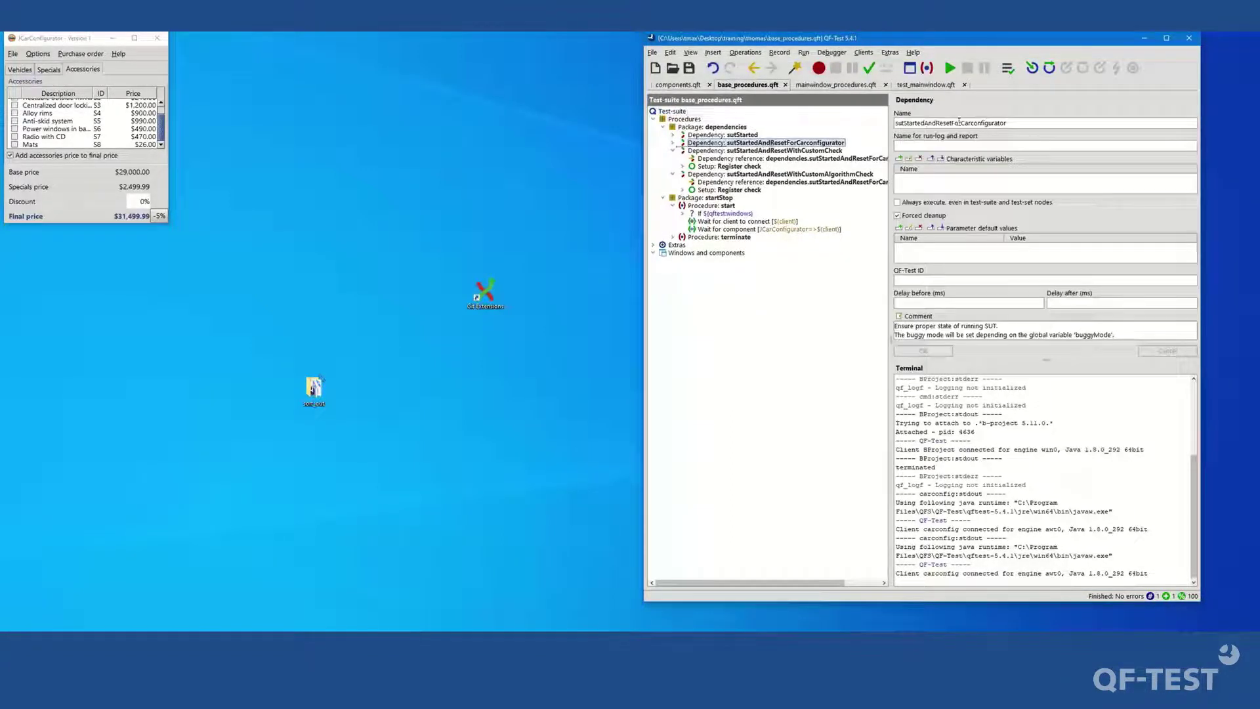
{"action": "key", "text": "Down"}
{"action": "key", "text": "Down"}
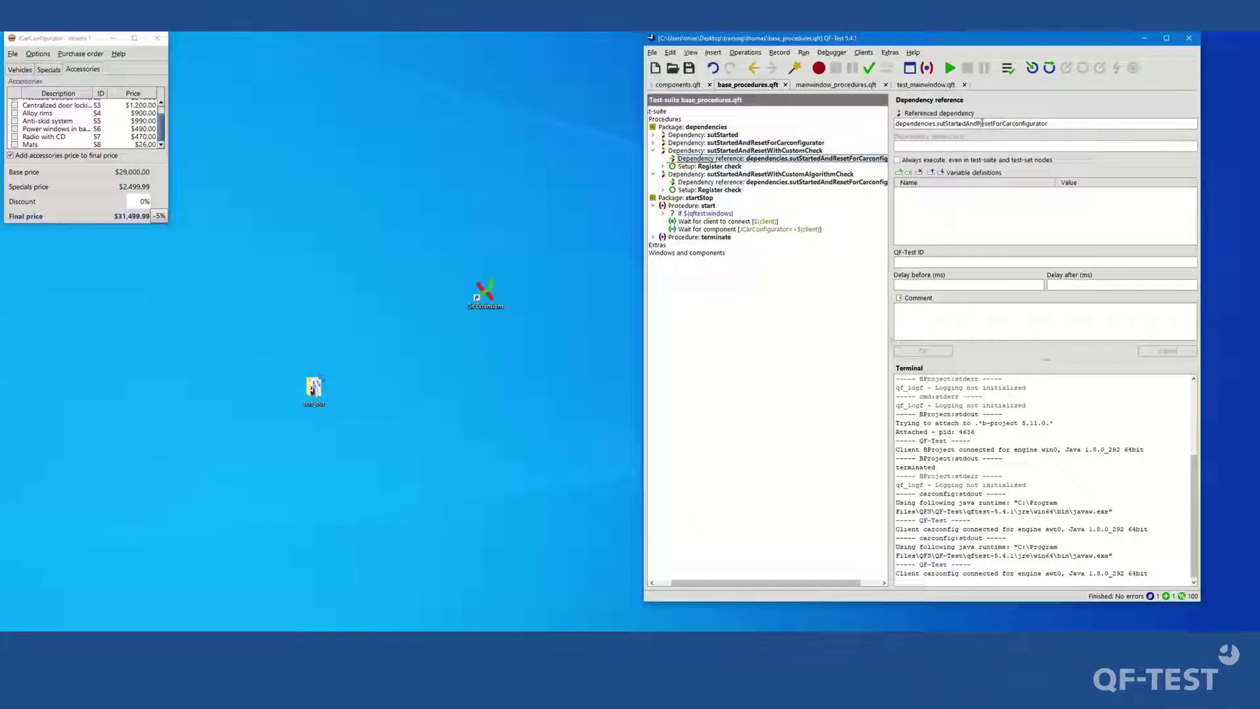
{"action": "left_click", "coordinate": [1110, 125]}
{"action": "key", "text": "BackSpace"}
{"action": "key", "text": "BackSpace"}
{"action": "key", "text": "BackSpace"}
{"action": "key", "text": "BackSpace"}
{"action": "key", "text": "BackSpace"}
{"action": "key", "text": "BackSpace"}
{"action": "key", "text": "BackSpace"}
{"action": "key", "text": "BackSpace"}
{"action": "key", "text": "BackSpace"}
{"action": "key", "text": "BackSpace"}
{"action": "key", "text": "BackSpace"}
{"action": "key", "text": "BackSpace"}
{"action": "key", "text": "BackSpace"}
{"action": "key", "text": "BackSpace"}
{"action": "key", "text": "BackSpace"}
{"action": "key", "text": "BackSpace"}
{"action": "key", "text": "BackSpace"}
{"action": "key", "text": "BackSpace"}
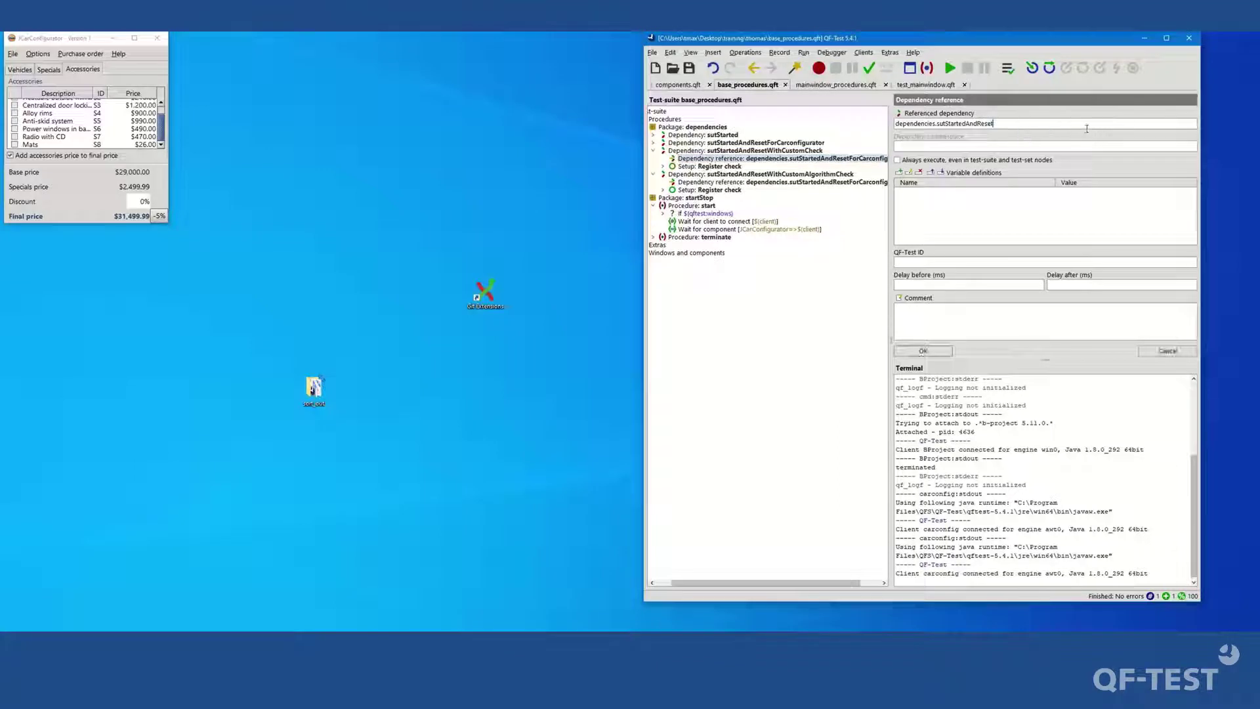
{"action": "left_click", "coordinate": [945, 351]}
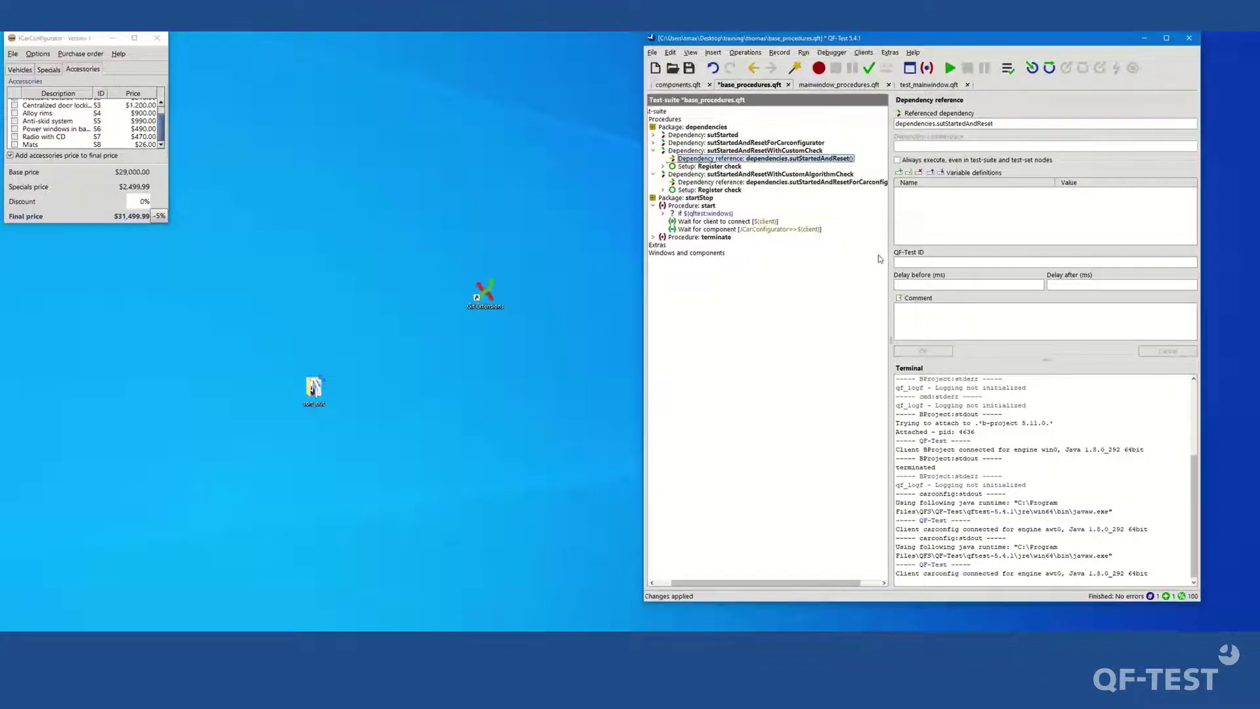
Set the dependency reference inside sutStartedAndResetWithCustomAlgorithmCheck to dependencies.sutStartedAndReset.
{"action": "left_click", "coordinate": [833, 184]}
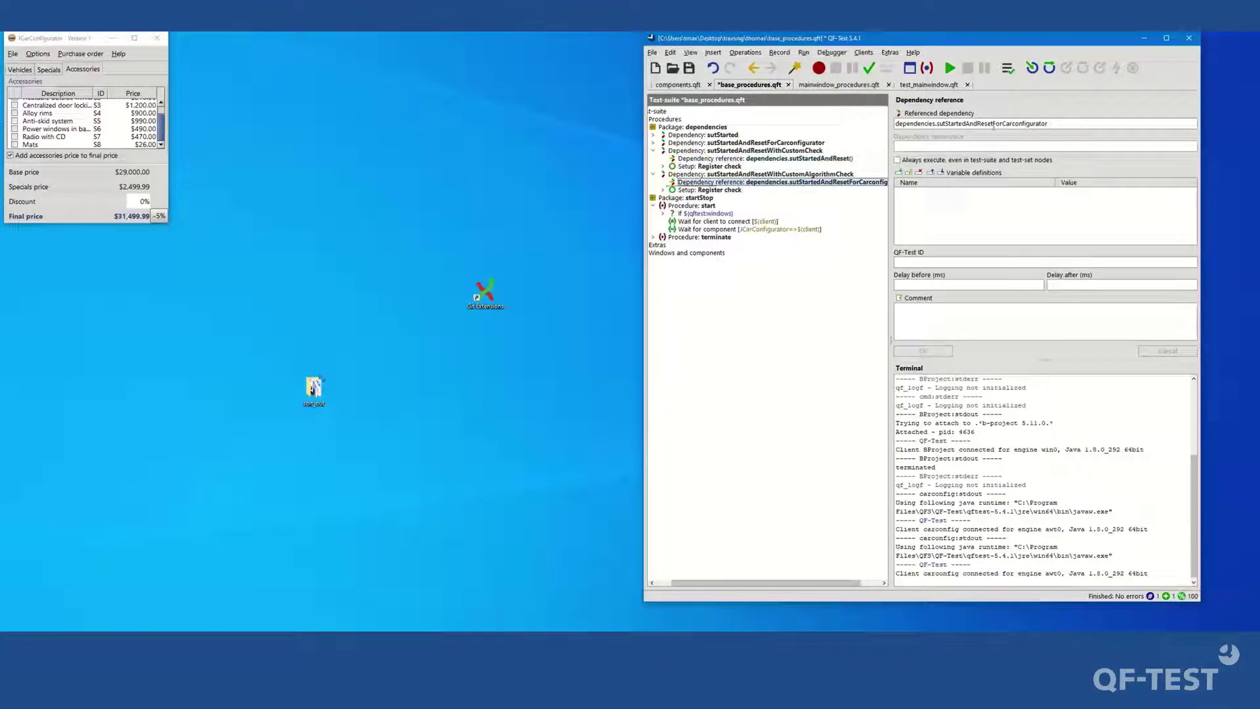
{"action": "left_click", "coordinate": [1084, 125]}
{"action": "key", "text": "BackSpace"}
{"action": "key", "text": "BackSpace"}
{"action": "key", "text": "BackSpace"}
{"action": "key", "text": "BackSpace"}
{"action": "key", "text": "BackSpace"}
{"action": "key", "text": "BackSpace"}
{"action": "key", "text": "BackSpace"}
{"action": "key", "text": "BackSpace"}
{"action": "key", "text": "BackSpace"}
{"action": "key", "text": "BackSpace"}
{"action": "key", "text": "BackSpace"}
{"action": "key", "text": "BackSpace"}
{"action": "key", "text": "BackSpace"}
{"action": "key", "text": "BackSpace"}
{"action": "key", "text": "BackSpace"}
{"action": "key", "text": "BackSpace"}
{"action": "key", "text": "BackSpace"}
{"action": "key", "text": "BackSpace"}
{"action": "key", "text": "Return"}
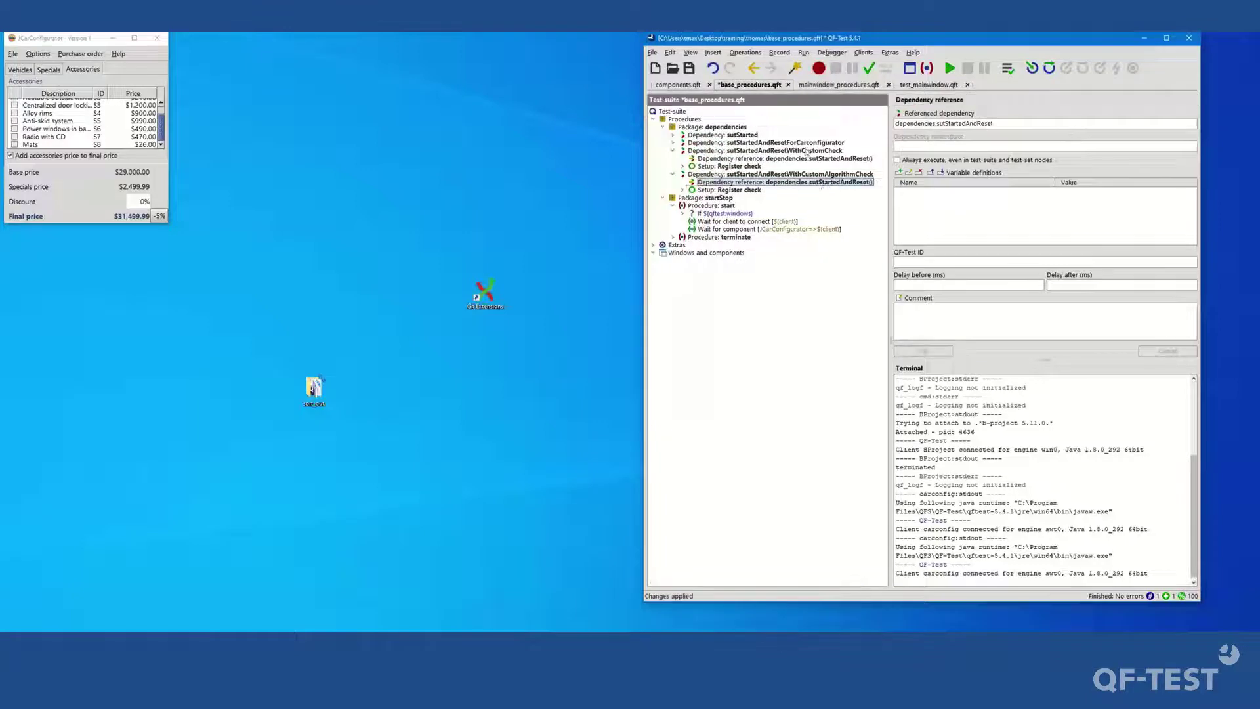
Rename the dependency sutStartedAndResetForCarconfigurator to sutStartedAndReset without updating references, trace the reference from test_mainwindow.qft to it, and save base_procedures.qft.
{"action": "key", "text": "ctrl+p"}
{"action": "left_click", "coordinate": [955, 122]}
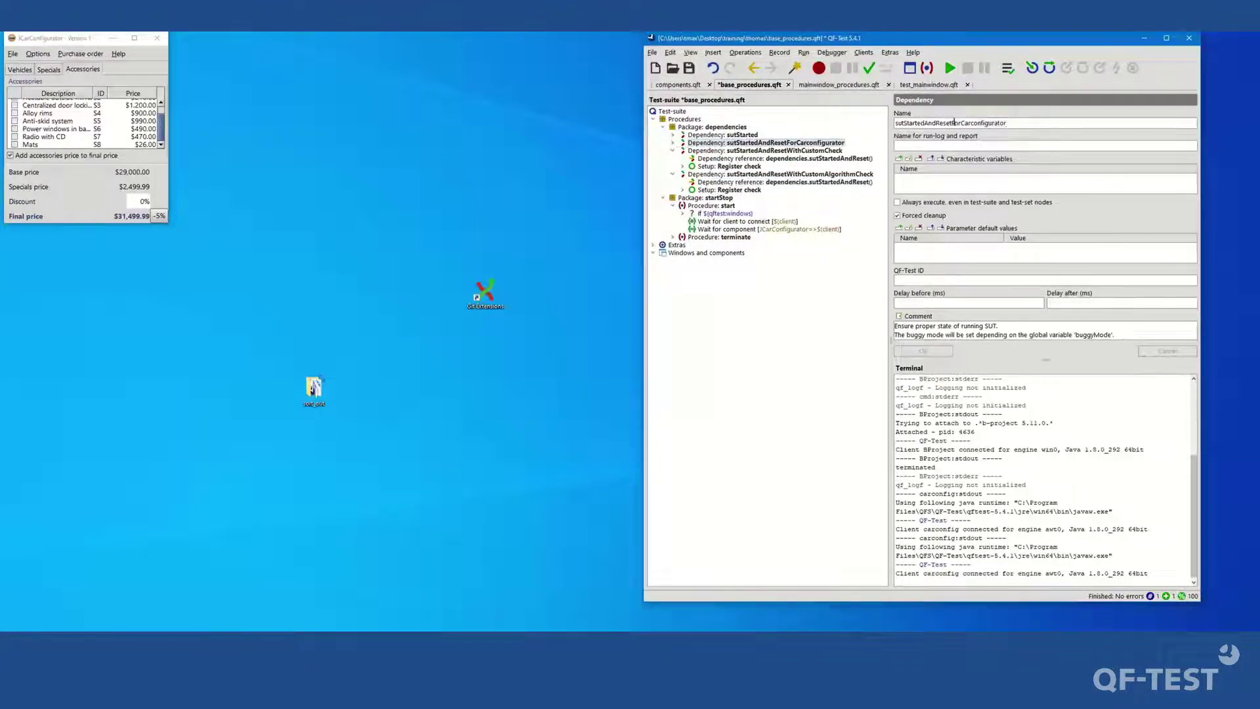
{"action": "key", "text": "shift+End"}
{"action": "key", "text": "Delete"}
{"action": "left_click", "coordinate": [931, 352]}
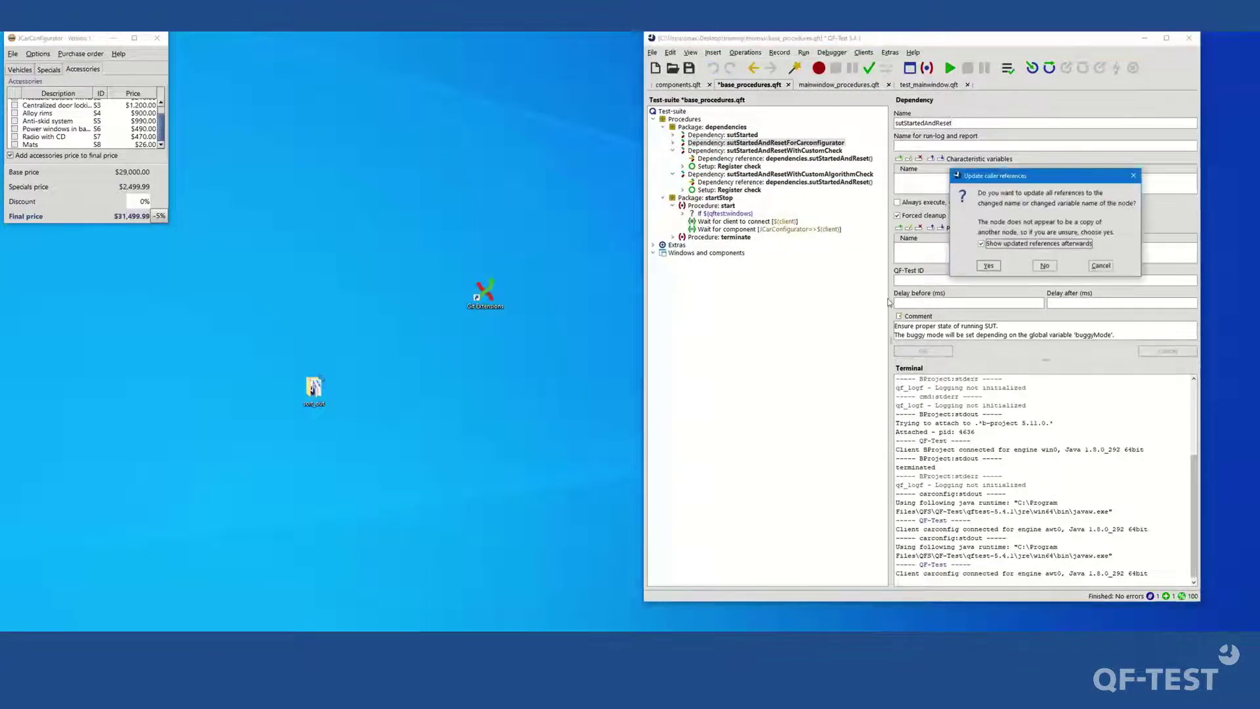
{"action": "left_click", "coordinate": [1033, 266]}
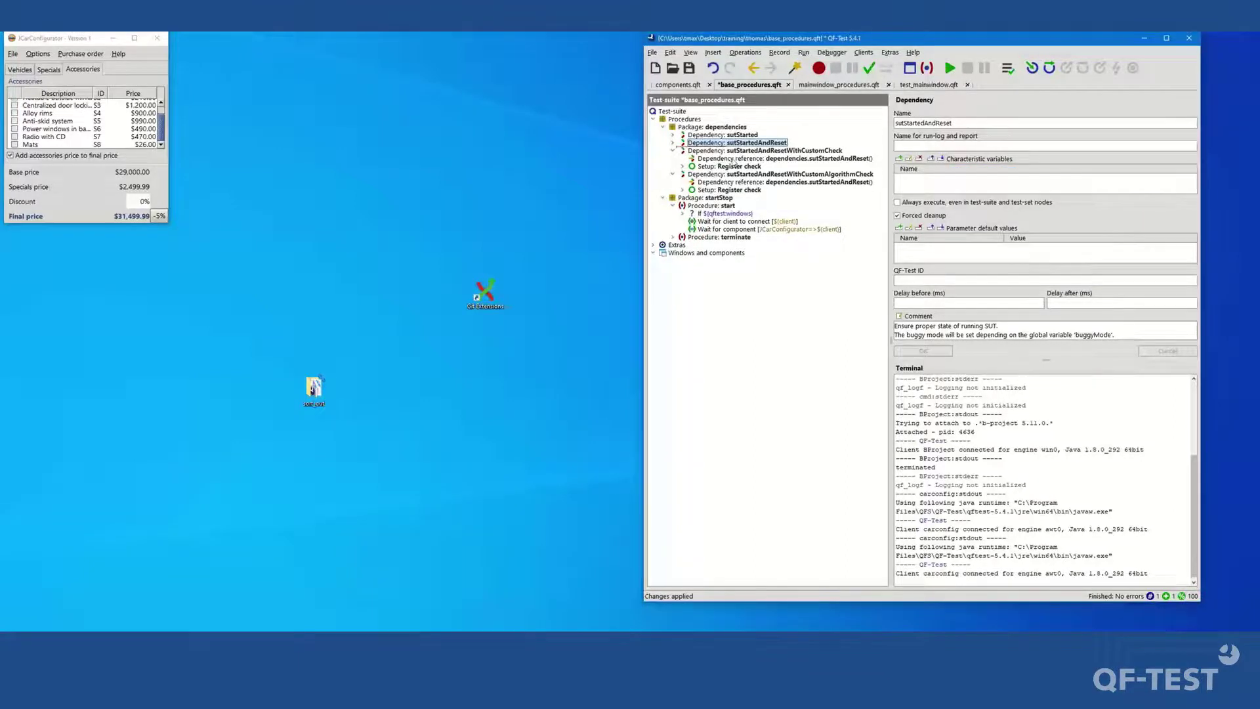
{"action": "left_click", "coordinate": [918, 85]}
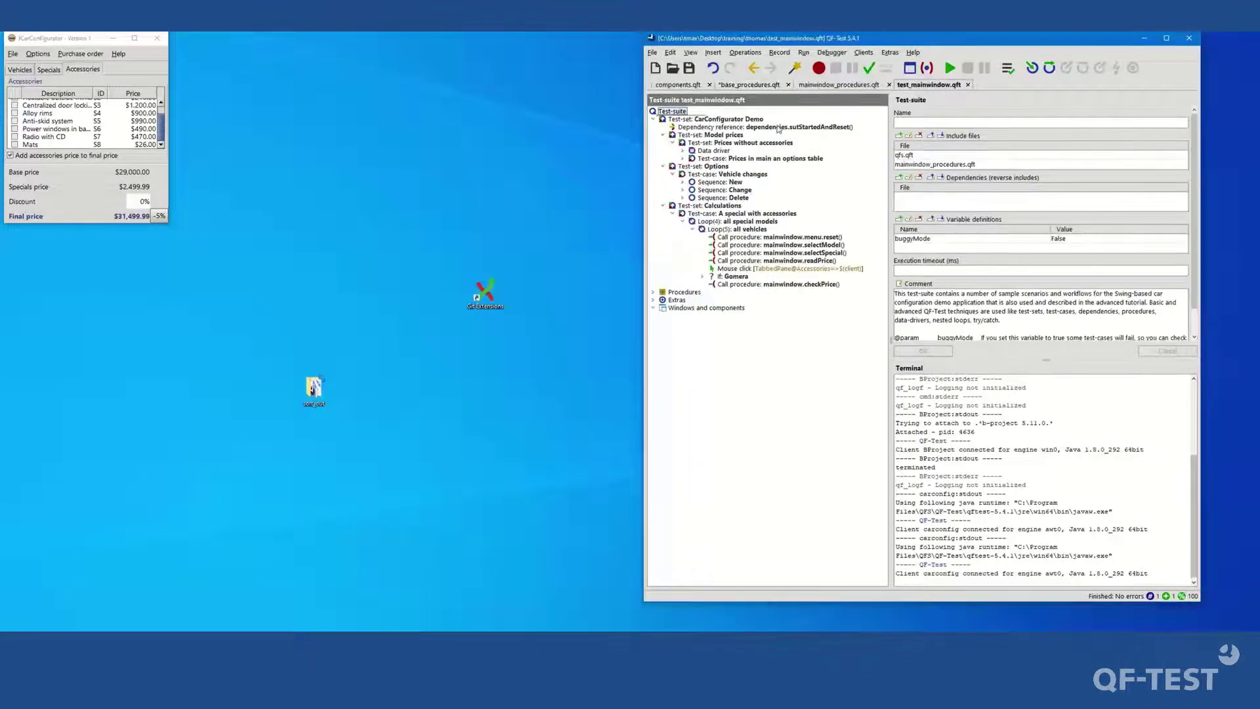
{"action": "key", "text": "ctrl+p"}
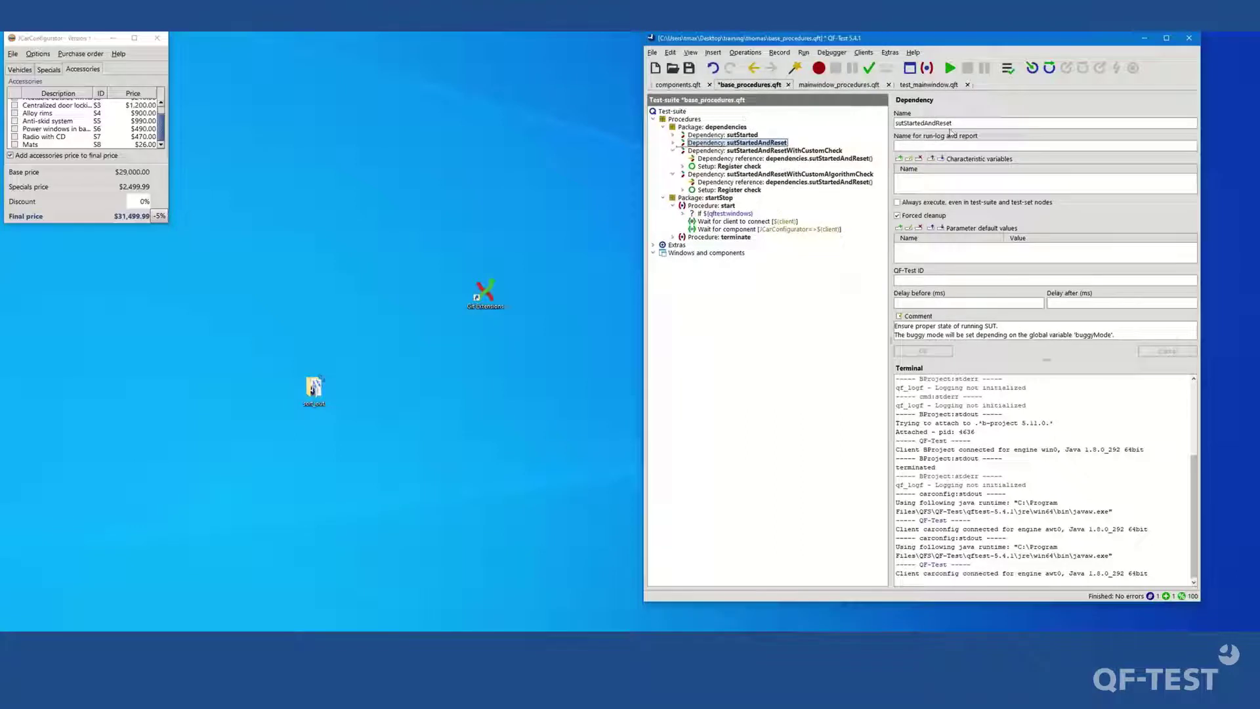
{"action": "key", "text": "ctrl+s"}
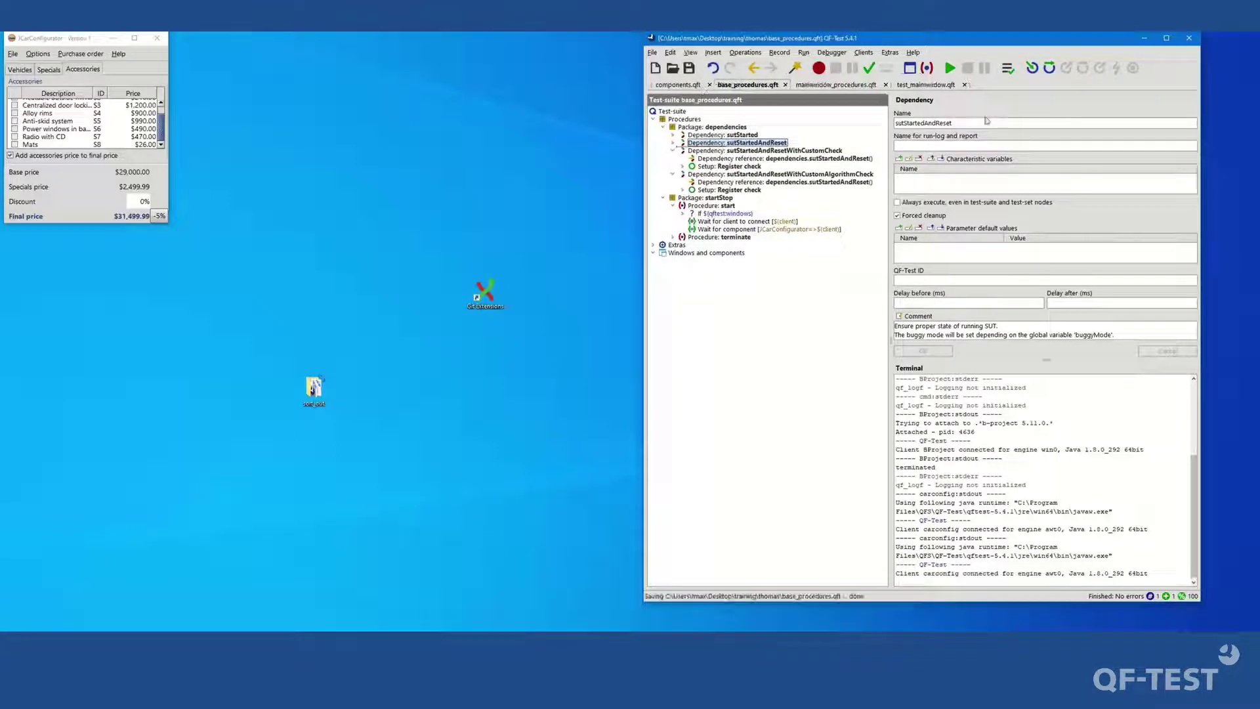
Rename the dependency sutStartedAndReset in base_procedures.qft to sutStartedAndResetForABC, updating all references and showing the updated ones.
{"action": "key", "text": "Tab"}
{"action": "left_click", "coordinate": [1006, 125]}
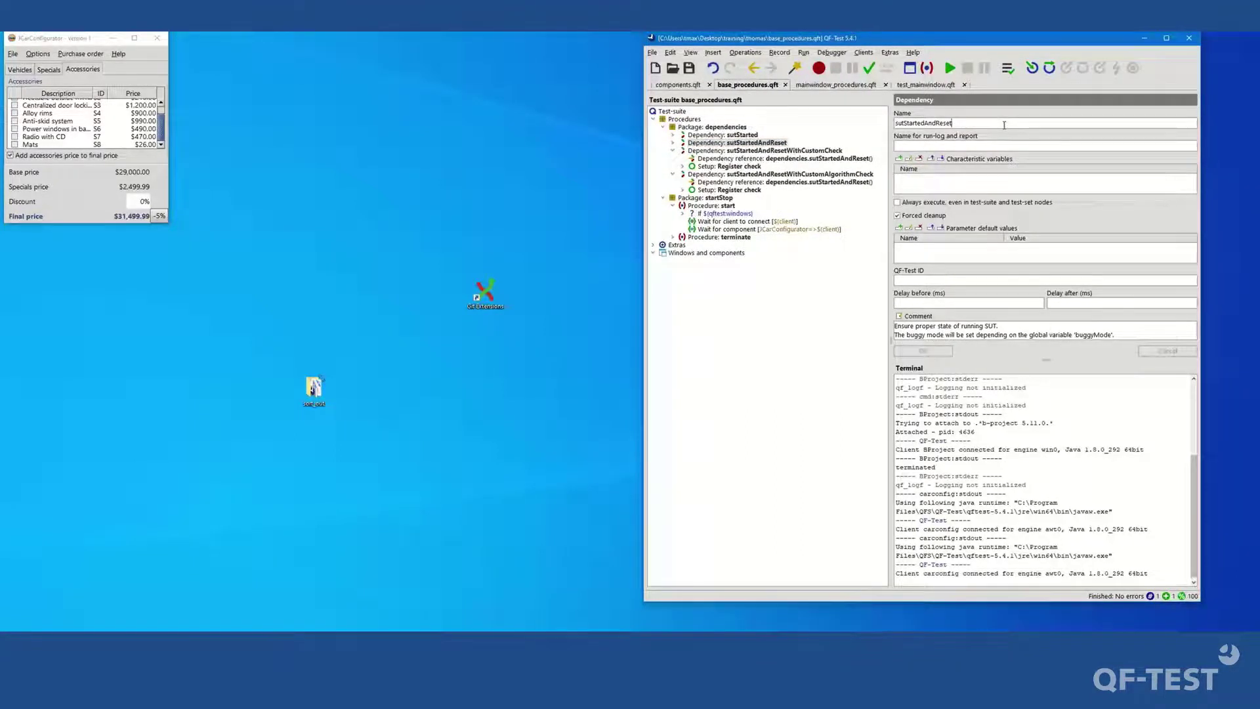
{"action": "type", "text": "ForABC"}
{"action": "left_click", "coordinate": [945, 349]}
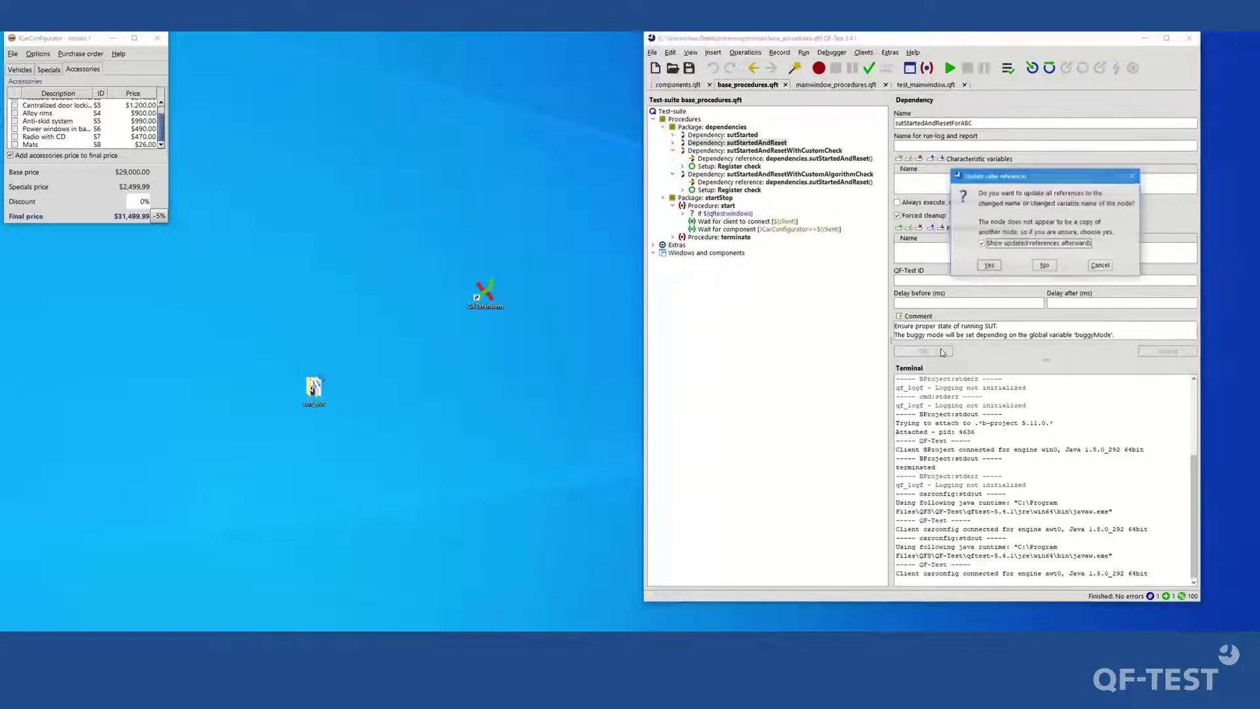
{"action": "left_click", "coordinate": [989, 267]}
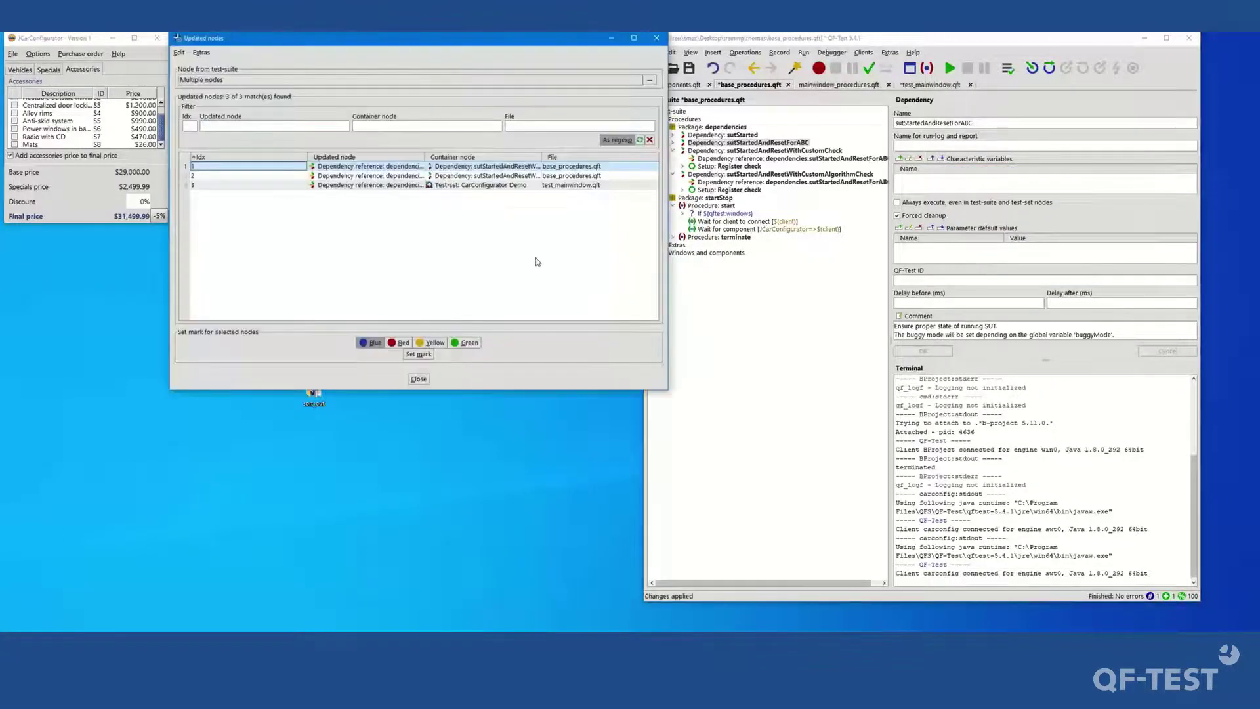
Inspect the updated nodes and open the dependency reference of the CarConfigurator Demo test-set in test_mainwindow.qft.
{"action": "left_click", "coordinate": [515, 176], "text": "shift"}
{"action": "left_click", "coordinate": [514, 168]}
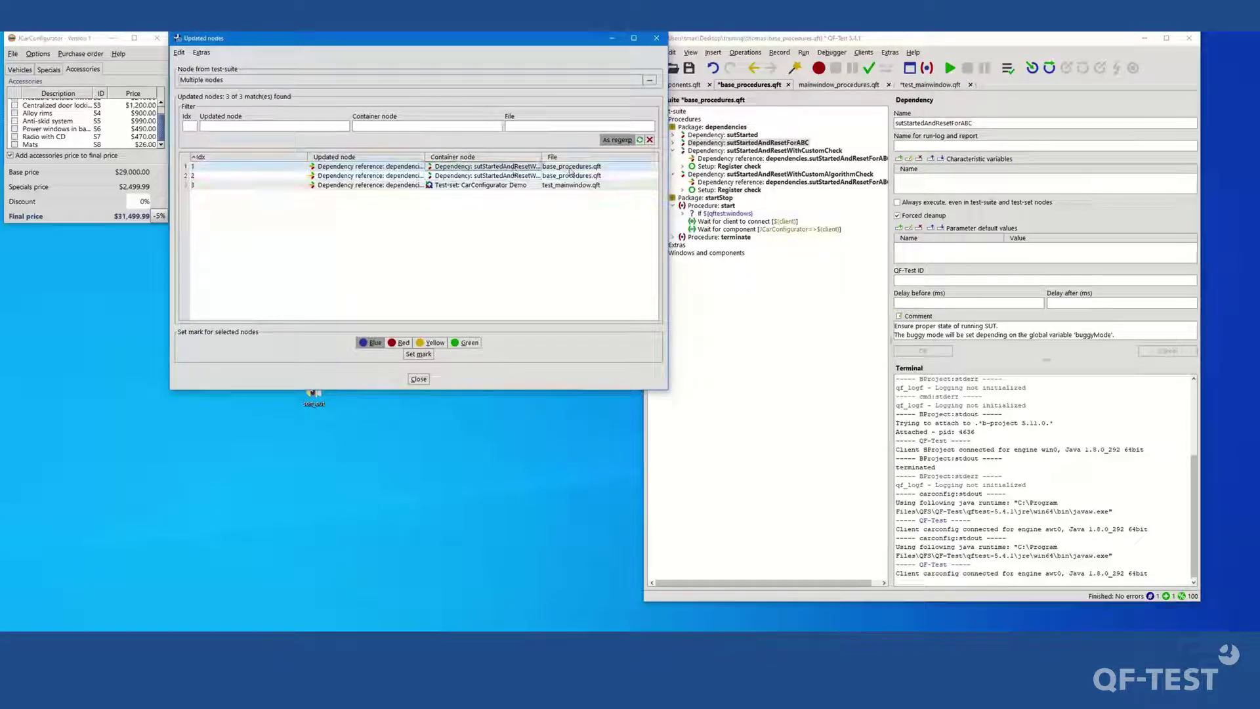
{"action": "left_click", "coordinate": [497, 186]}
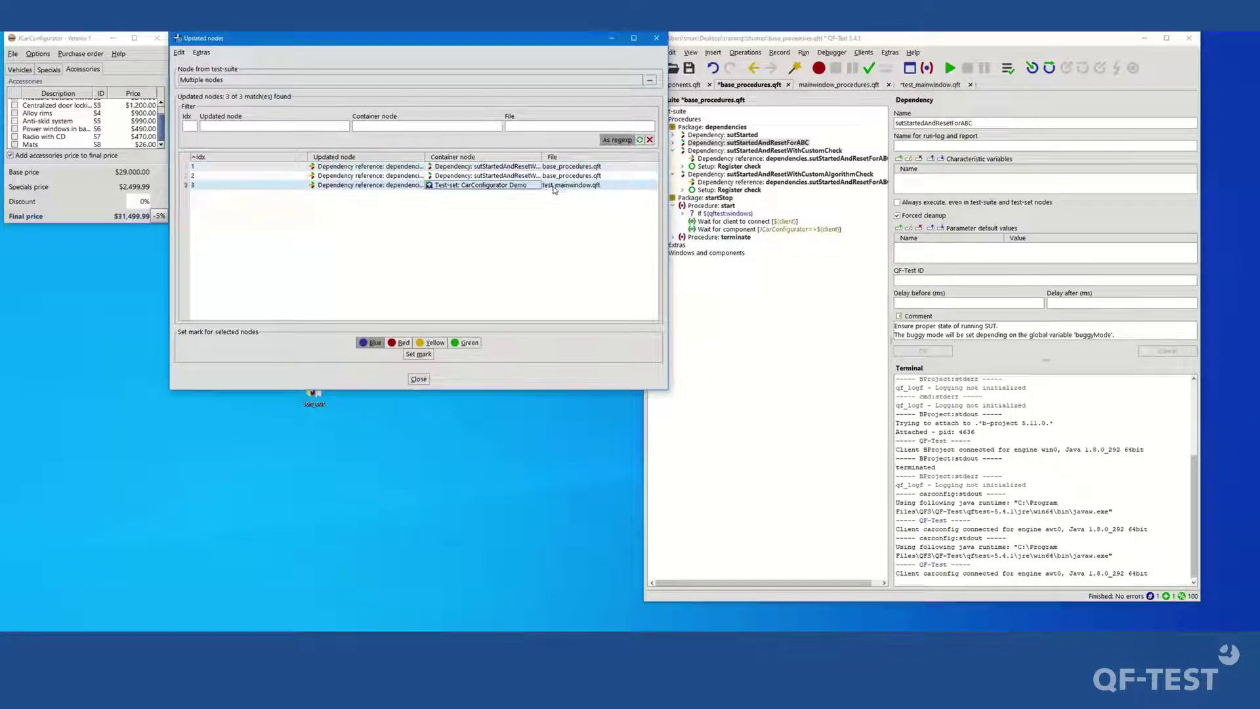
{"action": "double_click", "coordinate": [525, 186]}
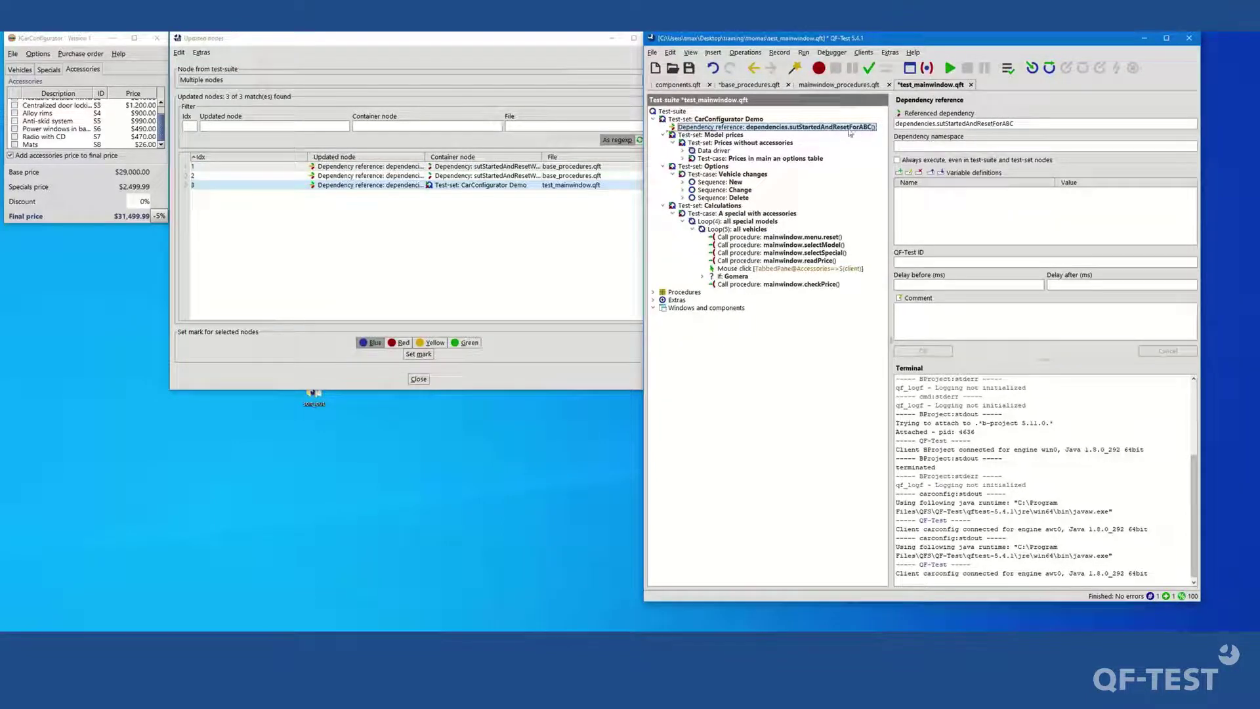
Close the list of updated nodes and review the include files and reverse-include dependencies of base_procedures.qft.
{"action": "left_click_drag", "start_coordinate": [946, 124], "coordinate": [1022, 124]}
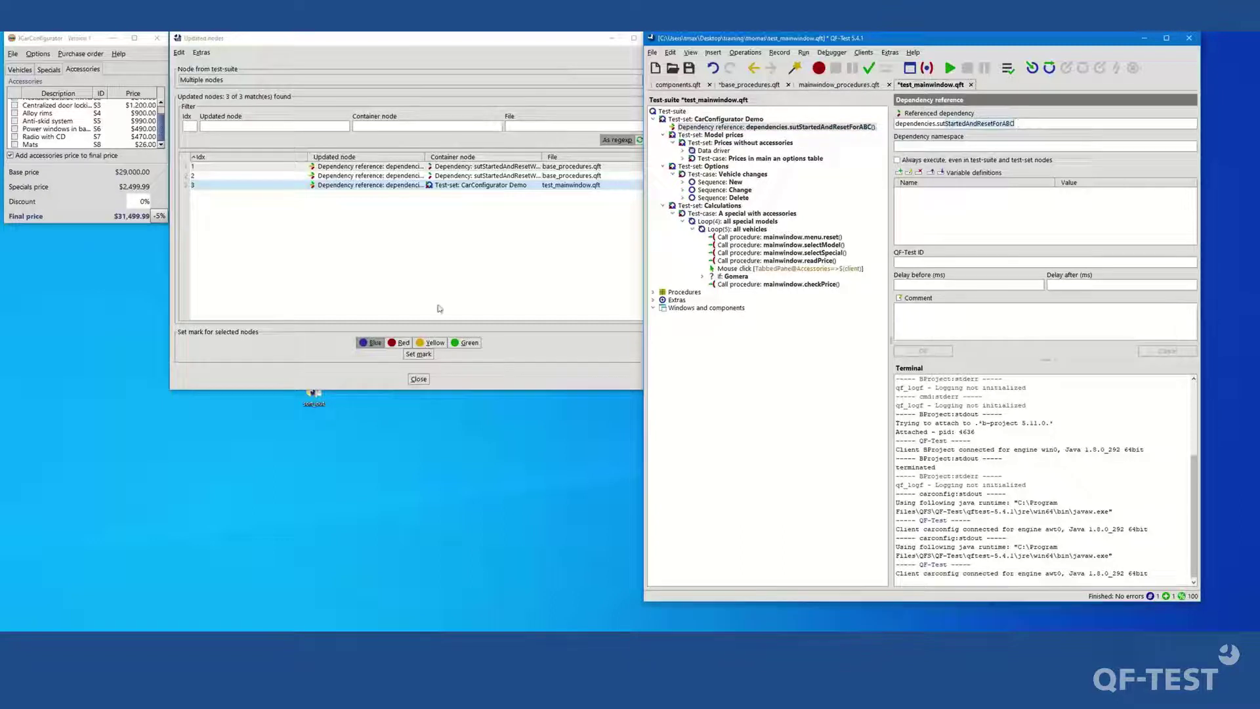
{"action": "left_click", "coordinate": [420, 380]}
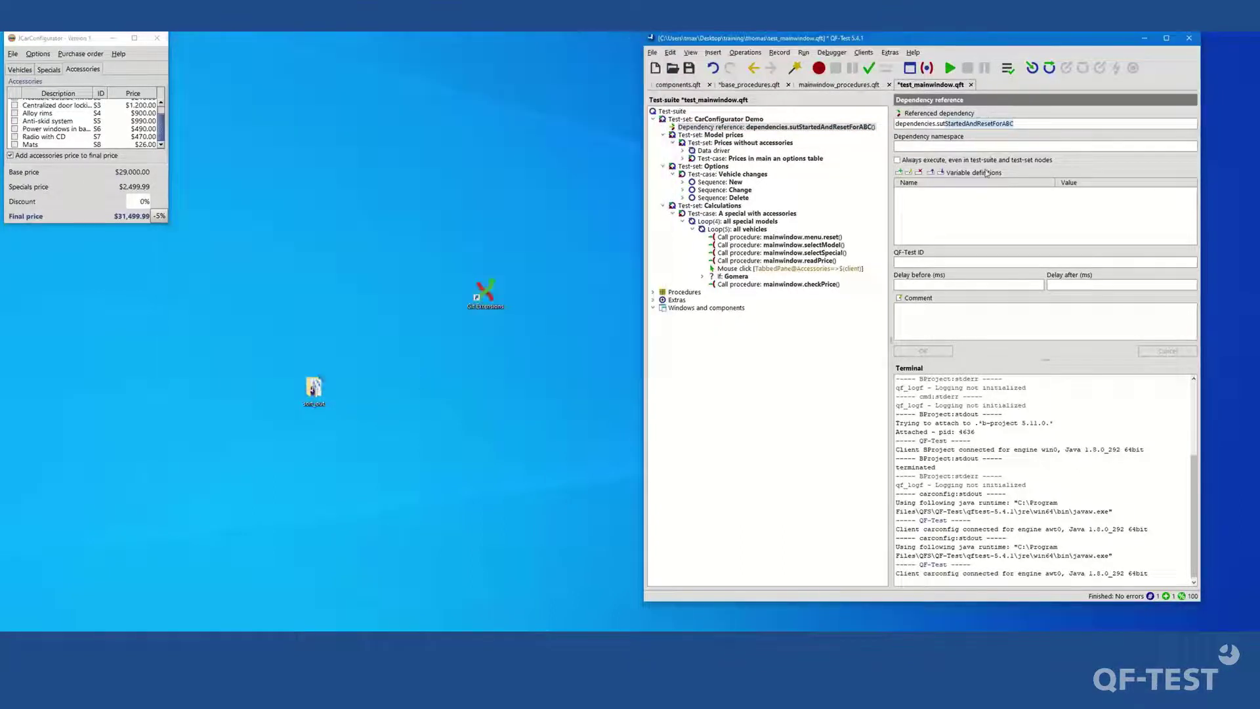
{"action": "left_click", "coordinate": [742, 86]}
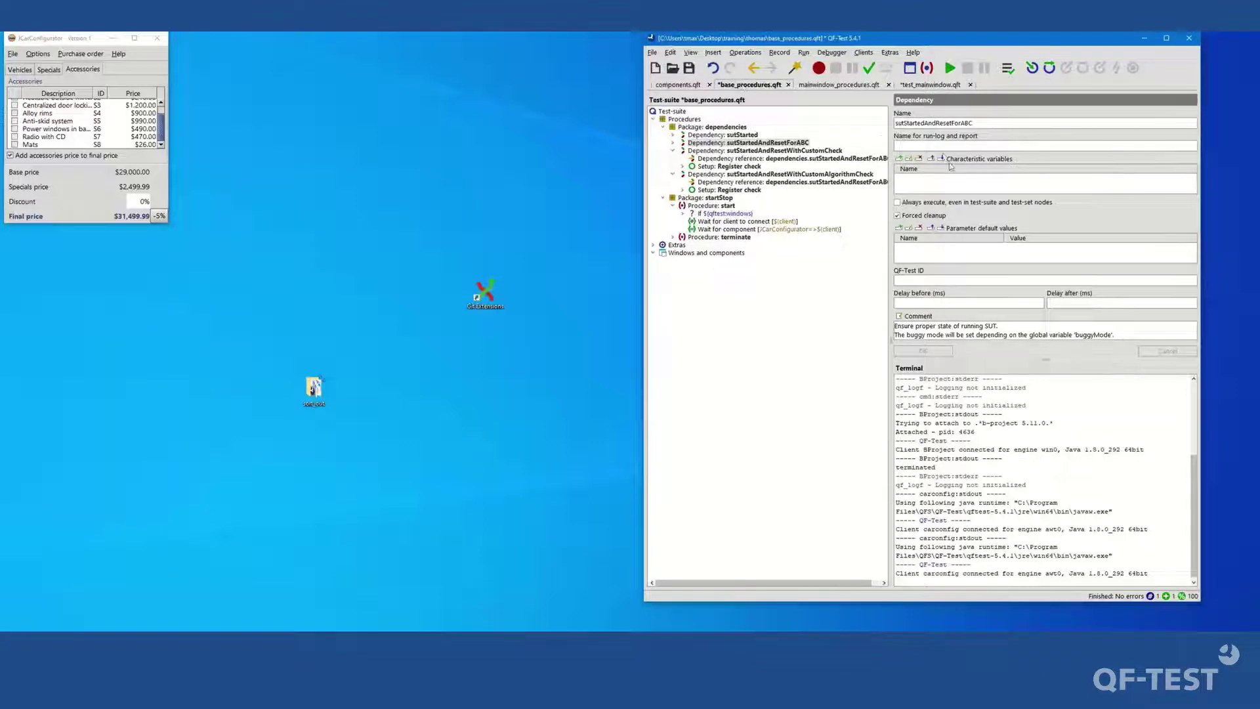
{"action": "left_click", "coordinate": [682, 111]}
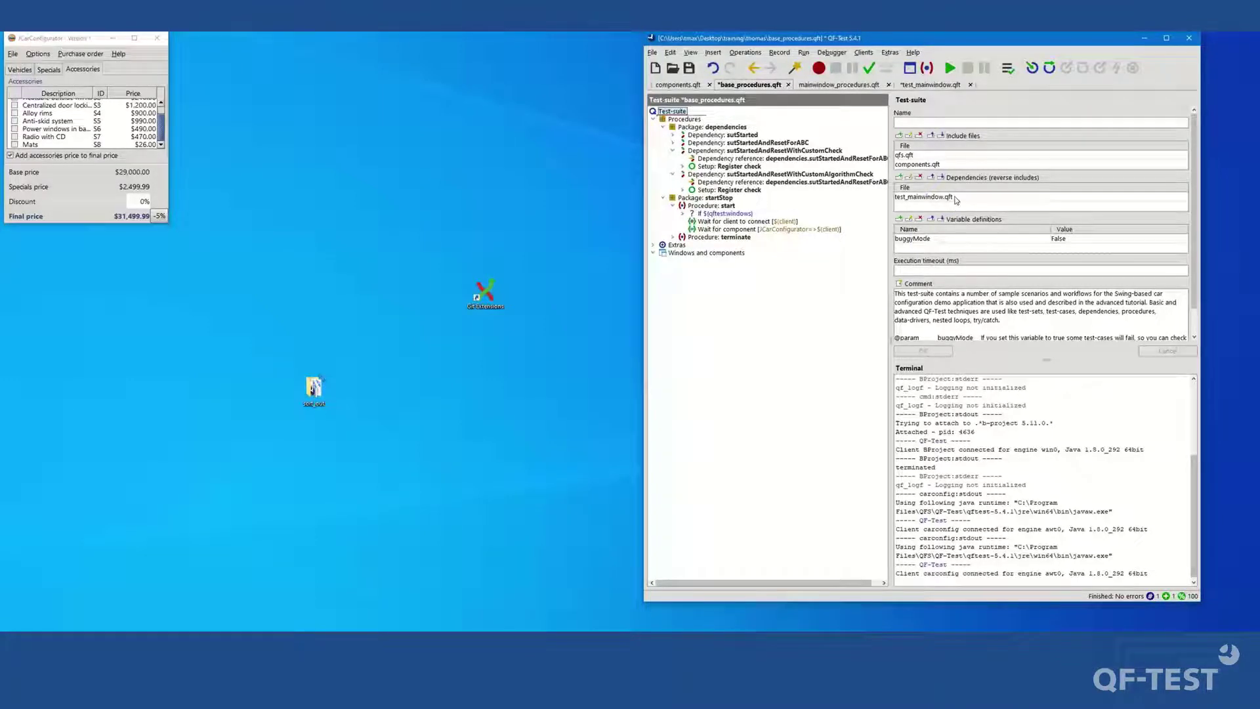
Undo the dependency rename in all affected suites, check the reference in test_mainwindow.qft and save that suite.
{"action": "left_click", "coordinate": [714, 70]}
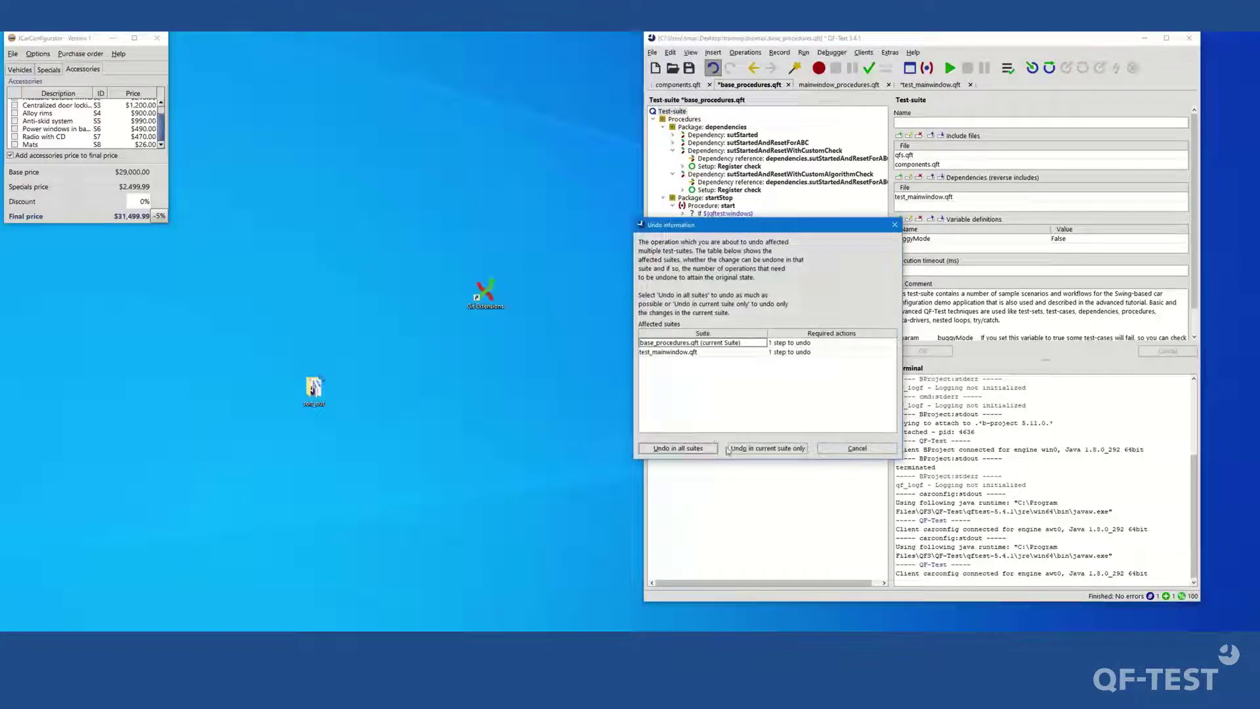
{"action": "left_click", "coordinate": [694, 451]}
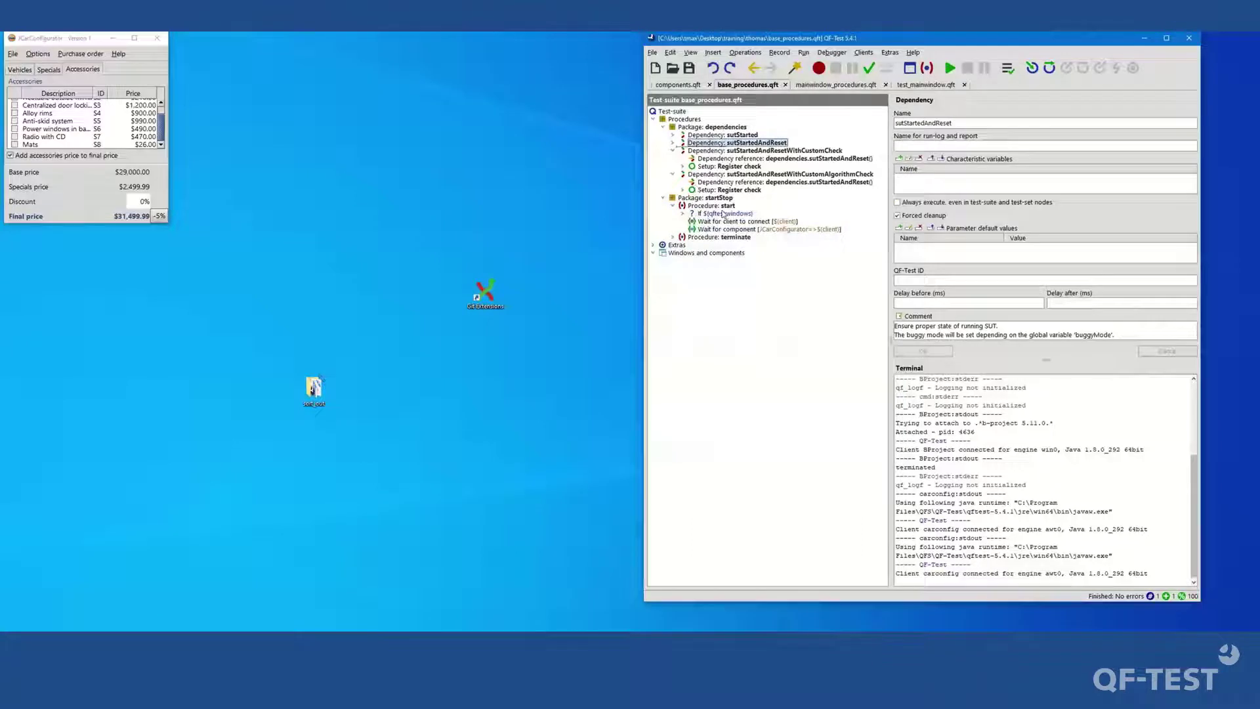
{"action": "left_click", "coordinate": [927, 85]}
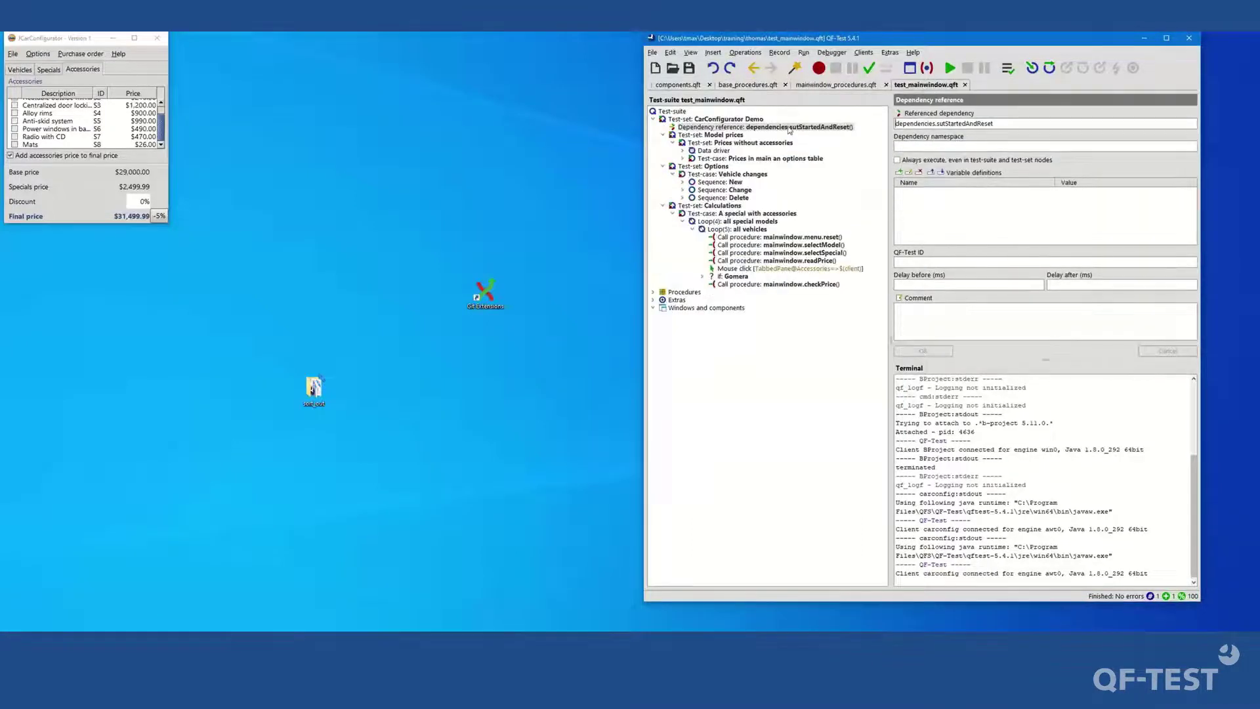
{"action": "left_click", "coordinate": [689, 68]}
Create a new project from the training subfolder that holds the split test suites.
{"action": "left_click", "coordinate": [652, 53]}
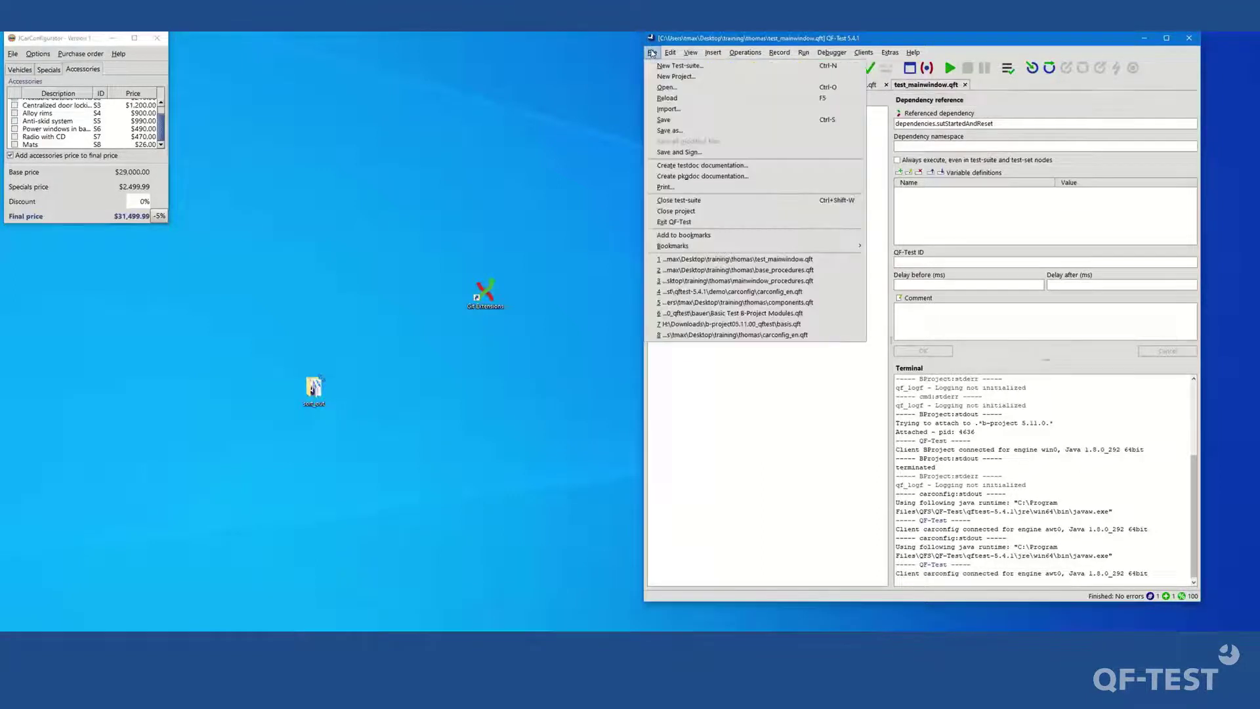
{"action": "left_click", "coordinate": [685, 77]}
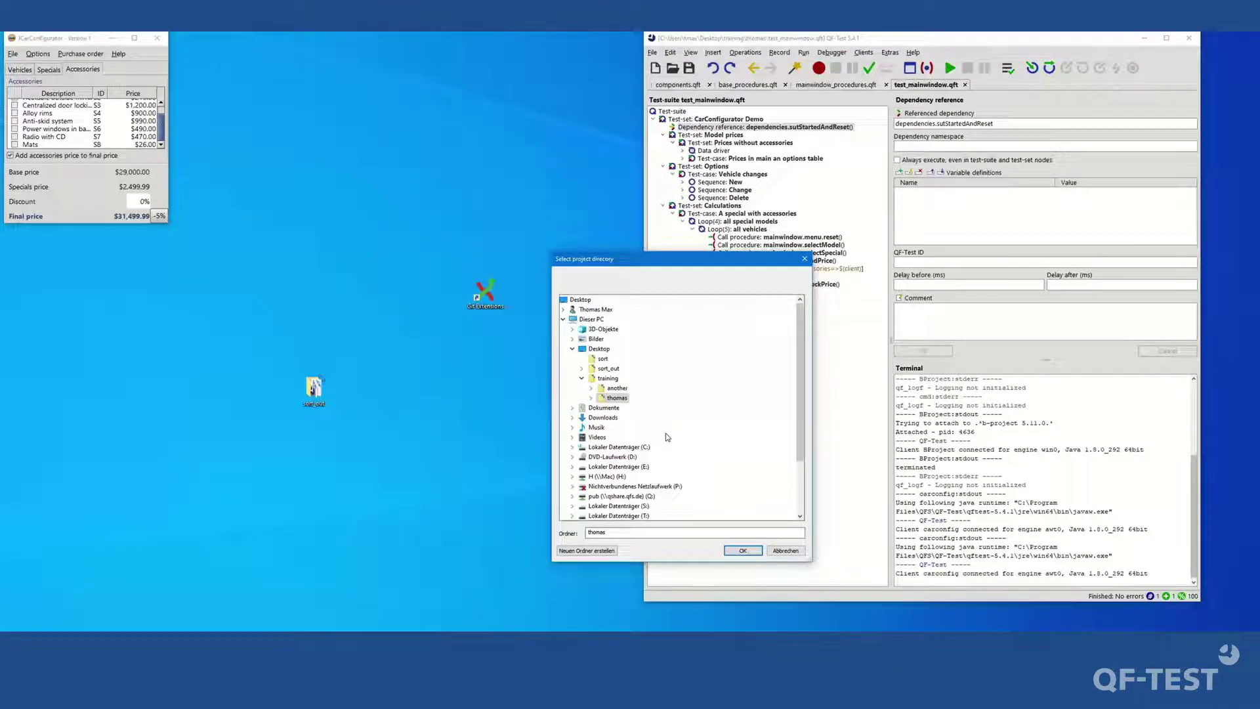
{"action": "double_click", "coordinate": [612, 402]}
{"action": "double_click", "coordinate": [619, 409]}
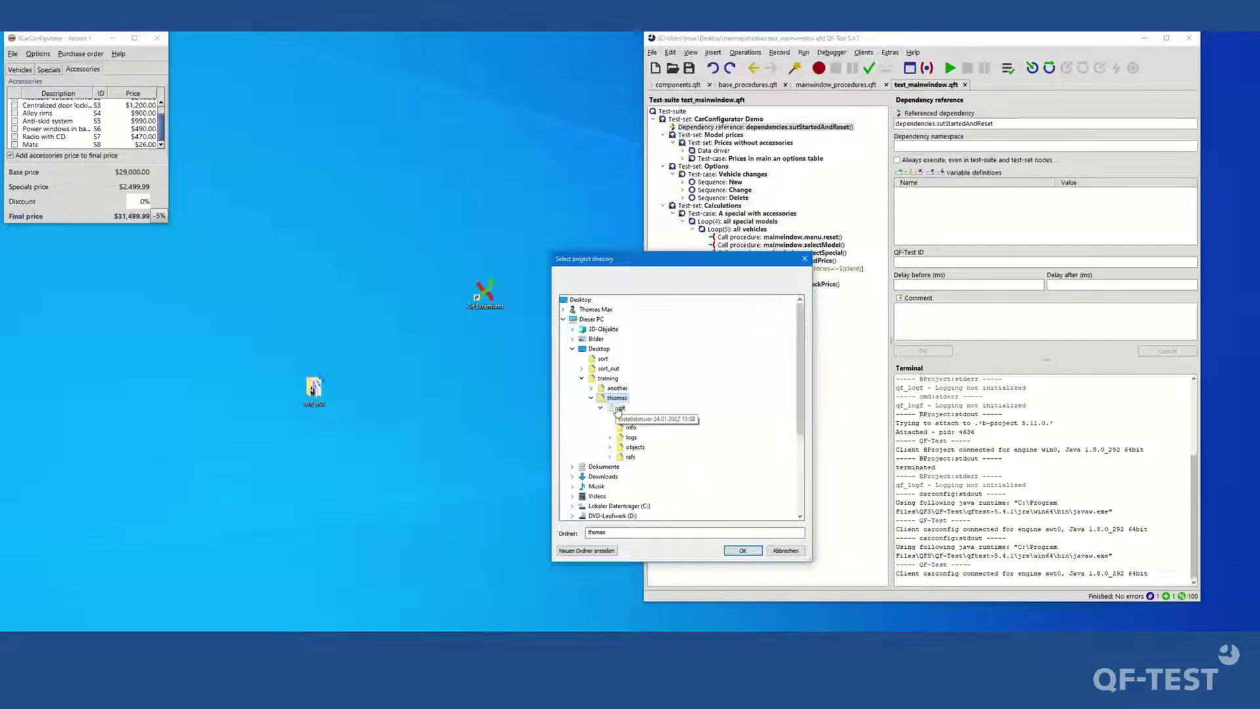
{"action": "left_click", "coordinate": [739, 554]}
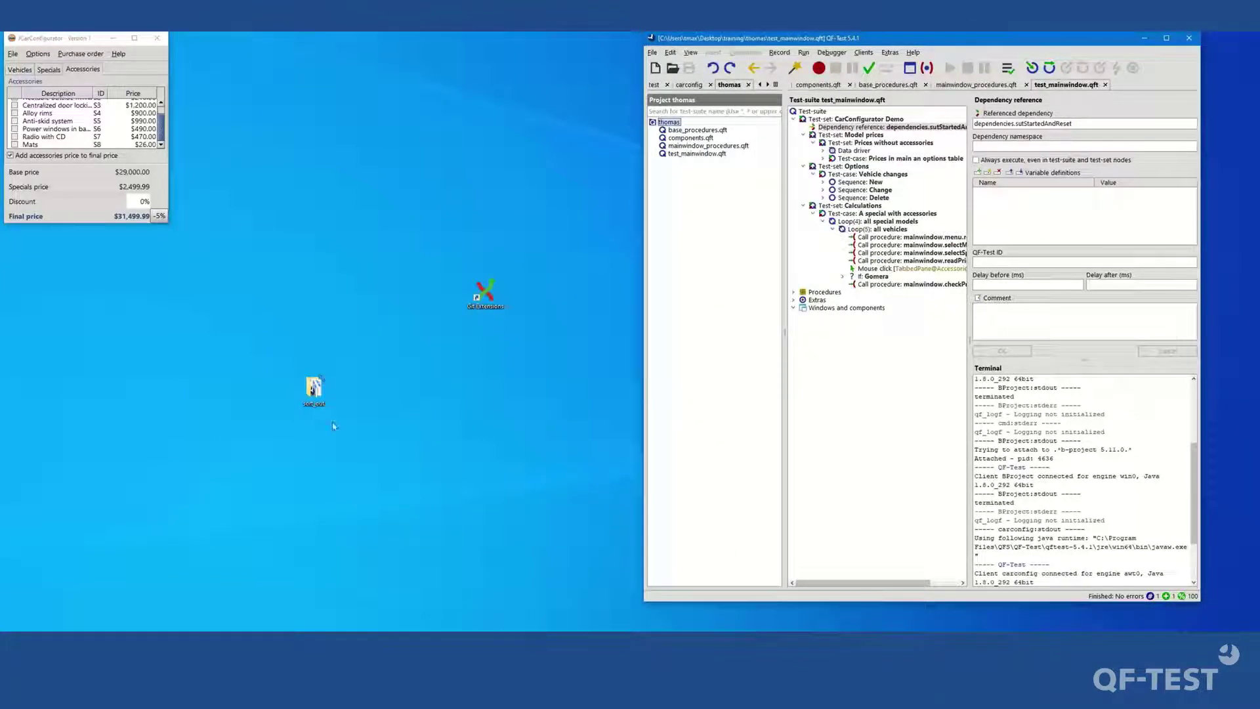
Switch to File Explorer, locate the project file qftest.qpj in the project folder, and return to QF-Test.
{"action": "key", "text": "alt+Tab"}
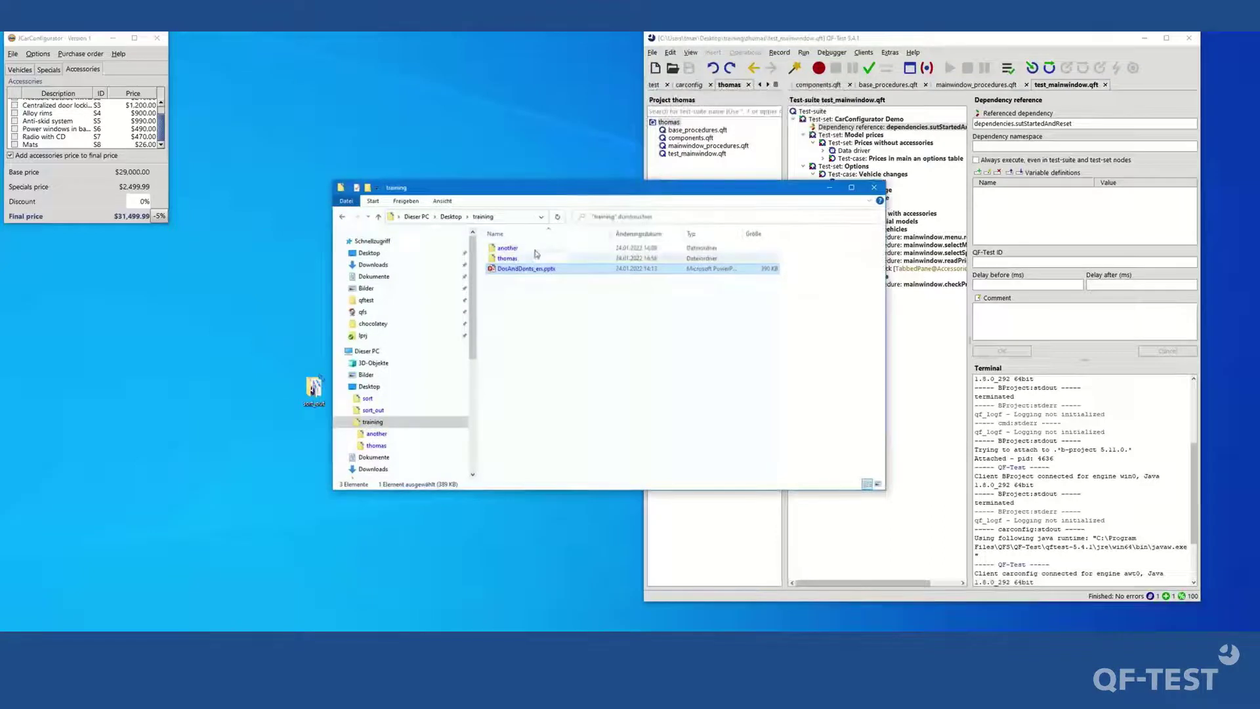
{"action": "double_click", "coordinate": [514, 260]}
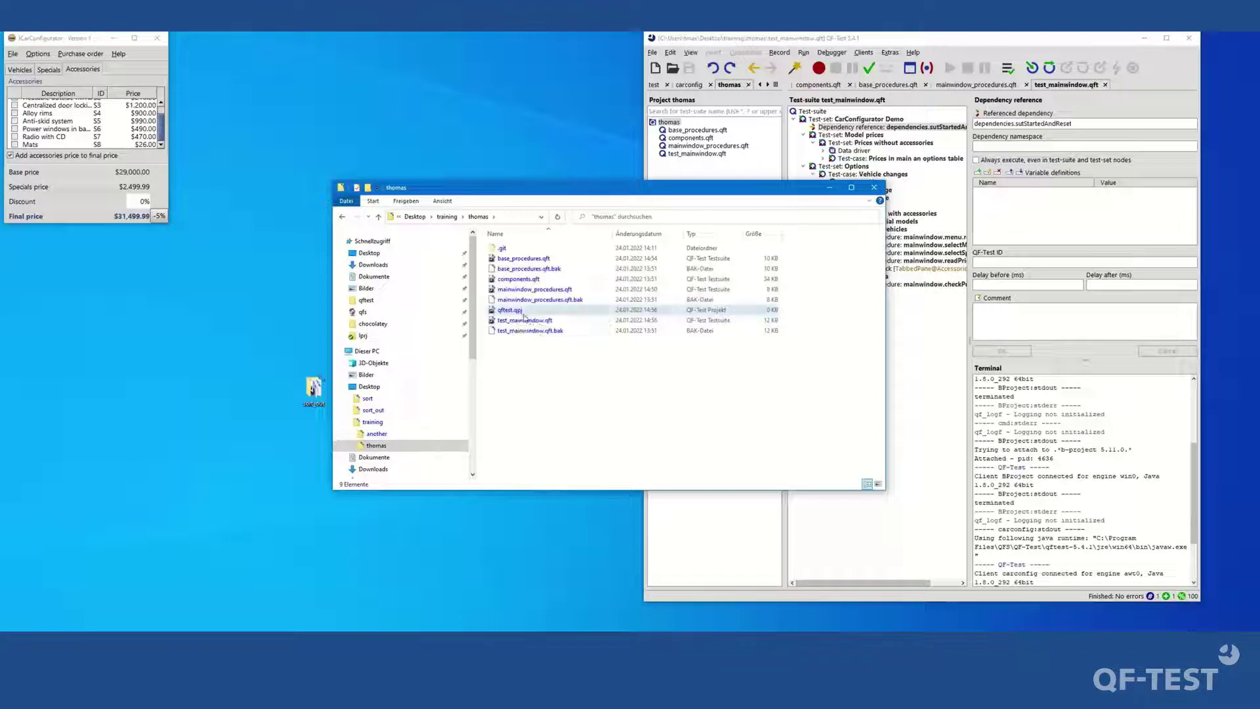
{"action": "left_click", "coordinate": [516, 311]}
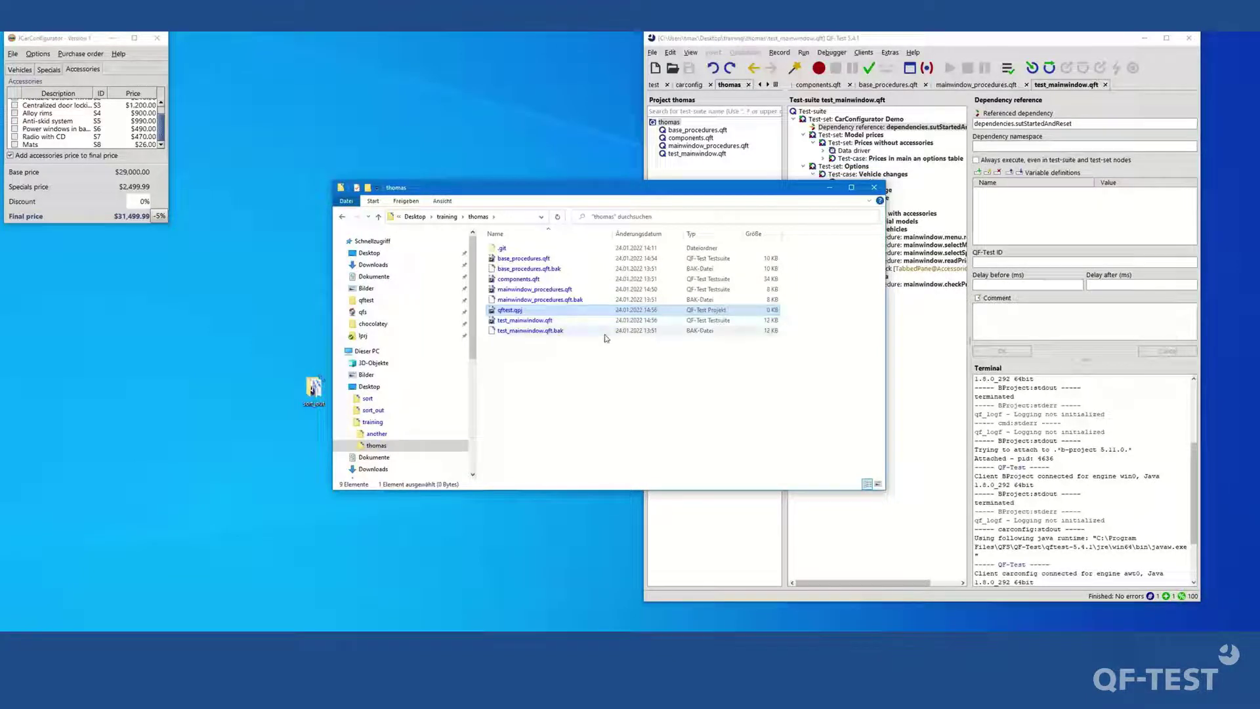
{"action": "left_click", "coordinate": [570, 355]}
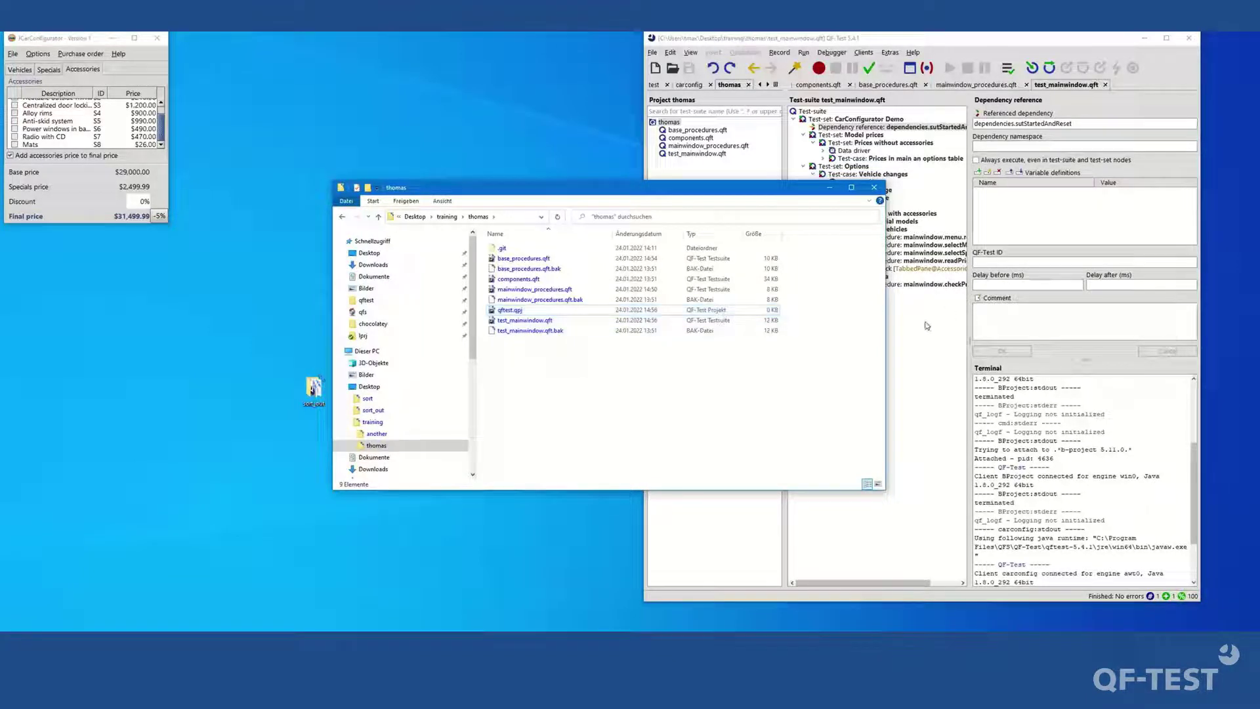
{"action": "left_click", "coordinate": [924, 411]}
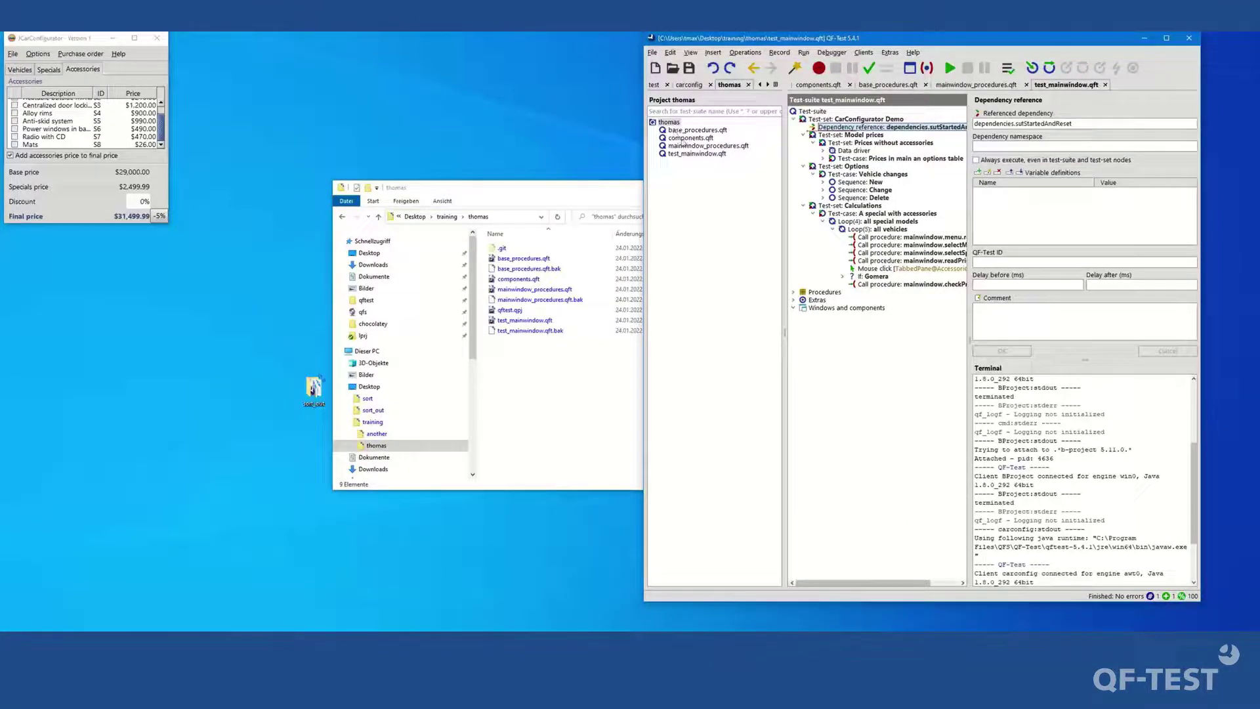
Look through base_procedures.qft and test_mainwindow.qft in the project tree, and turn the project view off and back on.
{"action": "left_click", "coordinate": [684, 130]}
{"action": "left_click", "coordinate": [683, 154]}
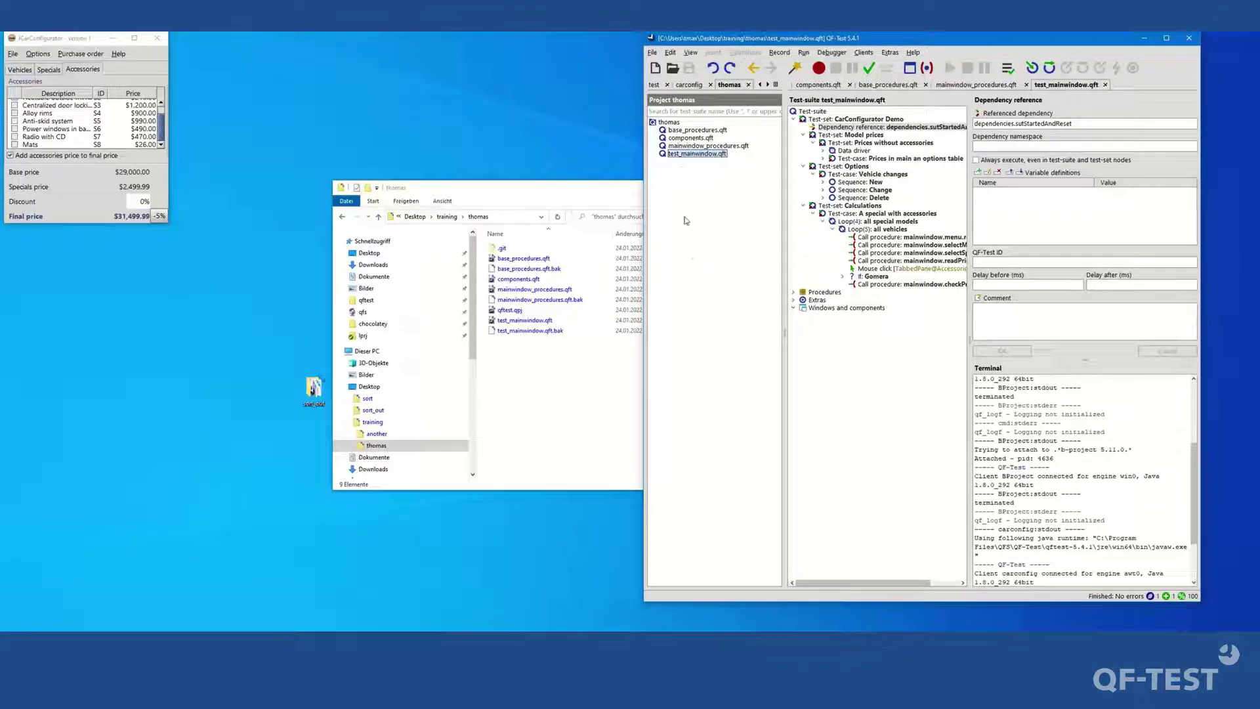
{"action": "left_click", "coordinate": [691, 53]}
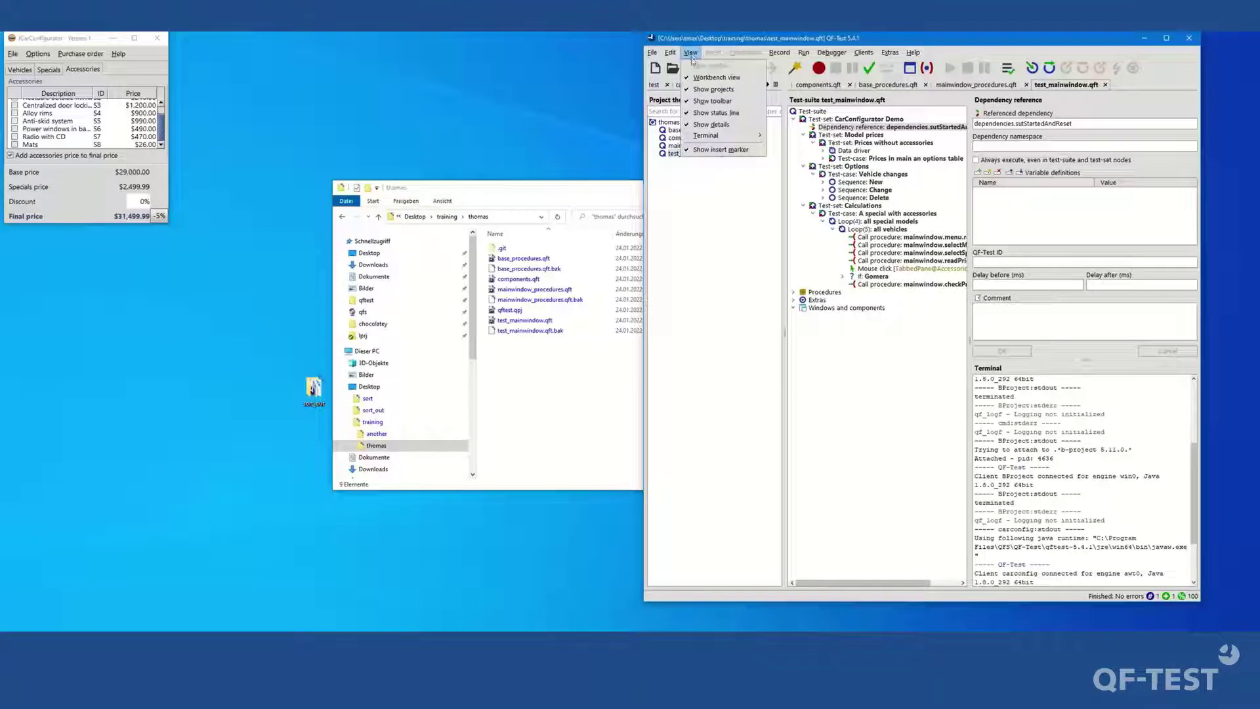
{"action": "left_click", "coordinate": [712, 90]}
{"action": "left_click", "coordinate": [691, 53]}
{"action": "left_click", "coordinate": [712, 90]}
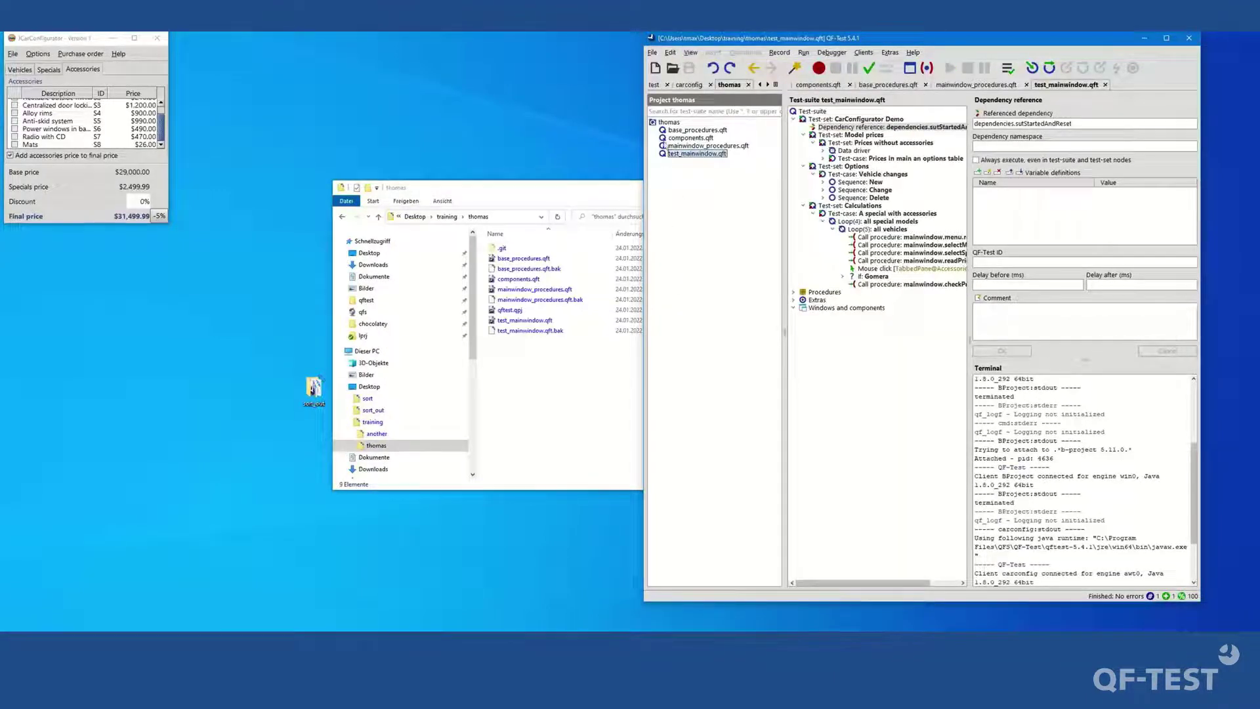
Review the commands available for a suite in the project tree and for the project root directory.
{"action": "right_click", "coordinate": [667, 138]}
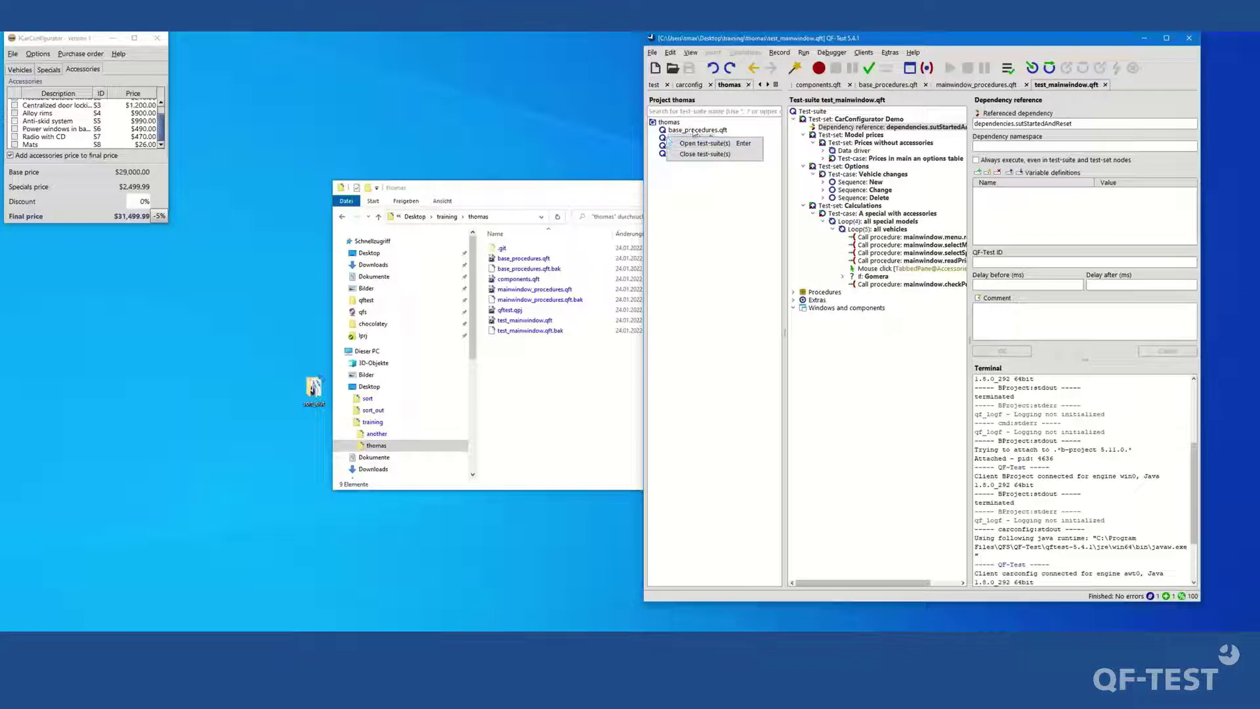
{"action": "right_click", "coordinate": [673, 124]}
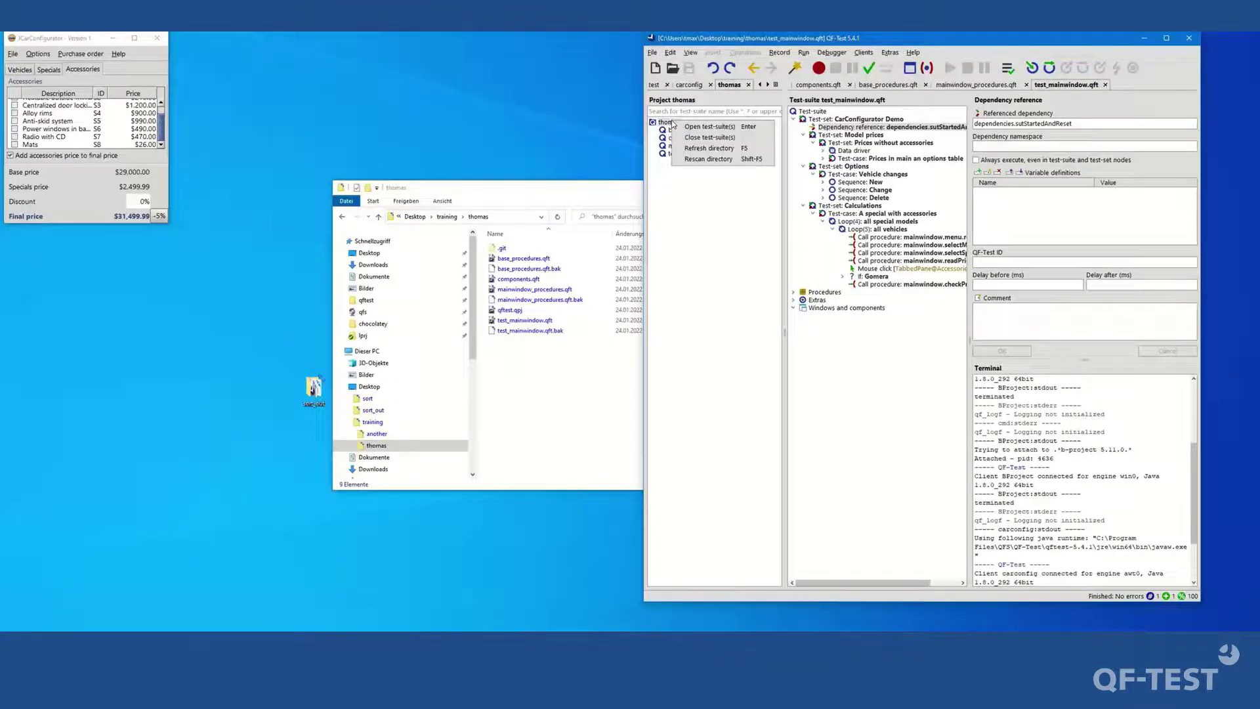
{"action": "left_click", "coordinate": [710, 228]}
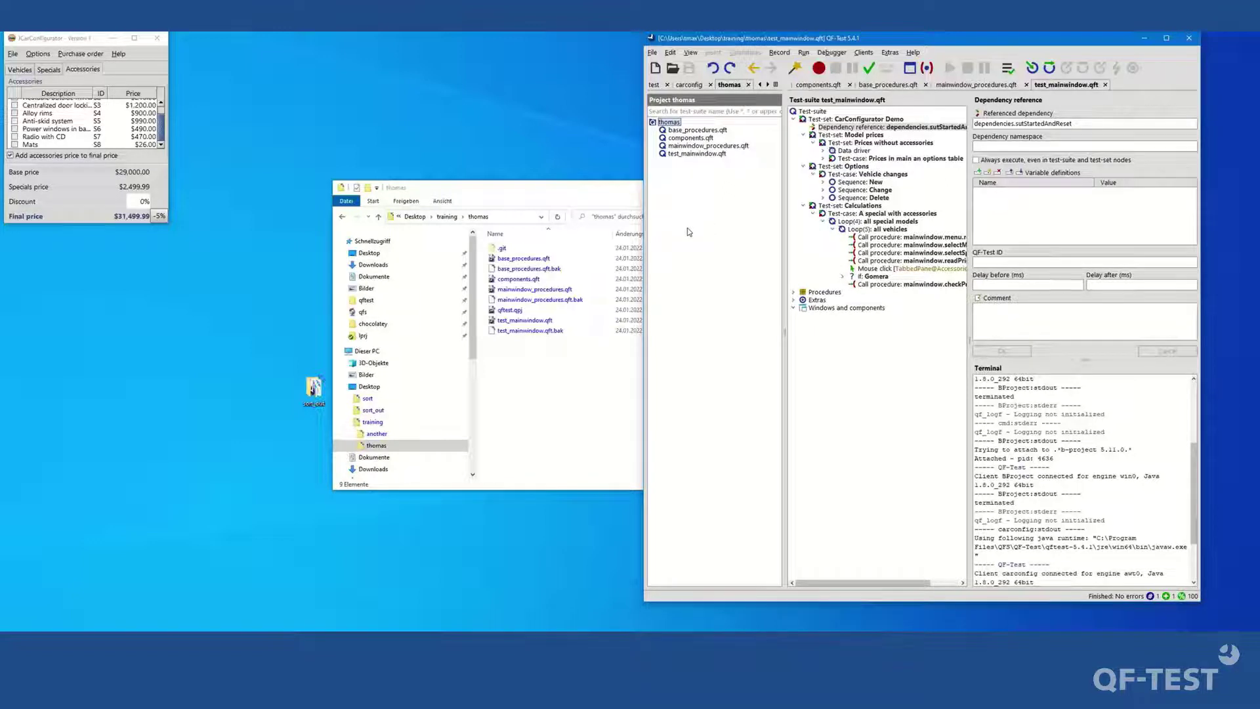
Filter the project's test suites by "tes", clear the filter and slightly narrow the project tree.
{"action": "left_click", "coordinate": [713, 111]}
{"action": "type", "text": "tes"}
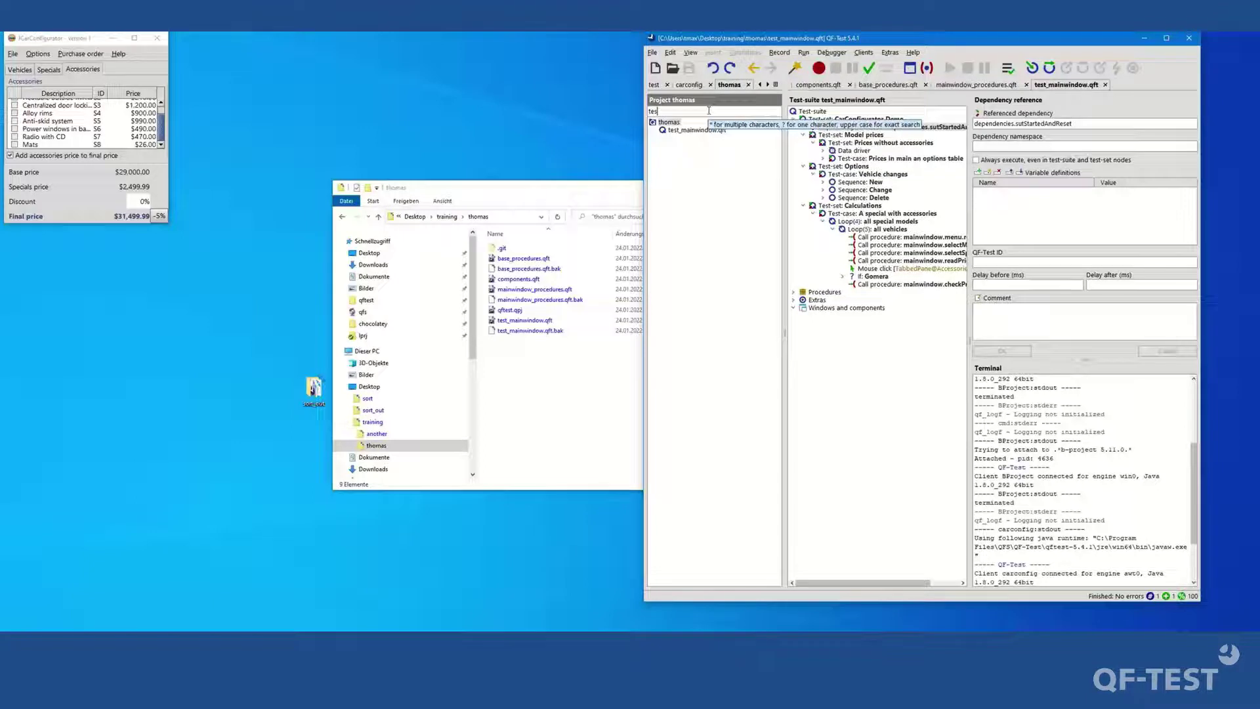
{"action": "key", "text": "BackSpace"}
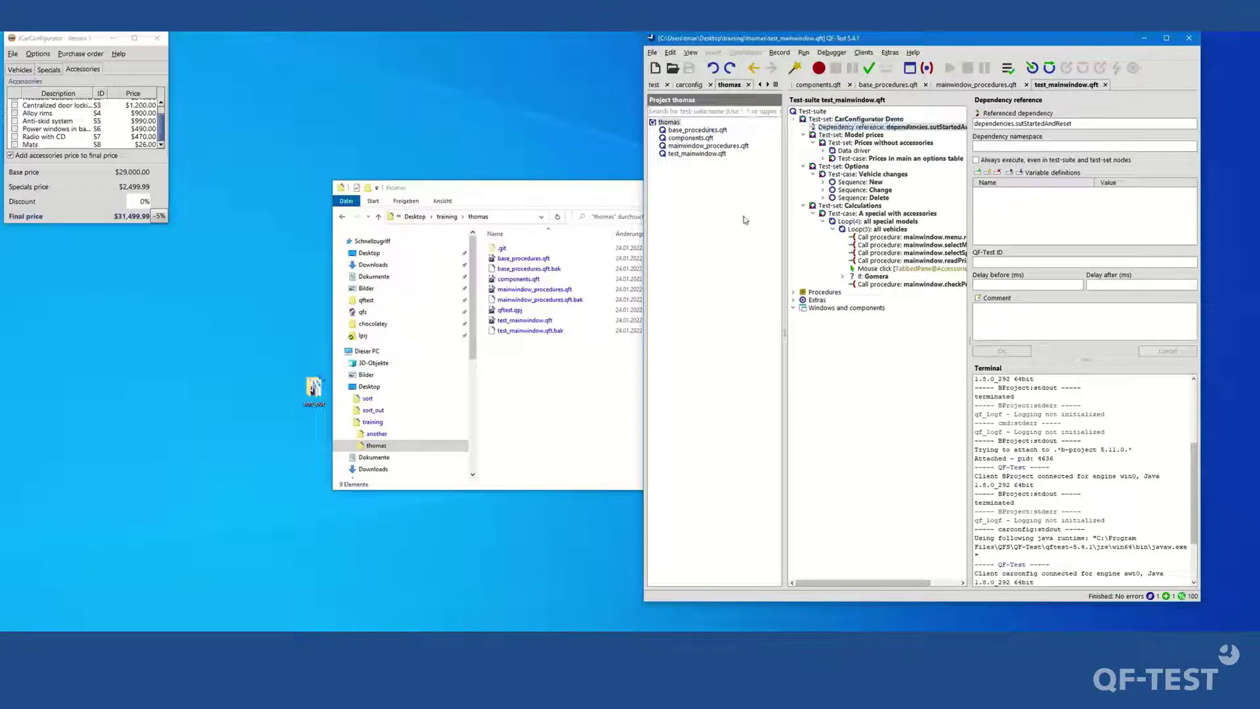
{"action": "left_click_drag", "start_coordinate": [784, 194], "coordinate": [774, 201]}
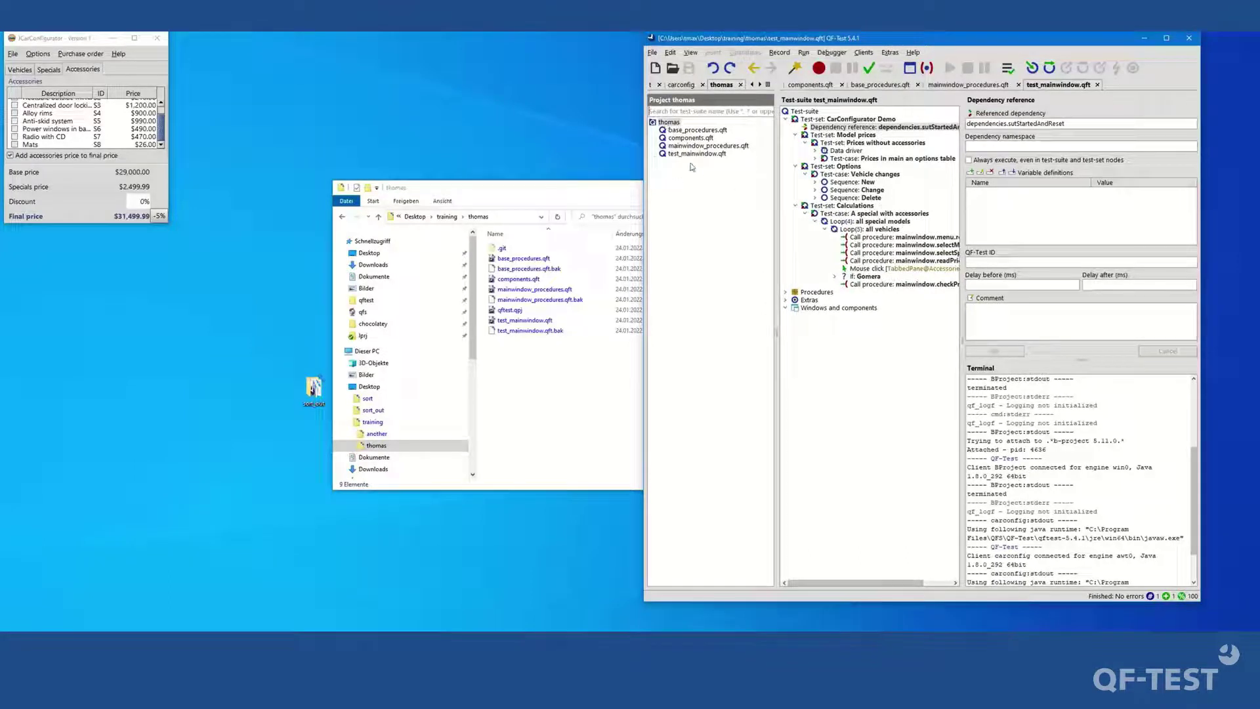
Remove test_mainwindow.qft from the reverse-include dependencies of base_procedures.qft and save the suite.
{"action": "left_click", "coordinate": [813, 112]}
{"action": "left_click", "coordinate": [868, 85]}
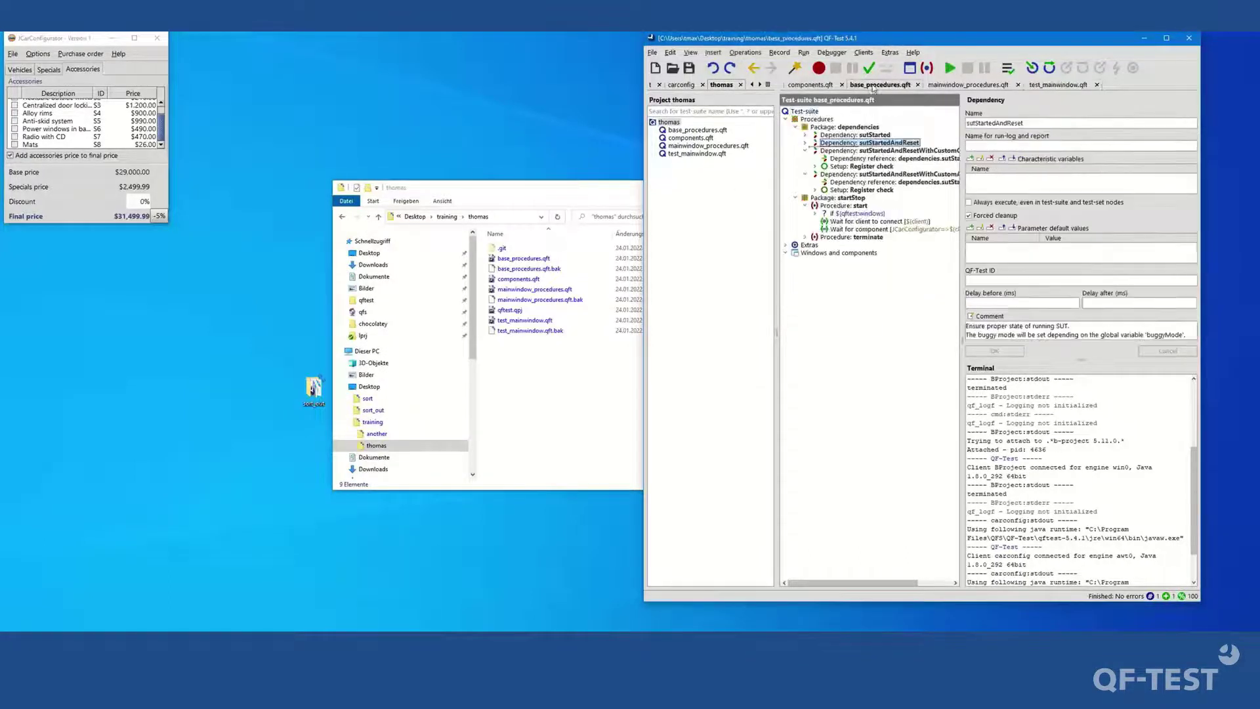
{"action": "left_click", "coordinate": [810, 113]}
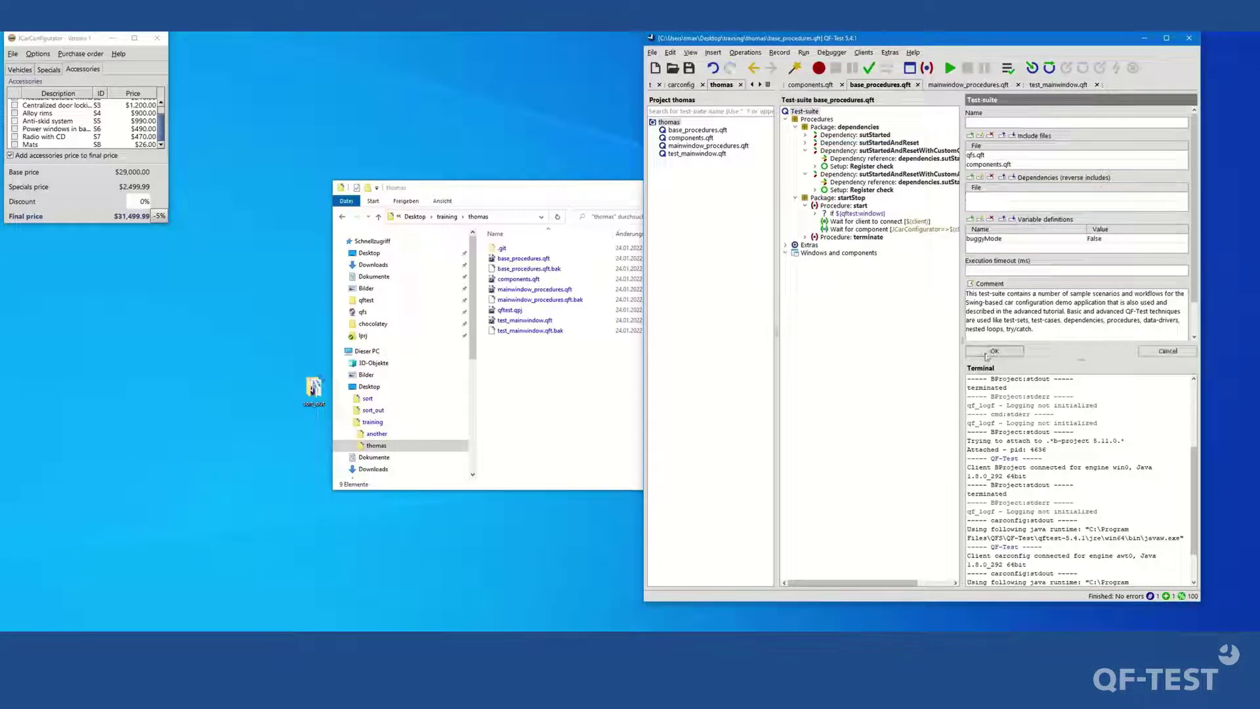
{"action": "left_click", "coordinate": [991, 352]}
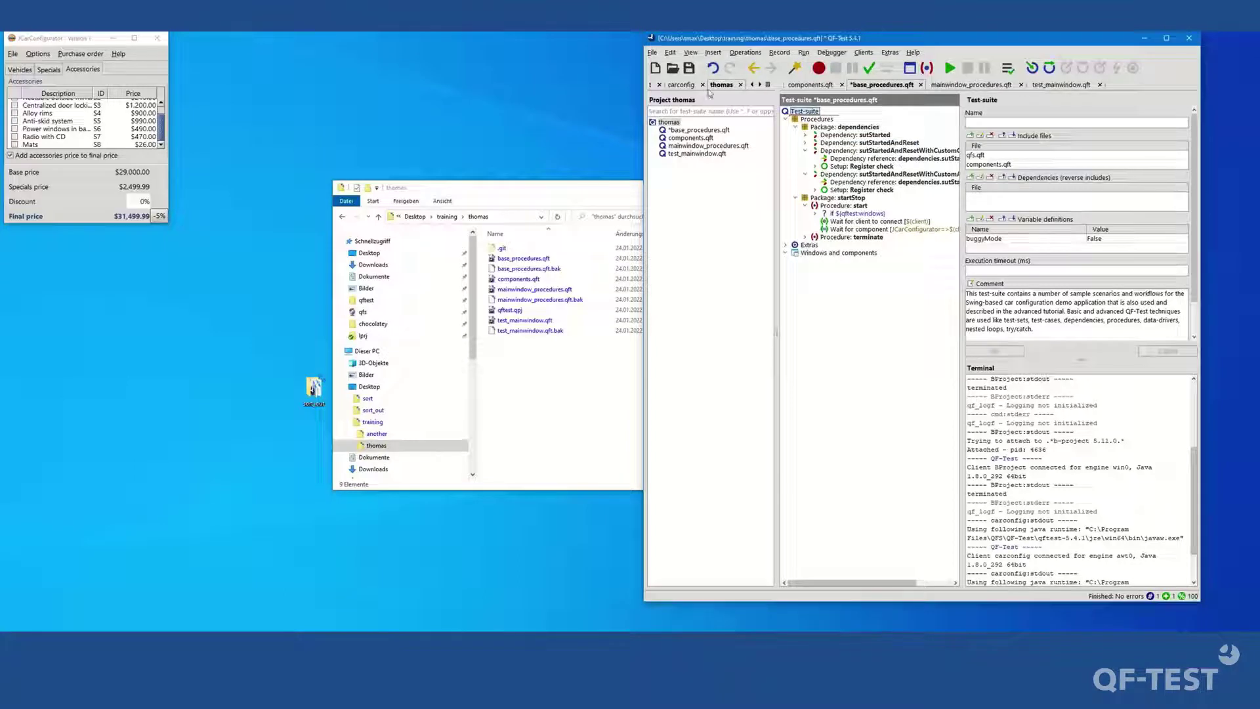
{"action": "left_click", "coordinate": [690, 69]}
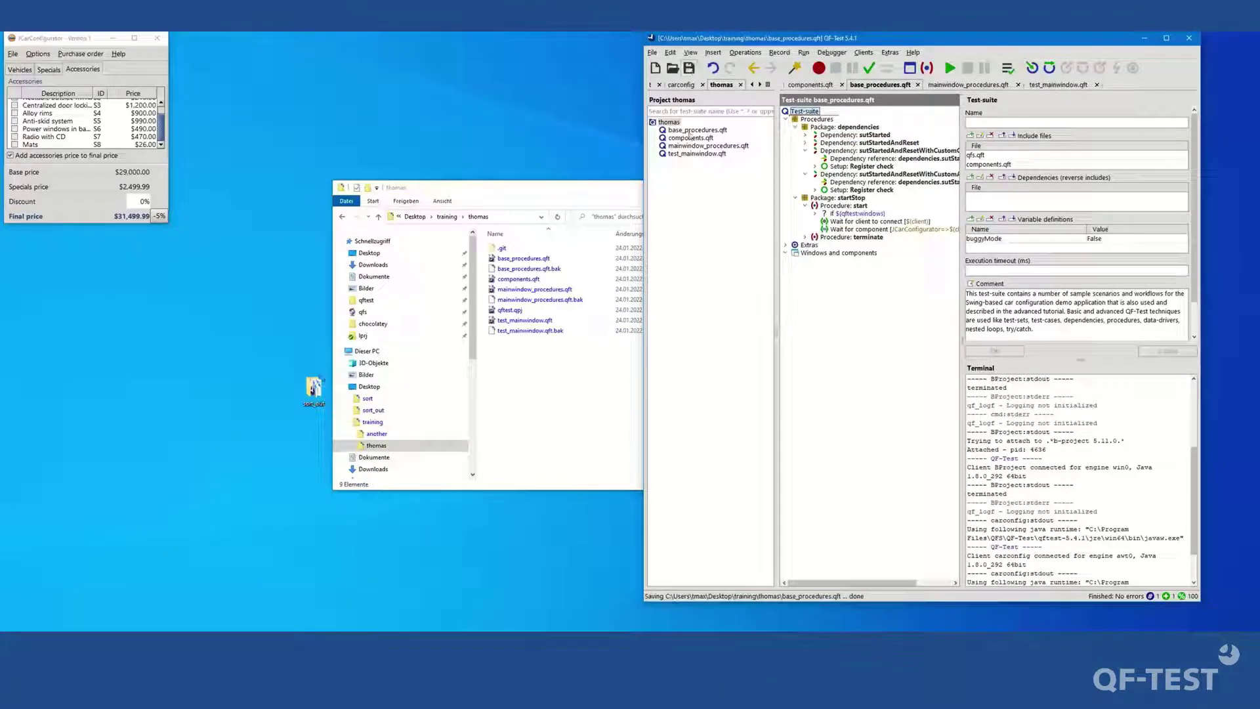
Rename the dependency sutStartedAndReset to sutStartedAndResetForCarconfig, update all references, and select the updated CarConfigurator Demo reference in the list.
{"action": "left_click", "coordinate": [905, 143]}
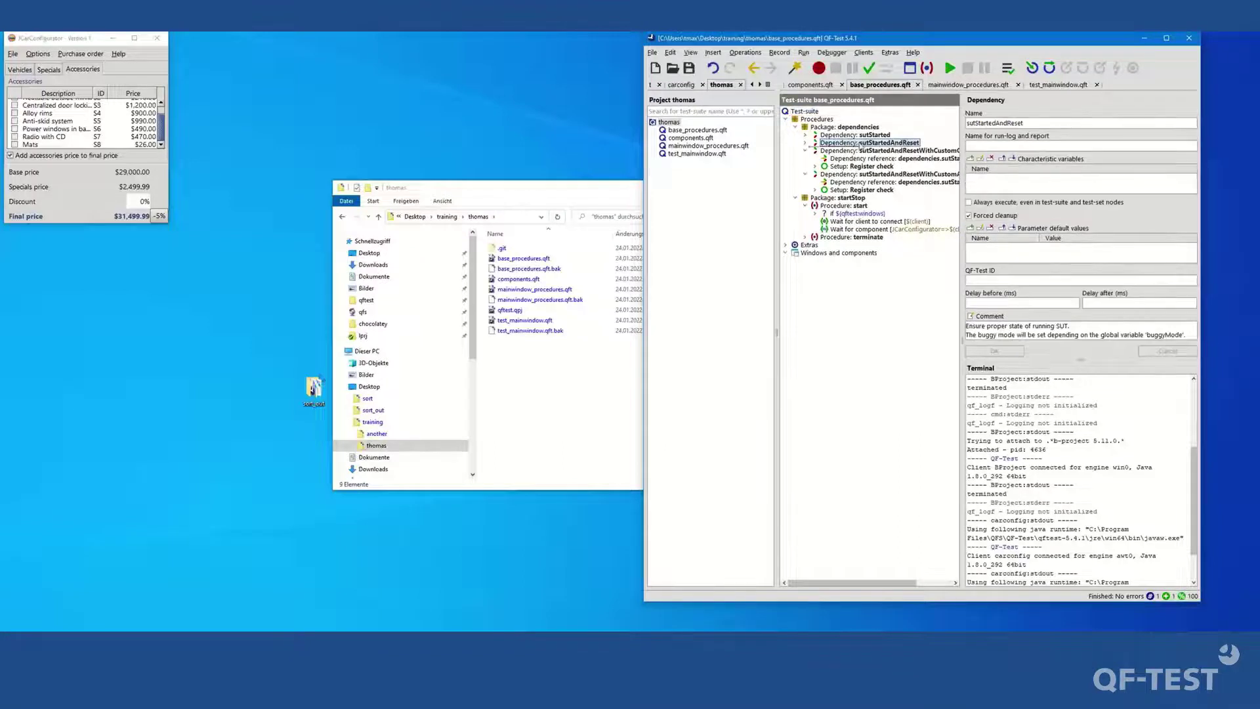
{"action": "left_click", "coordinate": [1052, 125]}
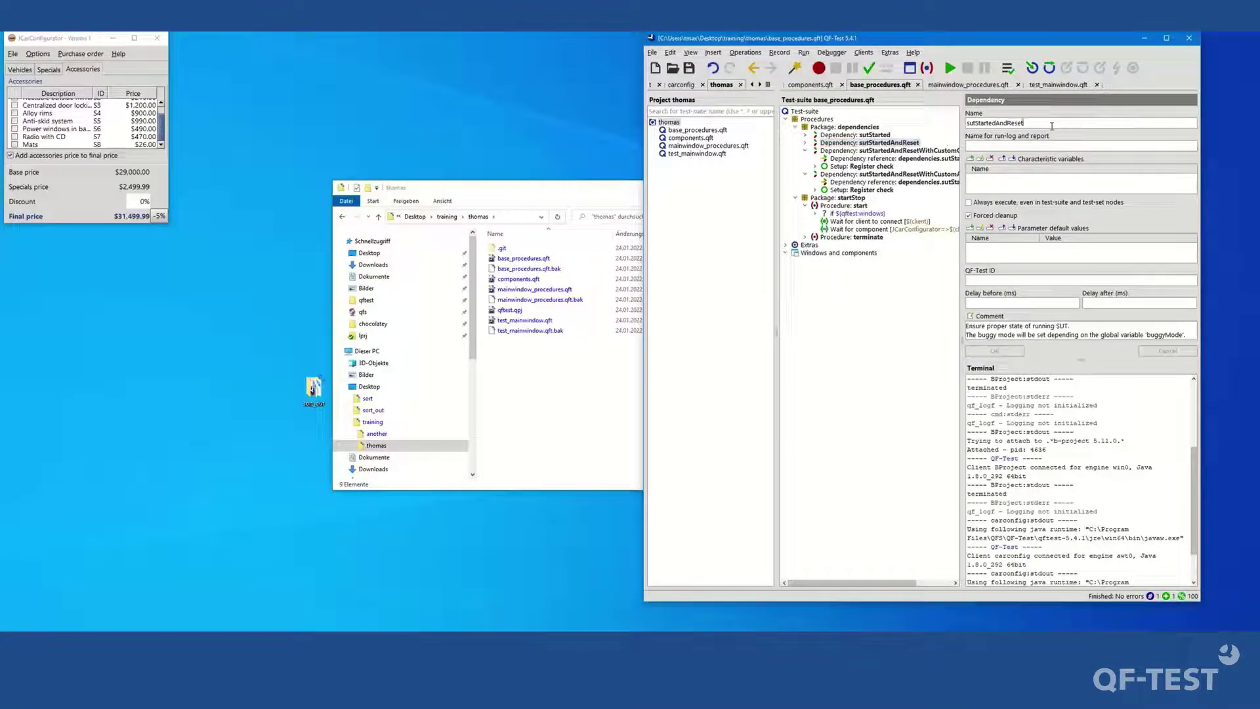
{"action": "type", "text": "ForCarconfig"}
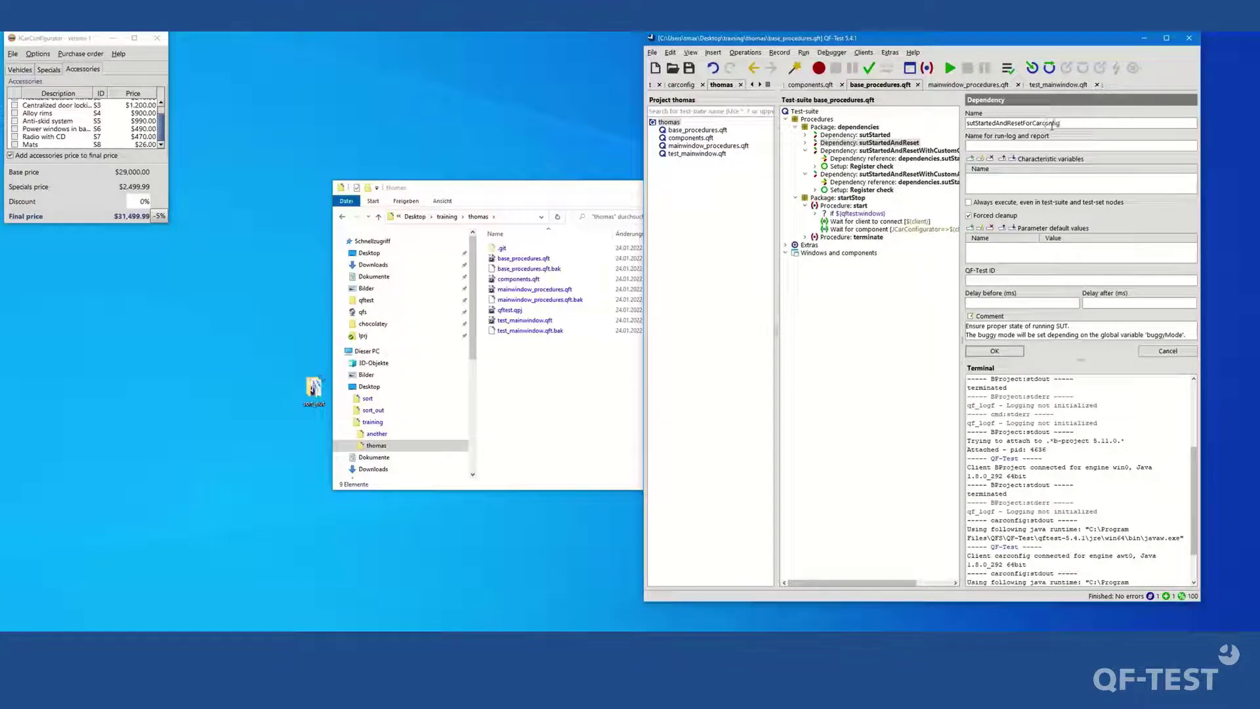
{"action": "left_click", "coordinate": [1013, 351]}
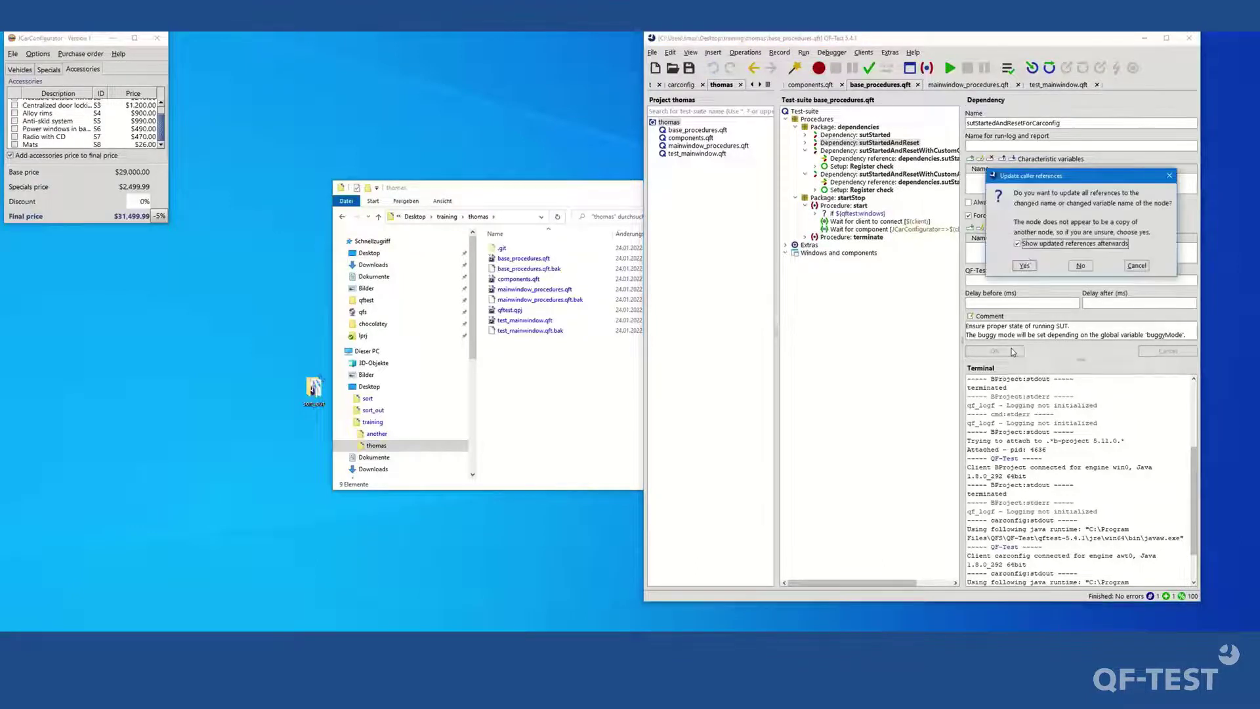
{"action": "left_click", "coordinate": [1025, 266]}
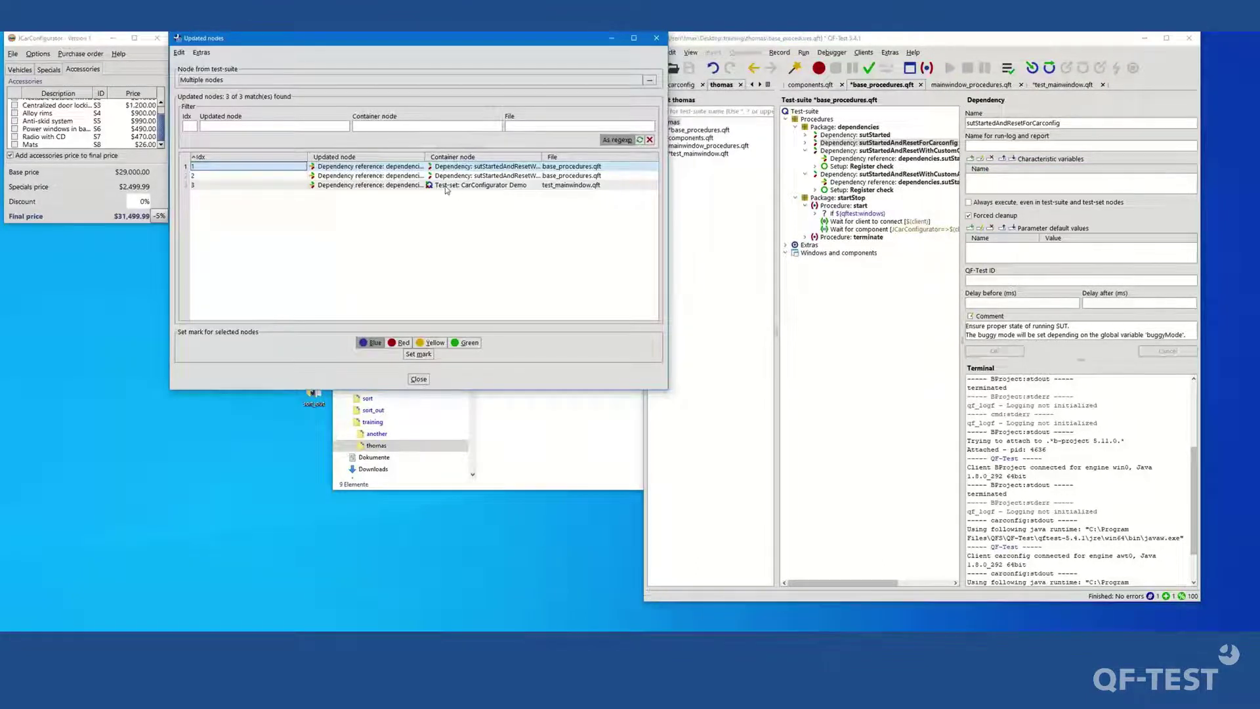
{"action": "left_click", "coordinate": [466, 187]}
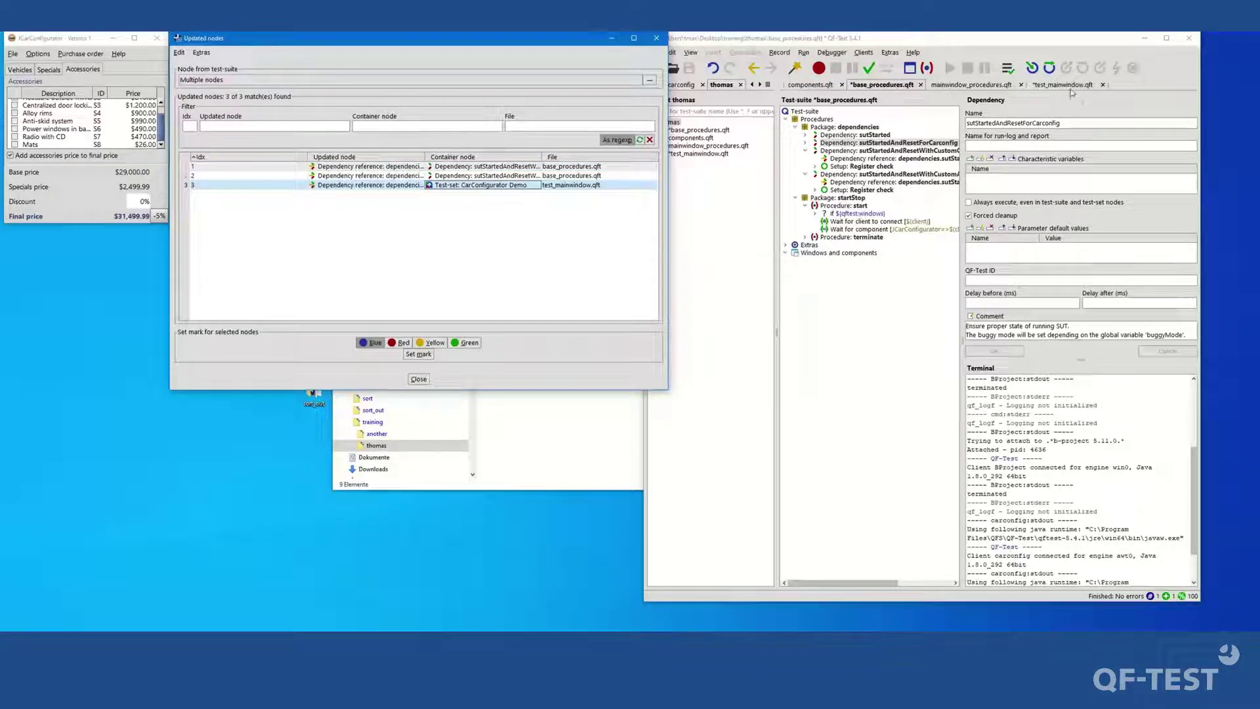
Examine the updated dependency reference in test_mainwindow.qft, close the list of updated nodes, and return to base_procedures.qft.
{"action": "double_click", "coordinate": [569, 185]}
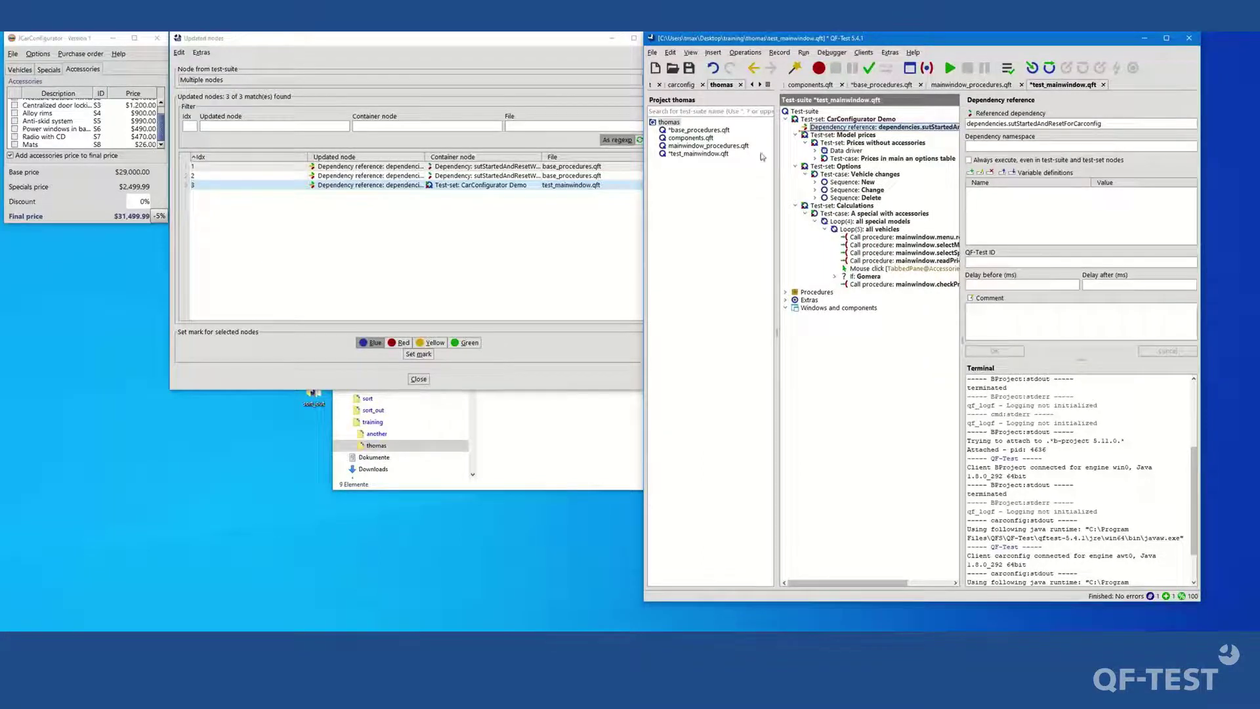
{"action": "left_click", "coordinate": [419, 379]}
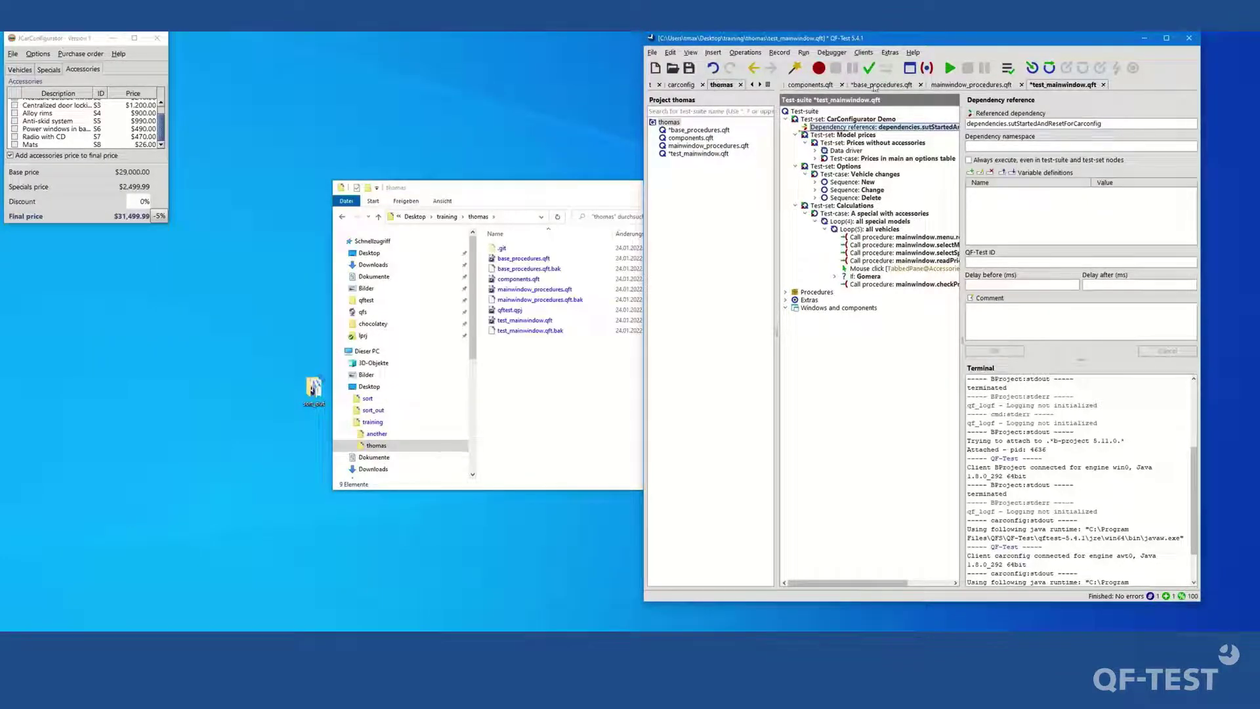
{"action": "left_click", "coordinate": [876, 85]}
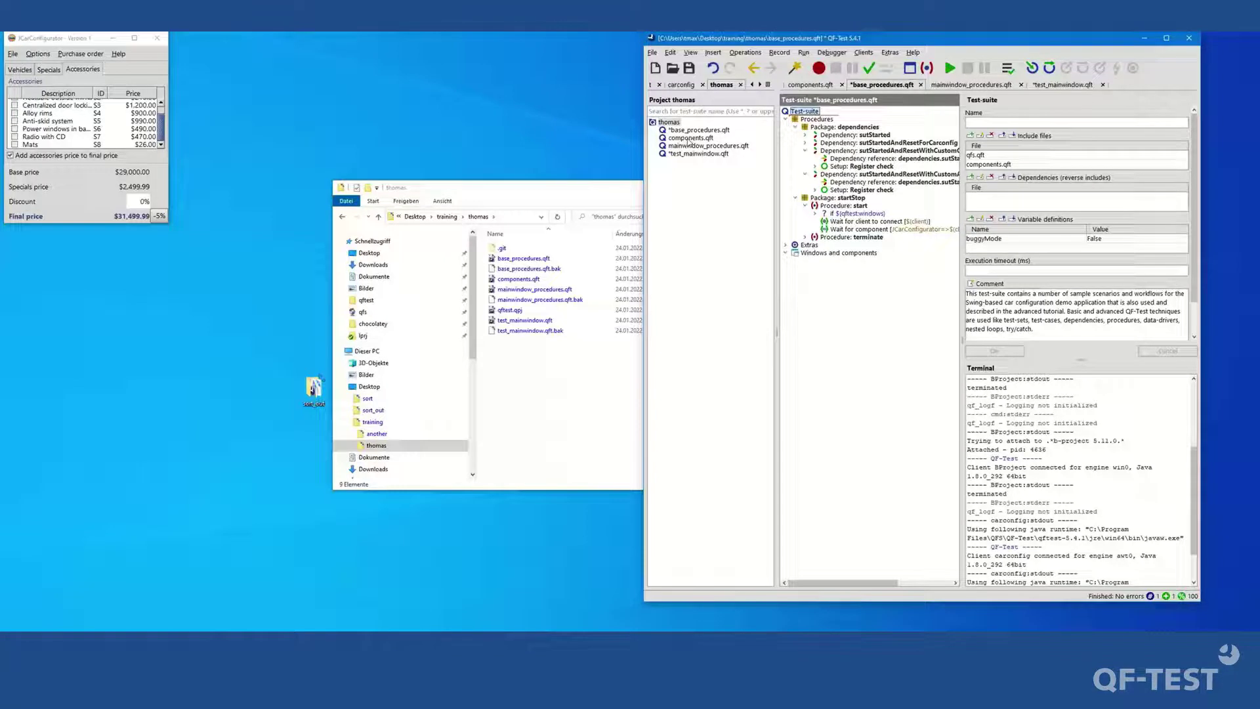
Undo the dependency rename in all affected suites and save base_procedures.qft.
{"action": "left_click", "coordinate": [690, 70]}
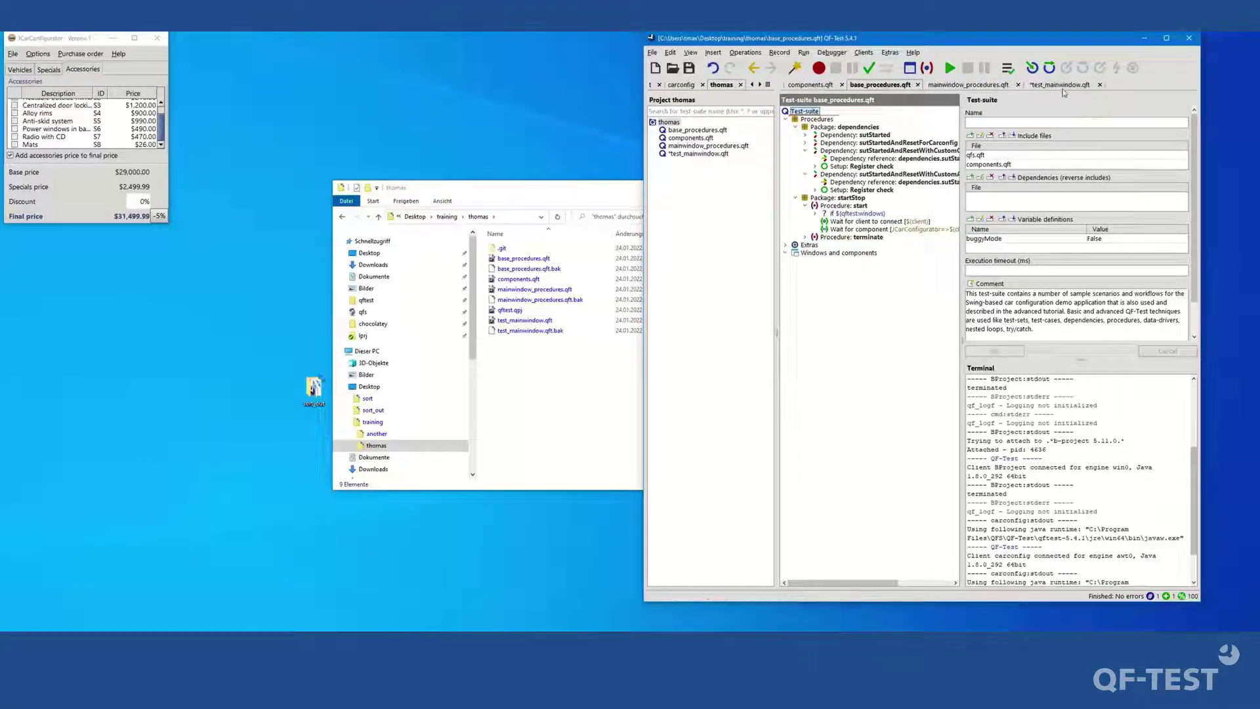
{"action": "left_click", "coordinate": [713, 68]}
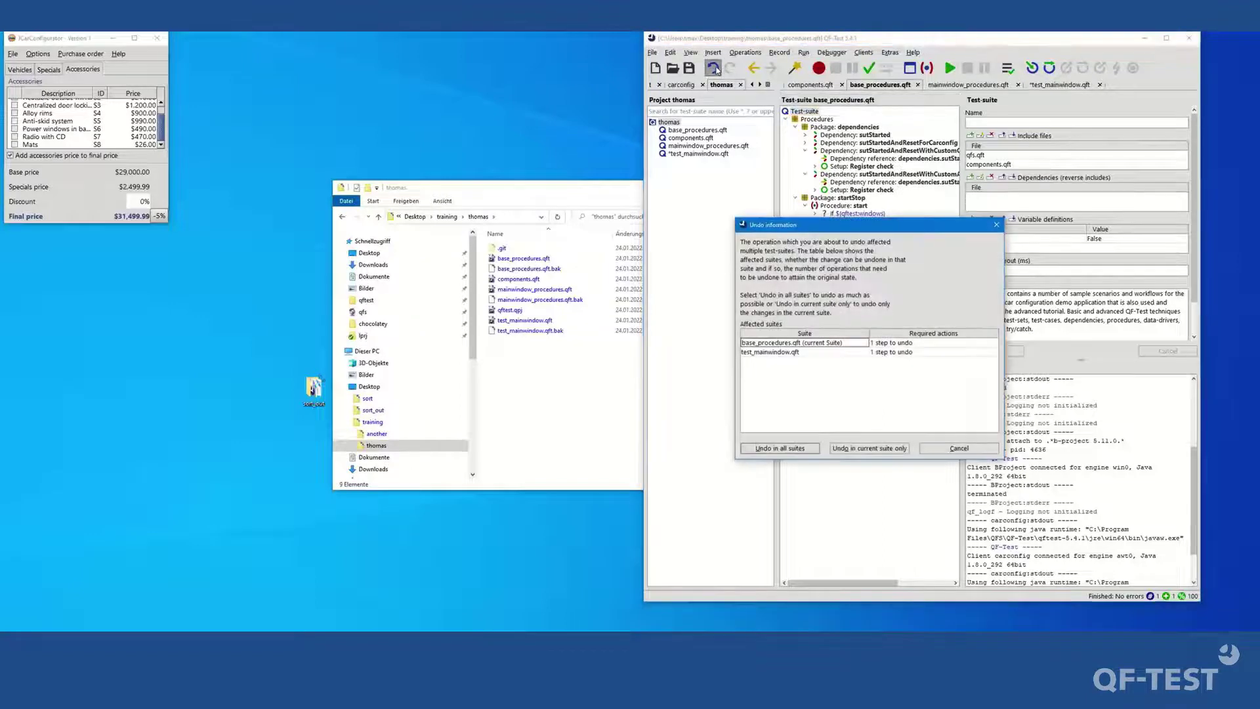
{"action": "left_click", "coordinate": [785, 449]}
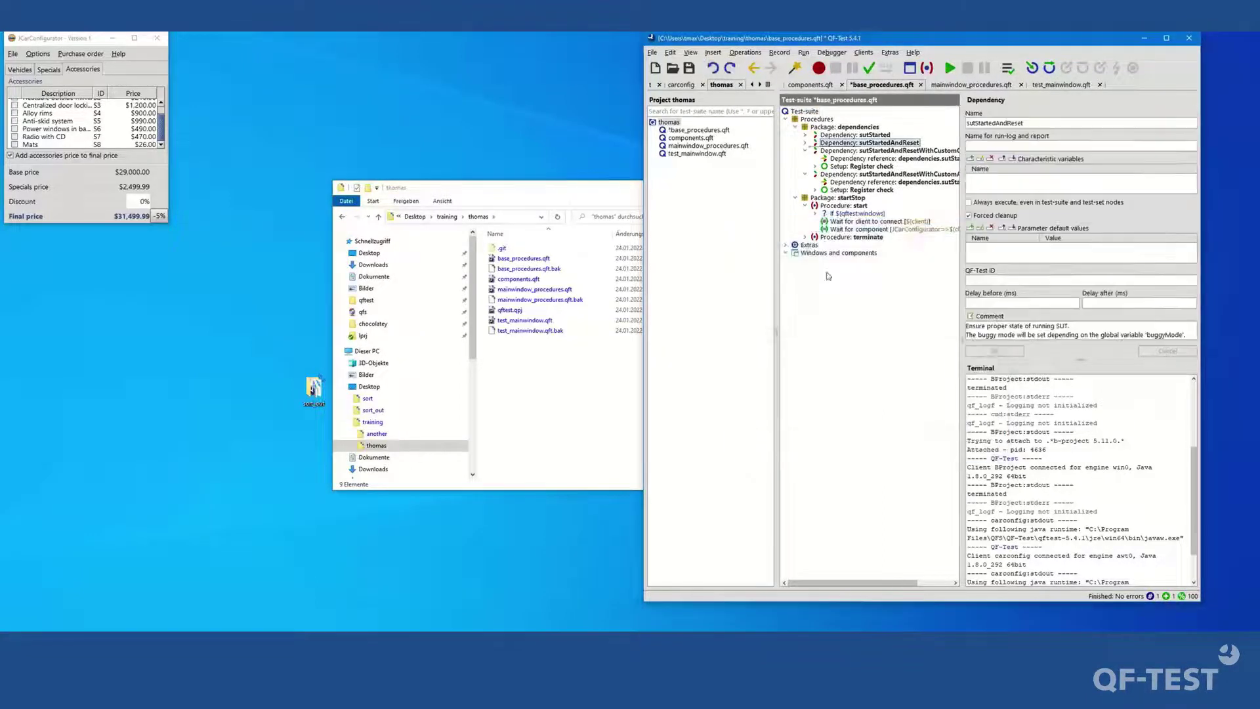
{"action": "left_click", "coordinate": [689, 69]}
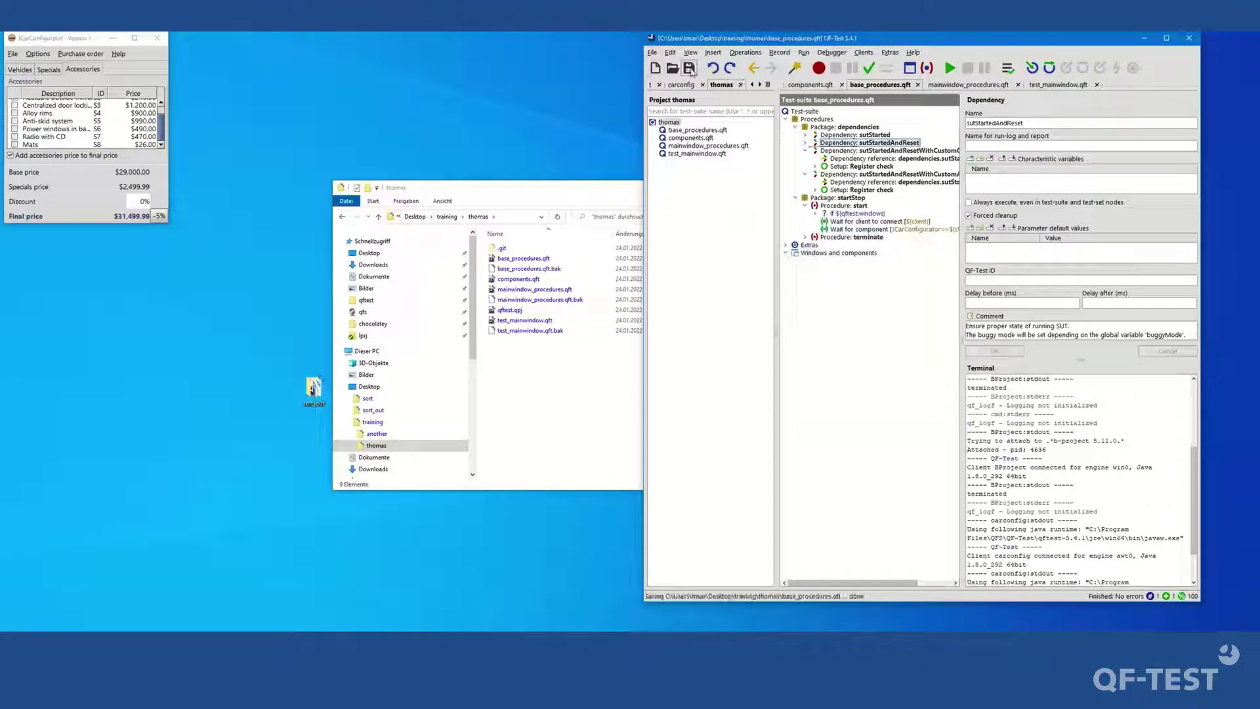
Review the search options from the dependencies package, choose Project as the search scope, and dismiss the search without running it.
{"action": "key", "text": "Down"}
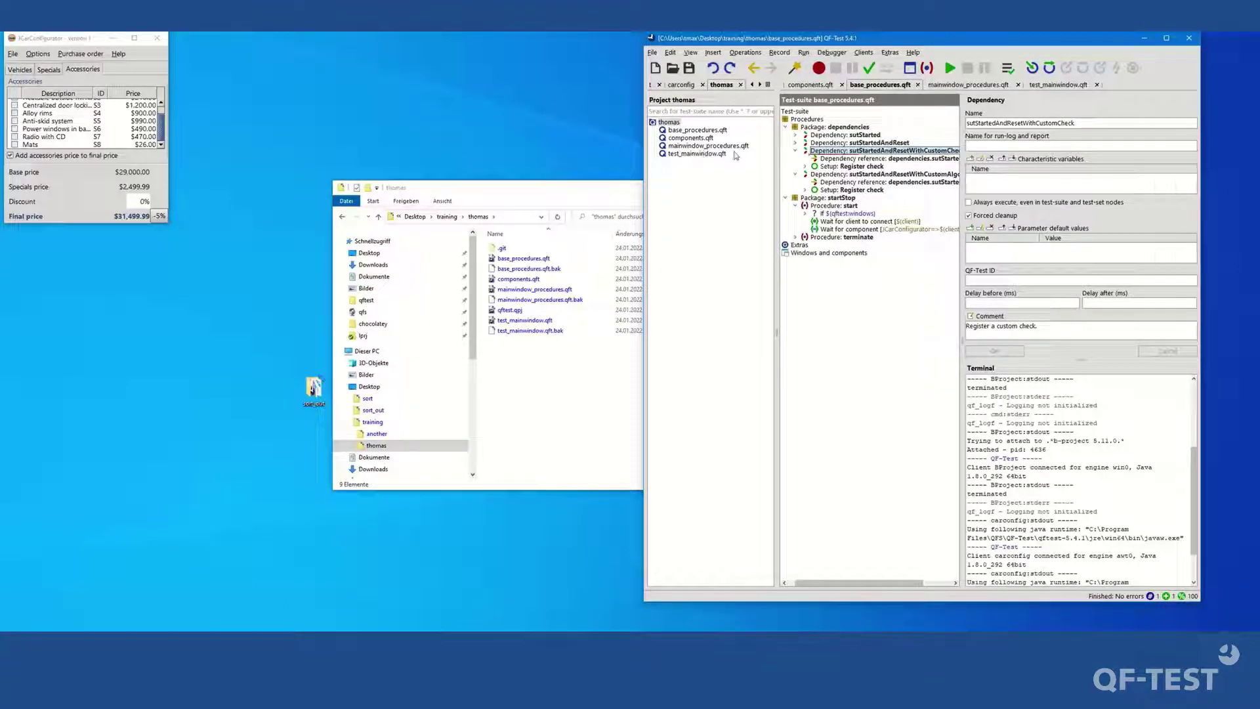
{"action": "left_click", "coordinate": [837, 128]}
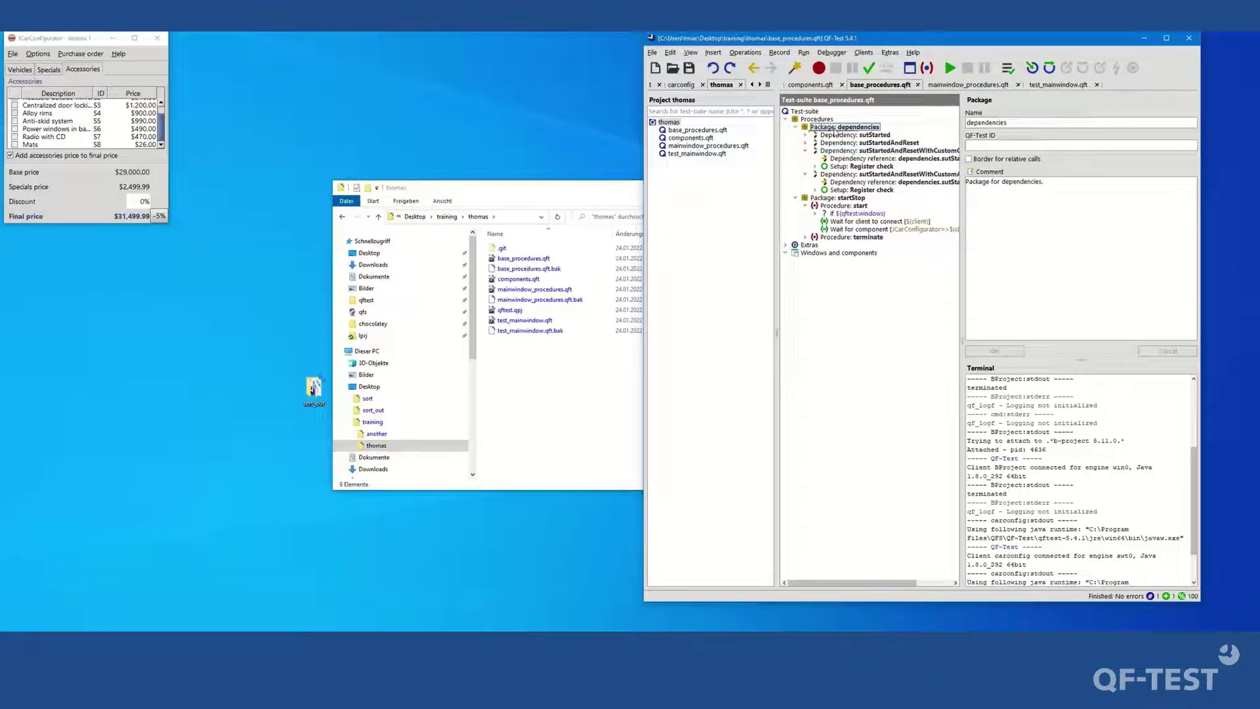
{"action": "key", "text": "ctrl+f"}
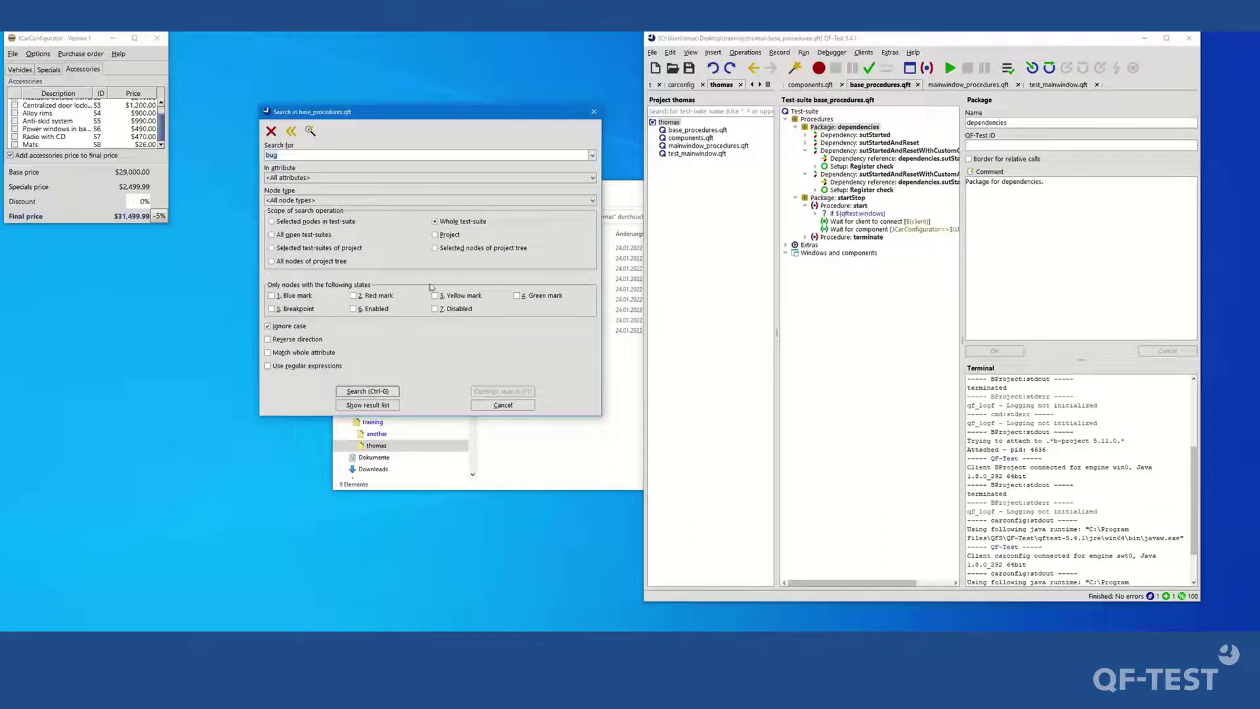
{"action": "left_click", "coordinate": [435, 235]}
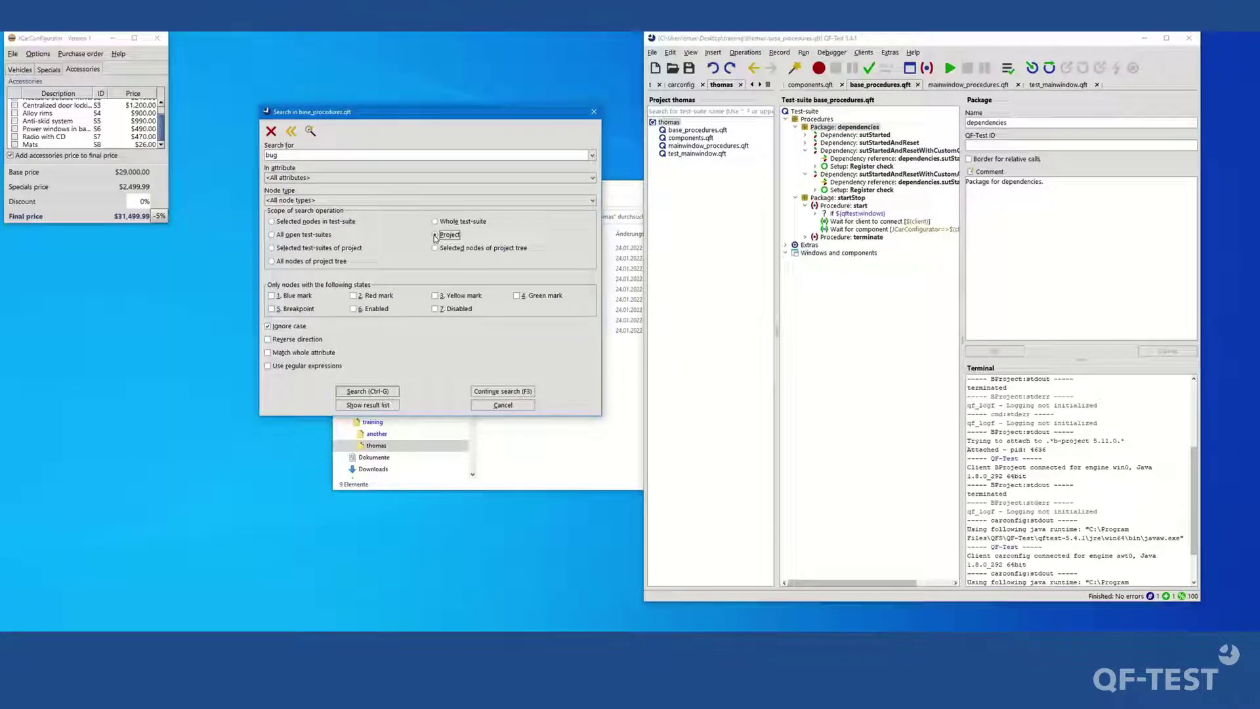
{"action": "left_click", "coordinate": [503, 406]}
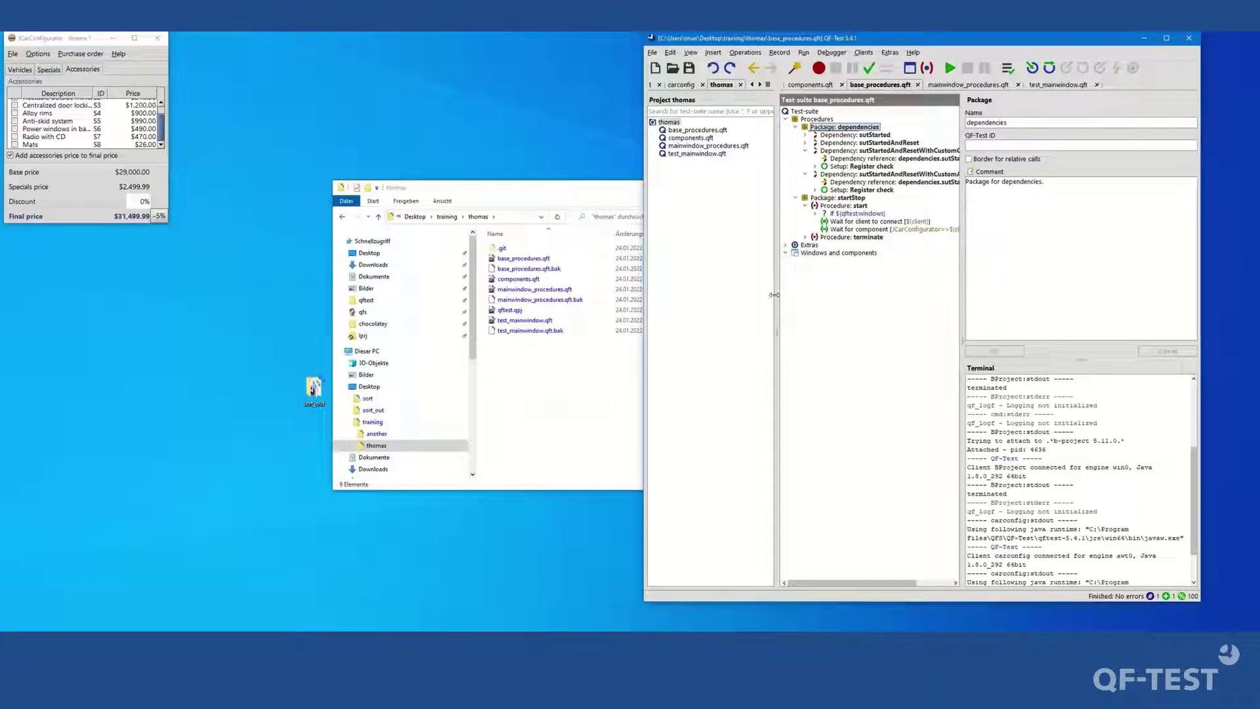
{"action": "left_click_drag", "start_coordinate": [775, 294], "coordinate": [773, 293]}
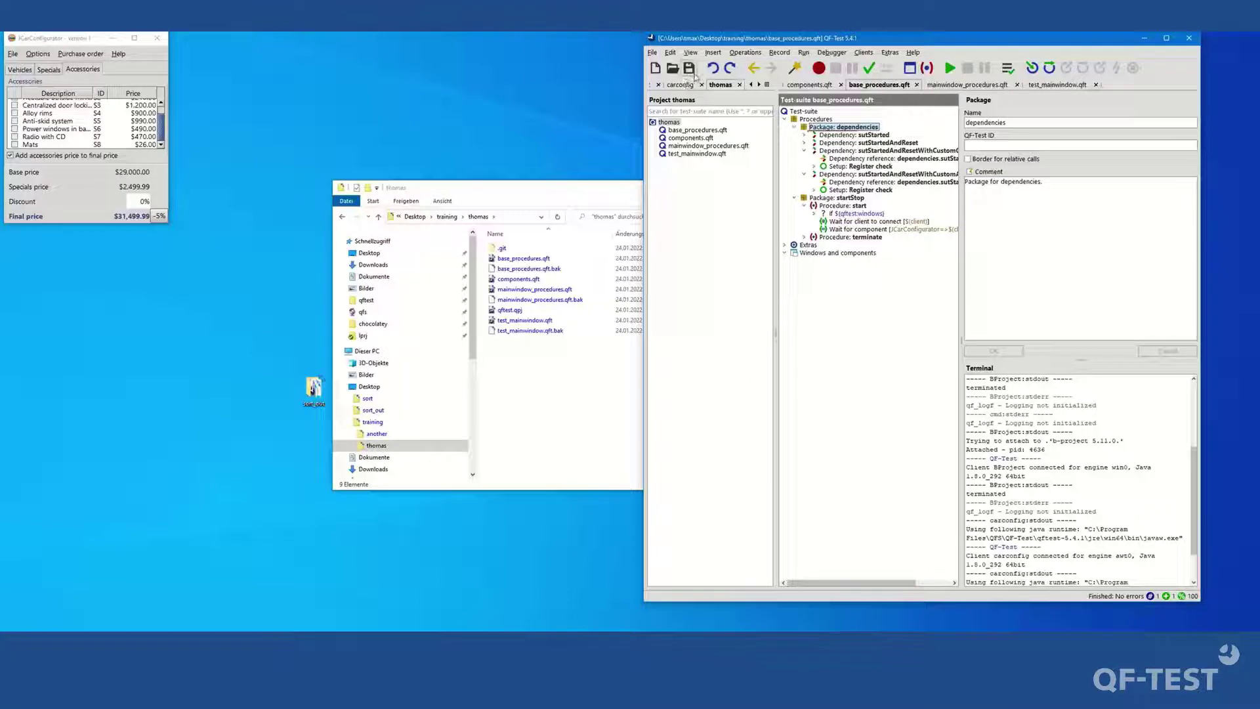
Look through test_mainwindow.qft, components.qft, base_procedures.qft and mainwindow_procedures.qft to compare how tests, components and procedures are split.
{"action": "left_click", "coordinate": [1057, 85]}
{"action": "left_click", "coordinate": [881, 85]}
{"action": "left_click", "coordinate": [965, 86]}
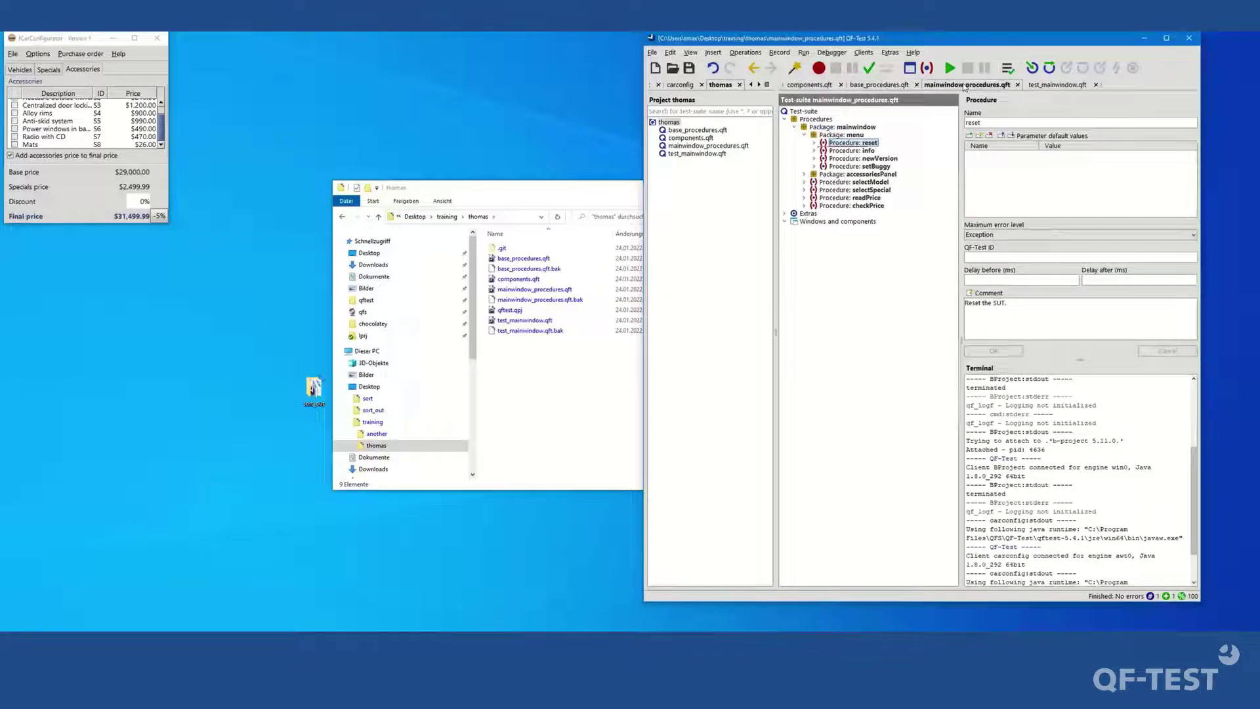
{"action": "left_click", "coordinate": [1051, 87]}
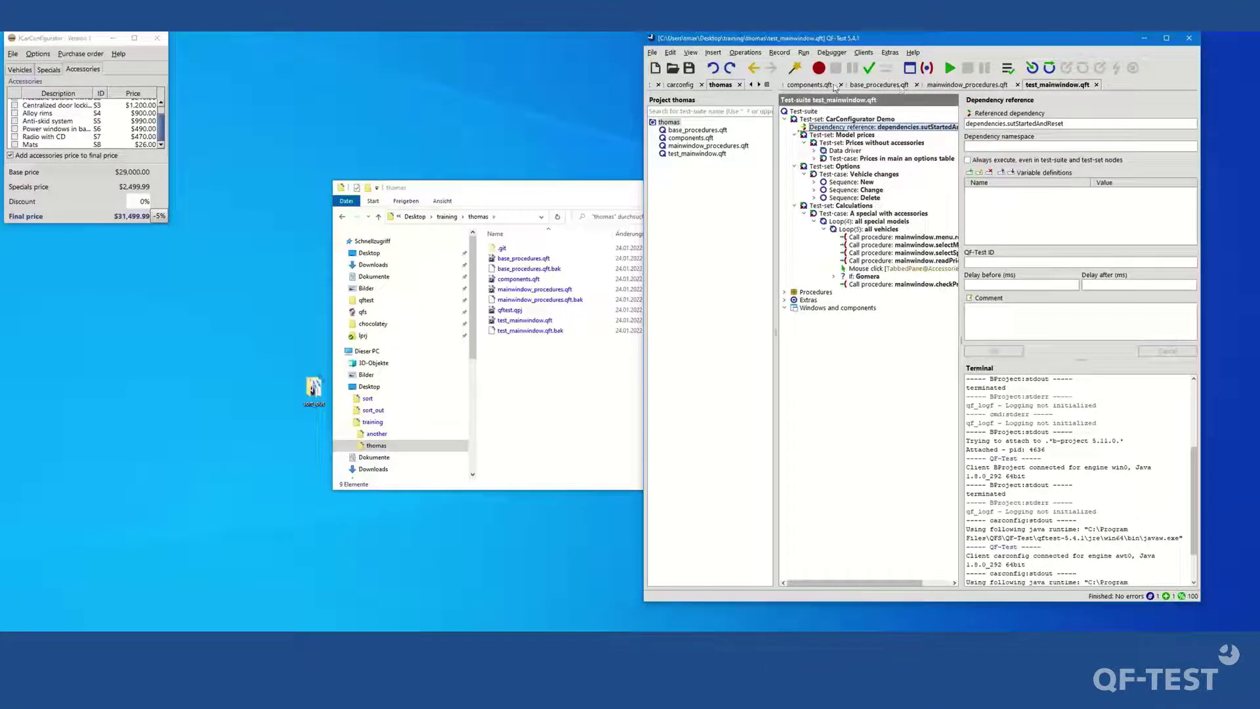
{"action": "left_click", "coordinate": [808, 85]}
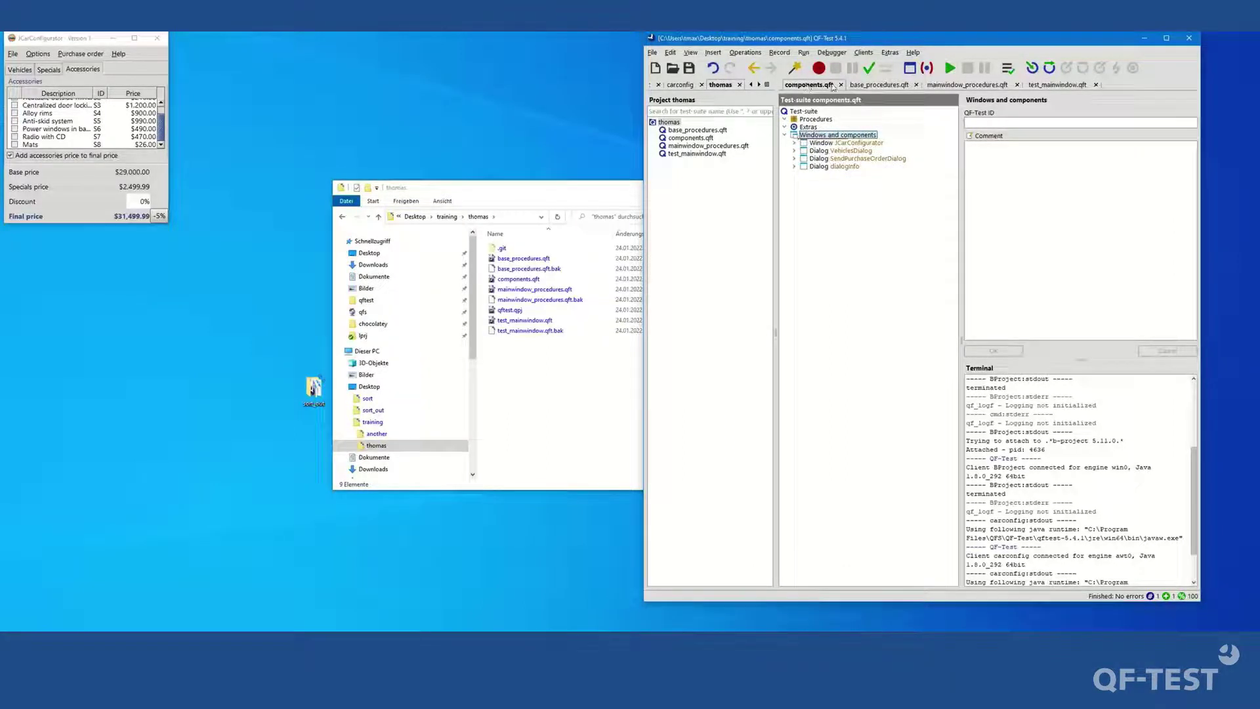
{"action": "left_click", "coordinate": [878, 84]}
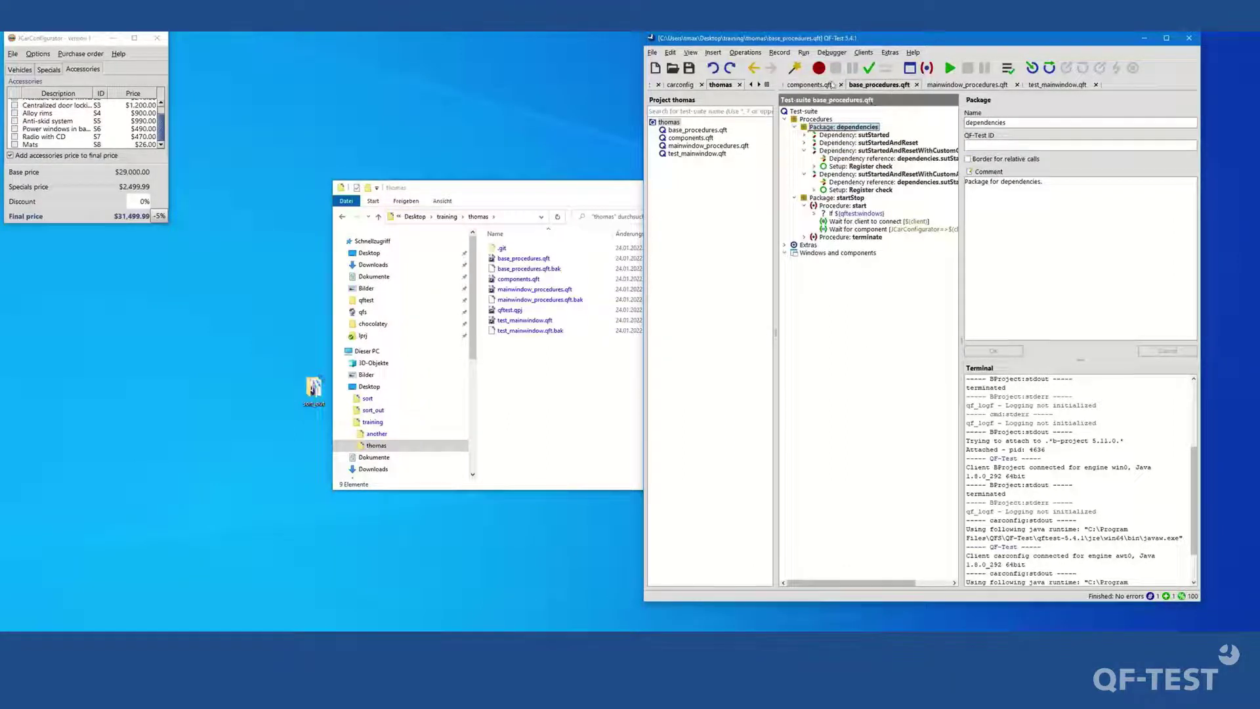
{"action": "left_click", "coordinate": [971, 86]}
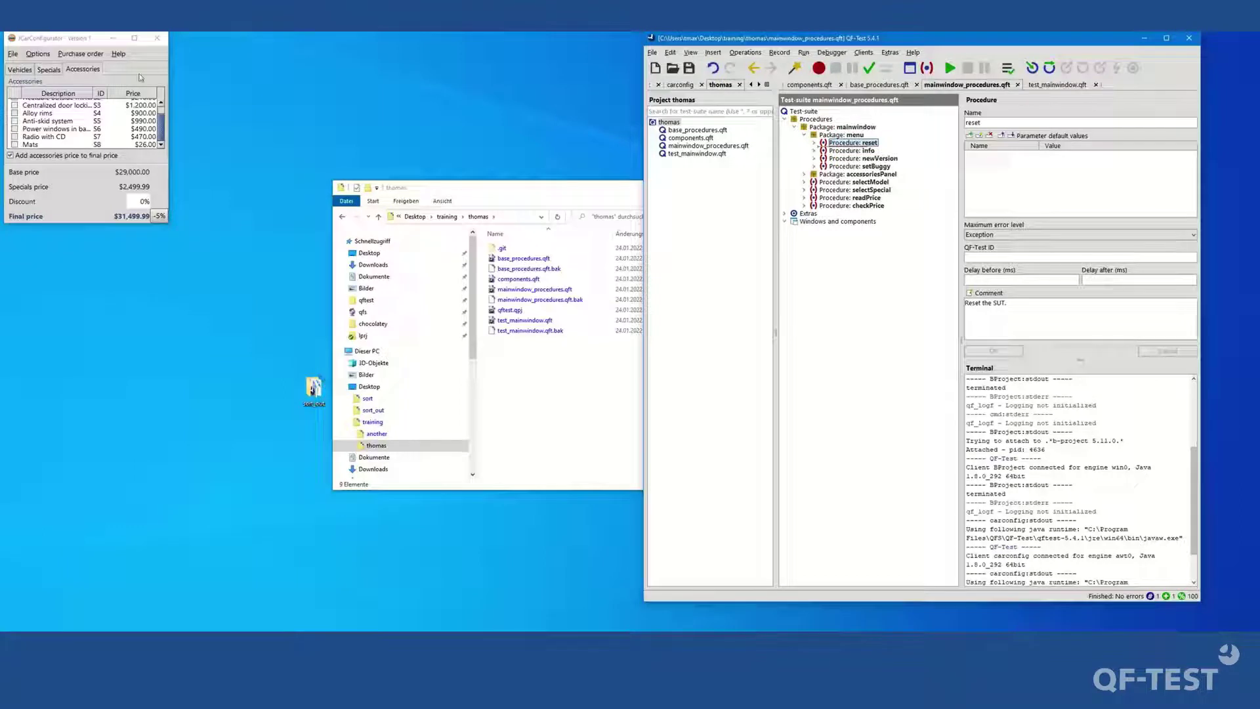
View the specials and the accessories editor in JCarConfigurator, and select the mainwindow.selectModel procedure call in test_mainwindow.qft.
{"action": "left_click", "coordinate": [50, 69]}
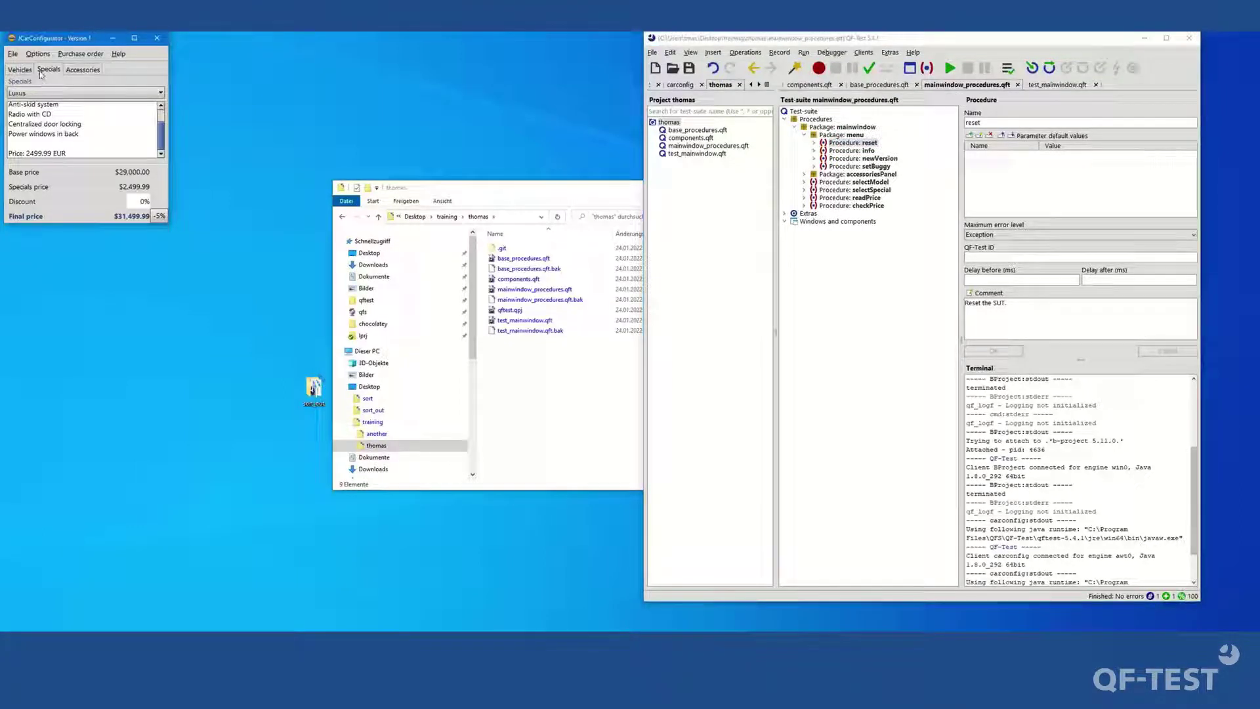
{"action": "left_click", "coordinate": [38, 54]}
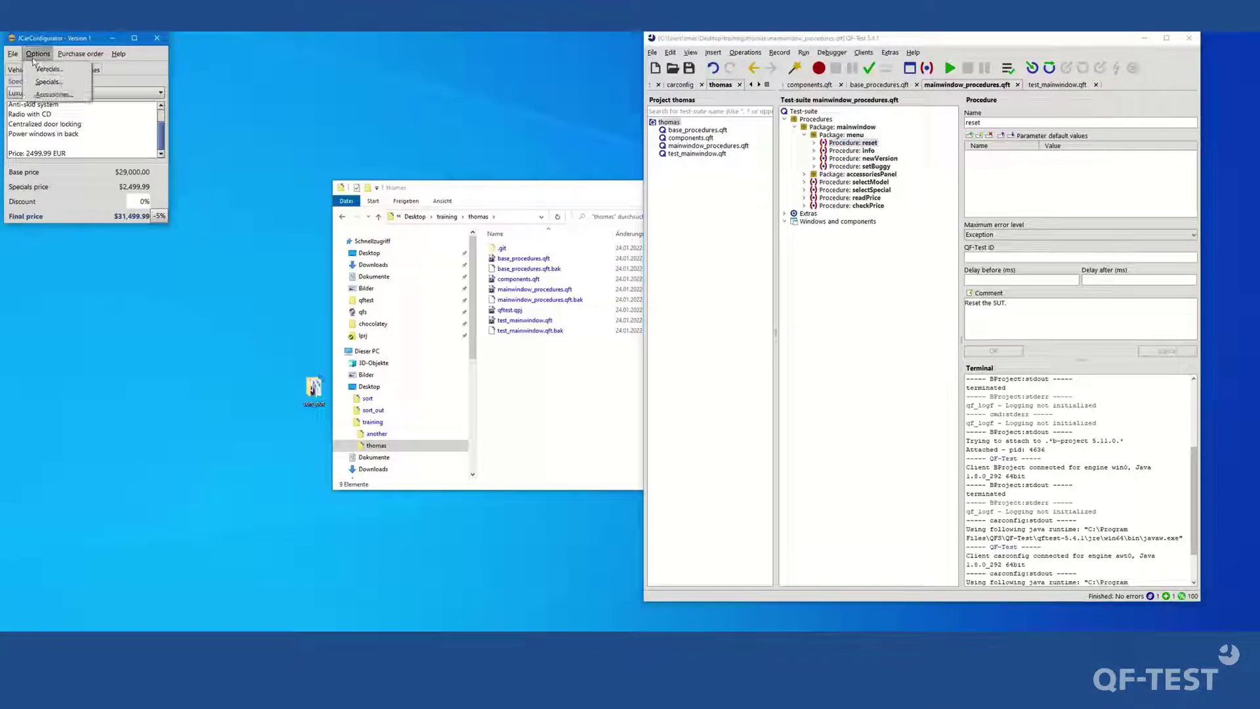
{"action": "left_click", "coordinate": [51, 93]}
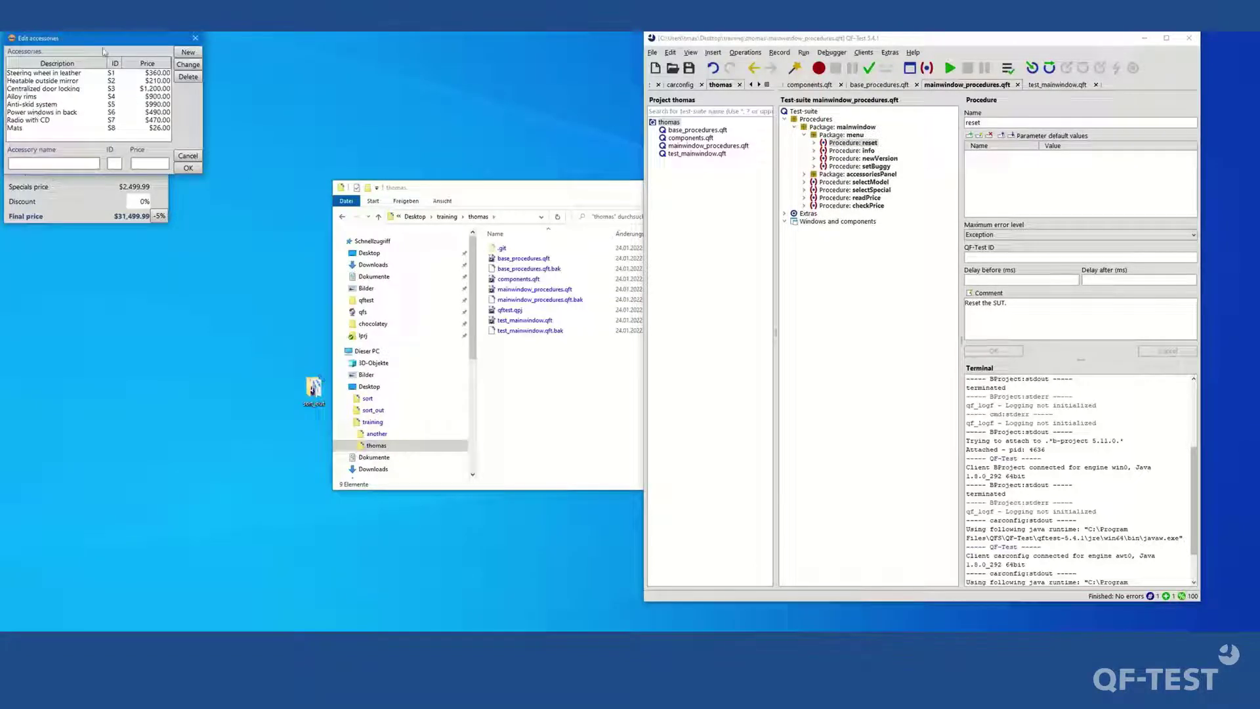
{"action": "left_click", "coordinate": [195, 38]}
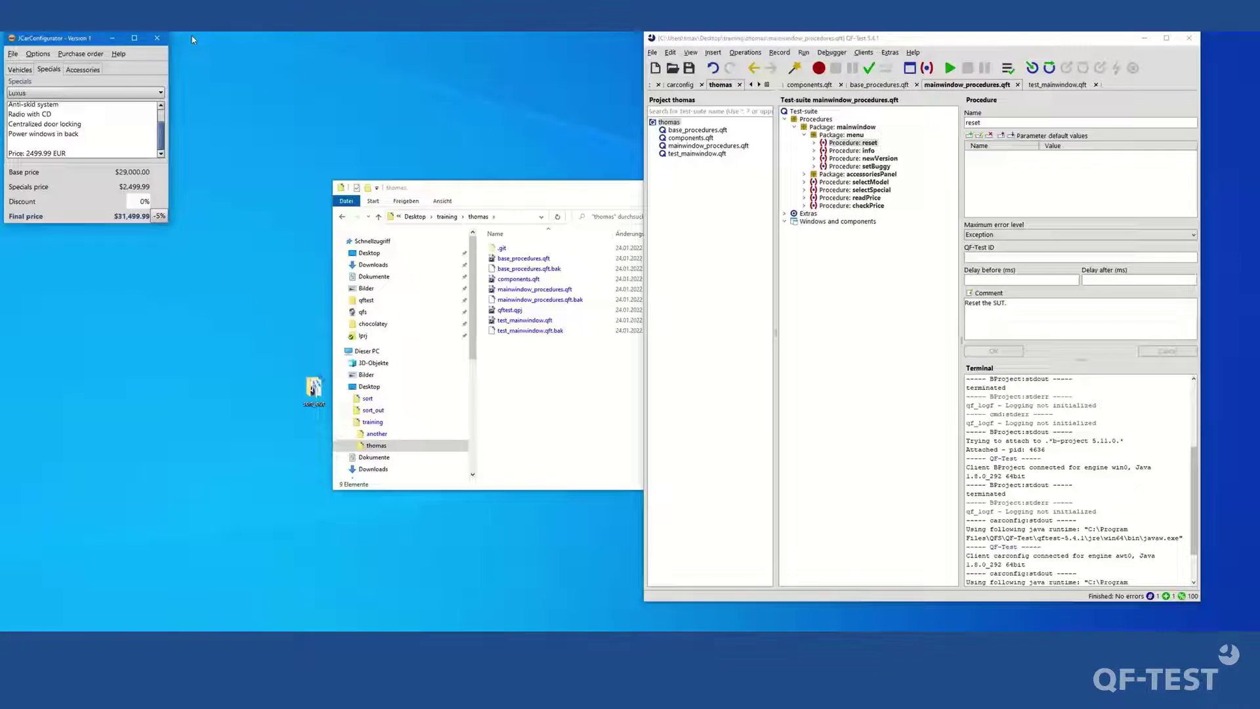
{"action": "left_click", "coordinate": [1050, 88]}
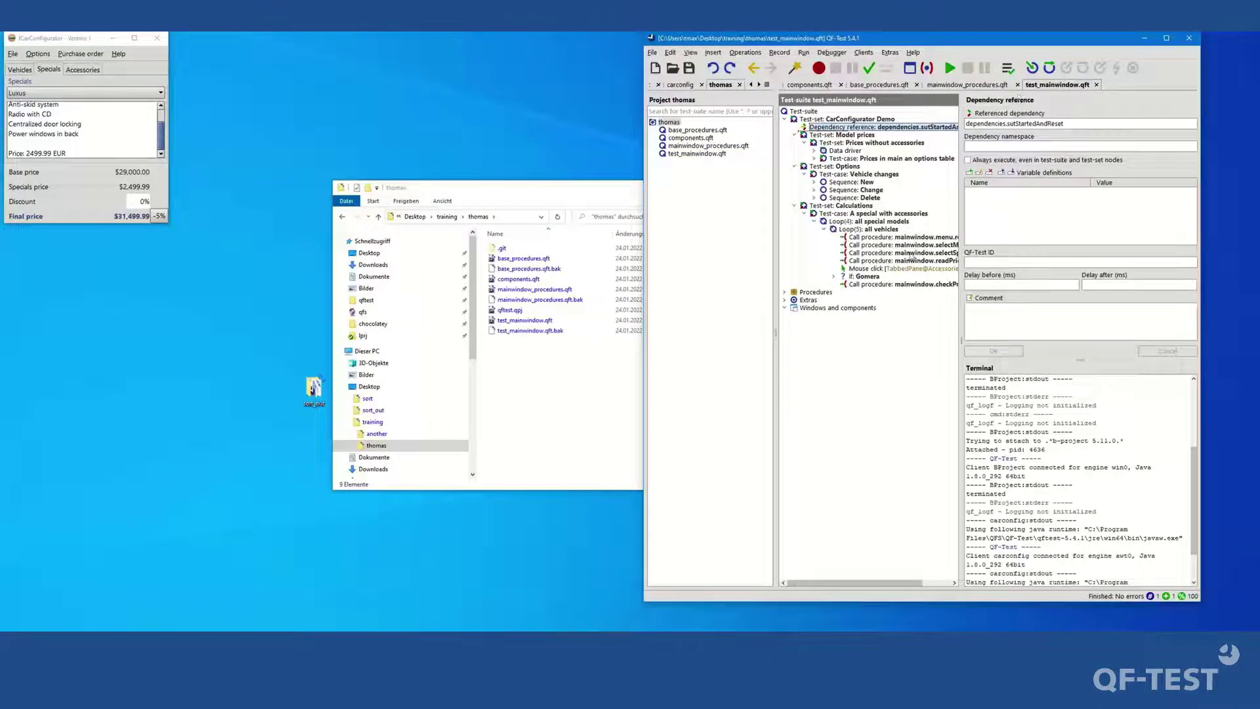
{"action": "left_click", "coordinate": [925, 247]}
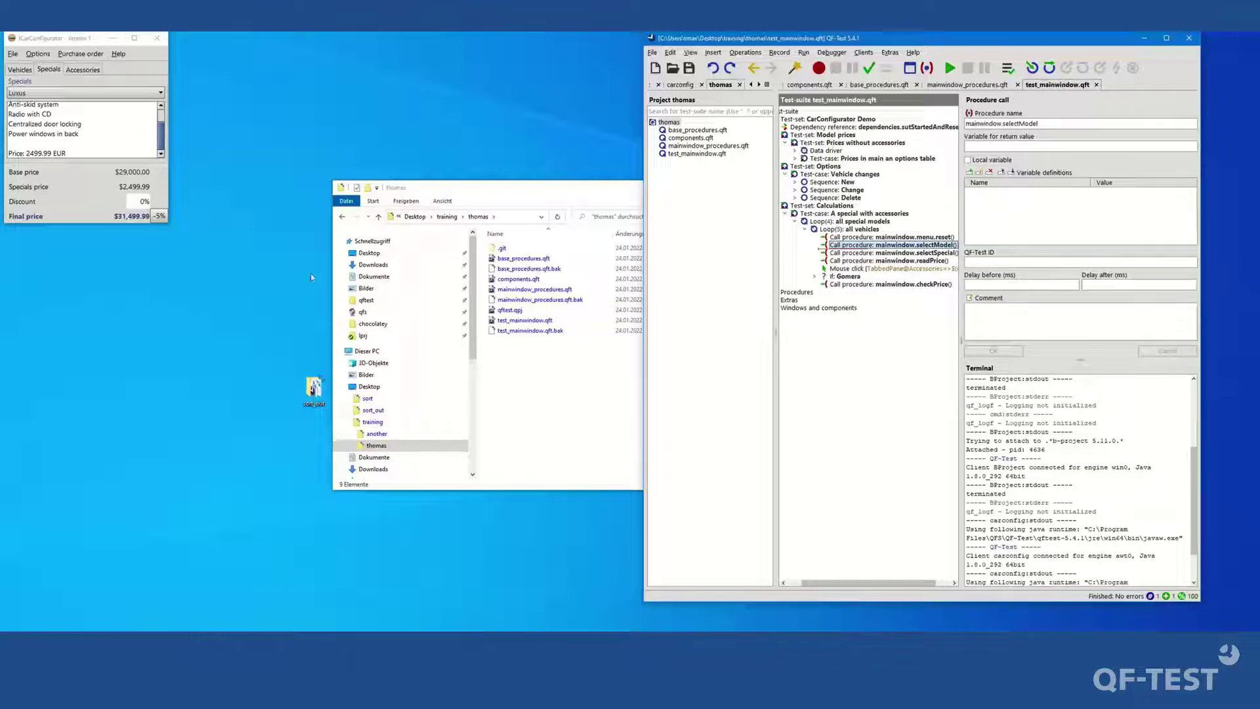
Switch to PowerPoint and present the slide "Possible example of development structure" as a slide show.
{"action": "key", "text": "alt+Tab"}
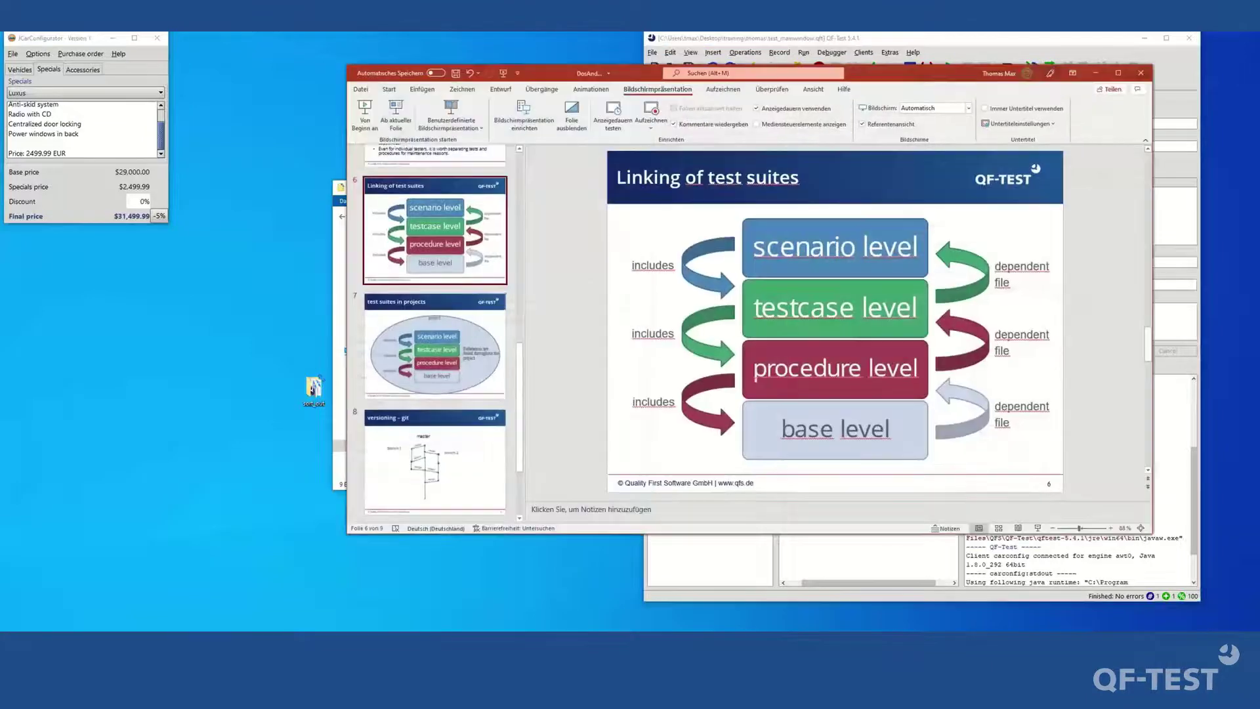
{"action": "scroll", "coordinate": [463, 374], "scroll_direction": "up", "scroll_amount": 5}
{"action": "scroll", "coordinate": [464, 374], "scroll_direction": "down", "scroll_amount": 4}
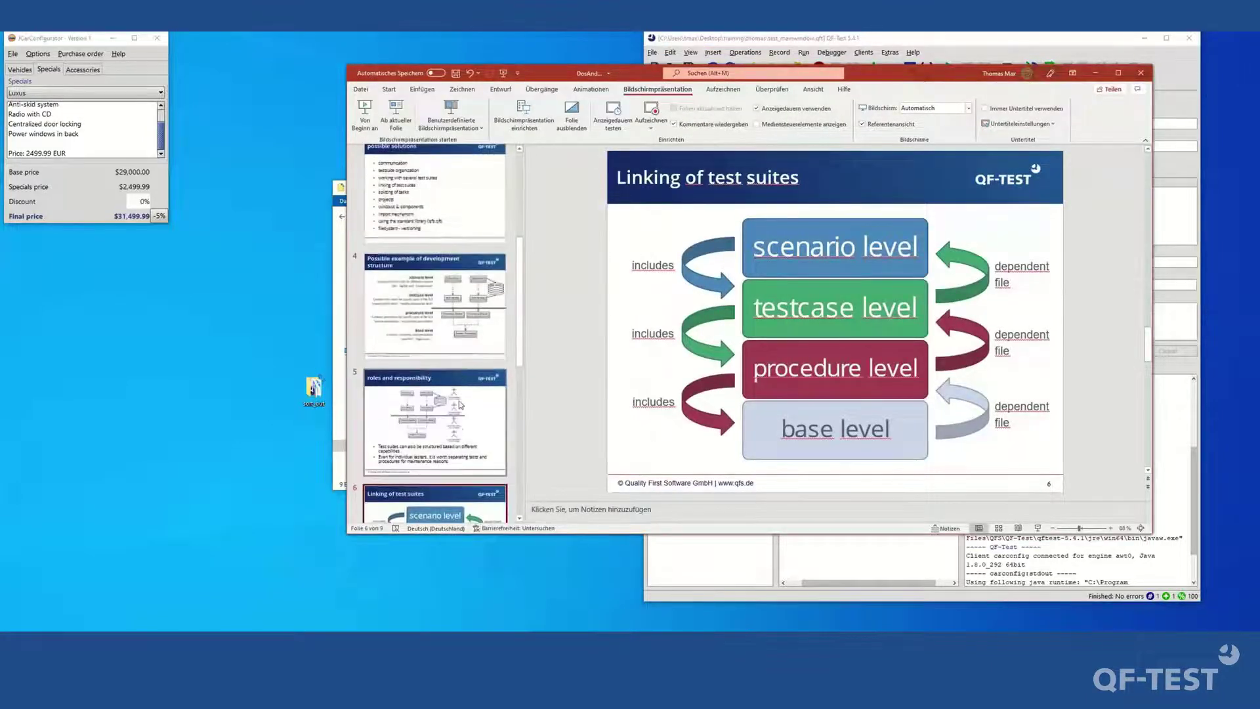
{"action": "left_click", "coordinate": [431, 313]}
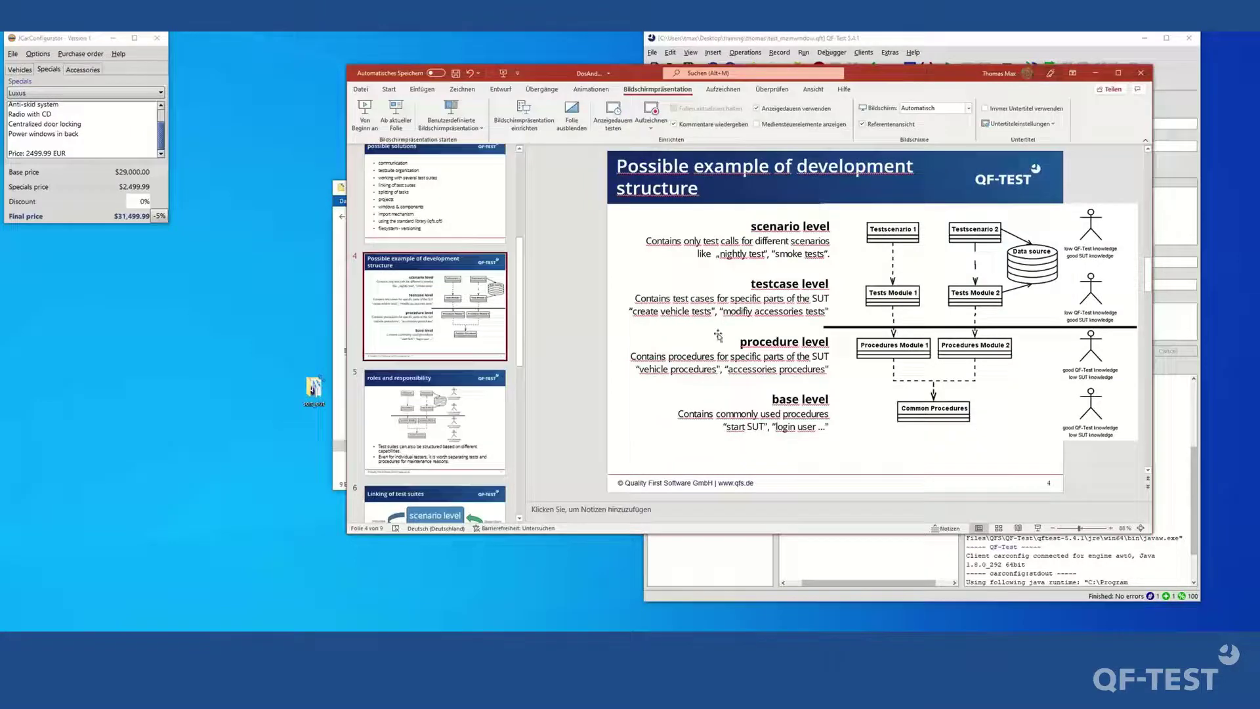
{"action": "left_click", "coordinate": [395, 113]}
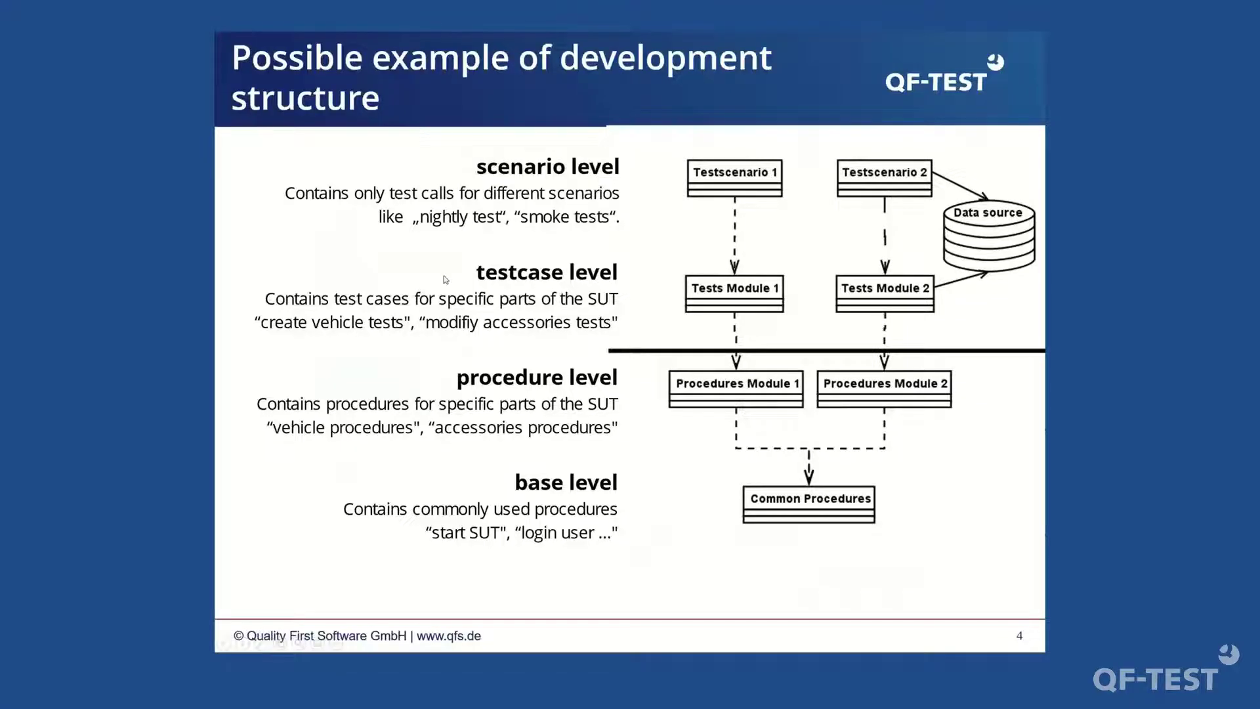
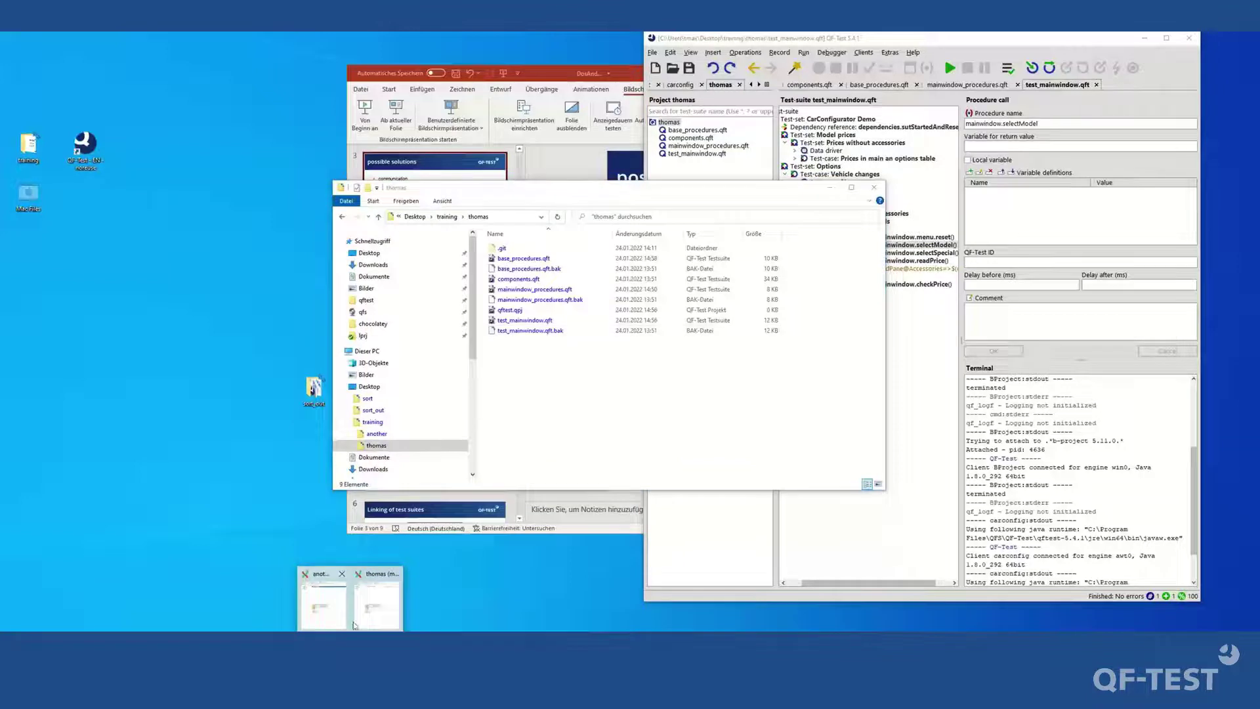
Switch to Git Extensions, view the local master branch of the project's repository, and return to QF-Test.
{"action": "left_click", "coordinate": [378, 598]}
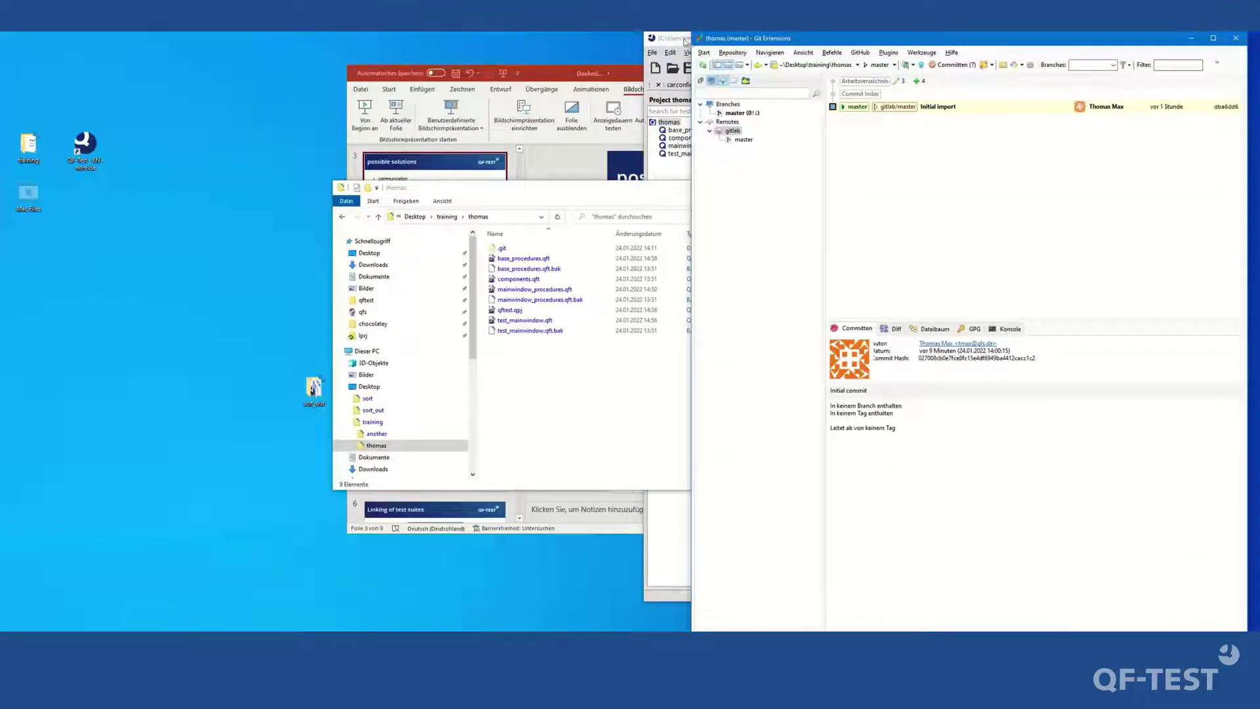
{"action": "left_click", "coordinate": [732, 113]}
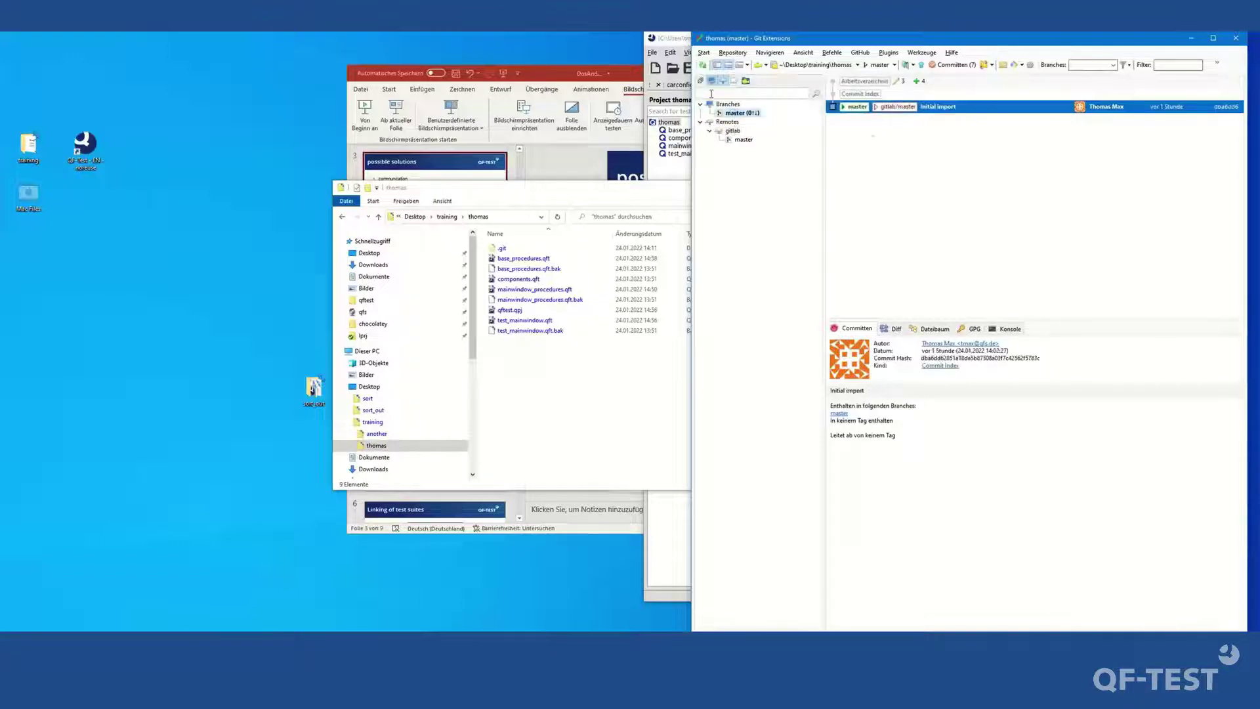
{"action": "left_click", "coordinate": [684, 40]}
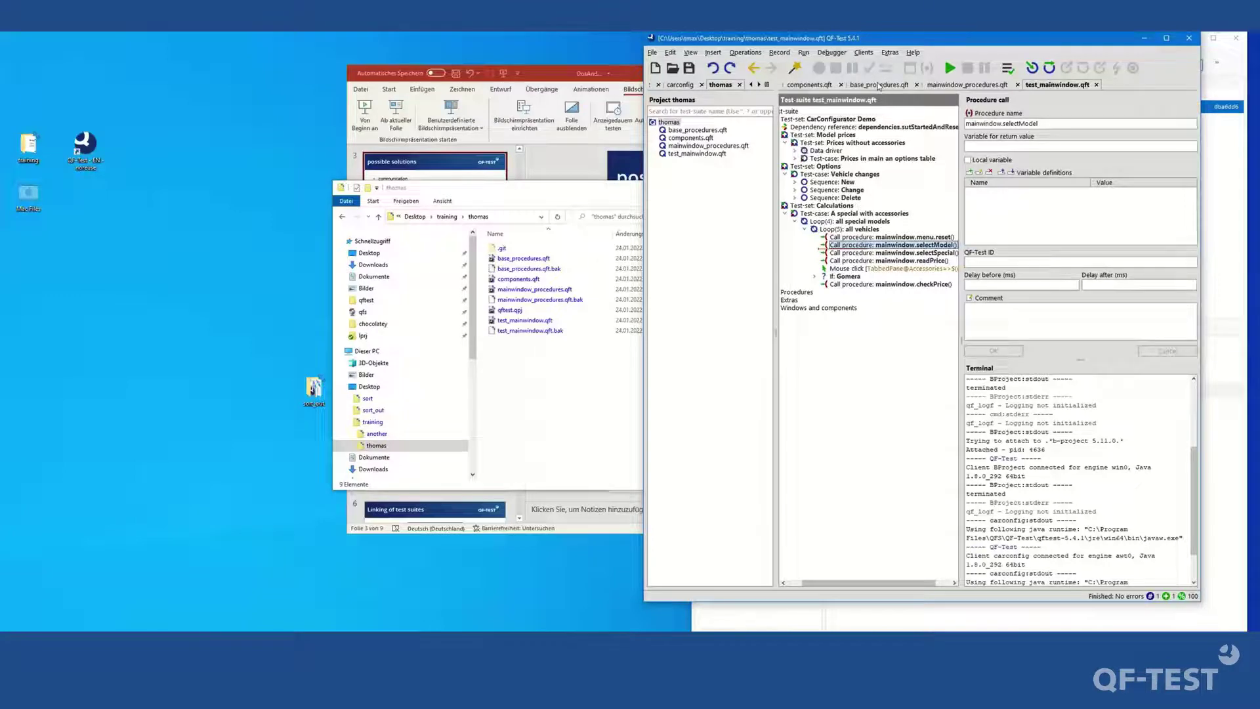
Look through the mainwindow_procedures.qft, components.qft and base_procedures.qft suites, ending at the include files of base_procedures.qft's root node.
{"action": "left_click", "coordinate": [971, 85]}
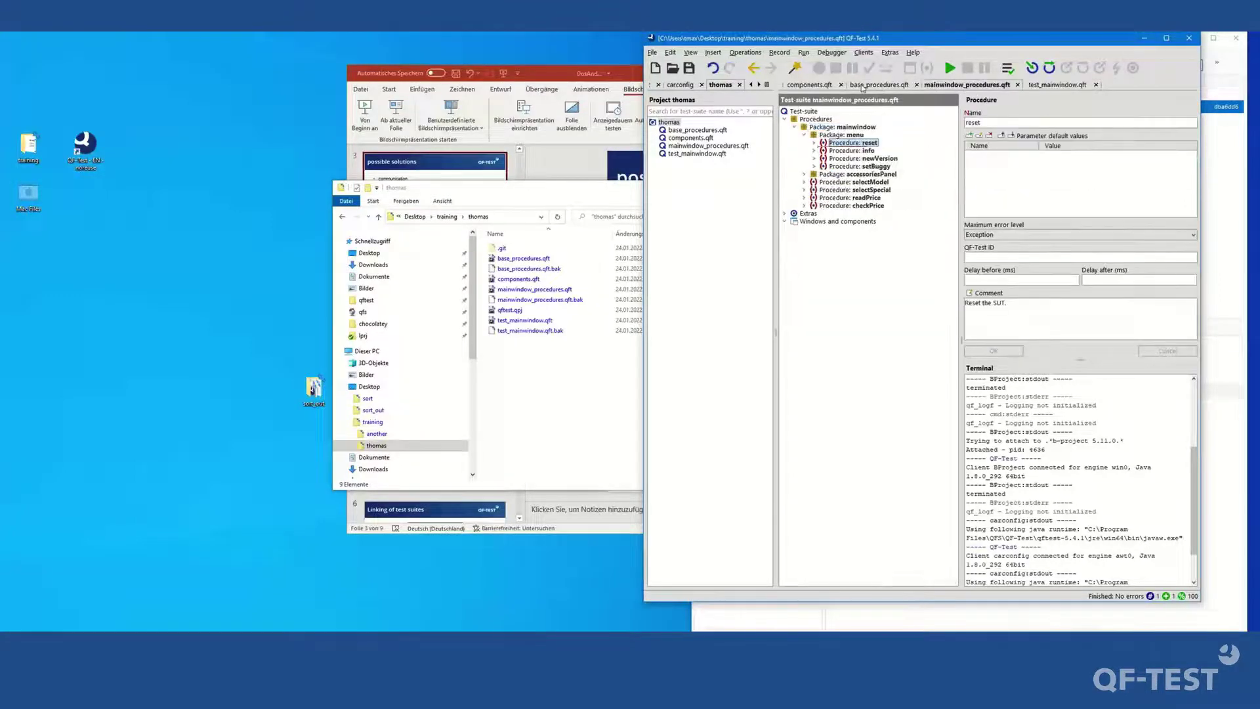
{"action": "left_click", "coordinate": [821, 85]}
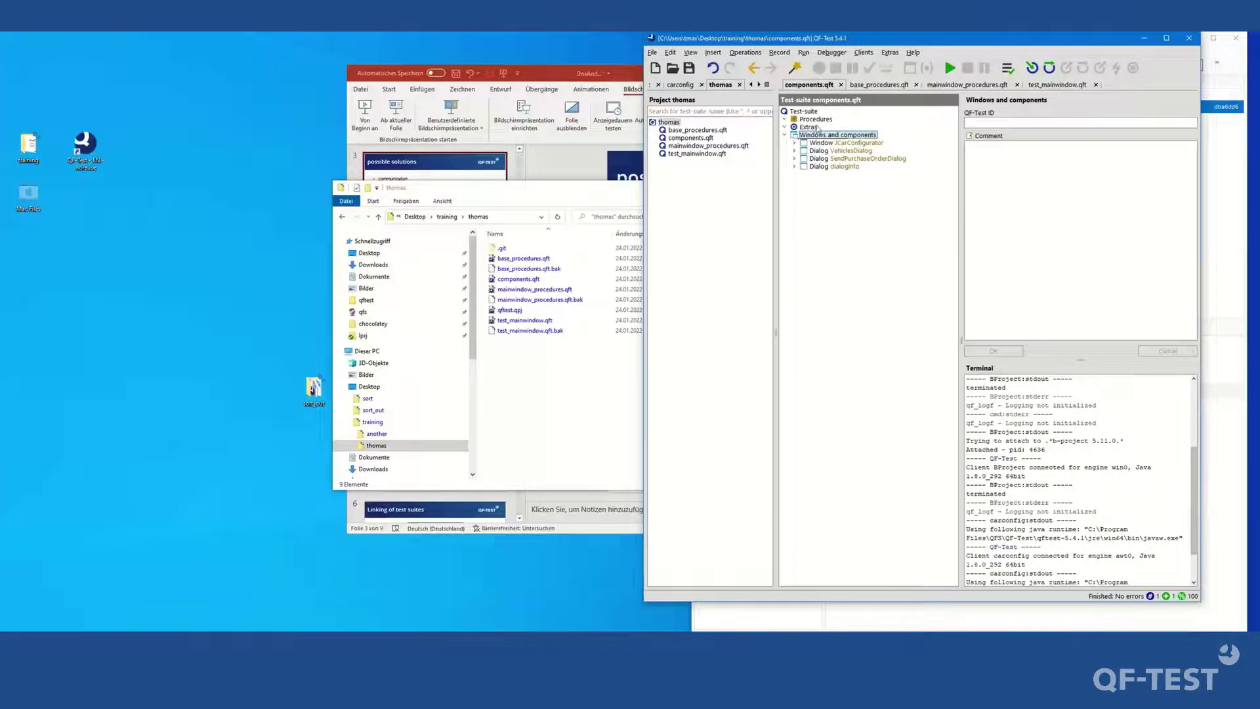
{"action": "left_click", "coordinate": [887, 87]}
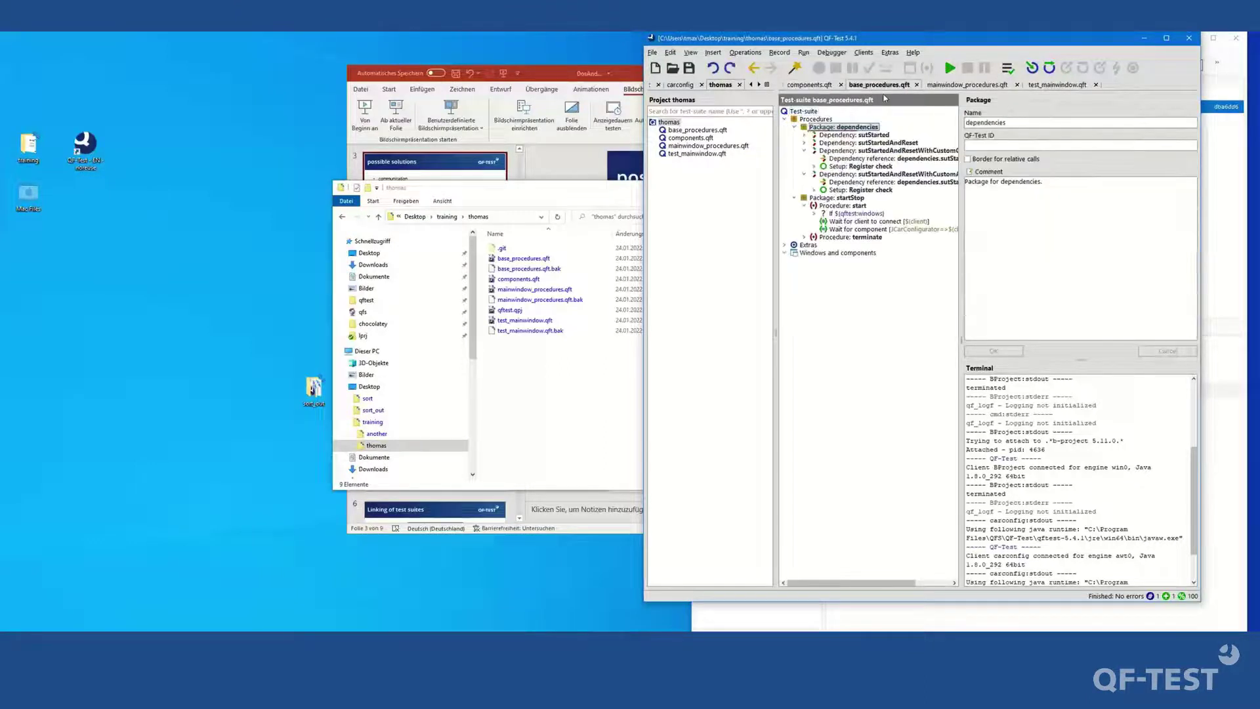
{"action": "left_click", "coordinate": [806, 111]}
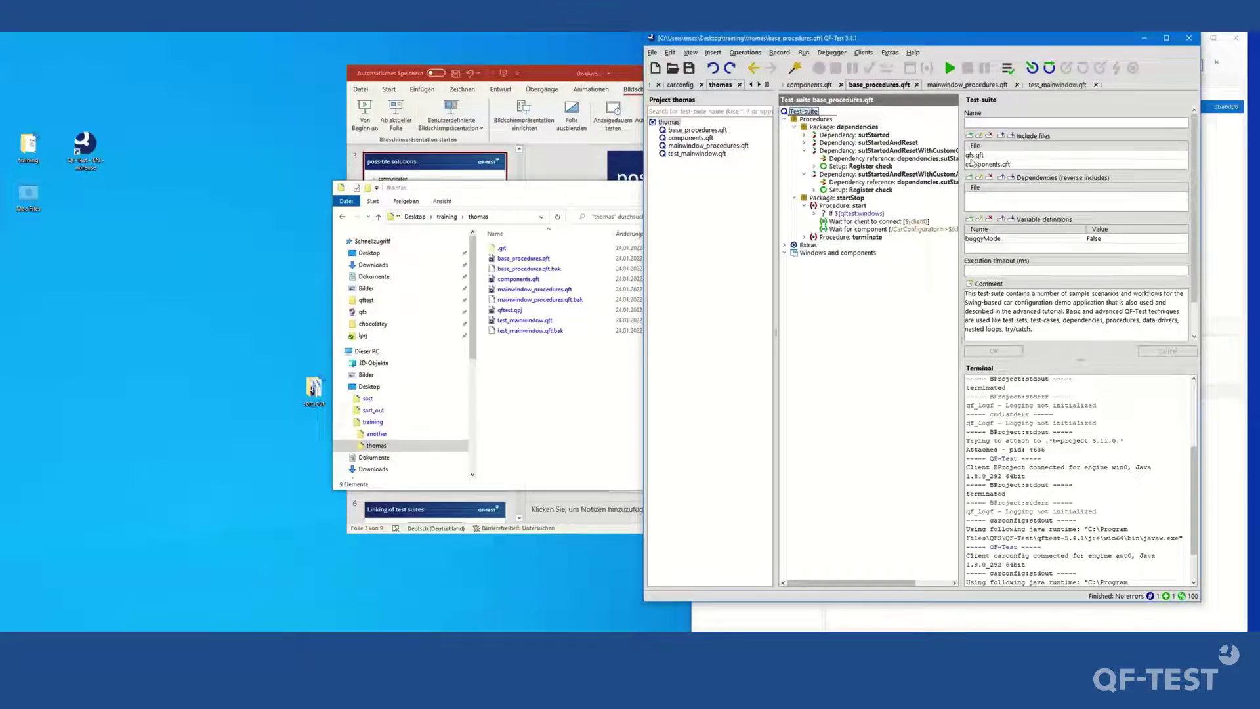
Switch to Git Extensions, start a commit and review the include changes in base_procedures.qft and mainwindow_procedures.qft.
{"action": "left_click", "coordinate": [796, 611]}
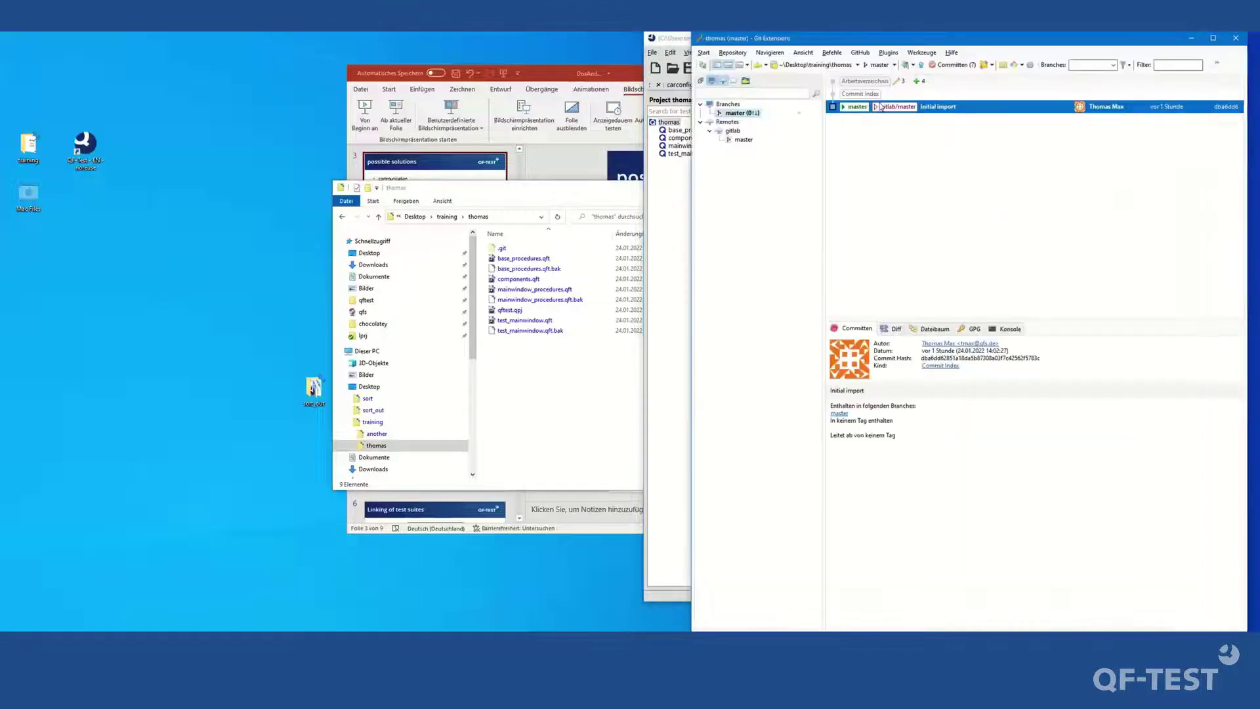
{"action": "left_click", "coordinate": [950, 65]}
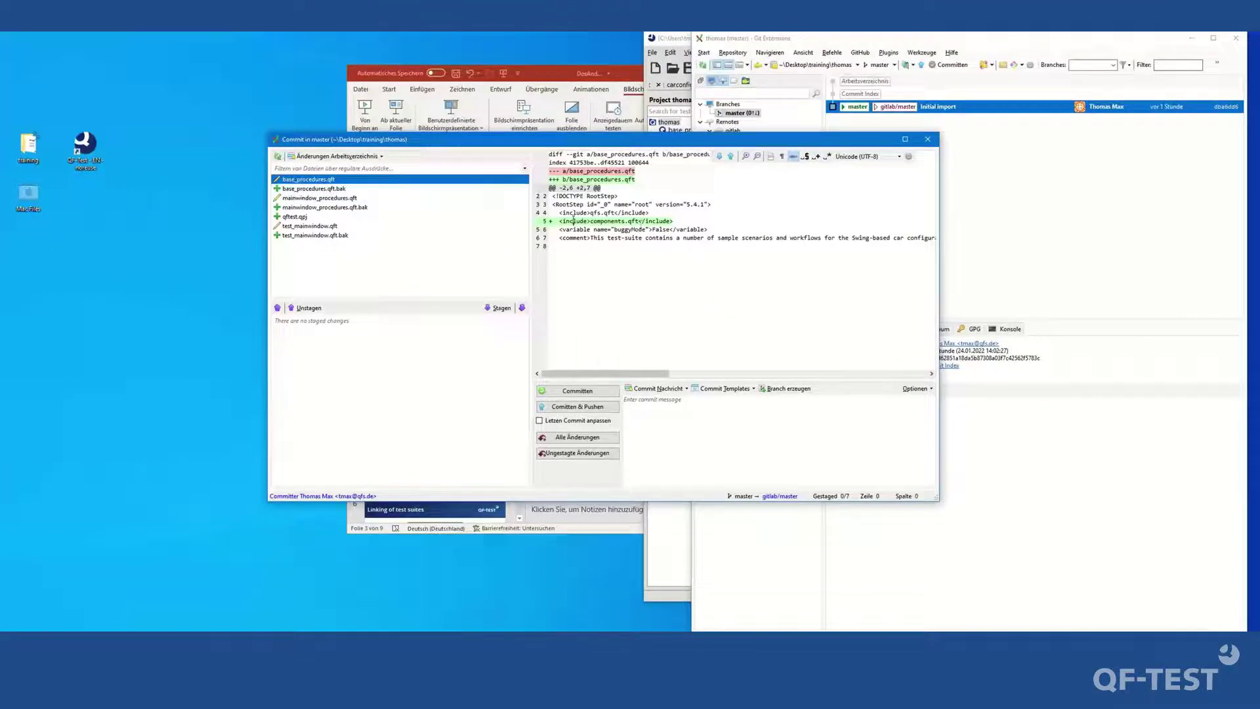
{"action": "mouse_move", "coordinate": [573, 221]}
{"action": "left_mouse_down"}
{"action": "mouse_move", "coordinate": [672, 221]}
{"action": "mouse_move", "coordinate": [566, 222]}
{"action": "left_mouse_up"}
{"action": "left_click", "coordinate": [309, 198]}
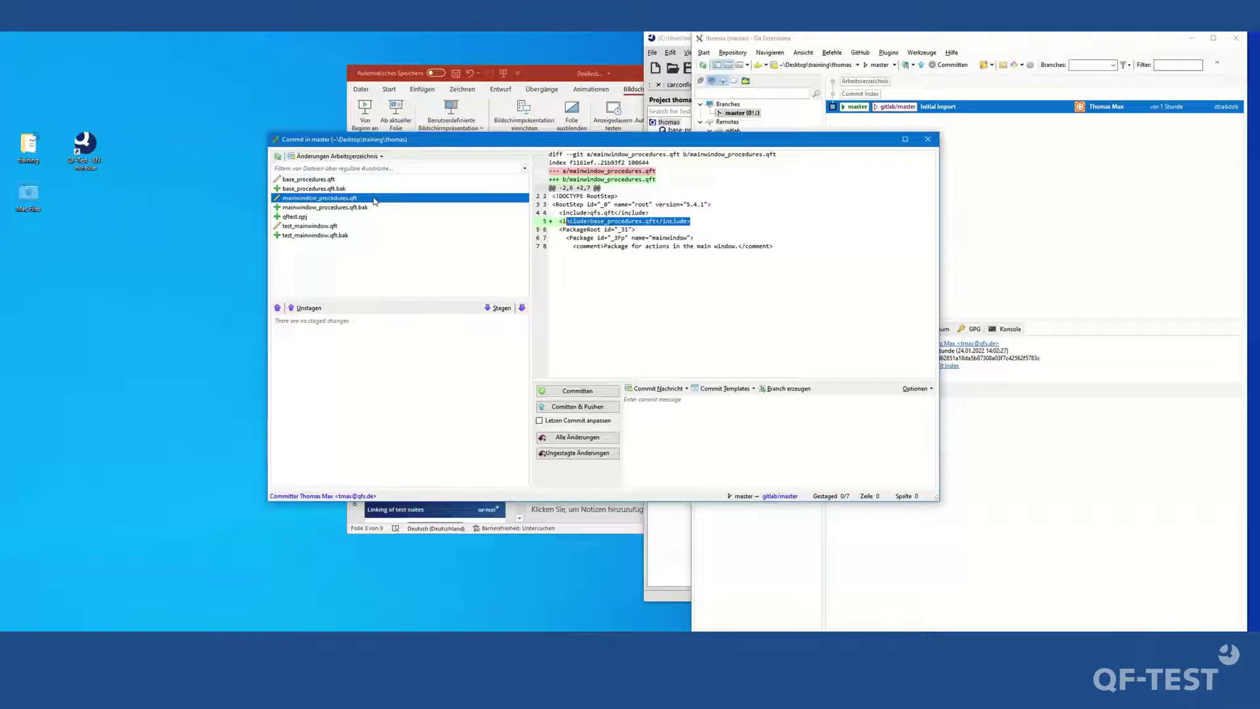
{"action": "left_click", "coordinate": [332, 179]}
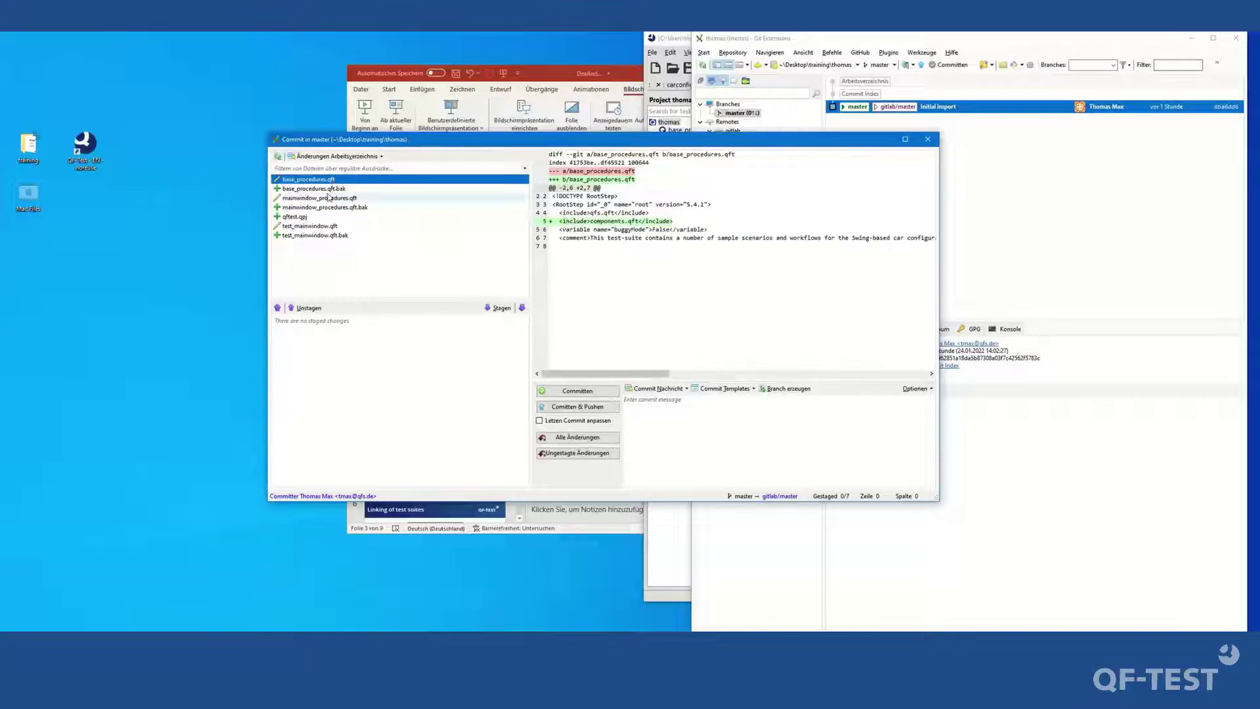
{"action": "triple_click", "coordinate": [676, 221]}
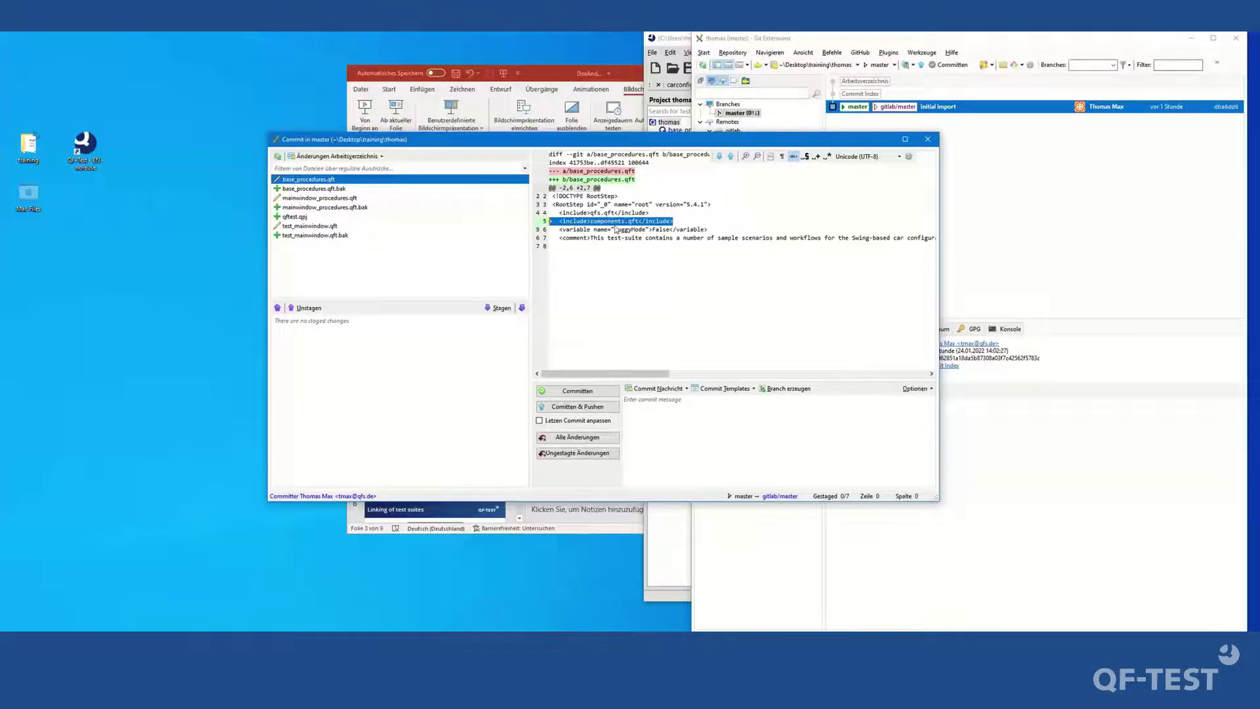
{"action": "left_click", "coordinate": [709, 229]}
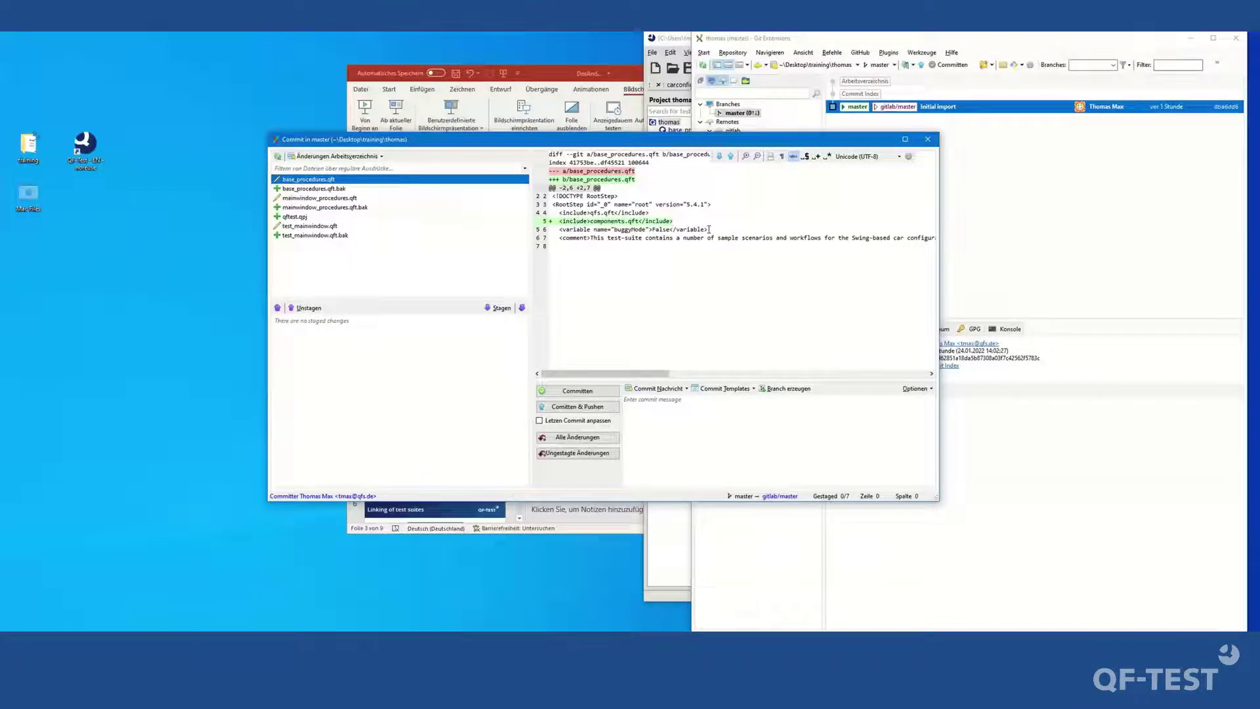
Stage base_procedures.qft, mainwindow_procedures.qft, test_mainwindow.qft and qftest.qpj, leaving the .bak files unstaged.
{"action": "left_click", "coordinate": [334, 199], "text": "ctrl"}
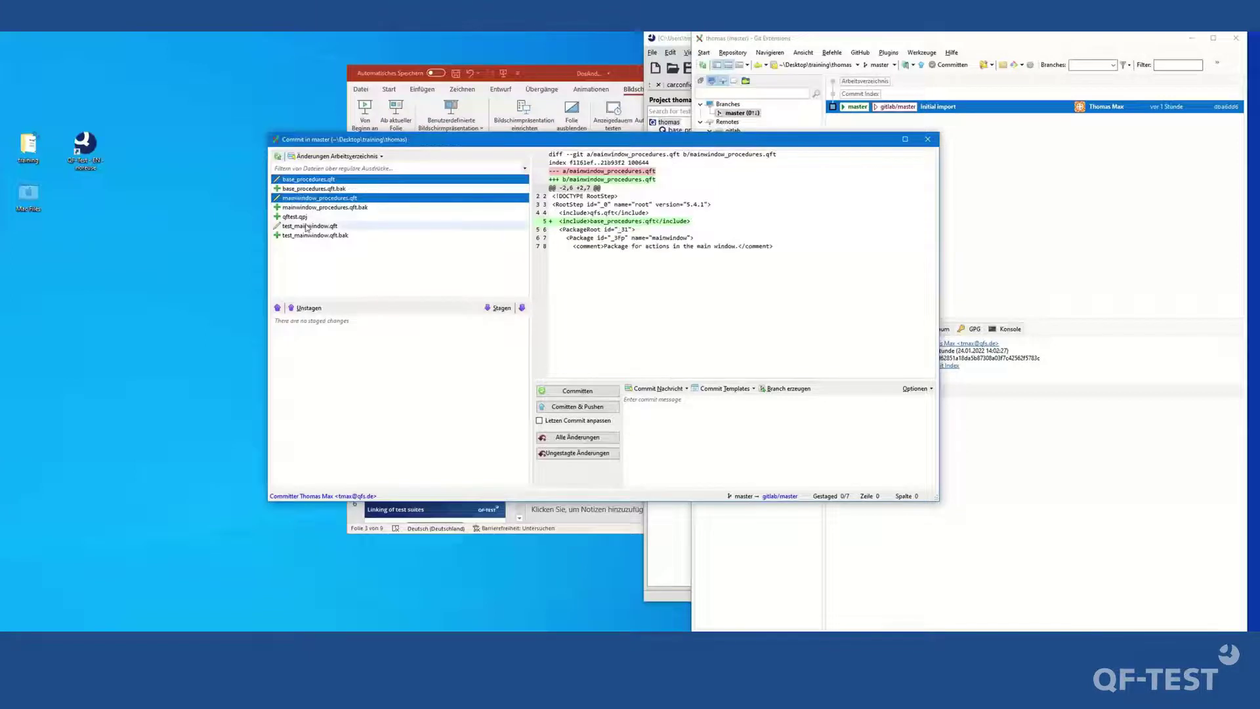
{"action": "left_click", "coordinate": [314, 228], "text": "ctrl"}
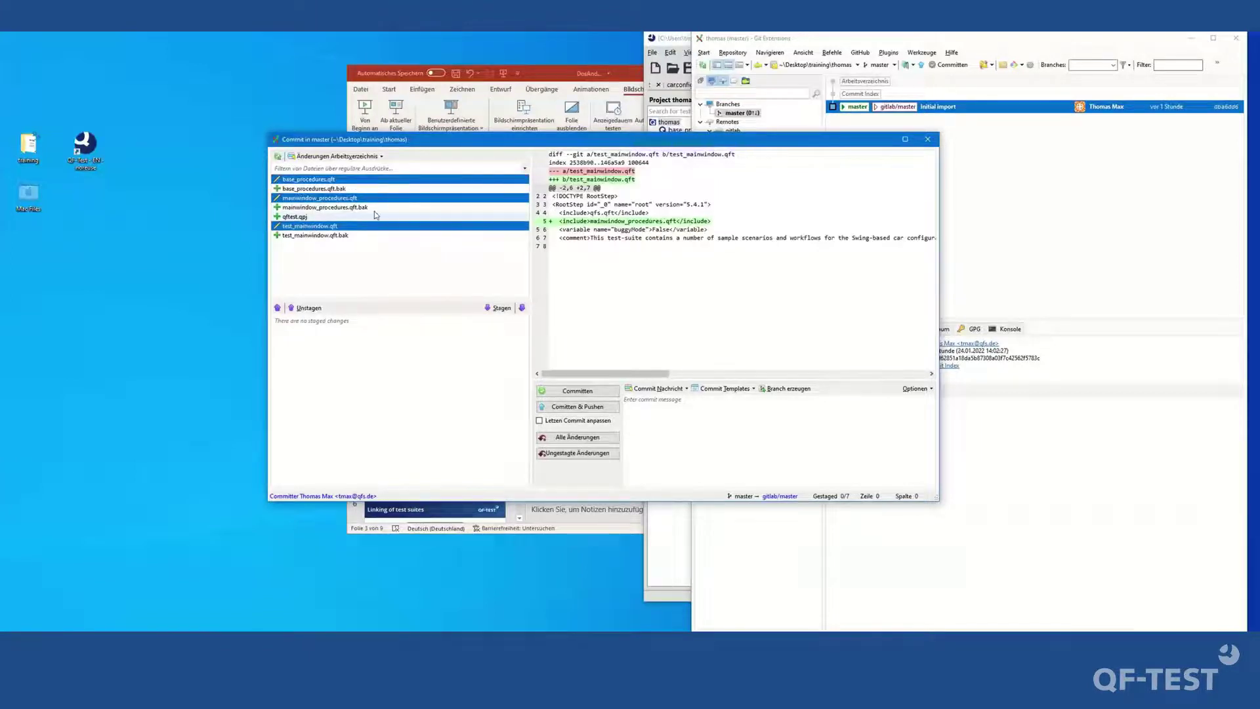
{"action": "left_click", "coordinate": [310, 217], "text": "ctrl"}
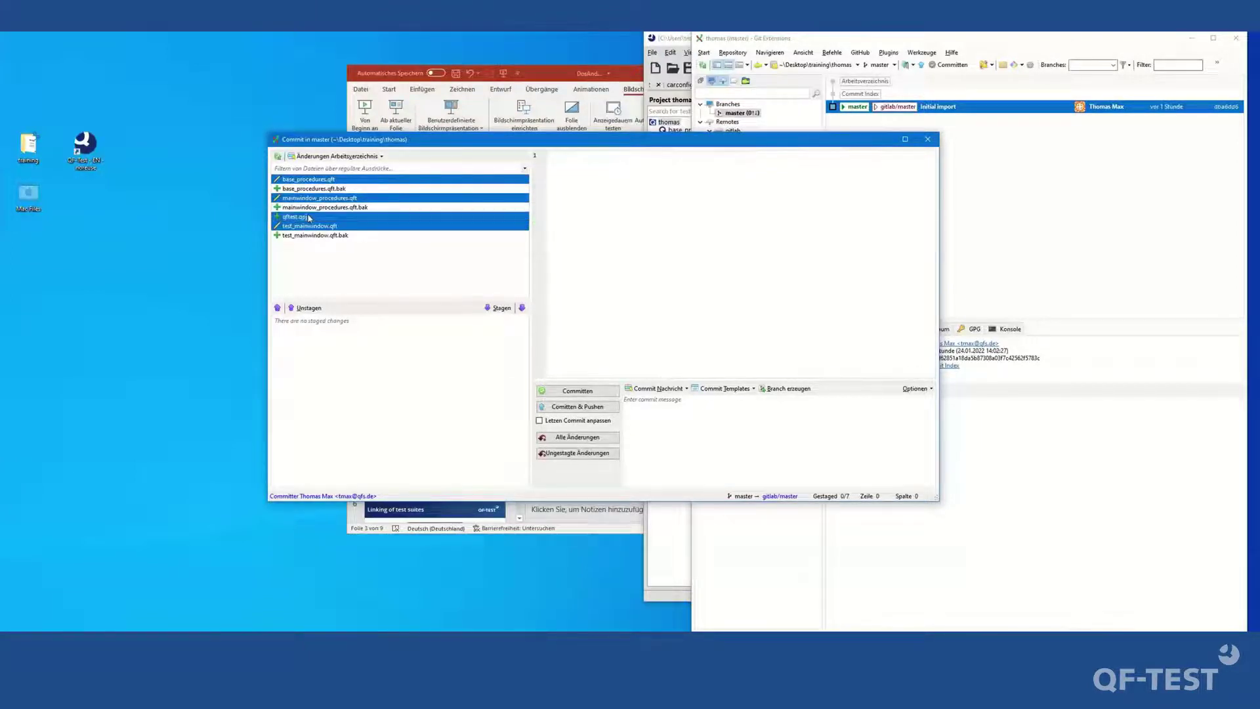
{"action": "left_click", "coordinate": [501, 308]}
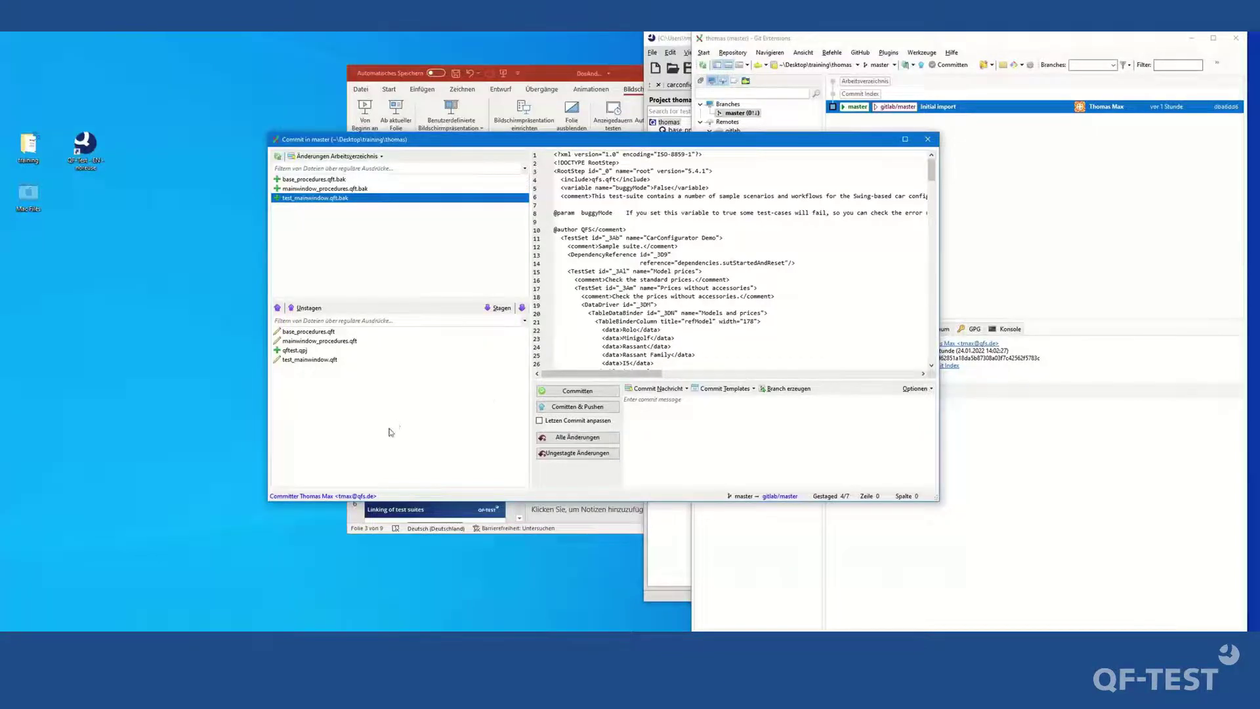
Commit and push the staged files with the message "added includes between the separated files".
{"action": "left_click", "coordinate": [691, 421]}
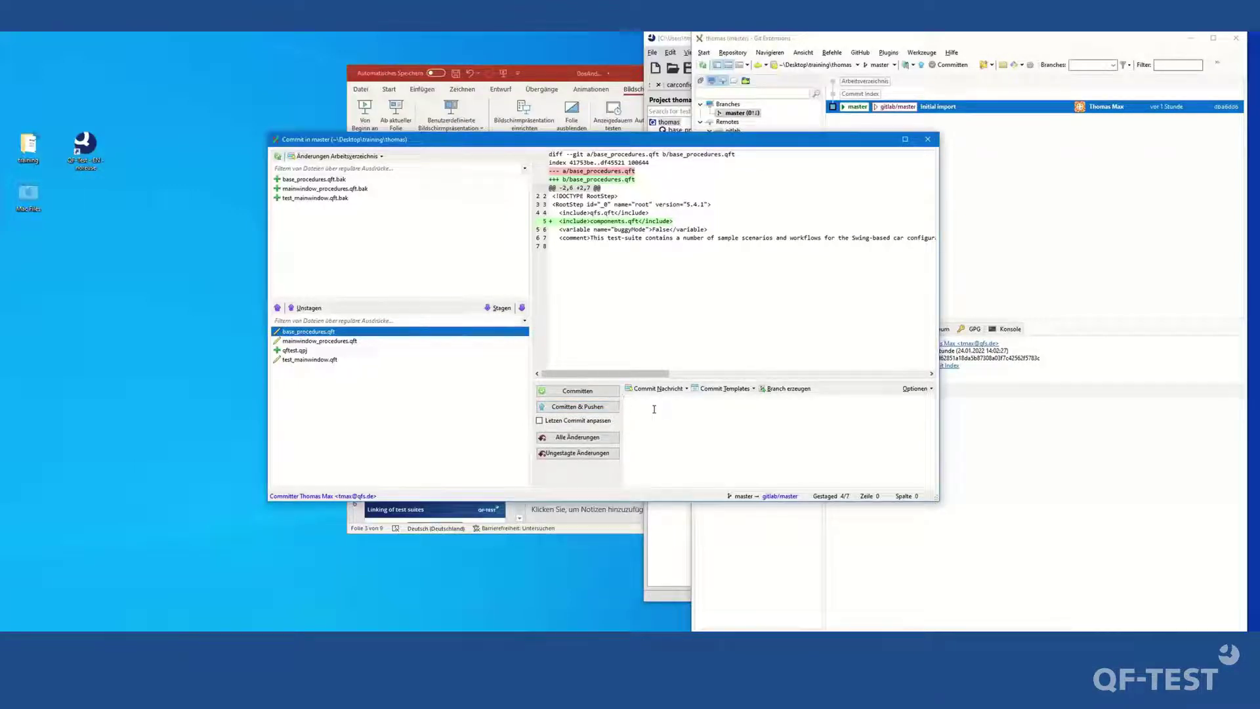
{"action": "type", "text": "added includes t"}
{"action": "key", "text": "BackSpace"}
{"action": "key", "text": "BackSpace"}
{"action": "type", "text": "between the separated files"}
{"action": "left_click", "coordinate": [604, 406]}
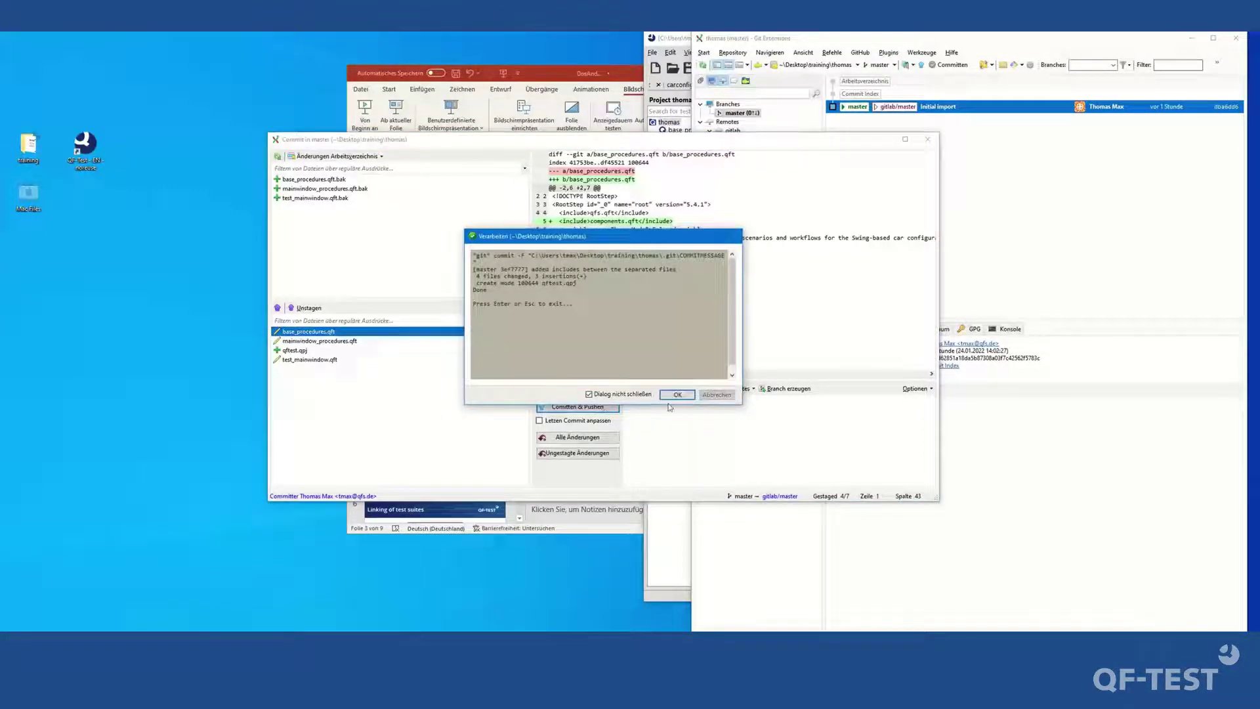
{"action": "left_click", "coordinate": [677, 395]}
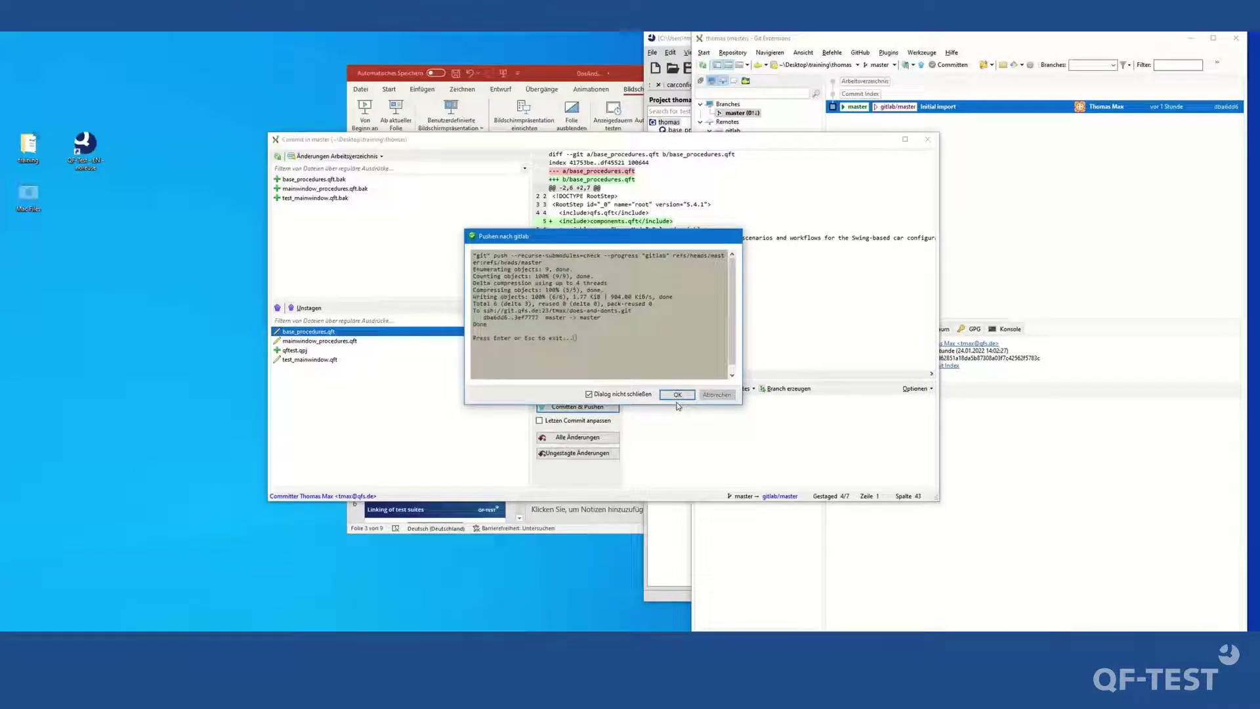
{"action": "left_click", "coordinate": [683, 397]}
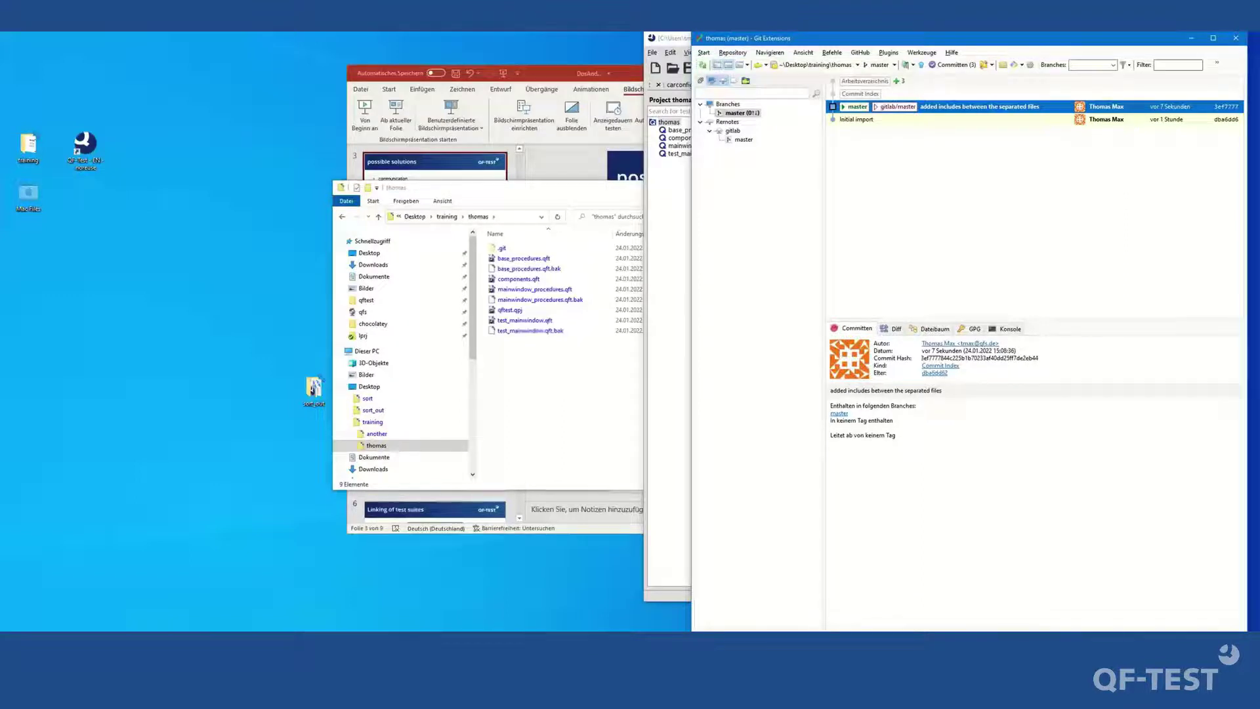
Switch to the second QF-Test window and open components.qft from the training\another folder.
{"action": "left_click", "coordinate": [350, 629]}
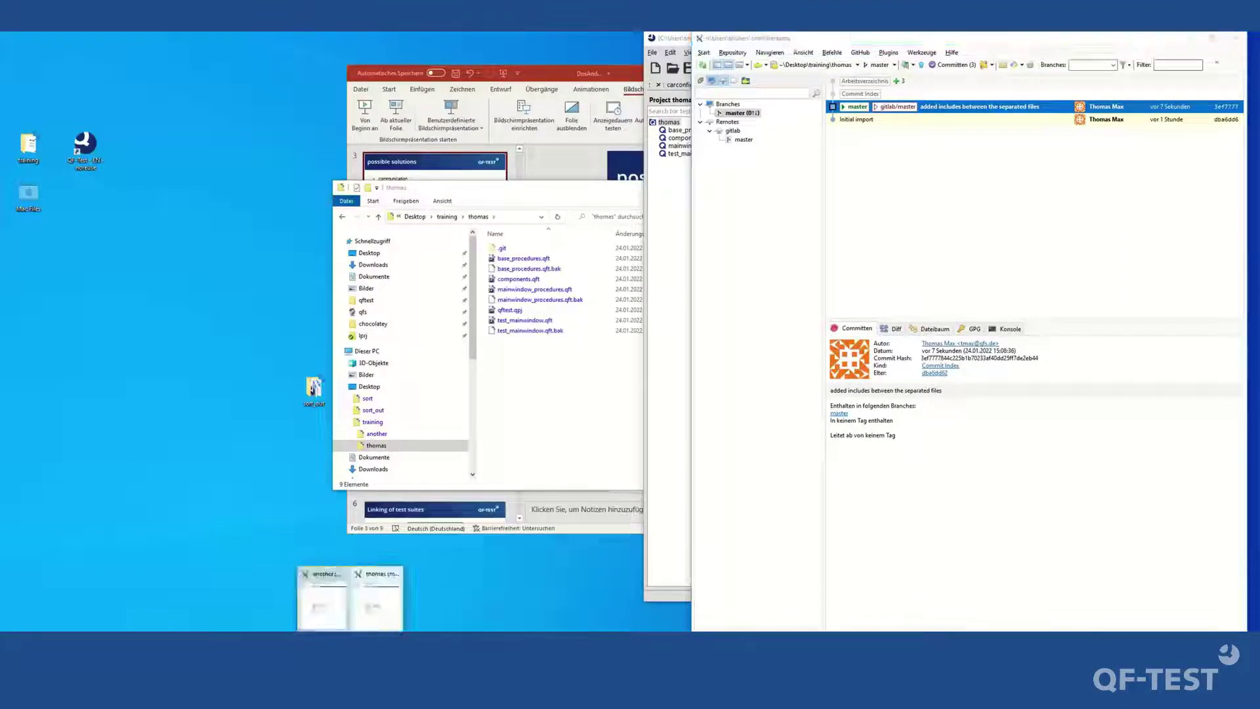
{"action": "left_click", "coordinate": [322, 605]}
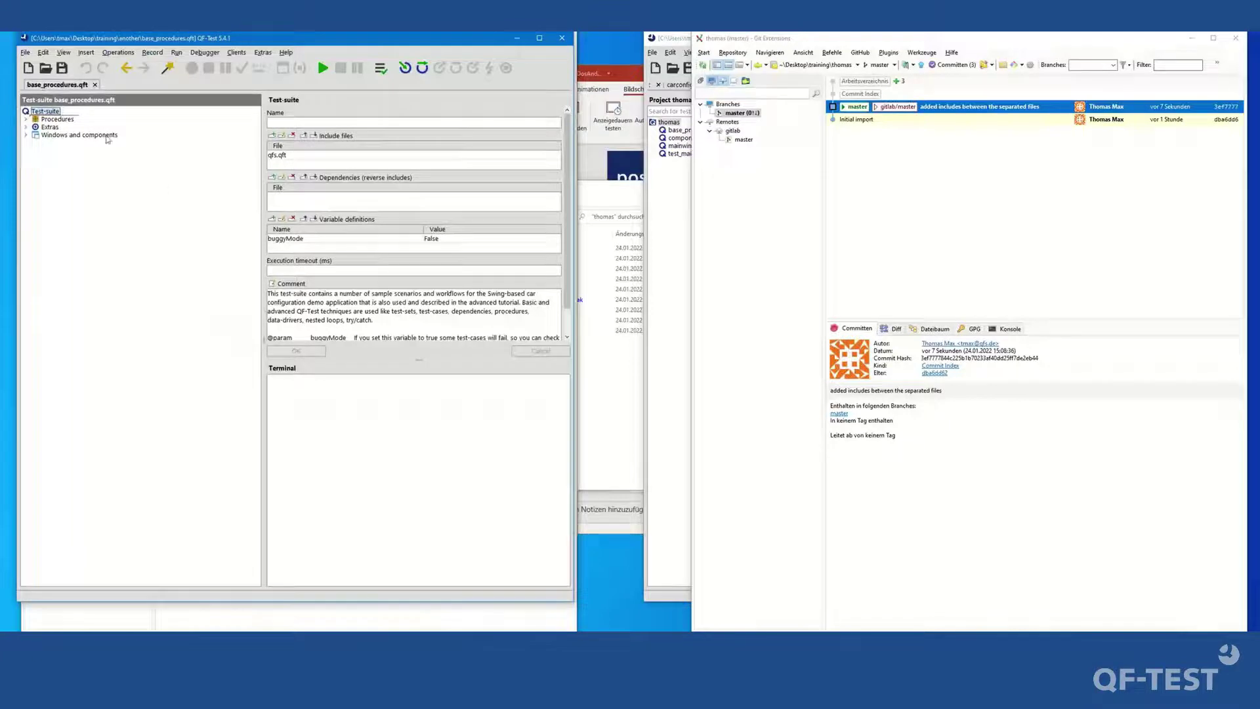
{"action": "left_click", "coordinate": [45, 69]}
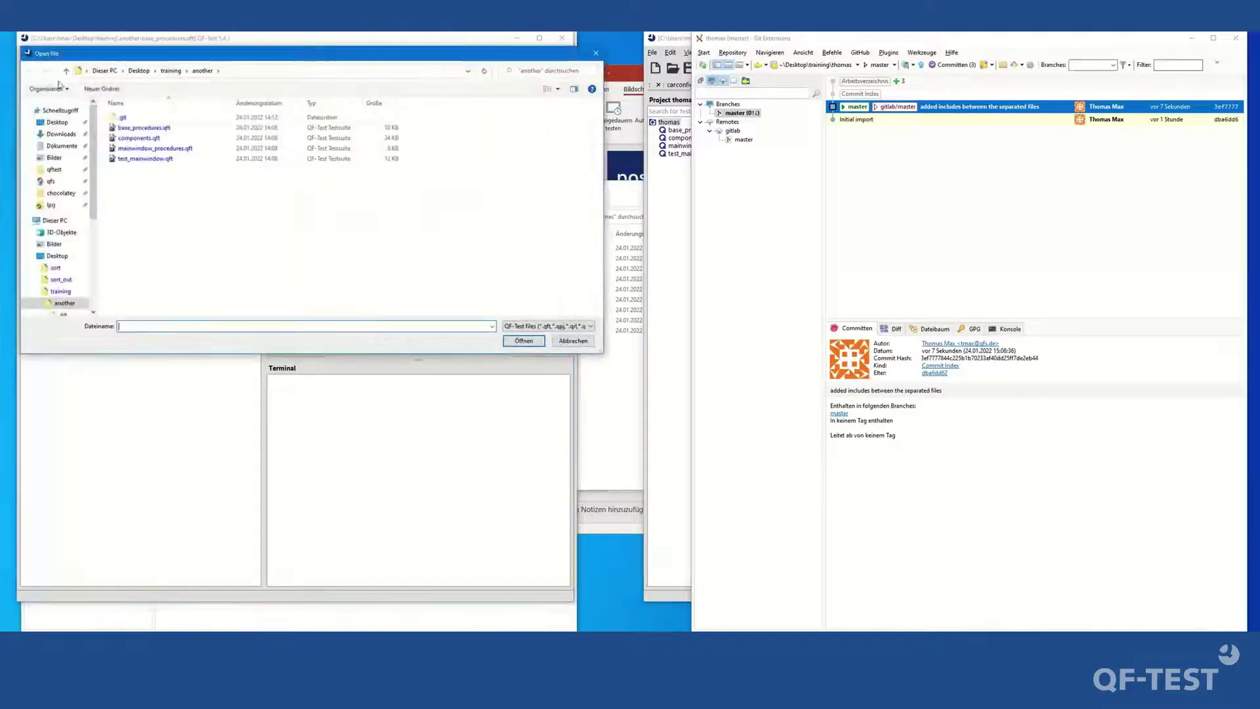
{"action": "double_click", "coordinate": [144, 139]}
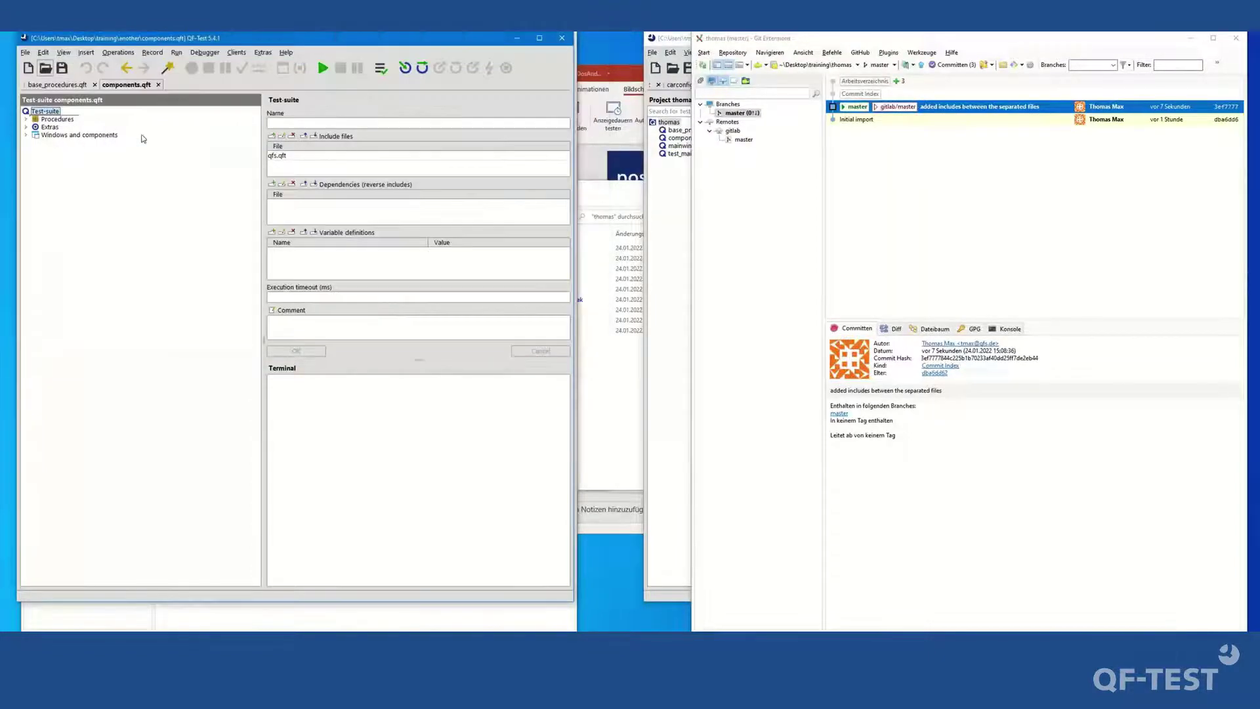
Add componentssx.qft to the include files of base_procedures.qft, decline updating the references and save the suite.
{"action": "left_click", "coordinate": [57, 85]}
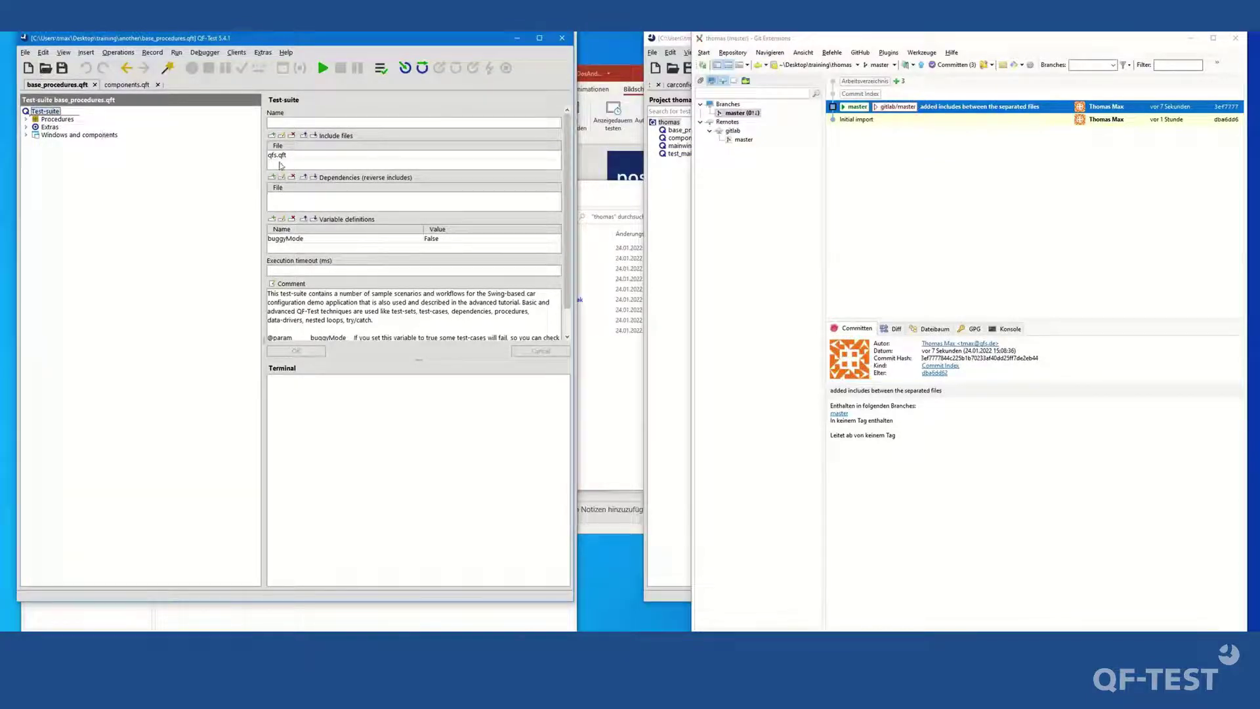
{"action": "left_click", "coordinate": [272, 136]}
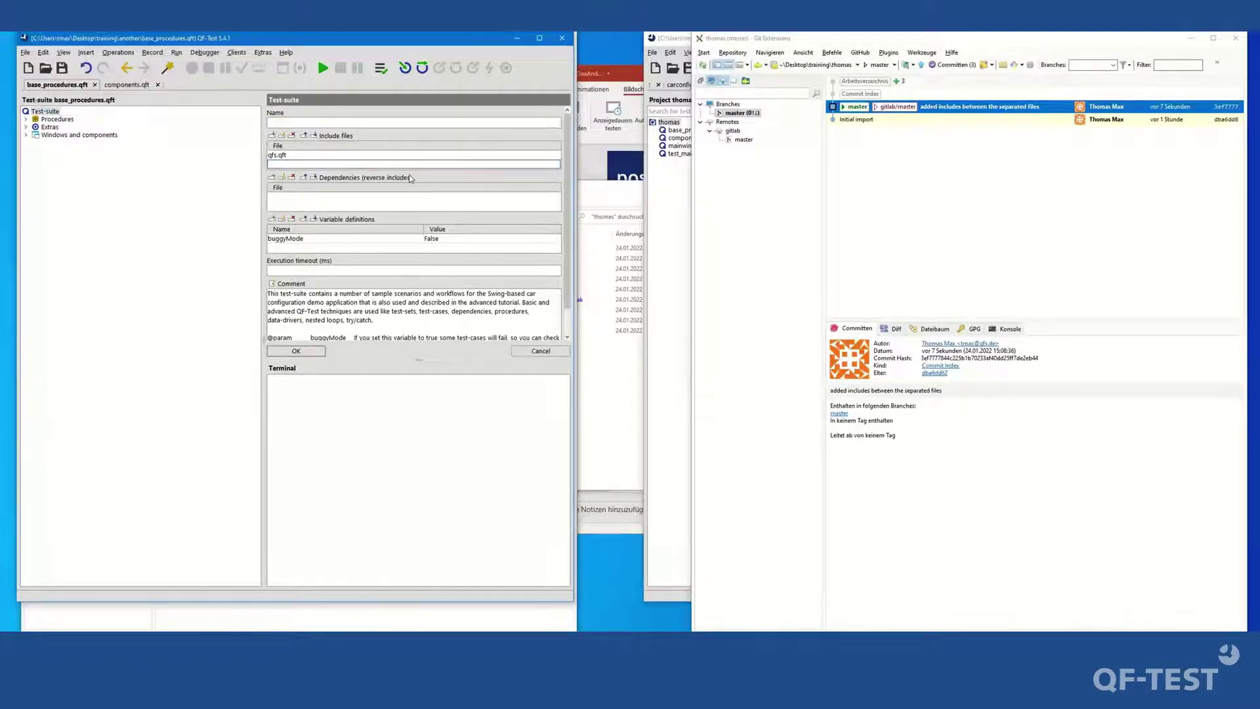
{"action": "type", "text": "componentssx.qft"}
{"action": "left_click", "coordinate": [310, 352]}
{"action": "left_click", "coordinate": [412, 275]}
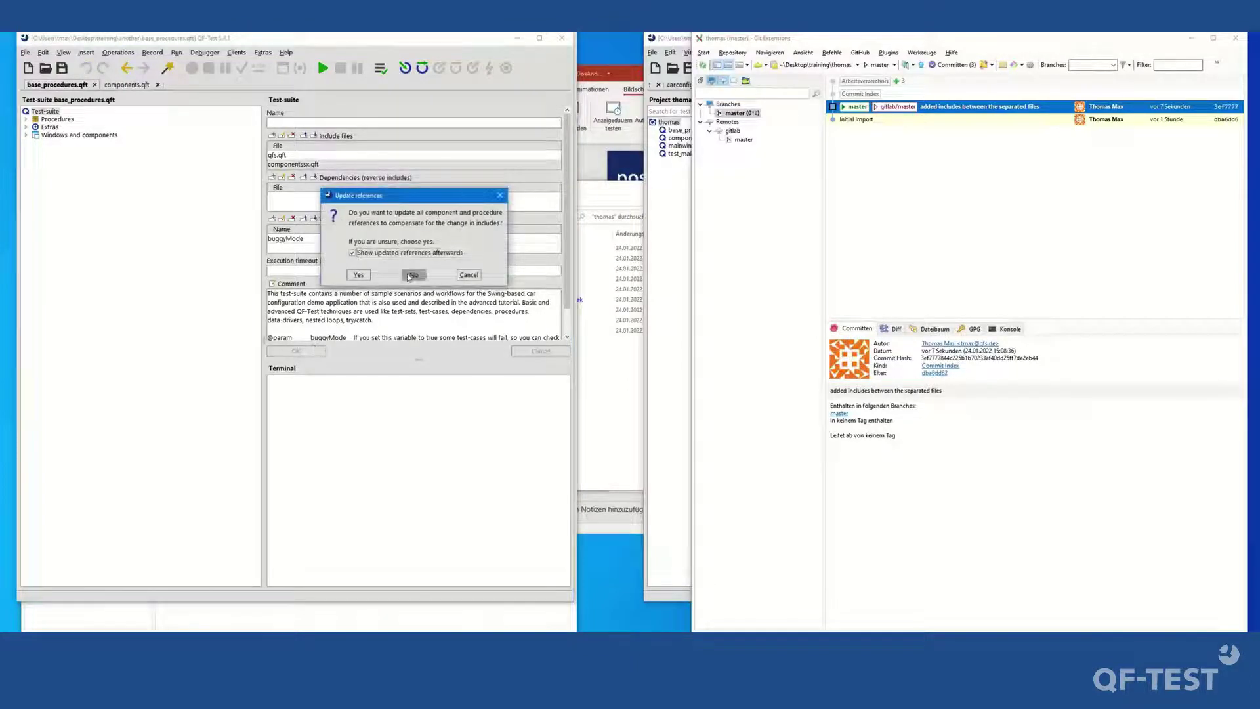
{"action": "left_click", "coordinate": [62, 68]}
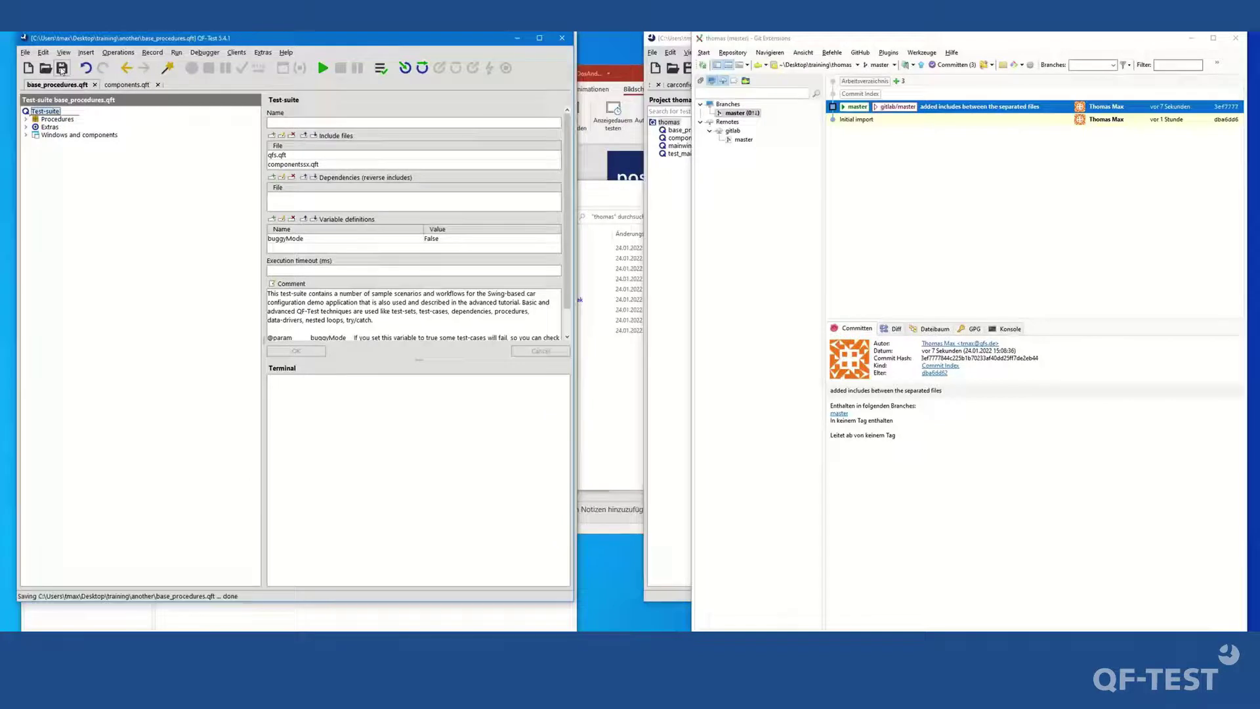
Switch to Git Extensions for the "another" repository, start a commit and stage only base_procedures.qft.
{"action": "left_click", "coordinate": [187, 616]}
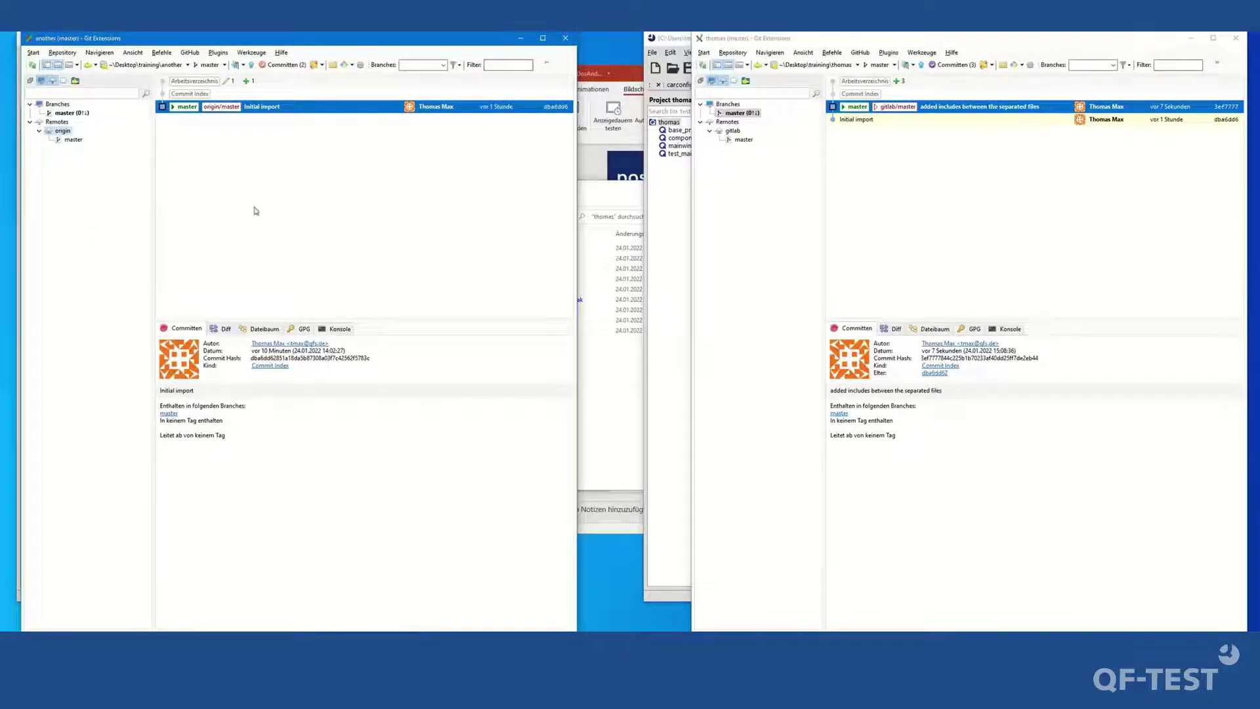
{"action": "left_click", "coordinate": [283, 65]}
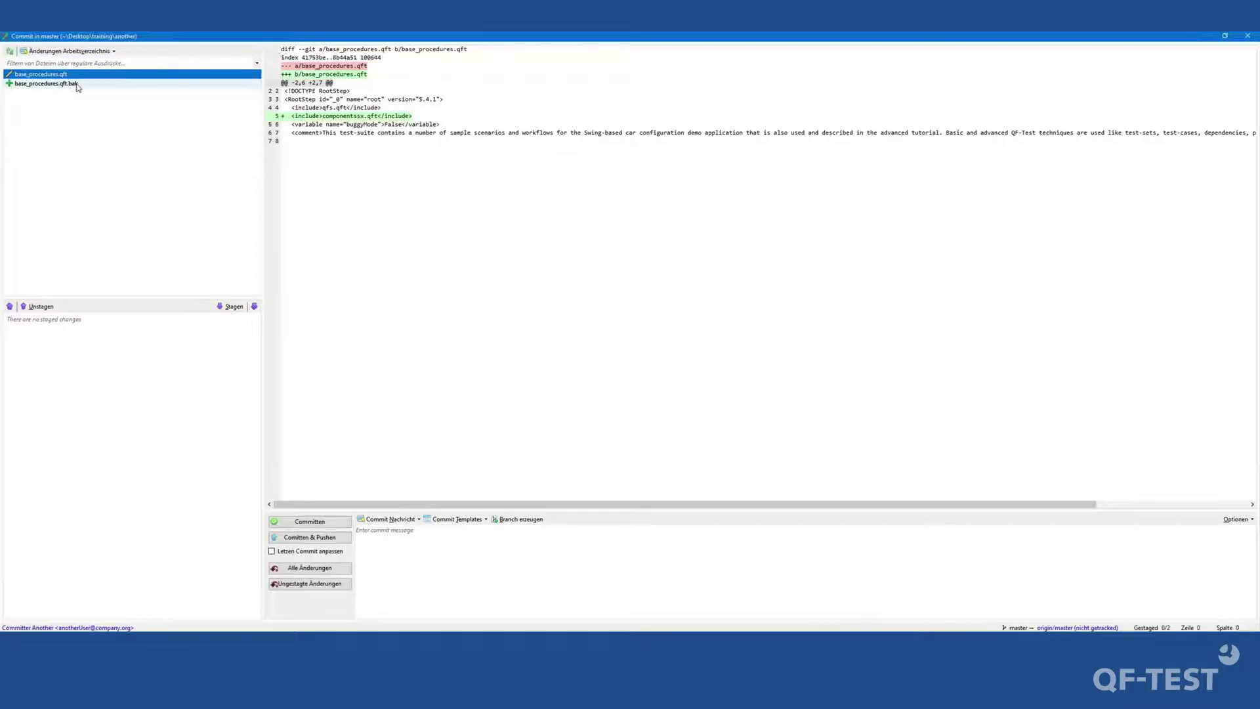
{"action": "left_click", "coordinate": [233, 307]}
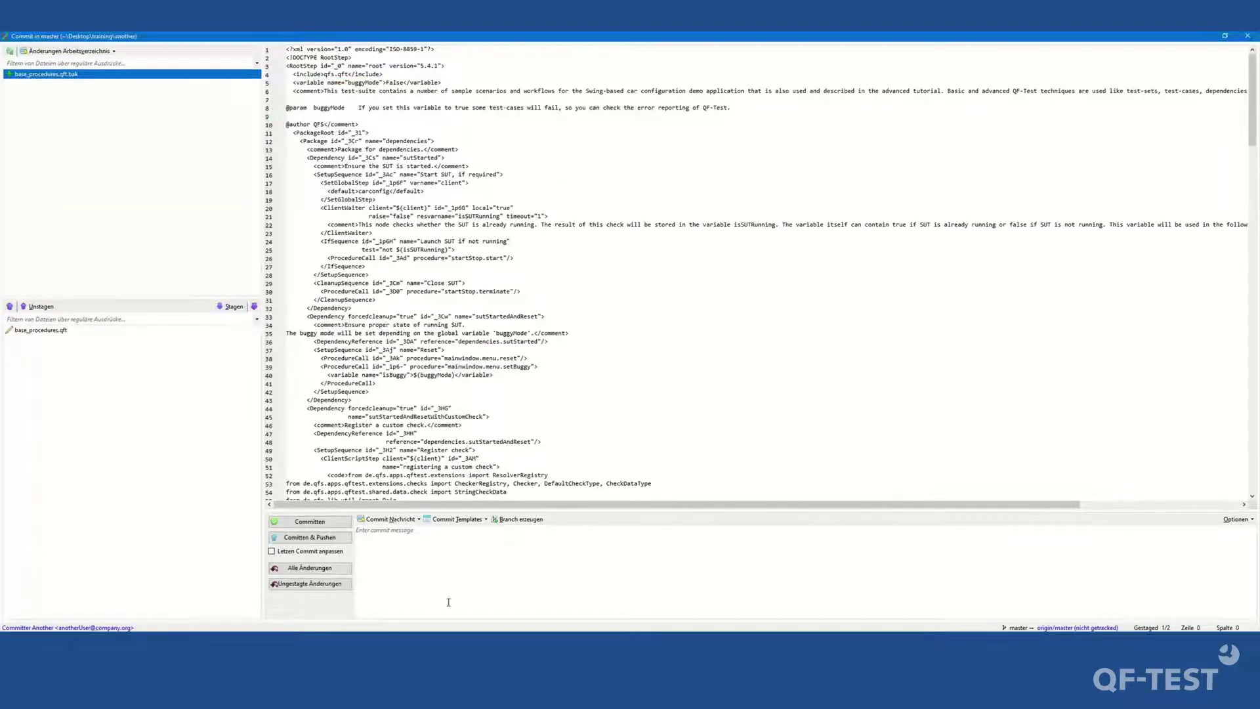
Commit the staged suite with the message "Added include file" and request a push.
{"action": "left_click", "coordinate": [477, 560]}
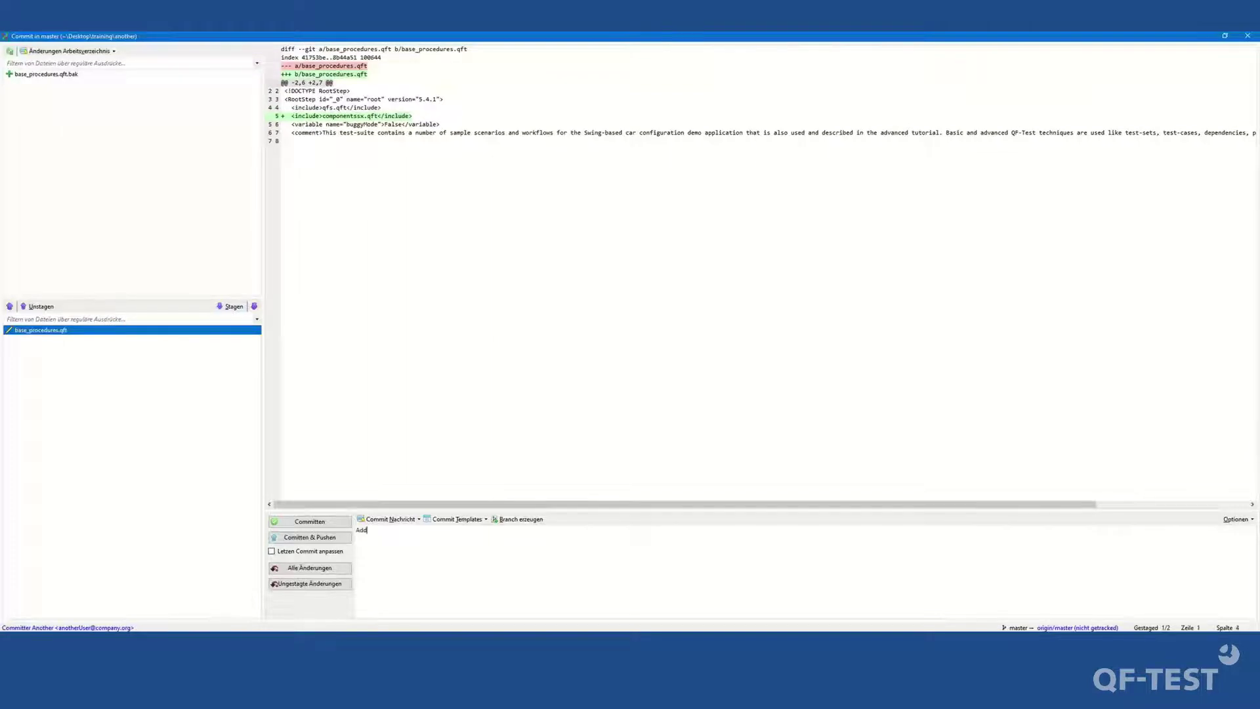
{"action": "type", "text": "Added in"}
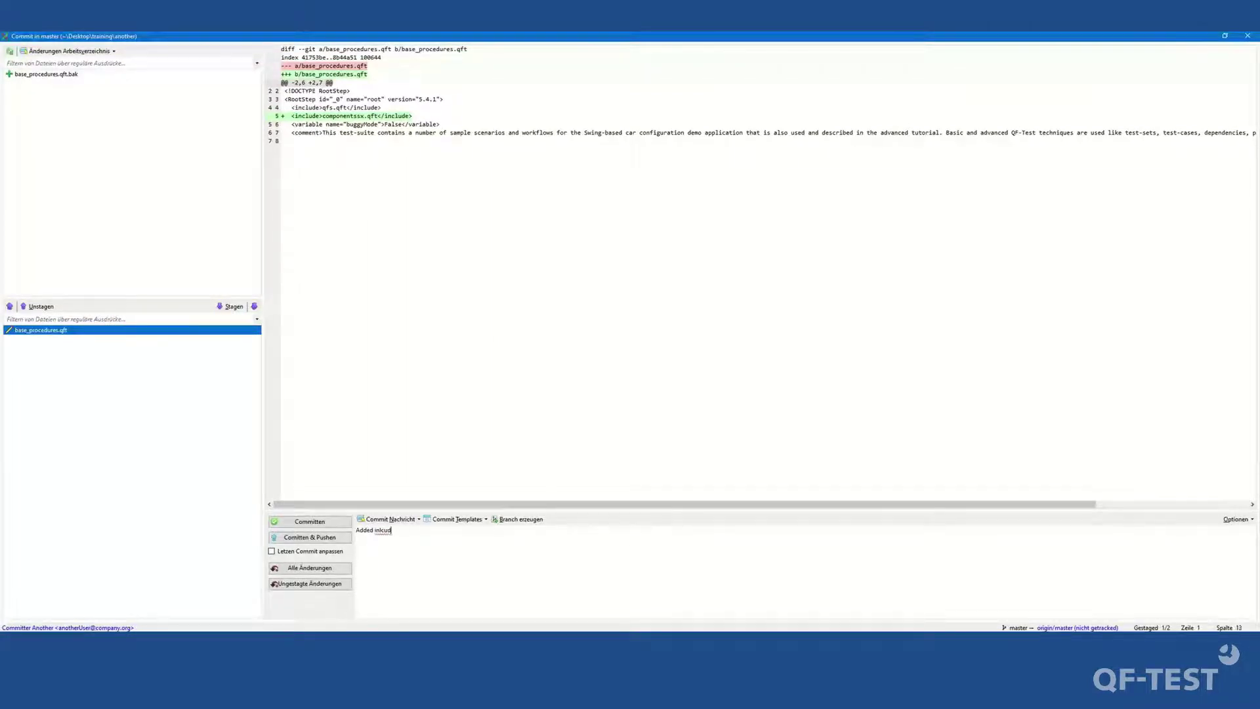
{"action": "type", "text": "clude file"}
{"action": "left_click", "coordinate": [314, 538]}
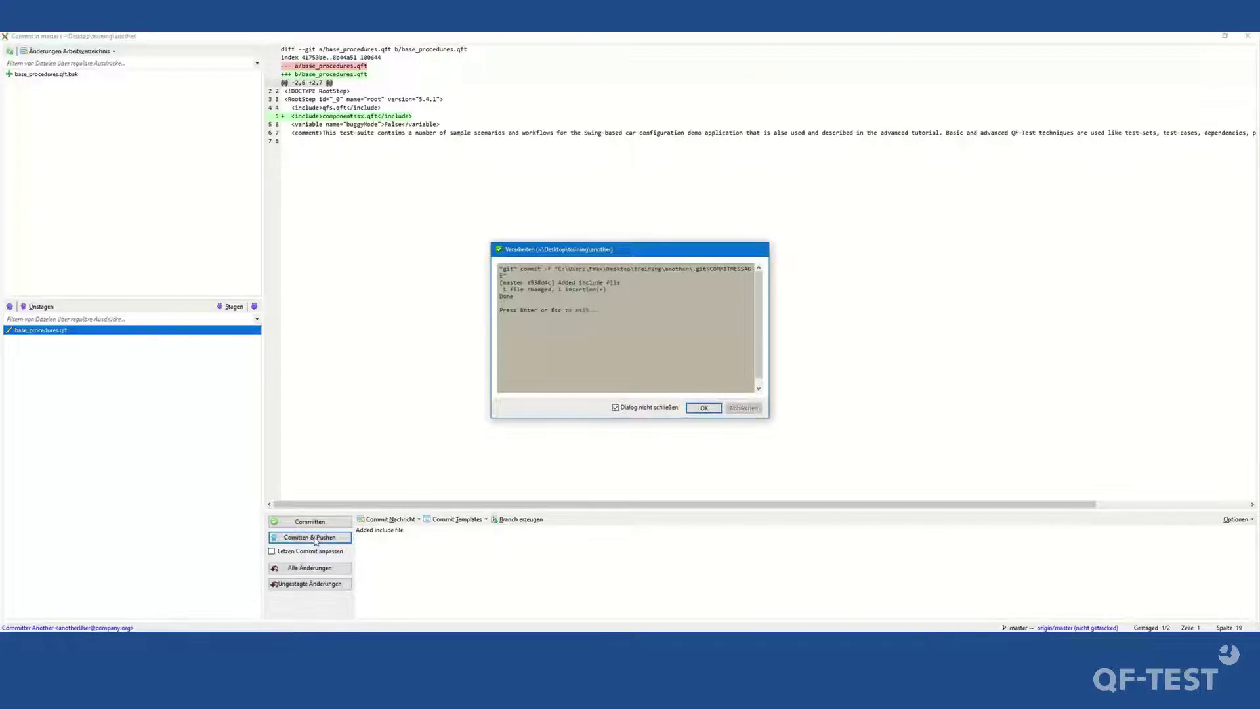
Push with a tracking reference added for master, and pull the remote changes with the standard pull action (merge).
{"action": "left_click", "coordinate": [707, 405]}
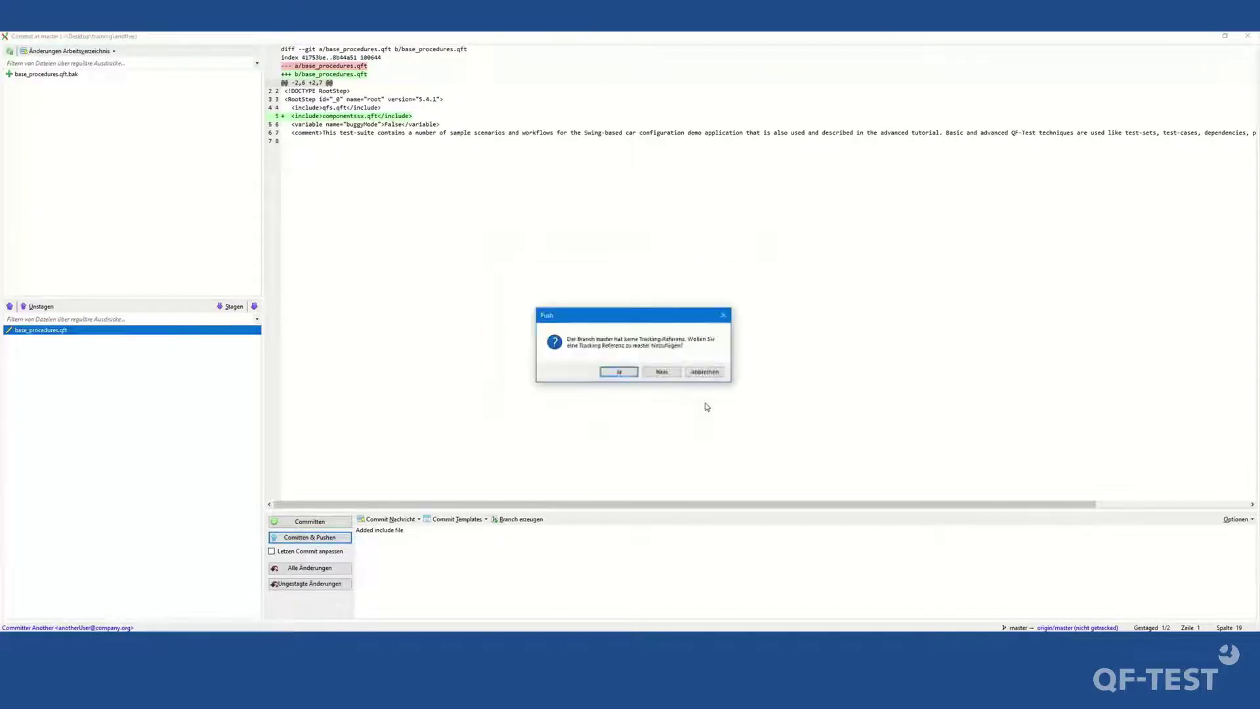
{"action": "left_click", "coordinate": [620, 372]}
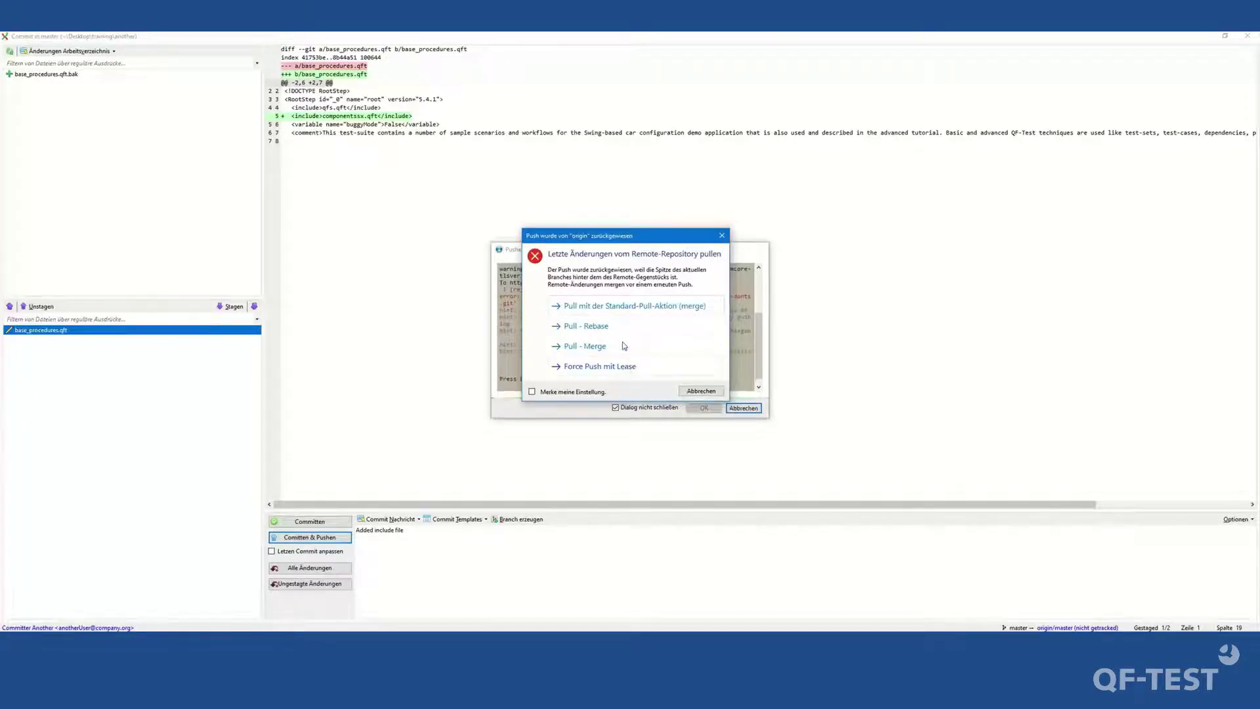
{"action": "left_click", "coordinate": [608, 308]}
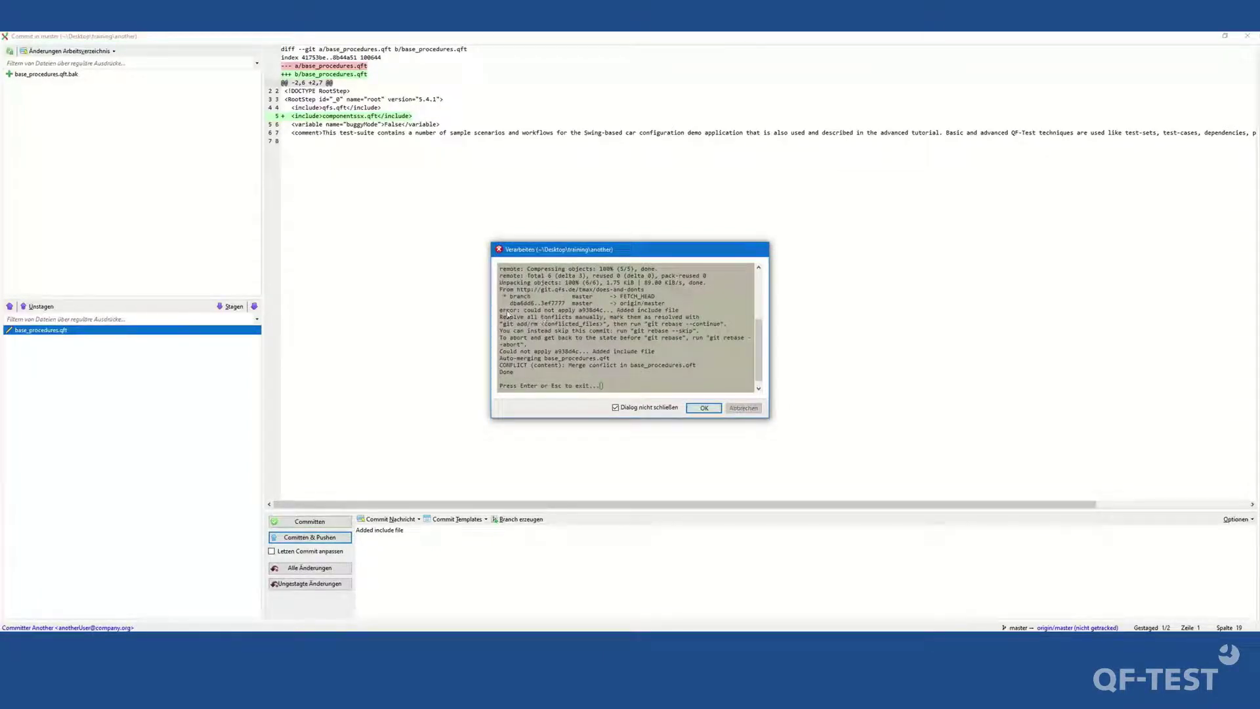
Check the pull log's error line, close the log, agree to resolve the merge conflicts and launch the merge tool for base_procedures.qft.
{"action": "left_click", "coordinate": [671, 314]}
{"action": "left_click_drag", "start_coordinate": [683, 313], "coordinate": [496, 310]}
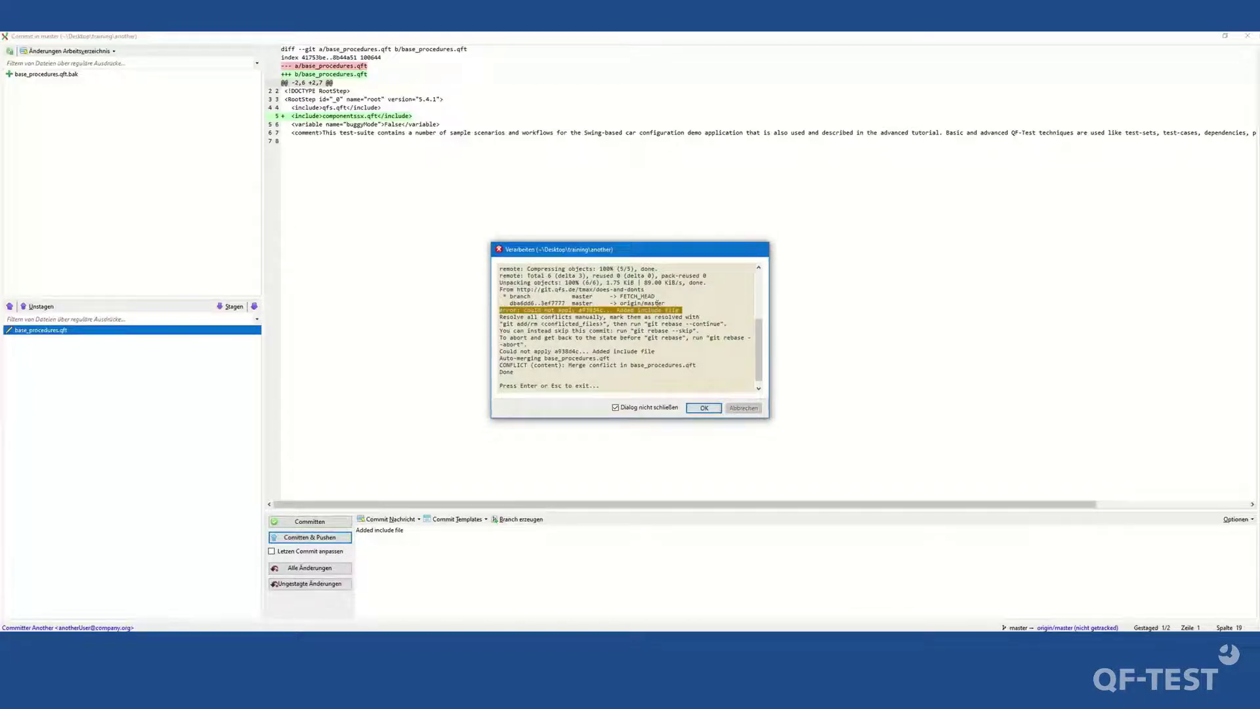
{"action": "left_click", "coordinate": [705, 408]}
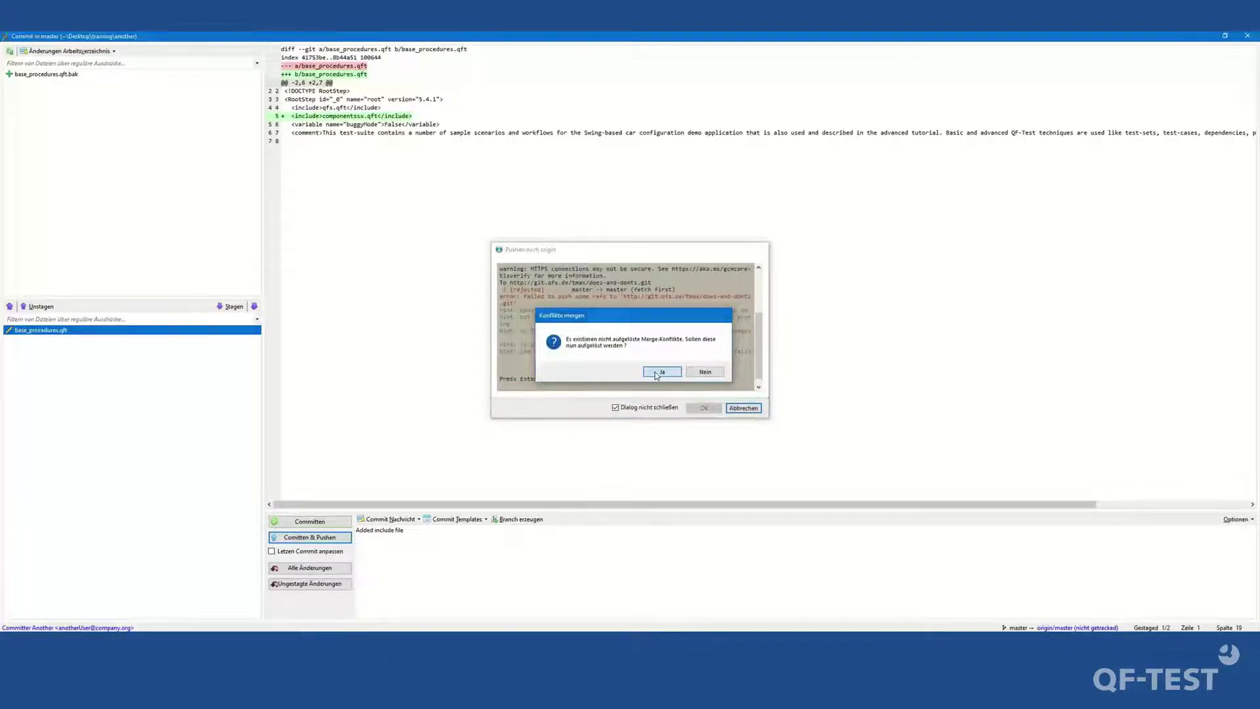
{"action": "left_click", "coordinate": [657, 374]}
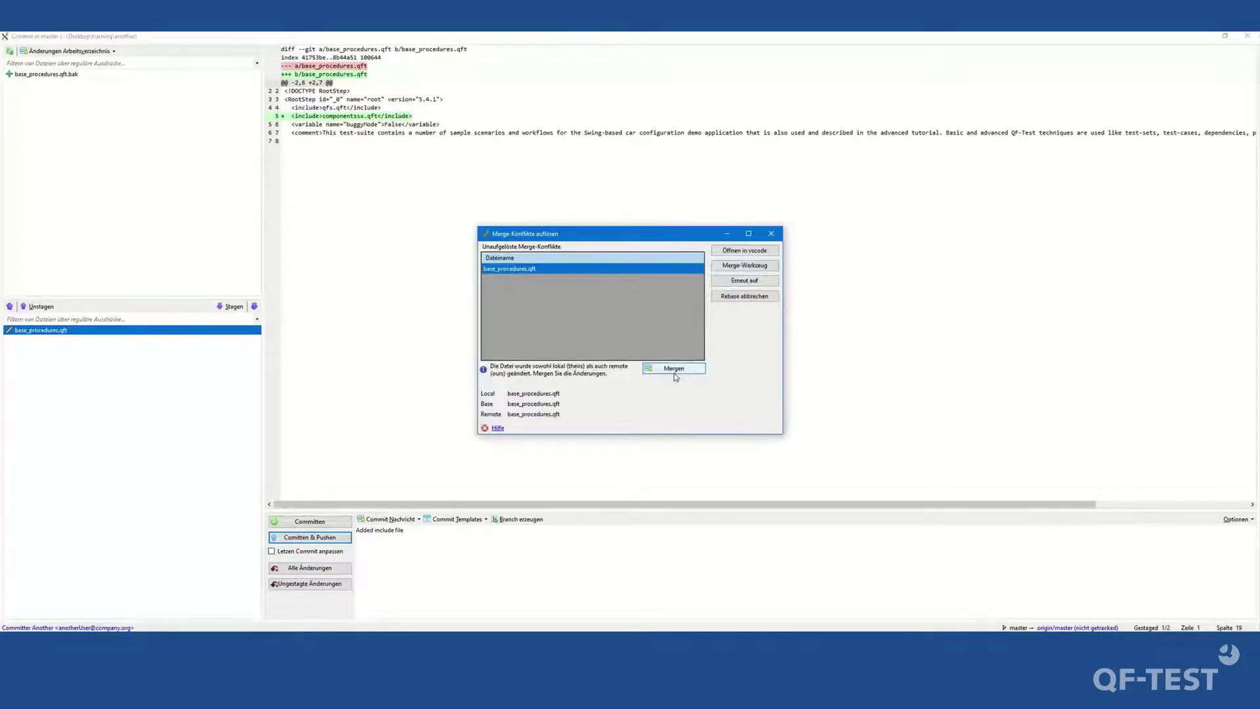
{"action": "left_click", "coordinate": [677, 366]}
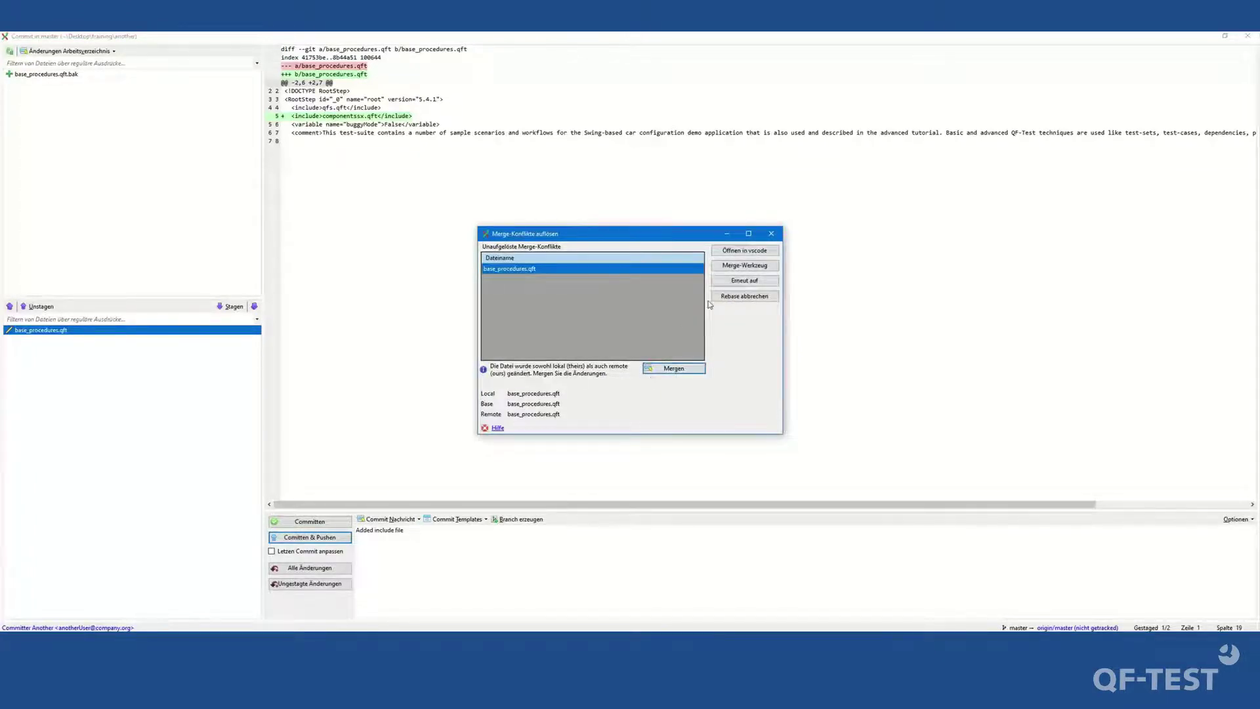
{"action": "left_click", "coordinate": [728, 265]}
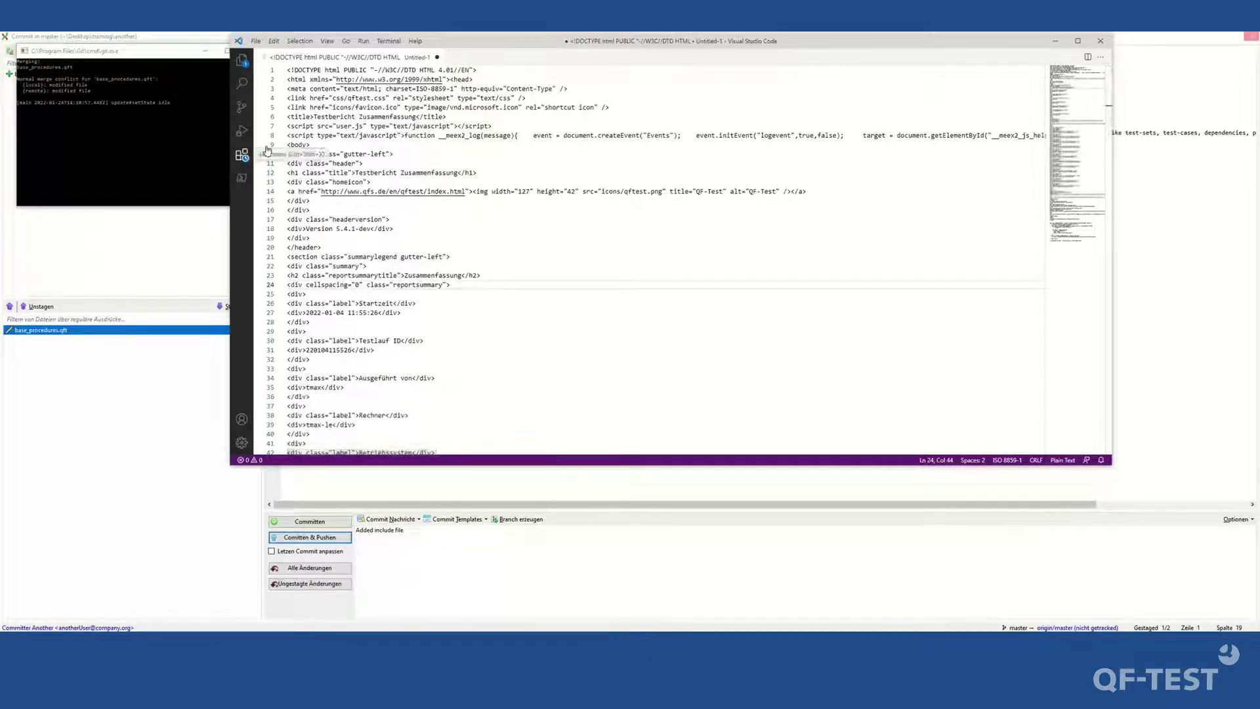
Check the source control and explorer views in Visual Studio Code, close it and retry merging base_procedures.qft in Git Extensions.
{"action": "left_click", "coordinate": [1055, 44]}
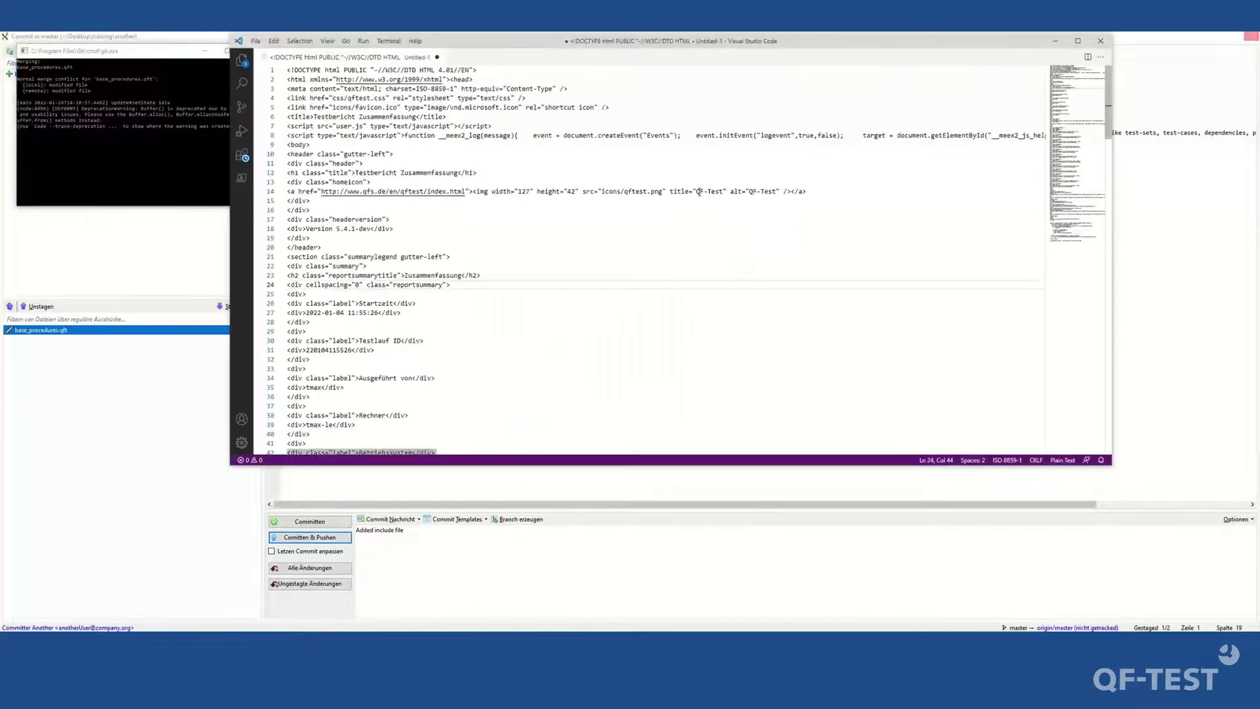
{"action": "left_click", "coordinate": [242, 108]}
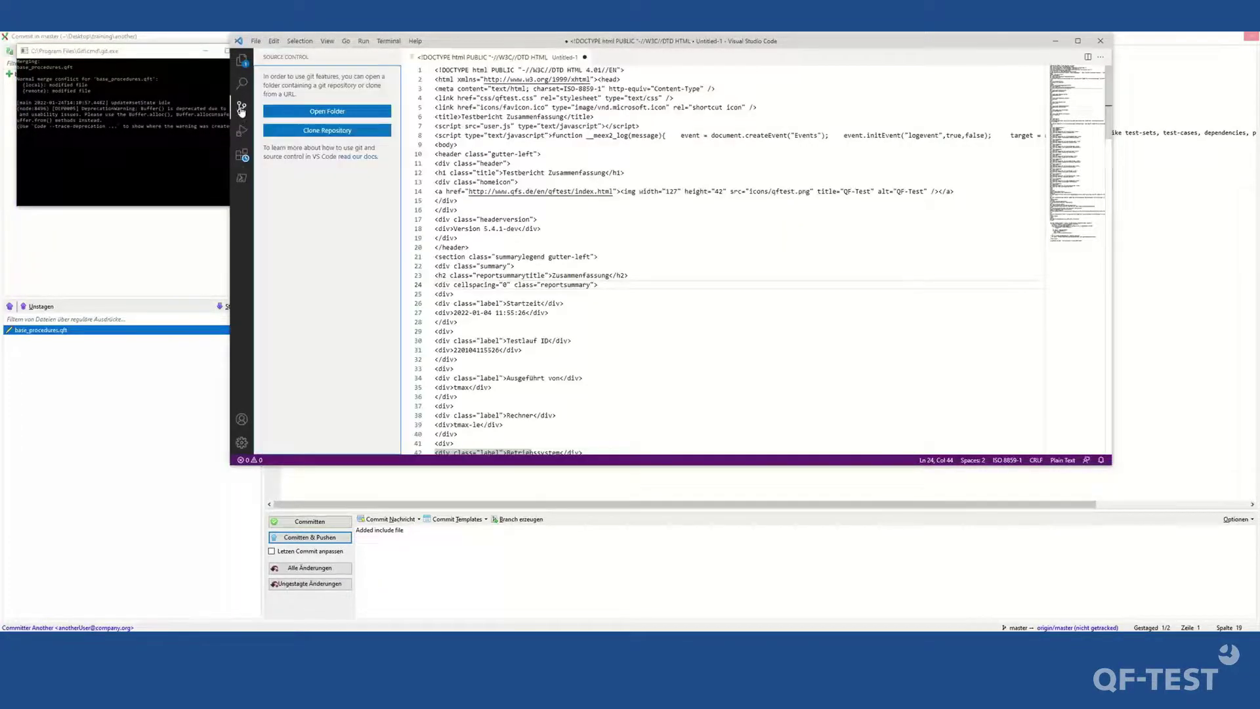
{"action": "left_click", "coordinate": [243, 63]}
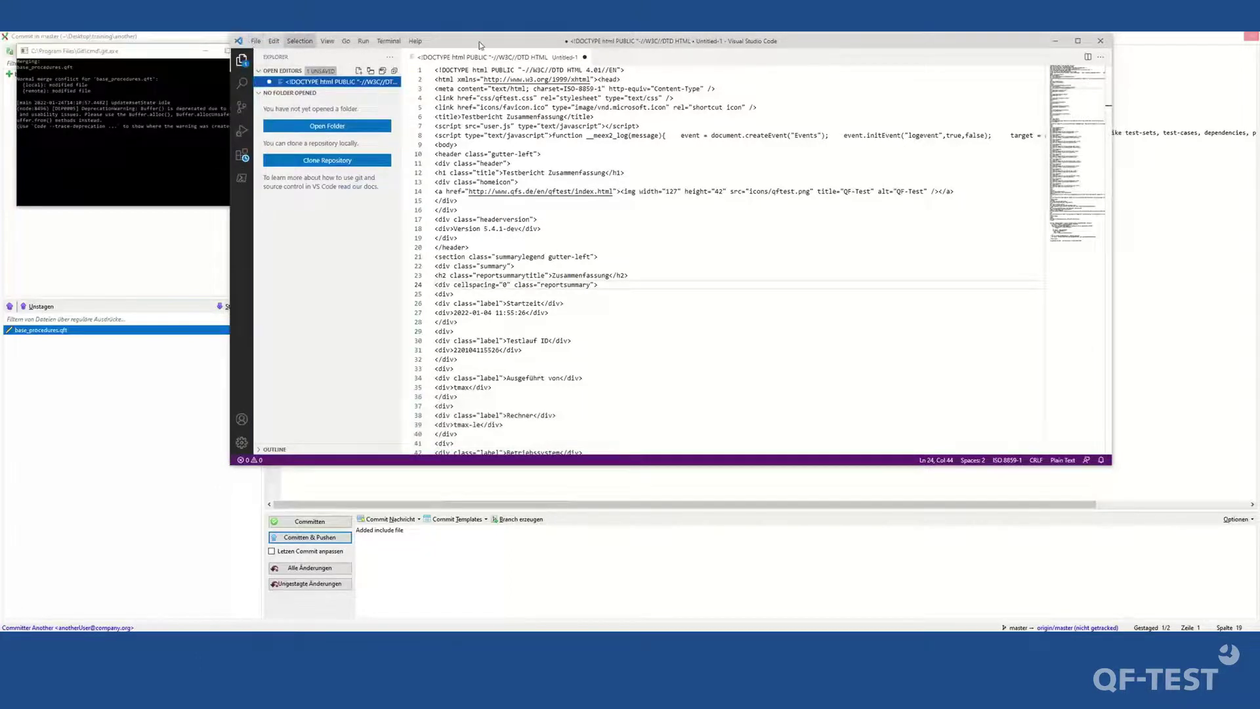
{"action": "left_click", "coordinate": [1101, 40]}
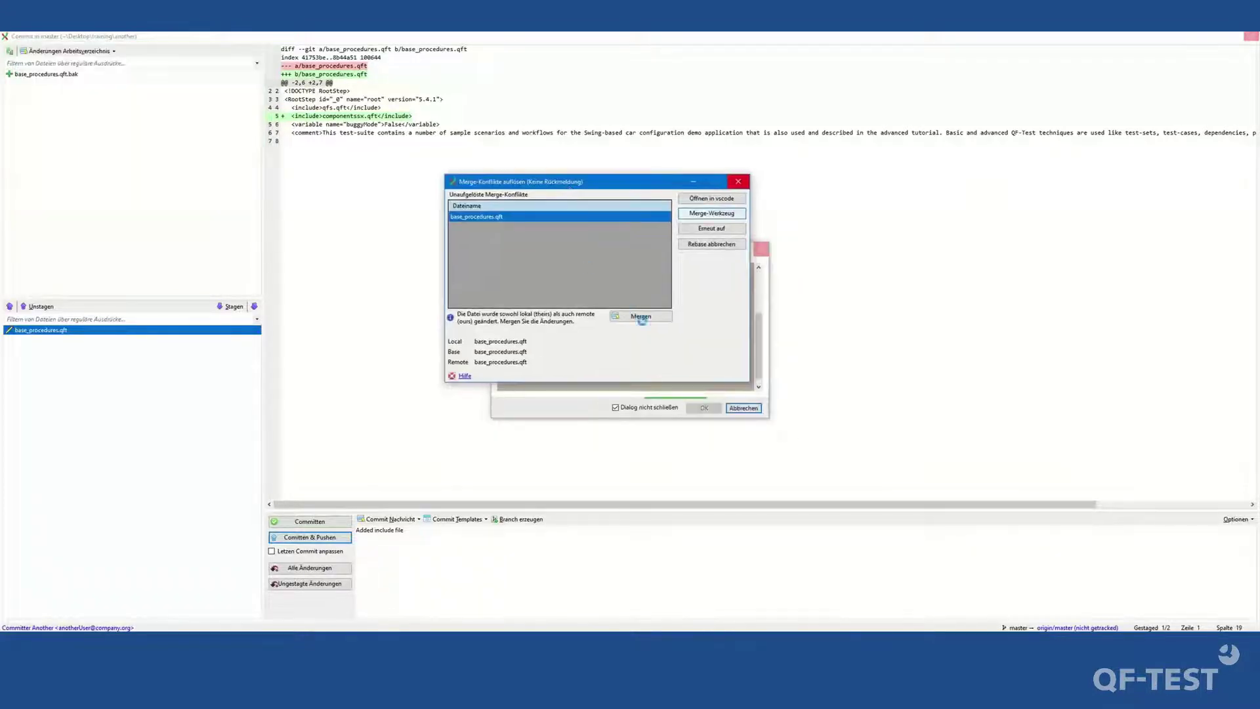
{"action": "left_click", "coordinate": [646, 315]}
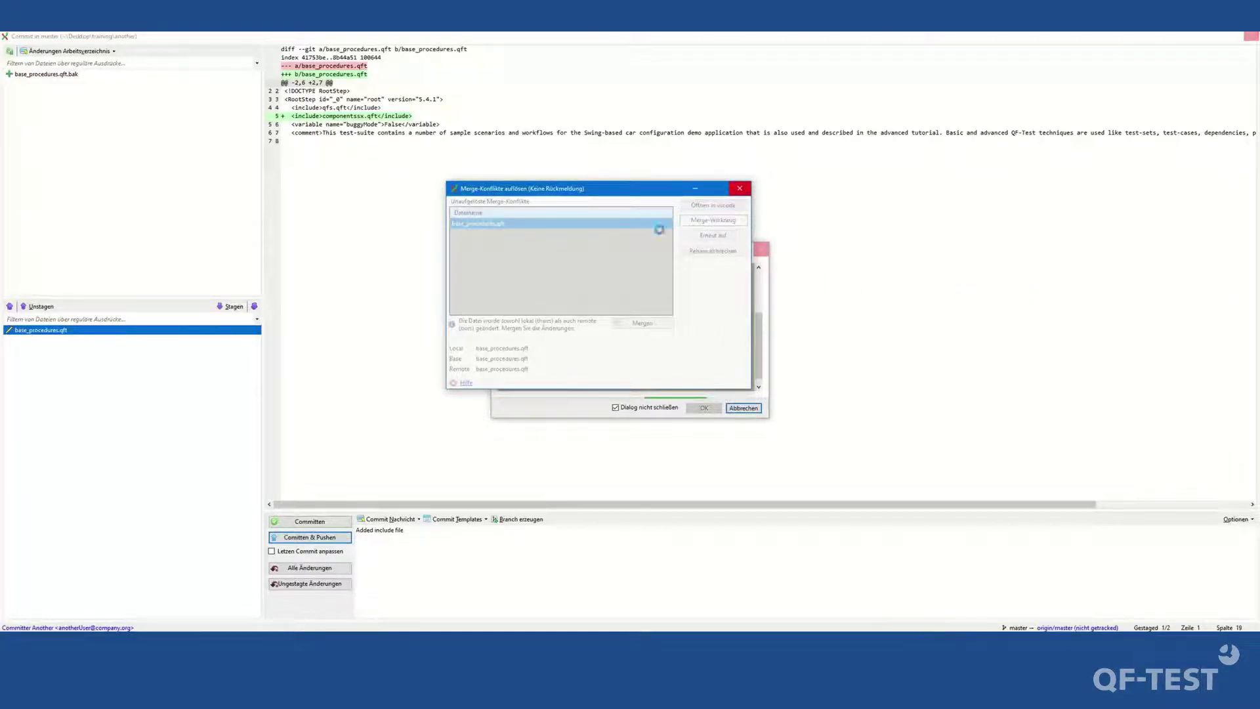
{"action": "left_click_drag", "start_coordinate": [567, 192], "coordinate": [613, 139]}
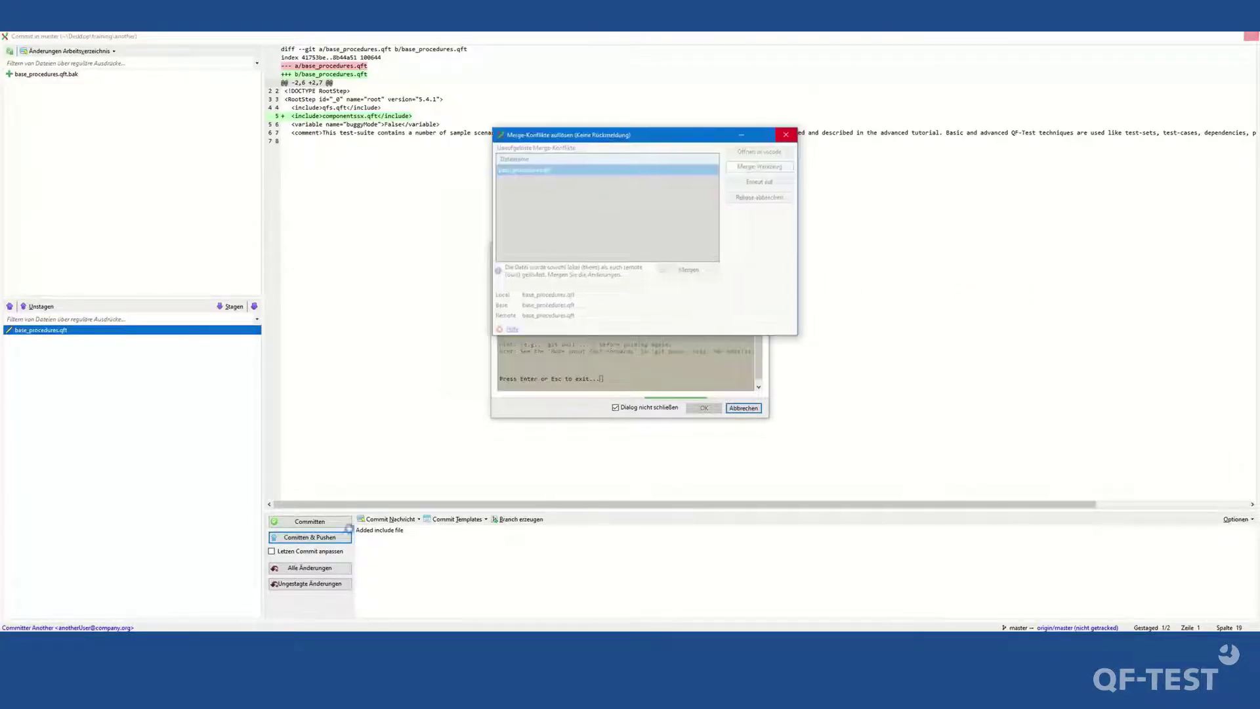
Switch to File Explorer and try to open base_procedures.qft from the training\another folder in Visual Studio Code.
{"action": "left_click", "coordinate": [282, 582]}
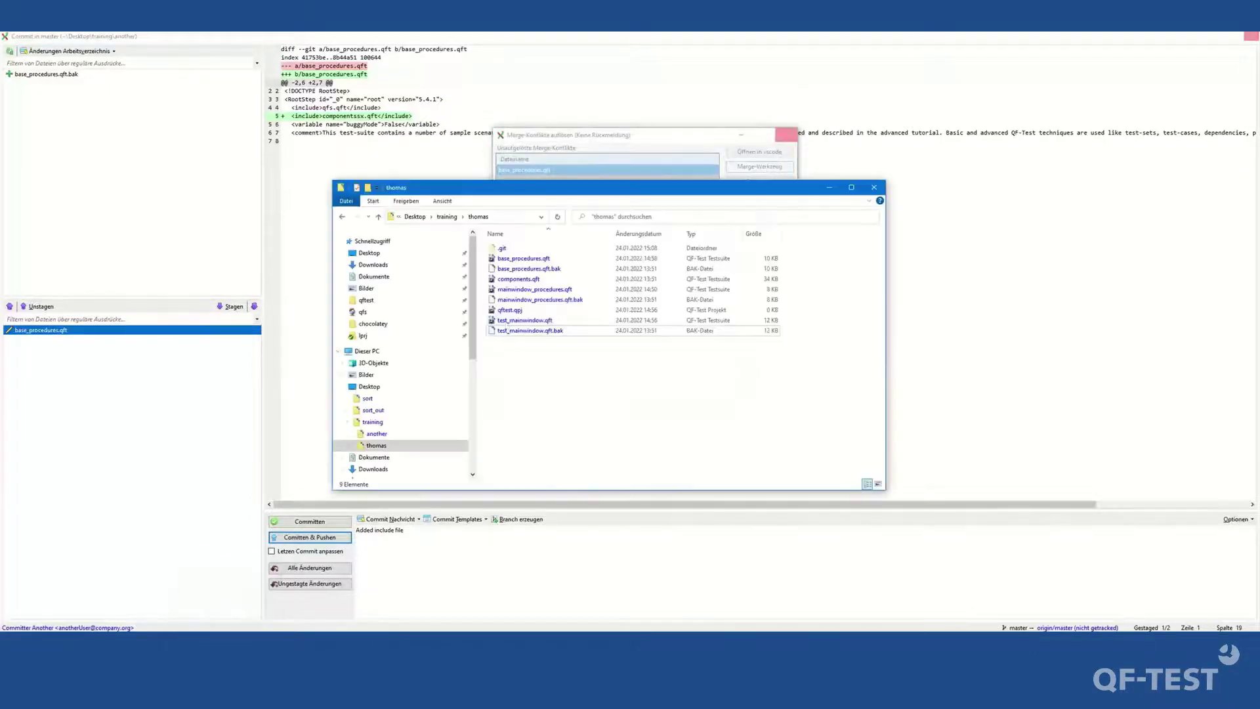
{"action": "left_click", "coordinate": [447, 217]}
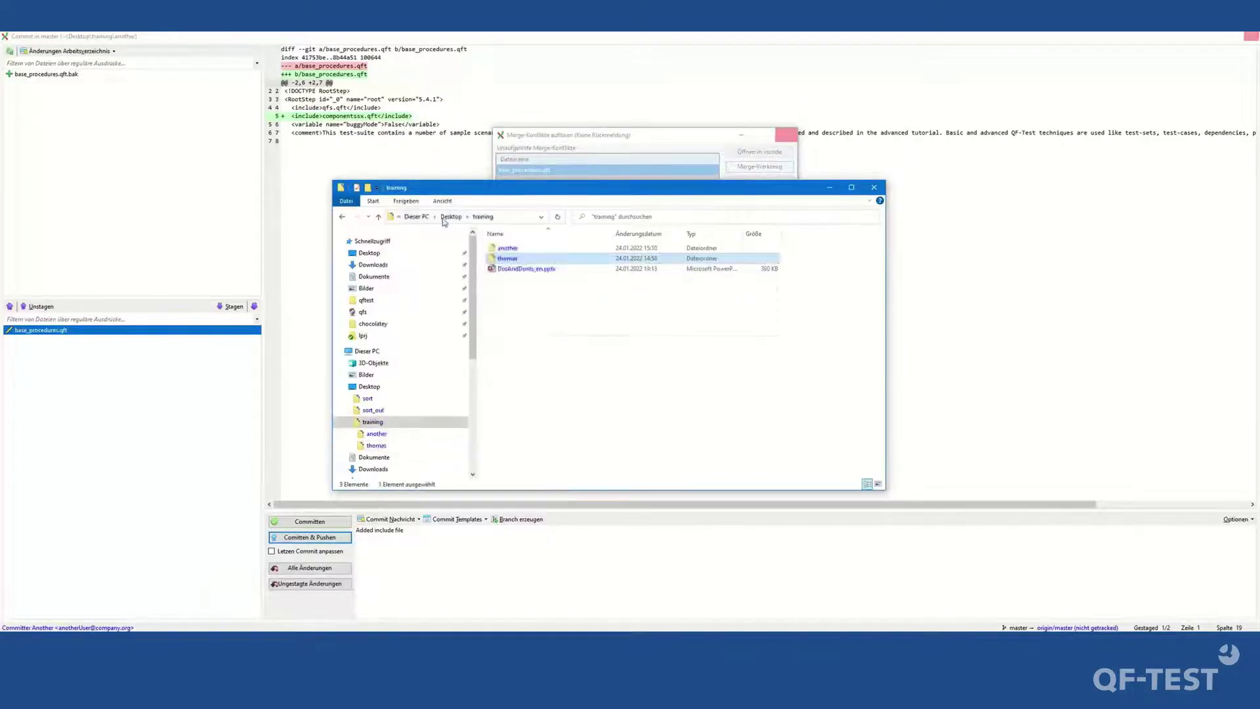
{"action": "double_click", "coordinate": [510, 248]}
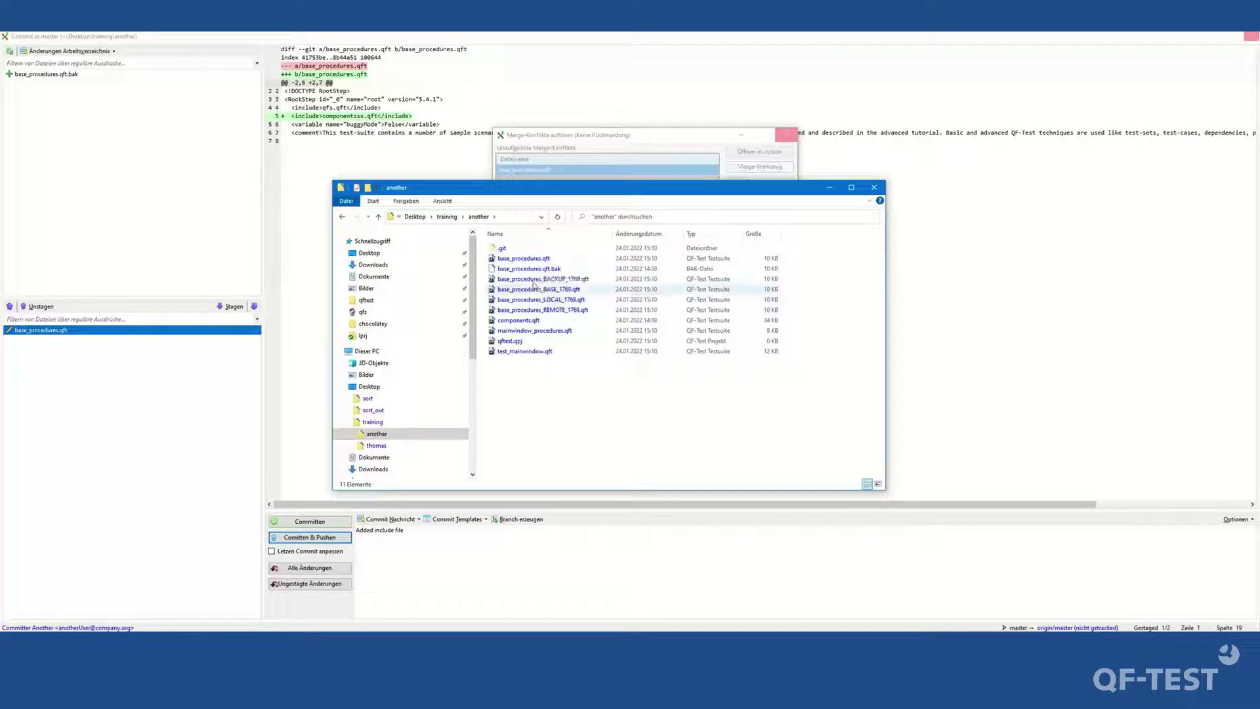
{"action": "right_click", "coordinate": [531, 259]}
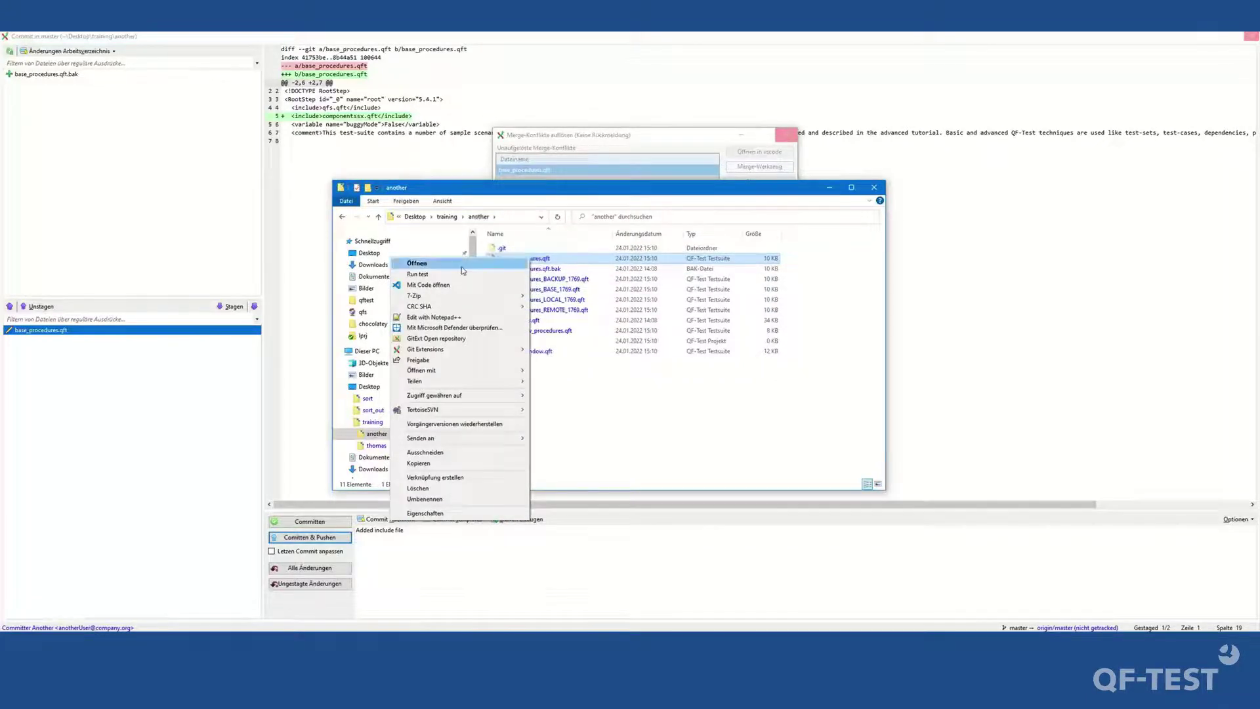
{"action": "left_click", "coordinate": [428, 286]}
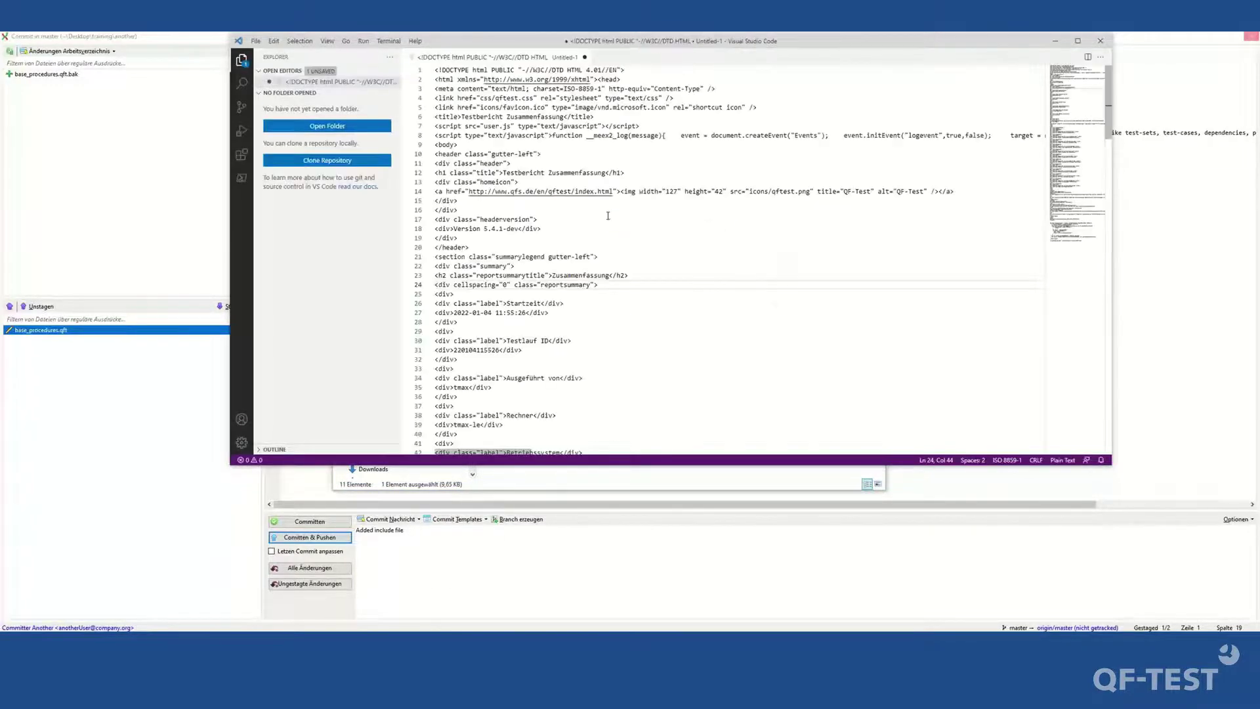
Look through the open document and the extensions and explorer views in Visual Studio Code, and close the editor.
{"action": "scroll", "coordinate": [642, 260], "scroll_direction": "down", "scroll_amount": 15}
{"action": "scroll", "coordinate": [641, 241], "scroll_direction": "up", "scroll_amount": 10}
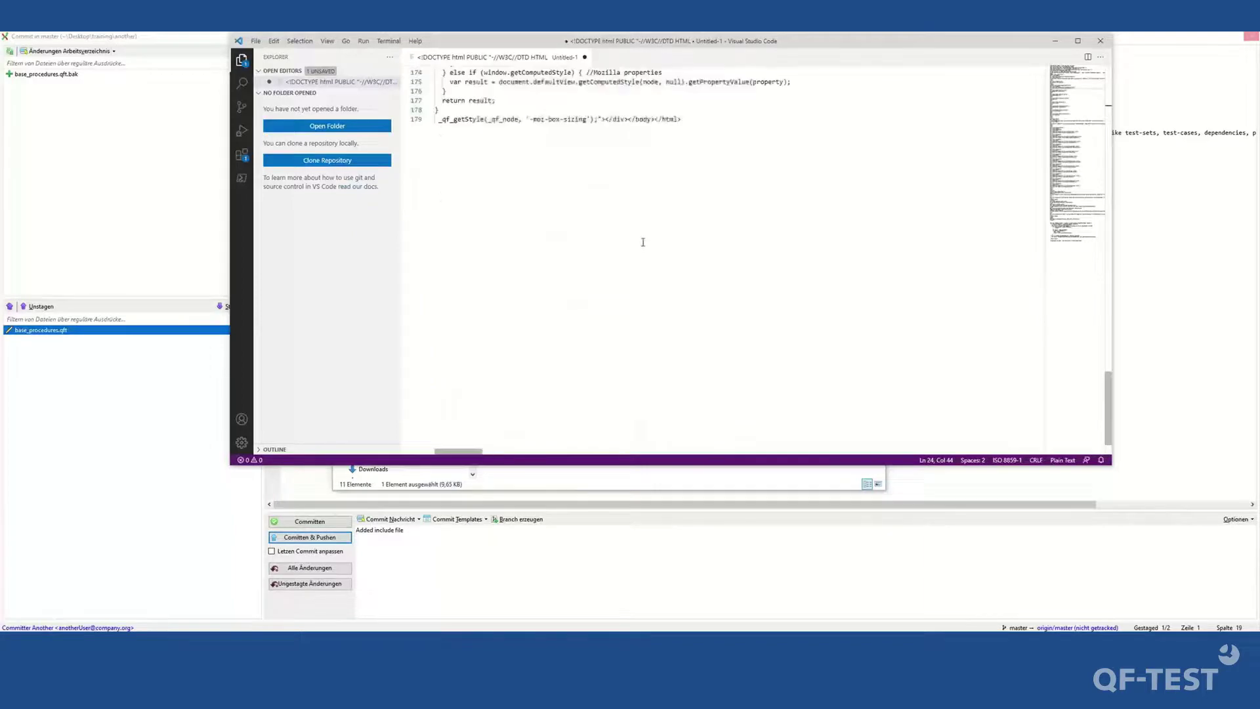
{"action": "scroll", "coordinate": [642, 238], "scroll_direction": "up", "scroll_amount": 15}
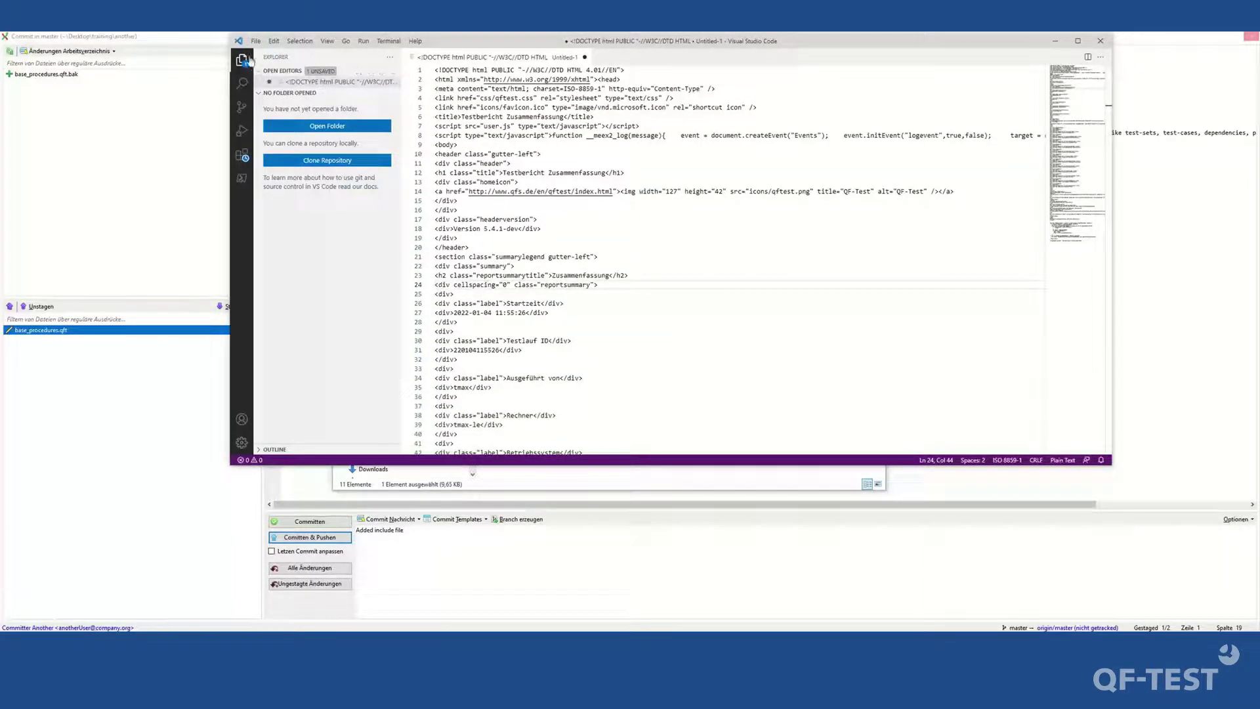
{"action": "key", "text": "ctrl+shift+x"}
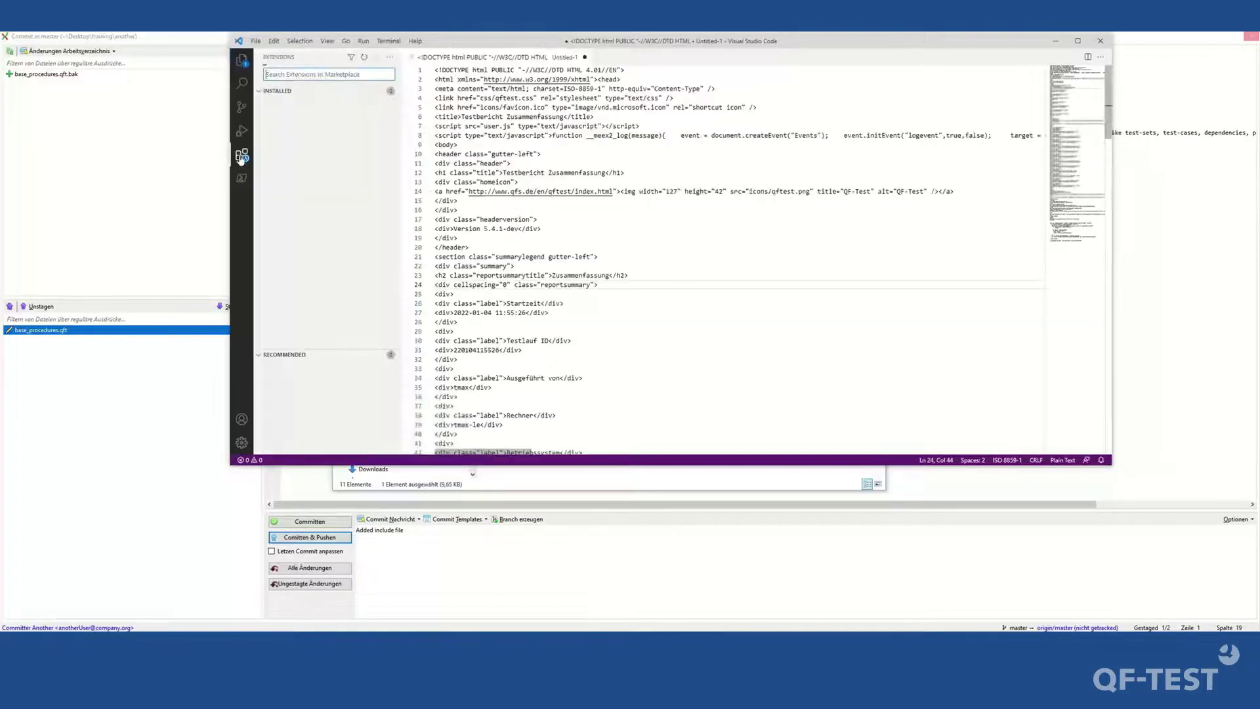
{"action": "left_click", "coordinate": [241, 60]}
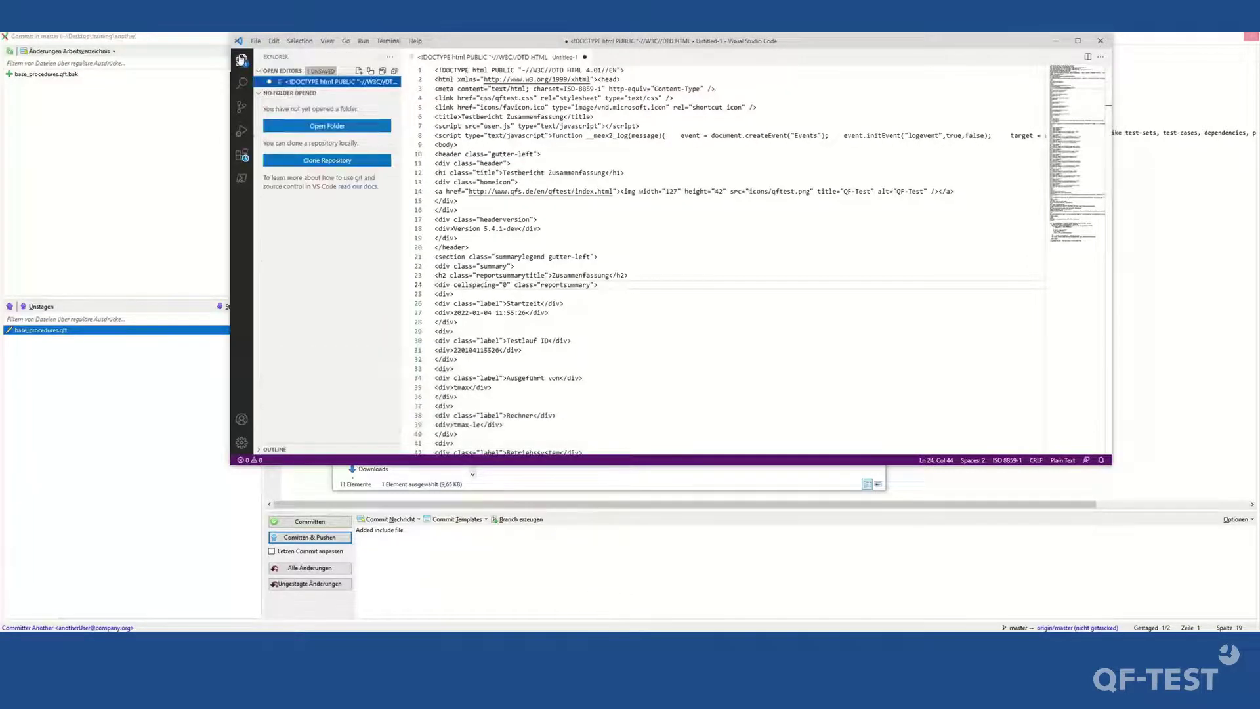
{"action": "left_click", "coordinate": [1101, 40]}
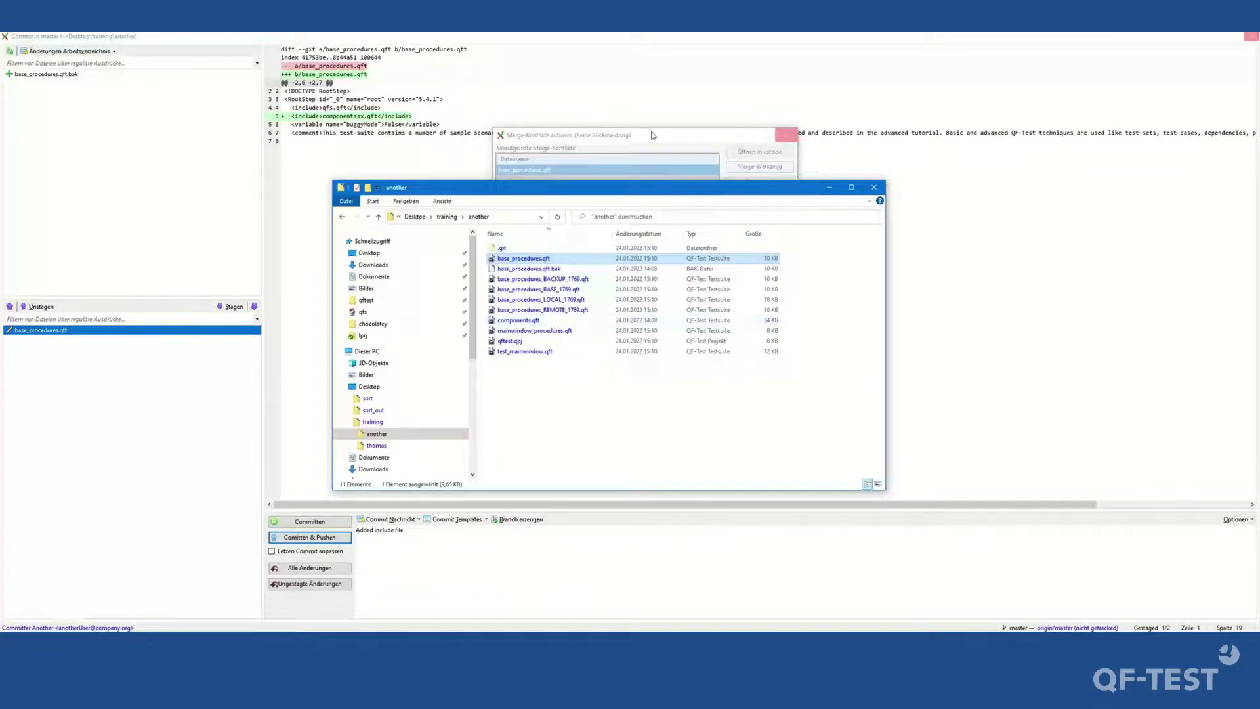
Return to the unresponsive Git Extensions merge window and force the program to close.
{"action": "left_click", "coordinate": [531, 289]}
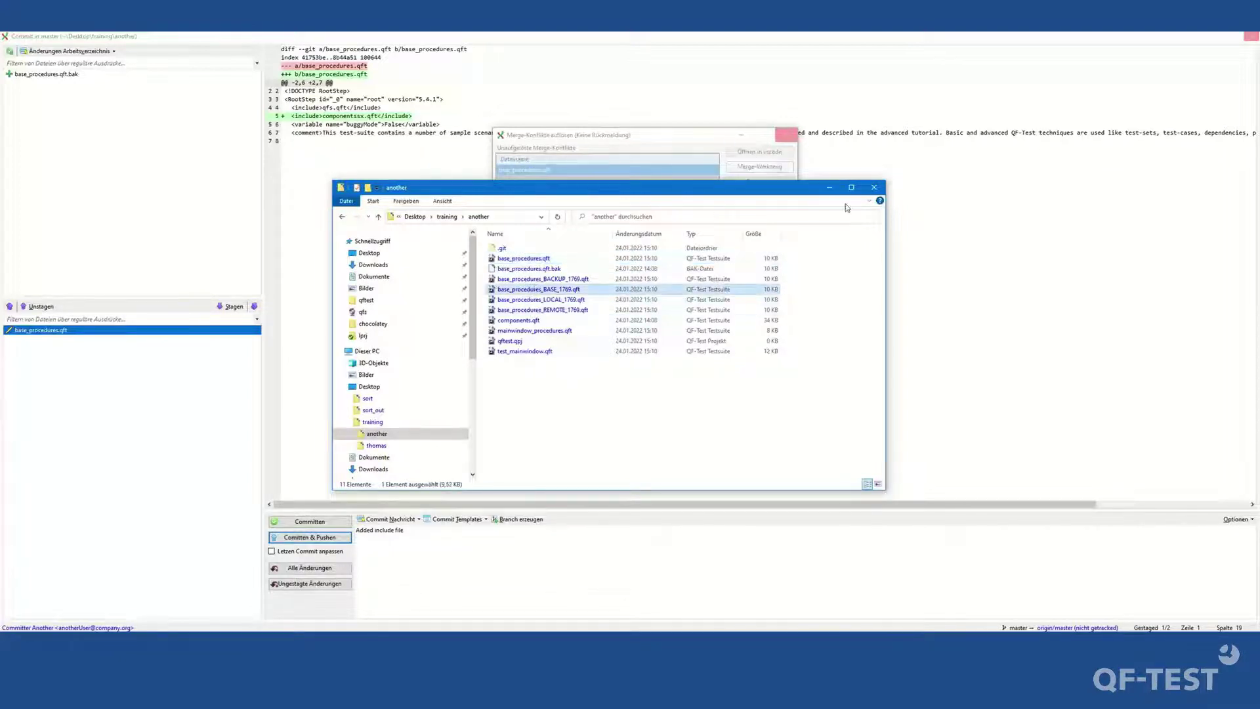
{"action": "left_click", "coordinate": [691, 139]}
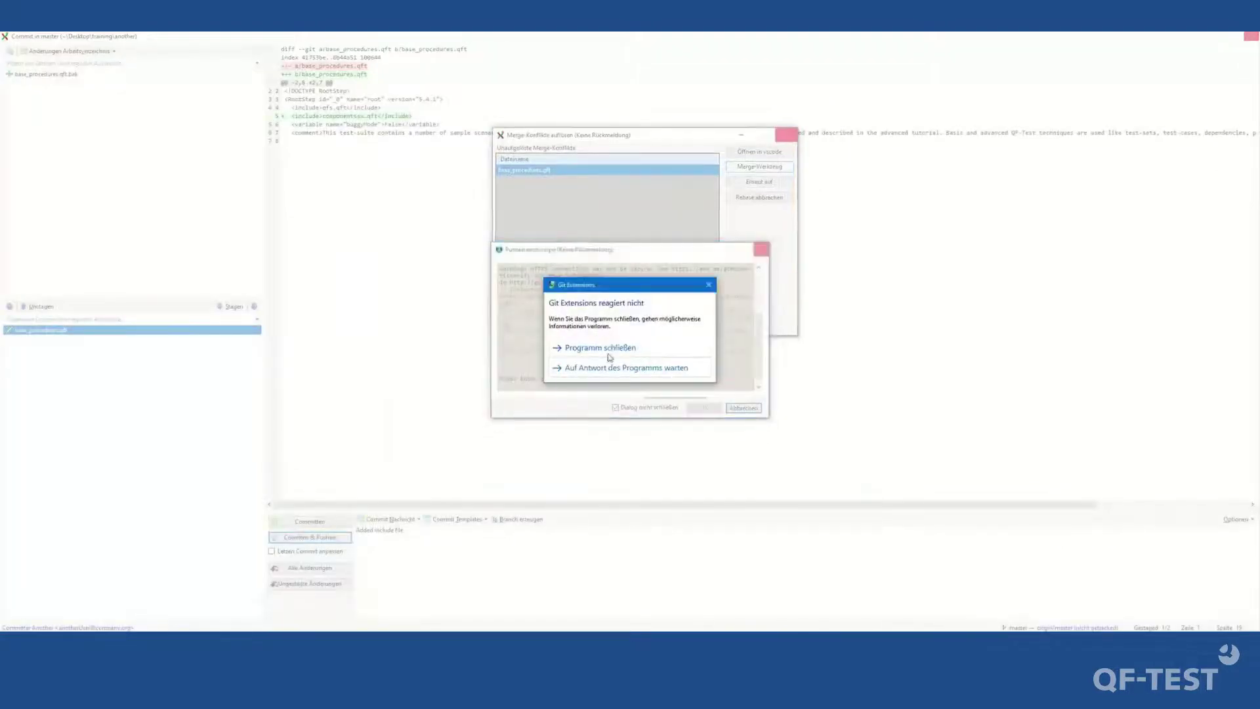
{"action": "left_click", "coordinate": [614, 344]}
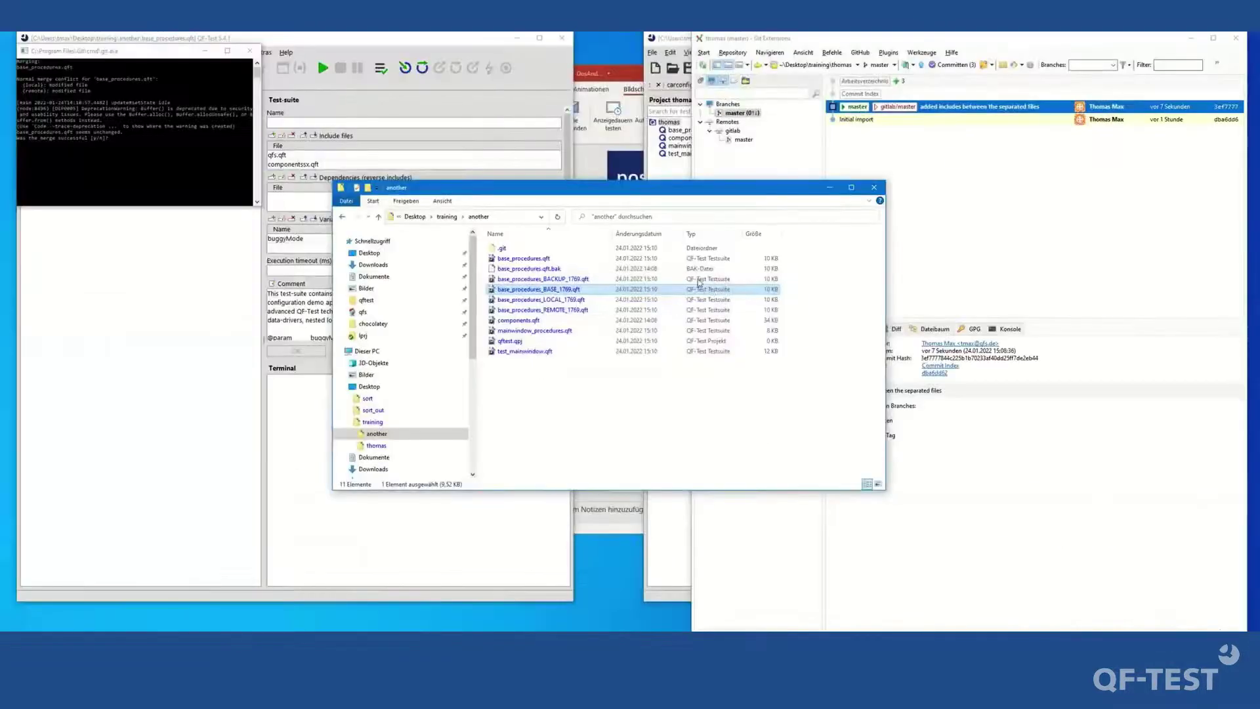
Move the QF-Test and git console windows and answer the console's merge prompt to end the merge tool session.
{"action": "left_click", "coordinate": [318, 57]}
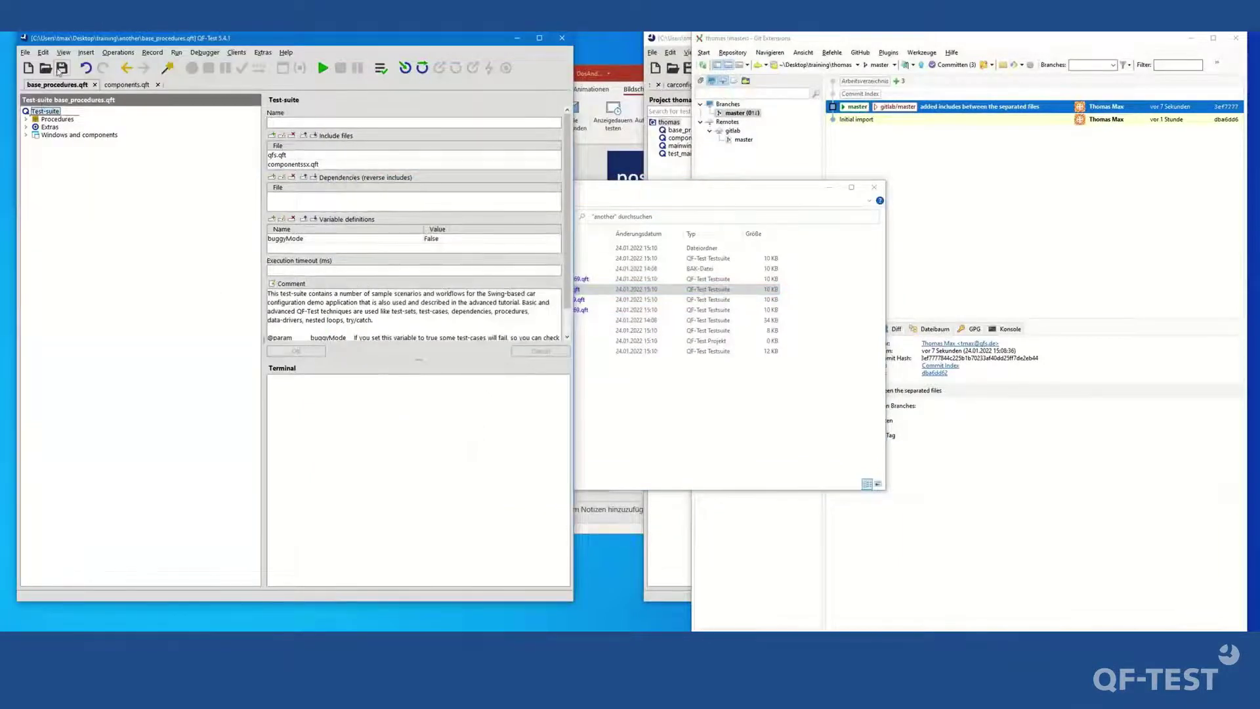
{"action": "left_click", "coordinate": [31, 67]}
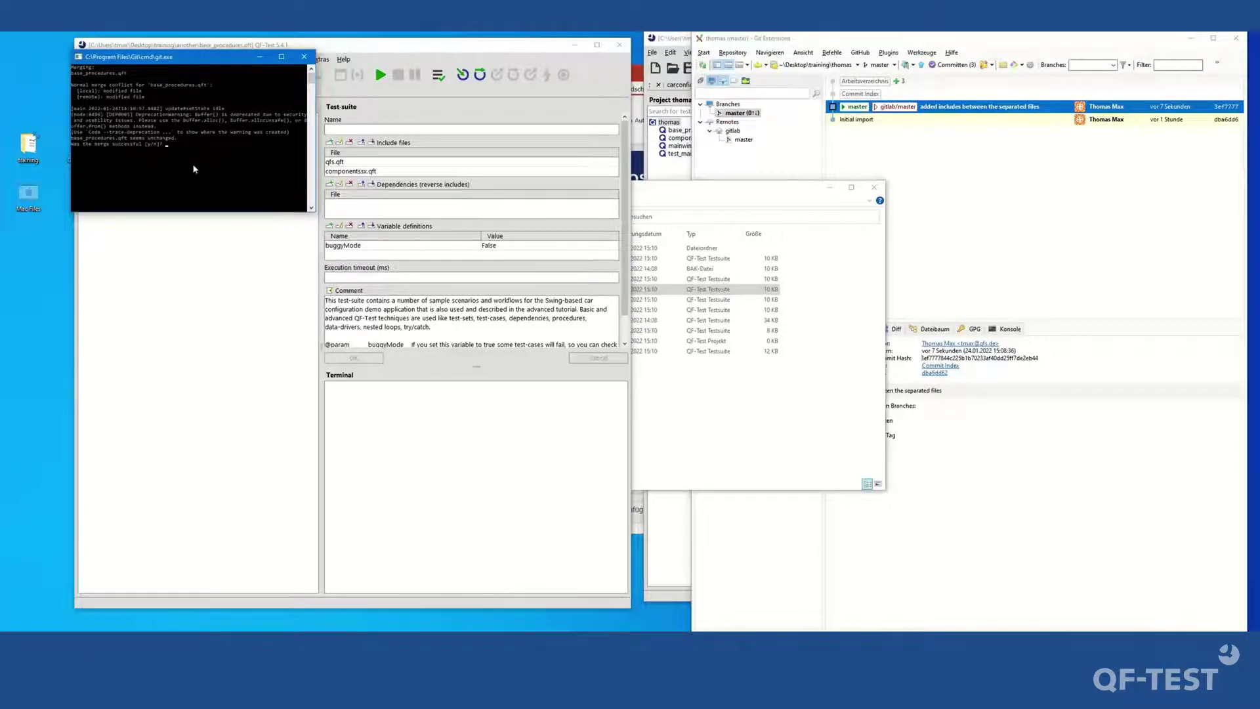
{"action": "key", "text": "Return"}
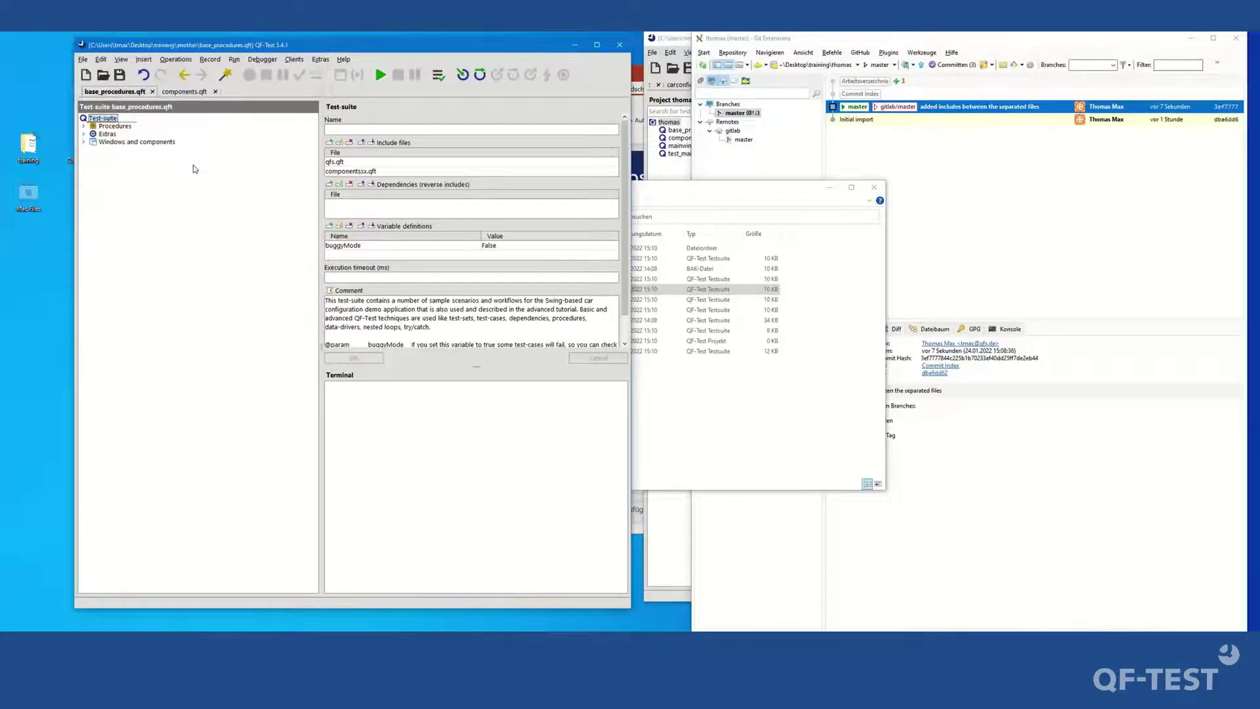
Try again to open base_procedures.qft from the another folder in Visual Studio Code, and close the editor.
{"action": "left_click", "coordinate": [738, 452]}
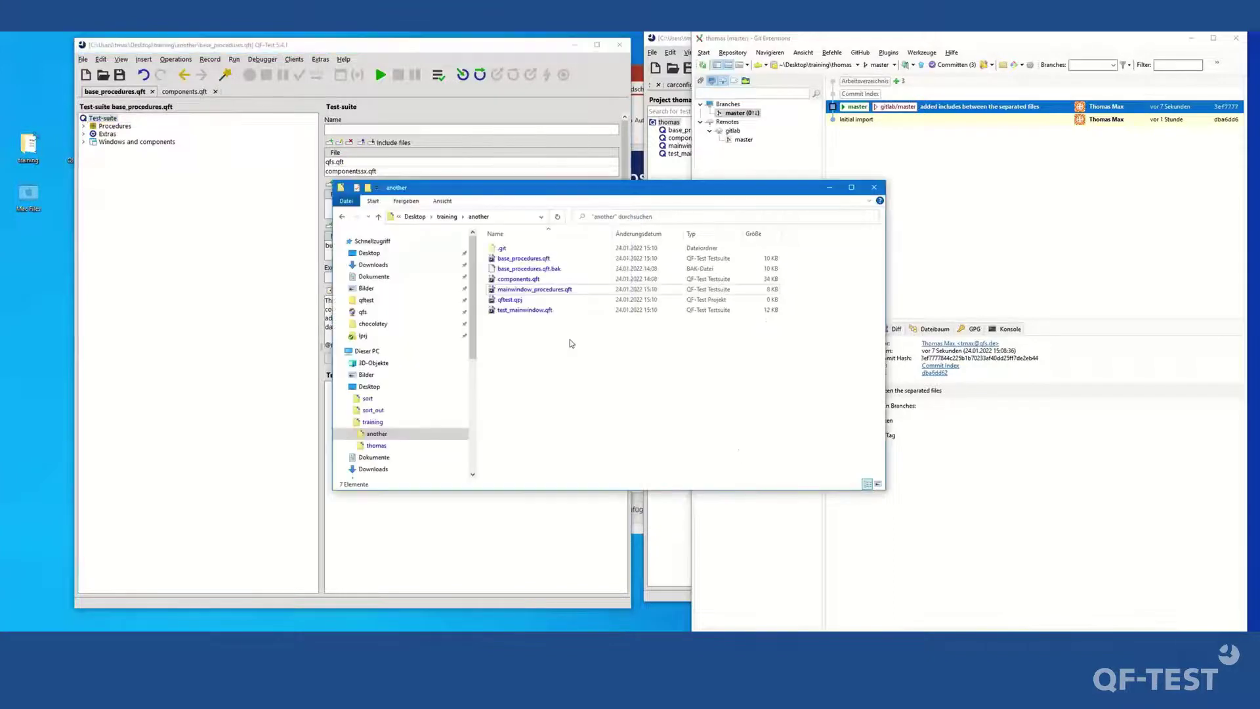
{"action": "right_click", "coordinate": [532, 263]}
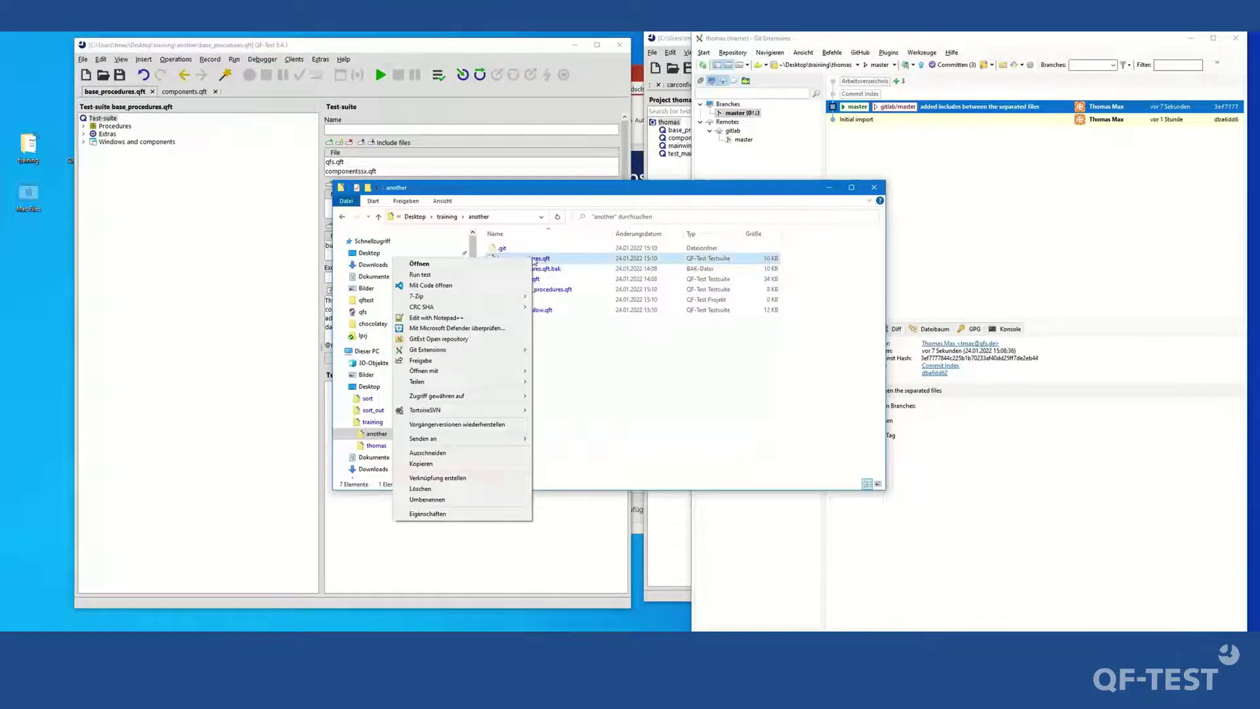
{"action": "left_click", "coordinate": [463, 285]}
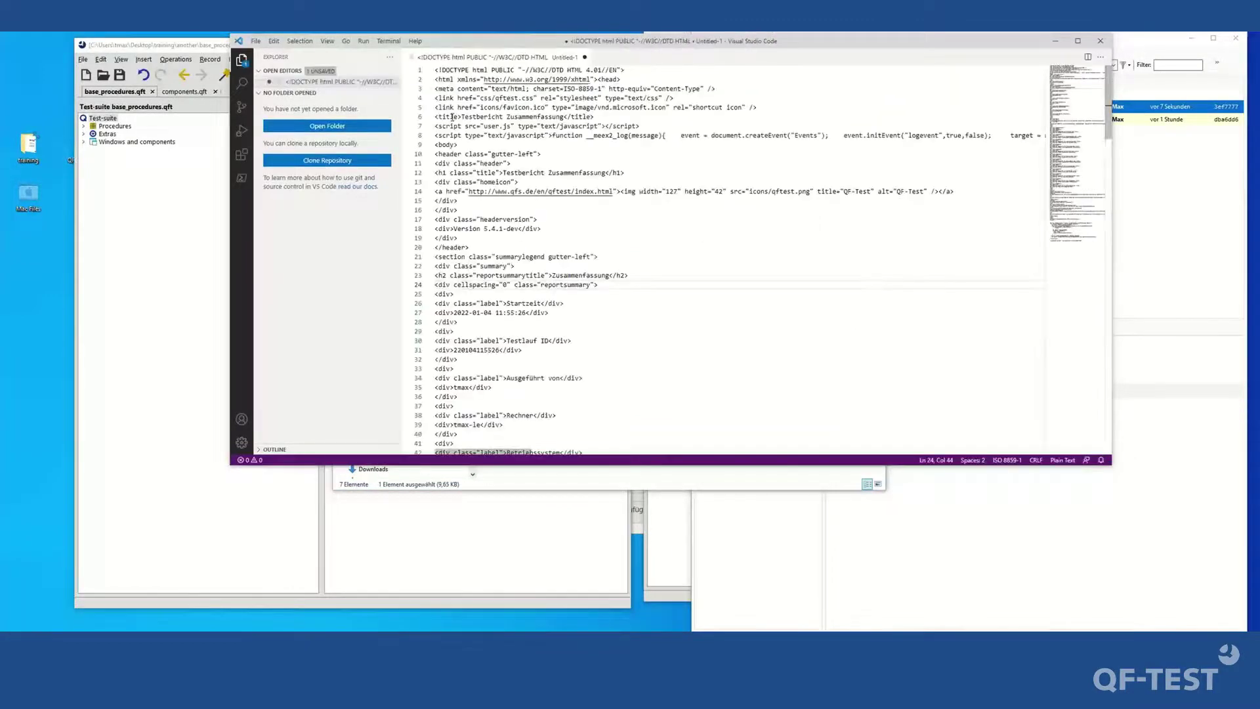
{"action": "left_click", "coordinate": [321, 71]}
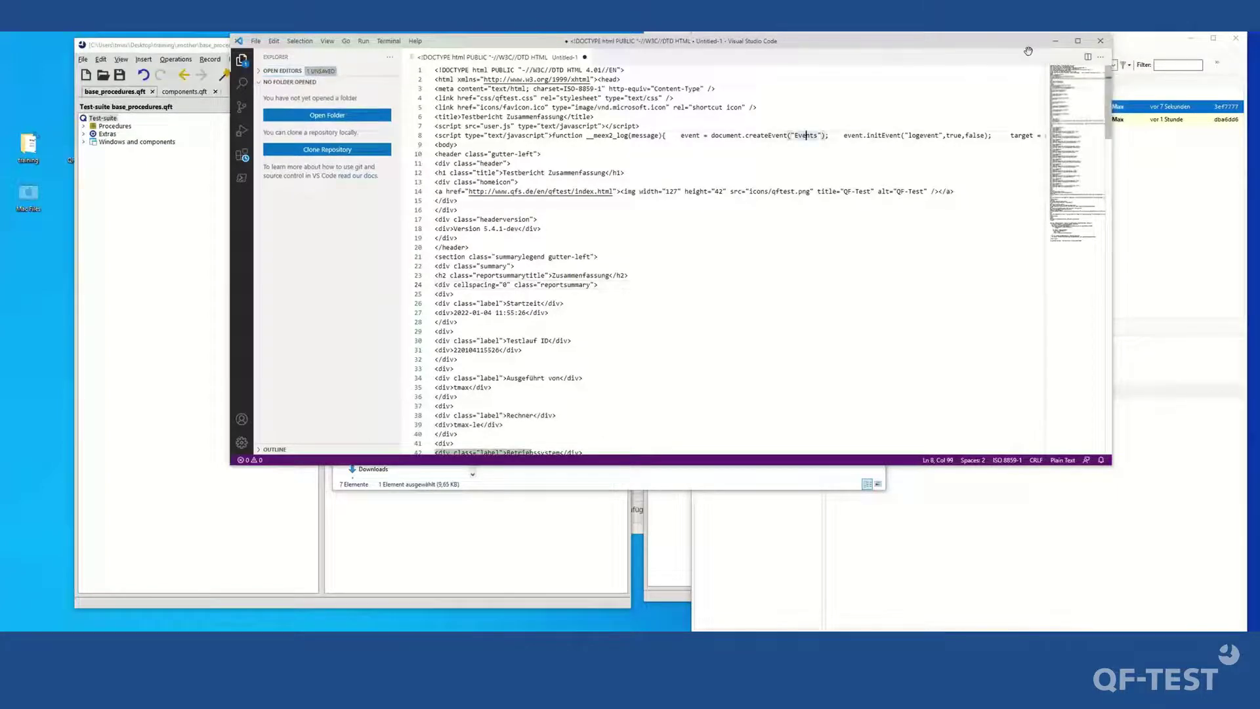
{"action": "key", "text": "alt+F4"}
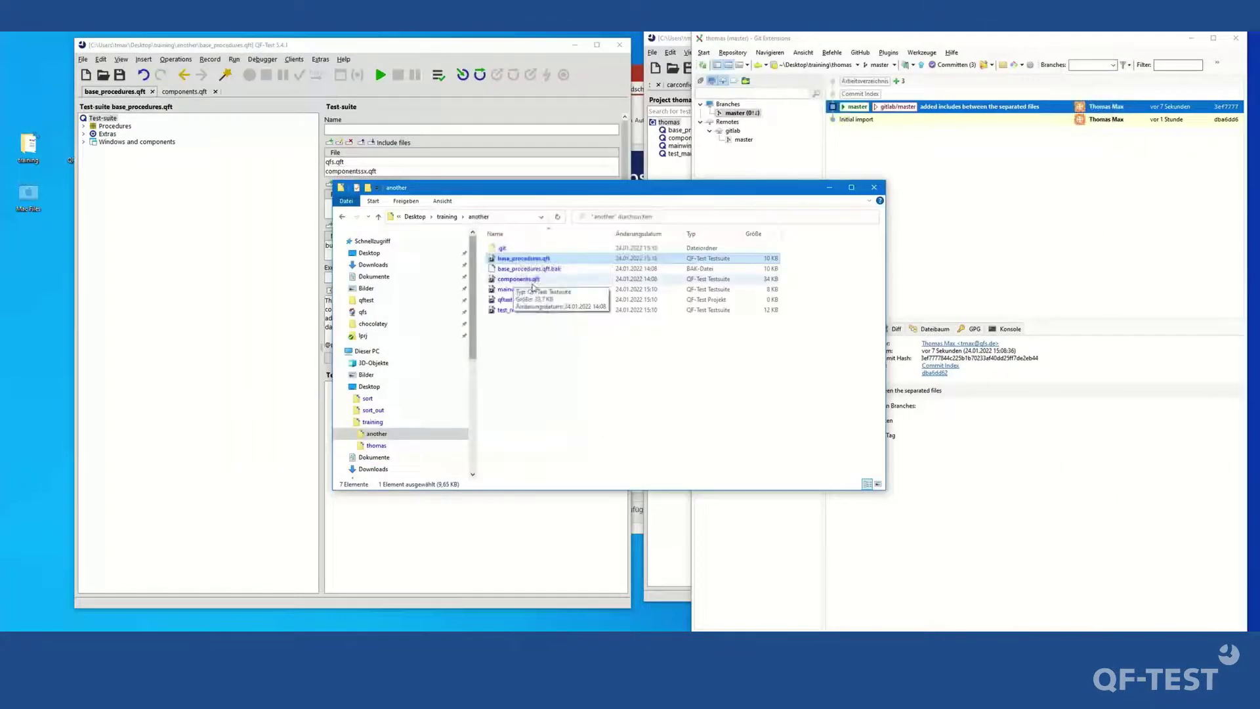
Move the QF-Test window aside and restart Git Extensions by searching Windows for "git".
{"action": "left_click", "coordinate": [519, 280]}
{"action": "left_click_drag", "start_coordinate": [129, 183], "coordinate": [71, 160]}
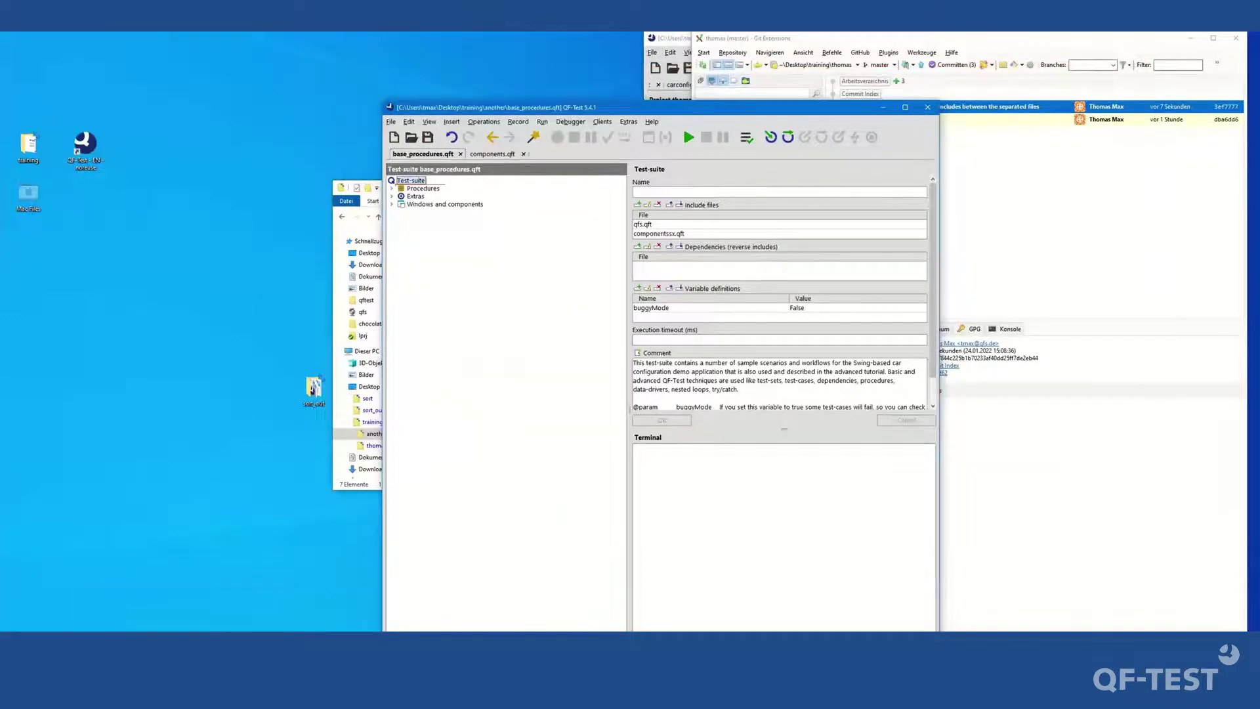
{"action": "key", "text": "super"}
{"action": "type", "text": "git"}
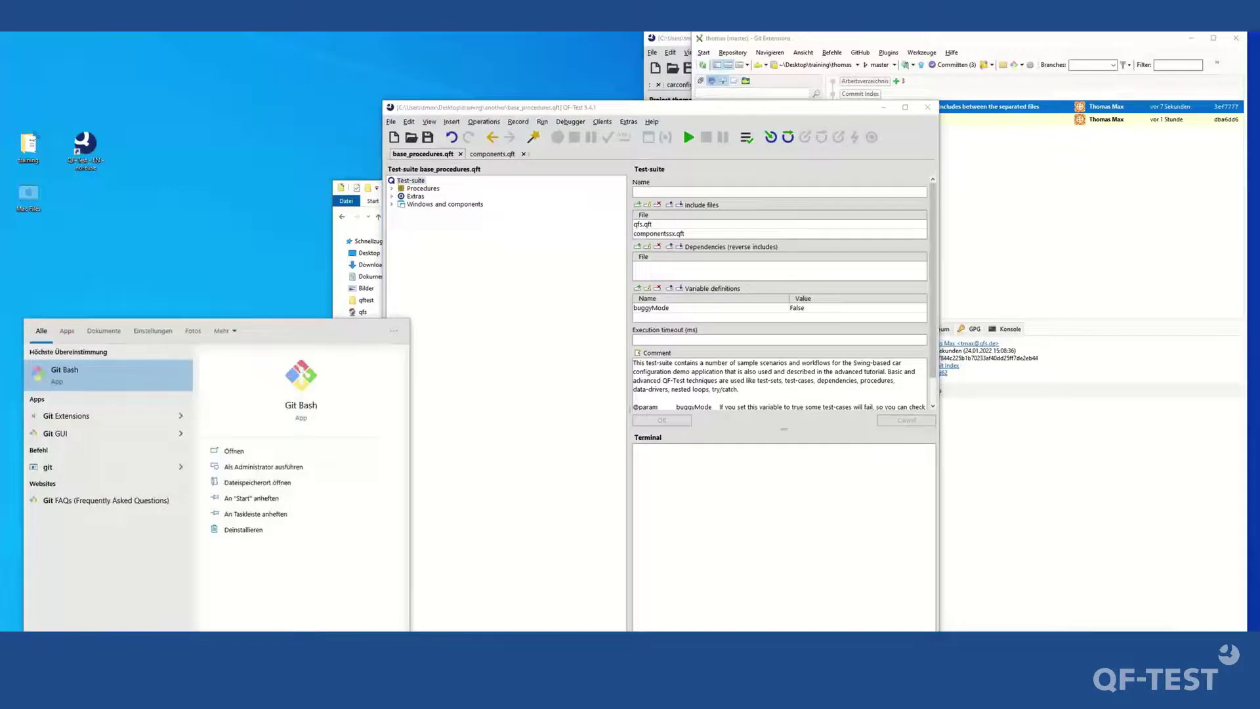
{"action": "key", "text": "Return"}
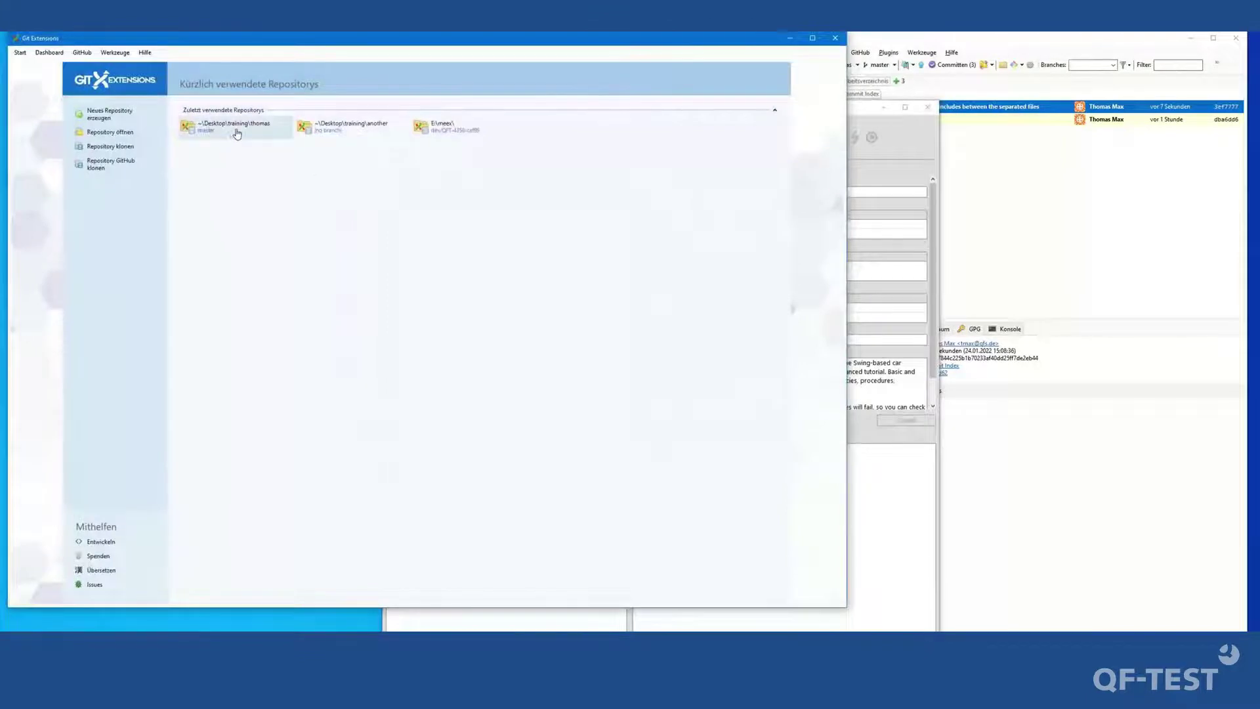
Open the "another" repository in Git Extensions and open its conflicting base_procedures.qft from the merge-conflict dialog in Visual Studio Code.
{"action": "left_click", "coordinate": [338, 131]}
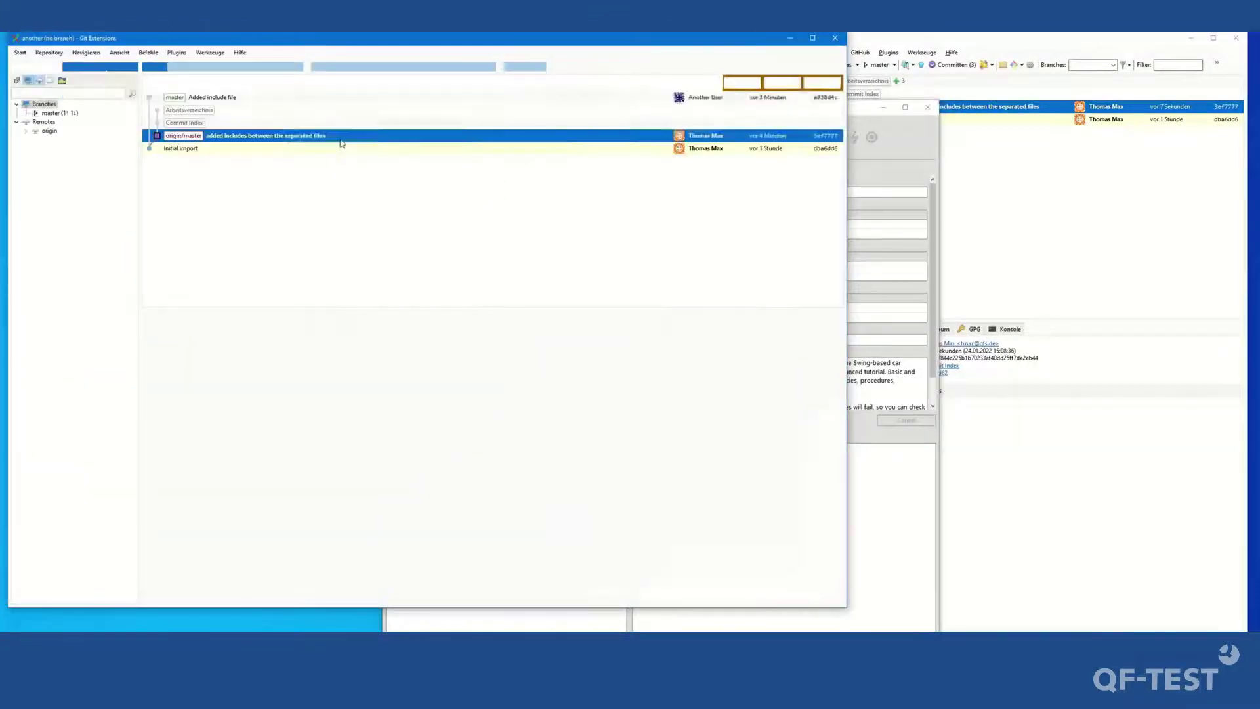
{"action": "left_click", "coordinate": [263, 124]}
{"action": "left_click", "coordinate": [60, 112]}
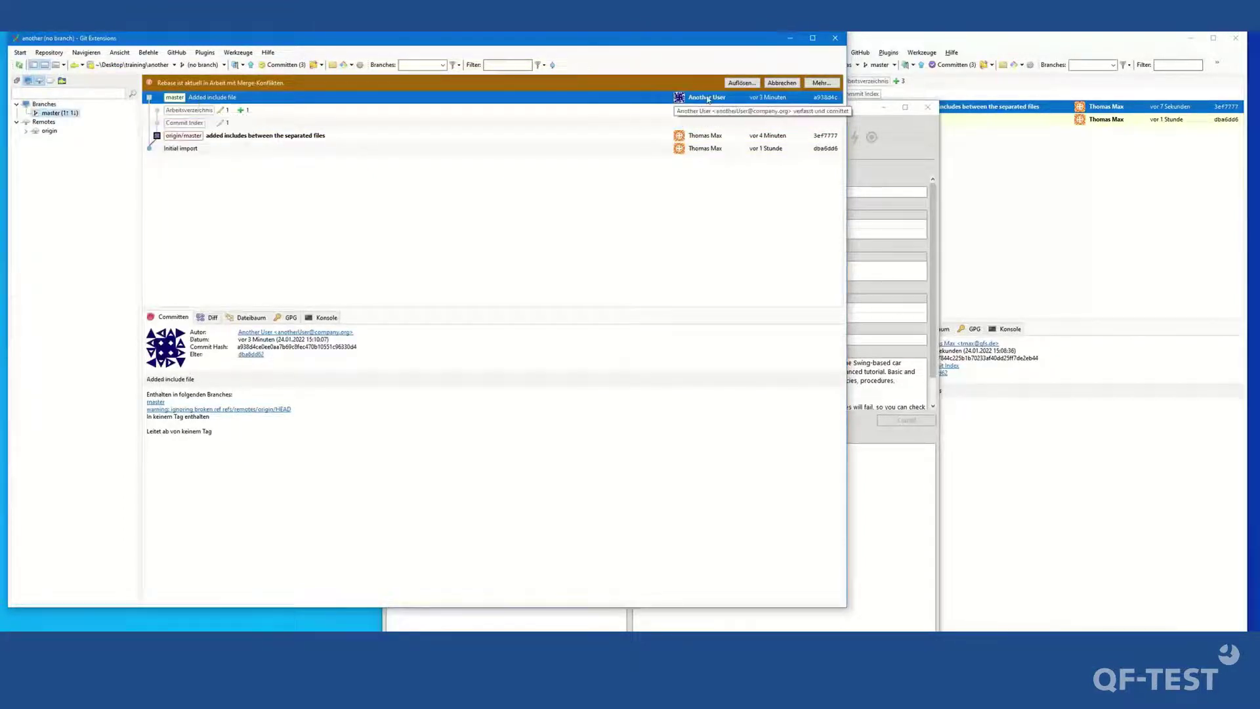
{"action": "left_click", "coordinate": [742, 83]}
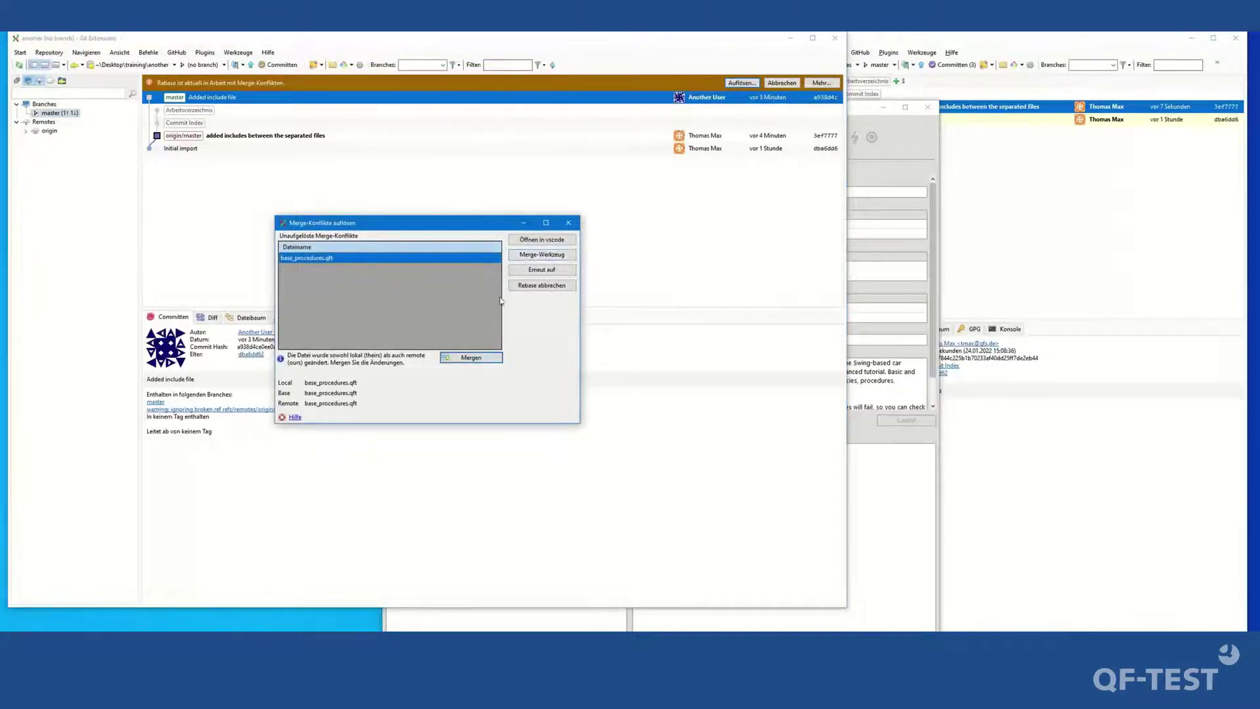
{"action": "left_click", "coordinate": [540, 240]}
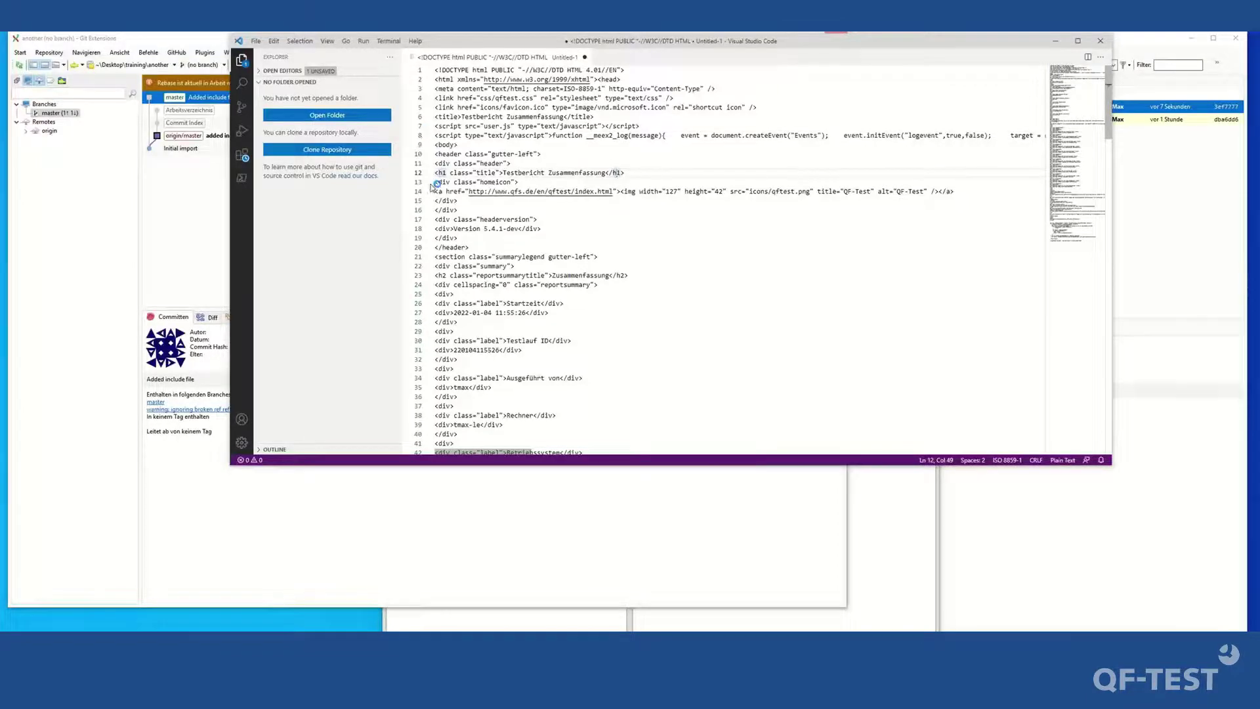
Move the Visual Studio Code window down, check the Git Extensions conflict dialog, and close the unsaved HTML document without saving.
{"action": "left_click", "coordinate": [742, 107]}
{"action": "left_click_drag", "start_coordinate": [833, 46], "coordinate": [852, 86]}
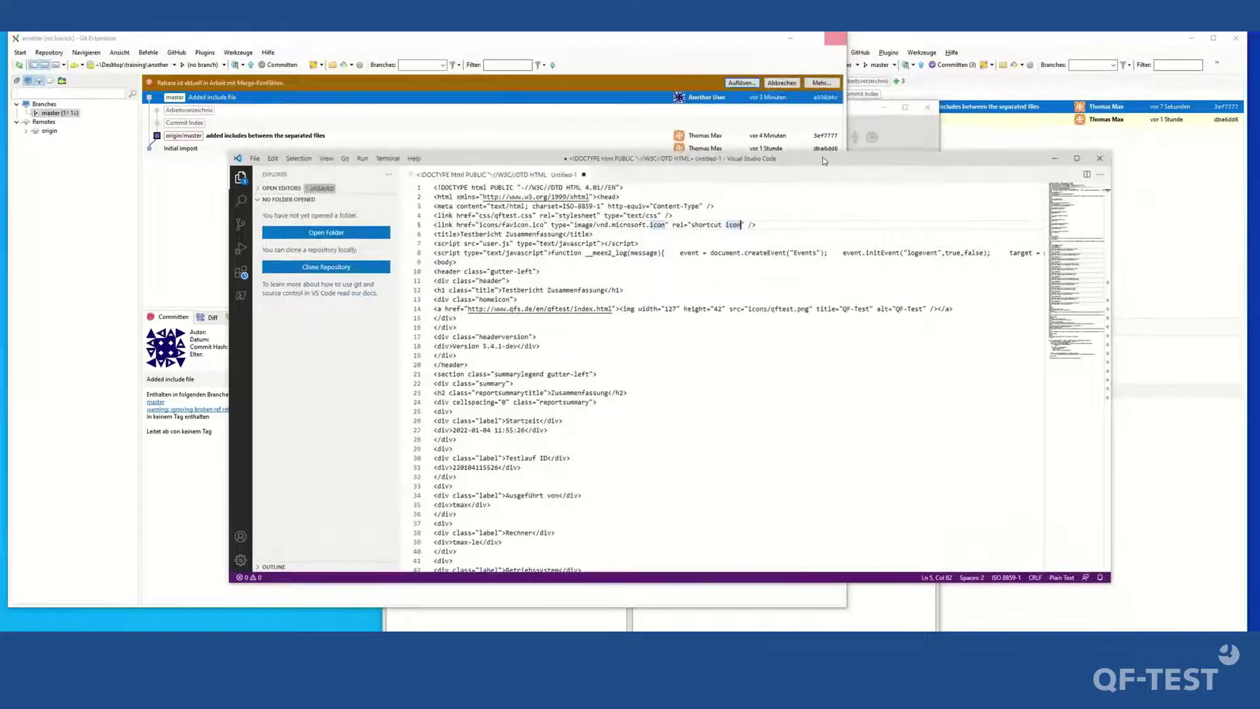
{"action": "left_click", "coordinate": [201, 179]}
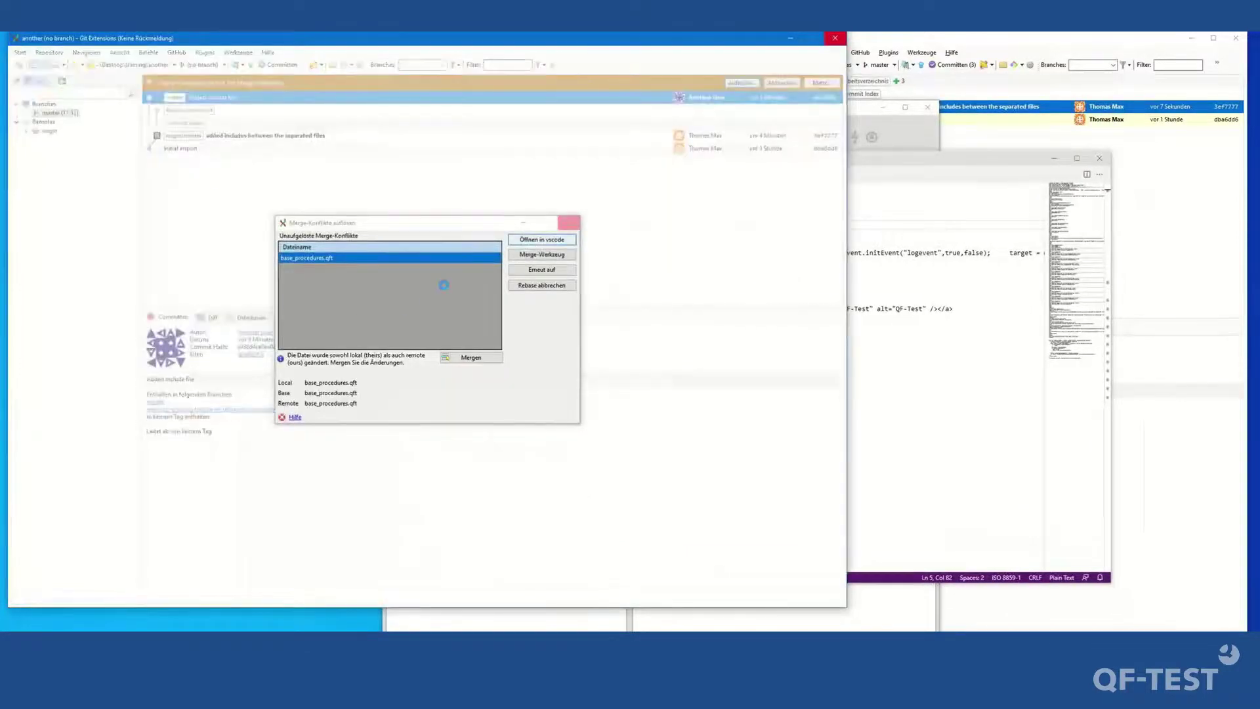
{"action": "left_click", "coordinate": [926, 373]}
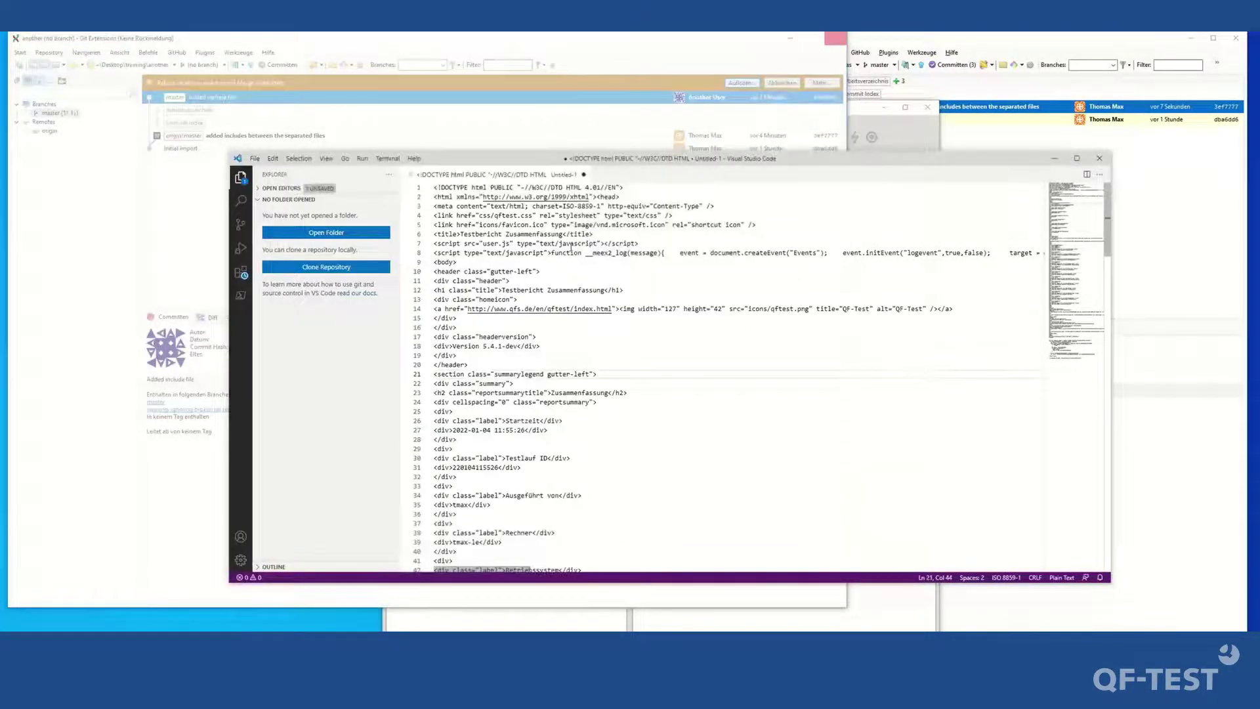
{"action": "left_click_drag", "start_coordinate": [469, 234], "coordinate": [574, 234]}
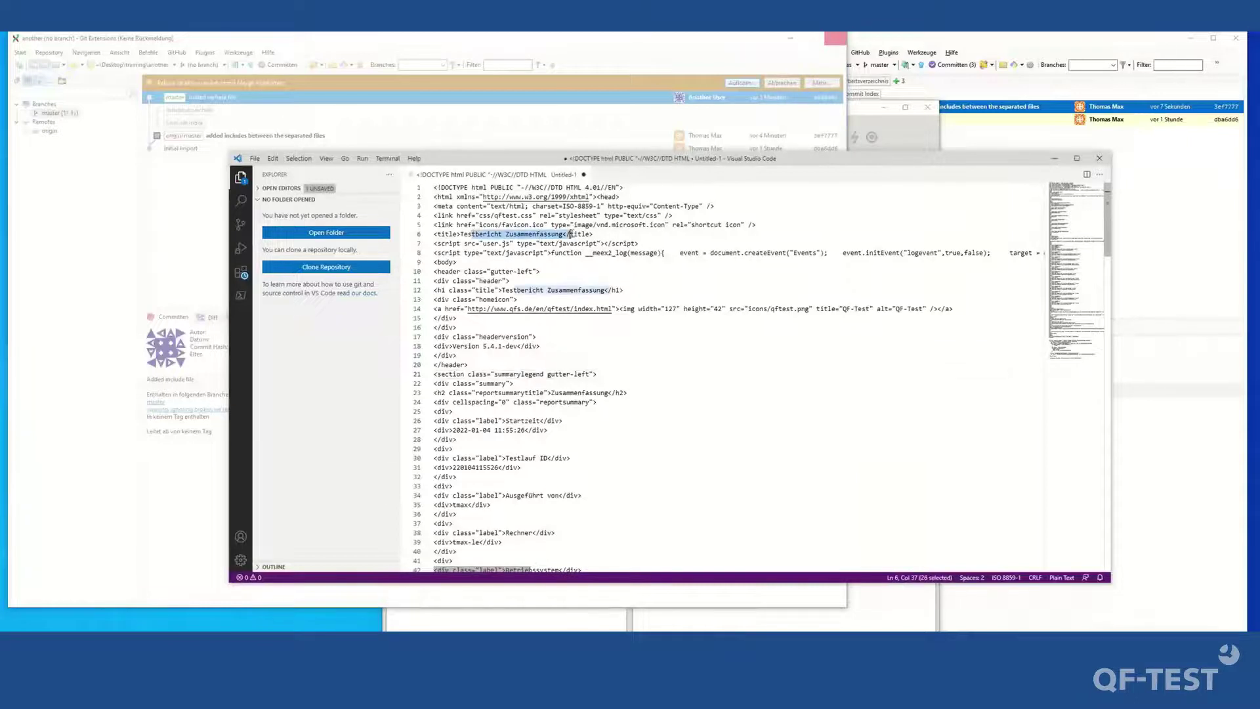
{"action": "left_click", "coordinate": [654, 235]}
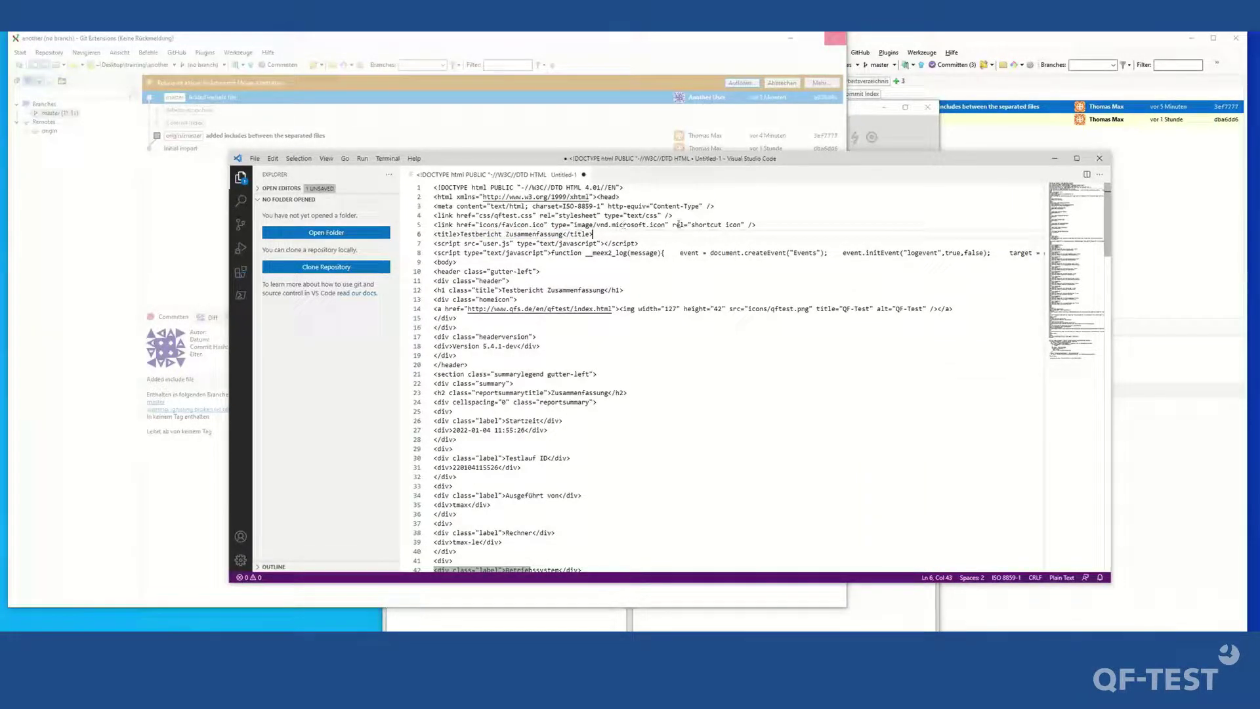
{"action": "left_click", "coordinate": [584, 174]}
{"action": "left_click", "coordinate": [651, 352]}
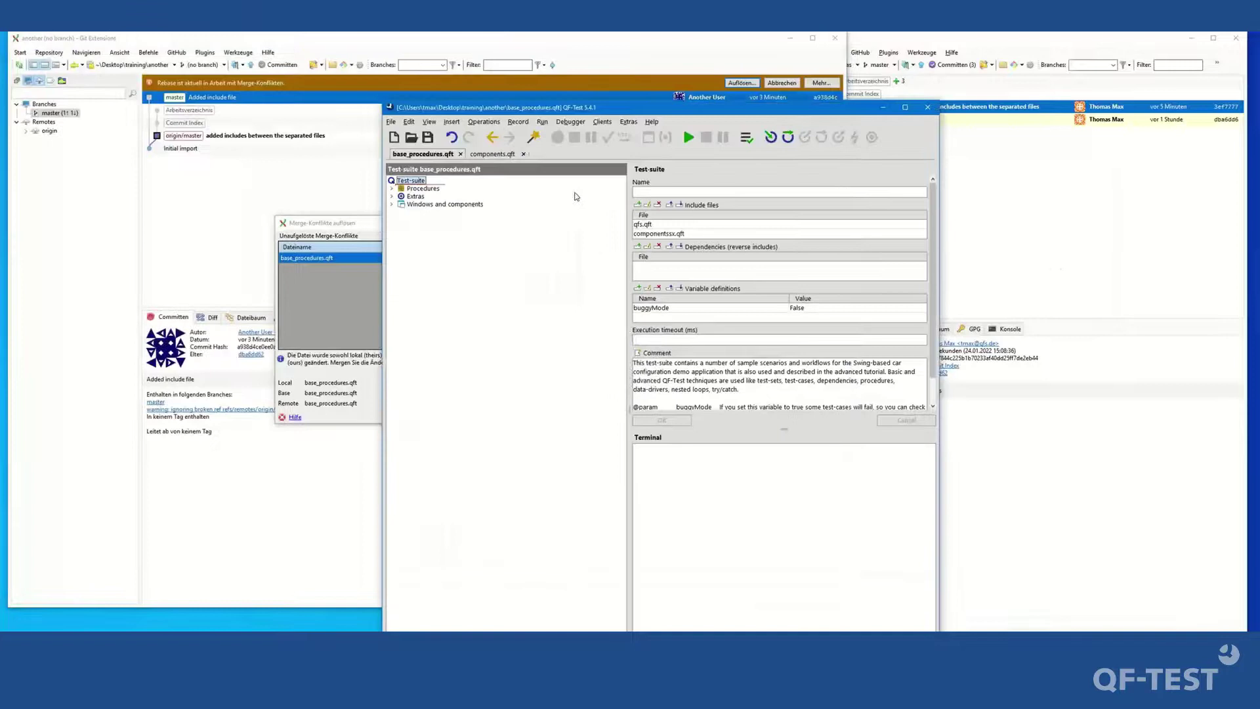
Expand Procedures in the "another" copy of base_procedures.qft, select its Test-suite node, and place both QF-Test windows side by side.
{"action": "double_click", "coordinate": [428, 190]}
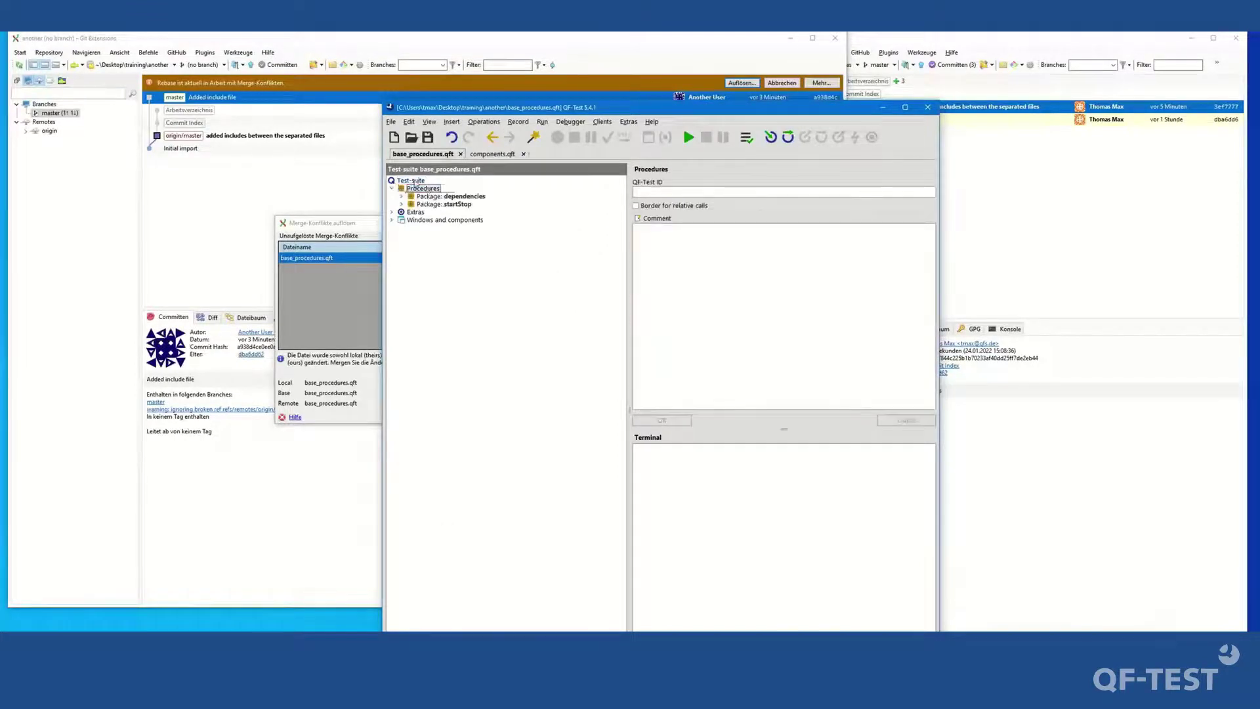
{"action": "left_click", "coordinate": [414, 182]}
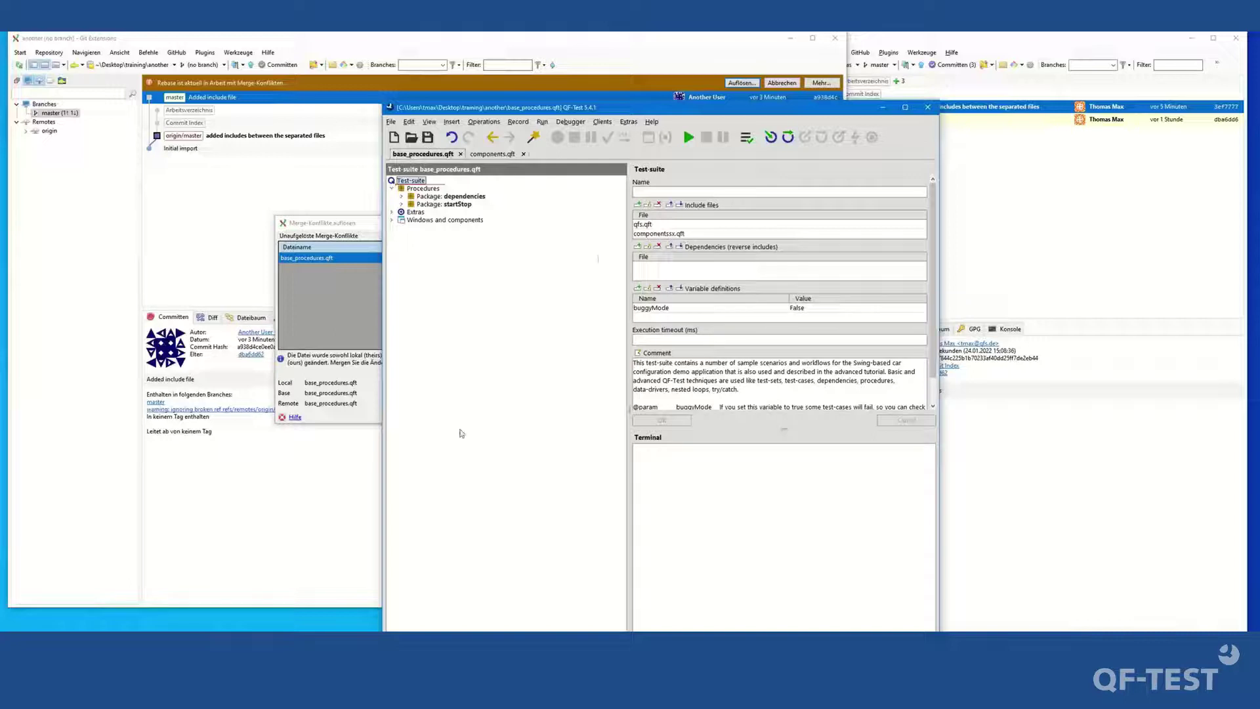
{"action": "key", "text": "alt+Tab"}
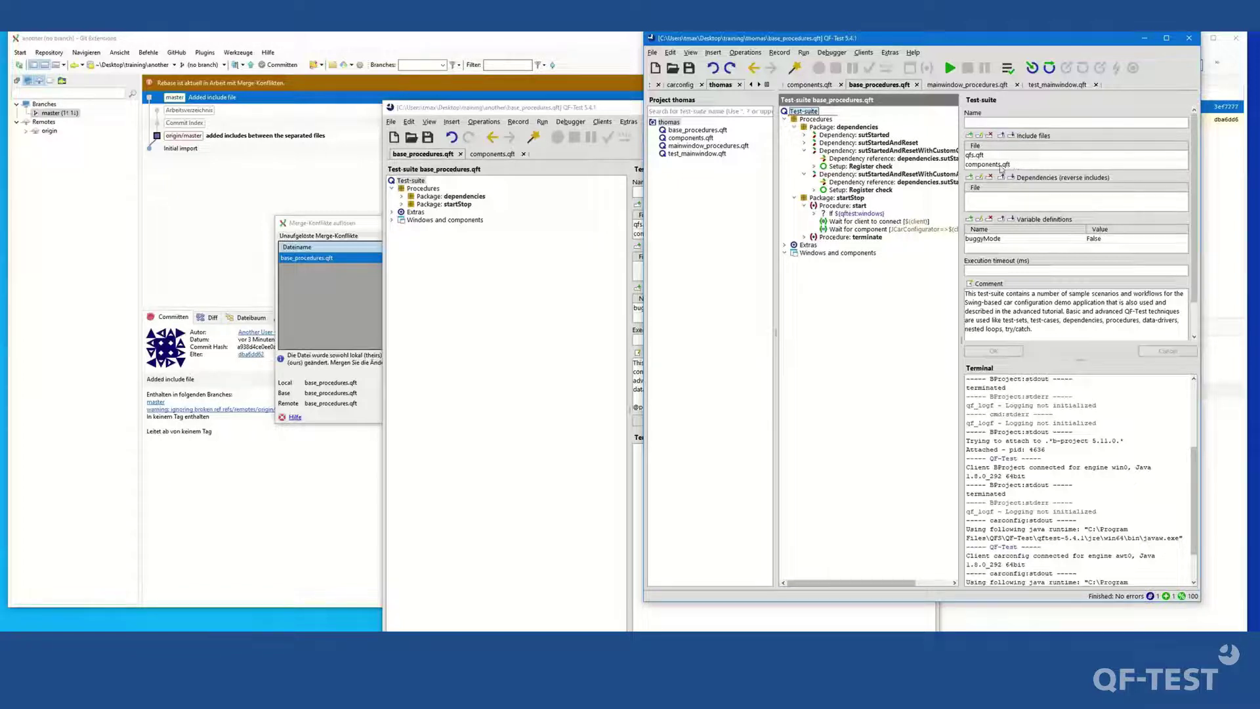
{"action": "left_click", "coordinate": [465, 184]}
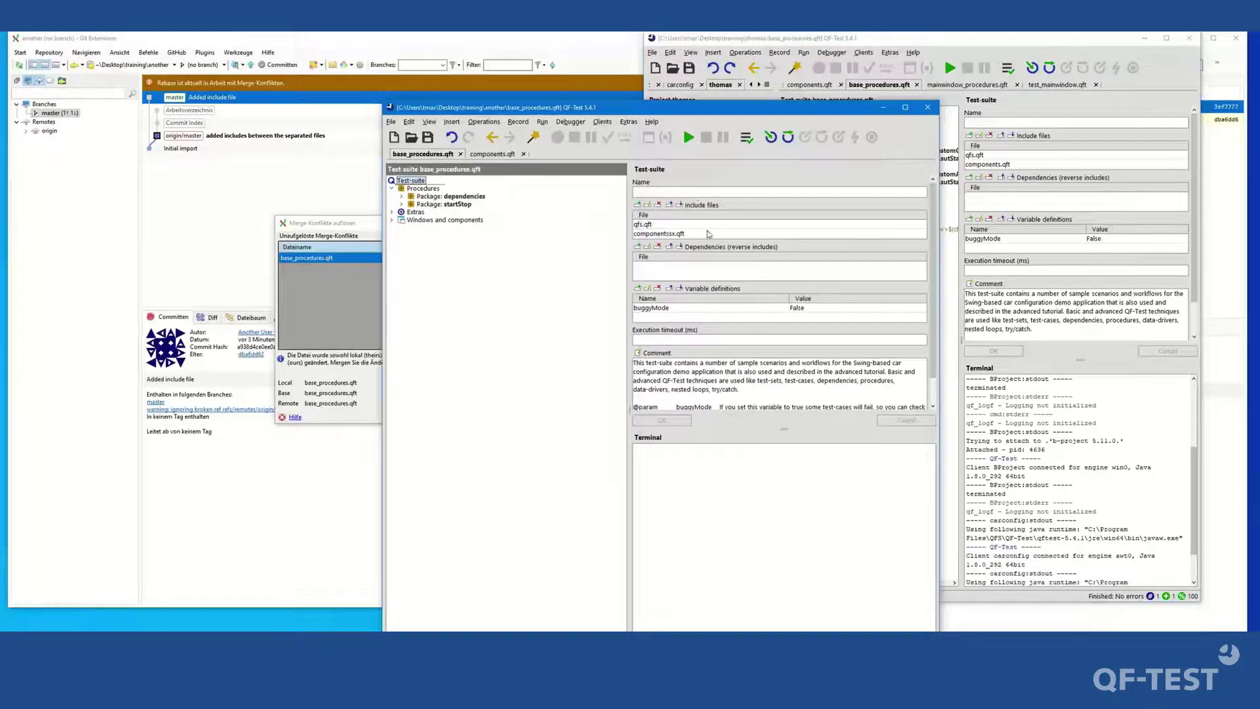
{"action": "left_click_drag", "start_coordinate": [690, 113], "coordinate": [363, 47]}
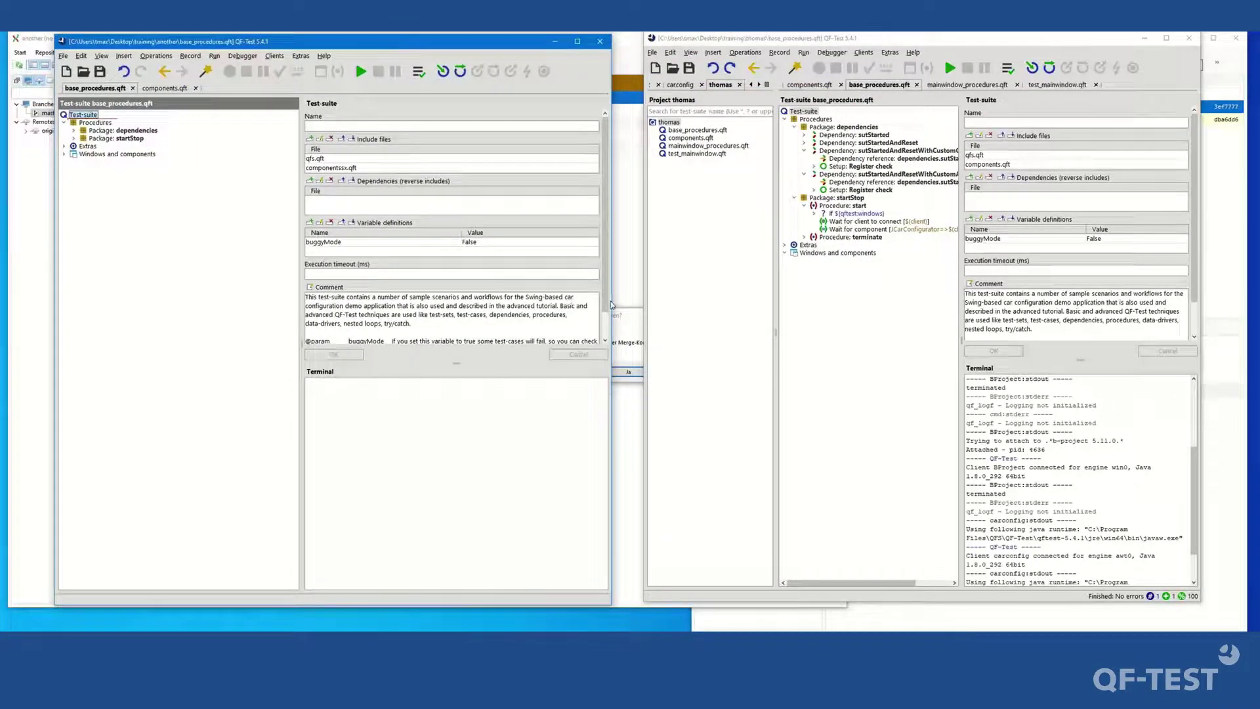
{"action": "left_click_drag", "start_coordinate": [610, 303], "coordinate": [618, 300]}
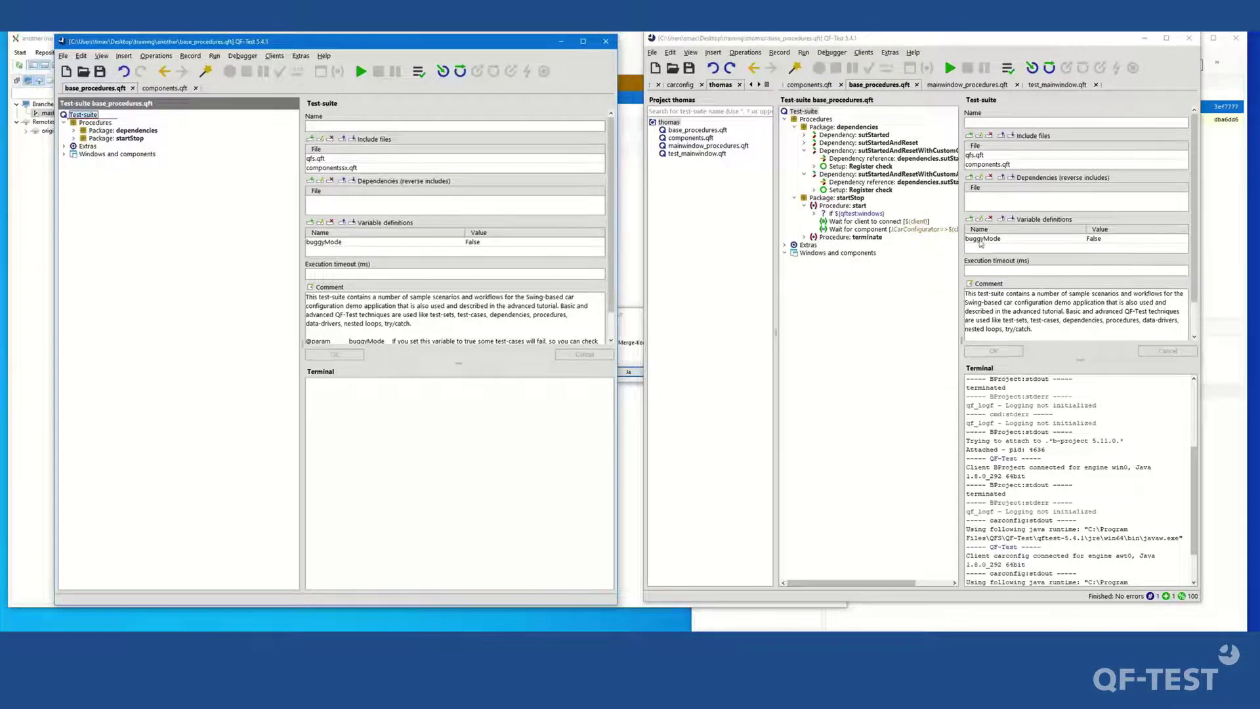
Compare the second include file entry of base_procedures.qft between the two working copies.
{"action": "left_click", "coordinate": [1013, 165]}
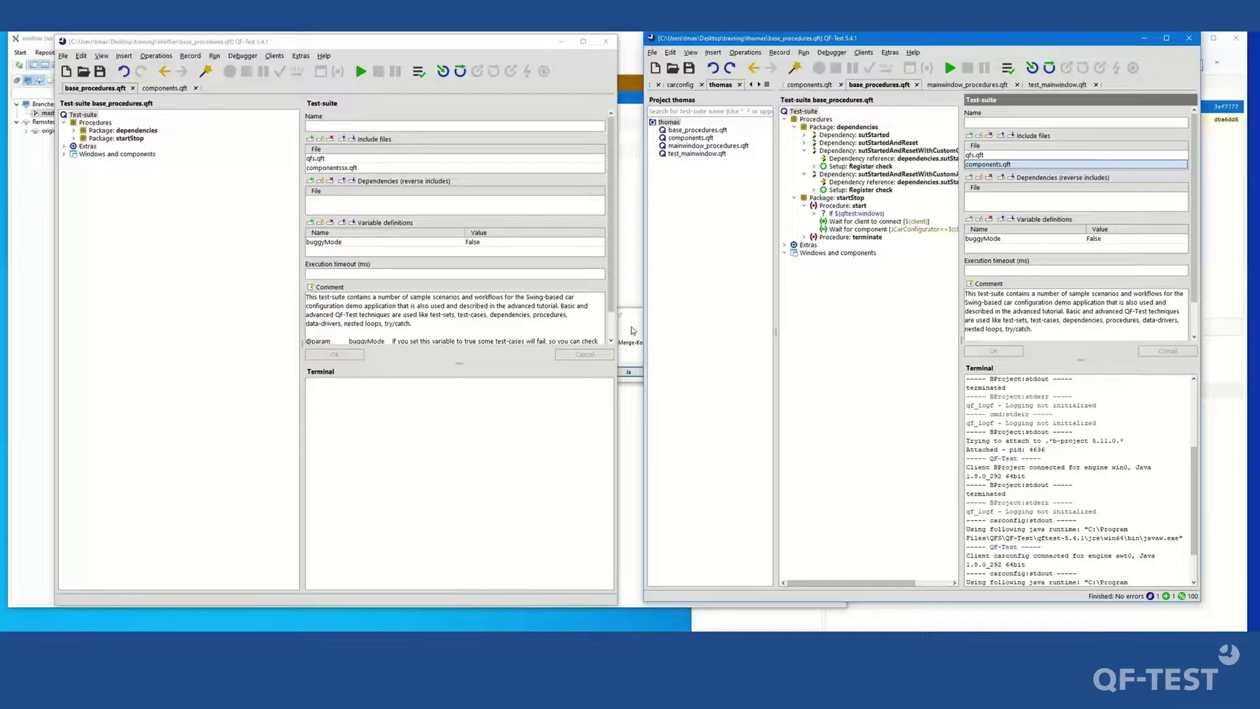
{"action": "left_click", "coordinate": [402, 169]}
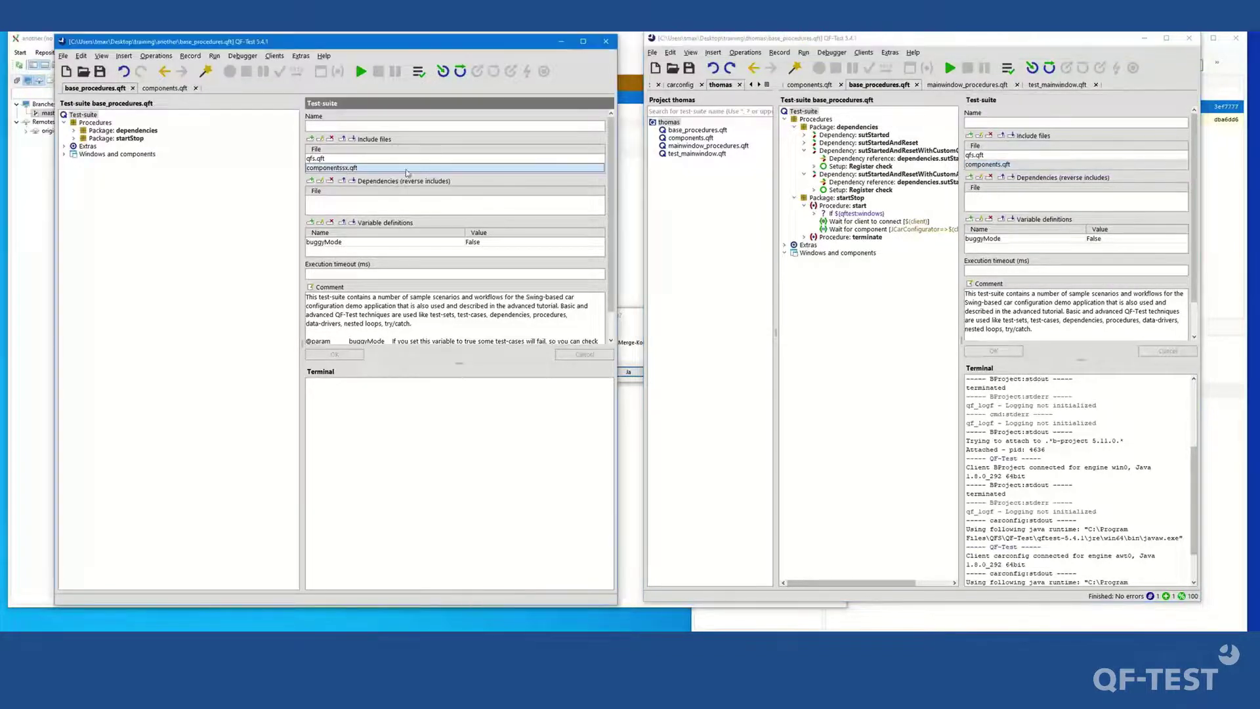
{"action": "left_click", "coordinate": [1000, 165]}
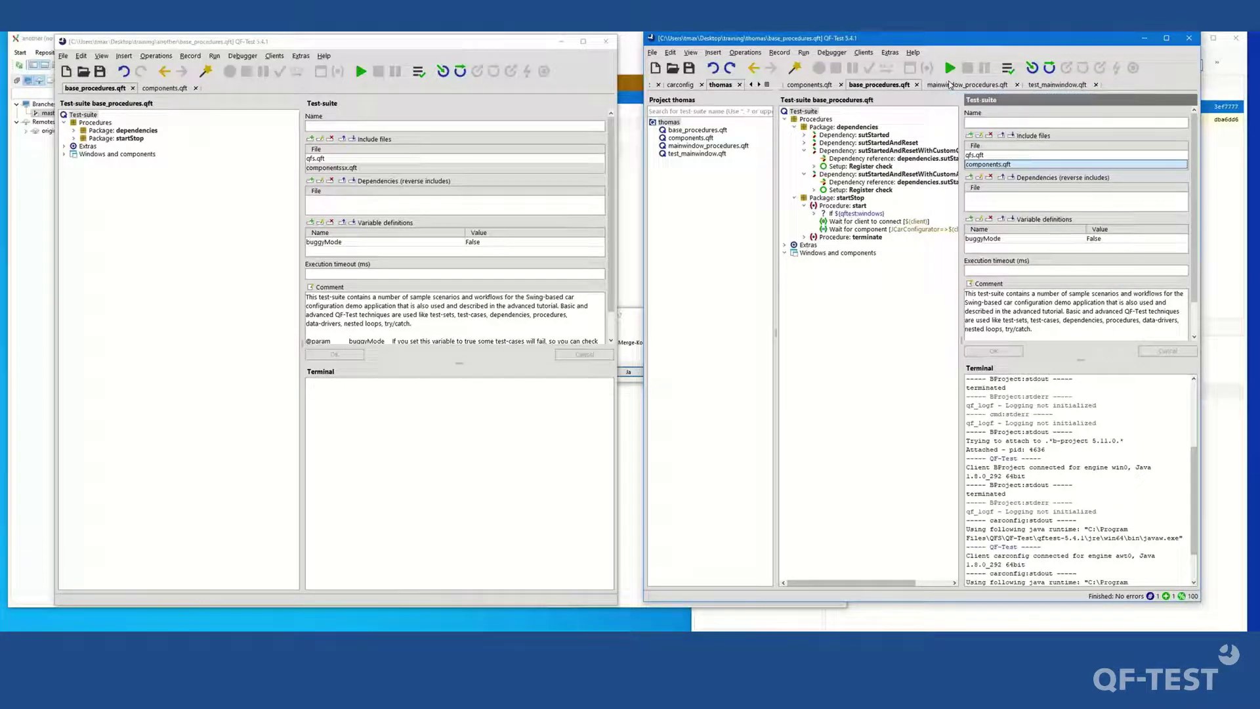
View the test_mainwindow.qft and mainwindow_procedures.qft suites in the first working copy.
{"action": "left_click", "coordinate": [950, 84]}
{"action": "left_click", "coordinate": [1058, 85]}
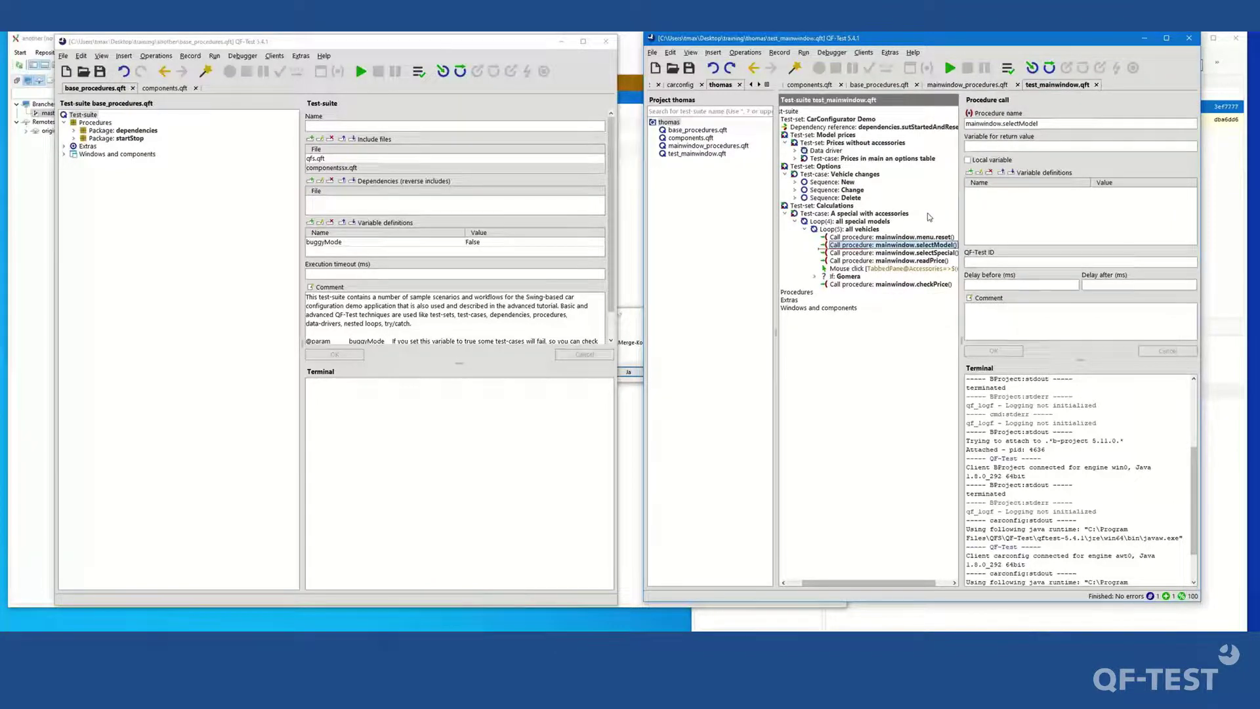
{"action": "left_click", "coordinate": [964, 85]}
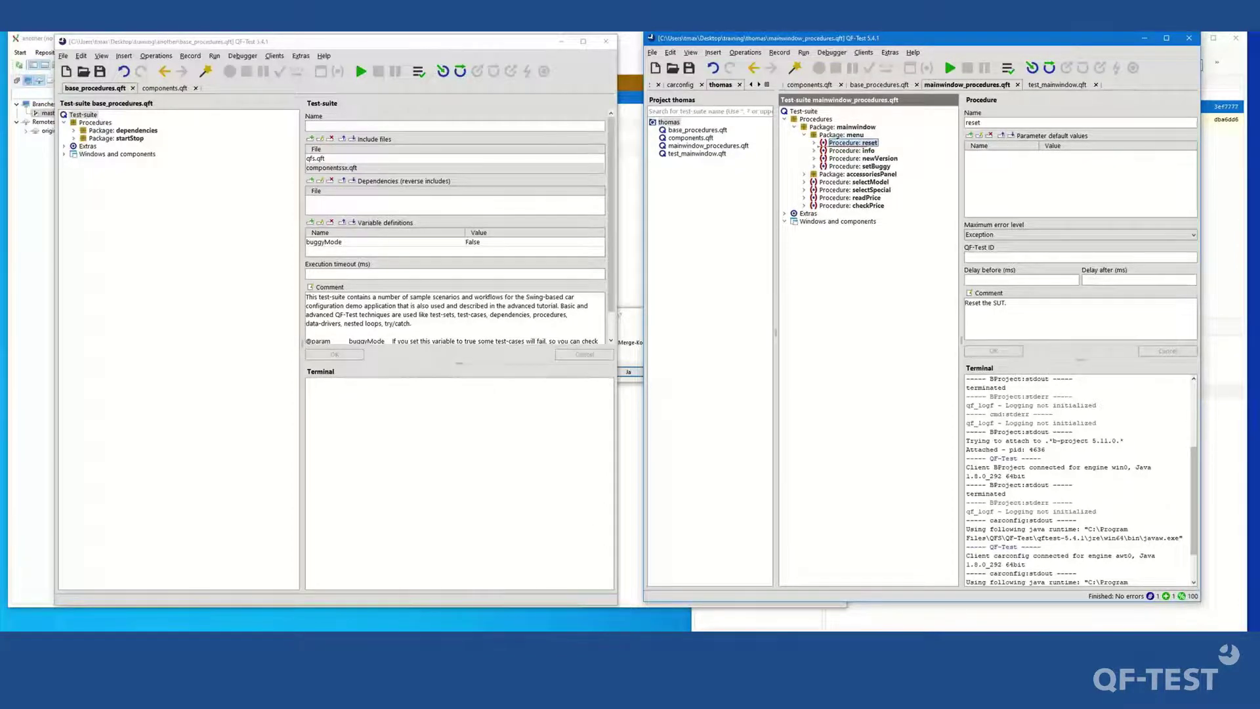
Switch to the PowerPoint presentation and highlight "of tasks" and the "windows & components" bullet on the possible solutions slide.
{"action": "key", "text": "alt+Tab"}
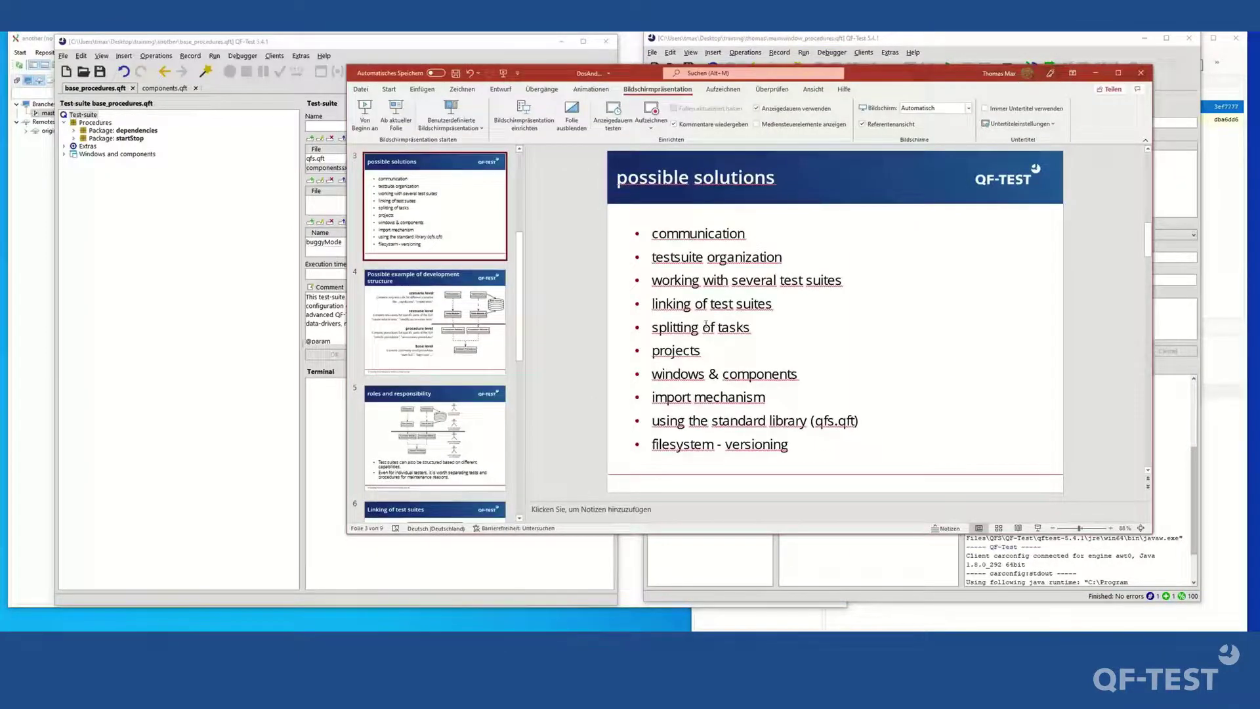
{"action": "left_click_drag", "start_coordinate": [703, 327], "coordinate": [752, 331]}
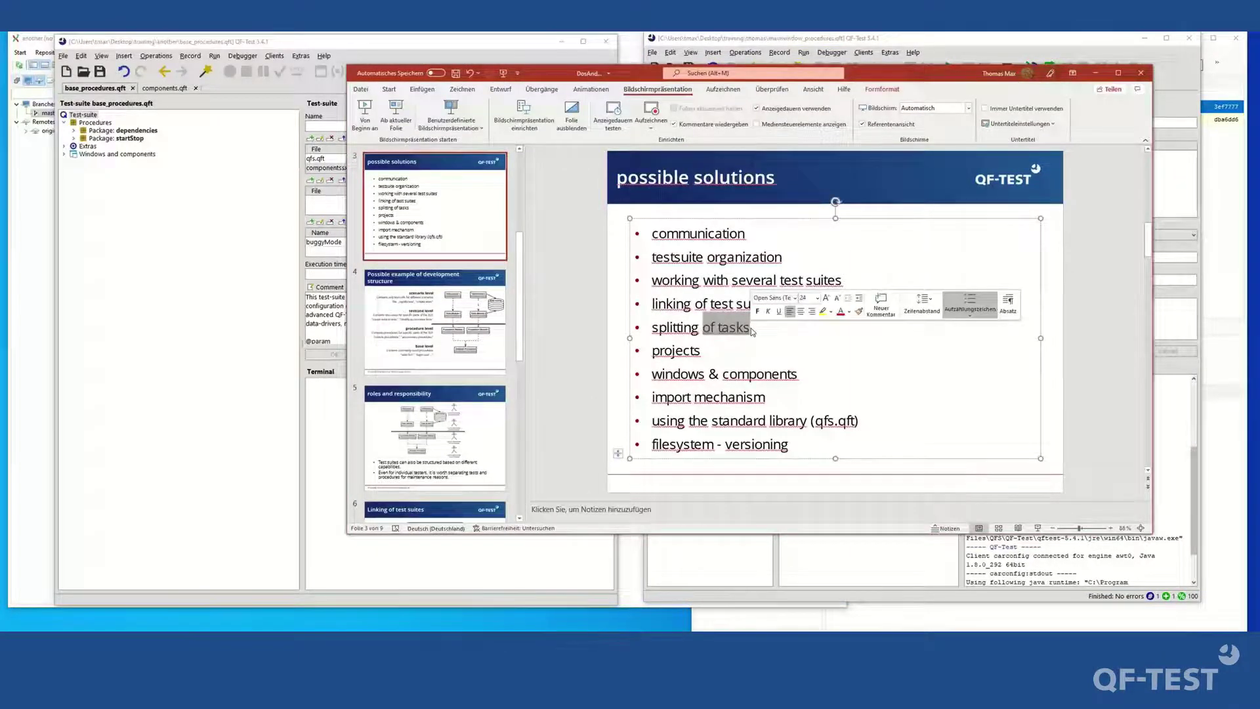
{"action": "left_click", "coordinate": [774, 329]}
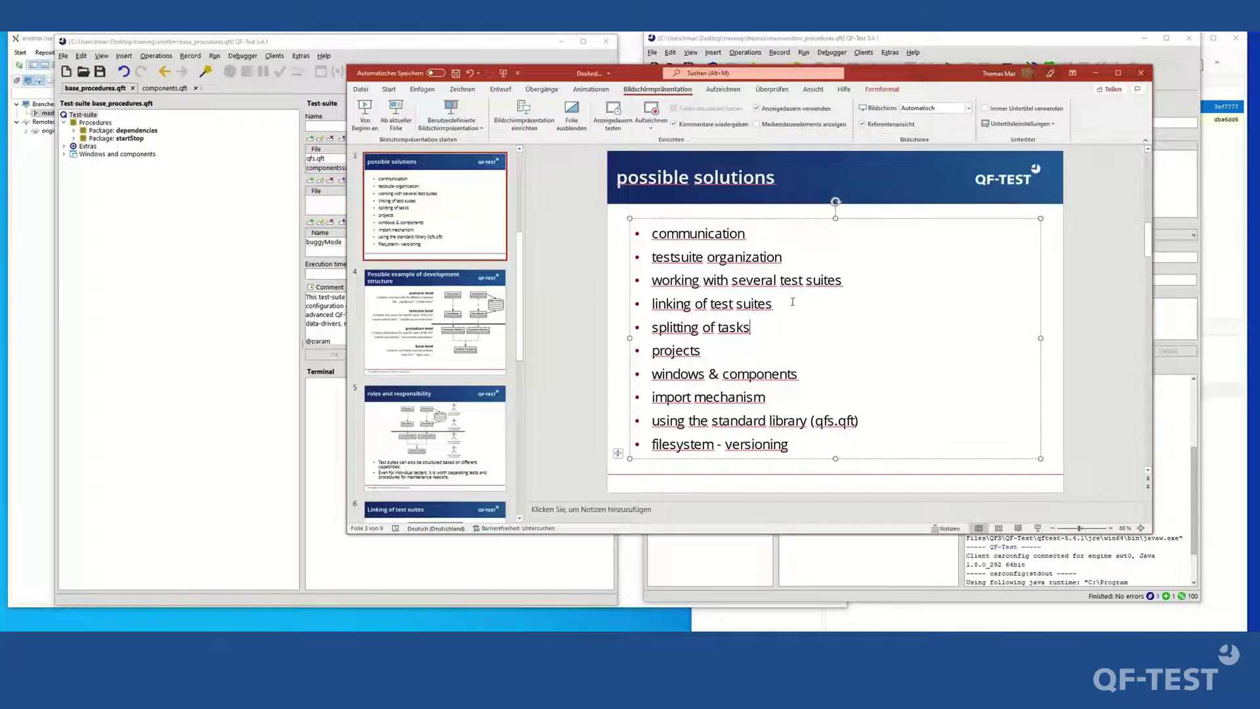
{"action": "left_click", "coordinate": [800, 367]}
{"action": "left_click_drag", "start_coordinate": [654, 375], "coordinate": [801, 375]}
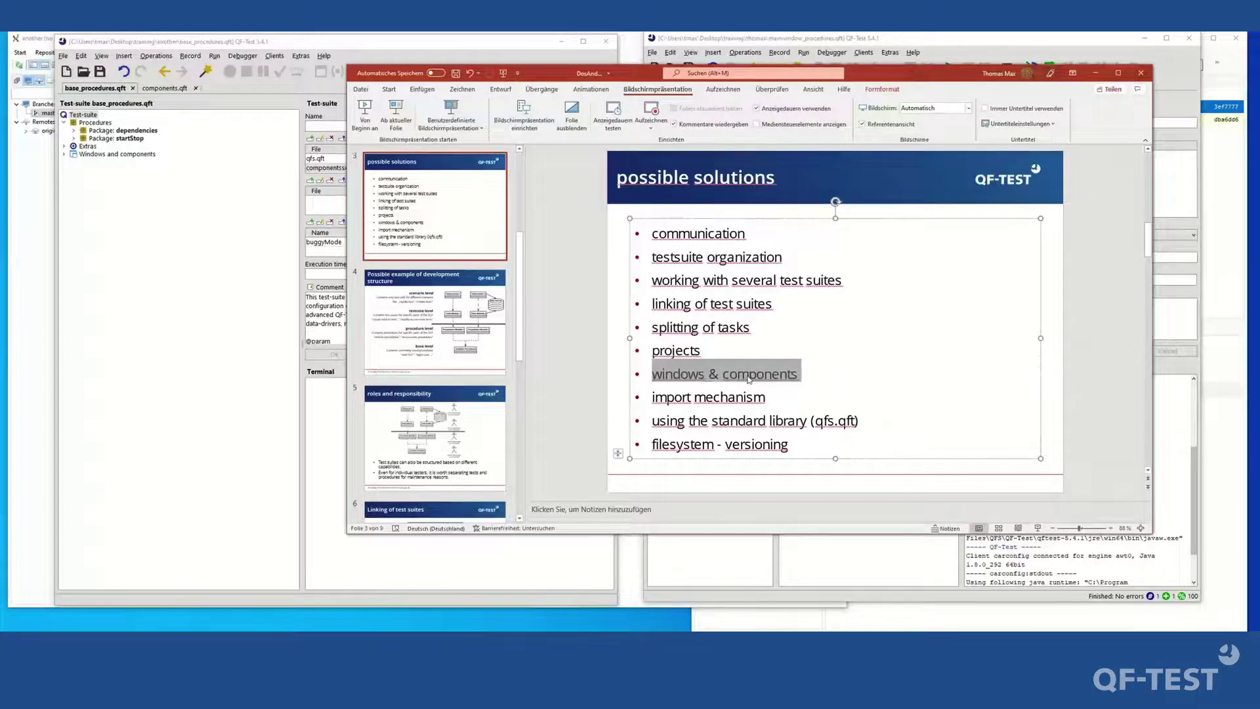
Show components.qft in the first working copy's QF-Test window, hide the project tree there, and minimize the PowerPoint window.
{"action": "left_click", "coordinate": [958, 39]}
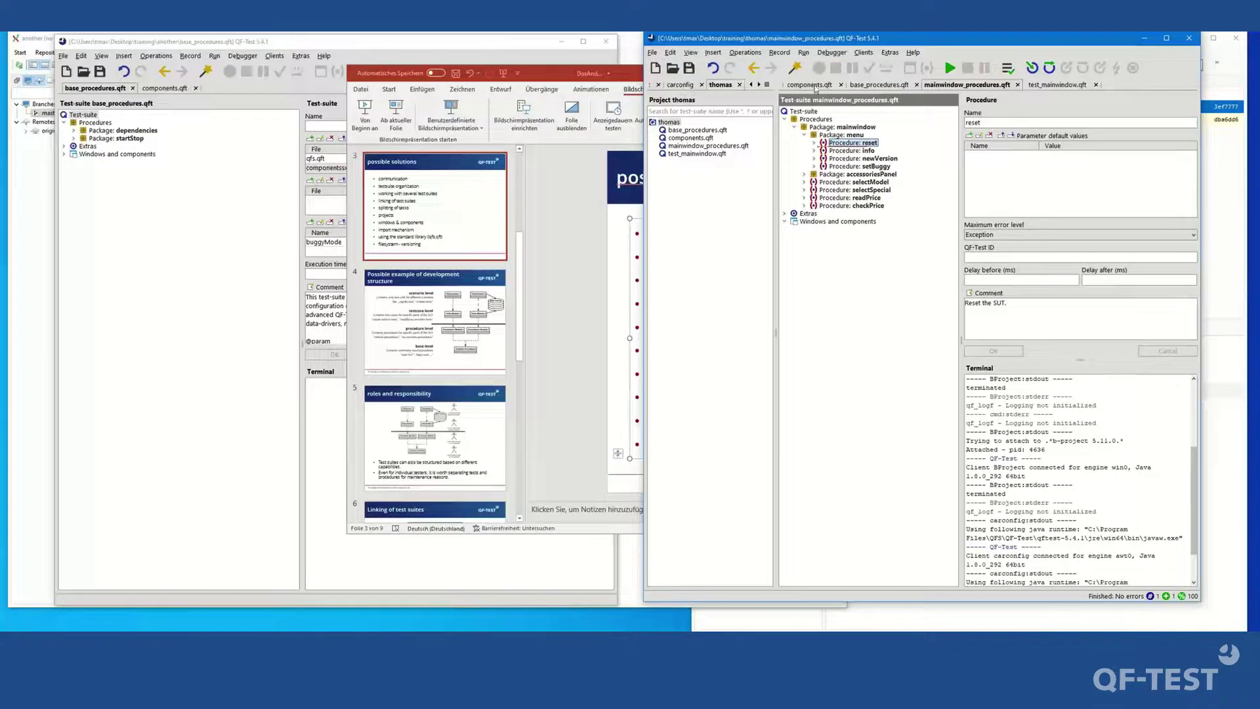
{"action": "left_click", "coordinate": [810, 85]}
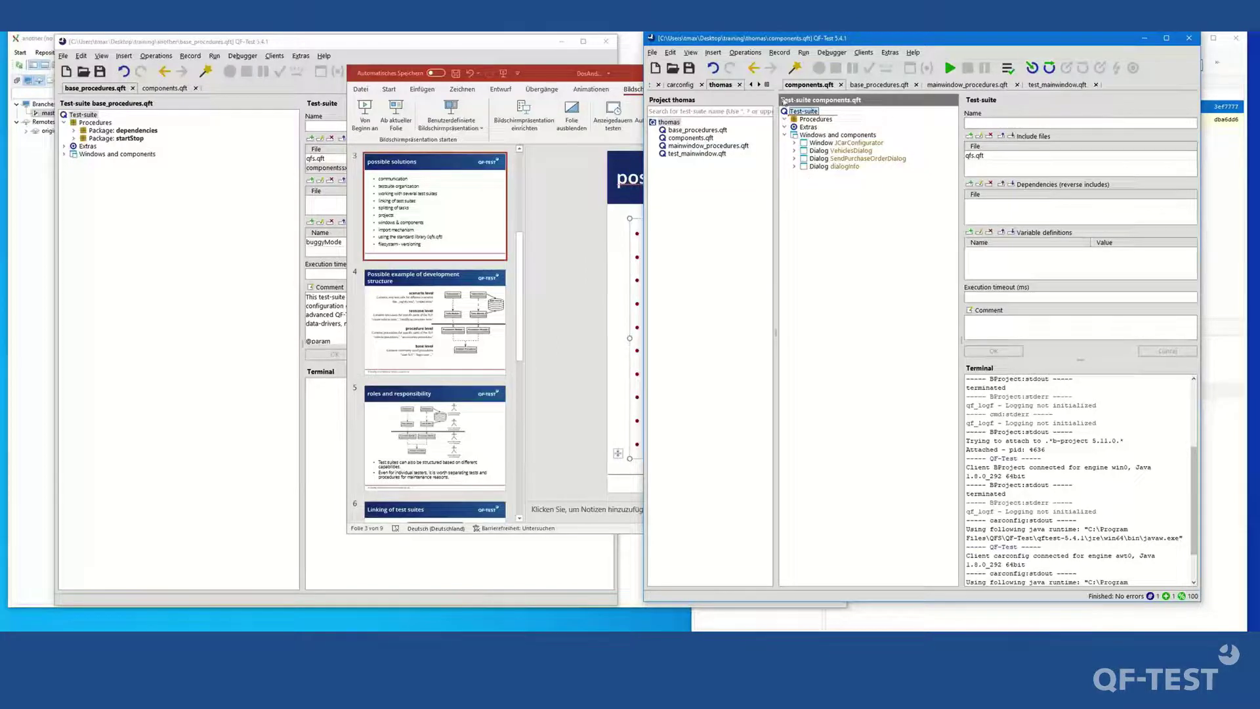
{"action": "left_click", "coordinate": [690, 53]}
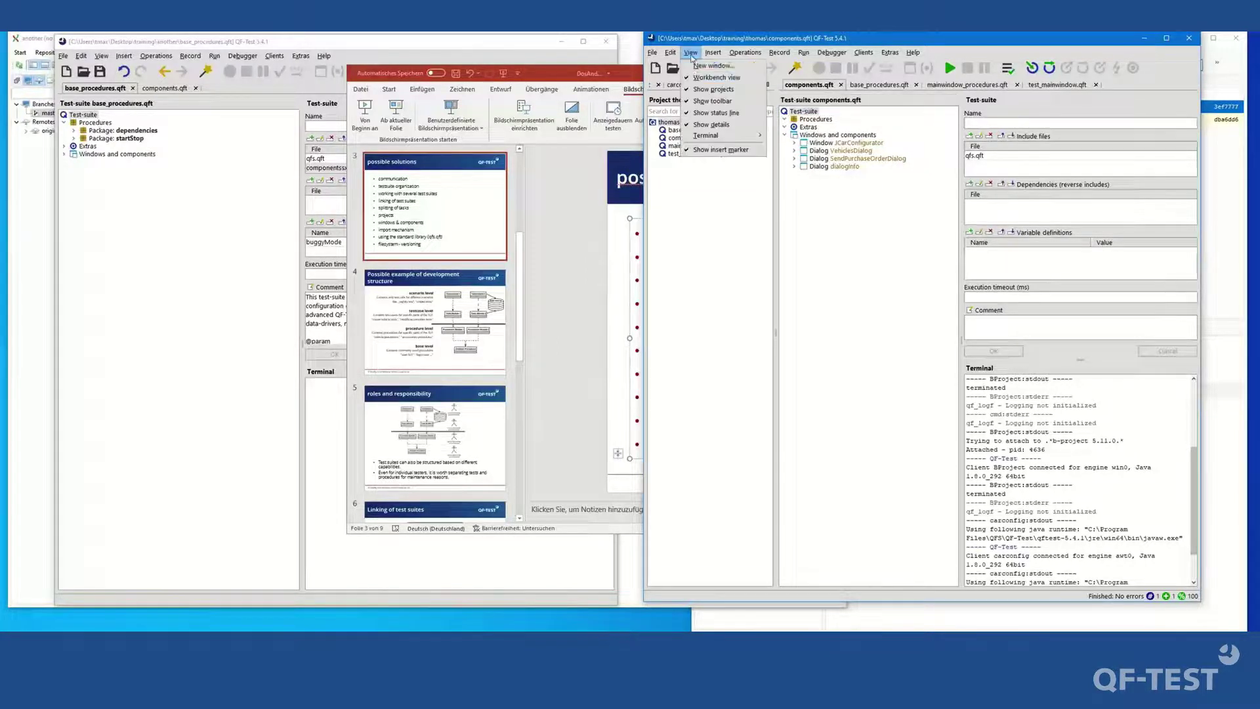
{"action": "left_click", "coordinate": [701, 89]}
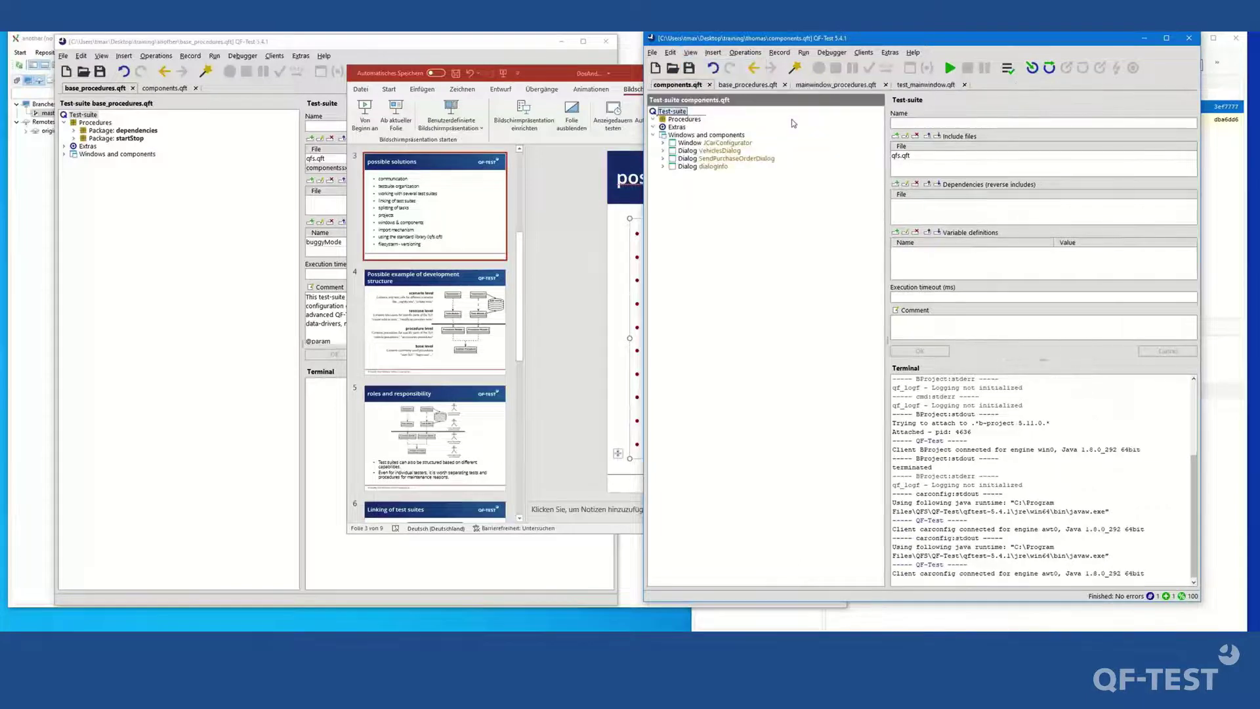
{"action": "left_click", "coordinate": [633, 73]}
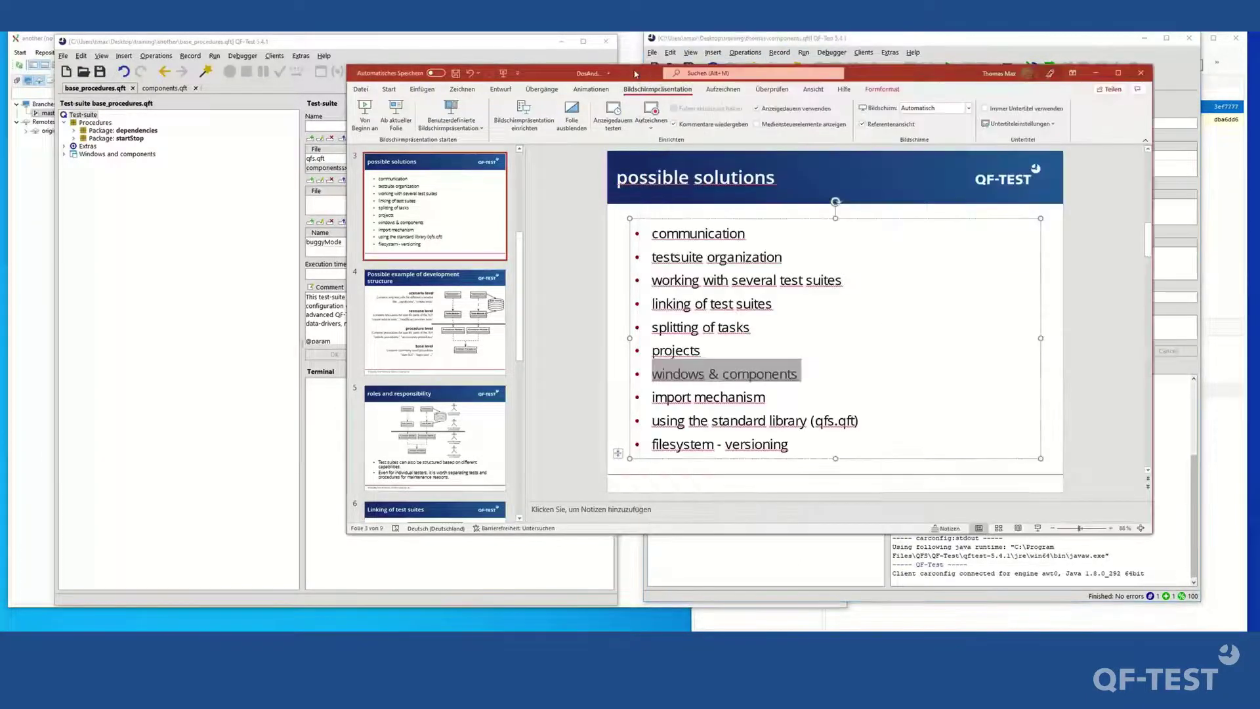
{"action": "left_click", "coordinate": [1097, 73]}
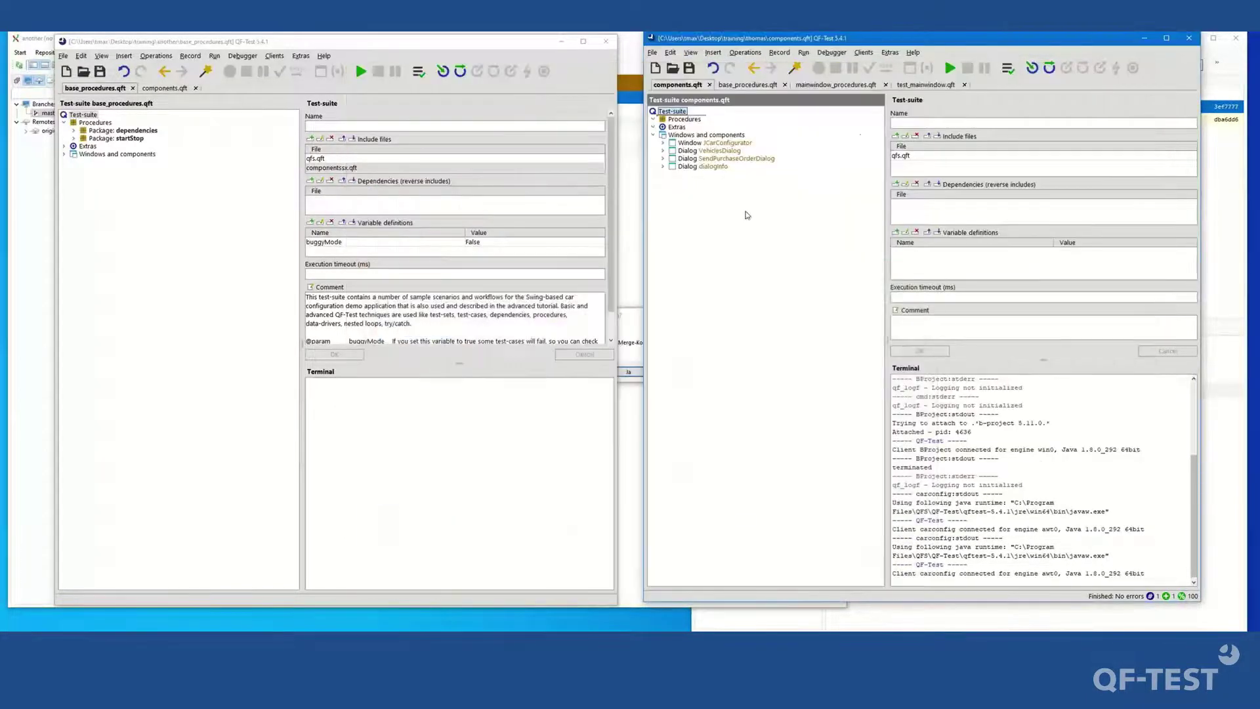
Create a new test suite and save it as test_dialogs.qft in the first working copy's folder.
{"action": "left_click", "coordinate": [925, 84]}
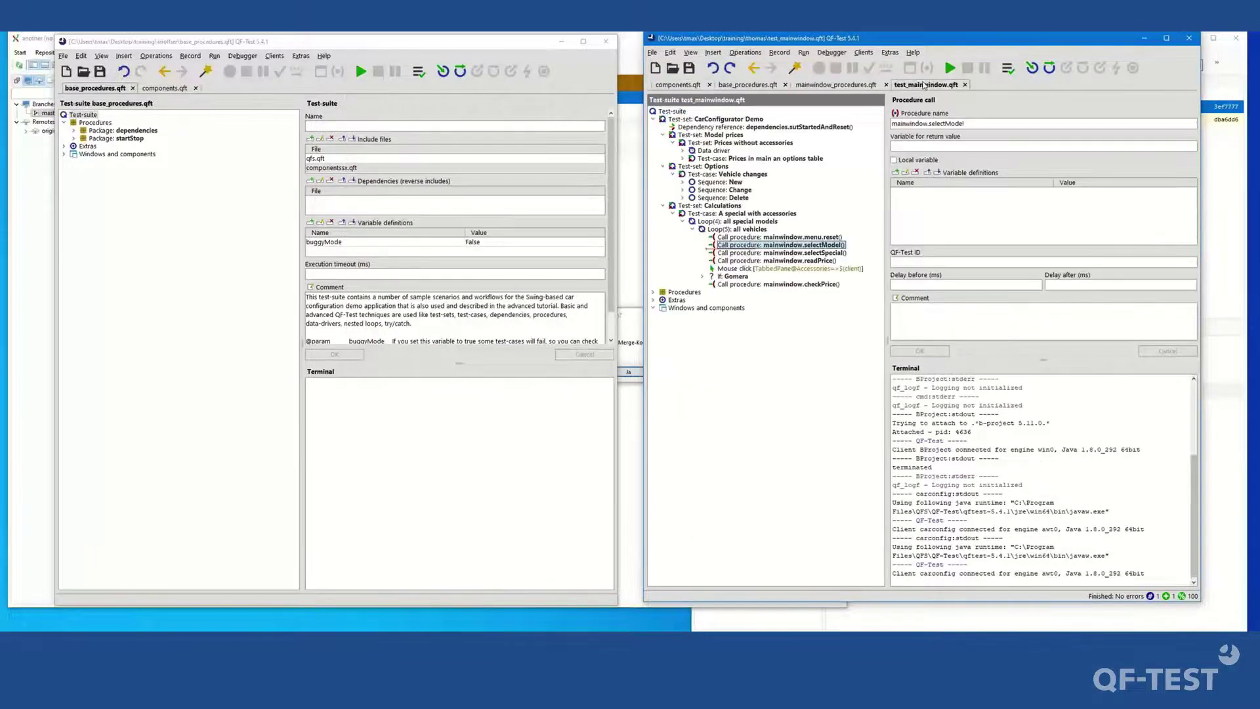
{"action": "left_click", "coordinate": [656, 68]}
{"action": "left_click", "coordinate": [652, 53]}
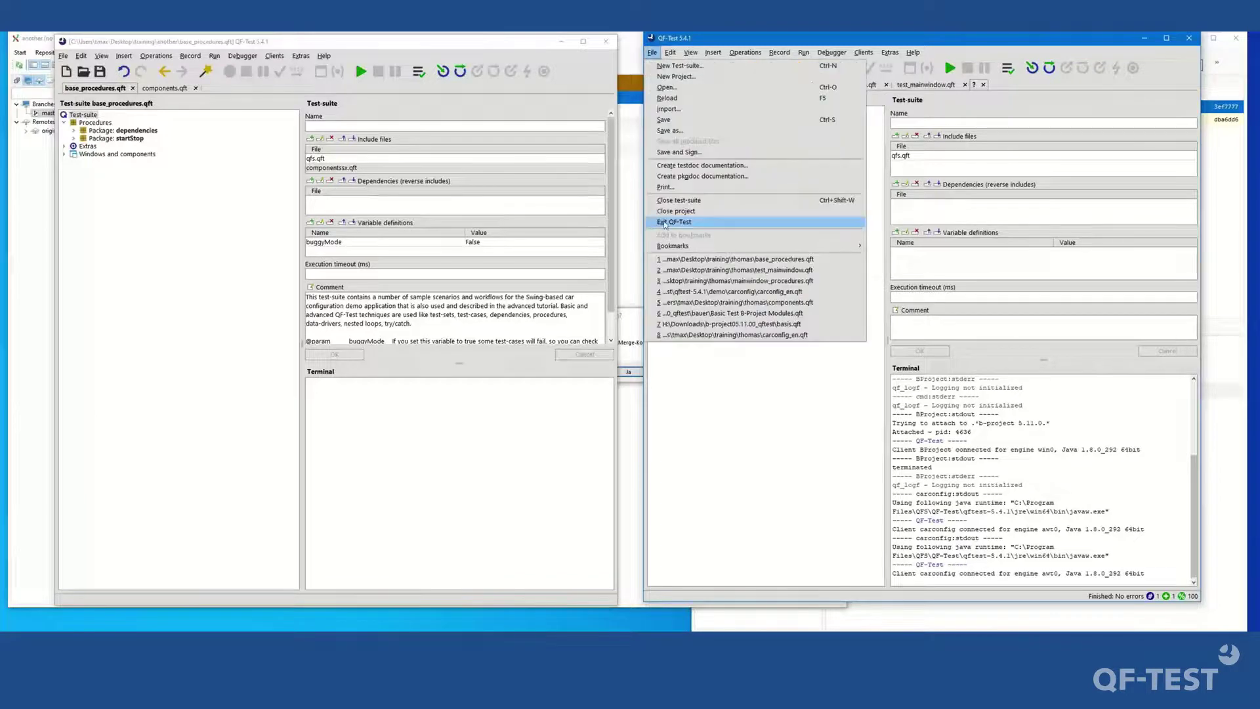
{"action": "left_click", "coordinate": [670, 131]}
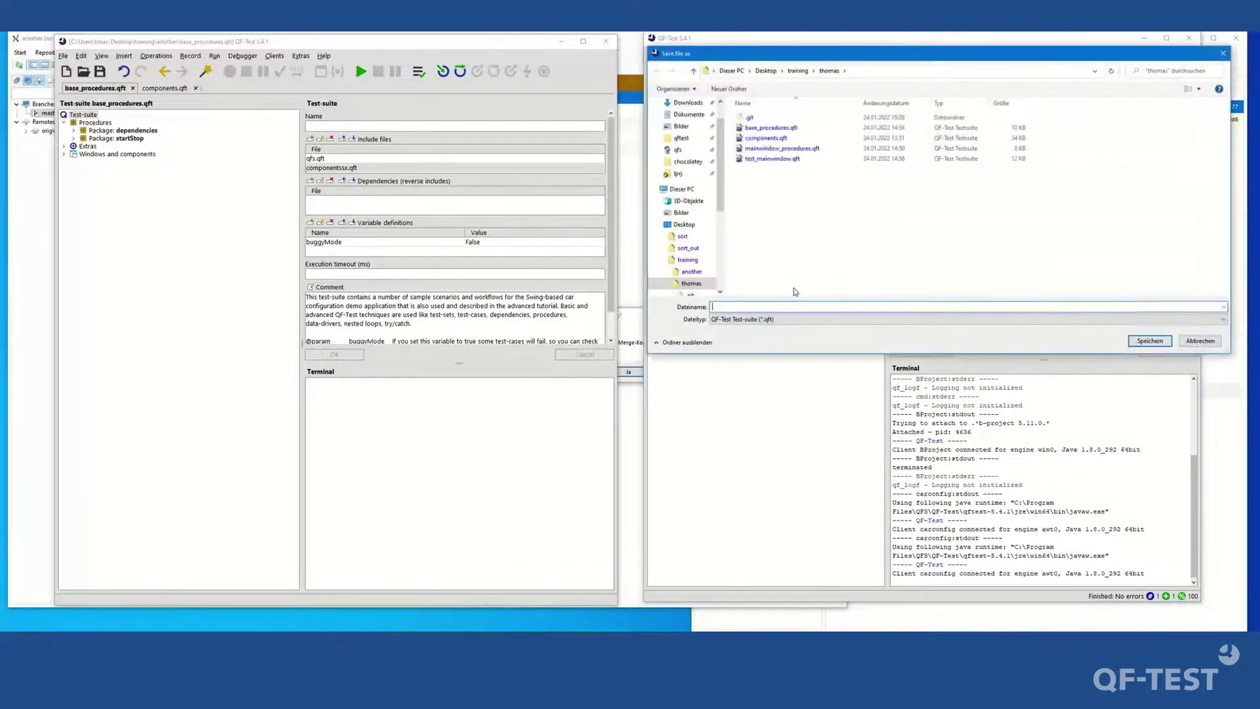
{"action": "type", "text": "test"}
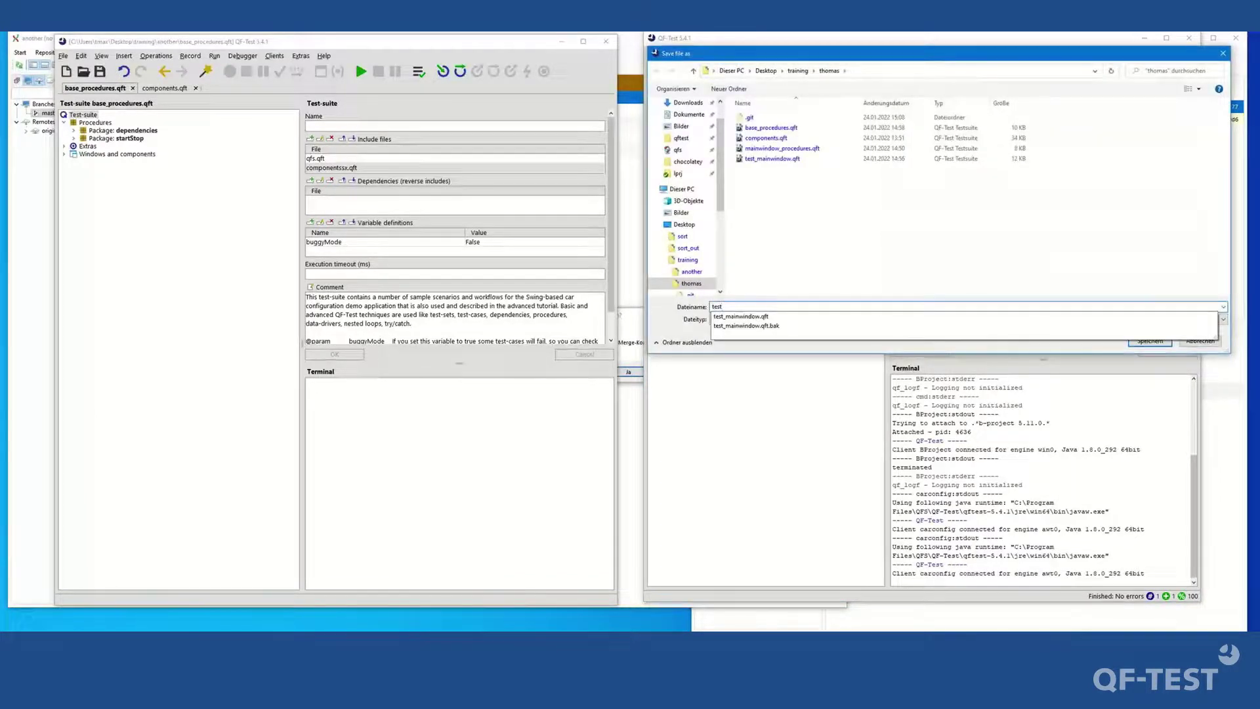
{"action": "type", "text": "_idlao"}
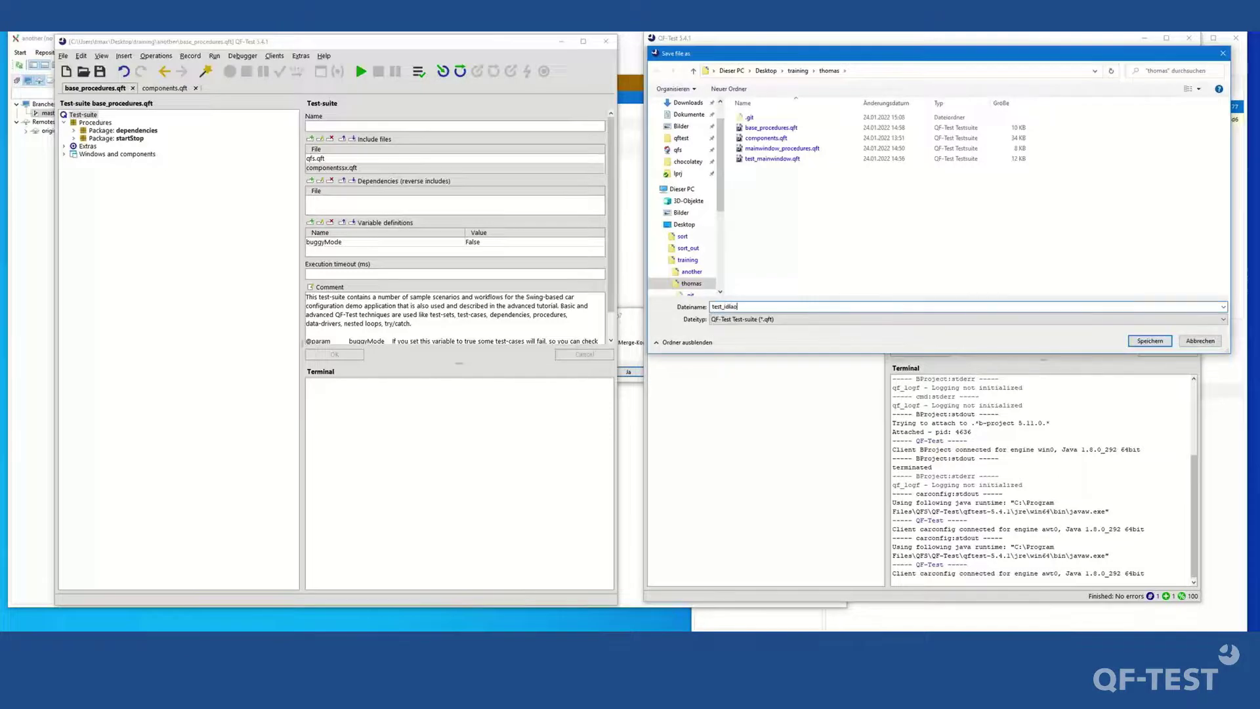
{"action": "key", "text": "BackSpace"}
{"action": "key", "text": "BackSpace"}
{"action": "key", "text": "BackSpace"}
{"action": "key", "text": "BackSpace"}
{"action": "type", "text": "dialog"}
{"action": "key", "text": "Return"}
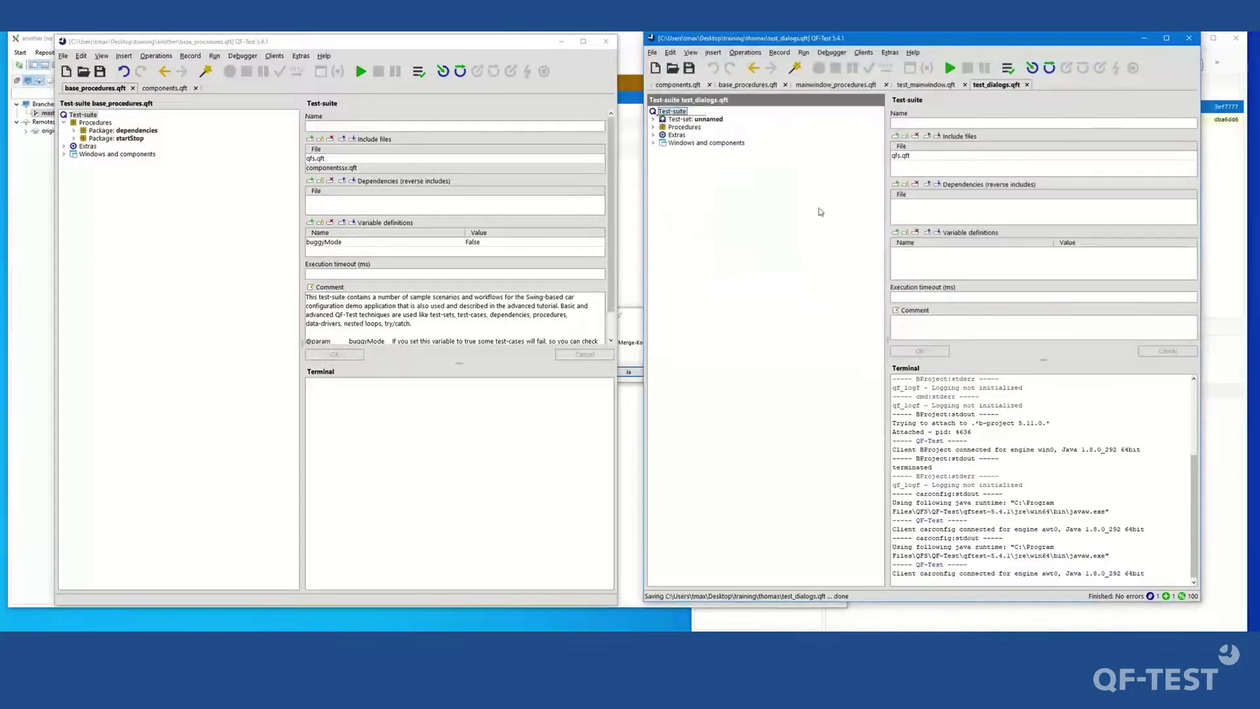
Add mainwindow_procedures.qft to the include files of test_dialogs.qft without updating the references.
{"action": "left_click", "coordinate": [905, 160]}
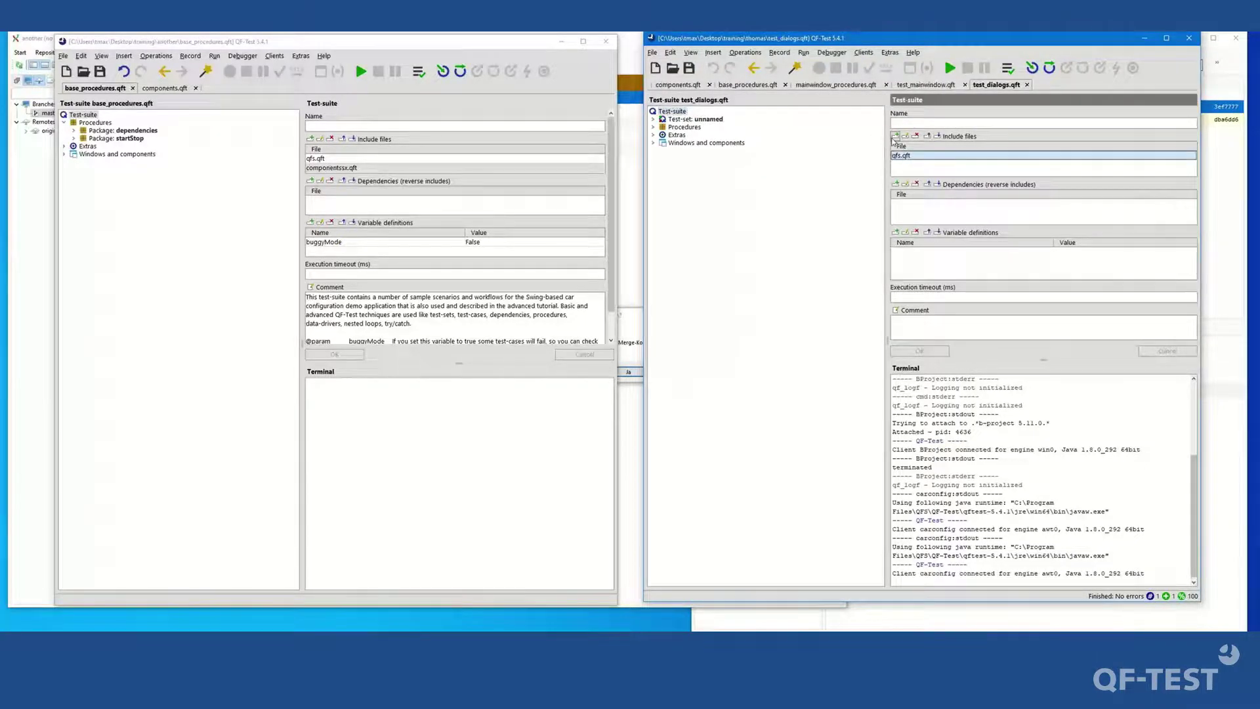
{"action": "left_click", "coordinate": [896, 137]}
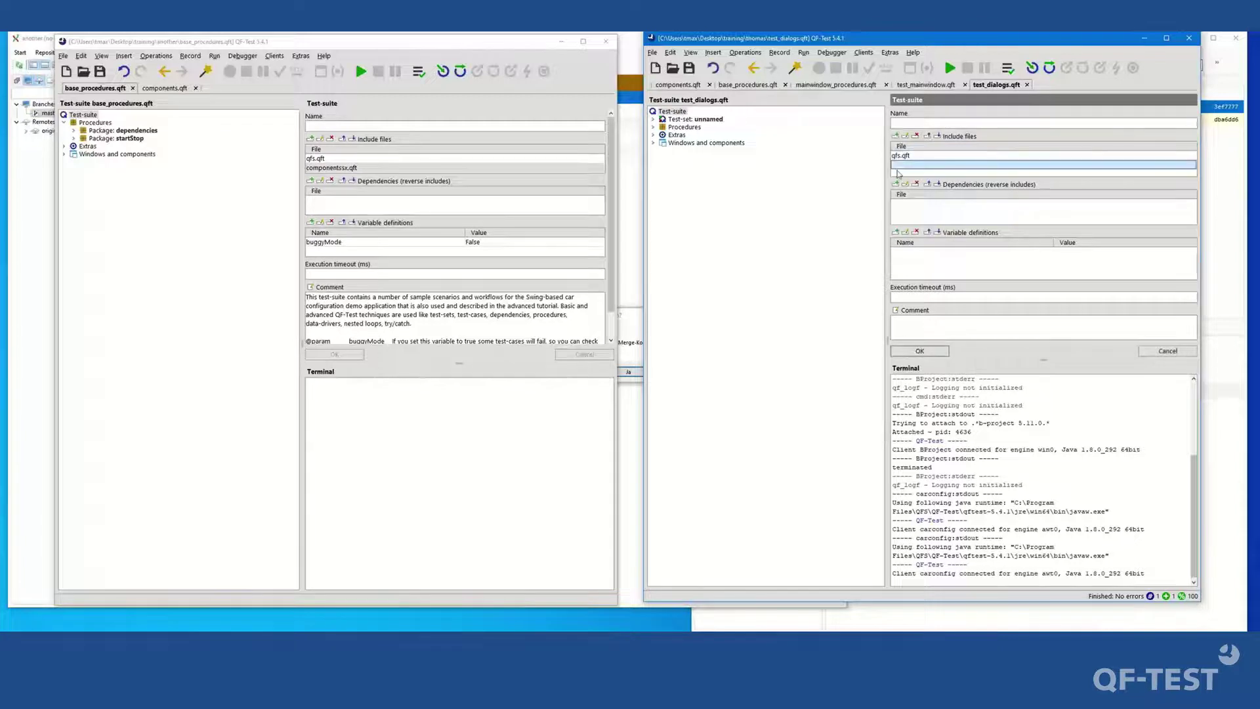
{"action": "left_click", "coordinate": [906, 136]}
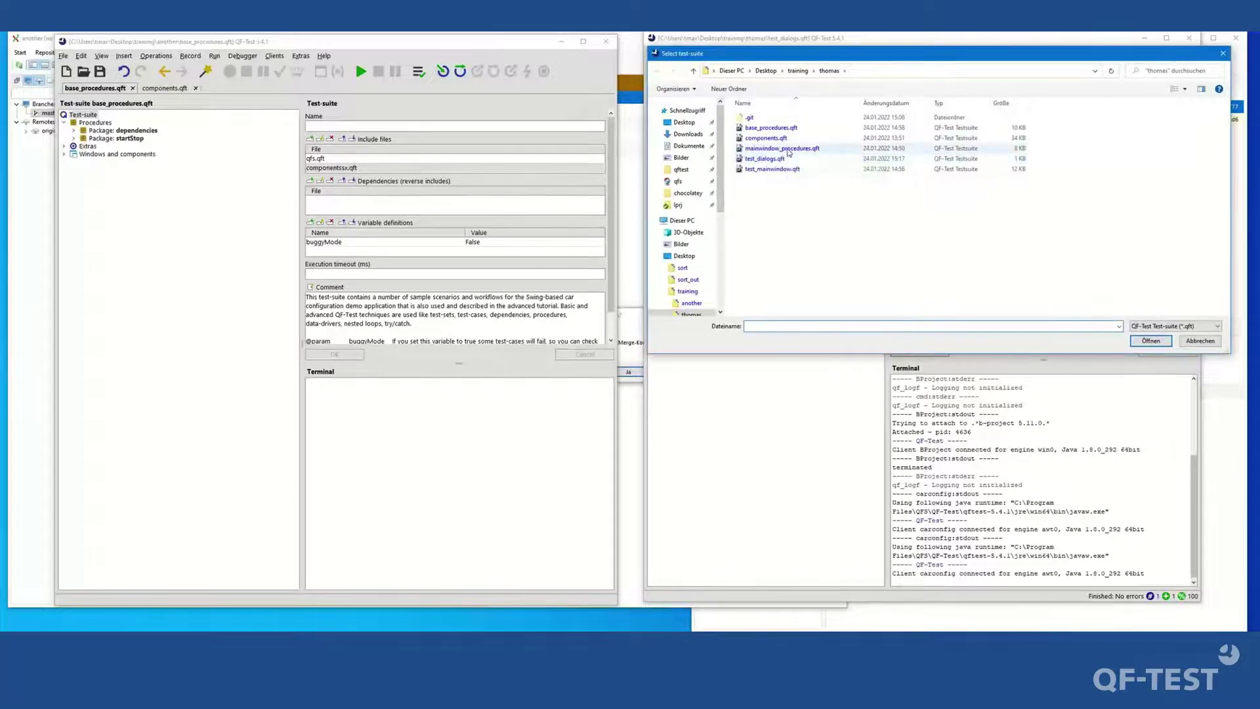
{"action": "left_click", "coordinate": [784, 149]}
{"action": "left_click", "coordinate": [1156, 342]}
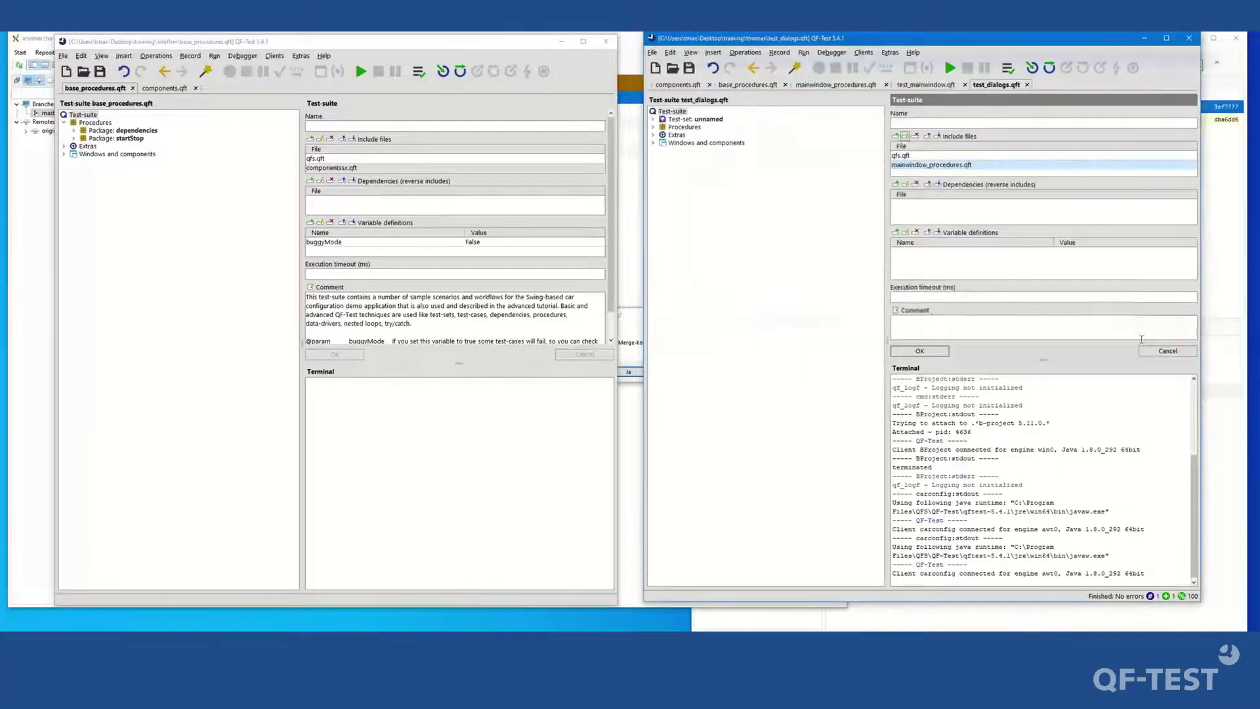
{"action": "left_click", "coordinate": [936, 355]}
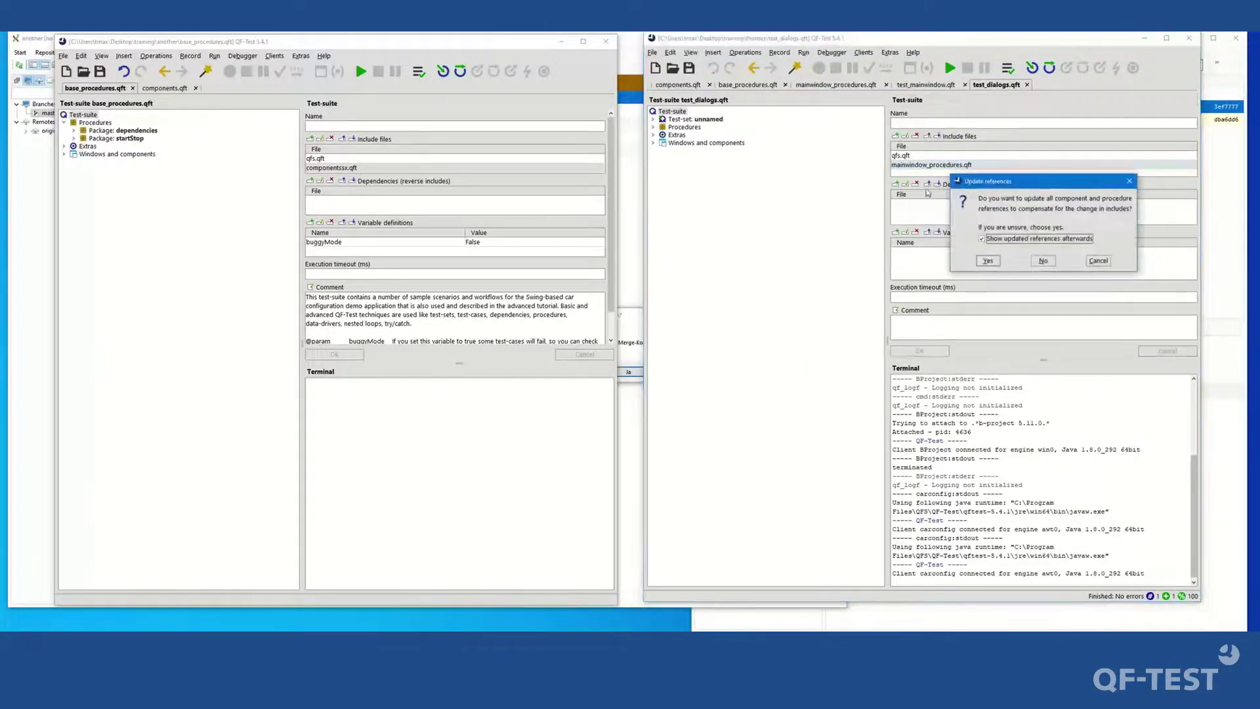
{"action": "left_click", "coordinate": [1038, 266]}
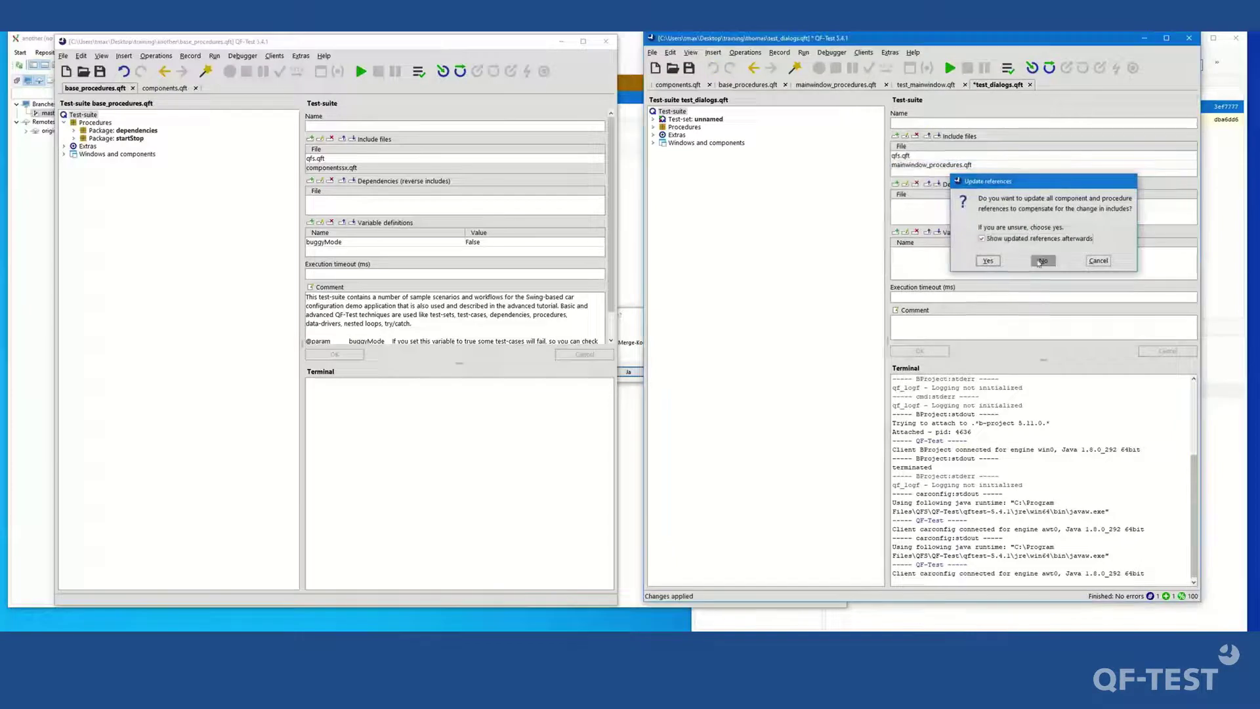
Add a reference to the sutStartedAndReset dependency from base_procedures.qft to the unnamed test set in test_dialogs.qft.
{"action": "double_click", "coordinate": [699, 119]}
{"action": "left_click", "coordinate": [718, 128]}
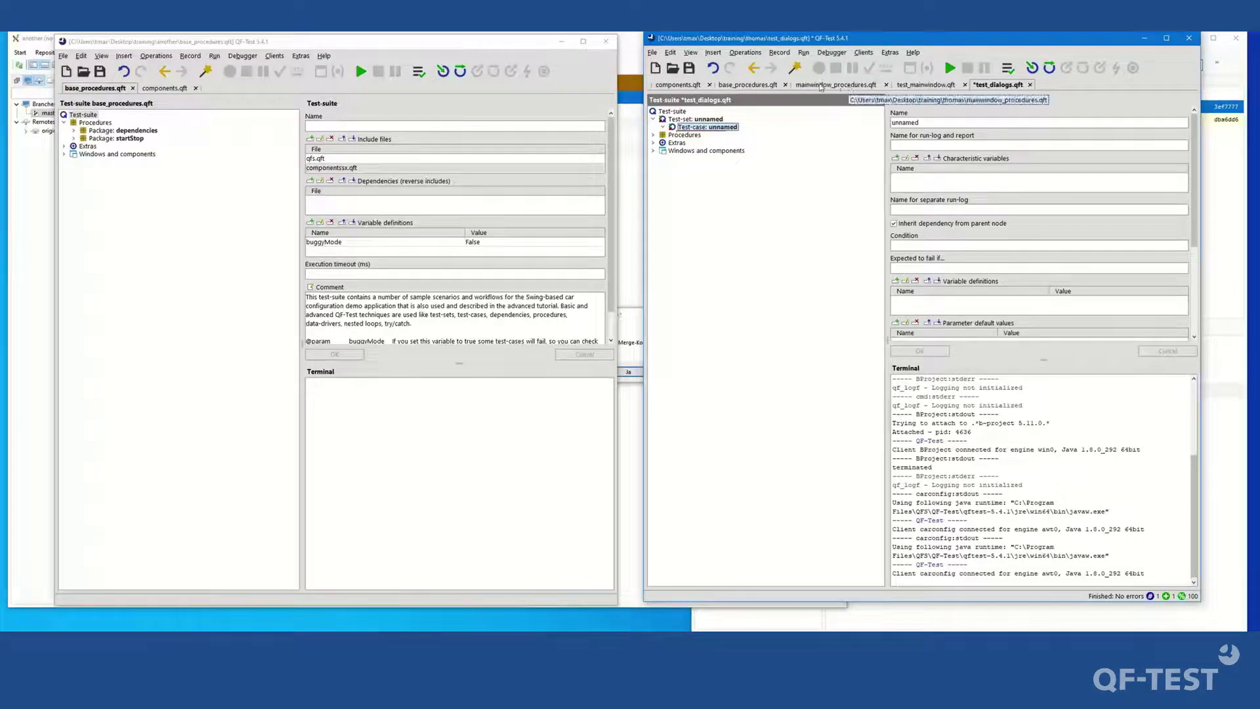
{"action": "left_click", "coordinate": [849, 87]}
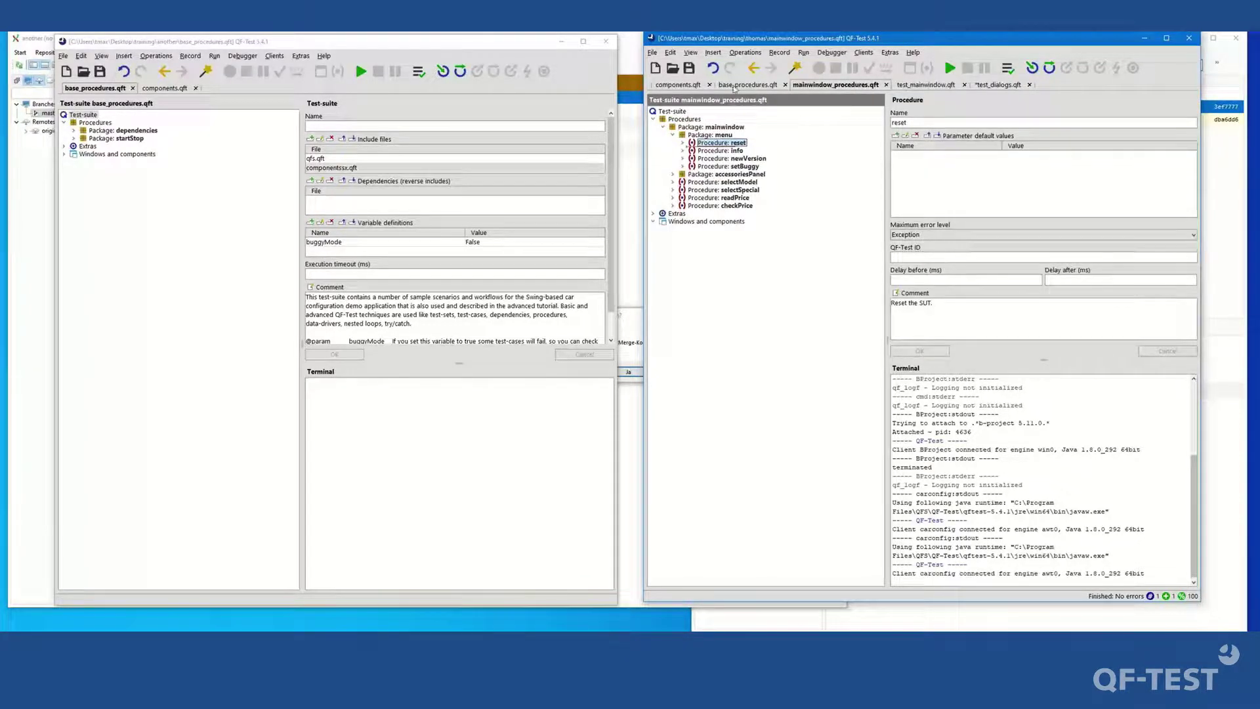
{"action": "left_click", "coordinate": [746, 86]}
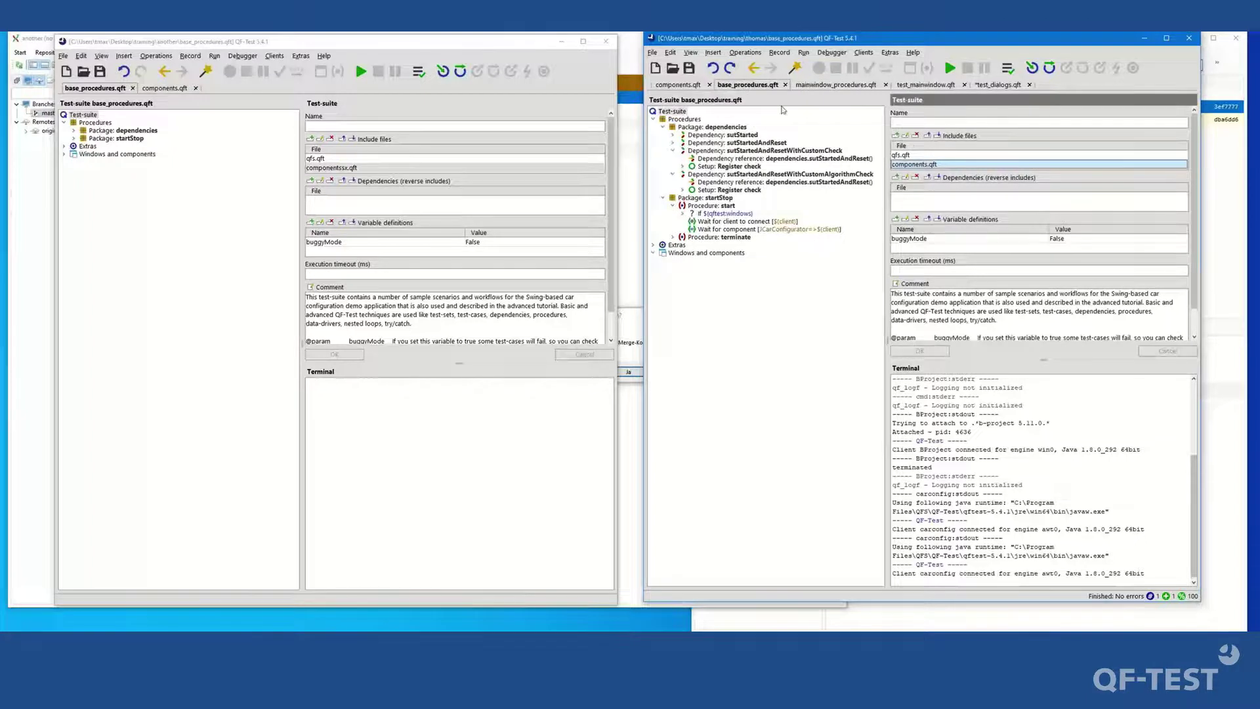
{"action": "left_click", "coordinate": [732, 143]}
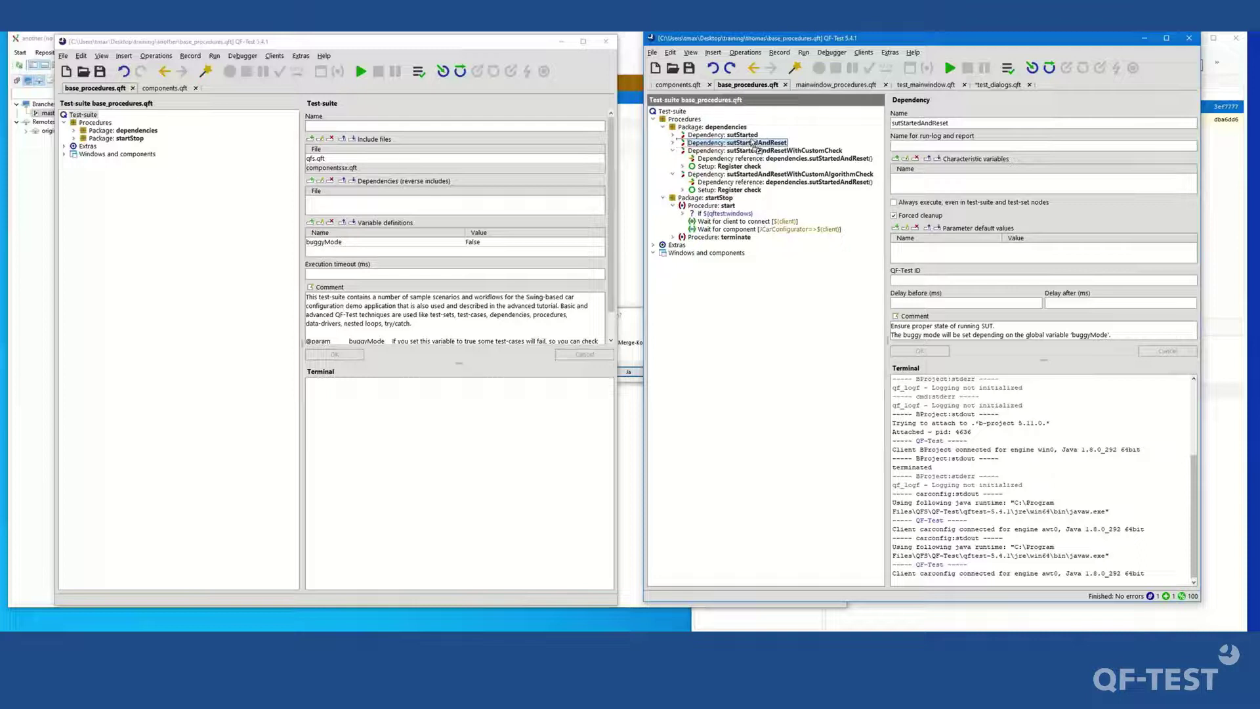
{"action": "left_click", "coordinate": [926, 84]}
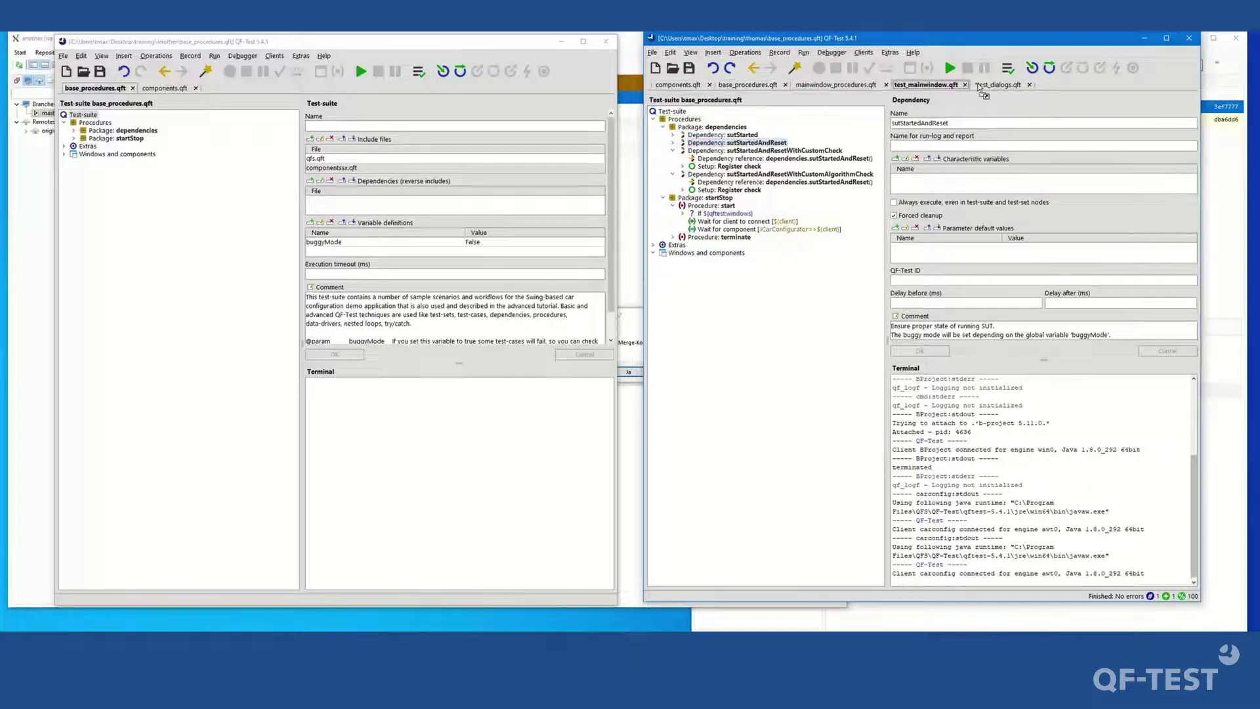
{"action": "left_click", "coordinate": [984, 86]}
{"action": "left_click_drag", "start_coordinate": [985, 88], "coordinate": [709, 124]}
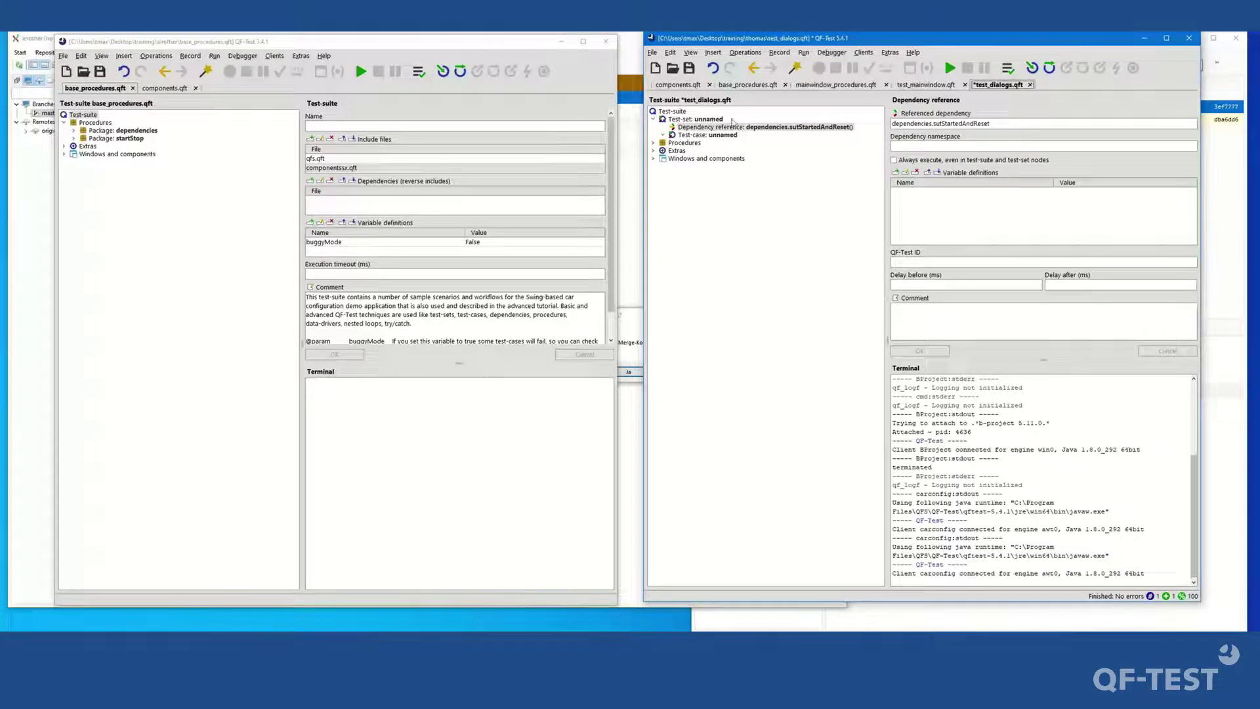
Show the Procedures node of mainwindow_procedures.qft in a separate window, placed over the second working copy's window and enlarged.
{"action": "left_click", "coordinate": [849, 85]}
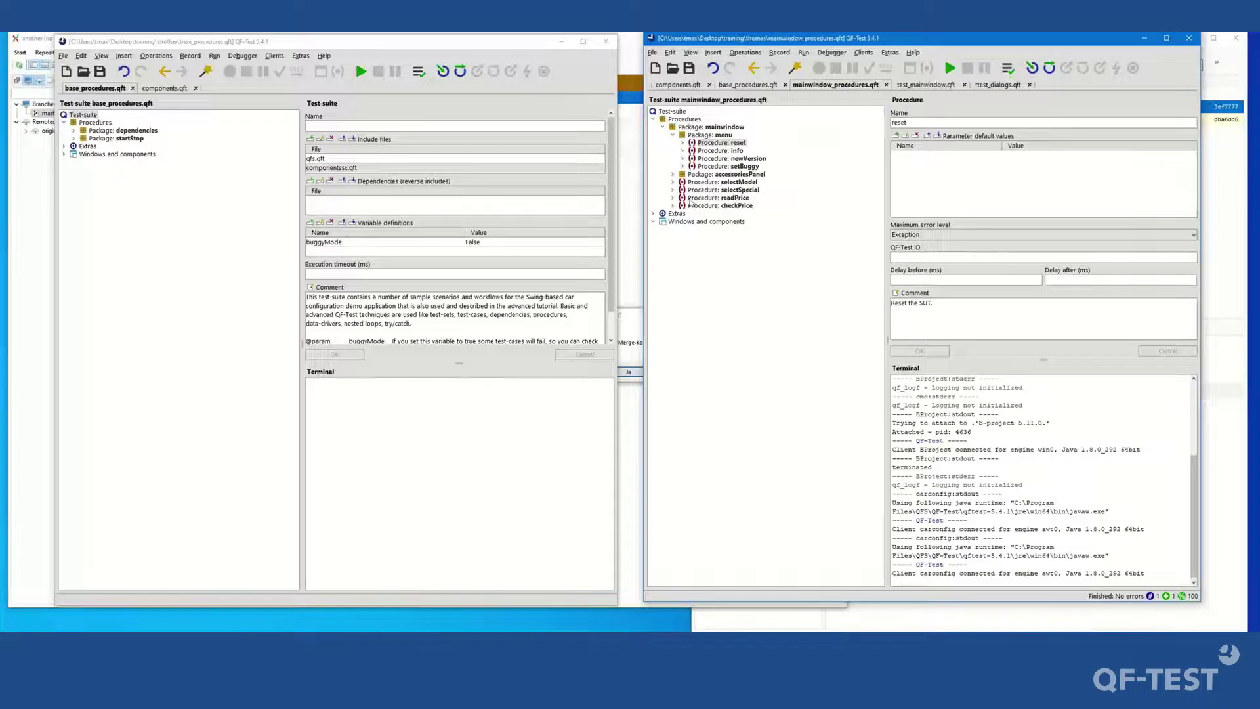
{"action": "left_click", "coordinate": [685, 120]}
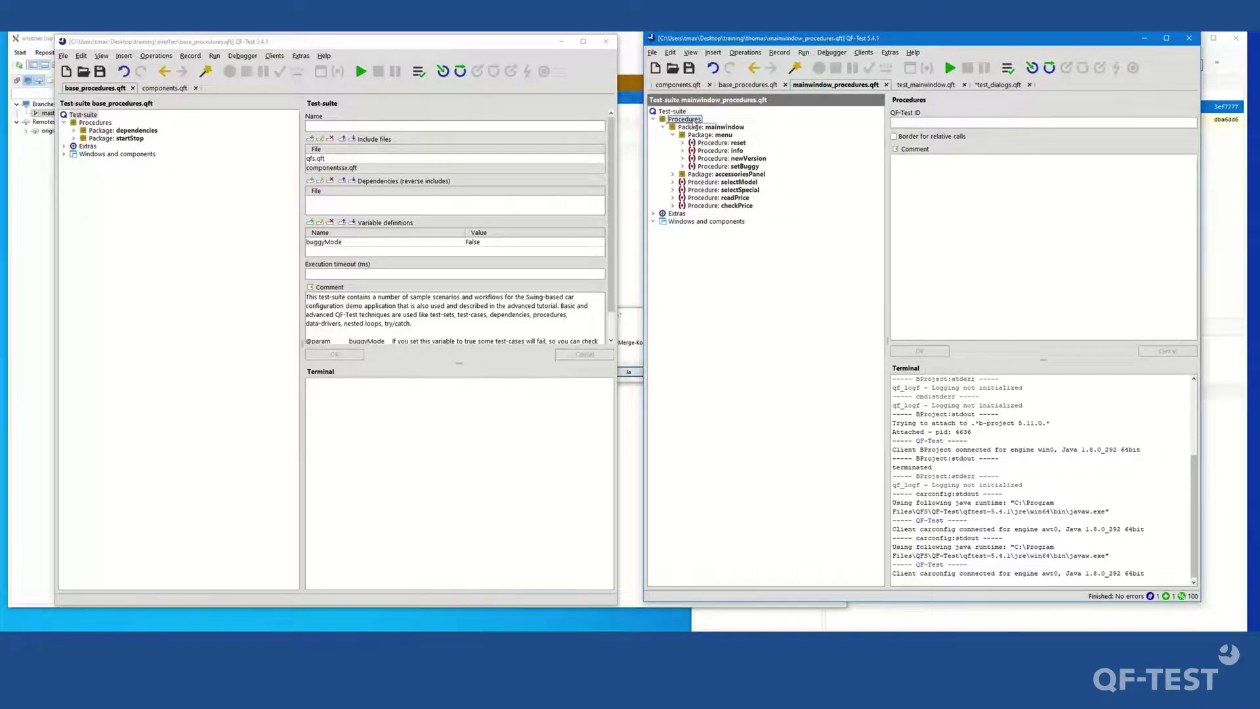
{"action": "right_click", "coordinate": [694, 122]}
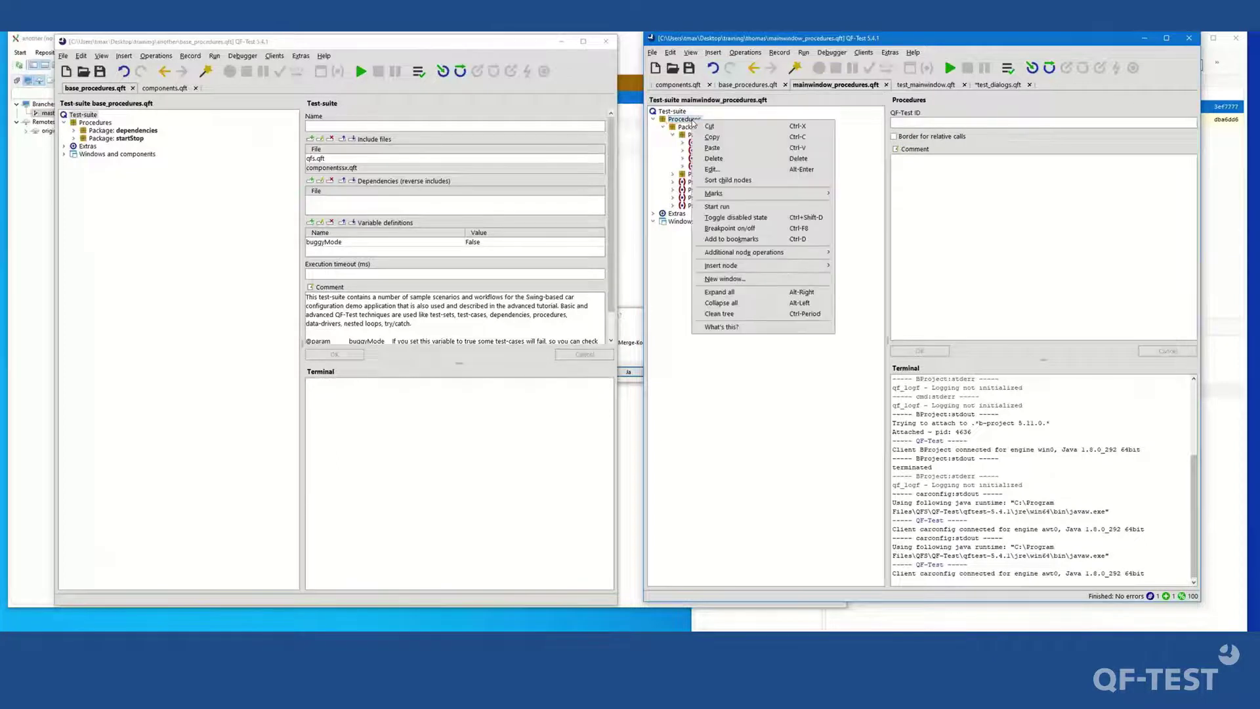
{"action": "mouse_move", "coordinate": [702, 194]}
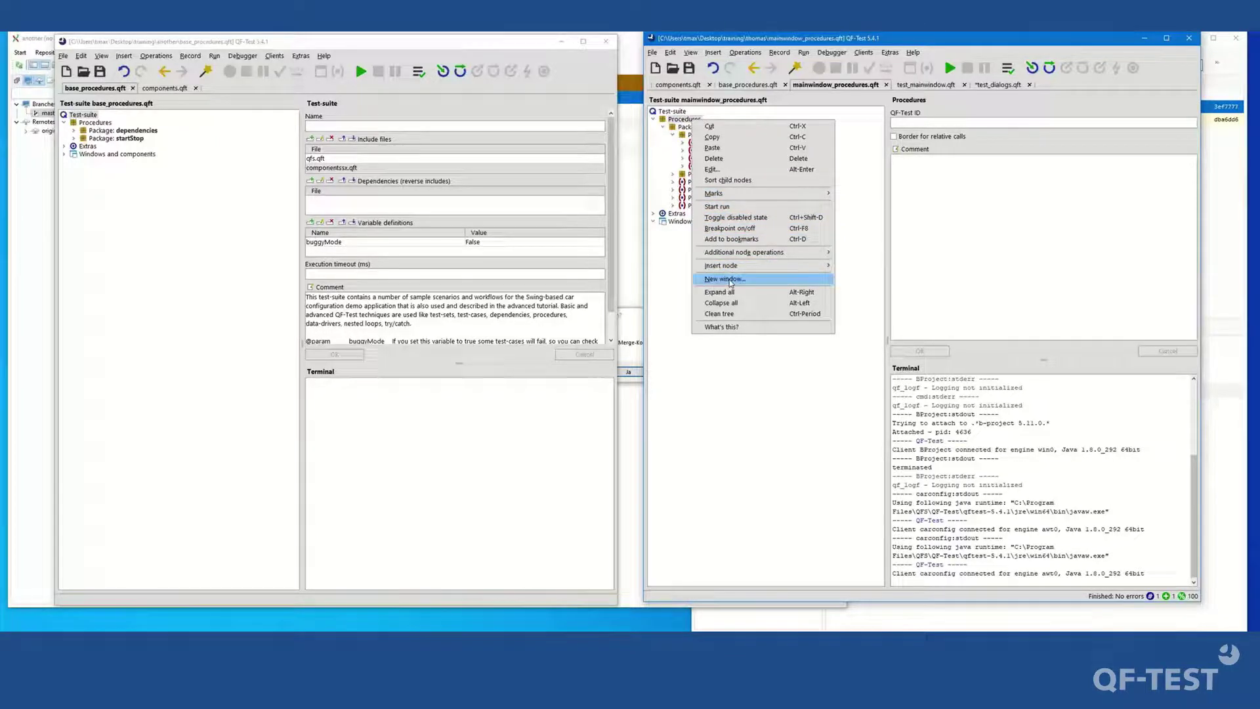
{"action": "left_click", "coordinate": [731, 281]}
{"action": "left_click_drag", "start_coordinate": [587, 61], "coordinate": [186, 75]}
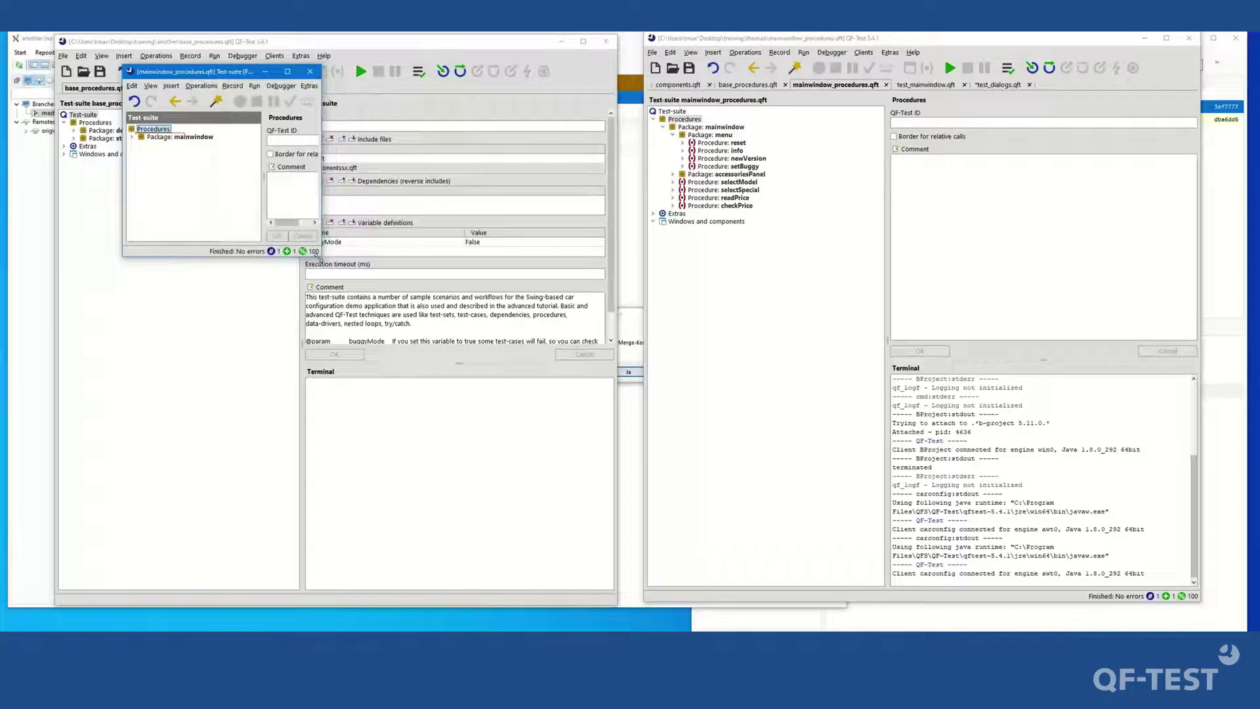
{"action": "left_click_drag", "start_coordinate": [320, 256], "coordinate": [543, 507]}
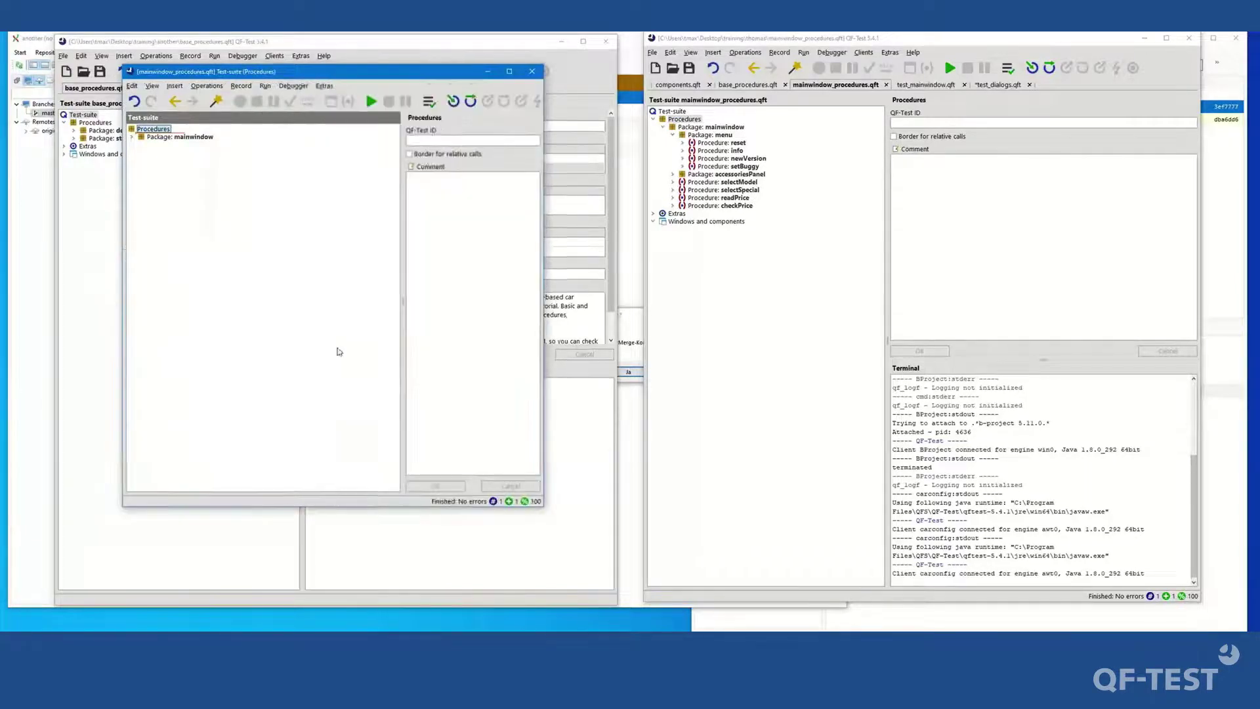
Expand the mainwindow package with its accessoriesPanel and menu packages, and place the window showing test_dialogs.qft beside it.
{"action": "left_click", "coordinate": [133, 137]}
{"action": "left_click", "coordinate": [141, 152]}
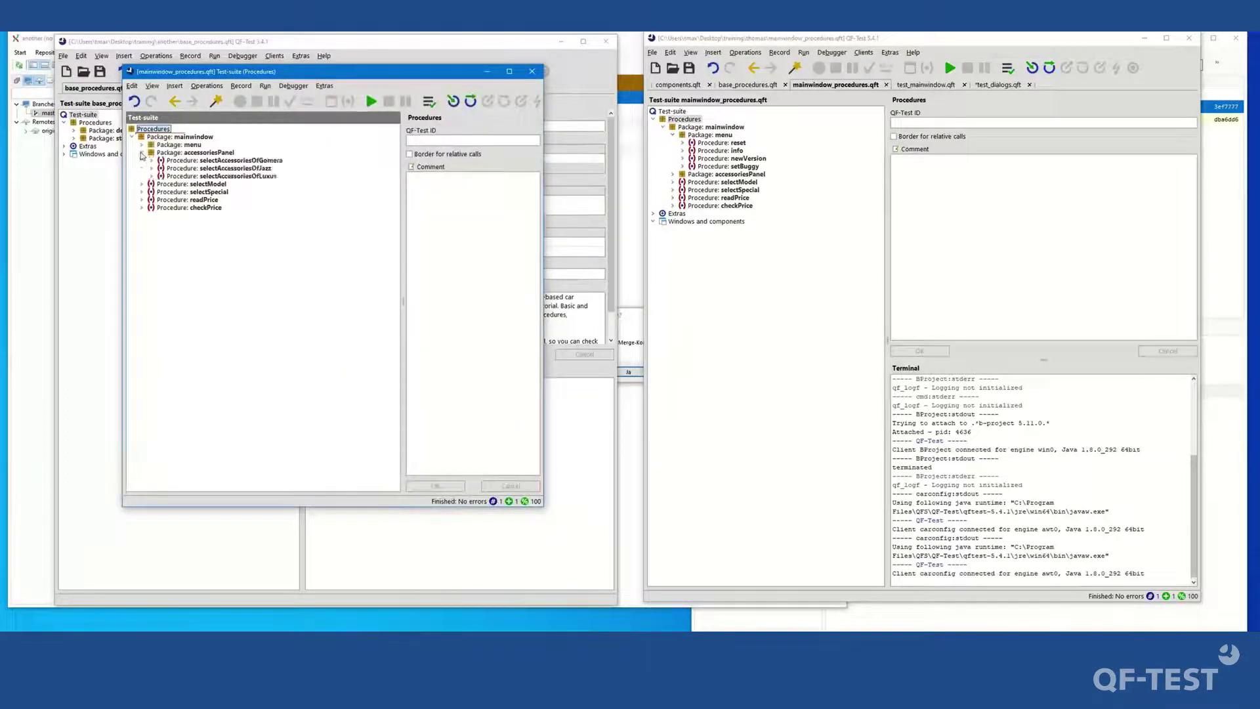
{"action": "left_click", "coordinate": [141, 145]}
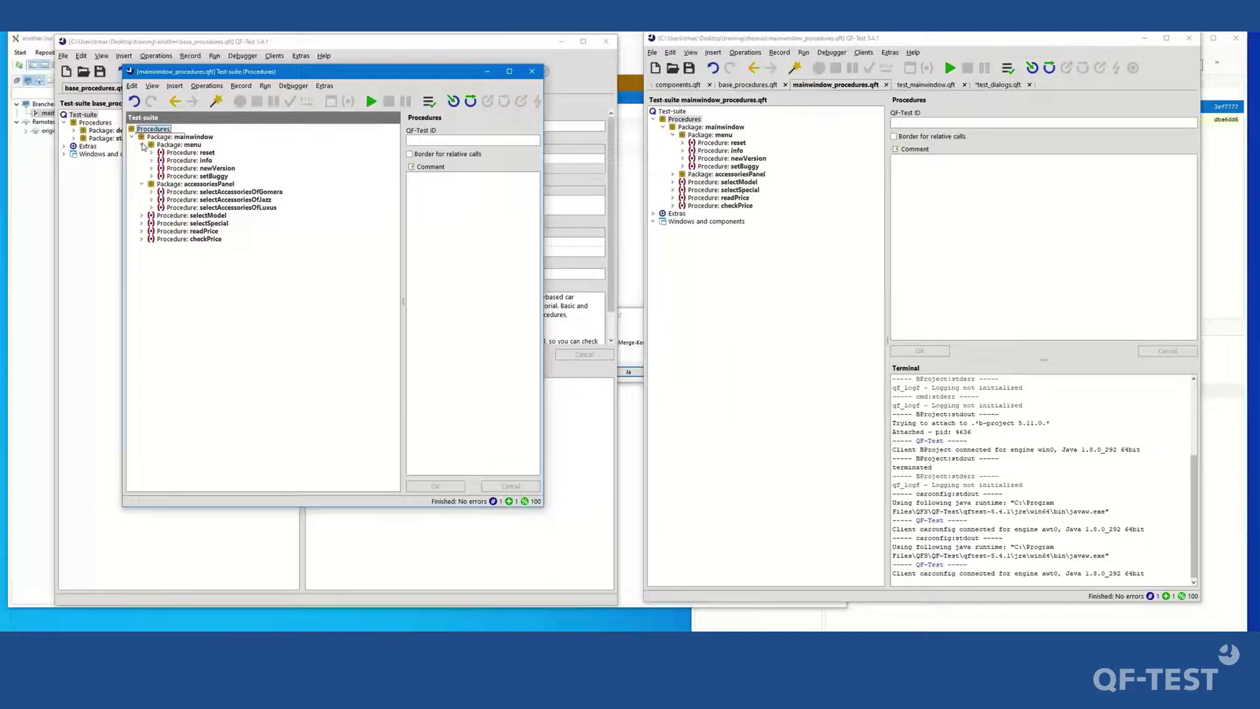
{"action": "left_click", "coordinate": [988, 86]}
{"action": "left_click_drag", "start_coordinate": [874, 46], "coordinate": [795, 48]}
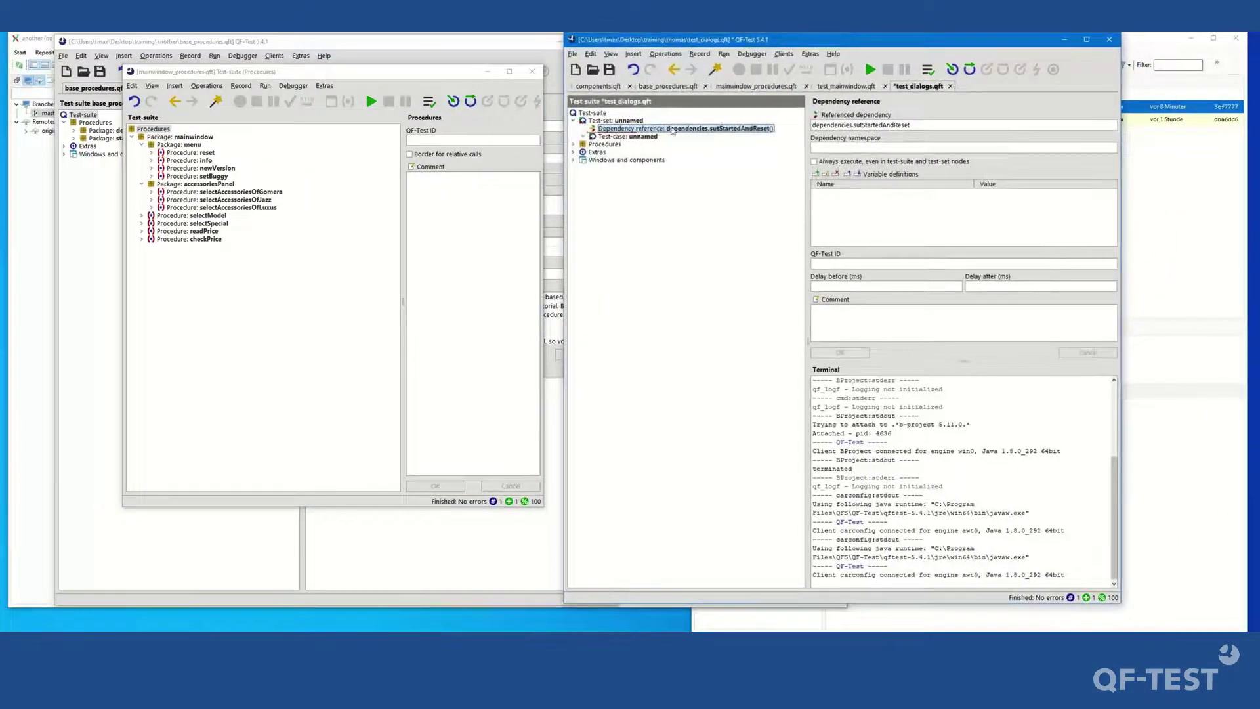
Insert a call to the mainwindow.menu.reset procedure into the unnamed test case of test_dialogs.qft.
{"action": "left_click", "coordinate": [196, 154]}
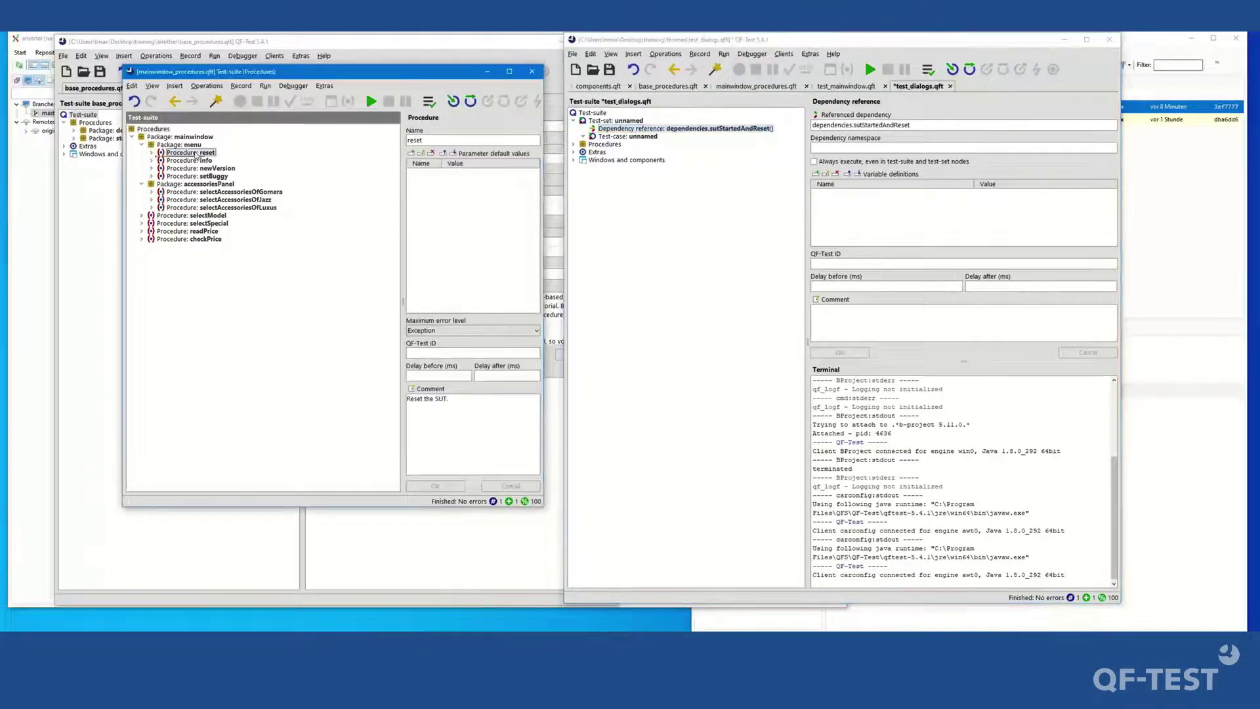
{"action": "mouse_move", "coordinate": [648, 139]}
{"action": "left_mouse_down"}
{"action": "mouse_move", "coordinate": [585, 141]}
{"action": "mouse_move", "coordinate": [633, 139]}
{"action": "left_mouse_up"}
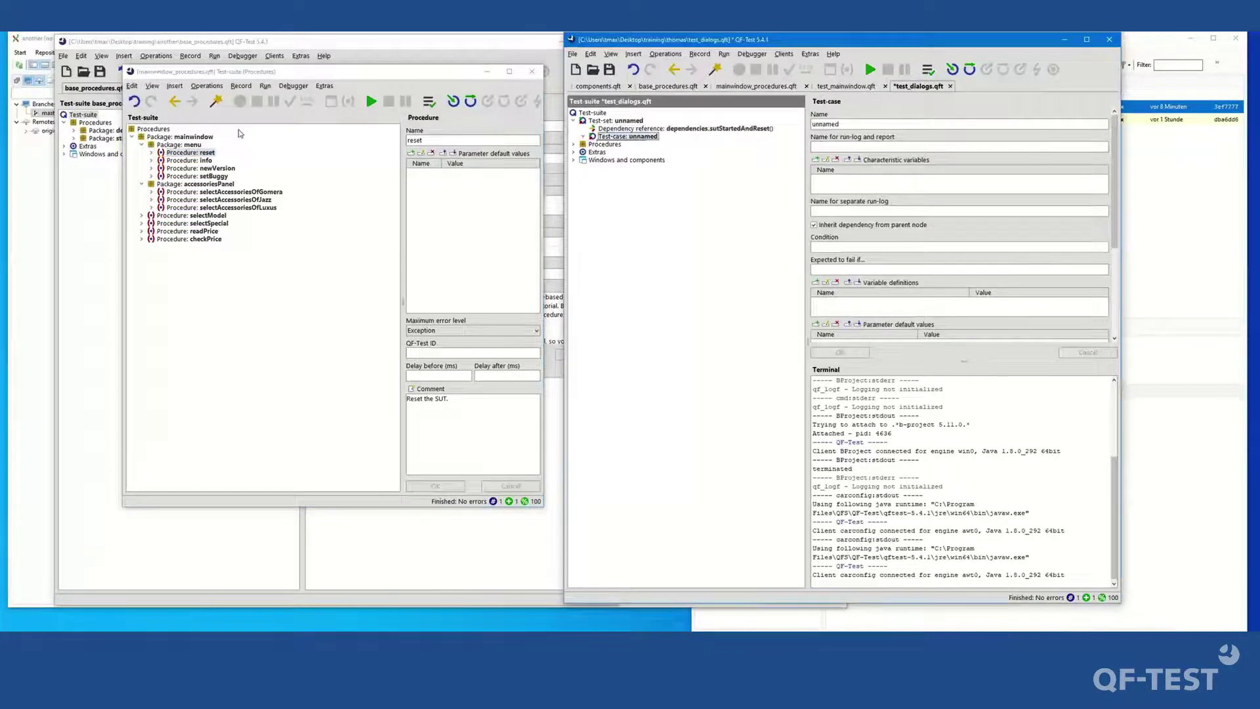
{"action": "left_click_drag", "start_coordinate": [199, 156], "coordinate": [656, 139]}
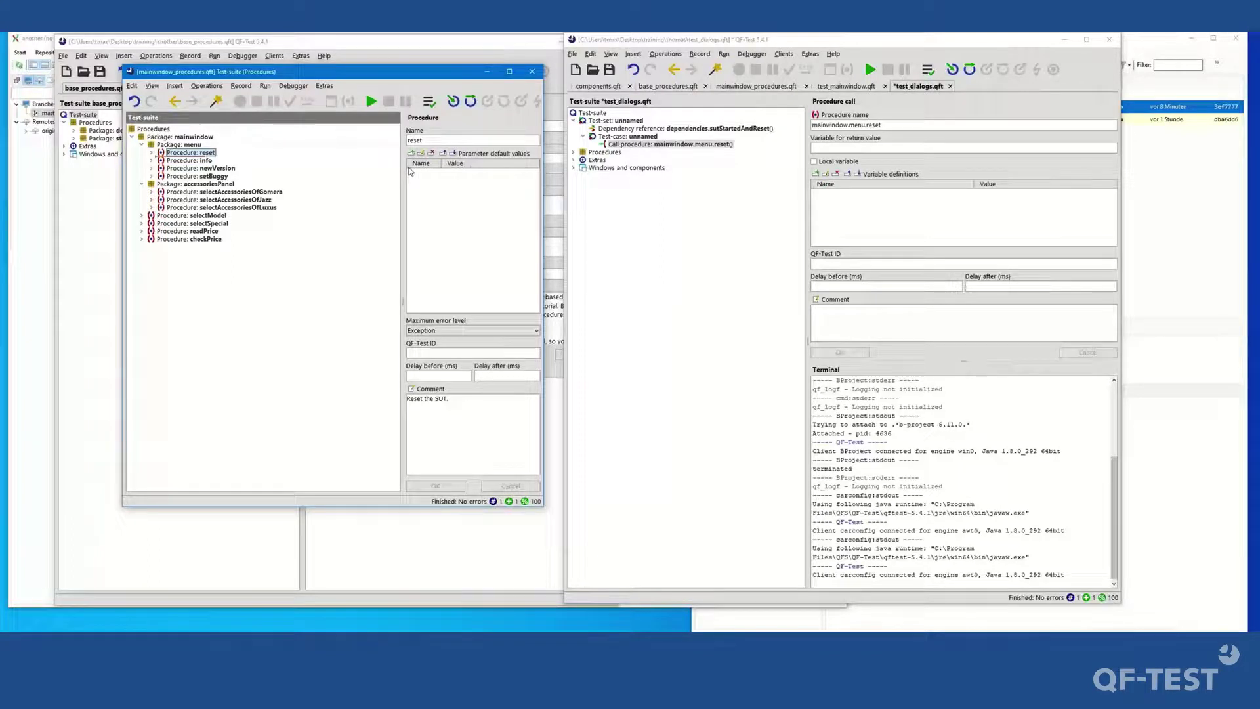
Copy the reset procedure from mainwindow_procedures.qft, paste it as a second call in the test_dialogs.qft test case, and undo the paste.
{"action": "left_click", "coordinate": [755, 86]}
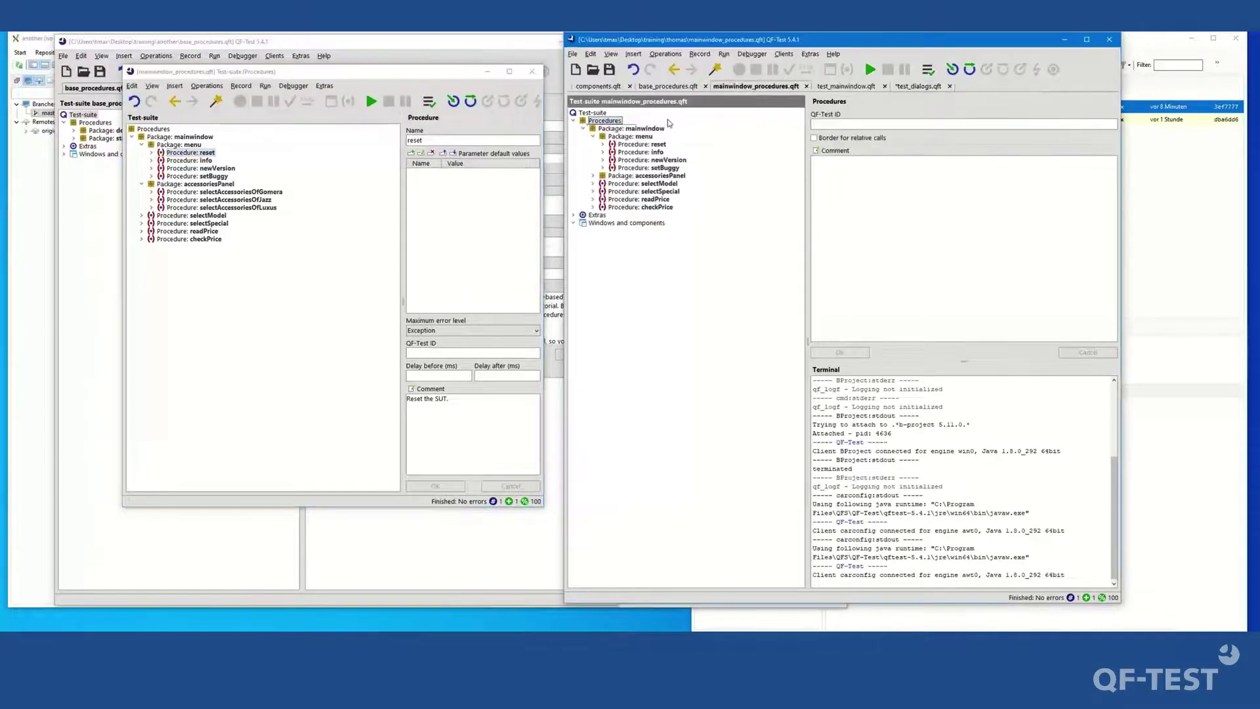
{"action": "right_click", "coordinate": [656, 143]}
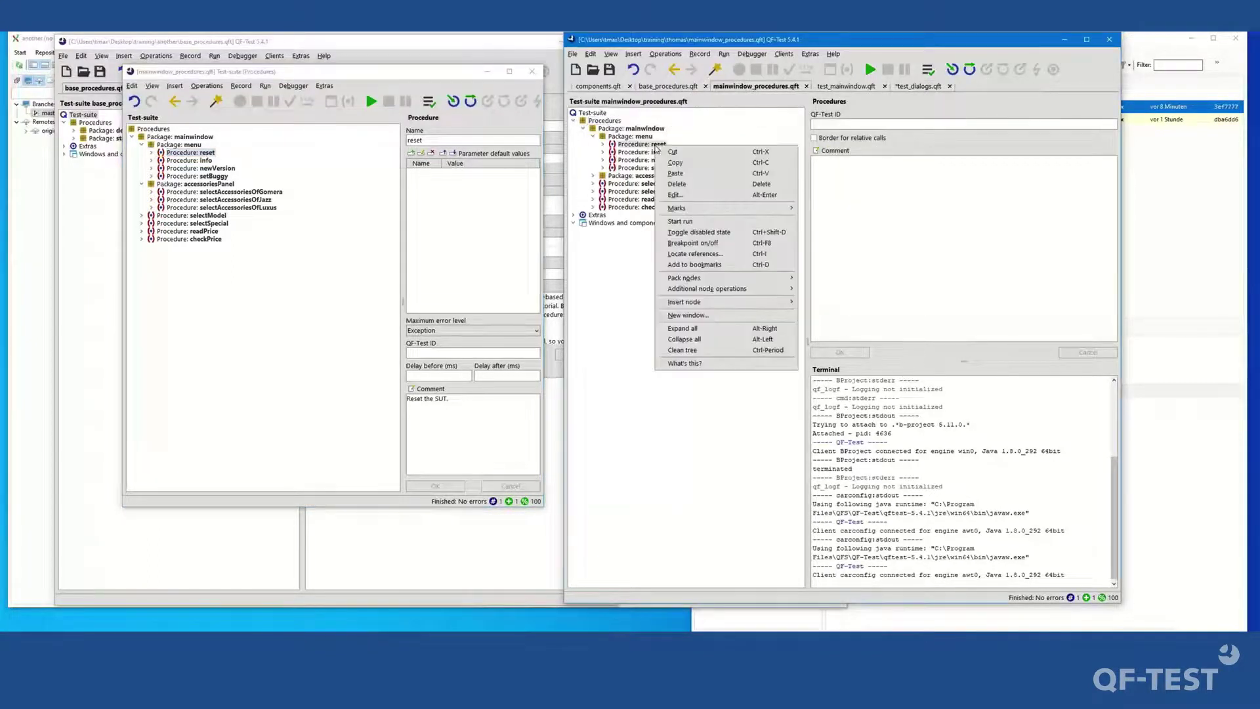
{"action": "left_click", "coordinate": [680, 165]}
{"action": "left_click", "coordinate": [919, 86]}
{"action": "right_click", "coordinate": [650, 145]}
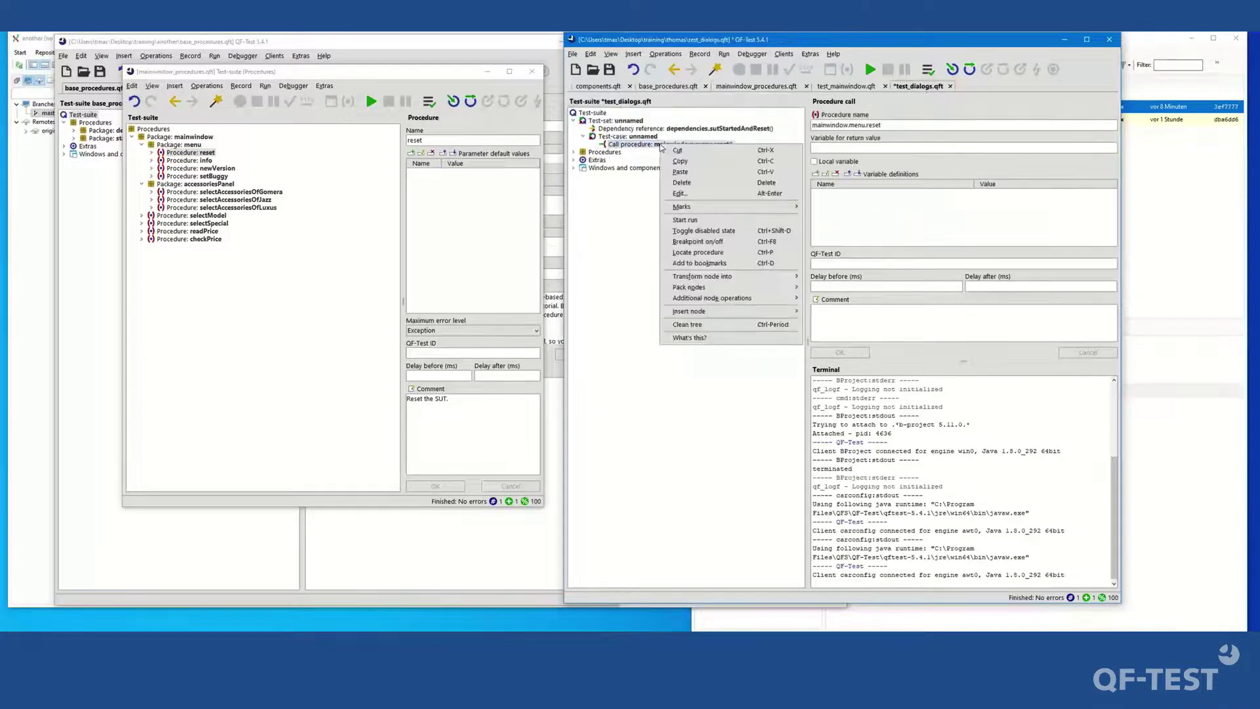
{"action": "left_click", "coordinate": [670, 174]}
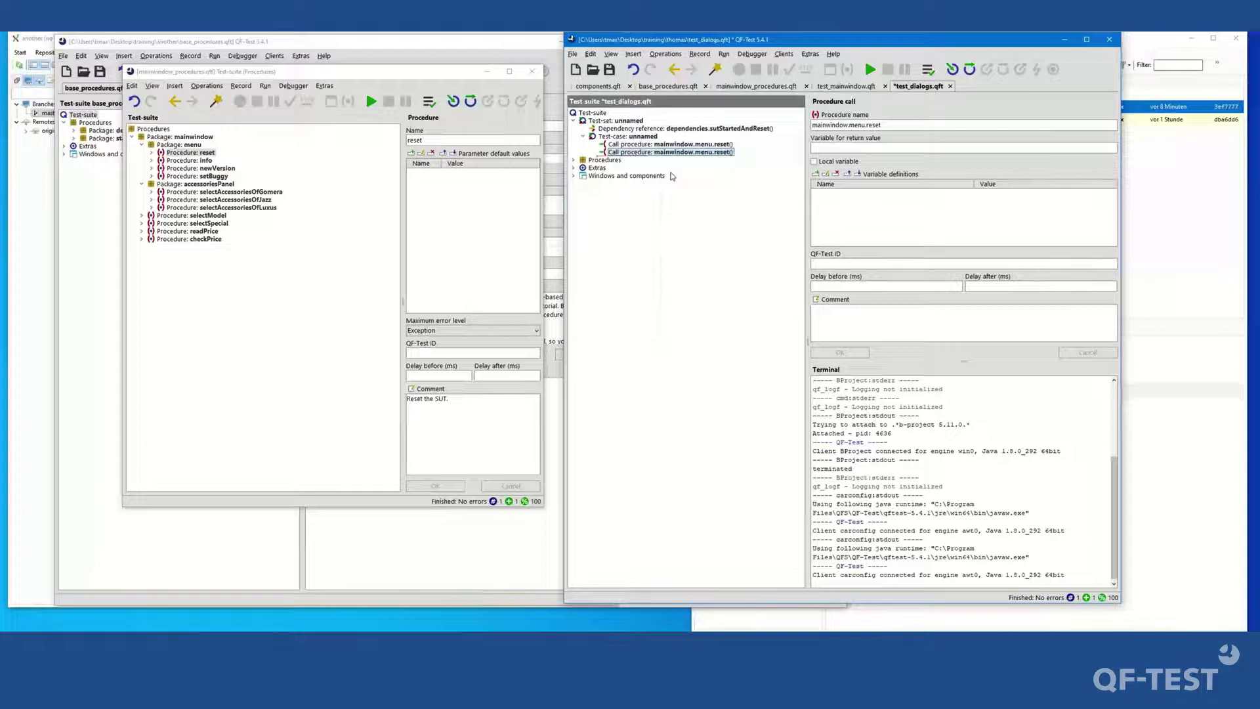
{"action": "key", "text": "ctrl+z"}
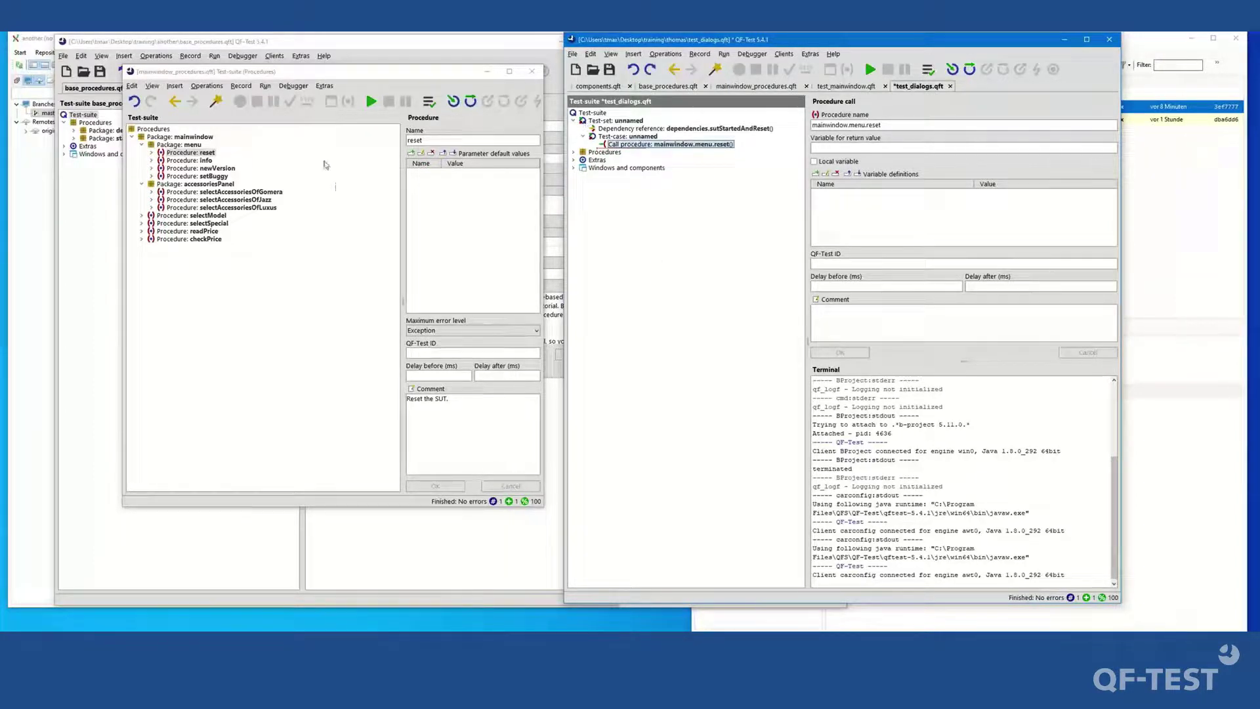
Close the separate window showing the procedures of mainwindow_procedures.qft and save the test_dialogs.qft suite.
{"action": "left_click", "coordinate": [532, 72]}
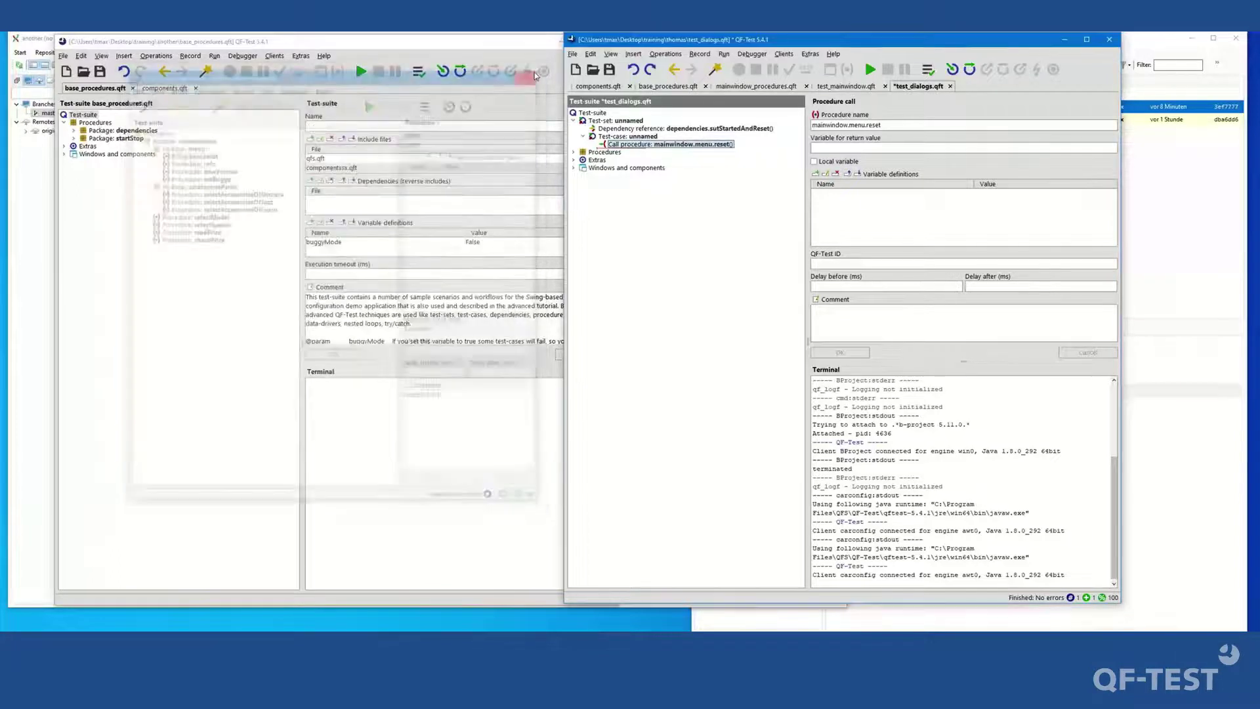
{"action": "left_click", "coordinate": [609, 69]}
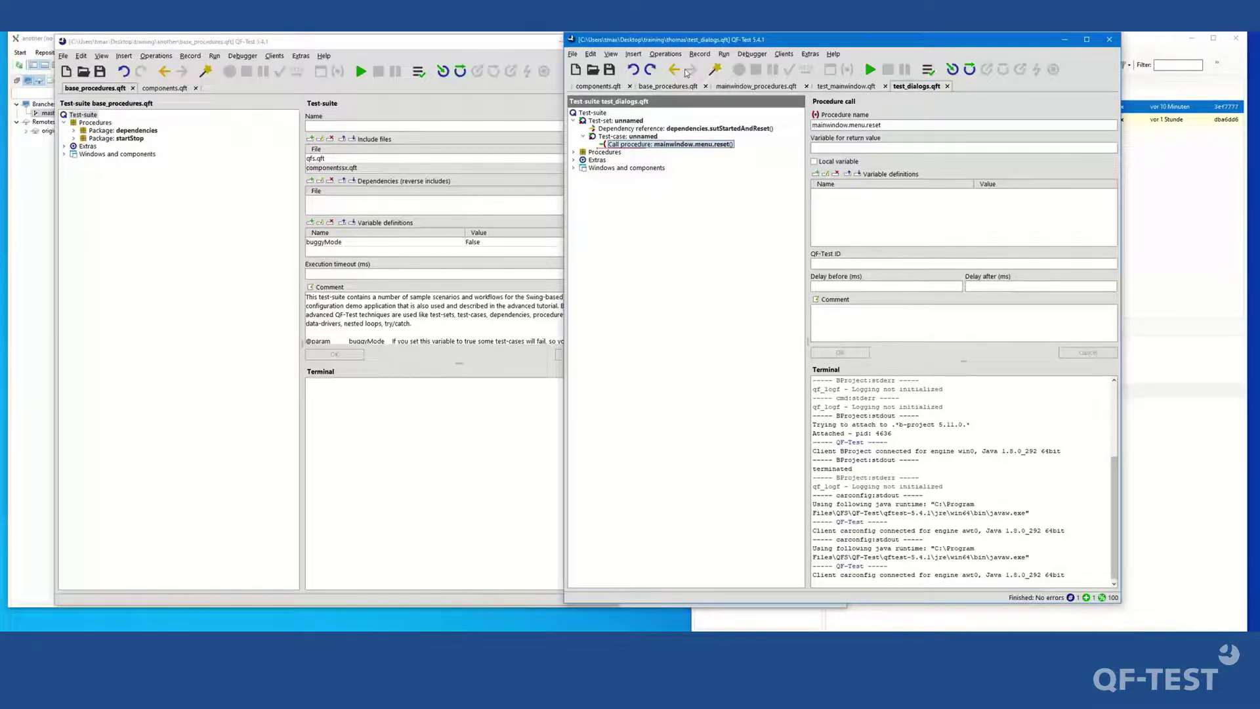
Run the dependencies.sutStartedAndReset dependency reference and record opening the selected details dialog of the purchase order in JCarConfigurator.
{"action": "left_click", "coordinate": [666, 130]}
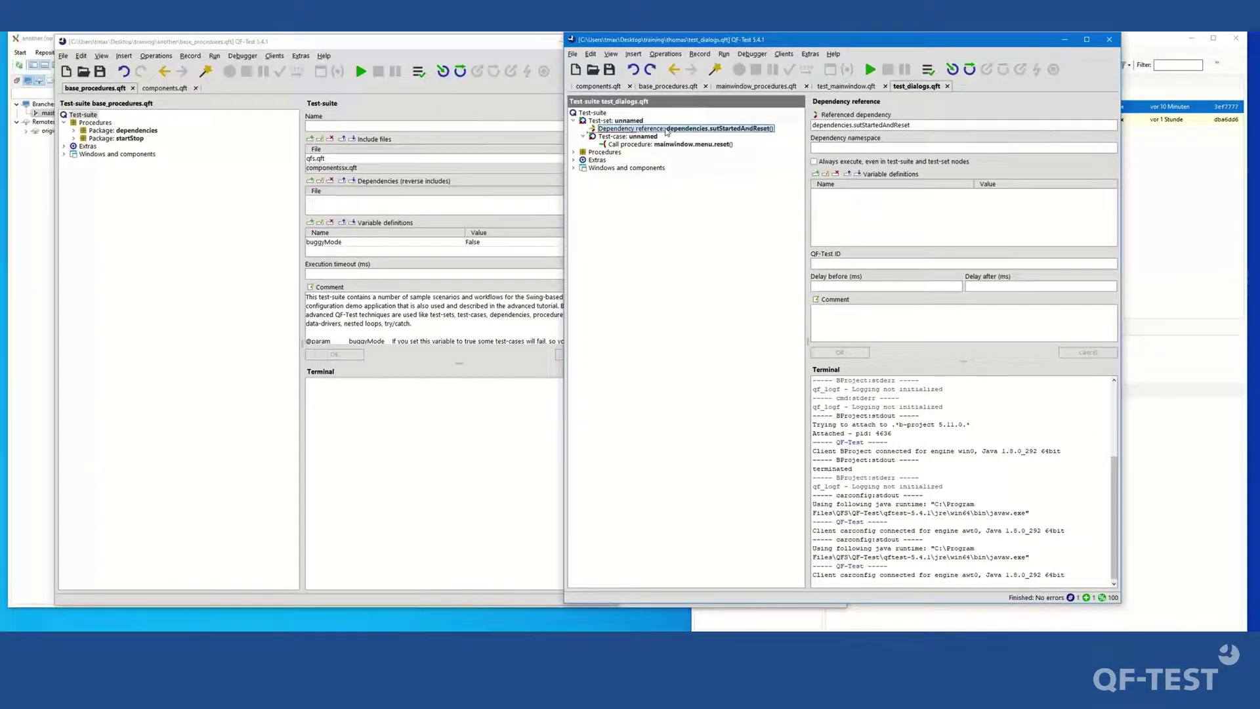
{"action": "key", "text": "Return"}
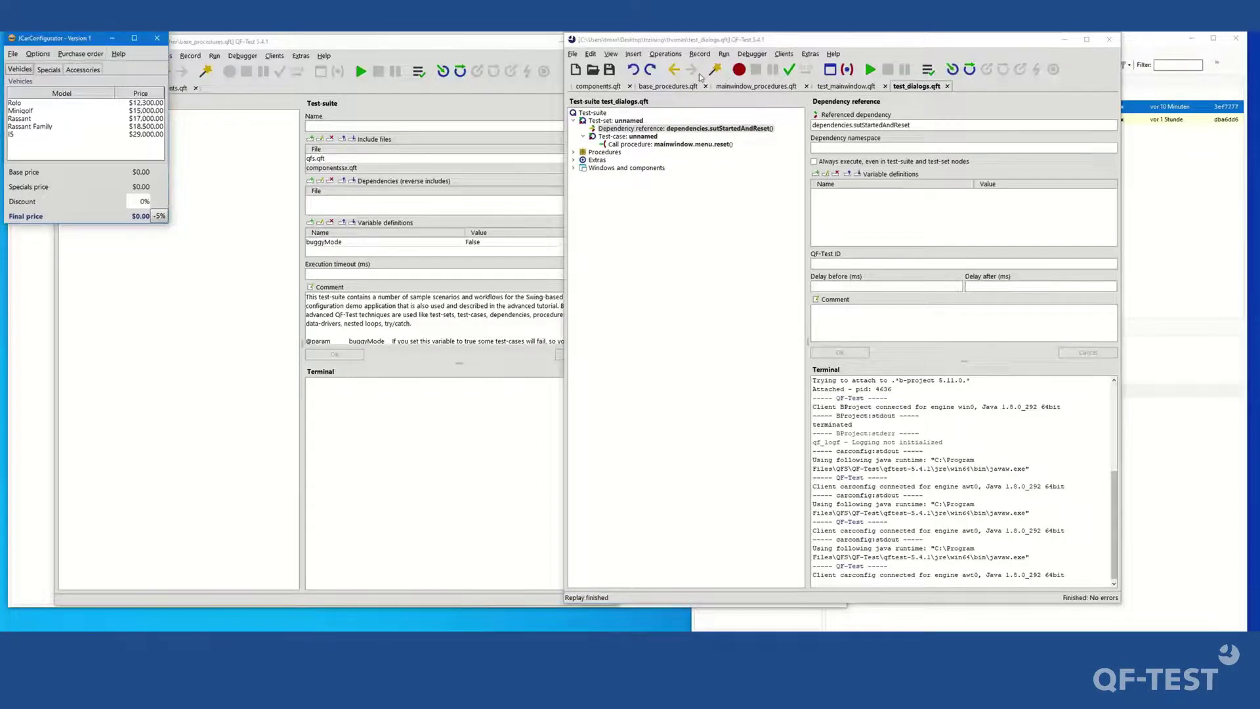
{"action": "left_click", "coordinate": [741, 70]}
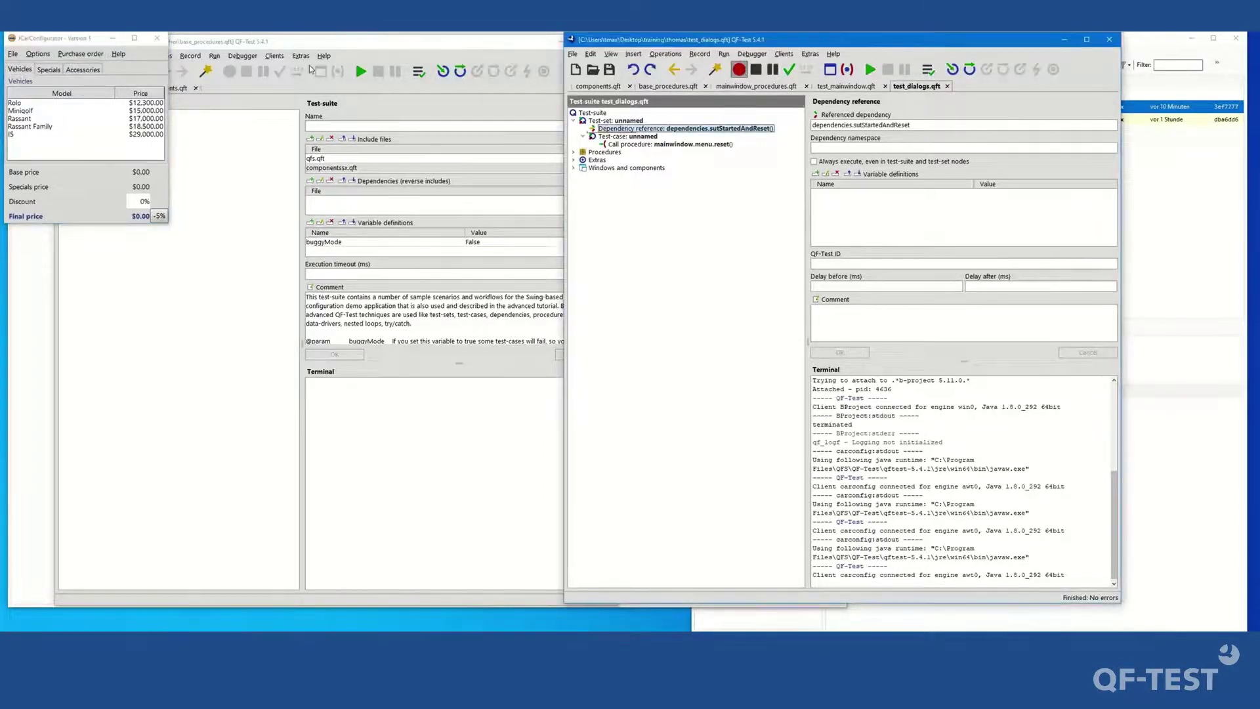
{"action": "left_click", "coordinate": [77, 55]}
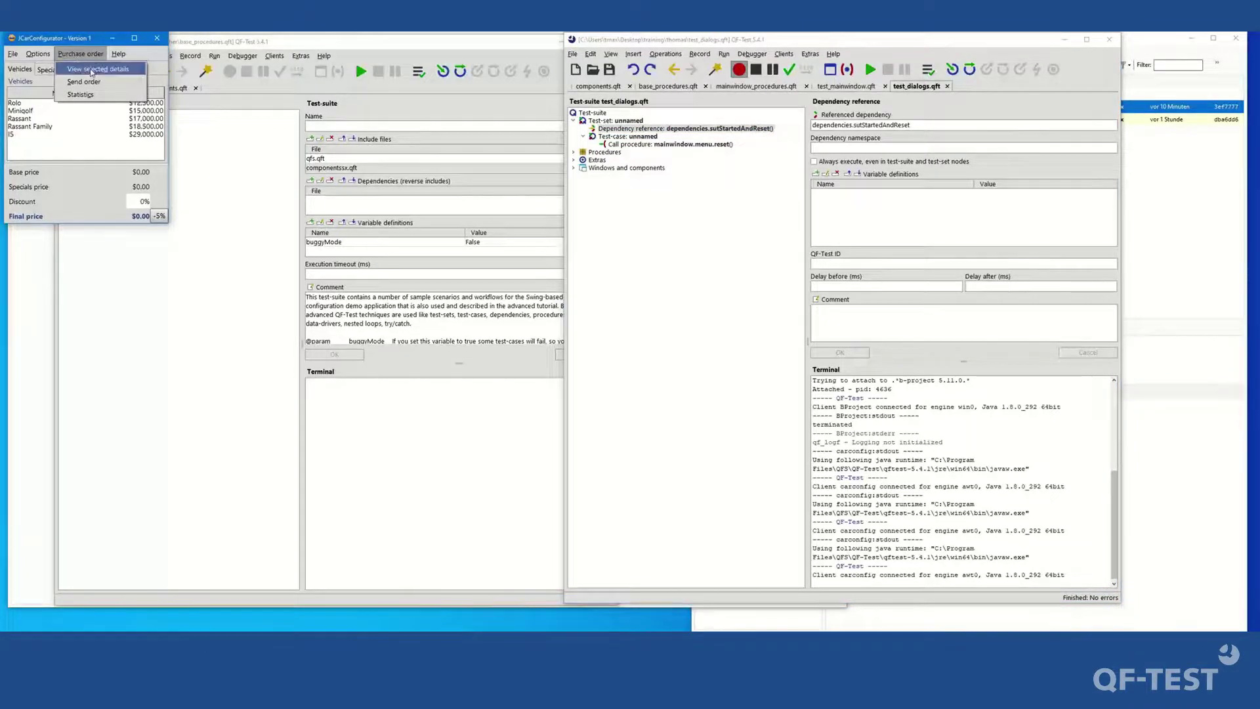
{"action": "left_click", "coordinate": [91, 70]}
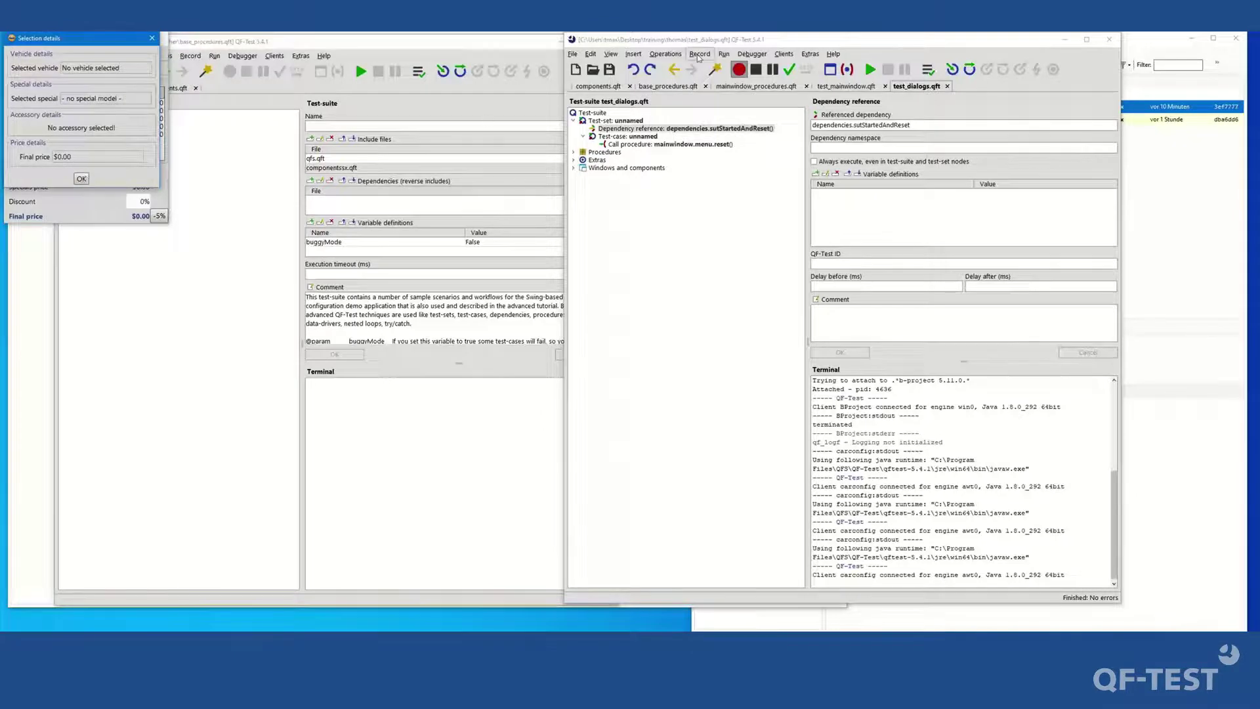
{"action": "left_click", "coordinate": [756, 69]}
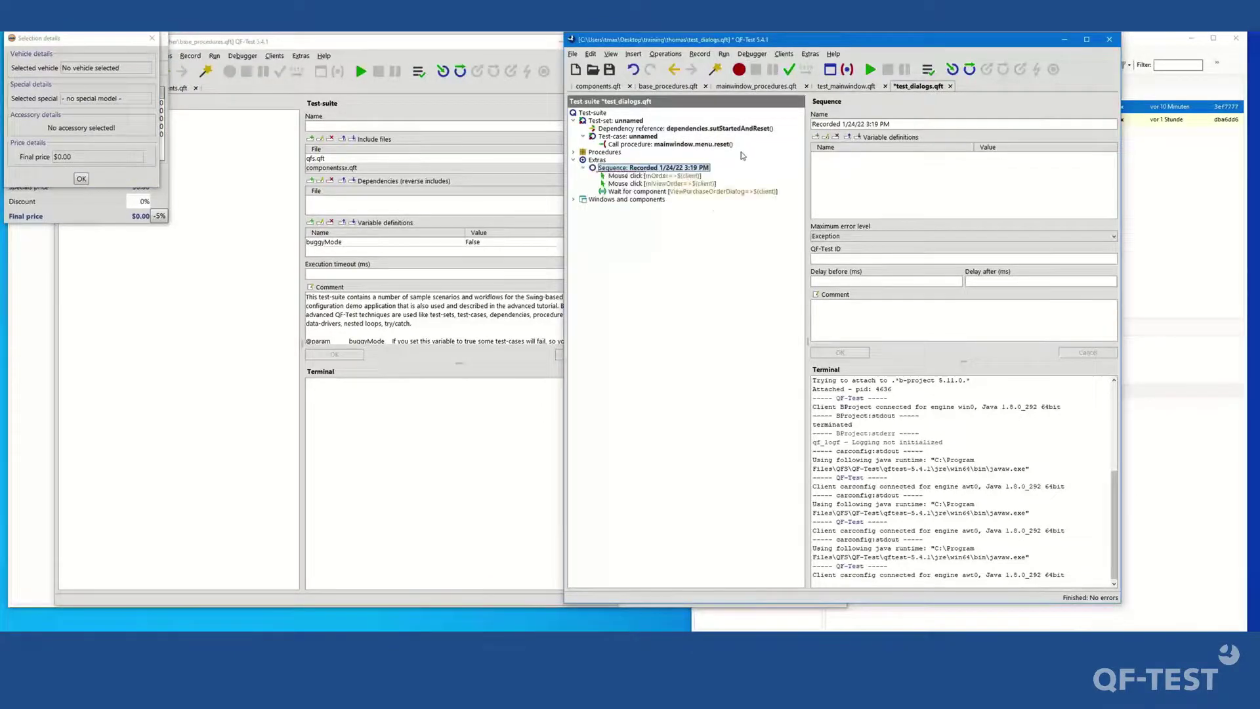
Record confirming the Selection details dialog with OK as a second sequence in test_dialogs.qft.
{"action": "left_click", "coordinate": [739, 69]}
{"action": "left_click", "coordinate": [81, 179]}
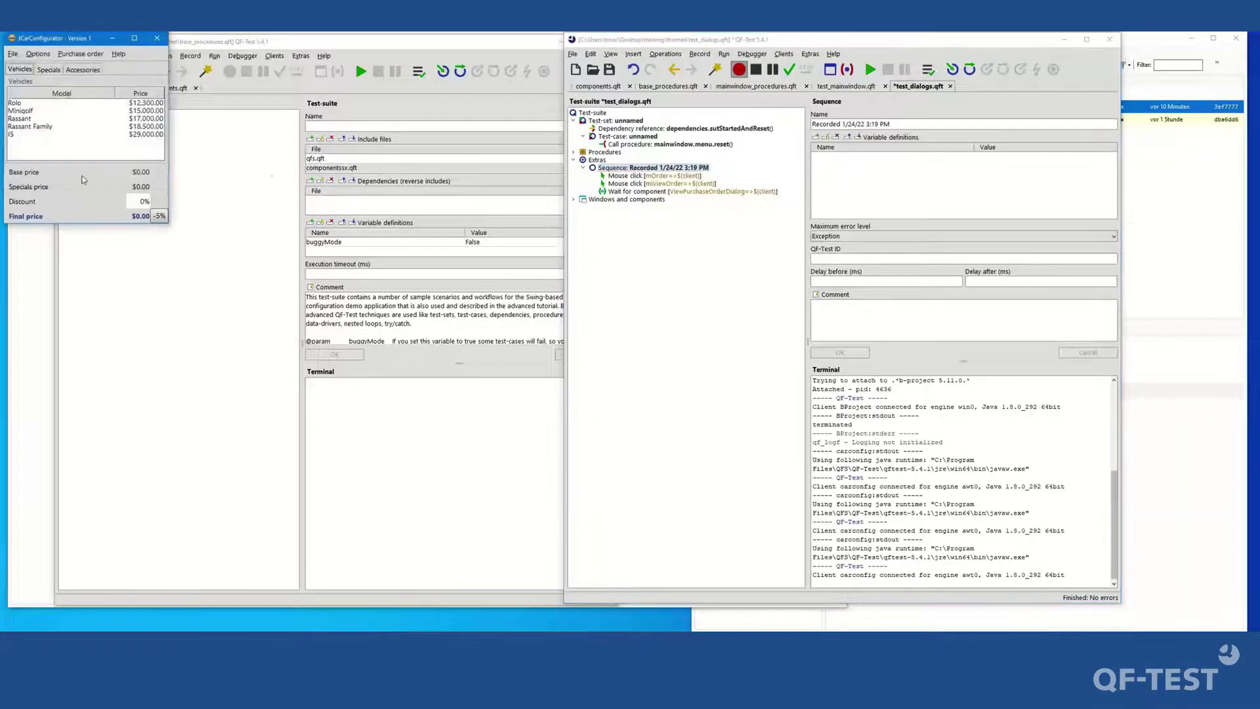
{"action": "left_click", "coordinate": [757, 70]}
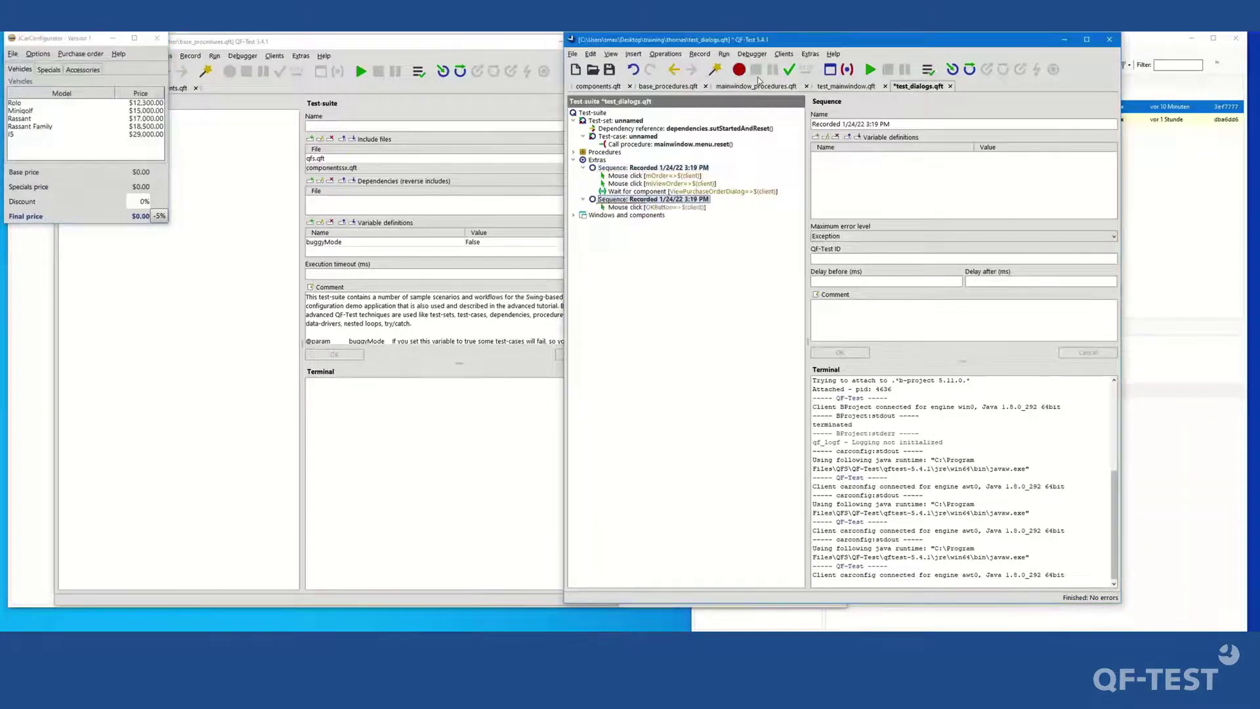
Rename the recorded sequence containing the OK button click to clickOk.
{"action": "left_click", "coordinate": [673, 207]}
{"action": "left_click", "coordinate": [672, 200]}
{"action": "left_click", "coordinate": [911, 123]}
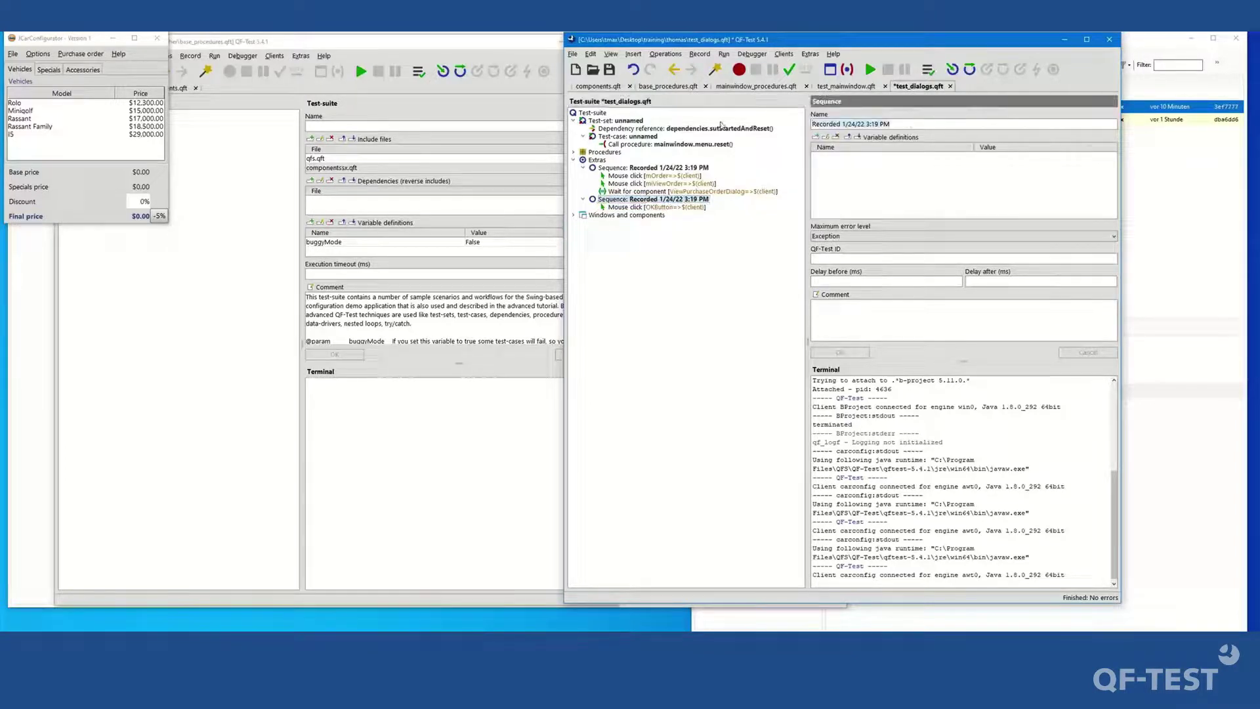
{"action": "key", "text": "ctrl+a"}
{"action": "type", "text": "cl"}
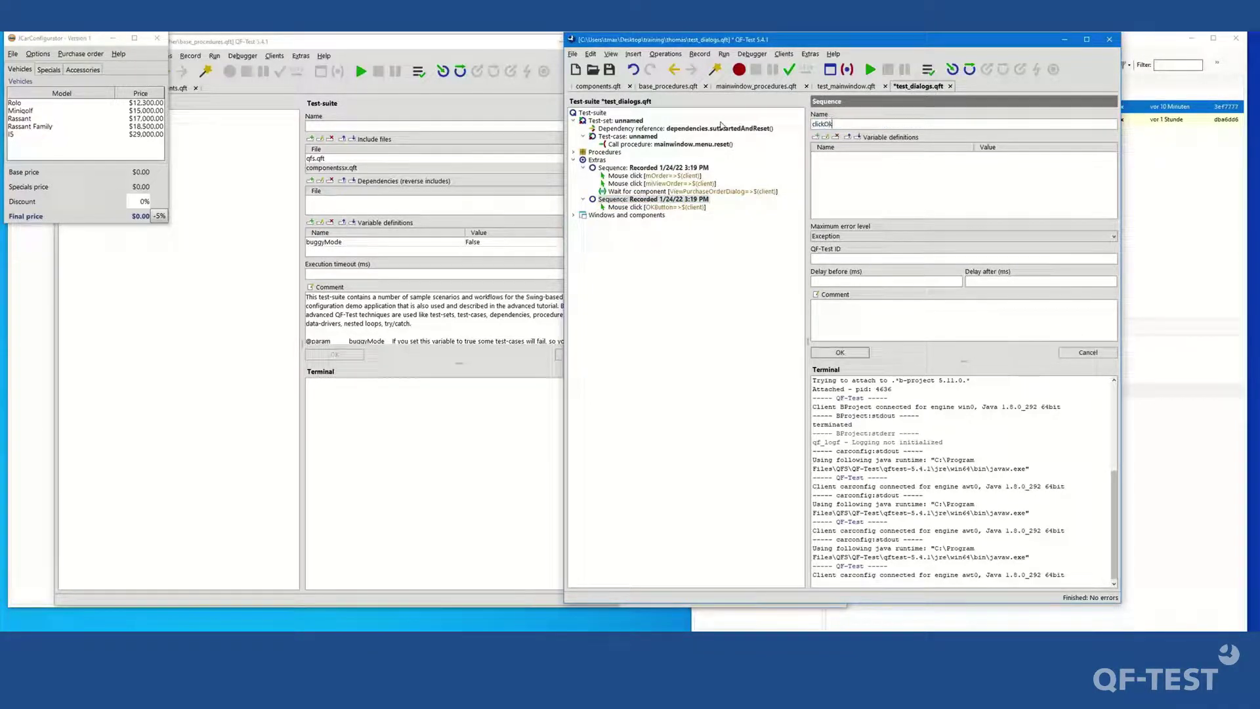
{"action": "key", "text": "Return"}
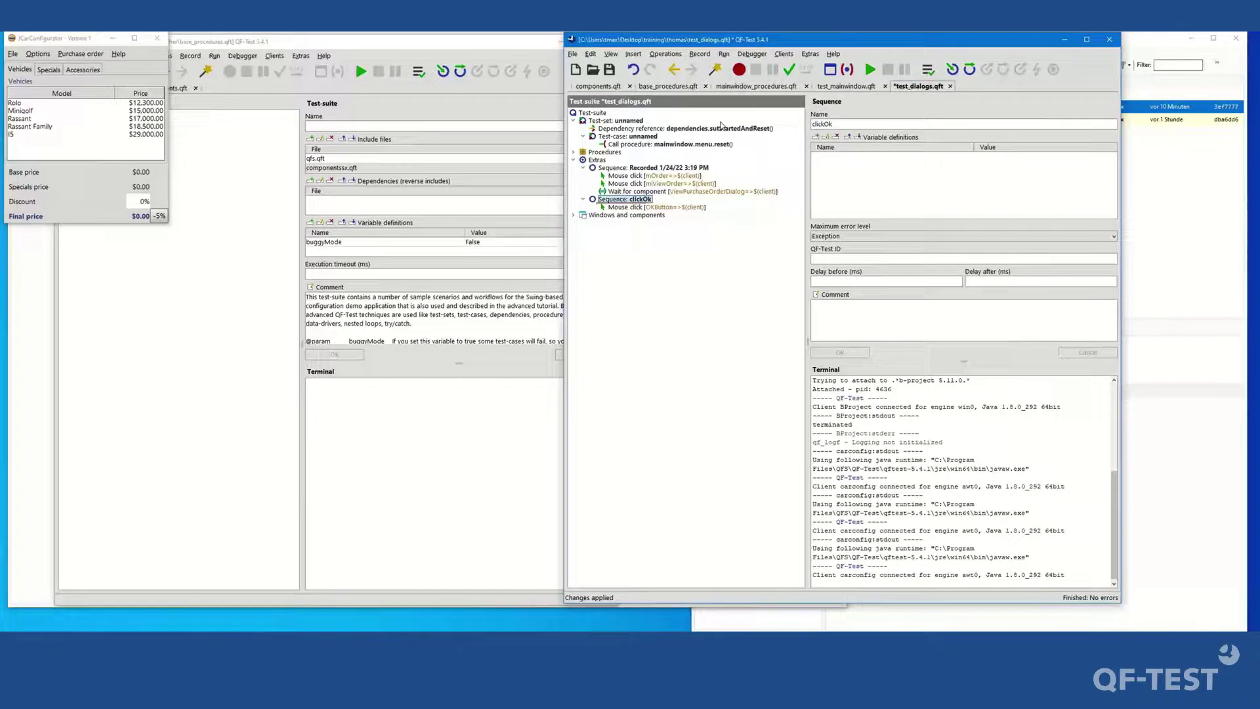
Transform the clickOk sequence into a procedure under the Procedures node of test_dialogs.qft and save the suite.
{"action": "right_click", "coordinate": [642, 200]}
{"action": "mouse_move", "coordinate": [689, 323]}
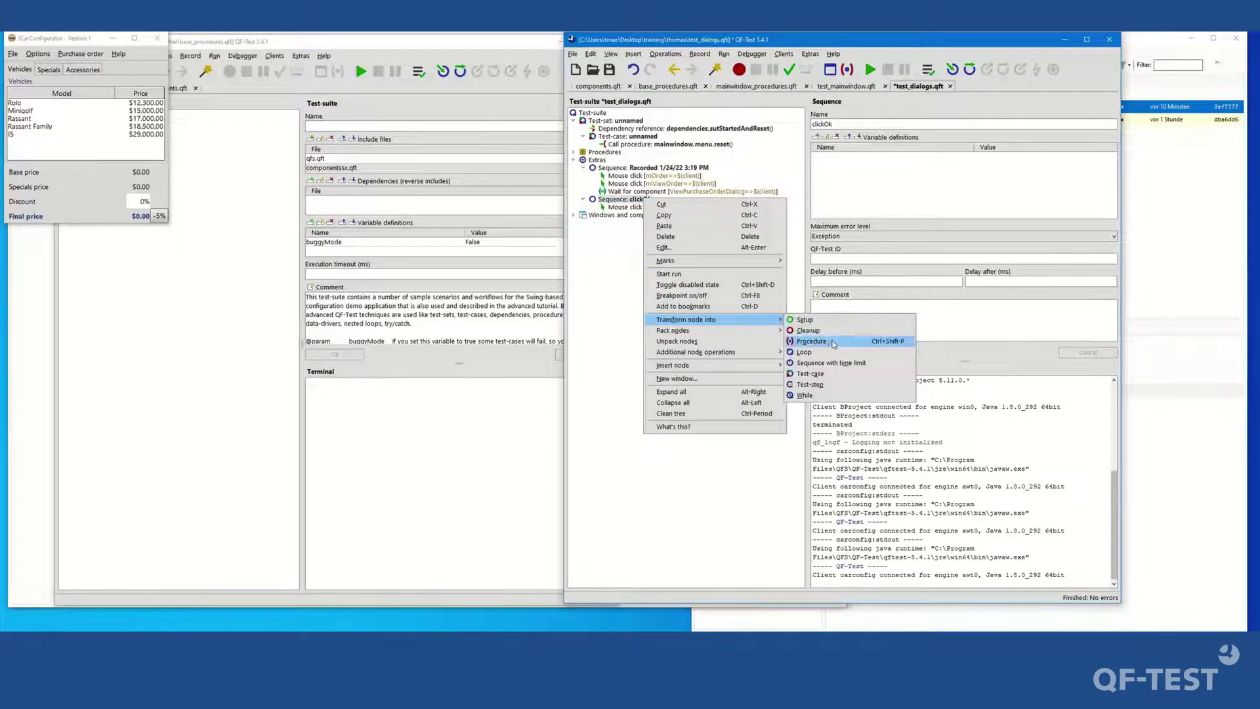
{"action": "left_click", "coordinate": [811, 342]}
{"action": "left_click", "coordinate": [608, 153]}
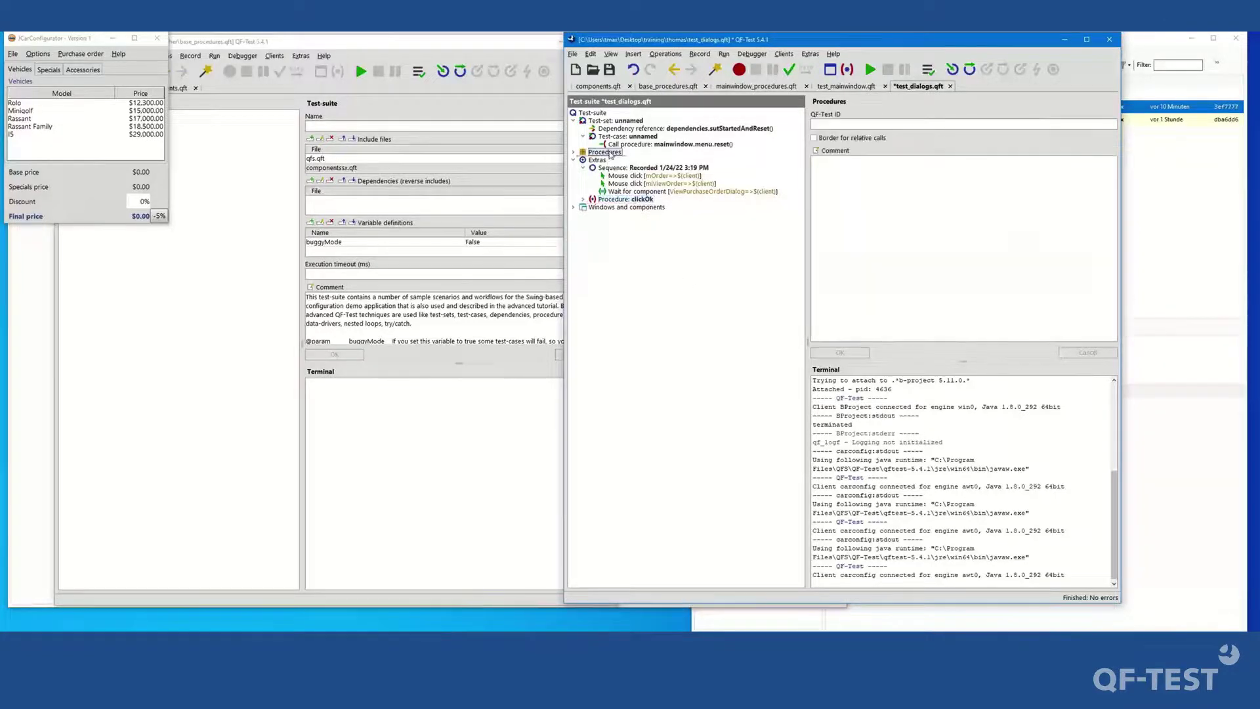
{"action": "left_click_drag", "start_coordinate": [623, 201], "coordinate": [605, 152]}
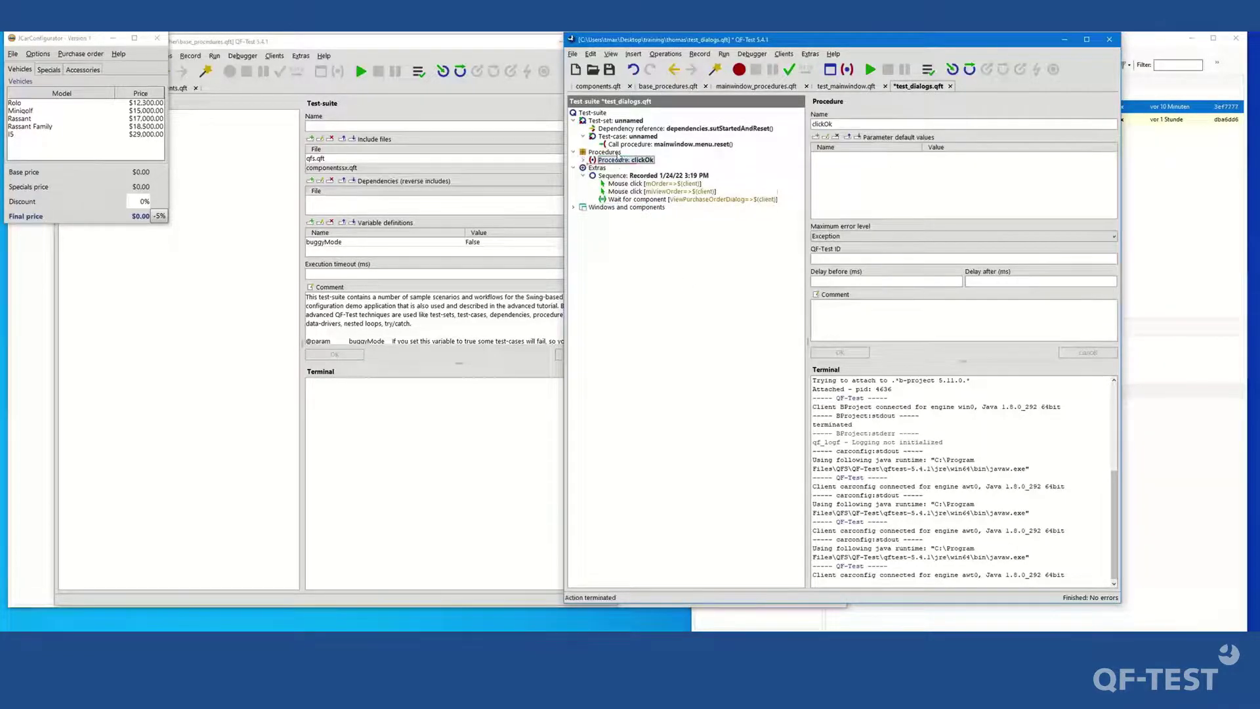
{"action": "left_click", "coordinate": [609, 69]}
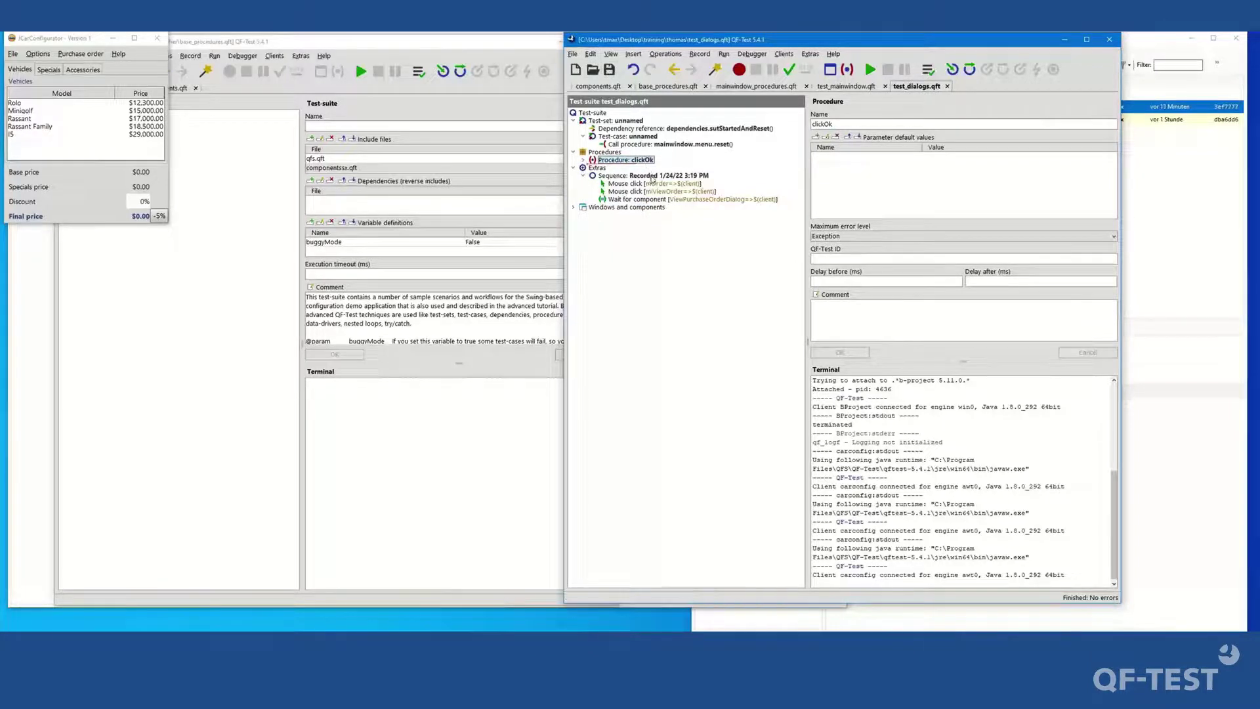
Move the remaining recorded sequence from Extras into the unnamed test case and add a call to the clickOk procedure after it.
{"action": "mouse_move", "coordinate": [652, 177]}
{"action": "left_mouse_down"}
{"action": "mouse_move", "coordinate": [671, 146]}
{"action": "mouse_move", "coordinate": [666, 161]}
{"action": "mouse_move", "coordinate": [679, 158]}
{"action": "mouse_move", "coordinate": [652, 155]}
{"action": "left_mouse_up"}
{"action": "double_click", "coordinate": [652, 154]}
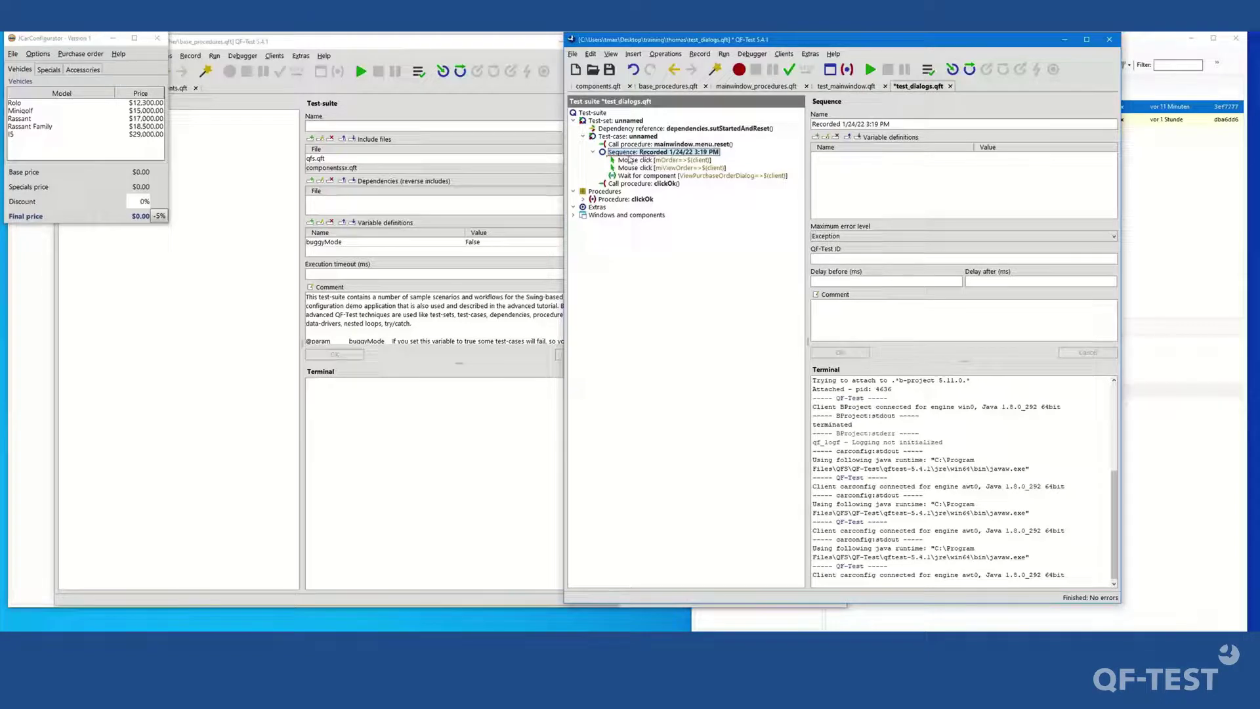
Rename the moved sequence to "open Menu -> Stats dialog" and save the test_dialogs.qft suite.
{"action": "left_click_drag", "start_coordinate": [891, 125], "coordinate": [780, 121]}
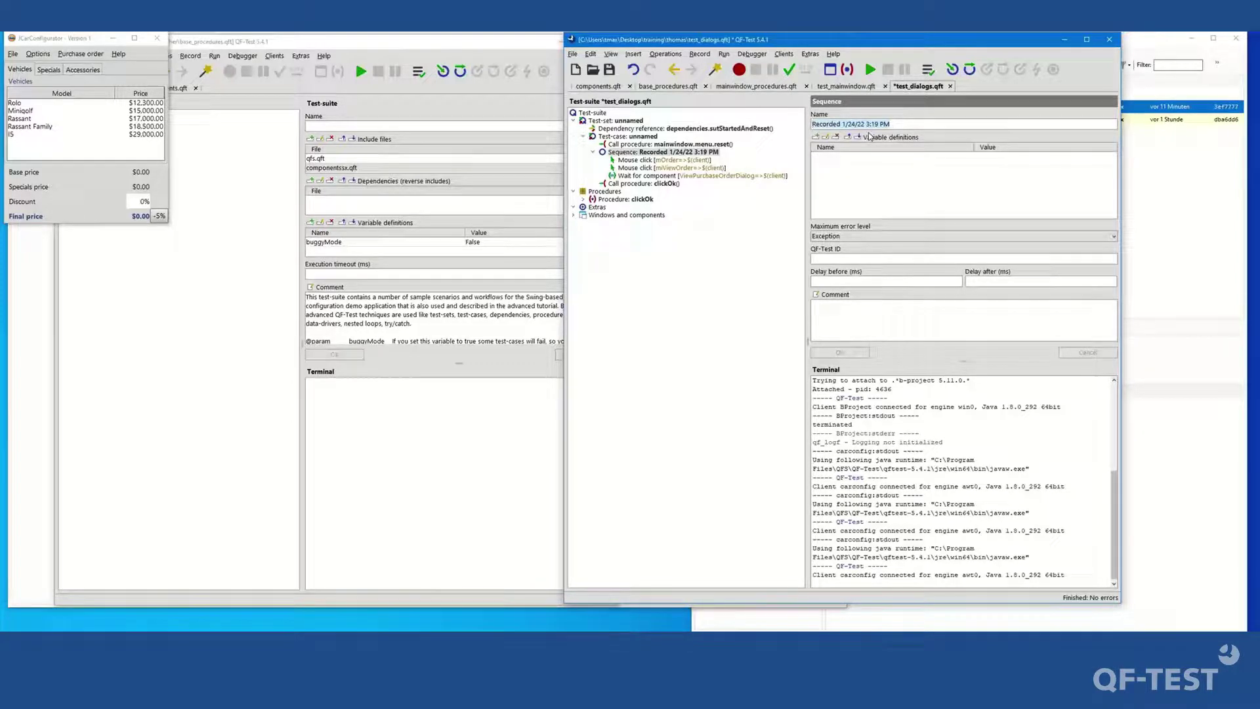
{"action": "type", "text": "open D"}
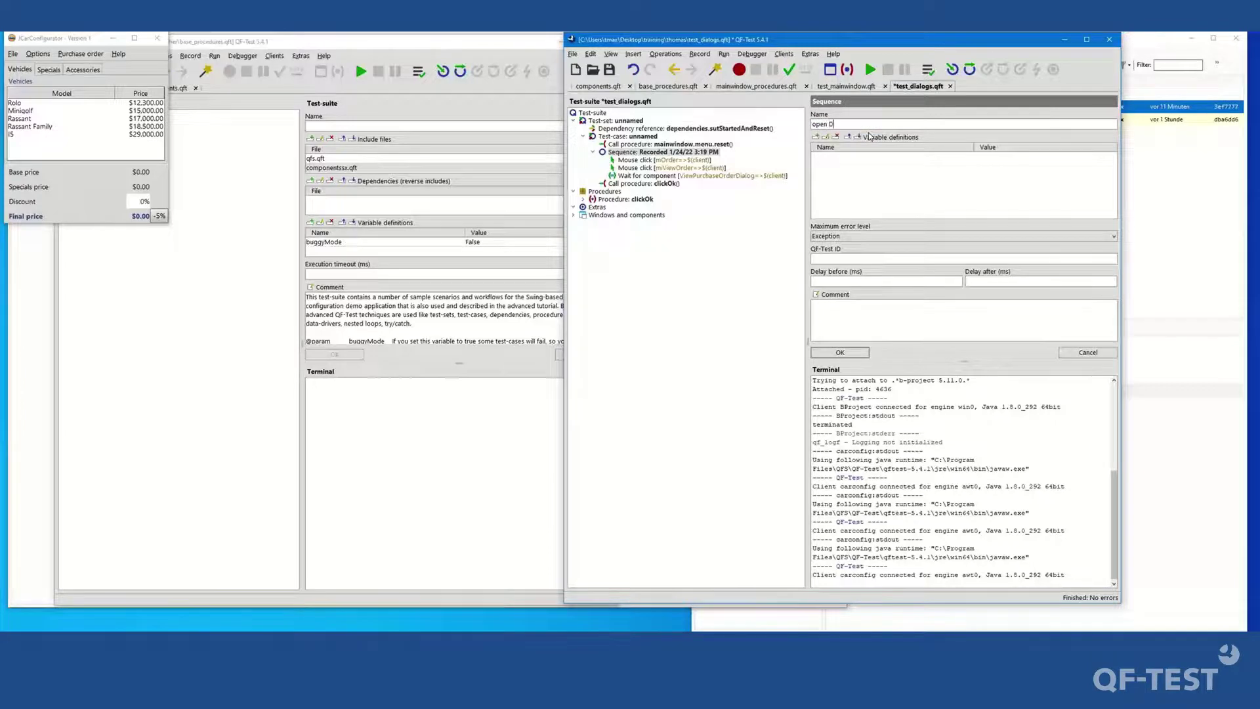
{"action": "key", "text": "BackSpace"}
{"action": "type", "text": "Menu -> Stats dialog"}
{"action": "key", "text": "Return"}
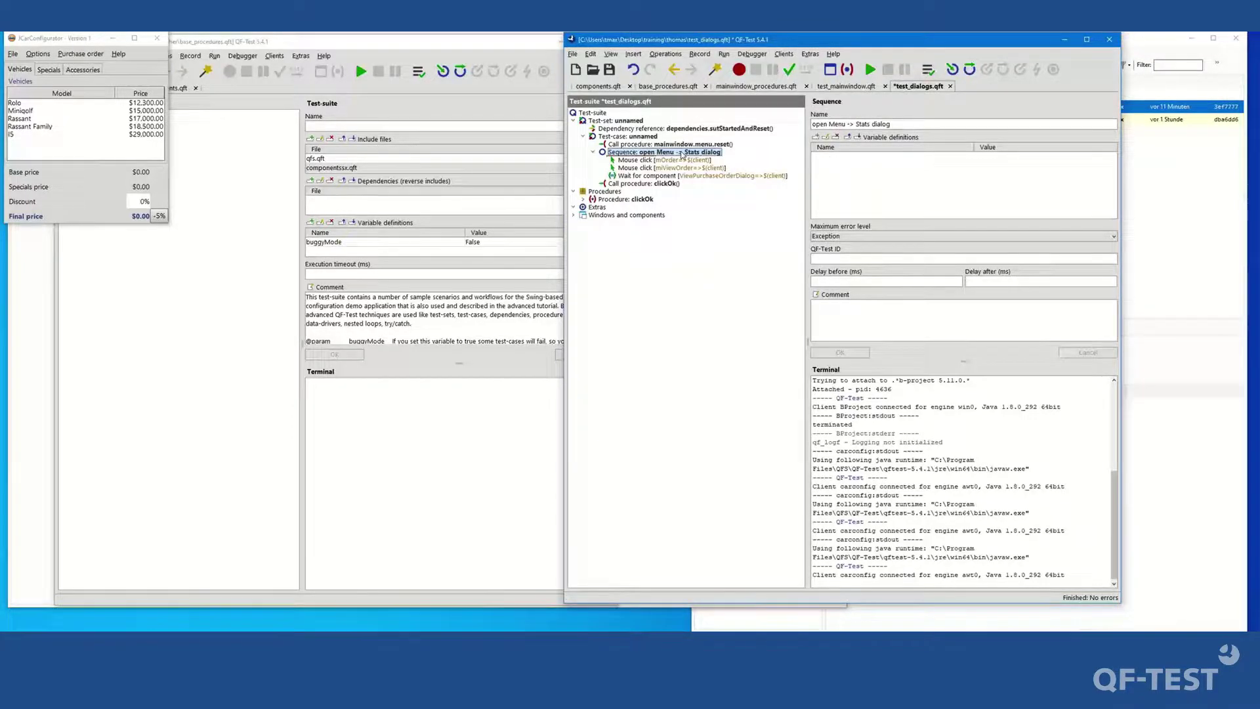
{"action": "left_click", "coordinate": [655, 184]}
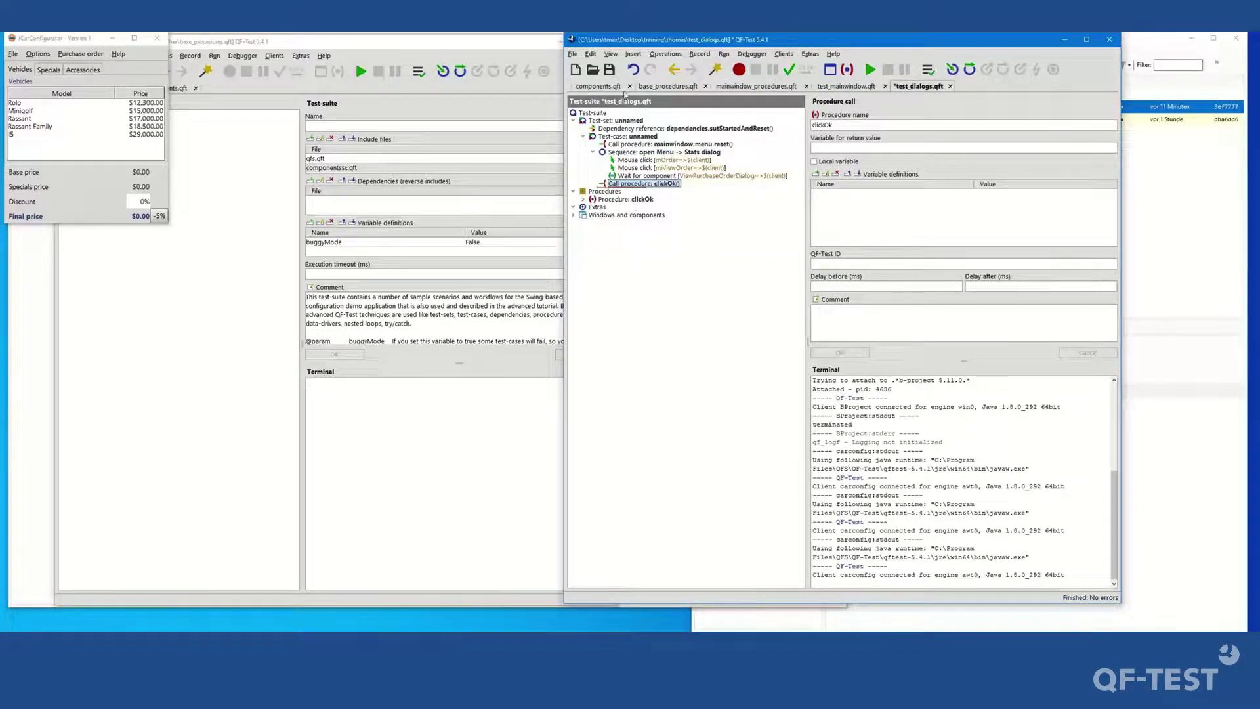
{"action": "left_click", "coordinate": [609, 69]}
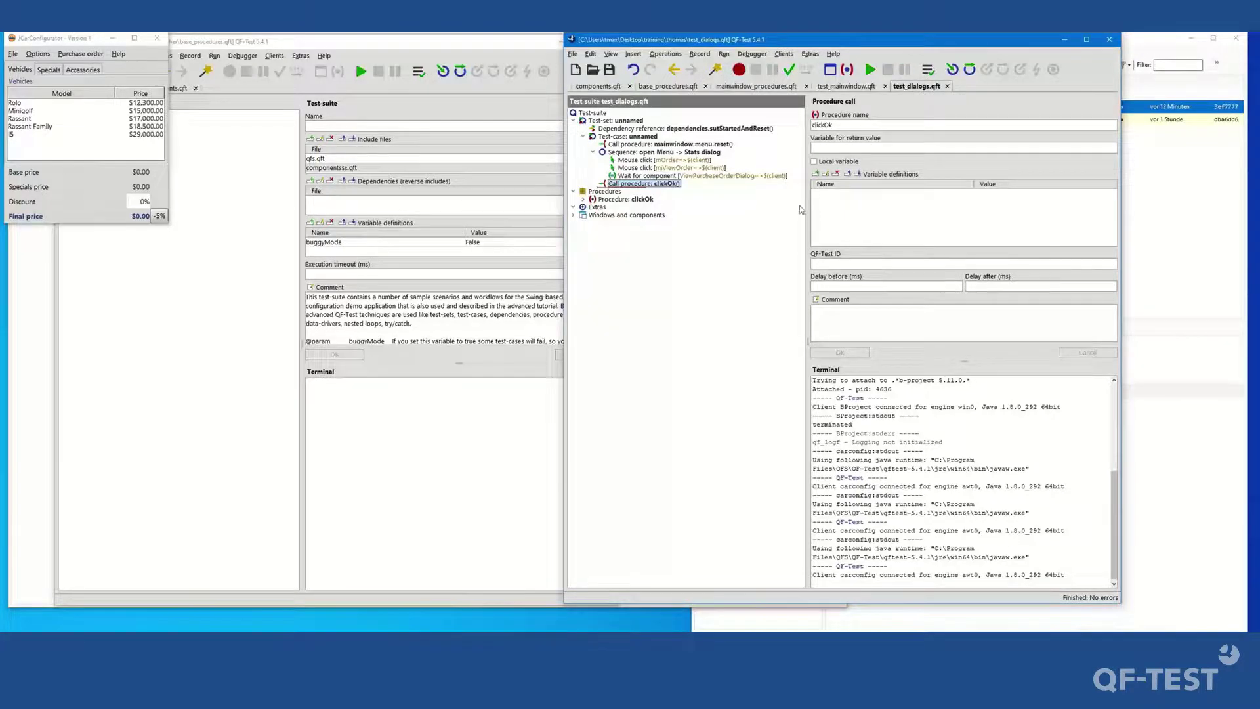
Move the clickOk procedure from test_dialogs.qft into the mainwindow package of mainwindow_procedures.qft, updating all references to it.
{"action": "left_click", "coordinate": [627, 200]}
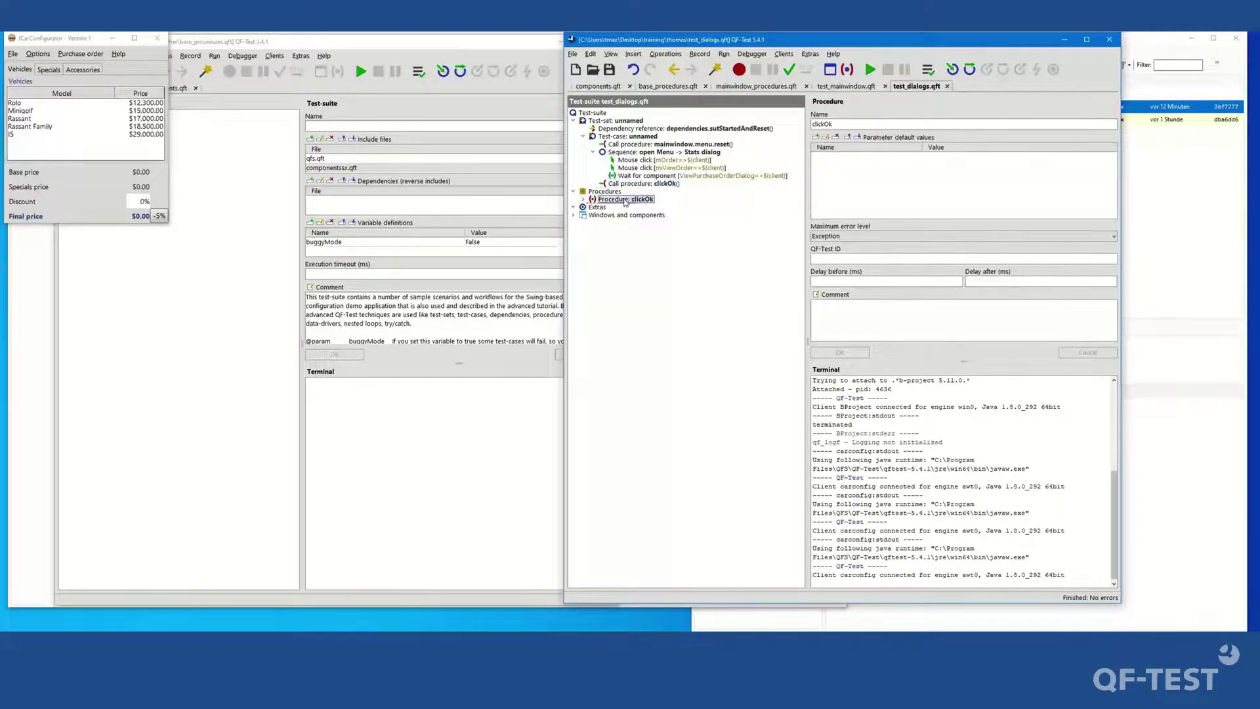
{"action": "right_click", "coordinate": [626, 200]}
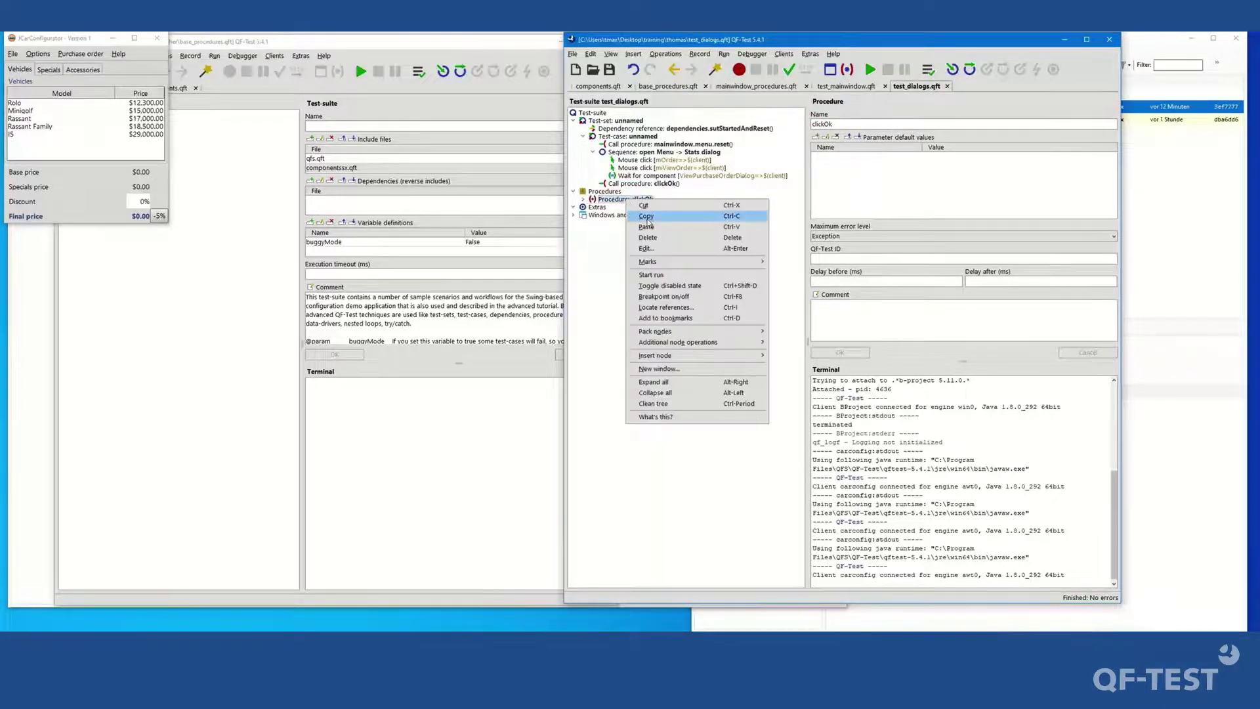
{"action": "left_click", "coordinate": [644, 206]}
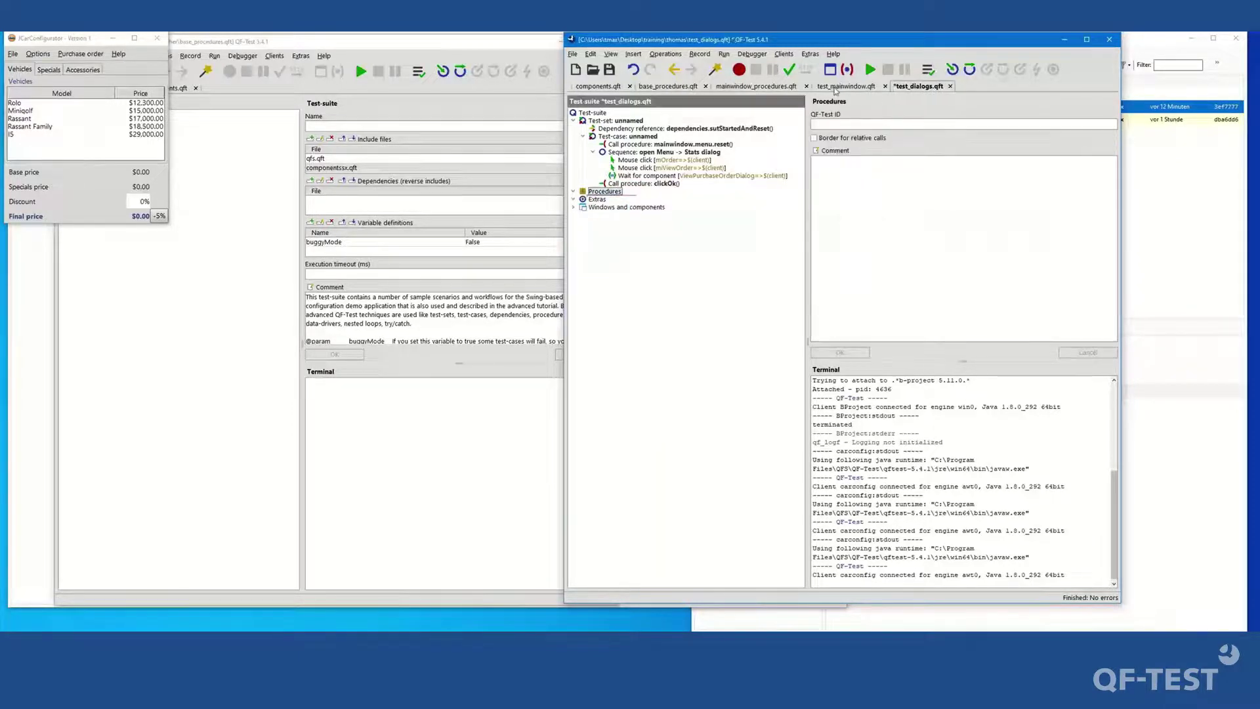
{"action": "left_click", "coordinate": [742, 86]}
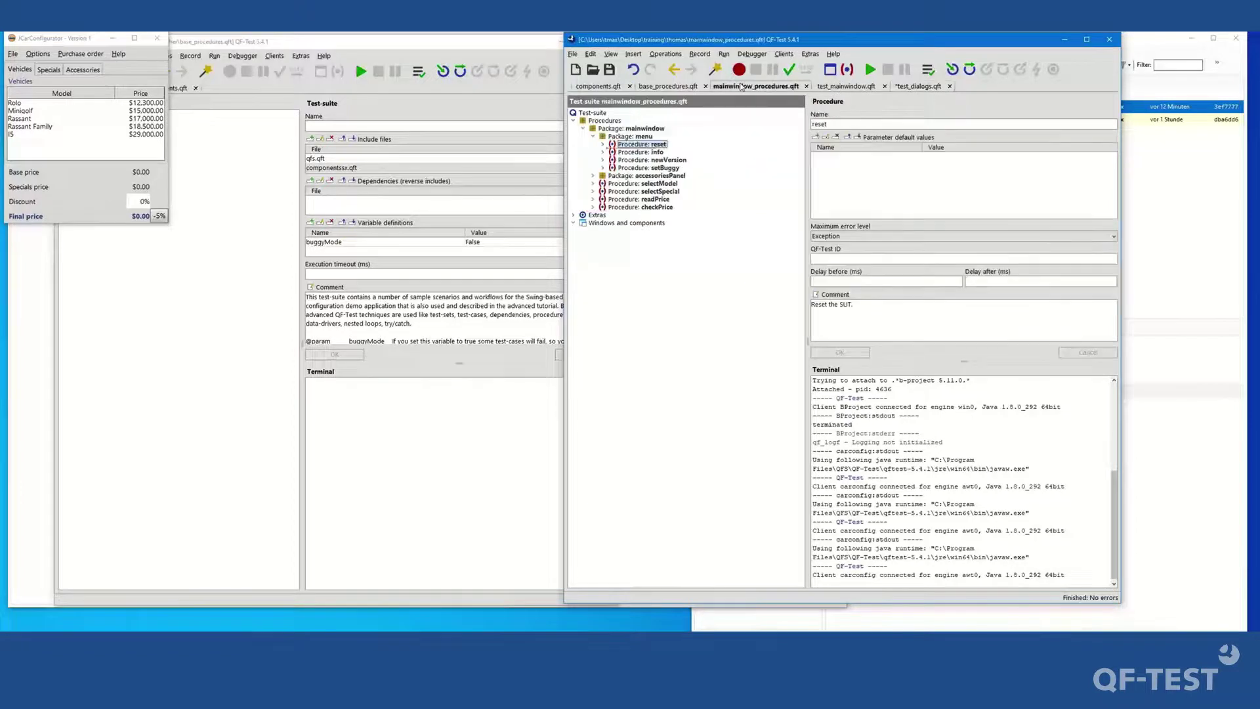
{"action": "right_click", "coordinate": [625, 128]}
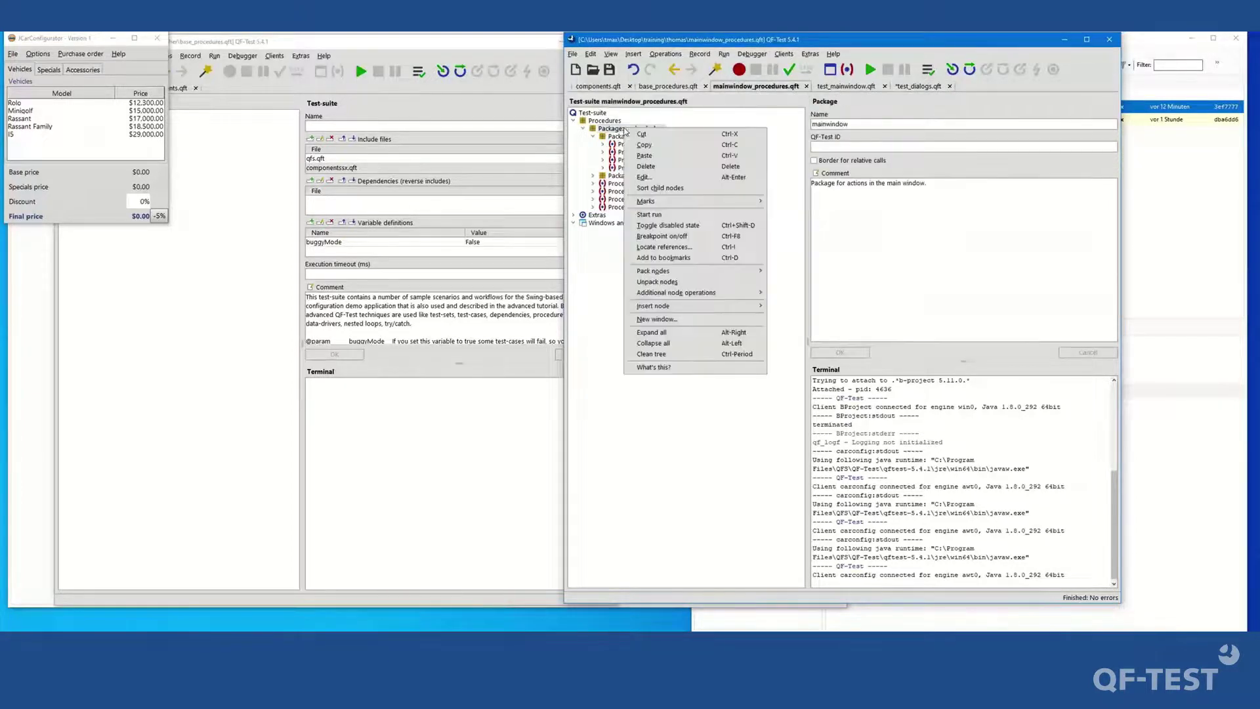
{"action": "left_click", "coordinate": [656, 155]}
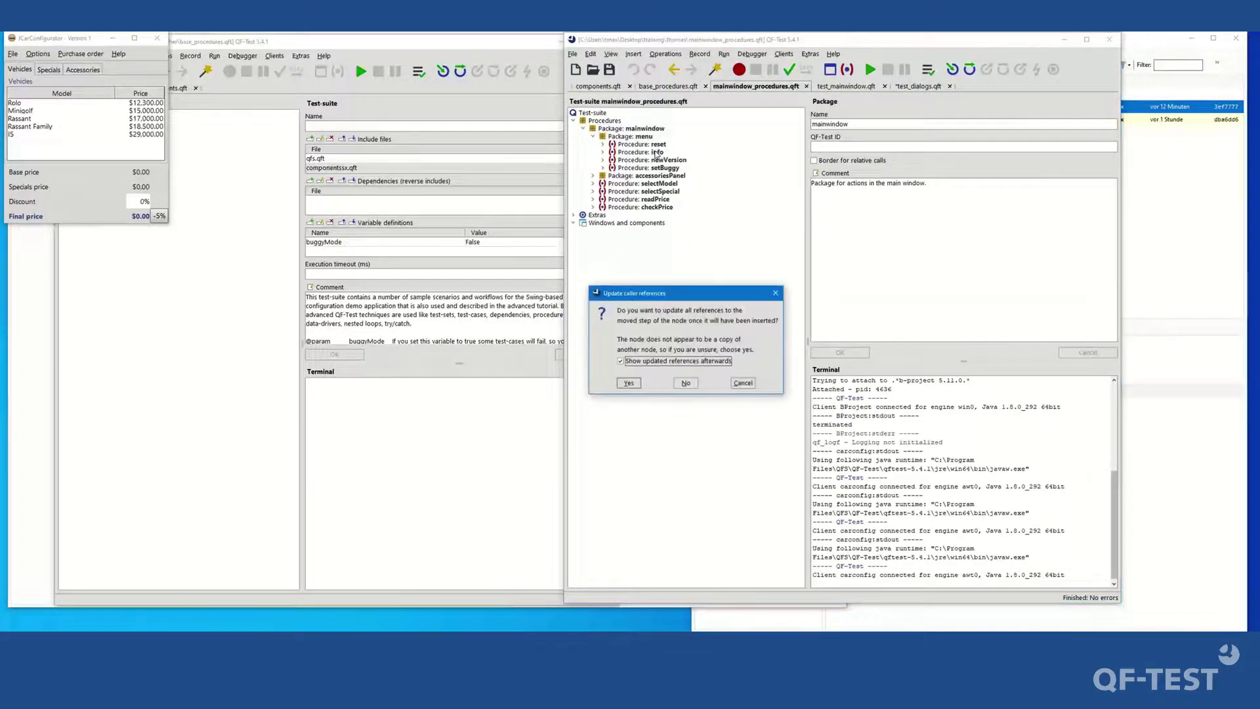
{"action": "left_click", "coordinate": [629, 384]}
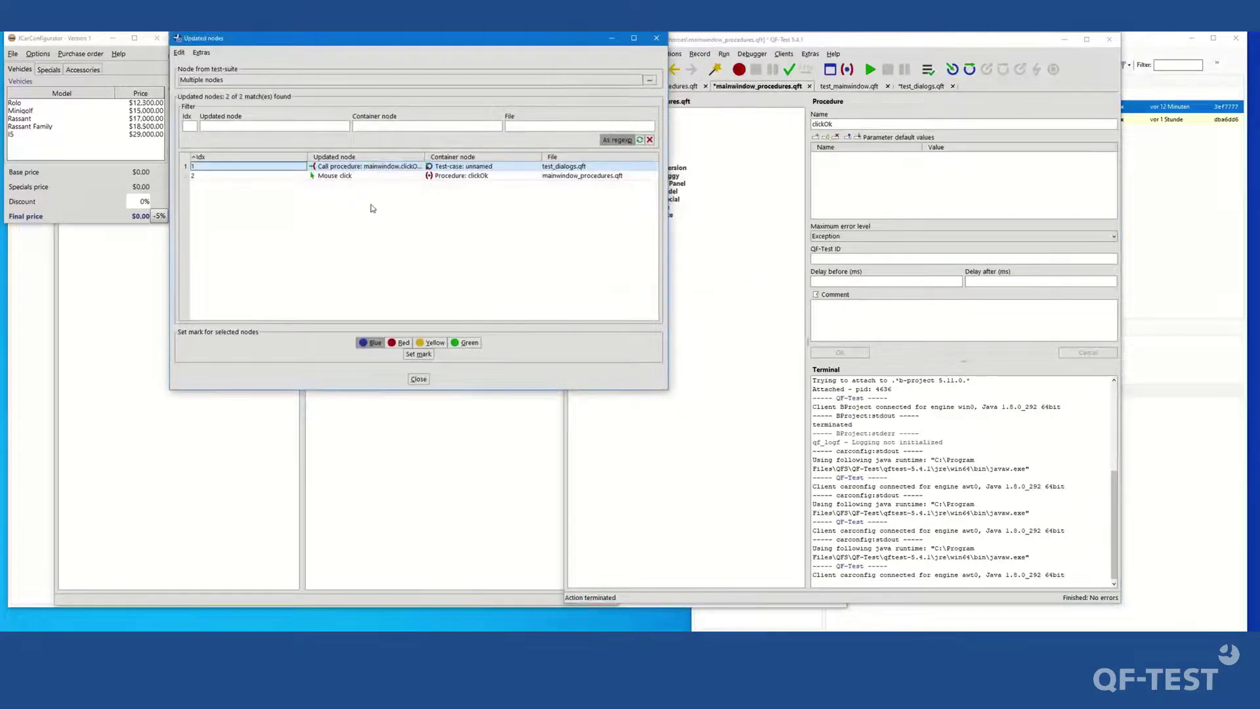
{"action": "left_click", "coordinate": [428, 379]}
Delete the mainwindow.menu.reset call from the unnamed test case in test_dialogs.qft and run the test case.
{"action": "left_click", "coordinate": [919, 86]}
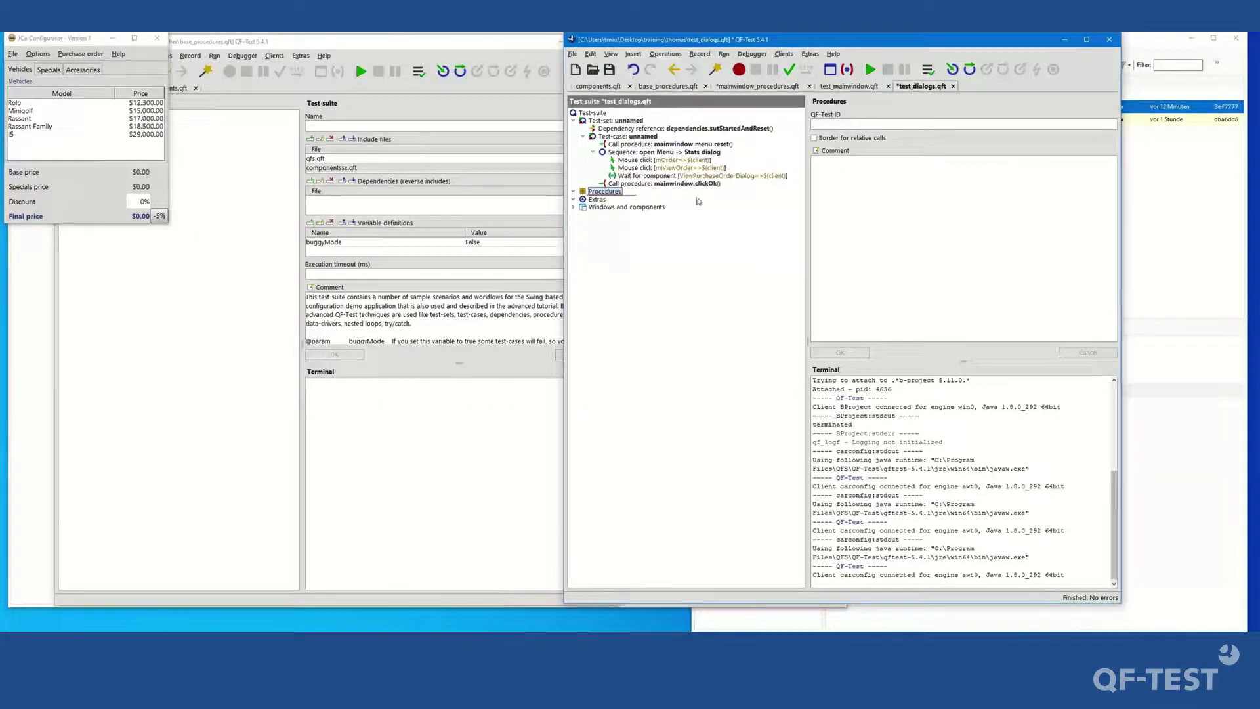
{"action": "left_click", "coordinate": [652, 184]}
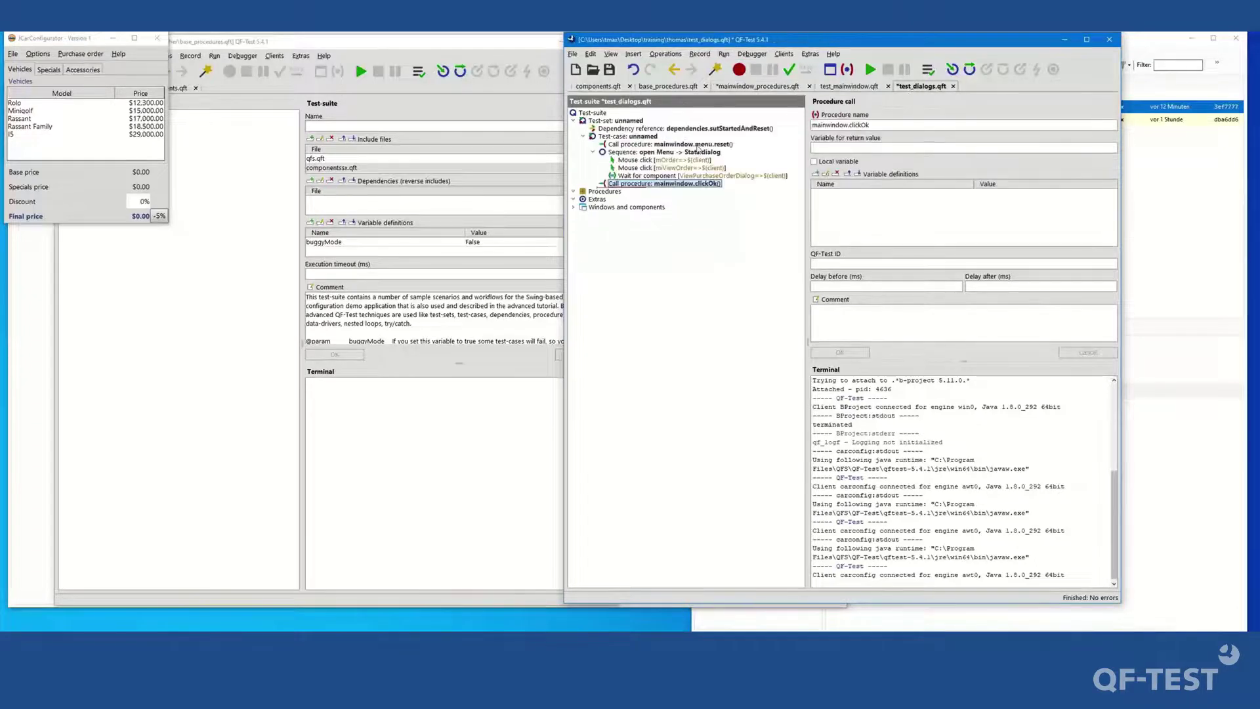
{"action": "double_click", "coordinate": [662, 153]}
{"action": "left_click", "coordinate": [657, 145]}
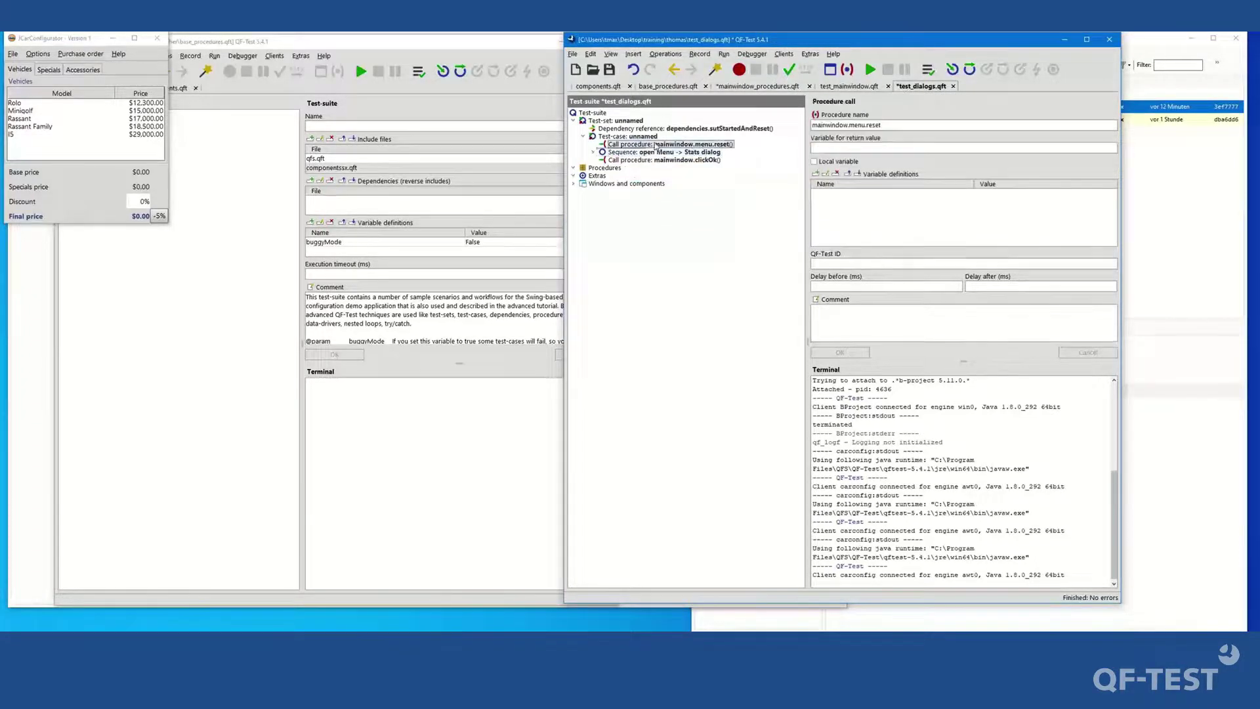
{"action": "key", "text": "Delete"}
{"action": "key", "text": "Return"}
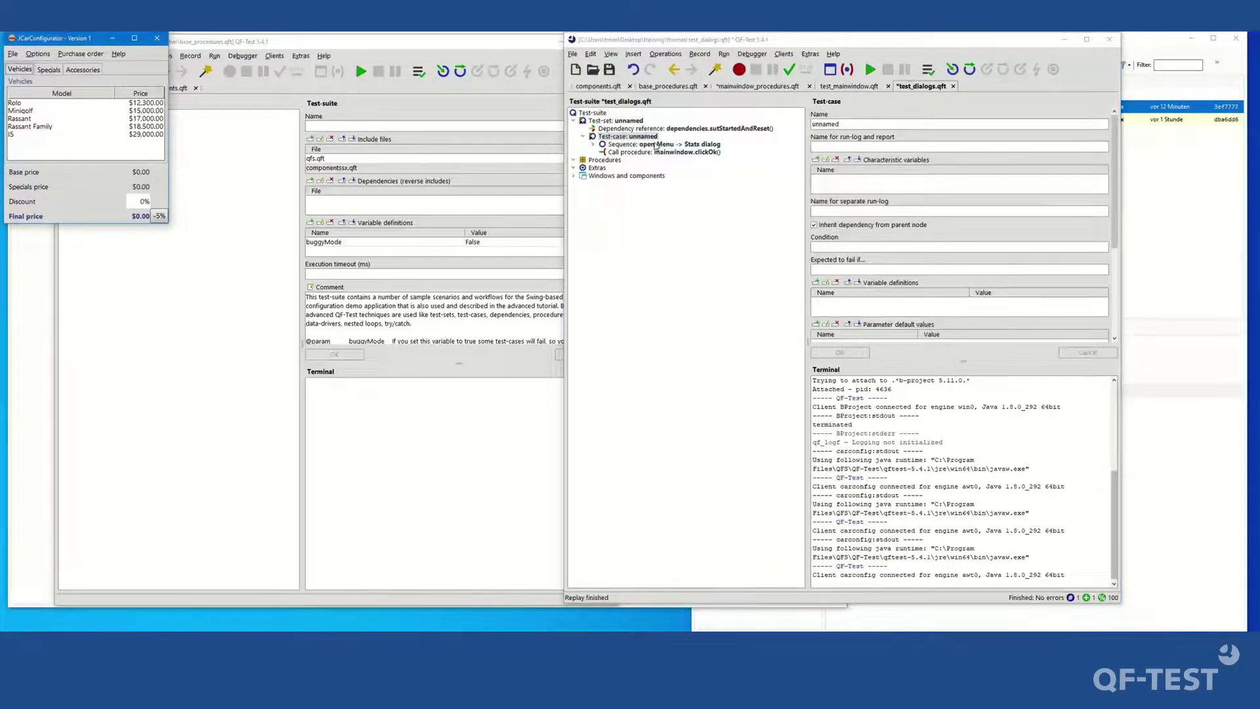
{"action": "left_click", "coordinate": [775, 96]}
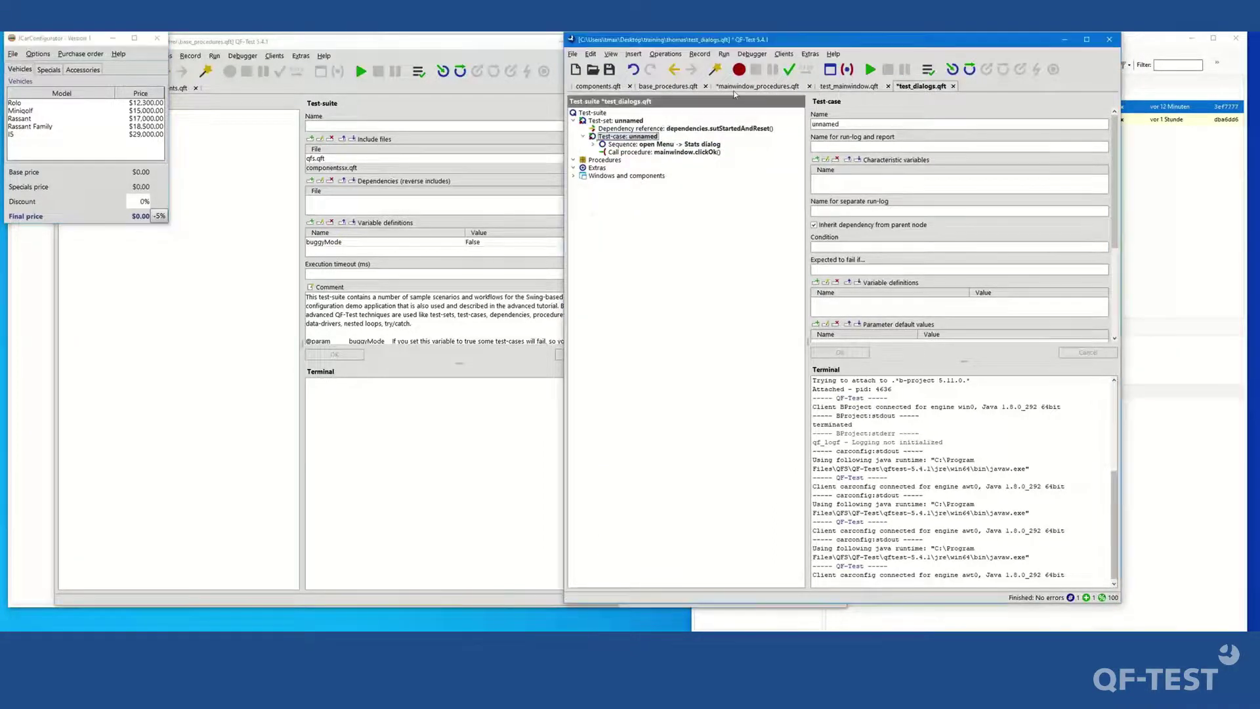
Save mainwindow_procedures.qft and select the mouse click event inside the clickOk procedure.
{"action": "left_click", "coordinate": [734, 92]}
{"action": "left_click", "coordinate": [609, 69]}
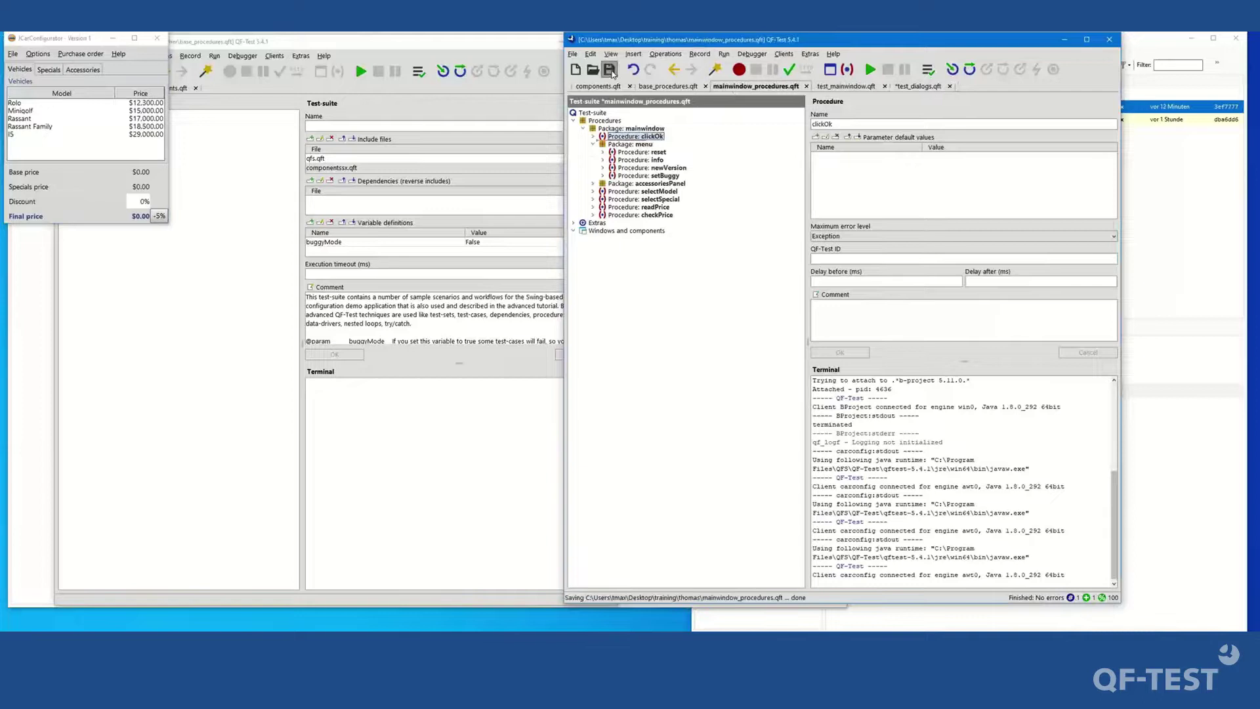
{"action": "left_click", "coordinate": [655, 144]}
{"action": "double_click", "coordinate": [652, 136]}
{"action": "left_click", "coordinate": [658, 146]}
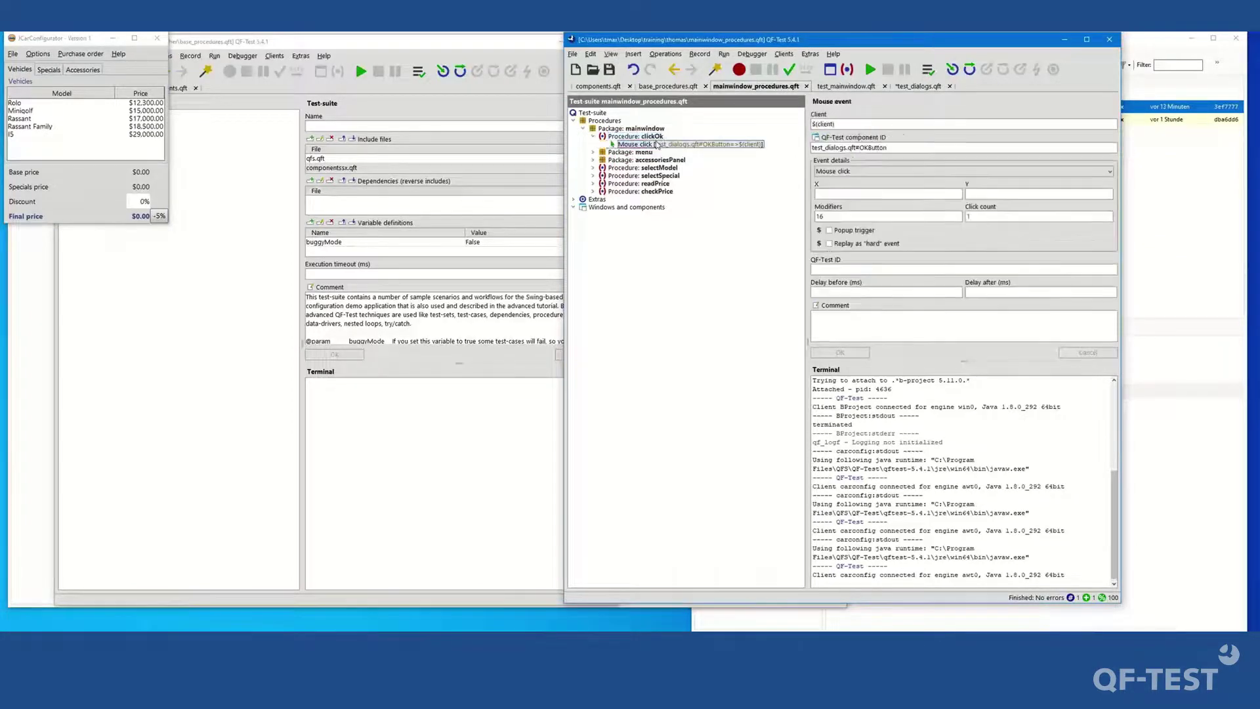
Locate the OKButton component referenced by the mouse click and save the test_dialogs.qft suite that contains it.
{"action": "key", "text": "ctrl+w"}
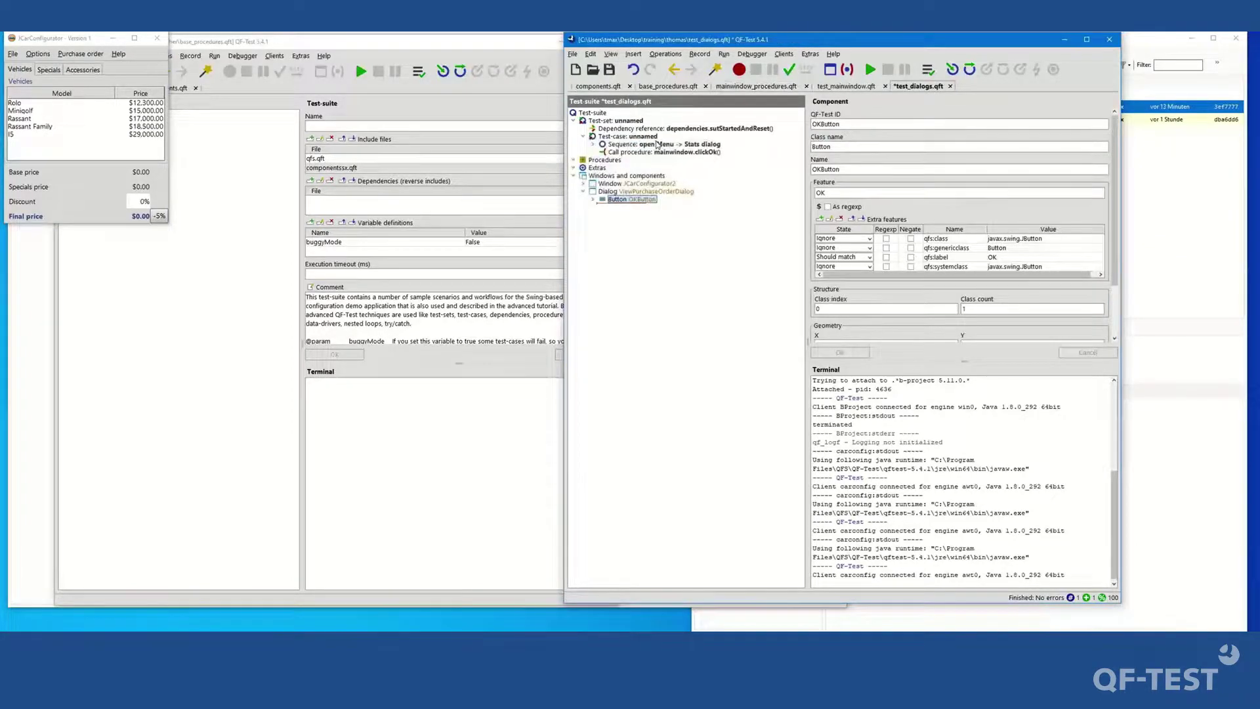
{"action": "left_click", "coordinate": [620, 184]}
{"action": "left_click", "coordinate": [634, 201]}
{"action": "left_click", "coordinate": [609, 69]}
Create a new test suite and save it in the thomas folder as new_tester.
{"action": "left_click", "coordinate": [576, 69]}
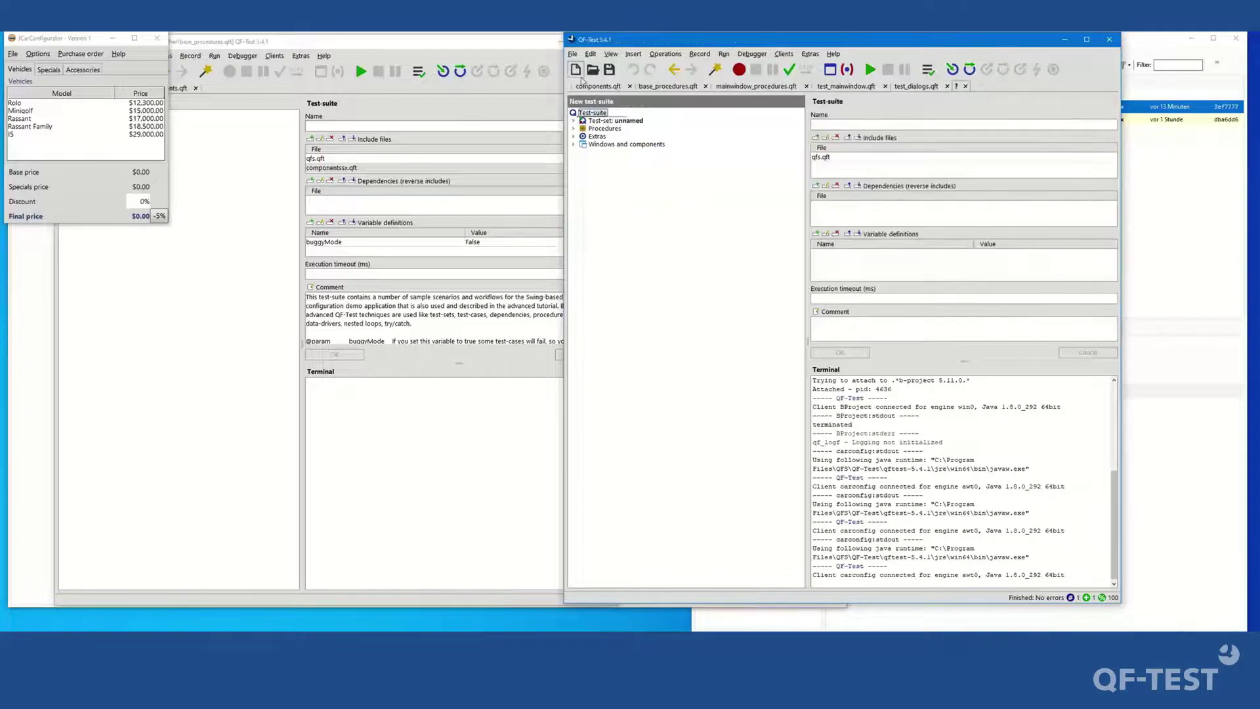
{"action": "left_click", "coordinate": [572, 54]}
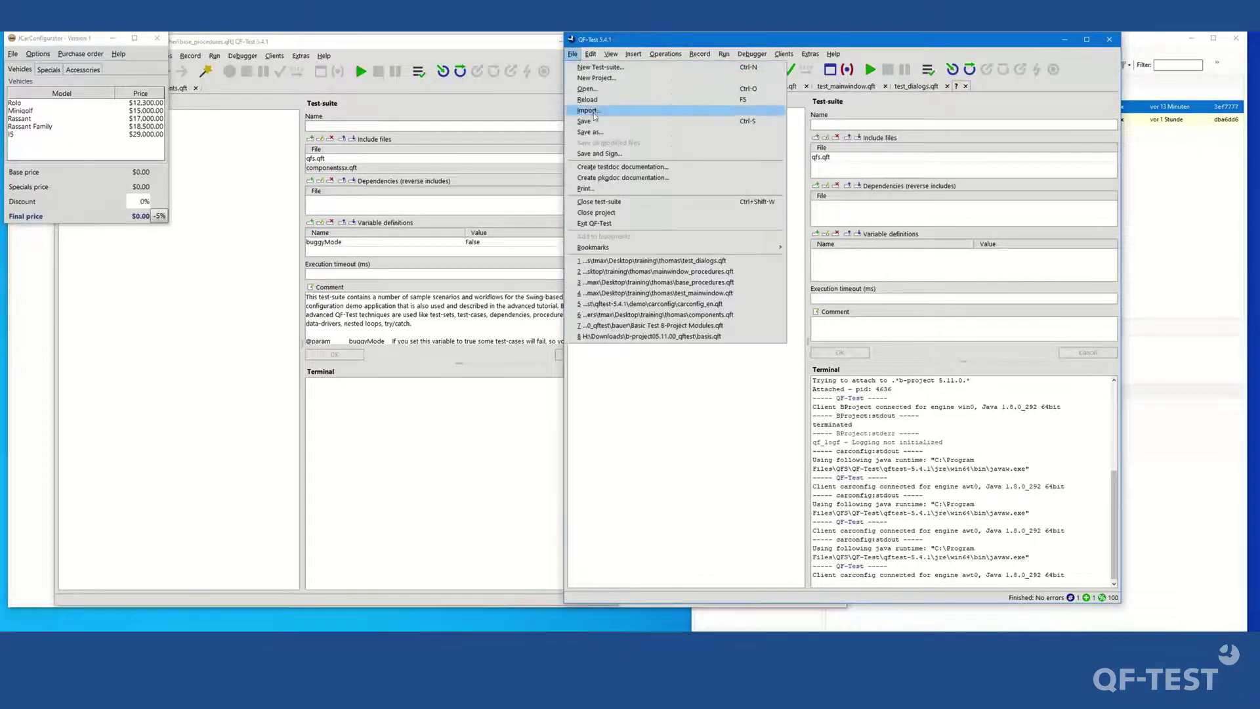
{"action": "left_click", "coordinate": [596, 132]}
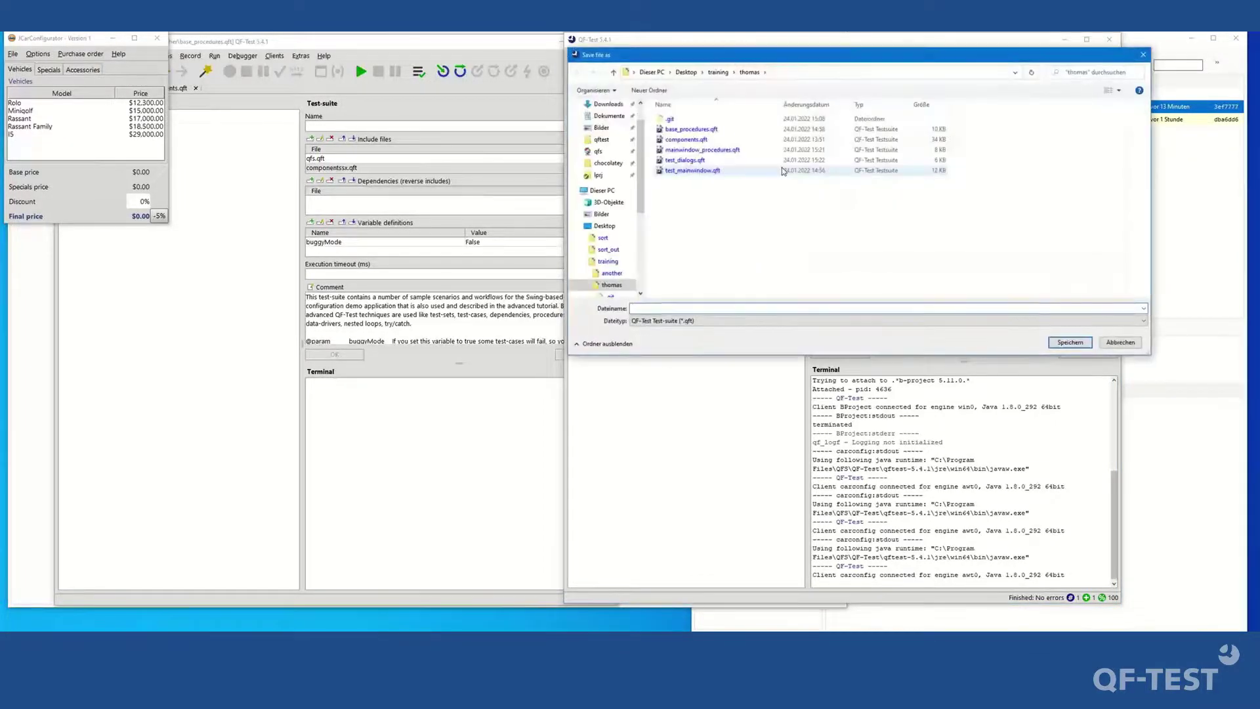
{"action": "type", "text": "new_tester"}
{"action": "key", "text": "Return"}
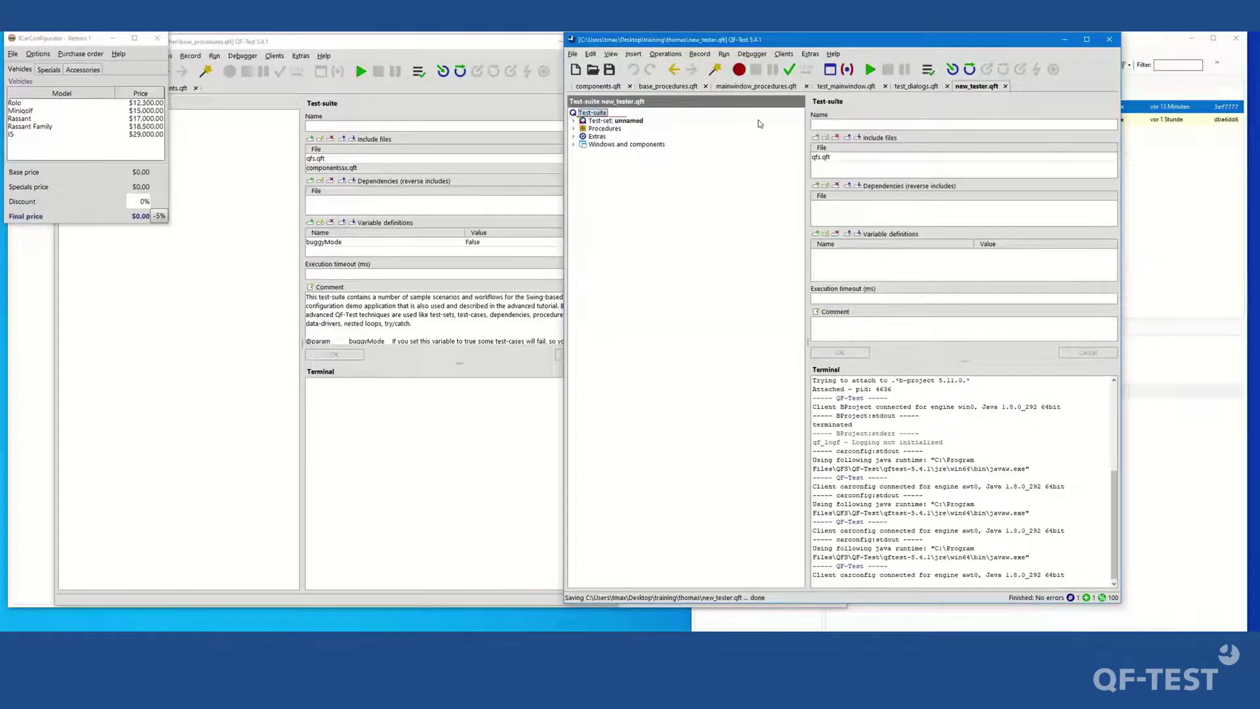
Add mainwindow_procedures.qft to the include files of new_tester.qft, declining to update the references.
{"action": "left_click", "coordinate": [816, 137]}
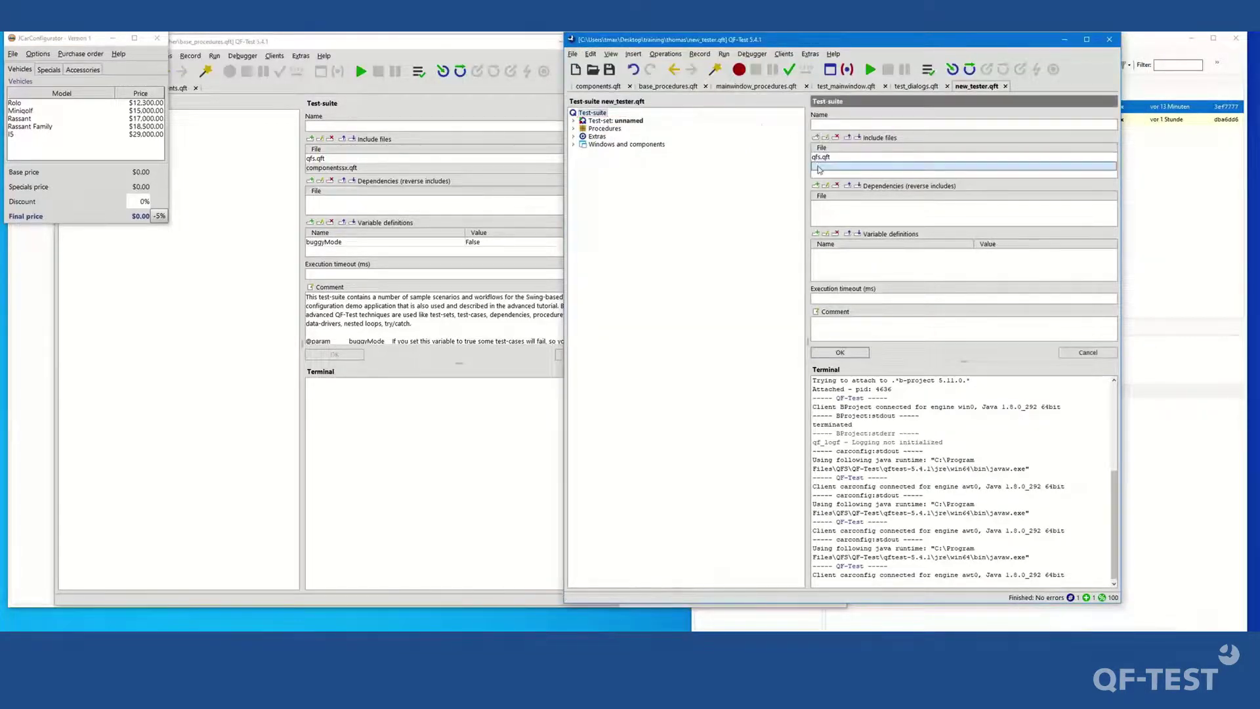
{"action": "left_click", "coordinate": [825, 137]}
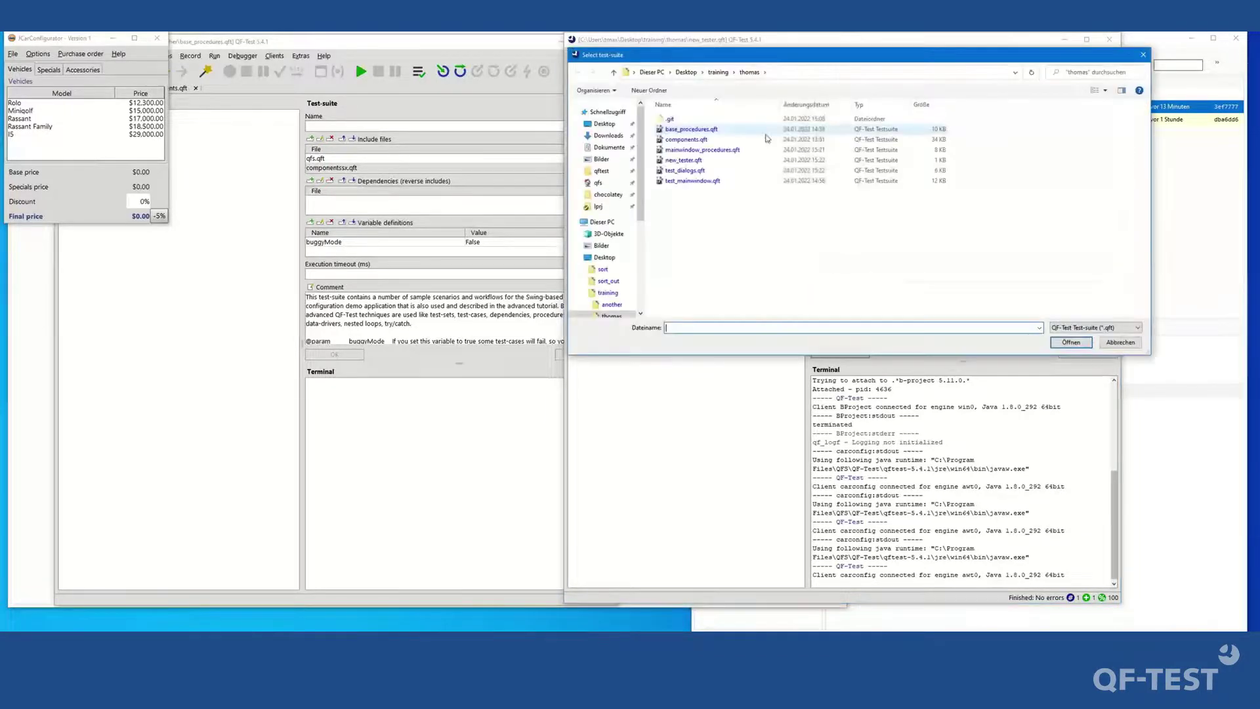
{"action": "double_click", "coordinate": [697, 149]}
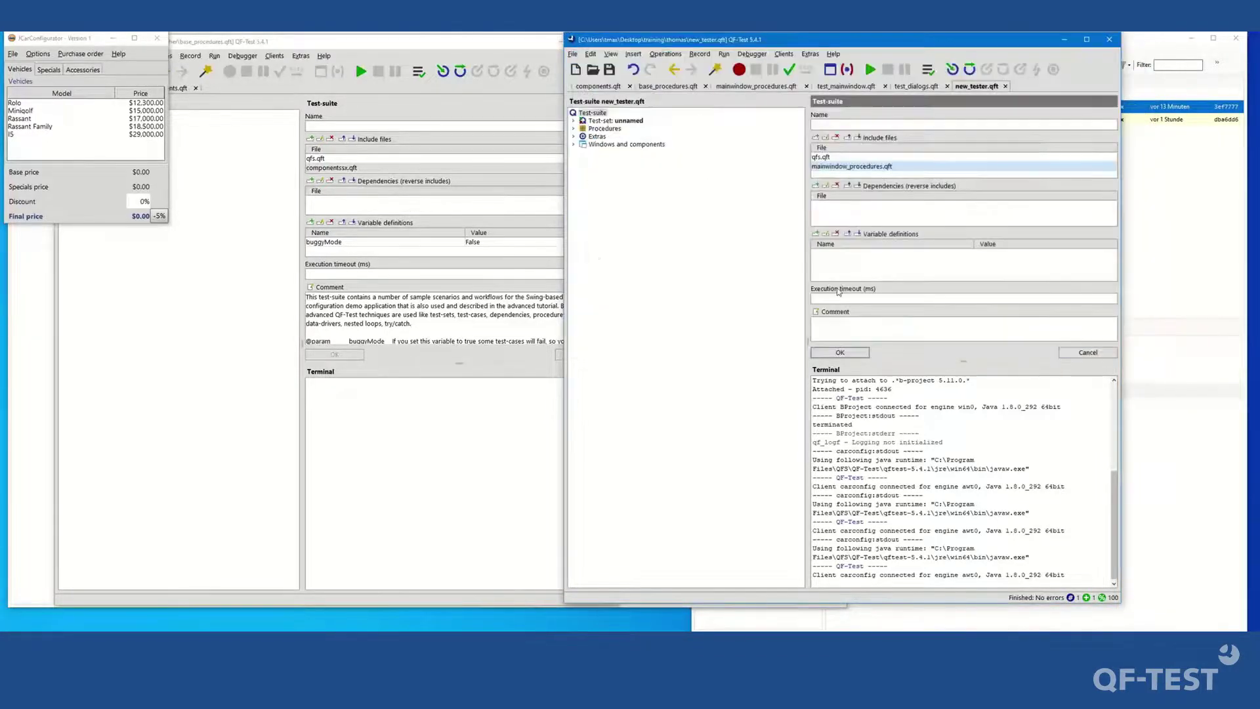
{"action": "left_click", "coordinate": [841, 352]}
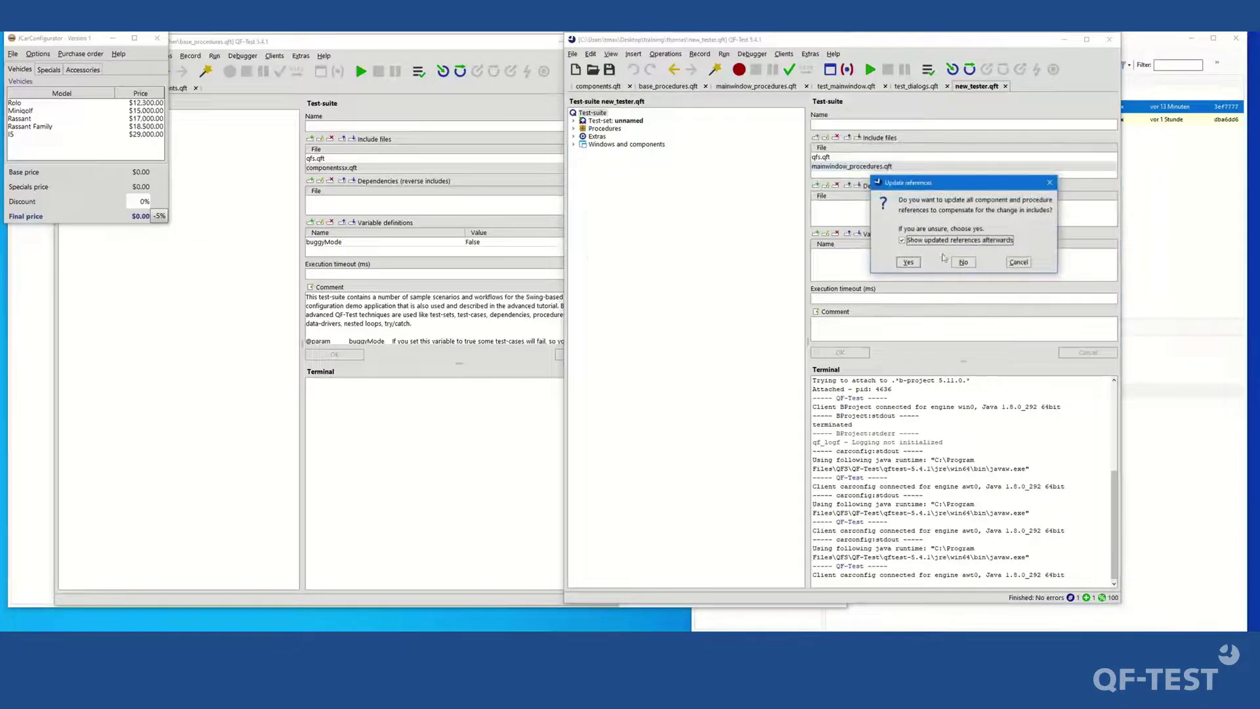
{"action": "left_click", "coordinate": [967, 266]}
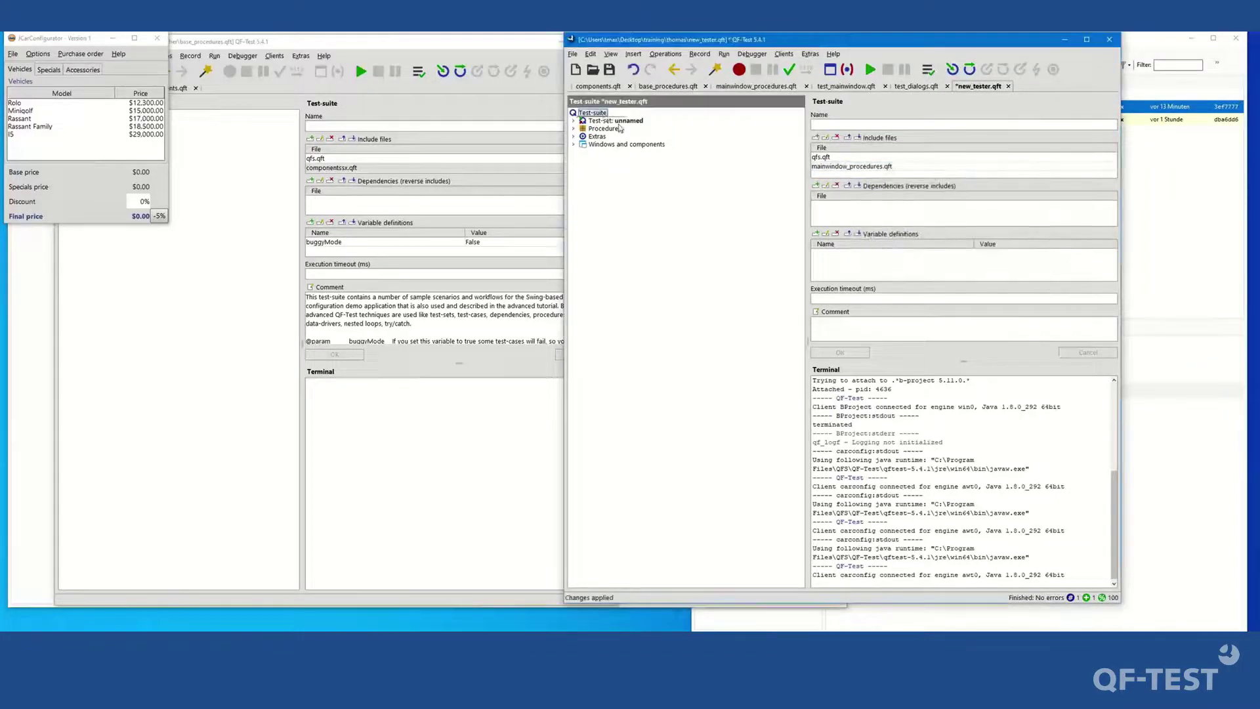
Insert a call to the mainwindow.clickOk procedure from mainwindow_procedures.qft into the unnamed test case of new_tester.qft.
{"action": "left_click", "coordinate": [619, 128]}
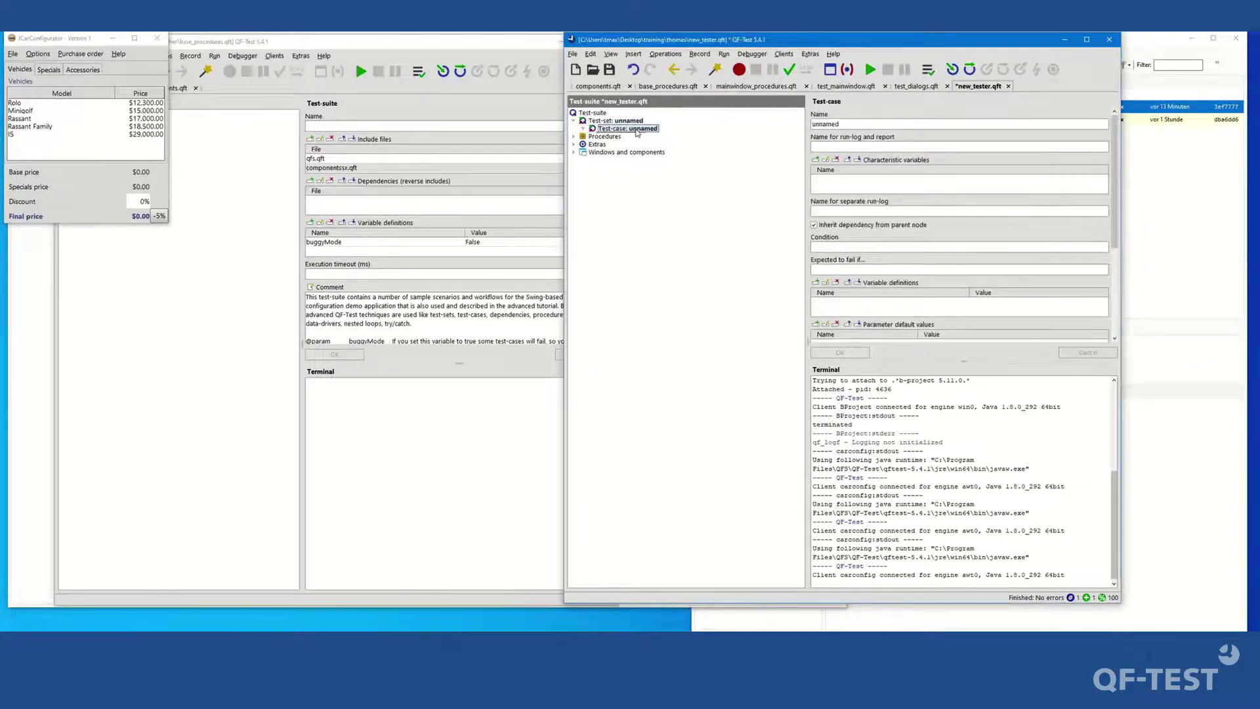
{"action": "right_click", "coordinate": [636, 133]}
{"action": "mouse_move", "coordinate": [677, 296]}
{"action": "mouse_move", "coordinate": [820, 307]}
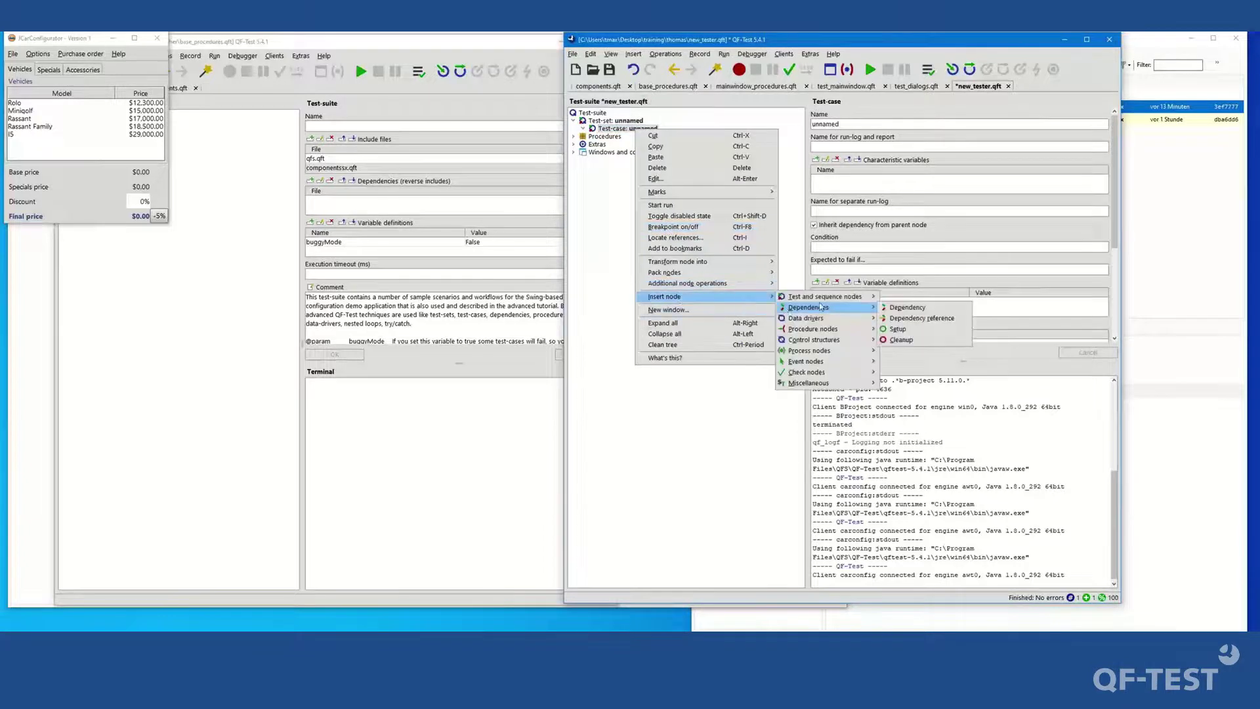
{"action": "mouse_move", "coordinate": [814, 329]}
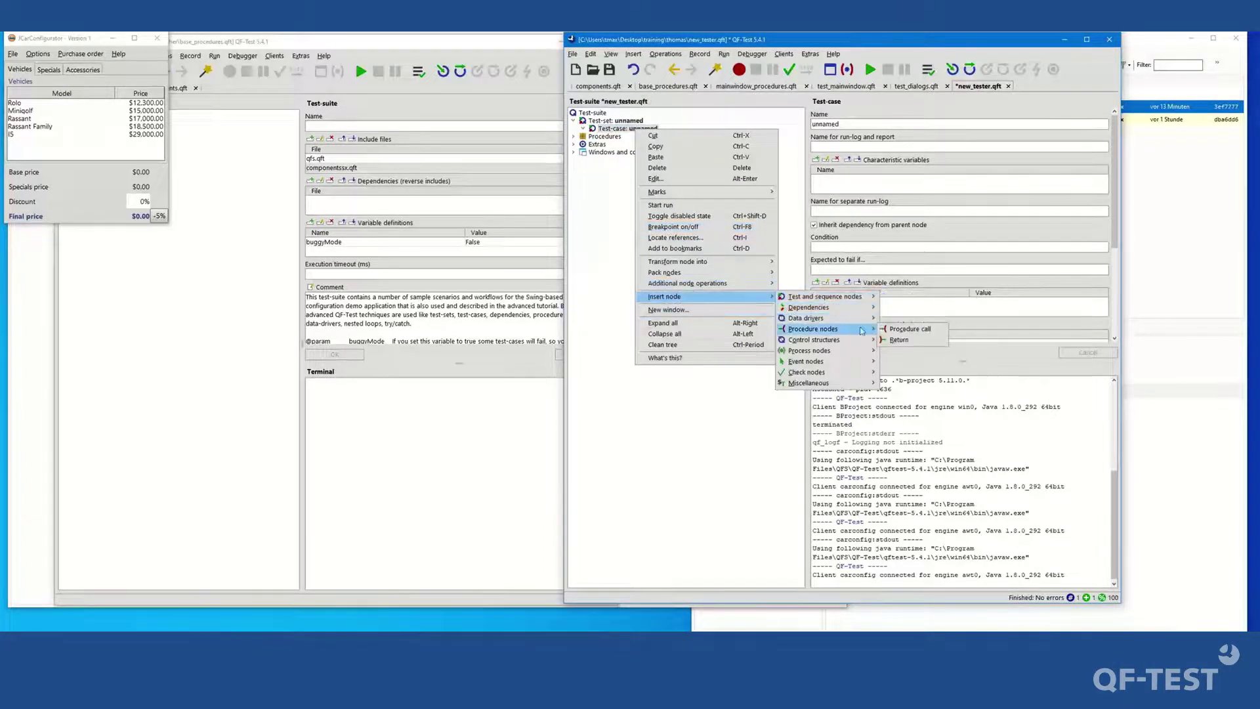
{"action": "left_click", "coordinate": [903, 329]}
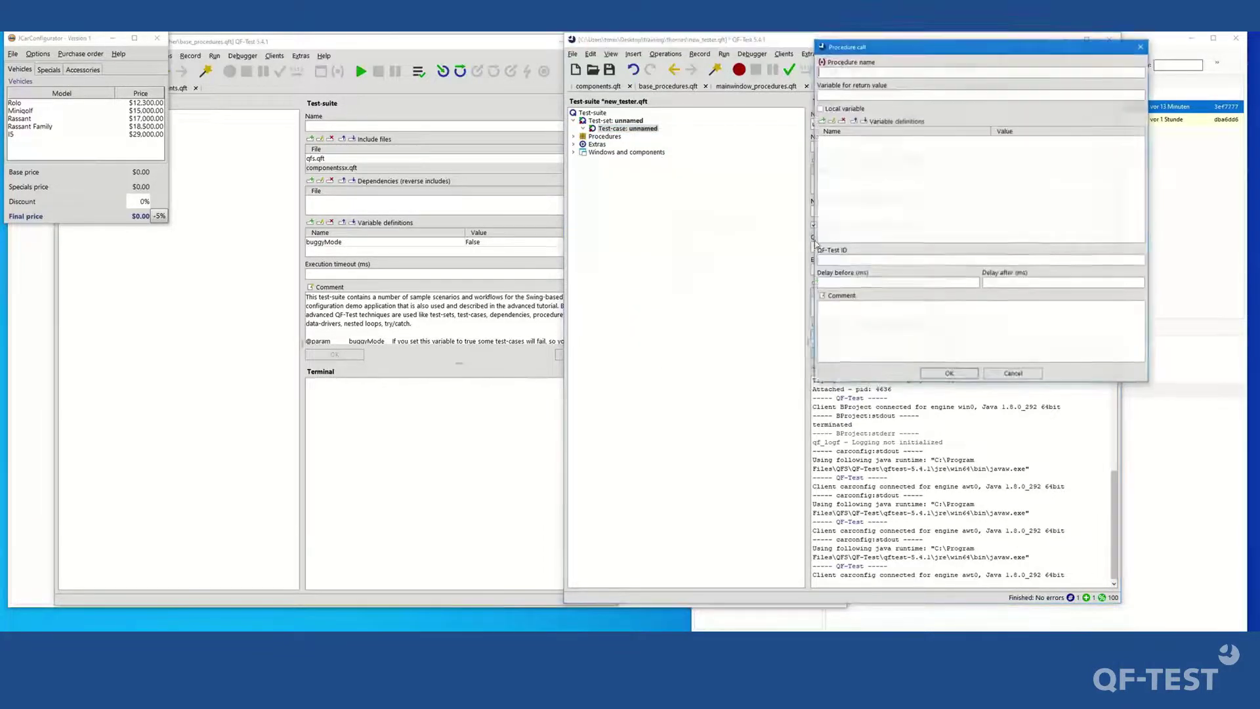
{"action": "left_click", "coordinate": [822, 61]}
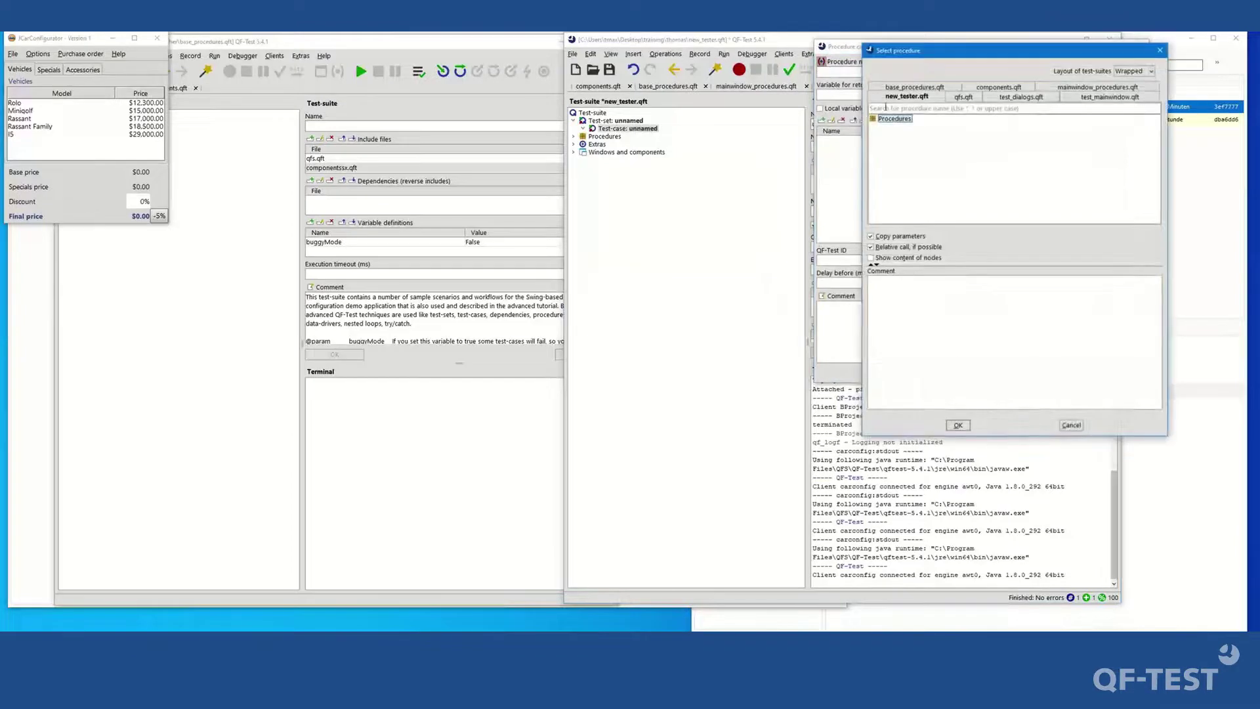
{"action": "left_click", "coordinate": [1092, 88]}
{"action": "double_click", "coordinate": [940, 127]}
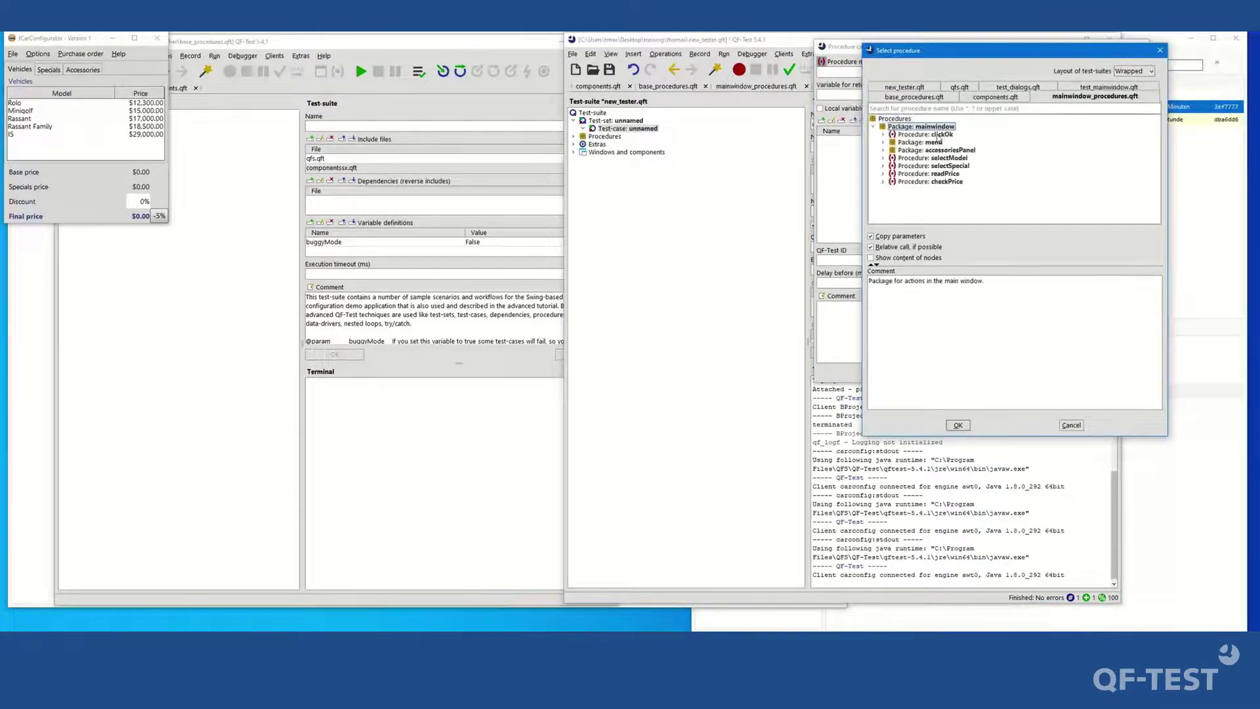
{"action": "double_click", "coordinate": [941, 134]}
{"action": "left_click", "coordinate": [943, 374]}
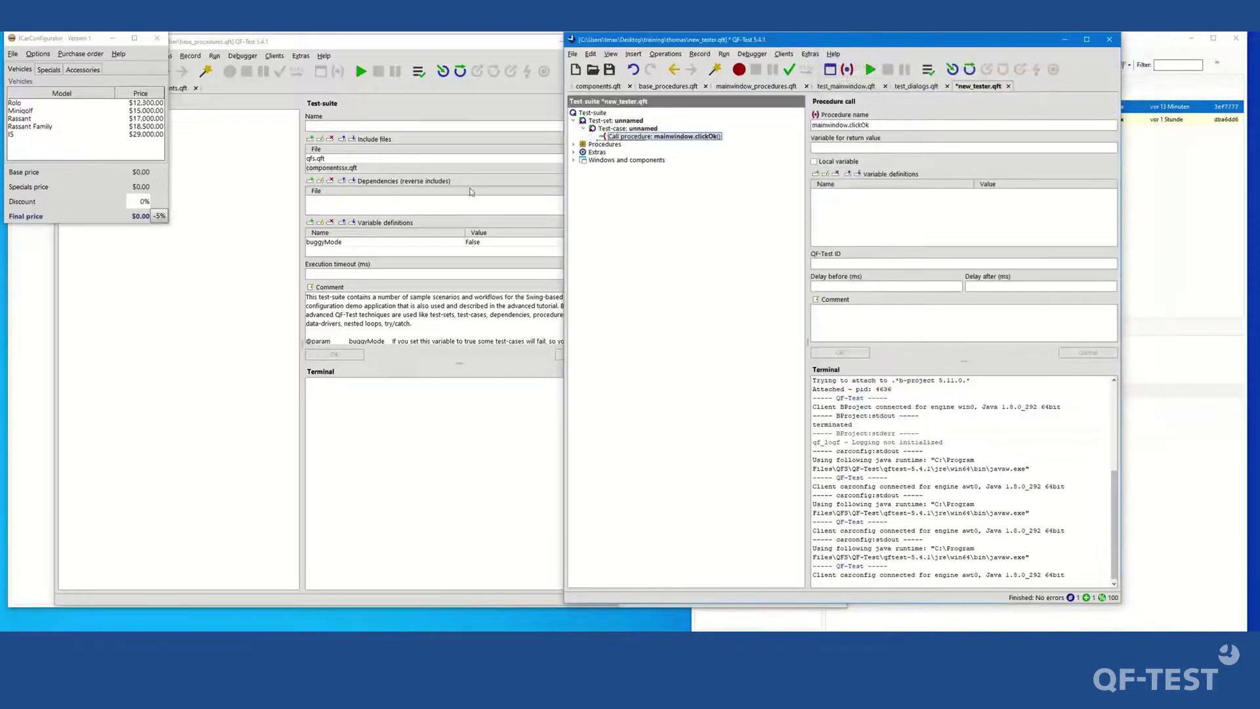
Open the Statistics dialog in JCarConfigurator and run the mainwindow.clickOk call from new_tester.qft against it.
{"action": "left_click", "coordinate": [80, 54]}
{"action": "left_click", "coordinate": [90, 96]}
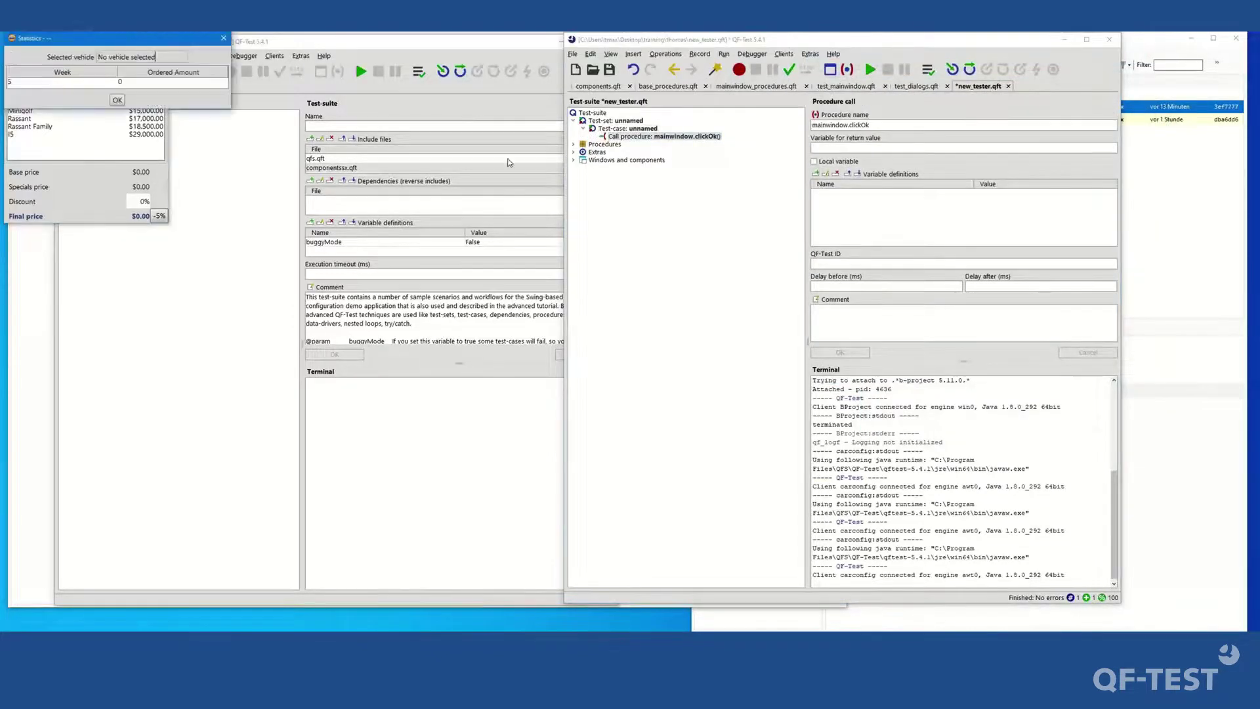
{"action": "left_click", "coordinate": [698, 169]}
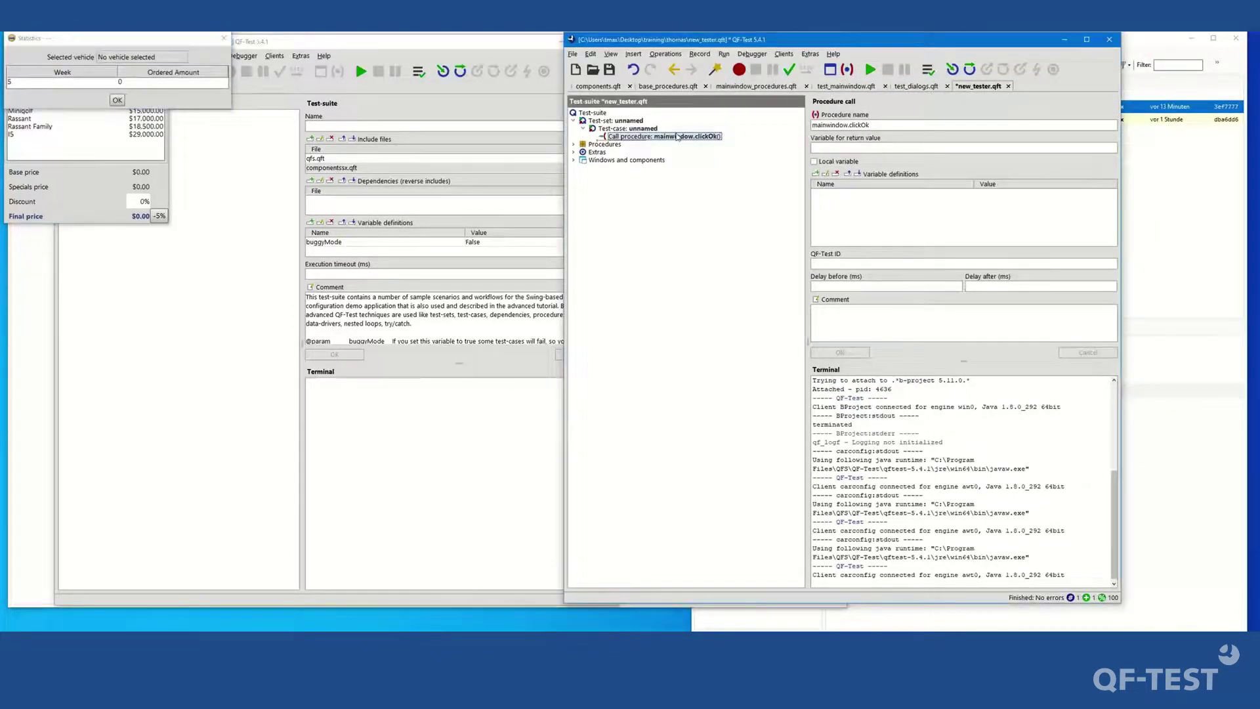
{"action": "left_click", "coordinate": [871, 69]}
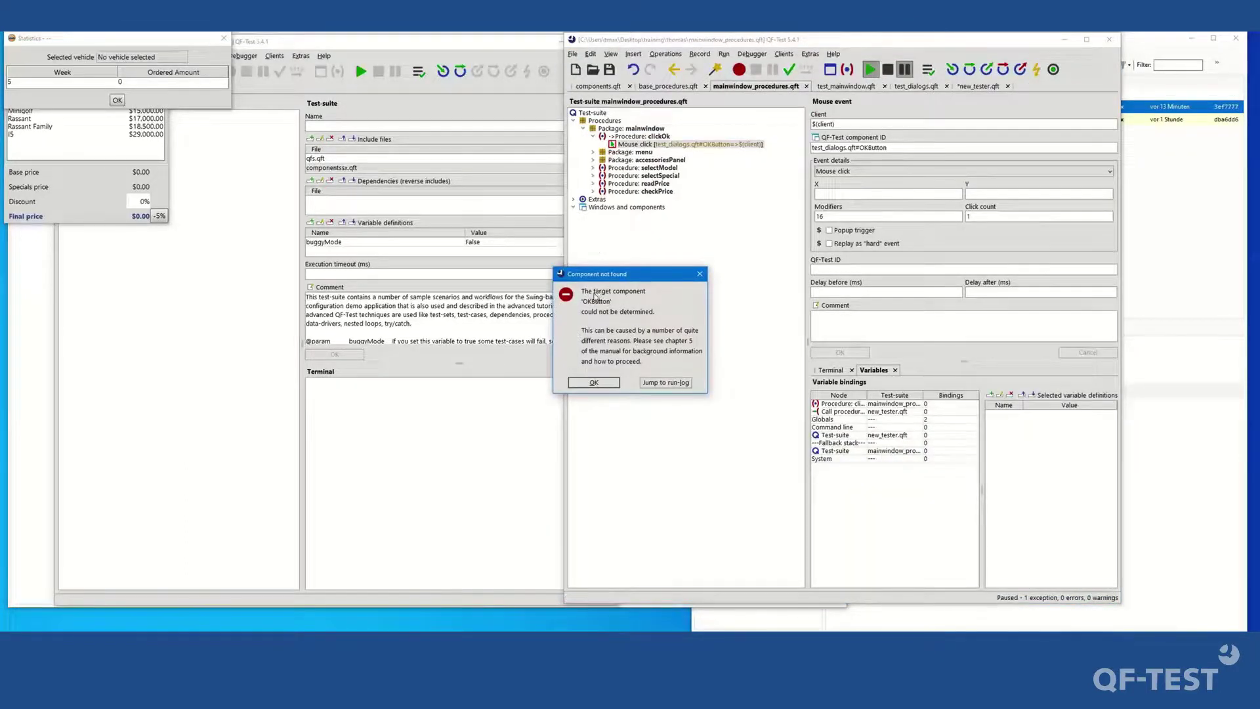
Dismiss the error, examine the components recorded in test_dialogs.qft and return to the new_tester.qft suite.
{"action": "left_click", "coordinate": [593, 382]}
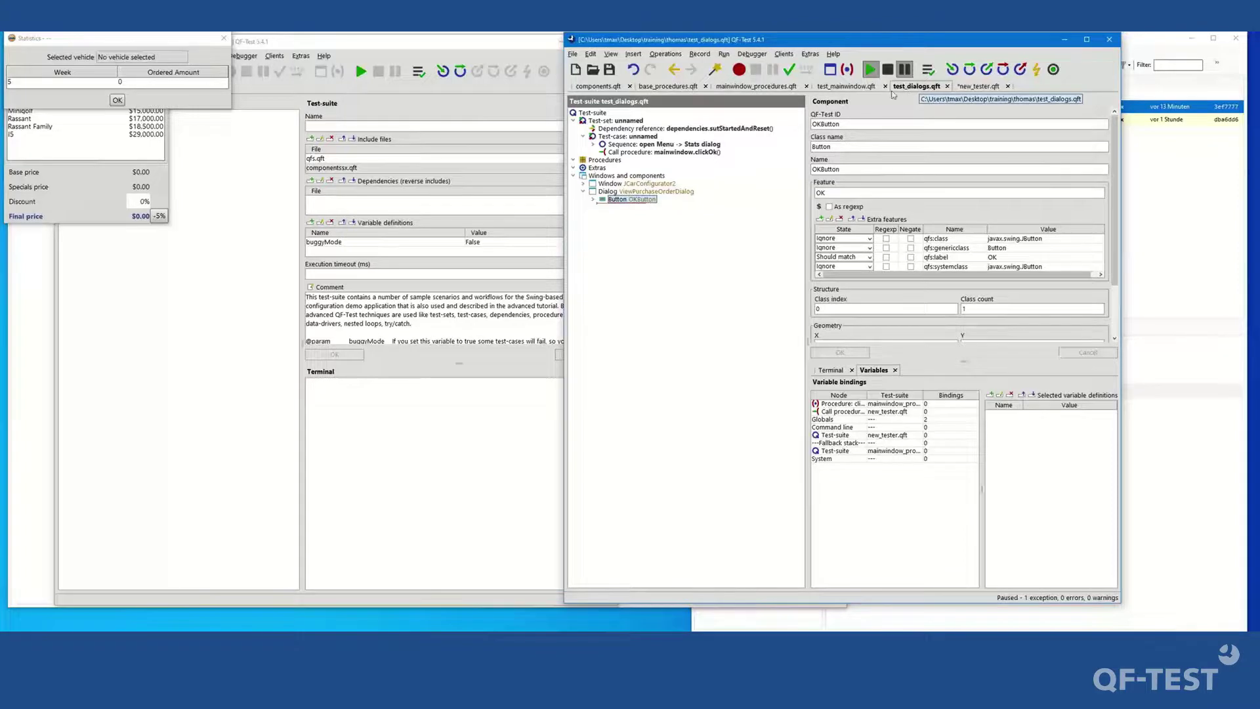
{"action": "left_click", "coordinate": [630, 184]}
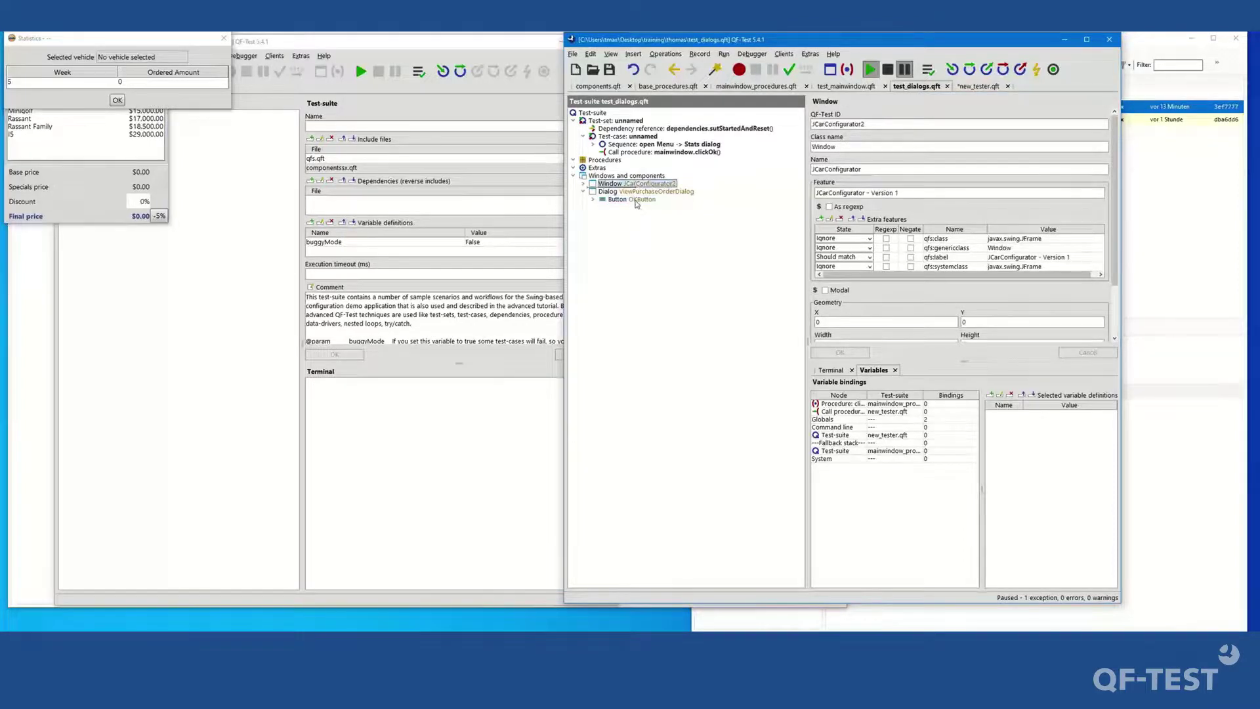
{"action": "left_click", "coordinate": [980, 92]}
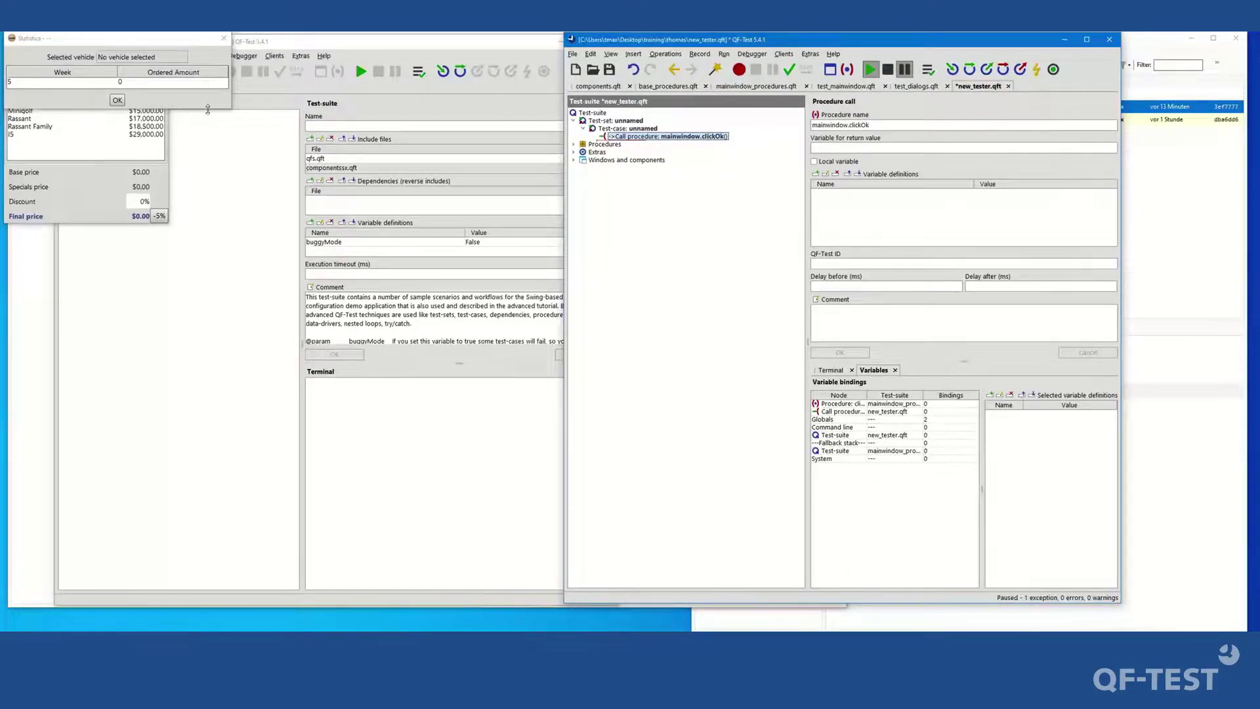
Close the Statistics dialog and undo the procedure call insertion and include file change in new_tester.qft.
{"action": "left_click", "coordinate": [117, 100]}
{"action": "left_click", "coordinate": [611, 76]}
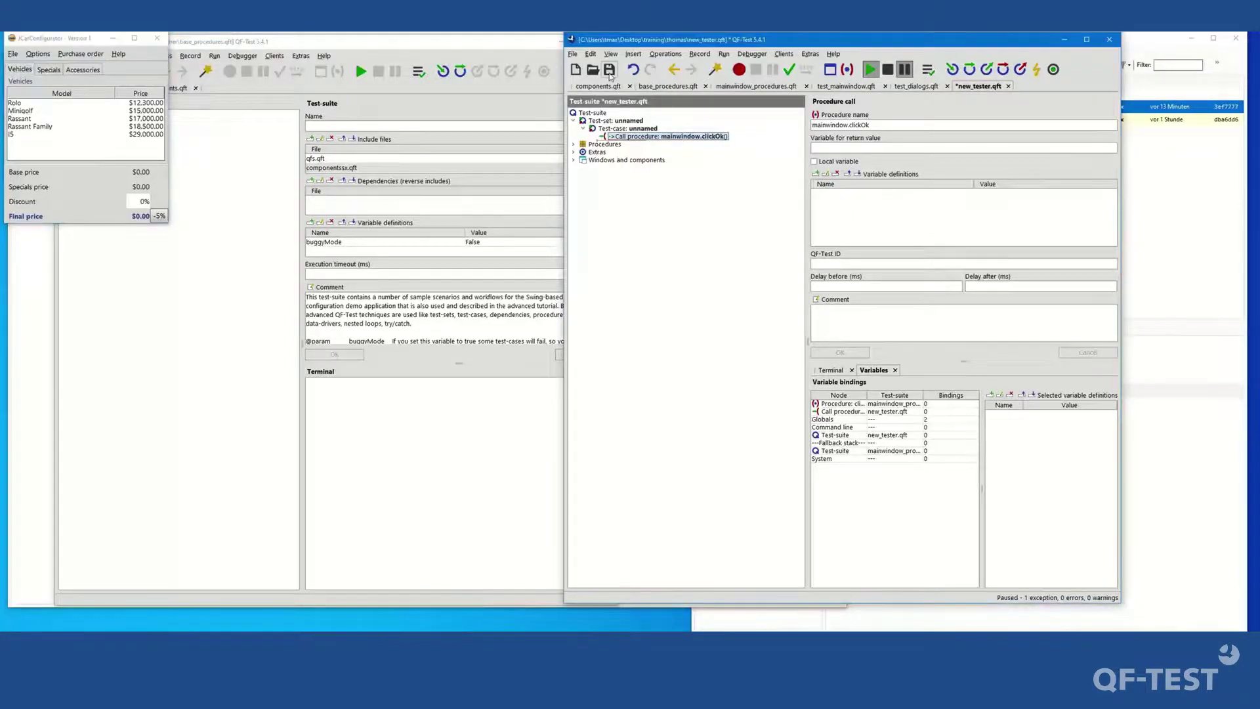
{"action": "left_click", "coordinate": [634, 69]}
{"action": "left_click", "coordinate": [633, 70]}
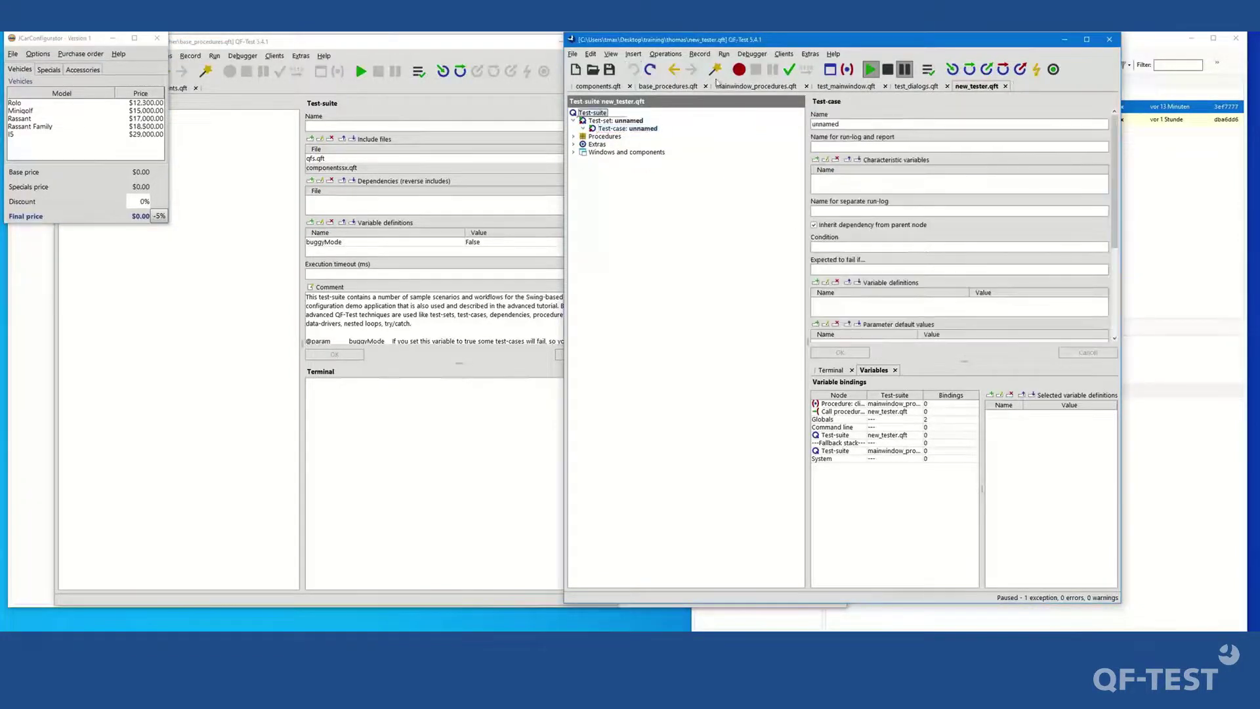
Undo the deletion of the mainwindow.menu.reset call and, in all affected suites, the move of clickOk out of test_dialogs.qft.
{"action": "left_click", "coordinate": [914, 87]}
{"action": "left_click", "coordinate": [640, 71]}
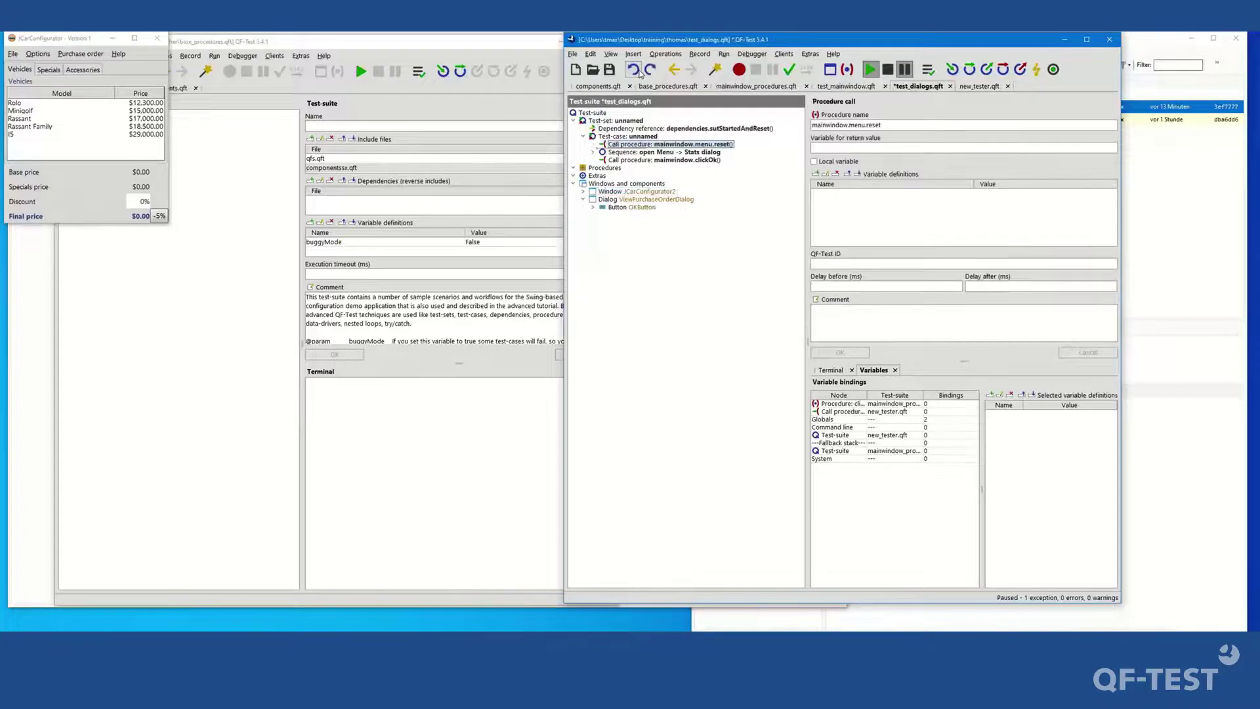
{"action": "left_click", "coordinate": [634, 71]}
{"action": "left_click", "coordinate": [634, 72]}
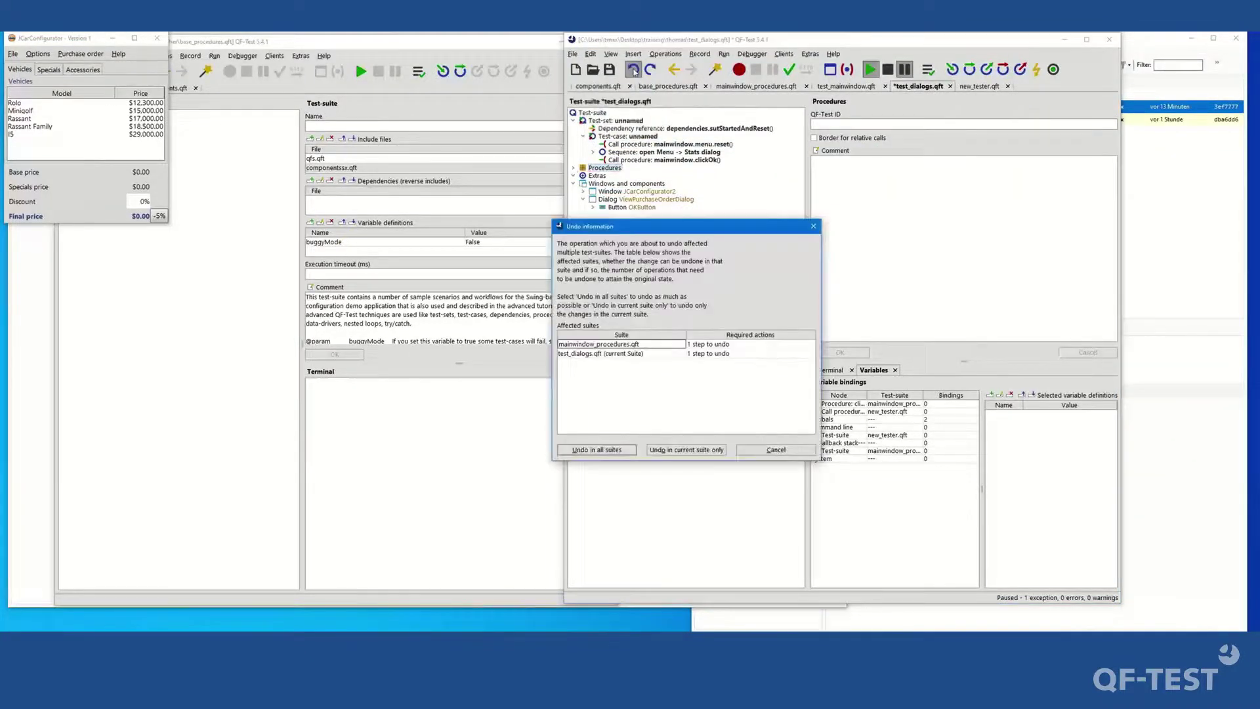
{"action": "left_click", "coordinate": [610, 451]}
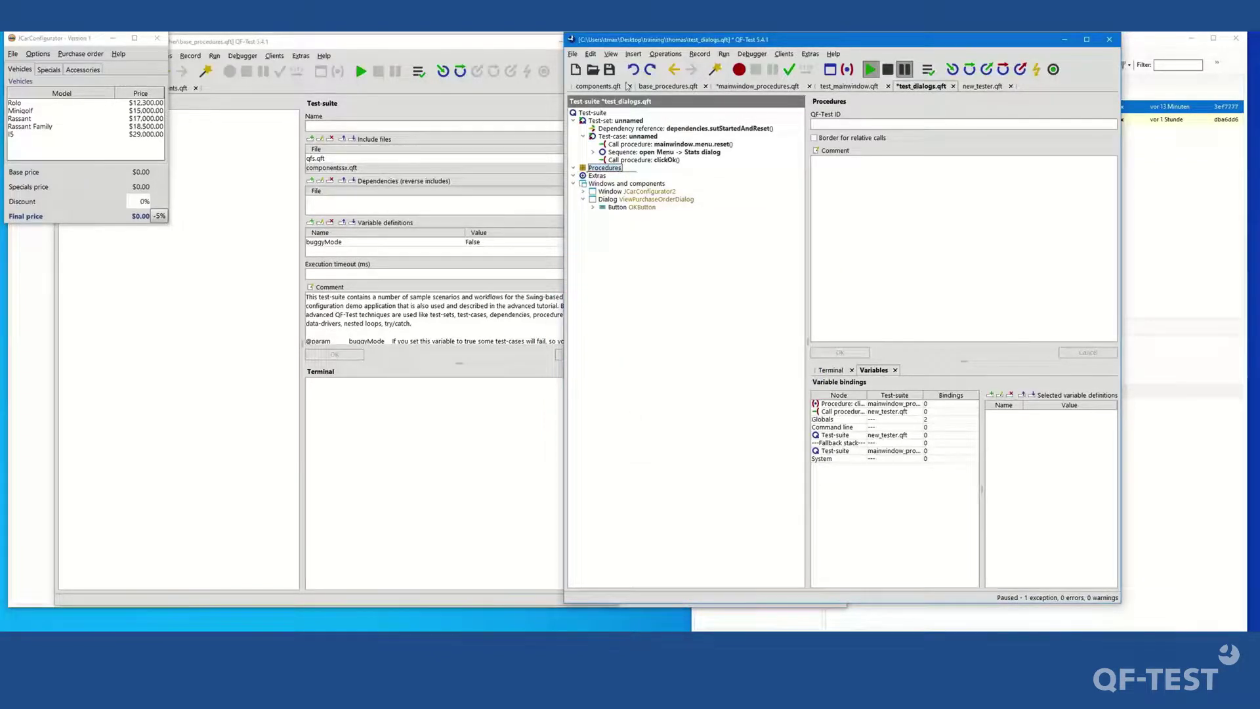
{"action": "left_click", "coordinate": [631, 68]}
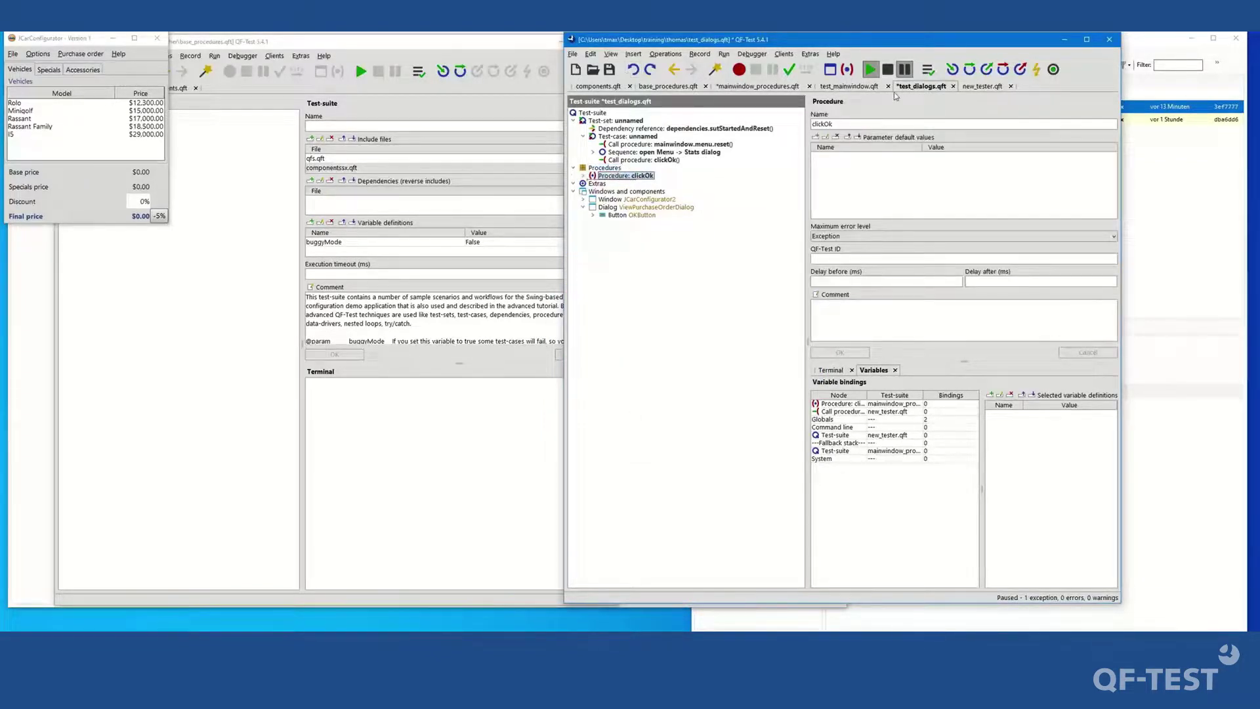
Save the reverted test_dialogs.qft and mainwindow_procedures.qft suites.
{"action": "key", "text": "ctrl+s"}
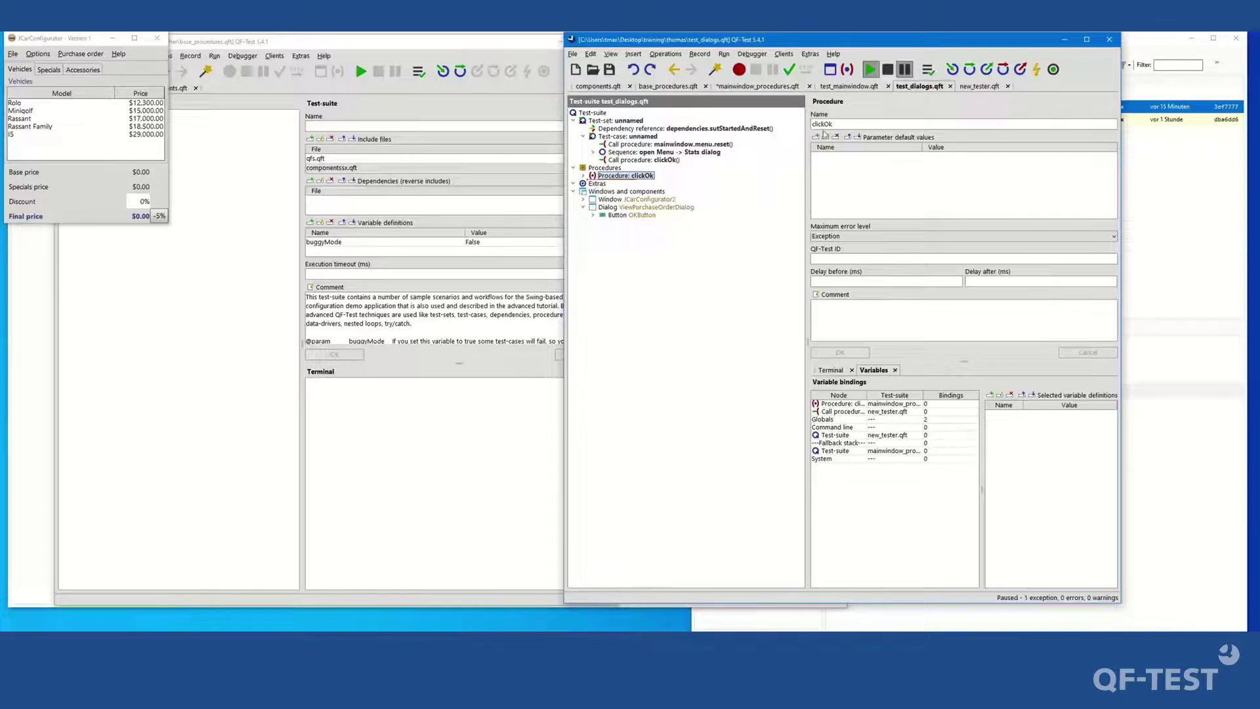
{"action": "left_click", "coordinate": [758, 89]}
{"action": "left_click", "coordinate": [610, 69]}
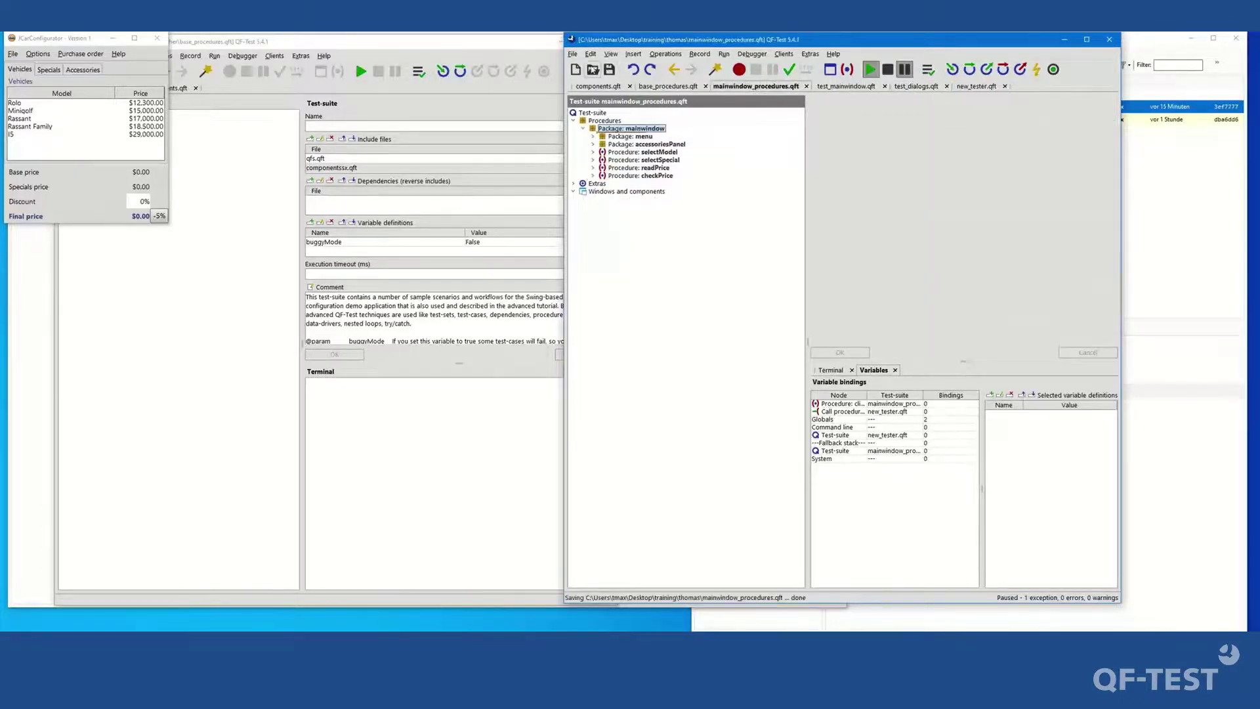
Start a detailed import from test_dialogs.qft into the mainwindow_procedures.qft suite.
{"action": "left_click", "coordinate": [573, 53]}
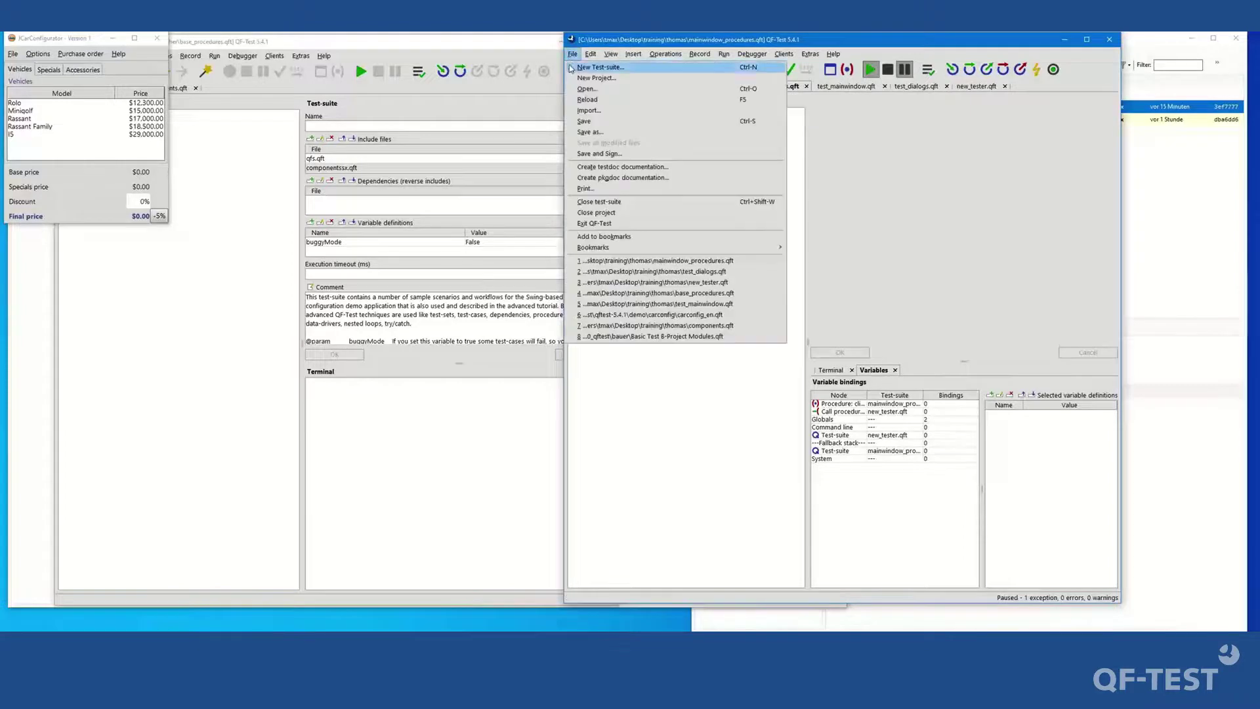
{"action": "left_click", "coordinate": [589, 111]}
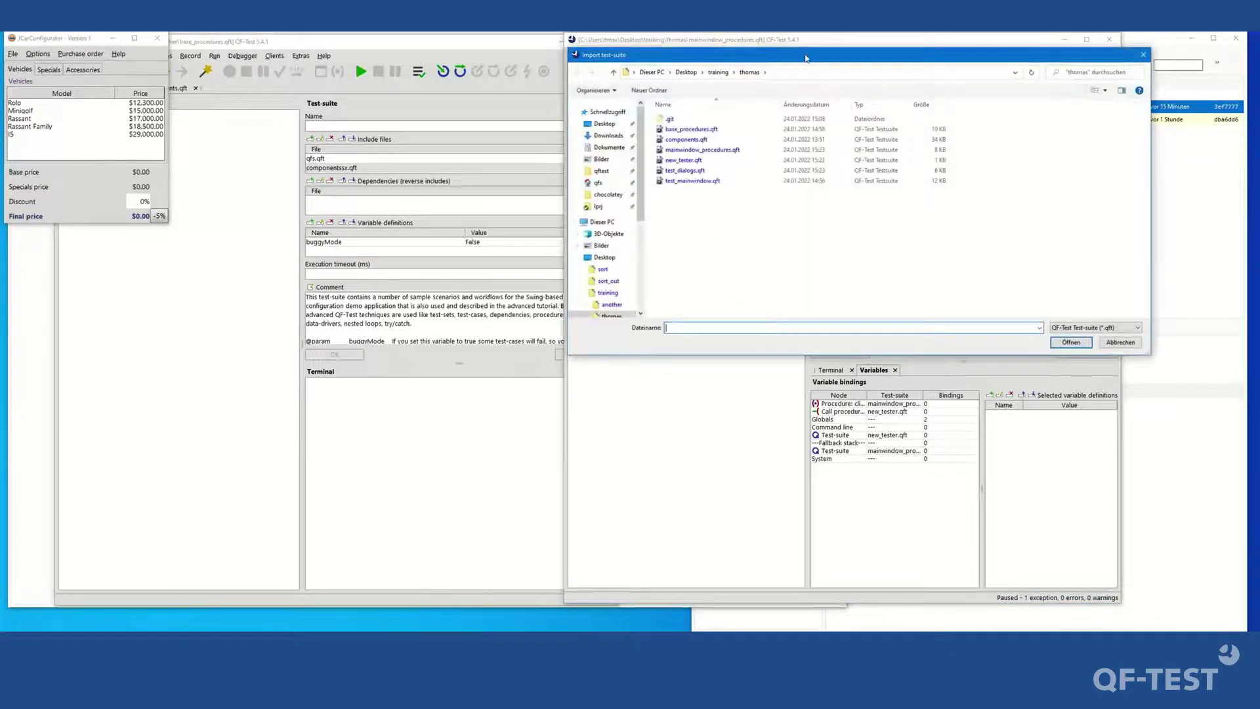
{"action": "left_click_drag", "start_coordinate": [806, 55], "coordinate": [803, 185]}
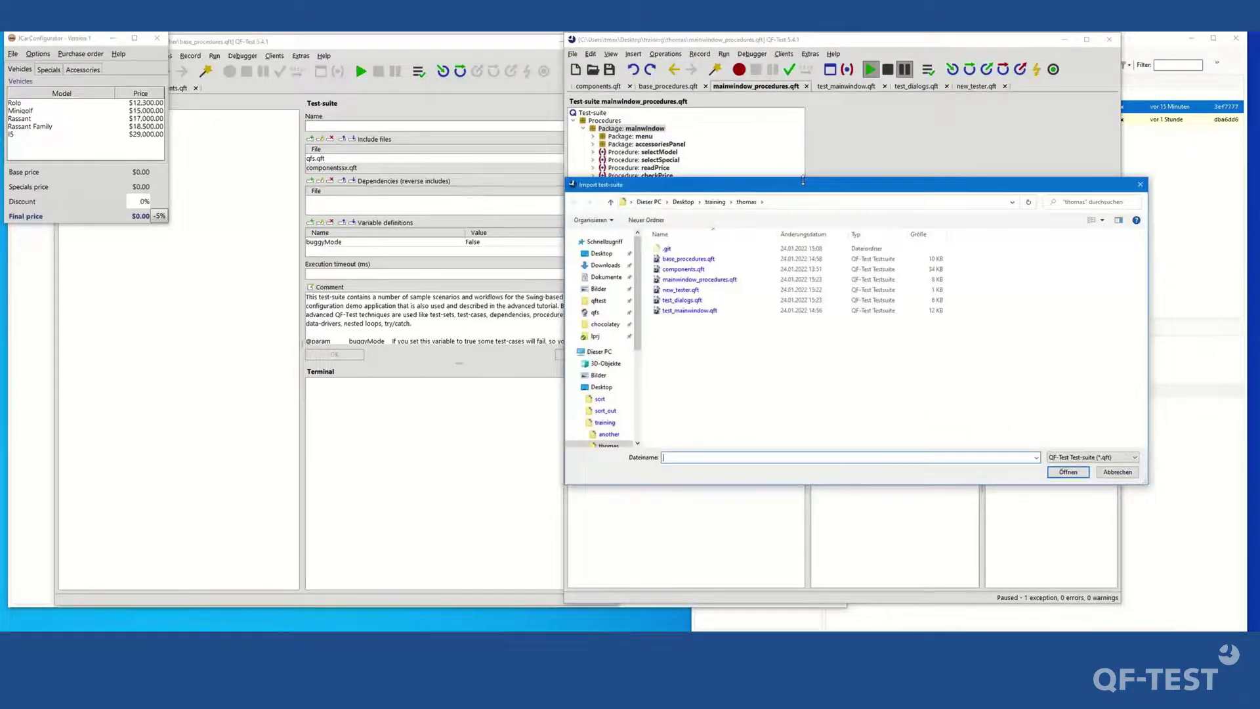
{"action": "left_click", "coordinate": [676, 302]}
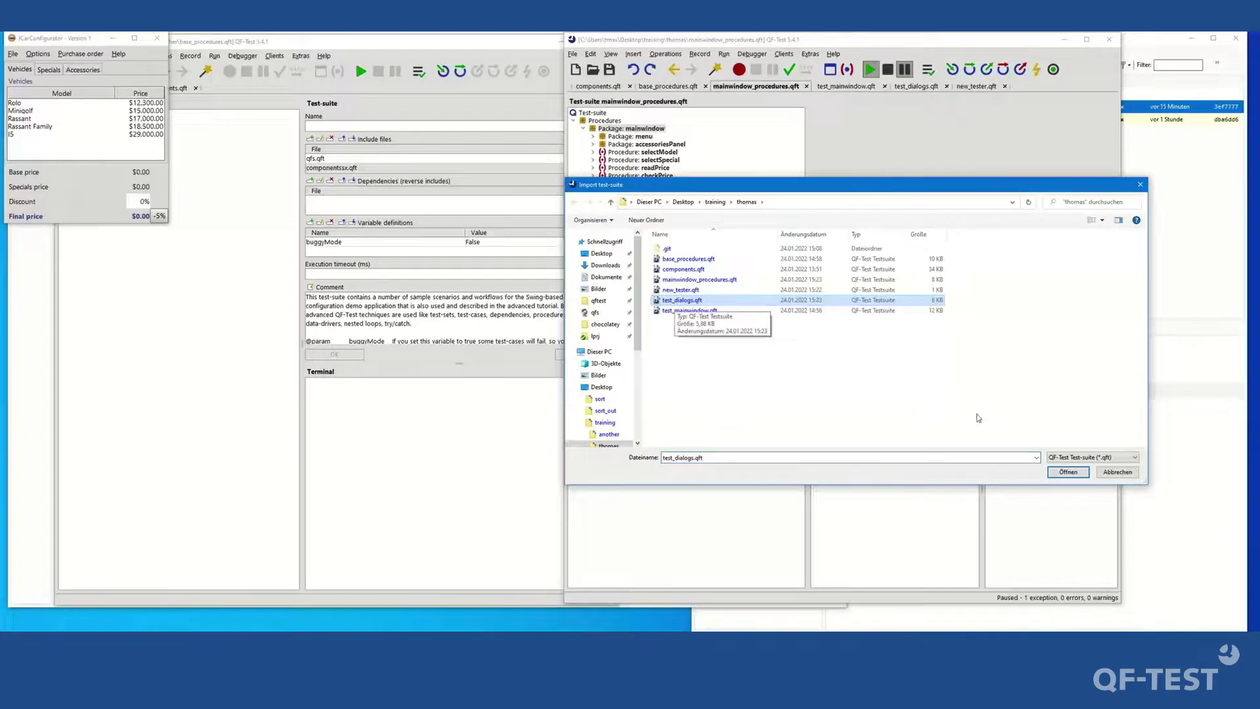
{"action": "left_click", "coordinate": [1068, 472]}
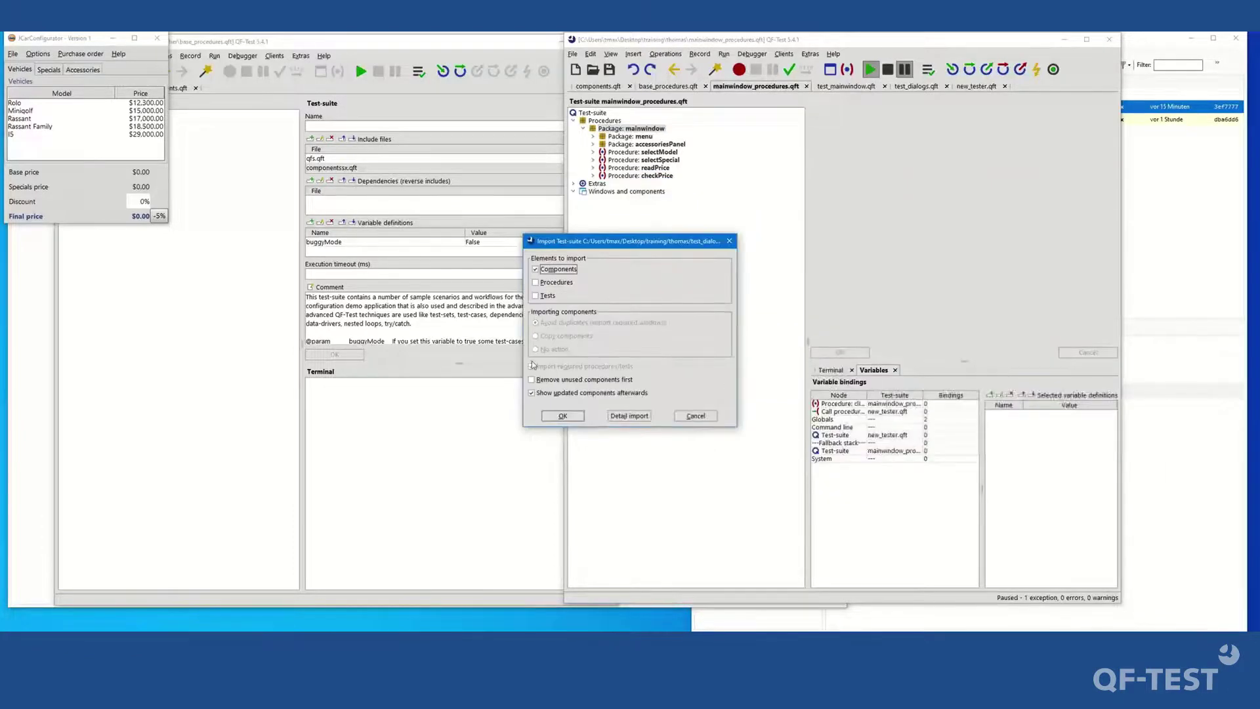
{"action": "left_click", "coordinate": [535, 283]}
{"action": "left_click", "coordinate": [535, 283]}
{"action": "left_click", "coordinate": [621, 417]}
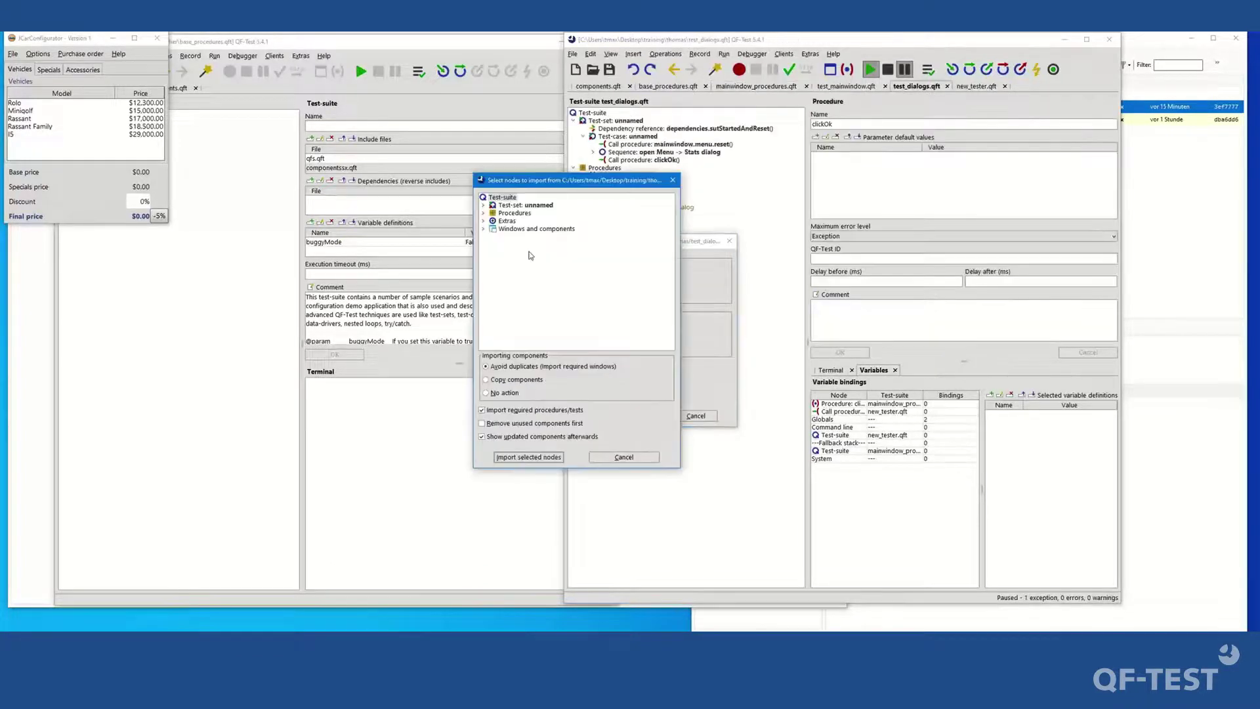
Import the clickOk procedure with its required windows, using the Avoid duplicates option for components.
{"action": "double_click", "coordinate": [509, 214]}
{"action": "left_click", "coordinate": [551, 223]}
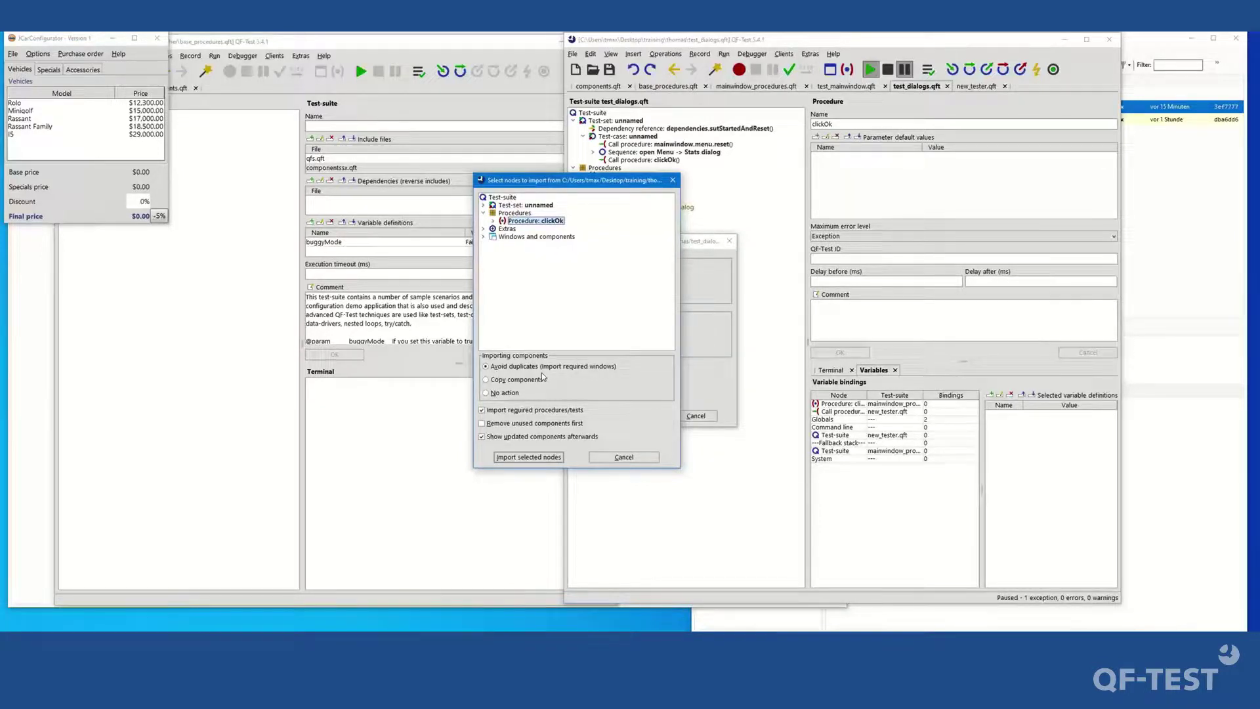
{"action": "left_click", "coordinate": [516, 368]}
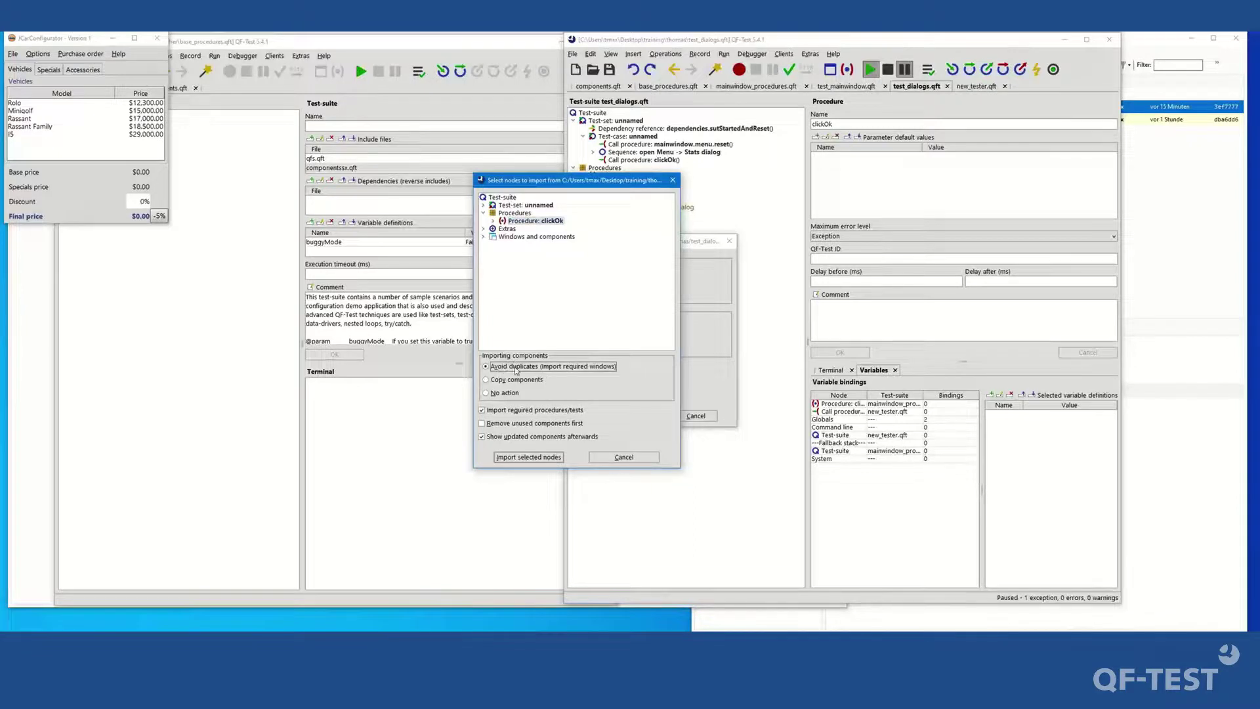
{"action": "left_click", "coordinate": [543, 458]}
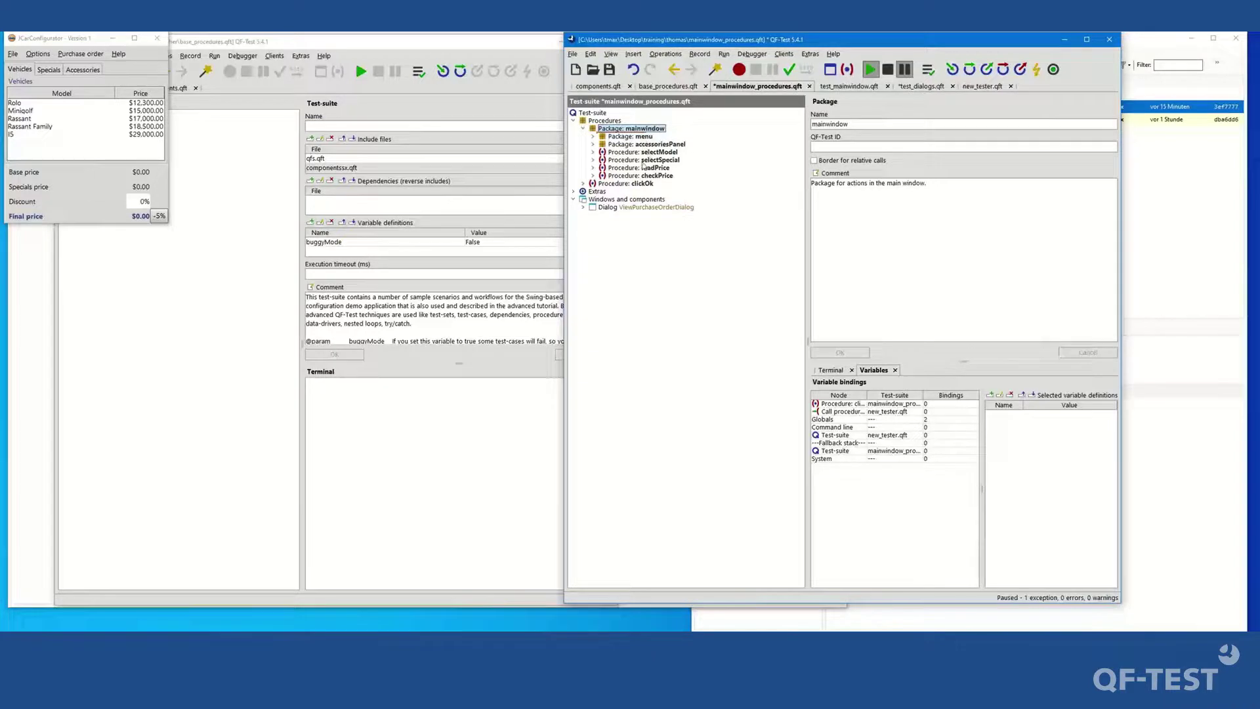
Locate the OKButton component used by the imported clickOk procedure, then save mainwindow_procedures.qft.
{"action": "double_click", "coordinate": [642, 176]}
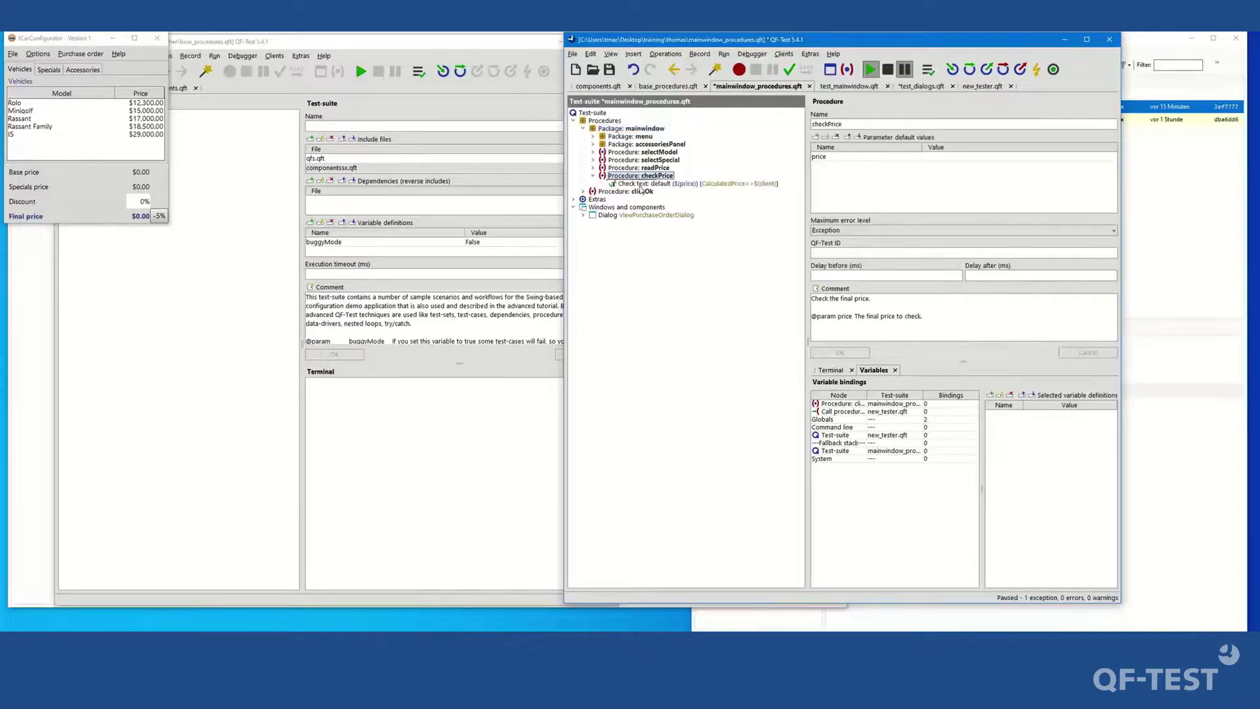
{"action": "double_click", "coordinate": [642, 191]}
{"action": "left_click", "coordinate": [662, 200]}
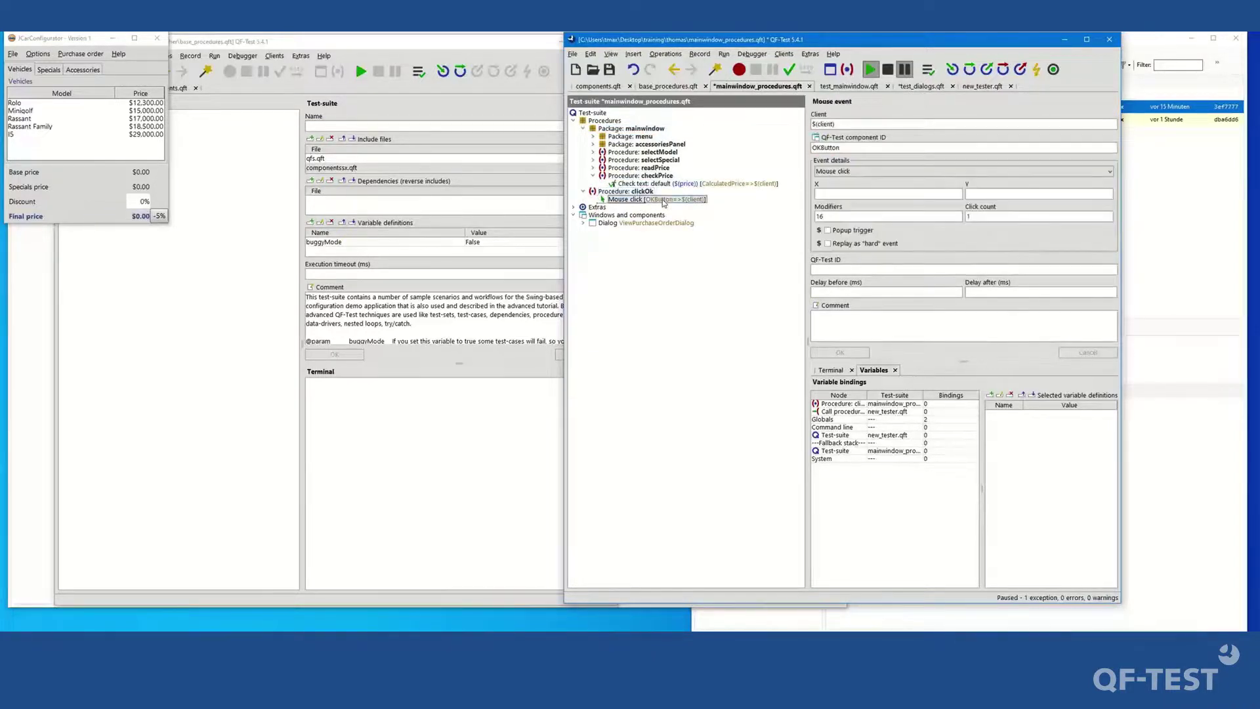
{"action": "key", "text": "ctrl+w"}
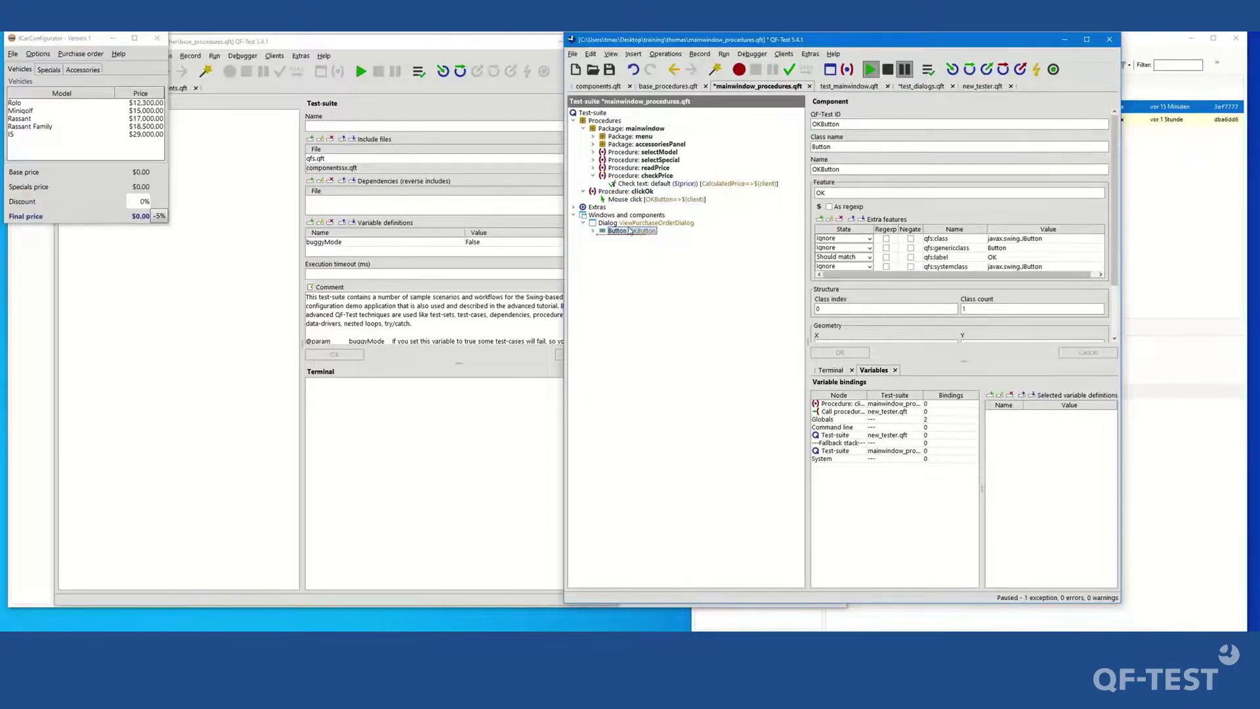
{"action": "left_click", "coordinate": [609, 69]}
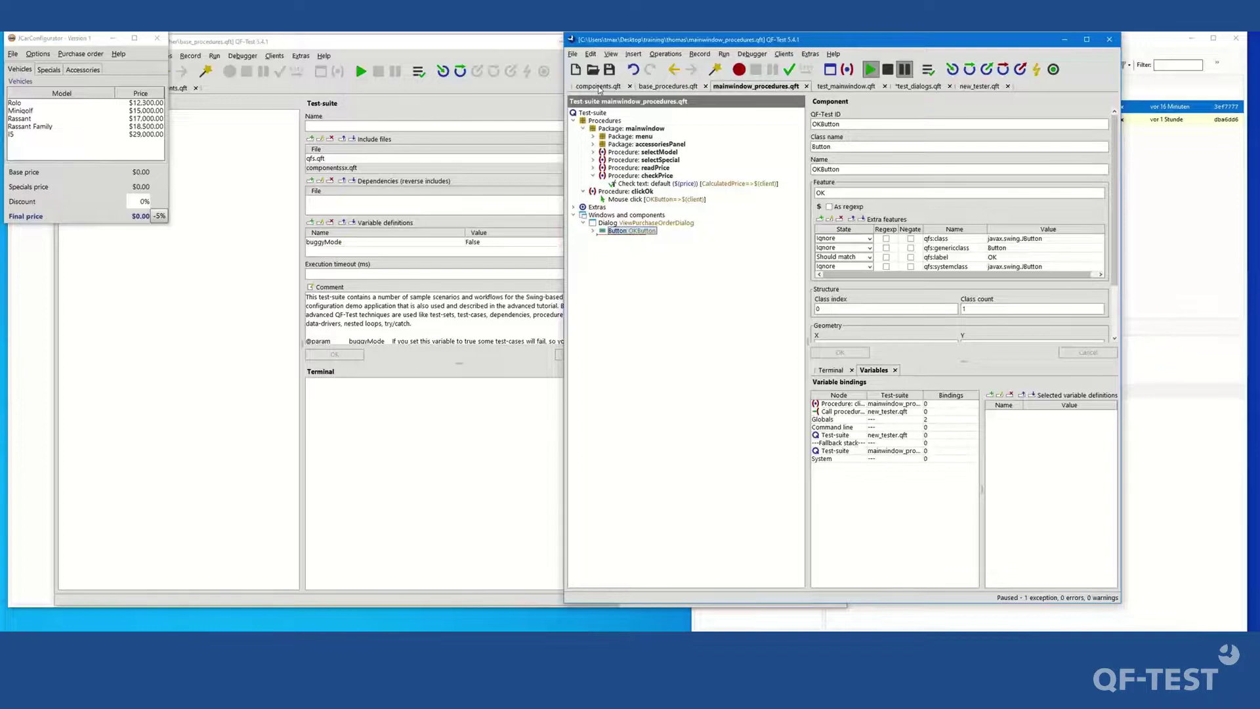
Import only the components from mainwindow_procedures.qft into components.qft and save components.qft.
{"action": "left_click", "coordinate": [598, 87]}
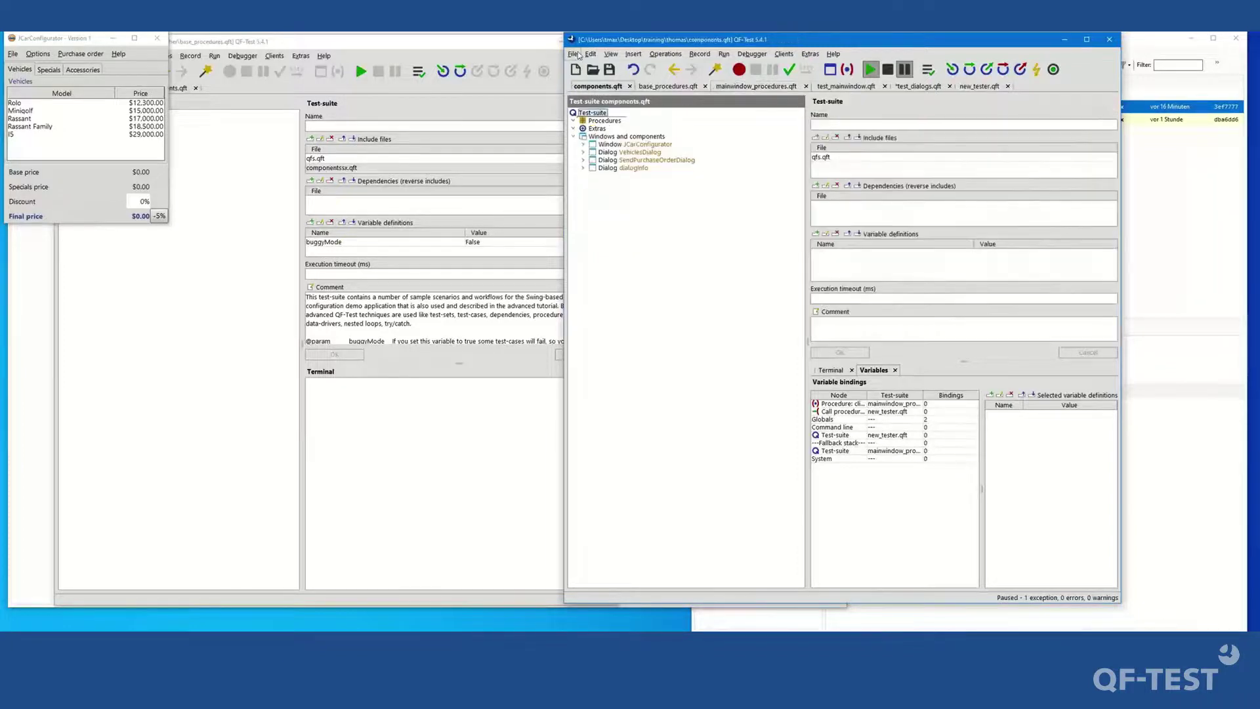
{"action": "left_click", "coordinate": [573, 54]}
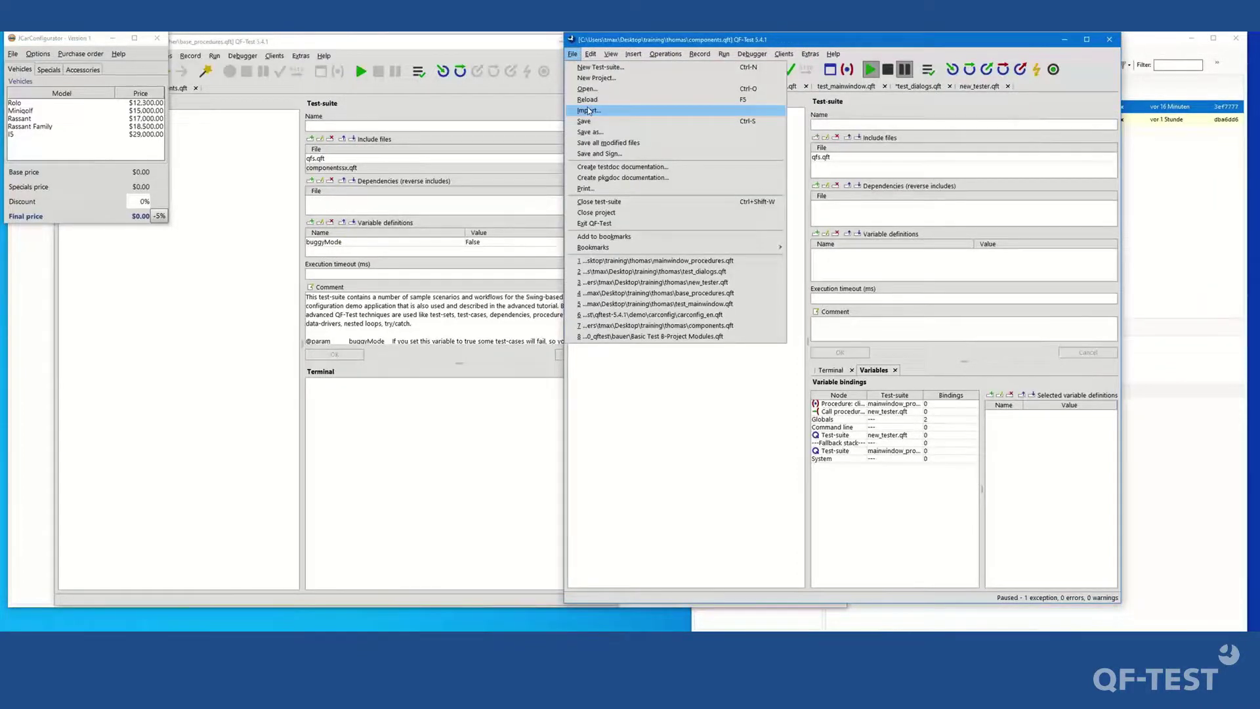
{"action": "left_click", "coordinate": [589, 111]}
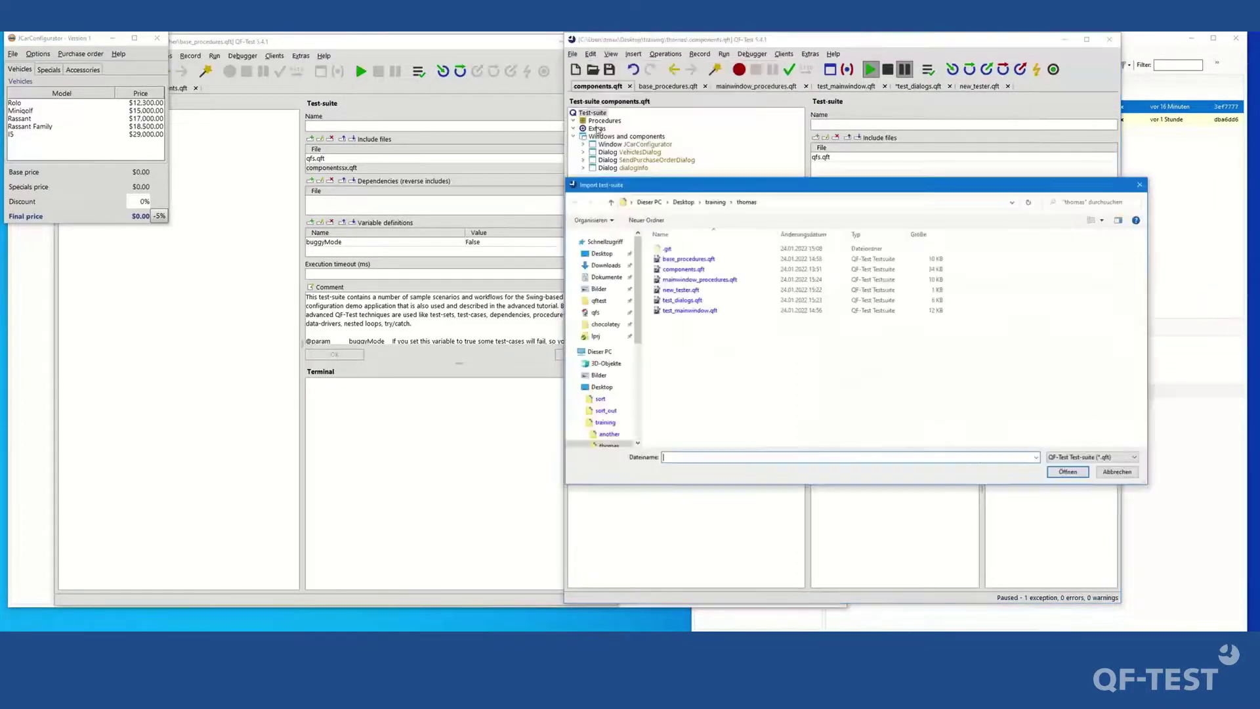
{"action": "left_click", "coordinate": [700, 280]}
{"action": "left_click", "coordinate": [1068, 472]}
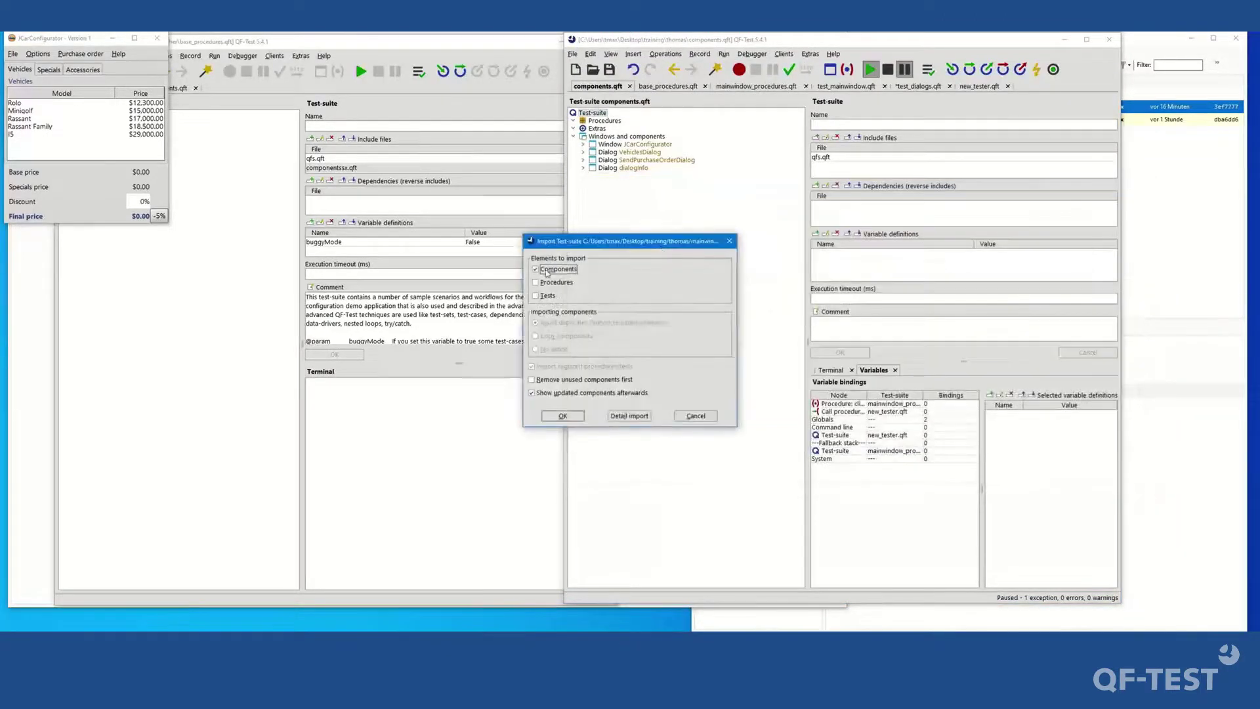
{"action": "left_click", "coordinate": [535, 270]}
{"action": "left_click", "coordinate": [562, 416]}
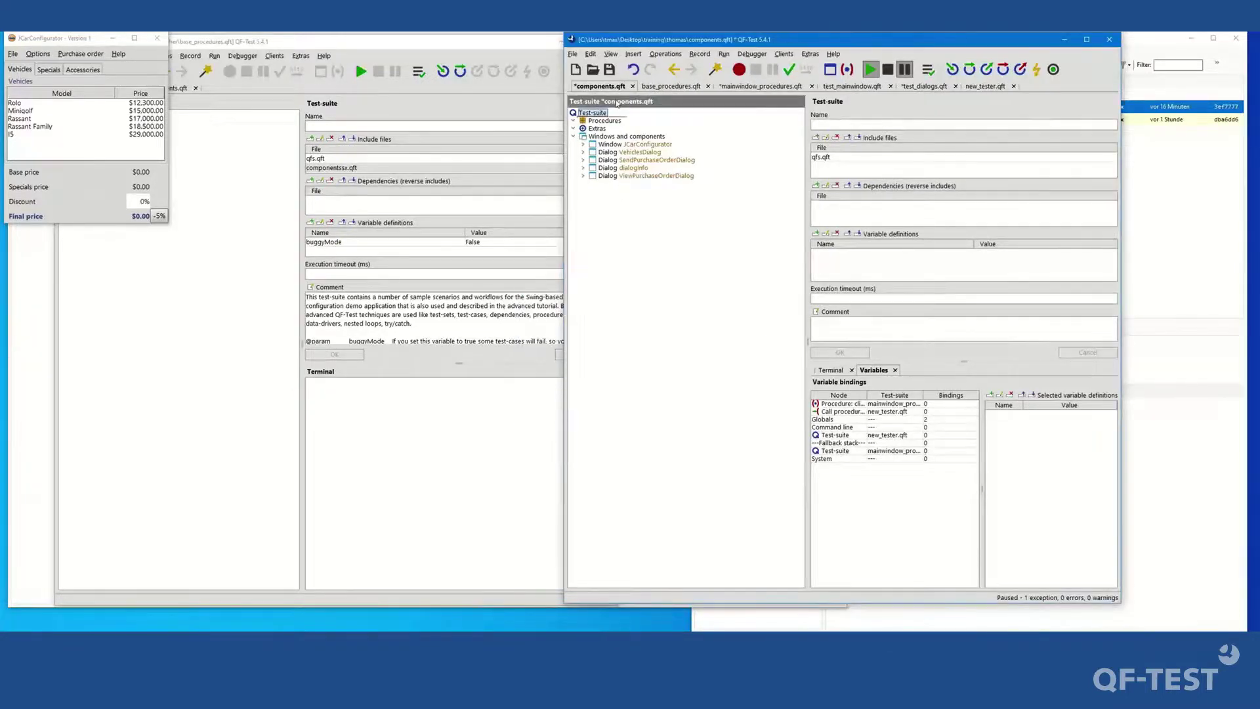
{"action": "left_click", "coordinate": [611, 71]}
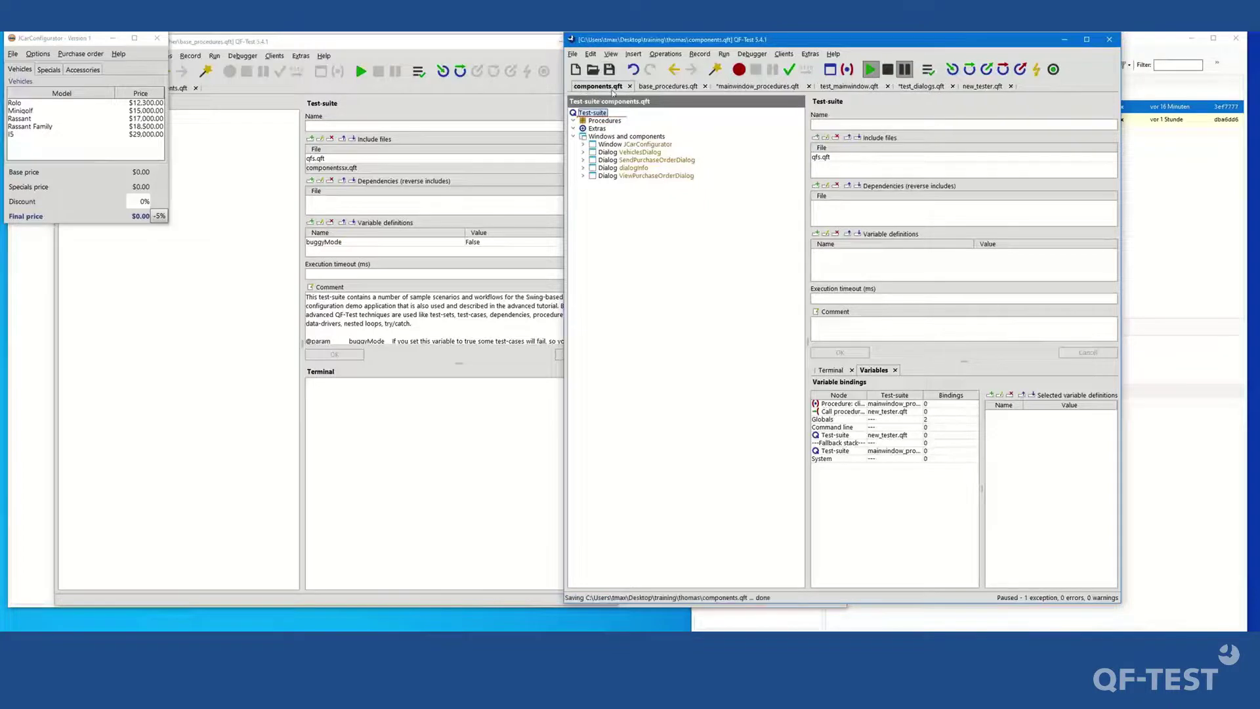
Locate the component of clickOk's mouse click from mainwindow_procedures.qft, then save components.qft and mainwindow_procedures.qft.
{"action": "left_click", "coordinate": [732, 88]}
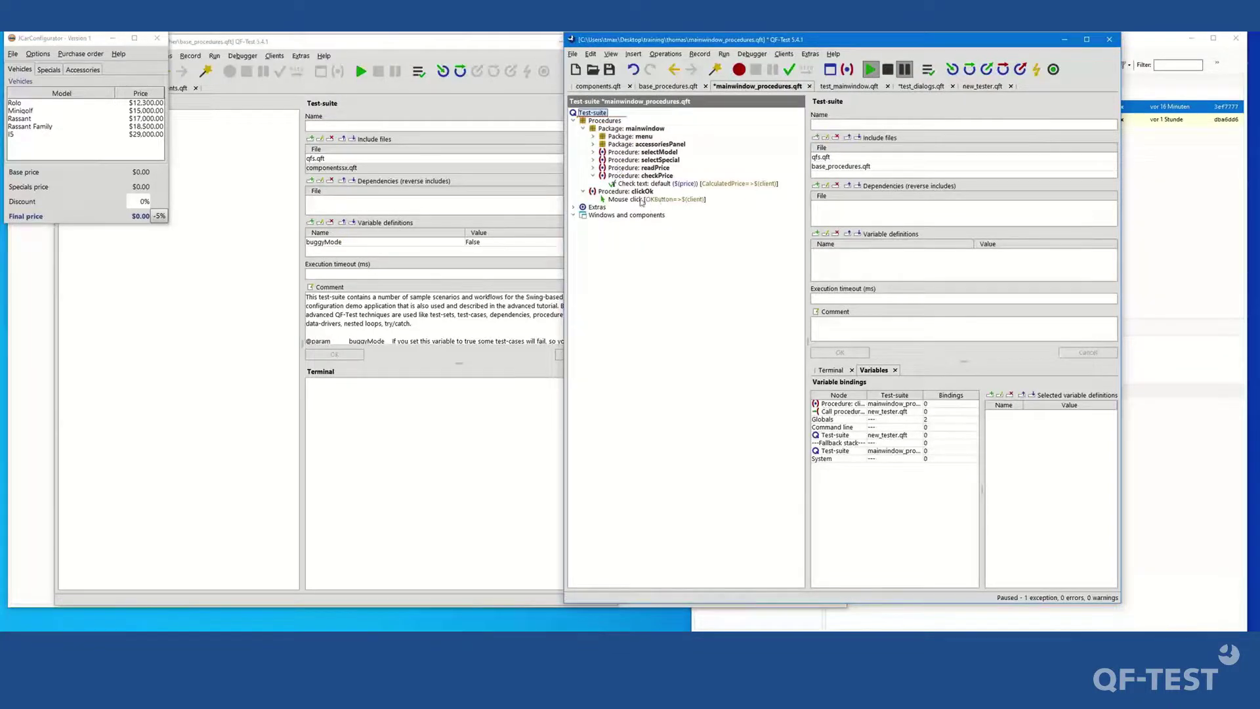
{"action": "left_click", "coordinate": [662, 200]}
{"action": "key", "text": "ctrl+w"}
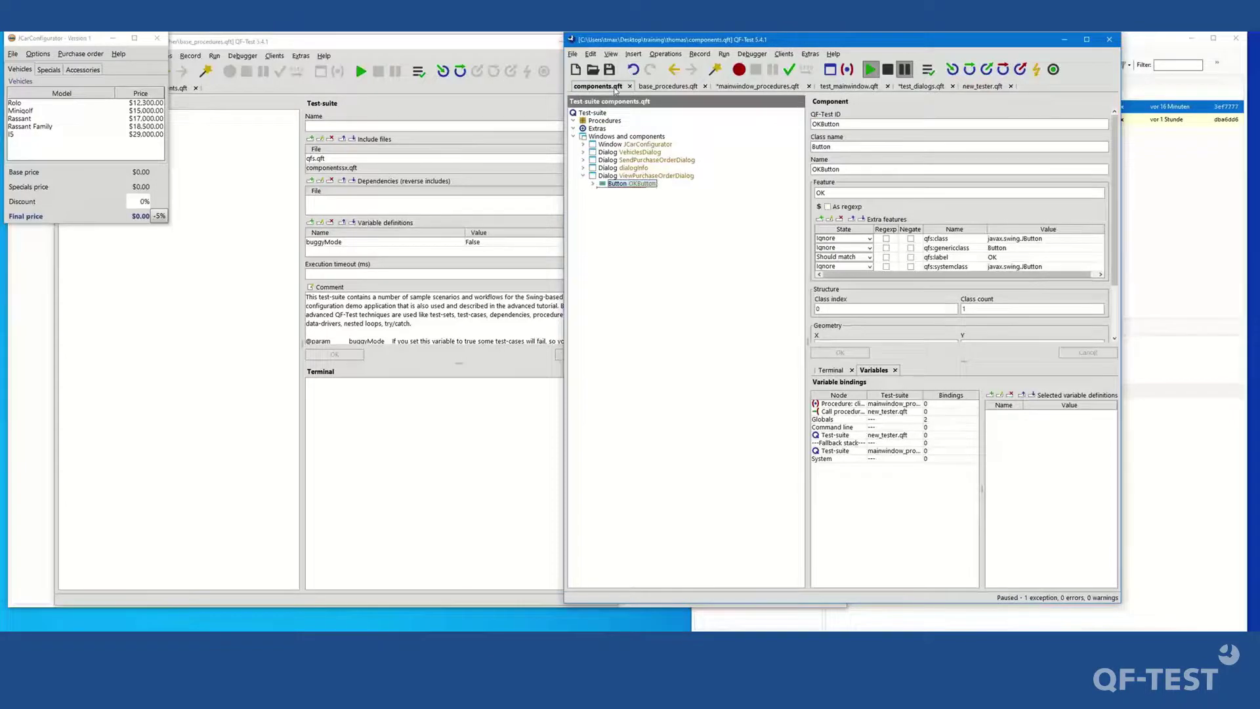
{"action": "left_click", "coordinate": [609, 69]}
{"action": "left_click", "coordinate": [759, 87]}
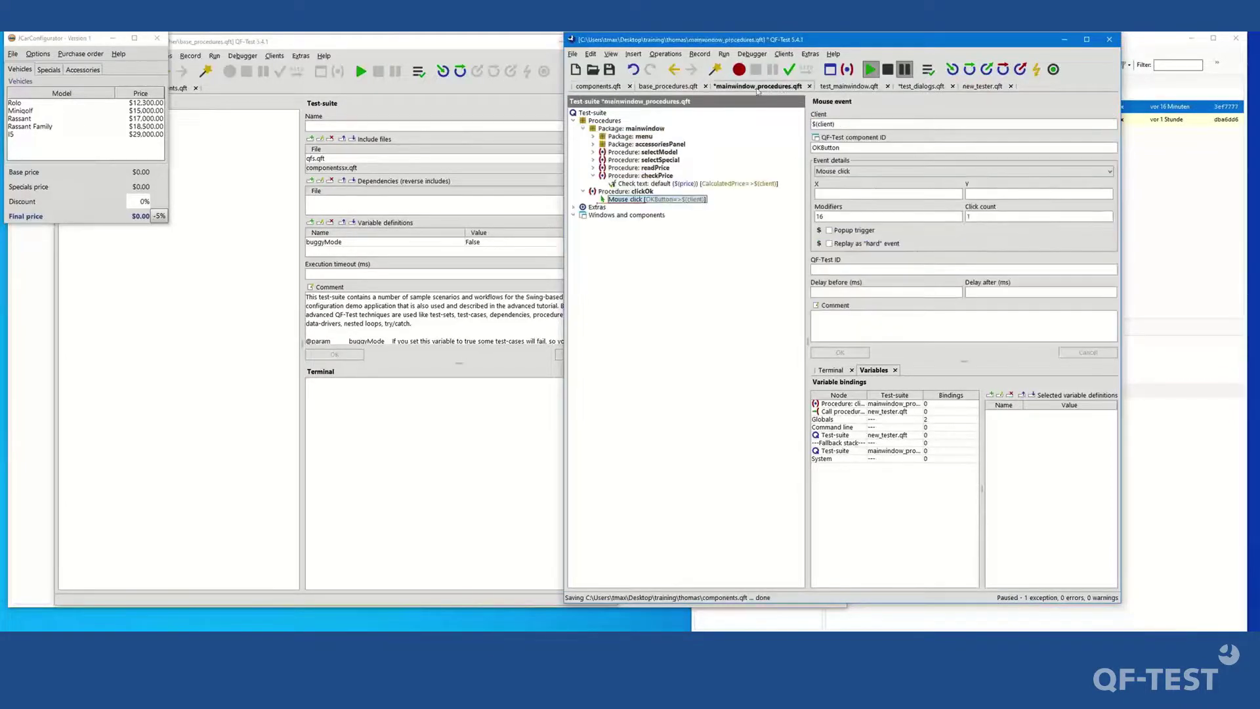
{"action": "left_click", "coordinate": [610, 70]}
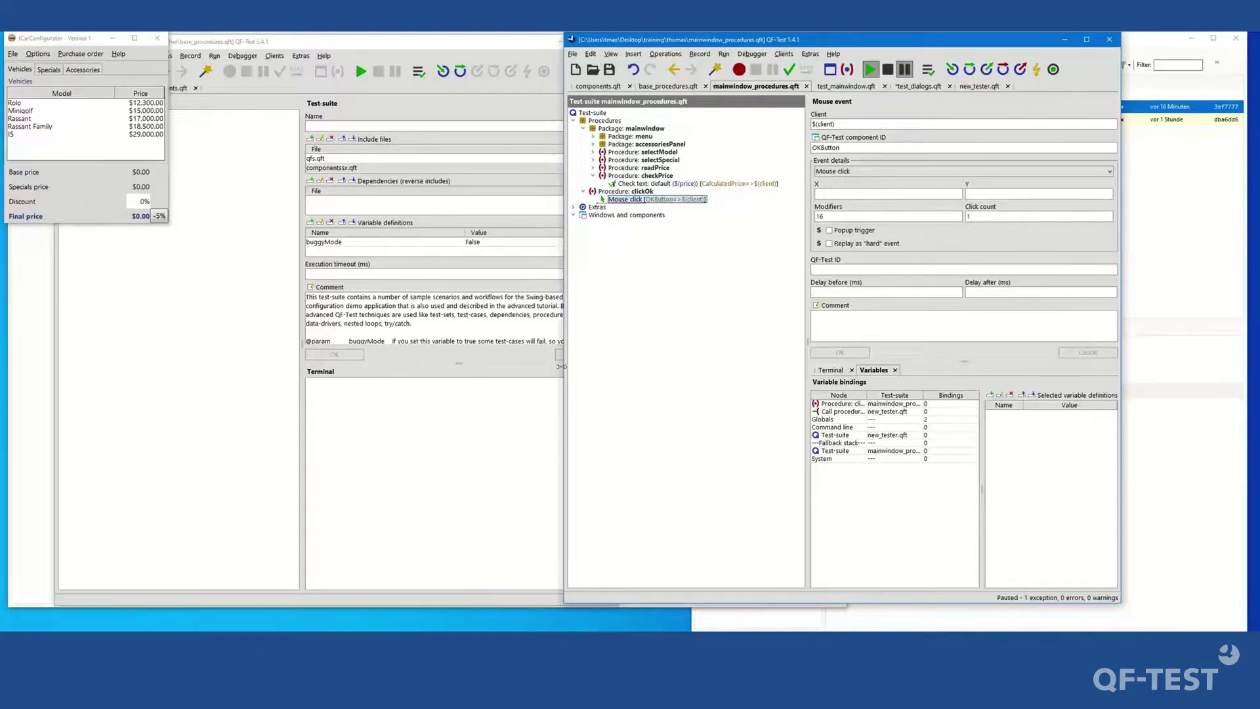
Switch to PowerPoint, show the "possible solutions" slide as a slide show and end the show.
{"action": "left_click", "coordinate": [572, 55]}
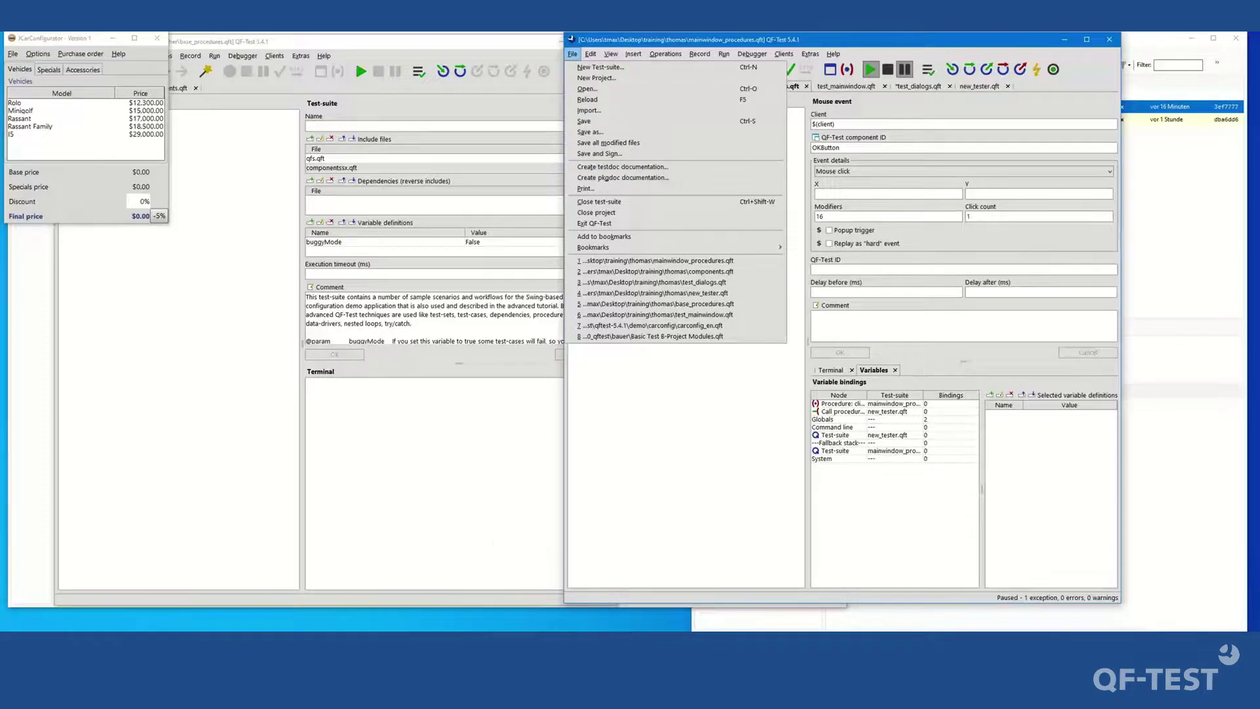
{"action": "key", "text": "alt+Tab"}
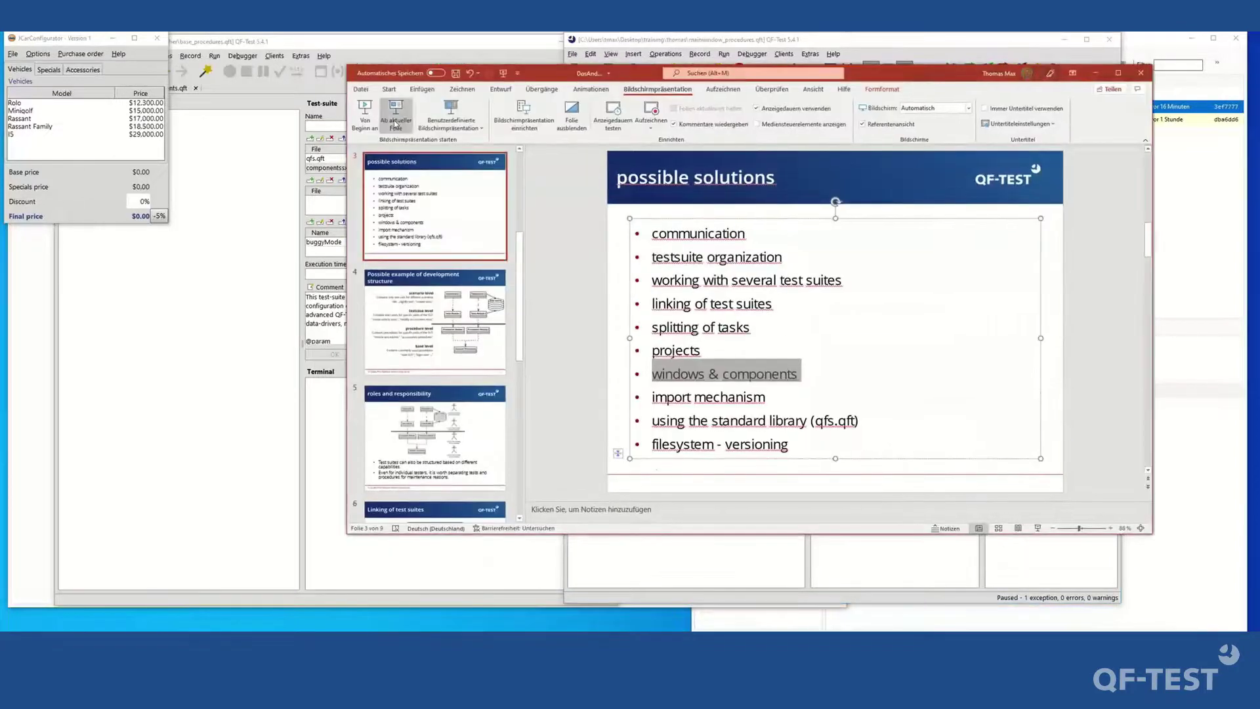
{"action": "left_click", "coordinate": [396, 122]}
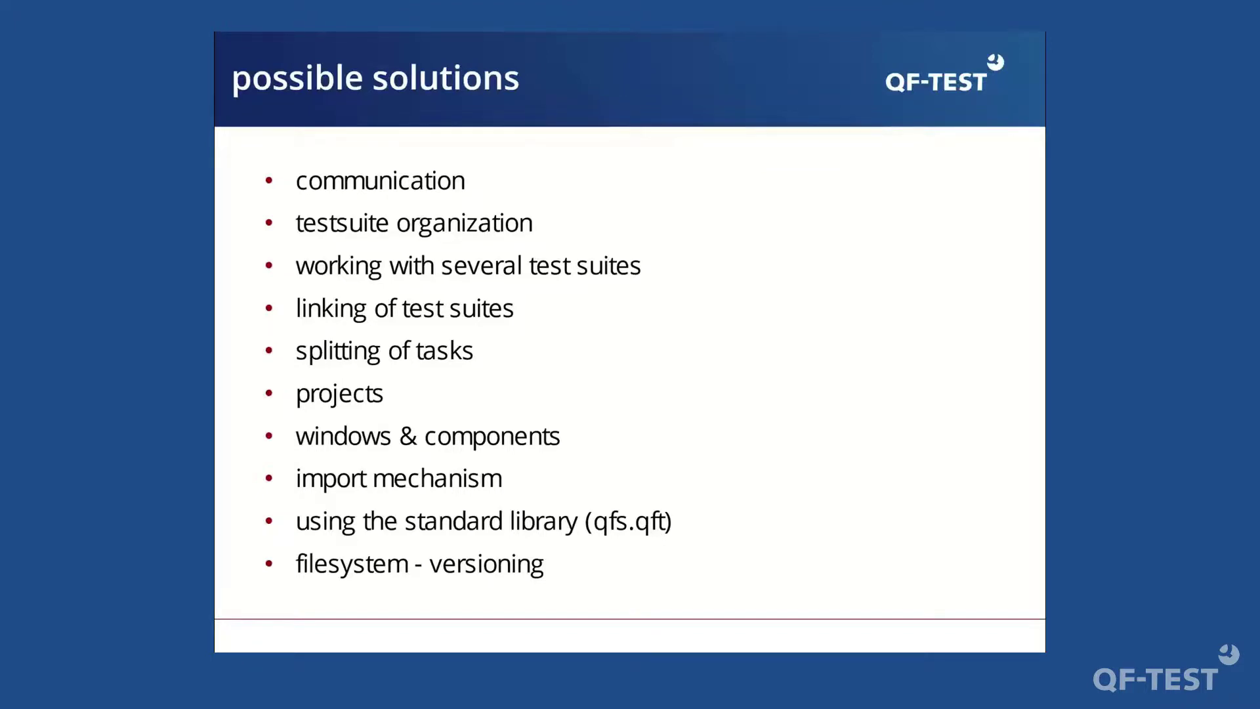
{"action": "key", "text": "Escape"}
Switch to the QF-Test window with base_procedures.qft, open the standard library qfs.qft and examine the getDate procedure in its utils package.
{"action": "left_click", "coordinate": [237, 370]}
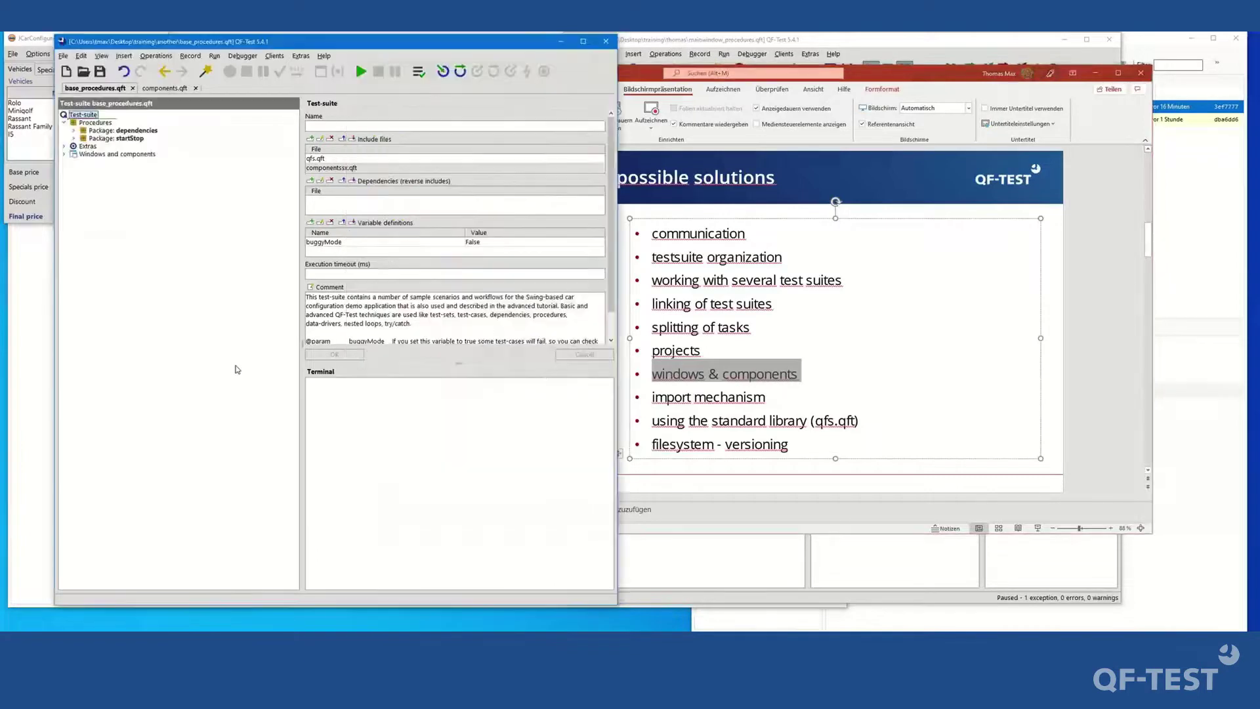
{"action": "left_click", "coordinate": [323, 55]}
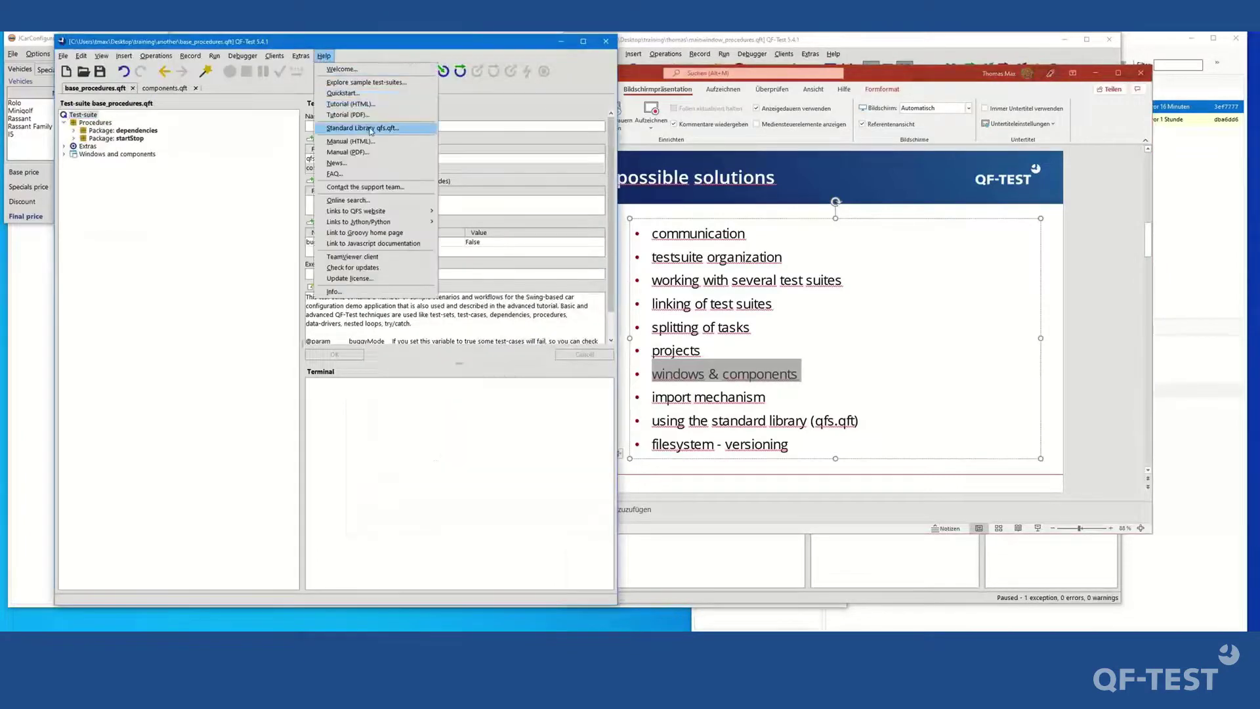
{"action": "left_click", "coordinate": [371, 128]}
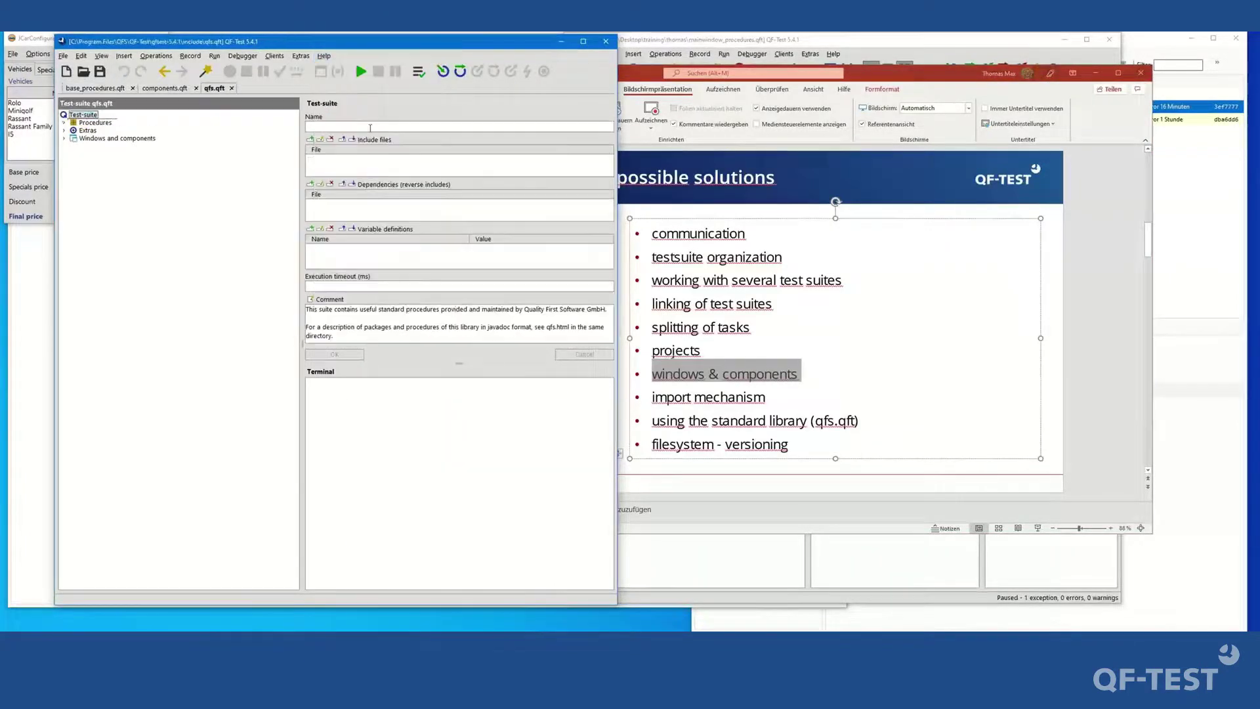
{"action": "double_click", "coordinate": [110, 131]}
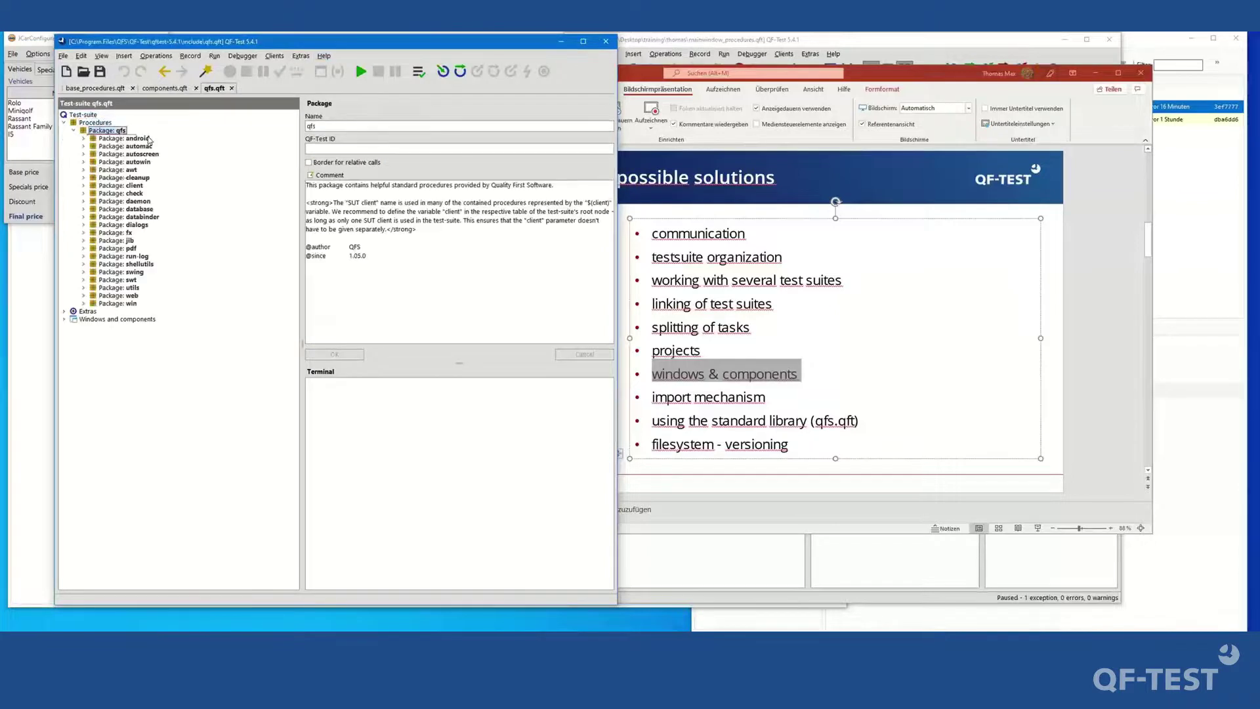
{"action": "double_click", "coordinate": [130, 290]}
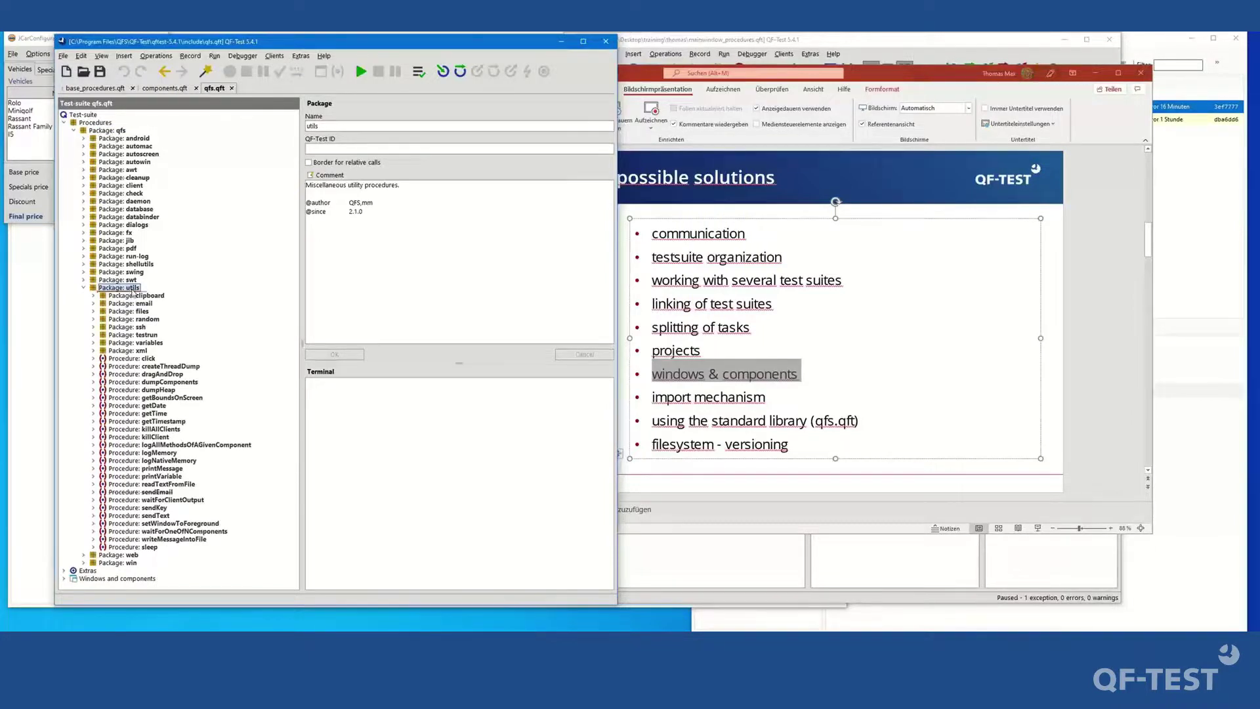
{"action": "left_click", "coordinate": [139, 406]}
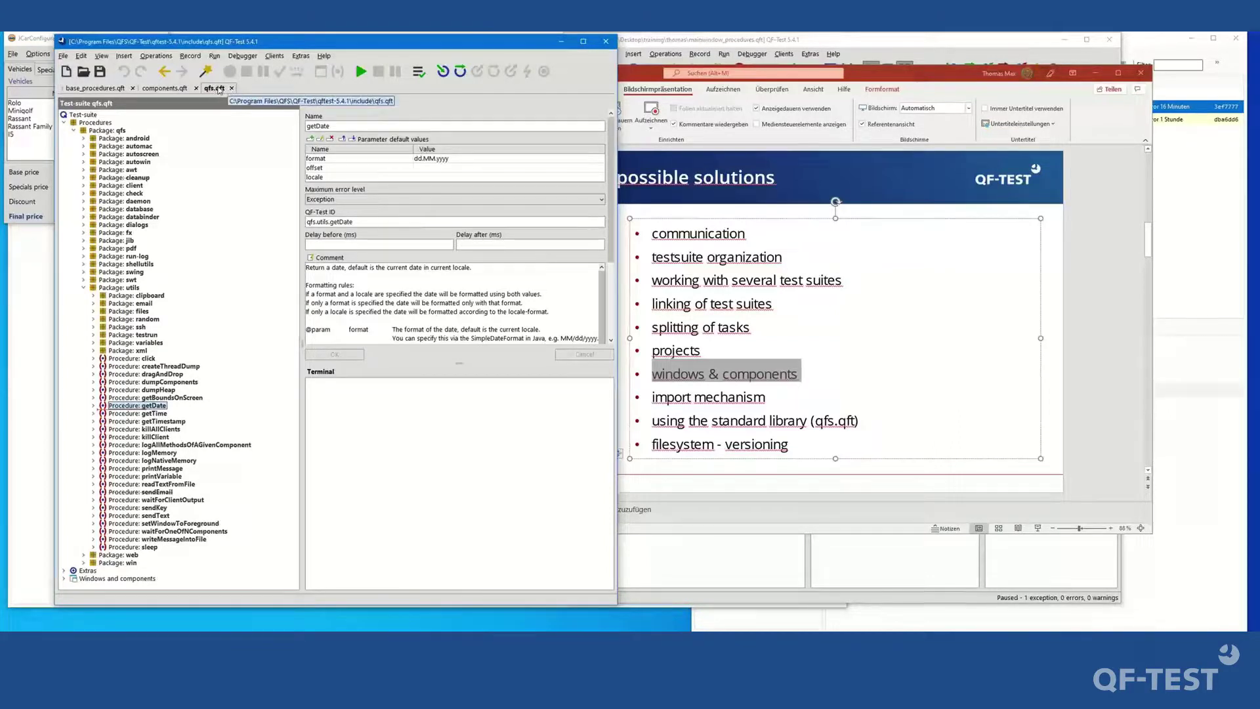
Check the qfs.qft include in base_procedures.qft, then create a new test-suite to compare its include files.
{"action": "left_click", "coordinate": [115, 88]}
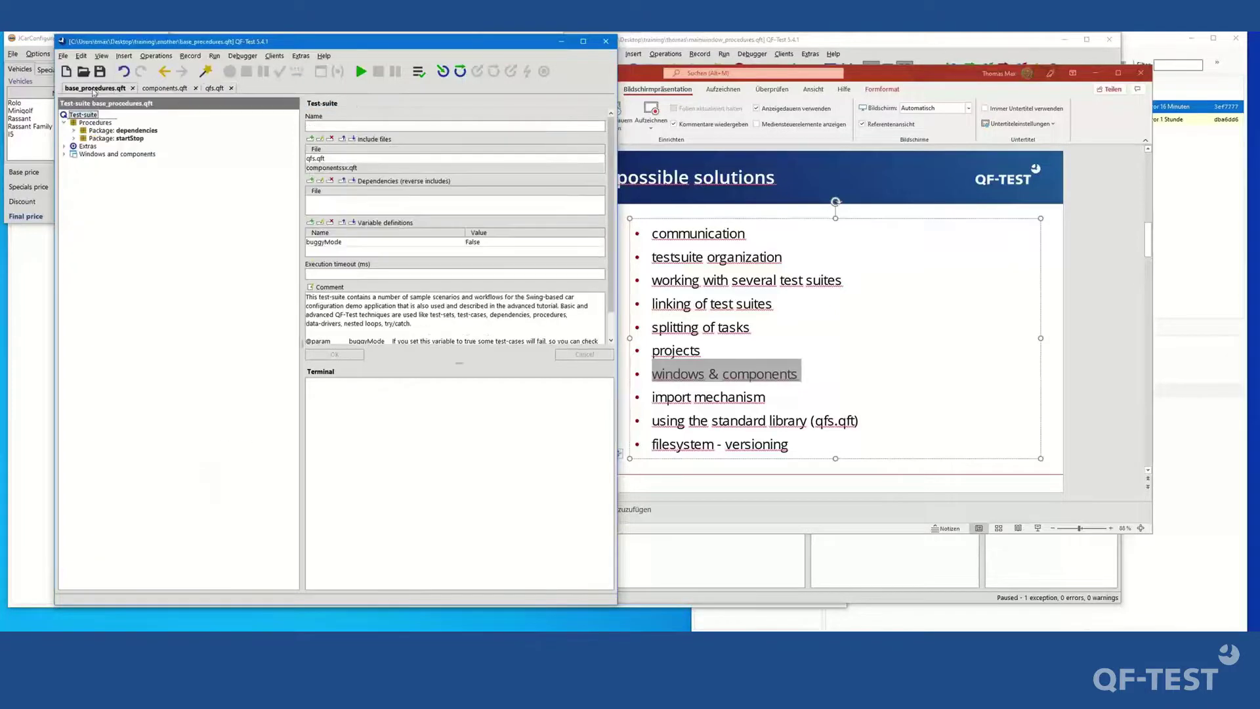
{"action": "left_click", "coordinate": [333, 160]}
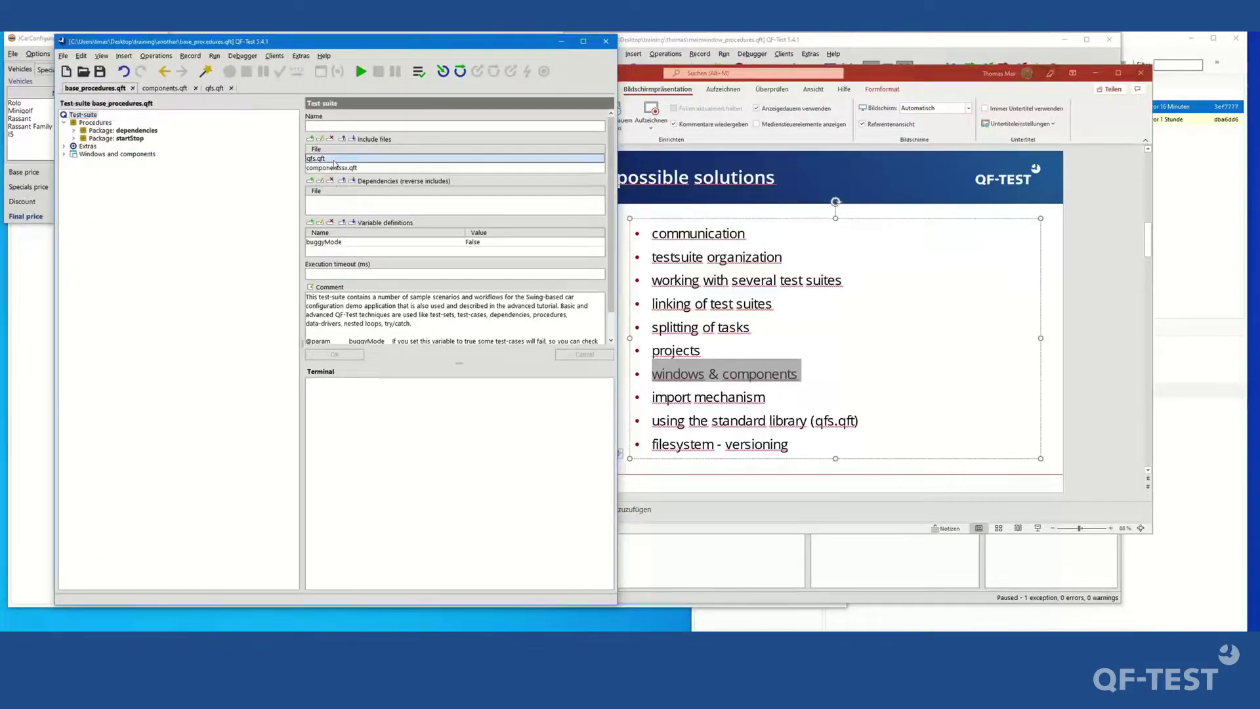
{"action": "left_click", "coordinate": [63, 56]}
{"action": "left_click", "coordinate": [77, 71]}
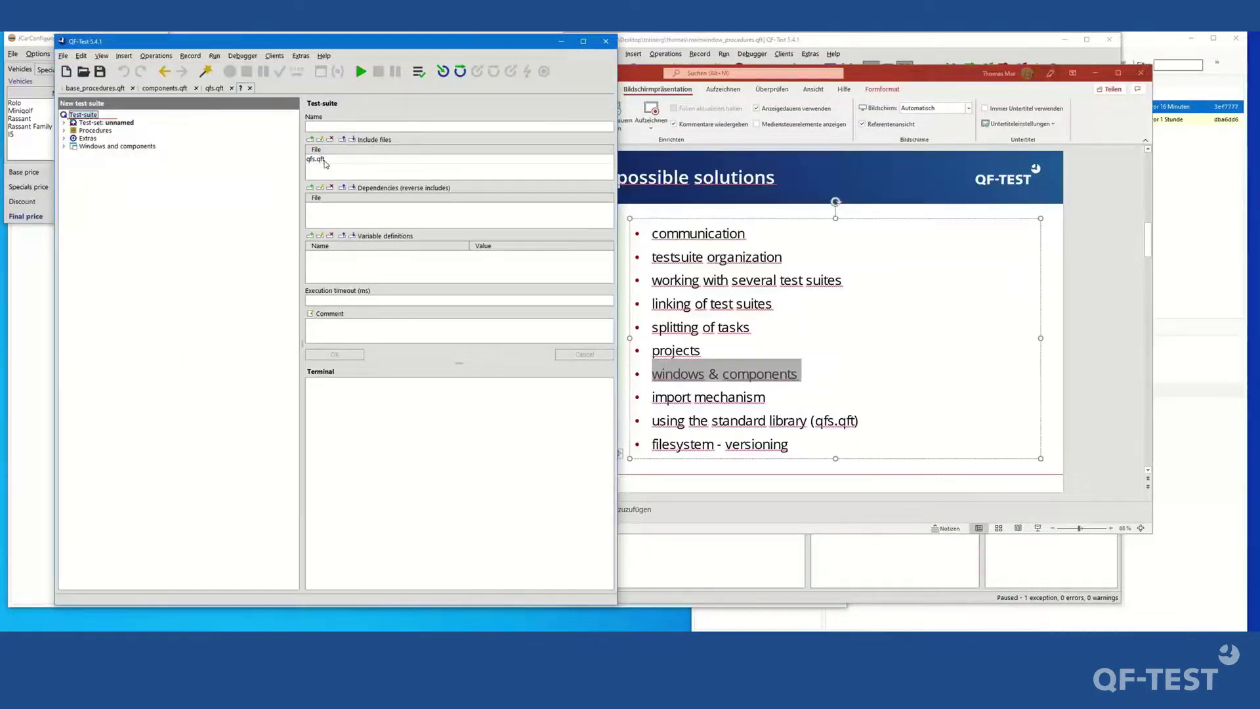
Switch back to PowerPoint, look through the slide thumbnails and place the cursor after "filesystem - versioning" on the "possible solutions" slide.
{"action": "left_click", "coordinate": [896, 342]}
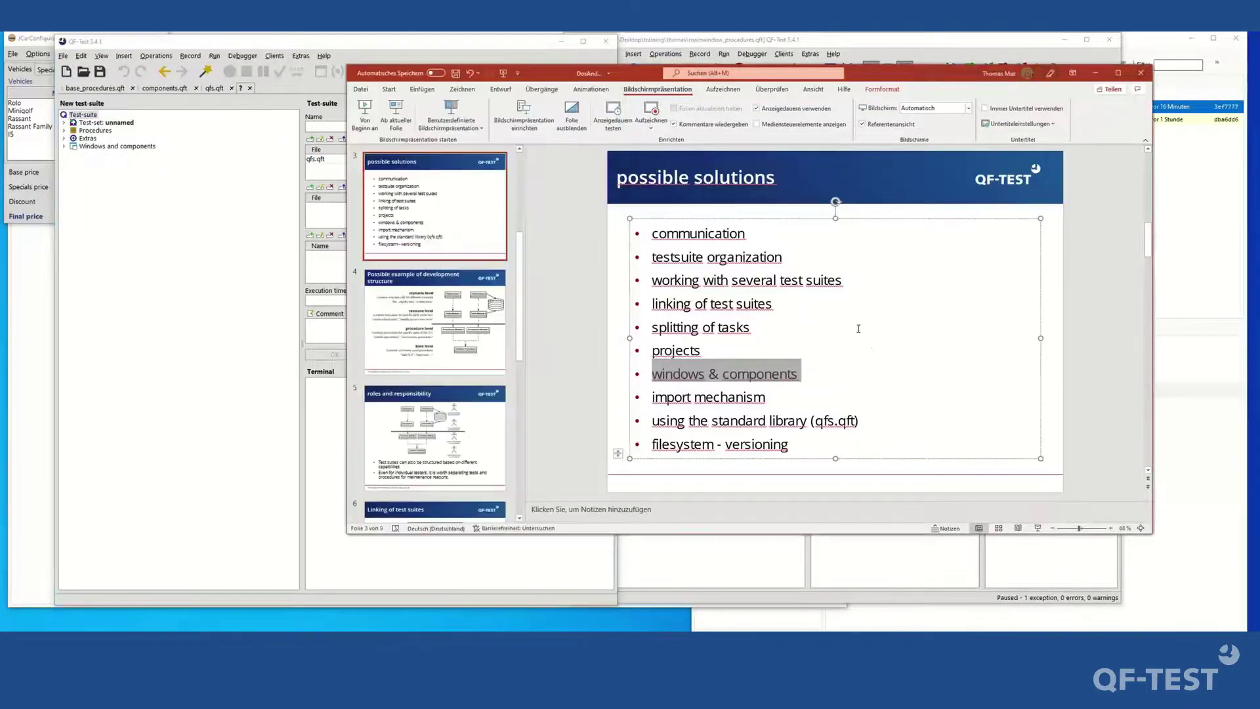
{"action": "scroll", "coordinate": [485, 320], "scroll_direction": "down", "scroll_amount": 3}
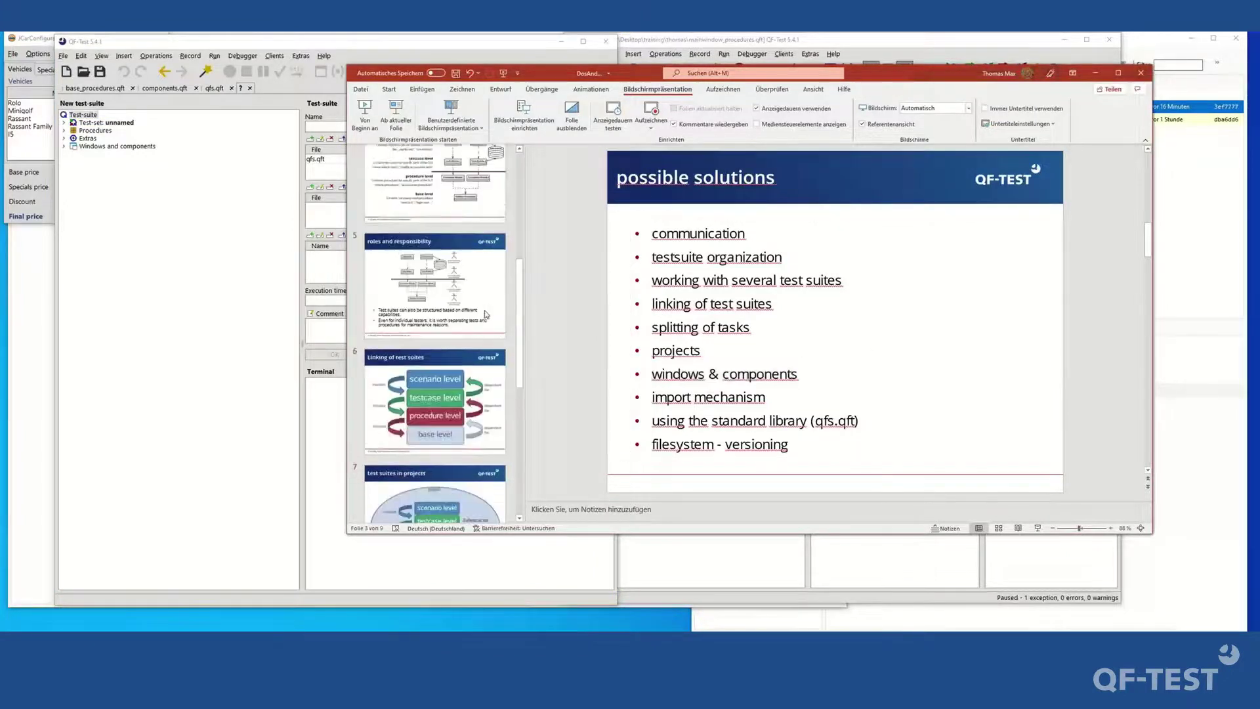
{"action": "scroll", "coordinate": [487, 315], "scroll_direction": "up", "scroll_amount": 6}
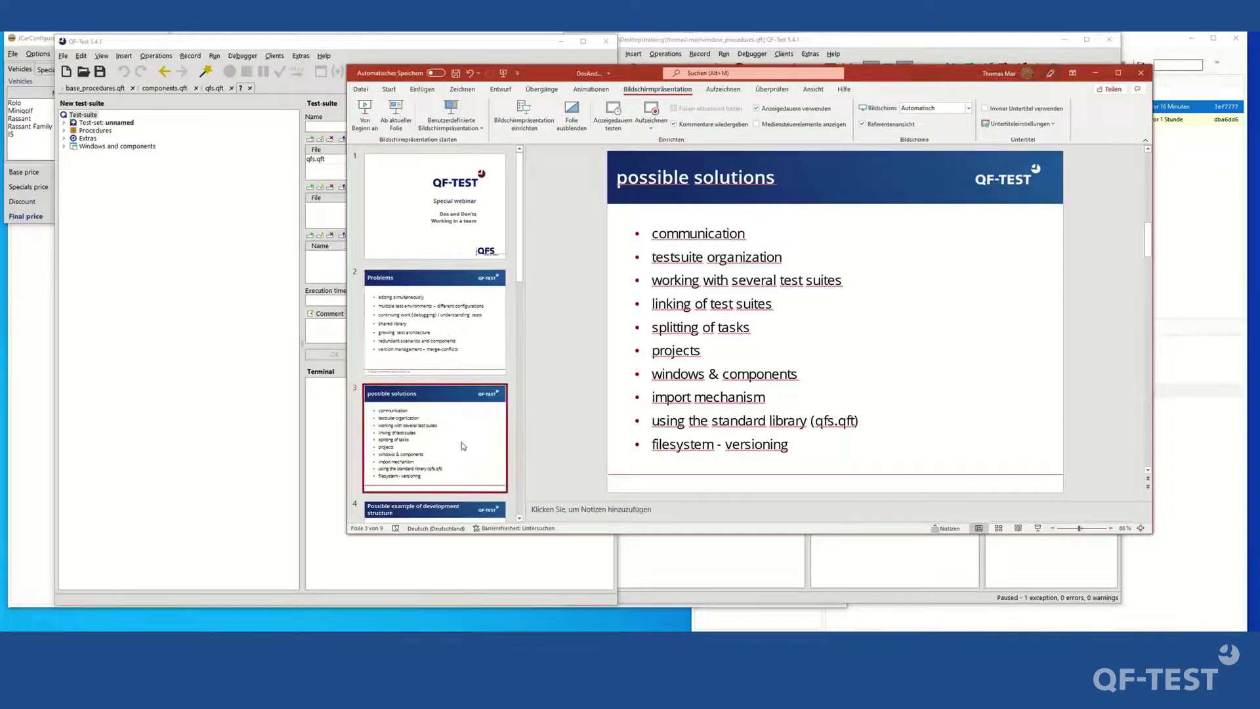
{"action": "left_click", "coordinate": [838, 444]}
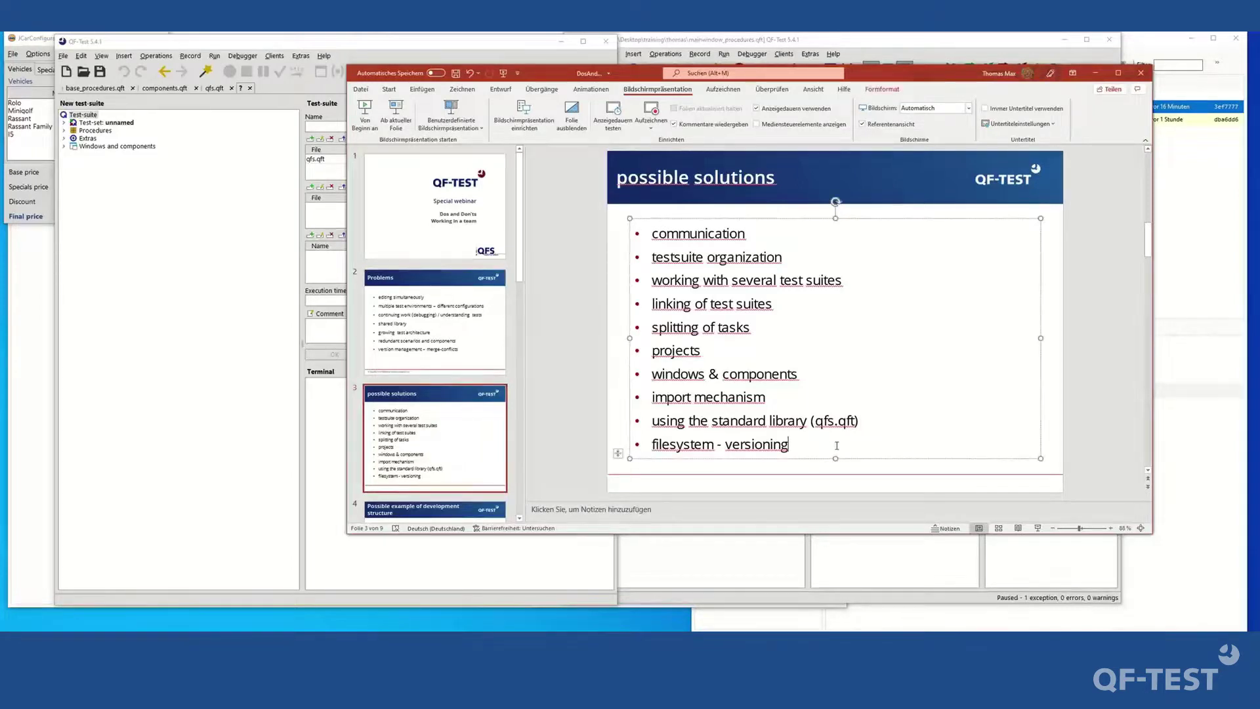